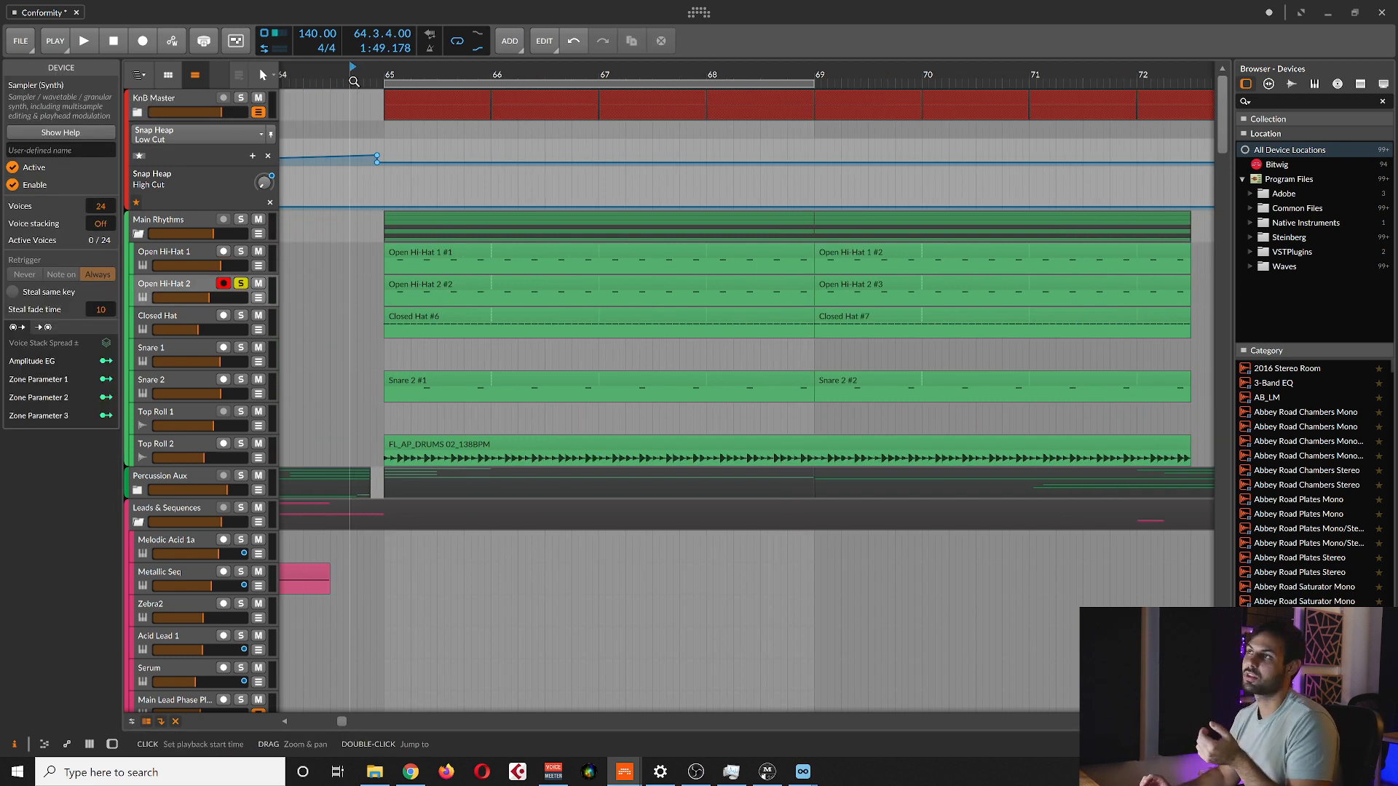
Turn off solo on the Open Hi-Hat 2 track in the Main Rhythms group.
{"action": "left_click", "coordinate": [409, 248]}
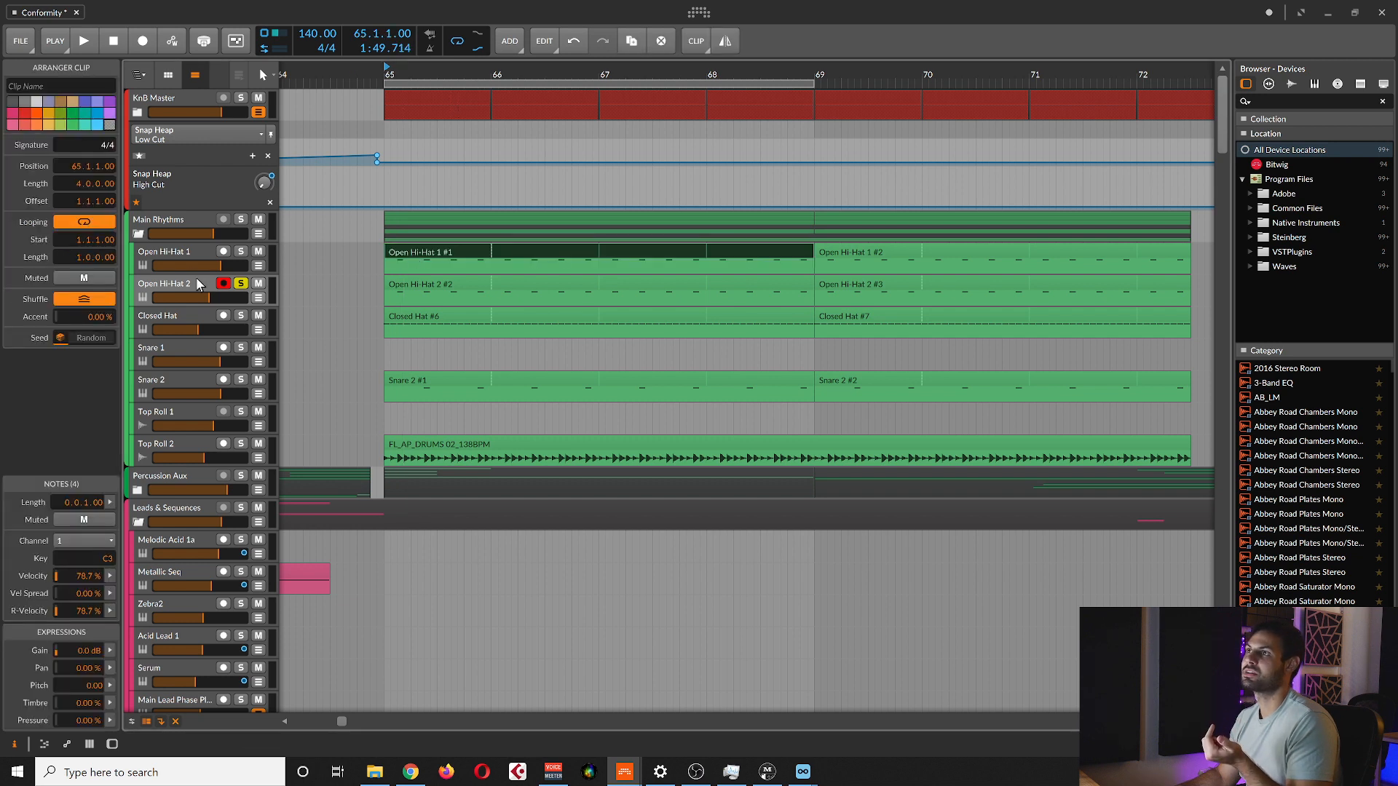
{"action": "left_click", "coordinate": [182, 219]}
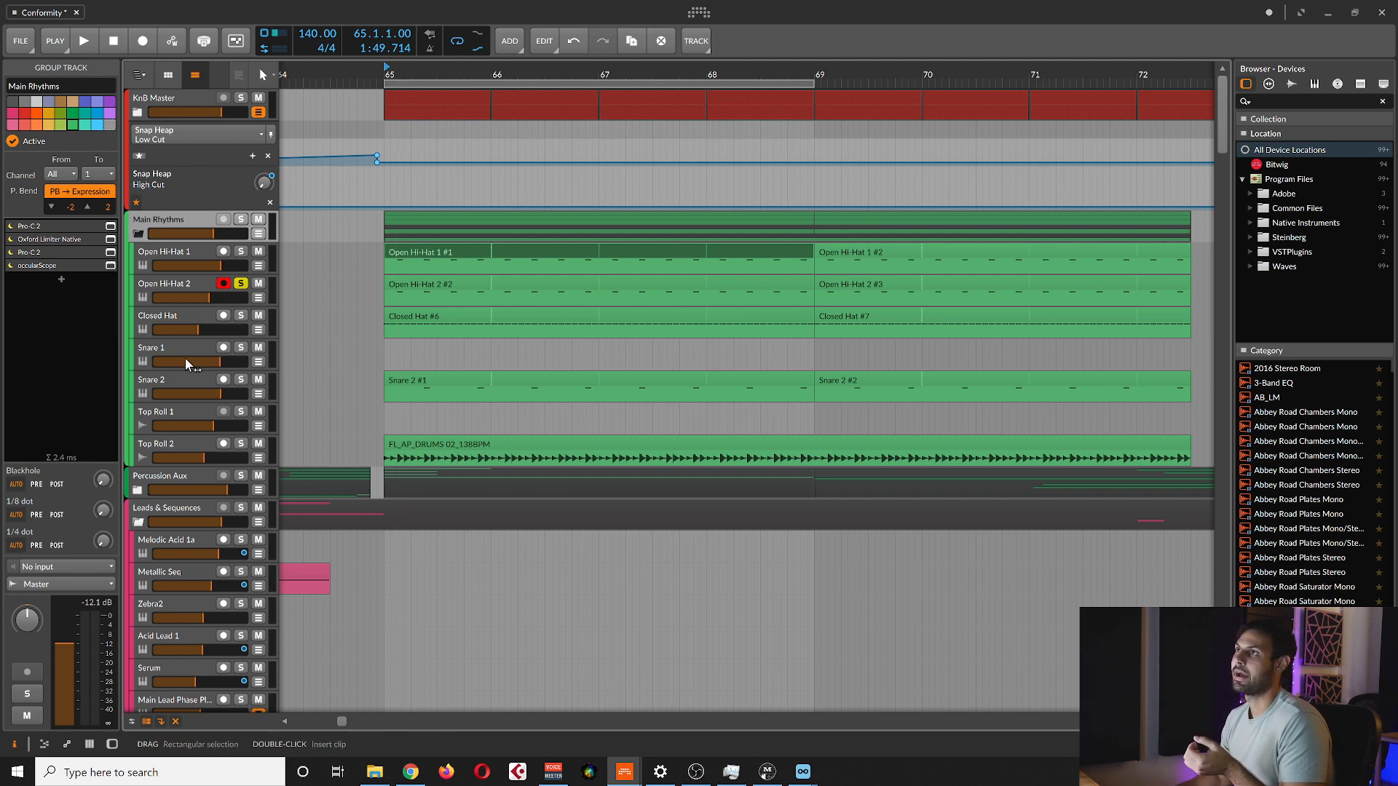
{"action": "left_click", "coordinate": [236, 285]}
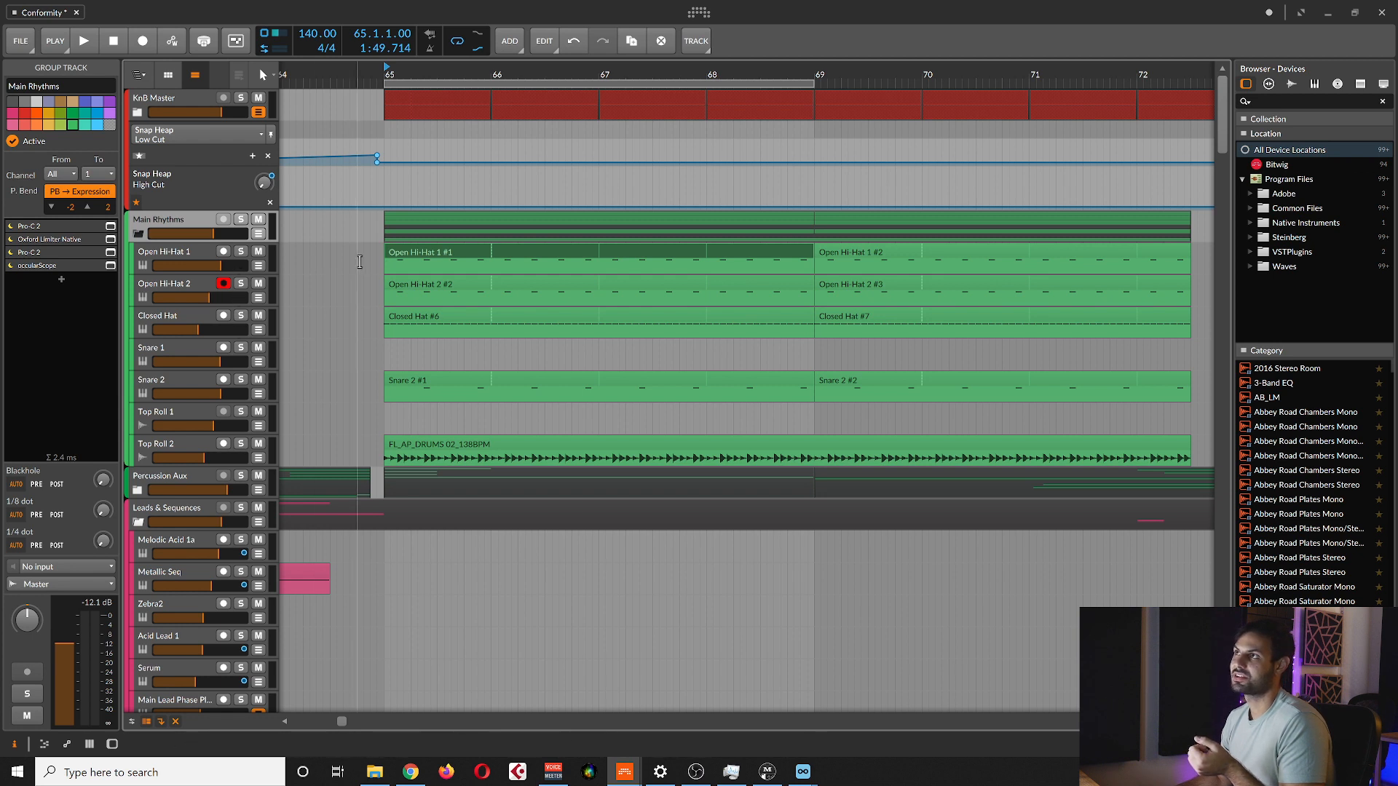
Select the Open Hi-Hat 1 track and show its device chain with the Sampler.
{"action": "left_click", "coordinate": [177, 255]}
{"action": "scroll", "coordinate": [325, 272], "scroll_direction": "up", "scroll_amount": 2}
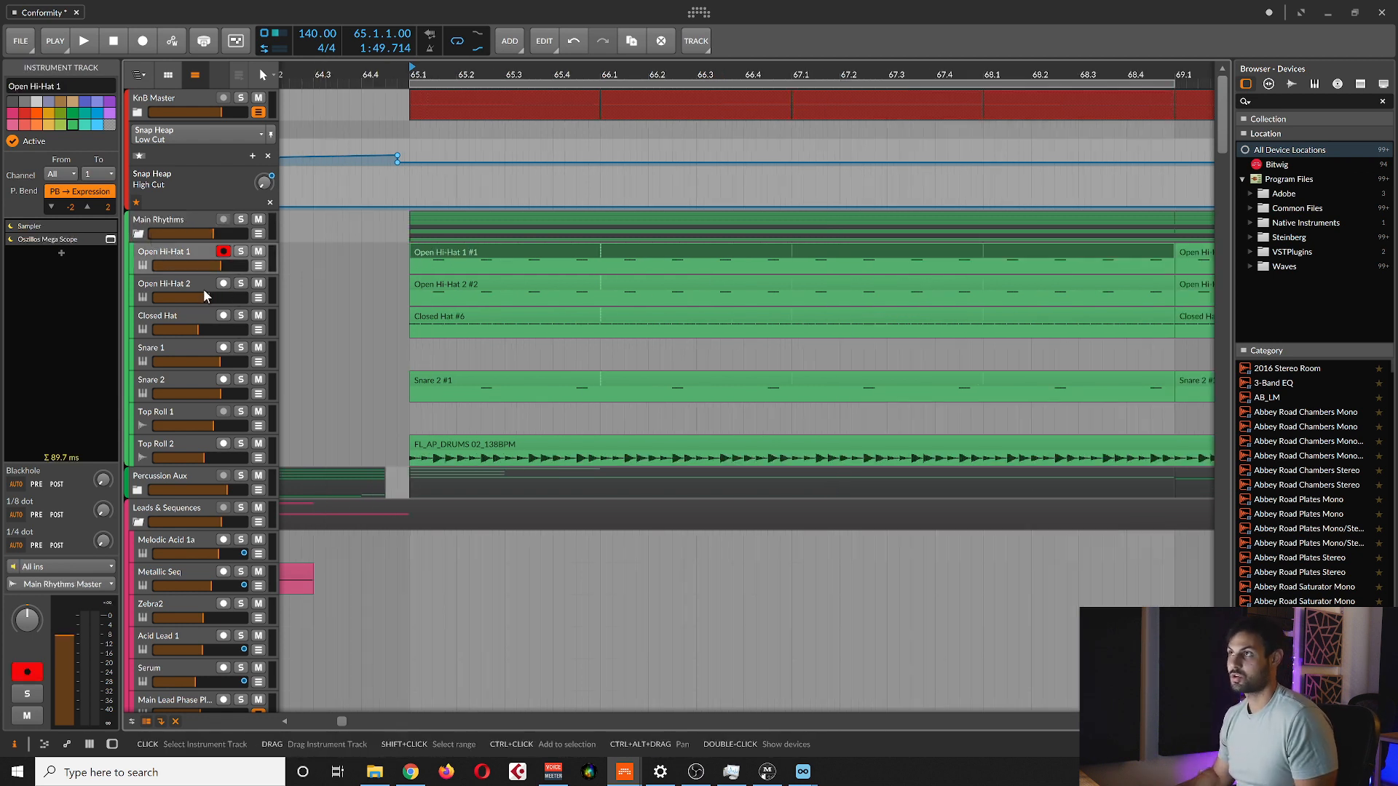
{"action": "double_click", "coordinate": [156, 275]}
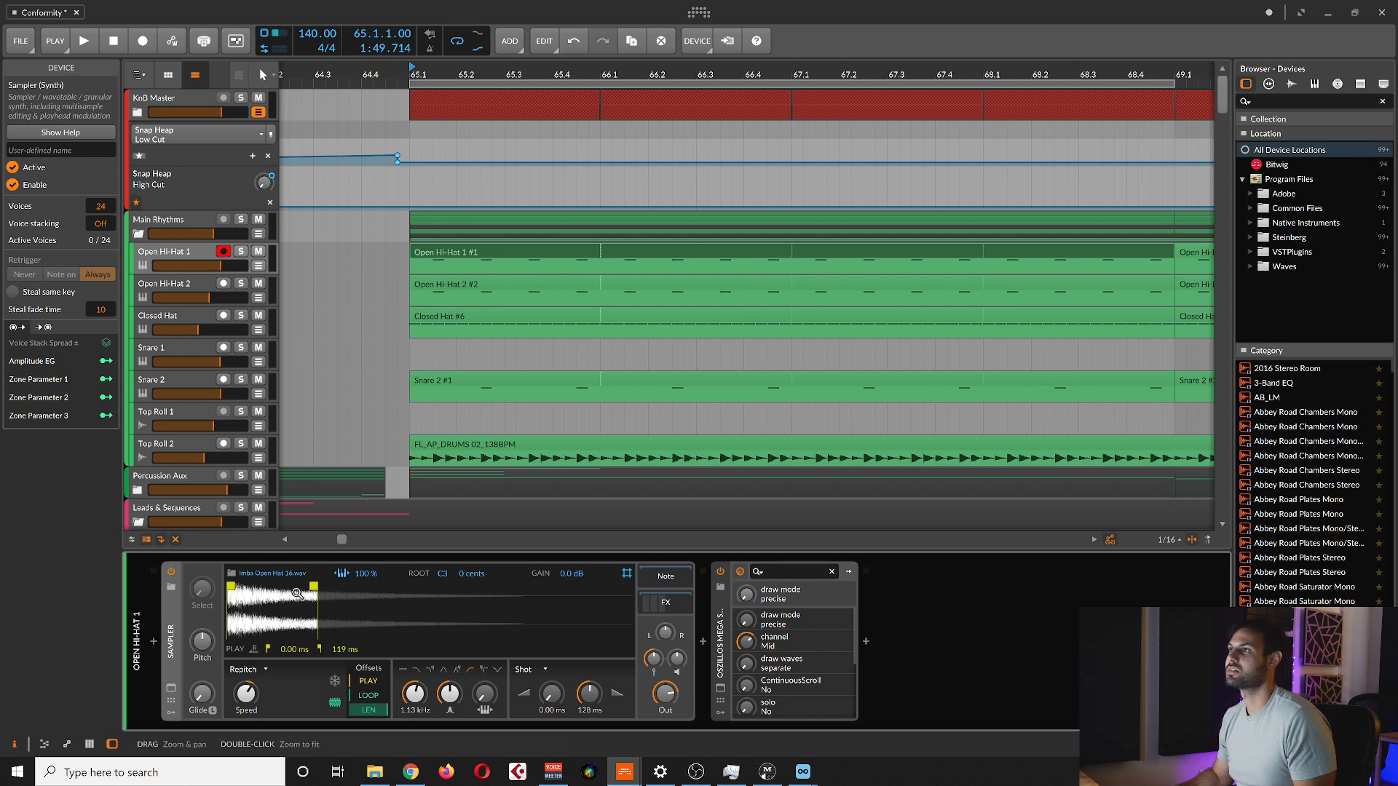
{"action": "left_click", "coordinate": [203, 253]}
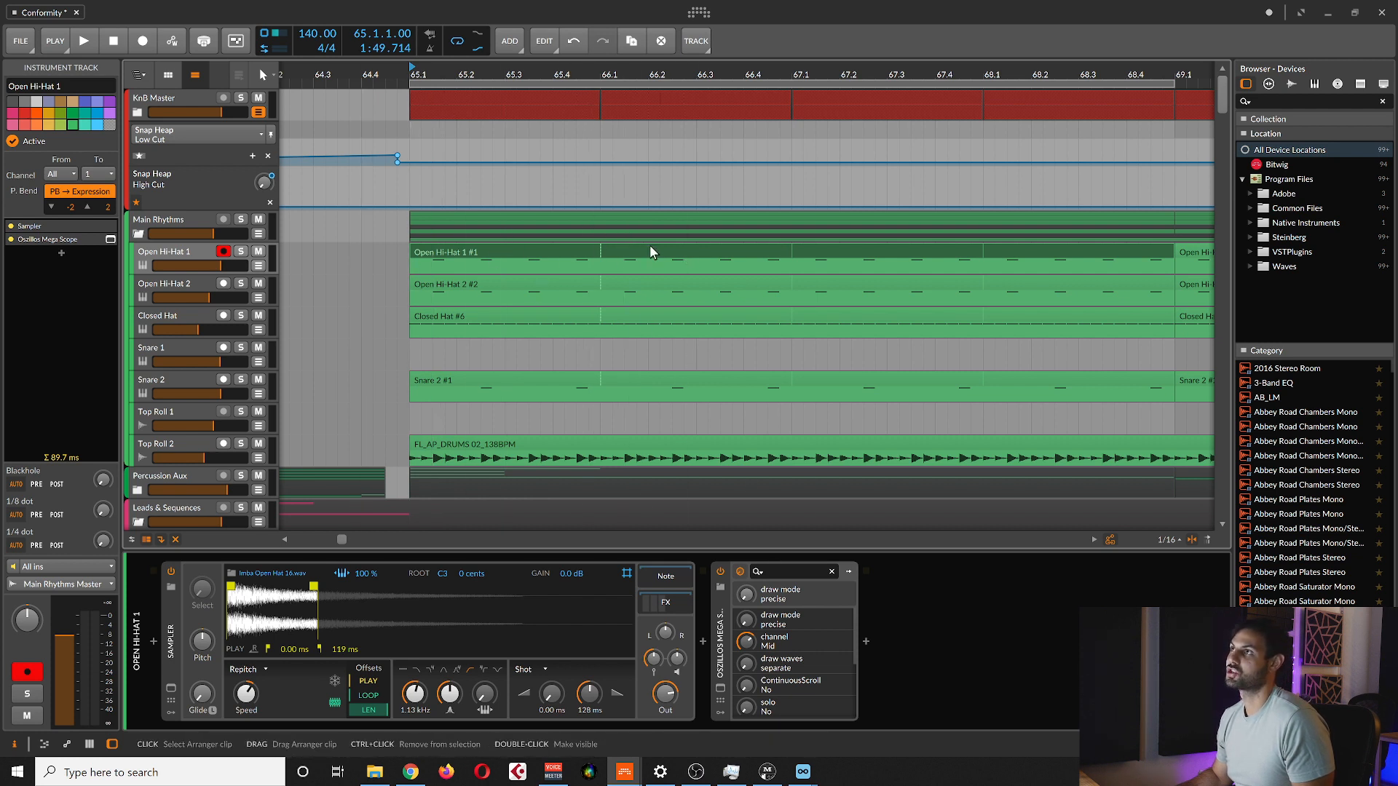
Display the clip launcher beside the arranger to look over the Main Rhythms scene clips, and hide it again.
{"action": "left_click", "coordinate": [169, 76]}
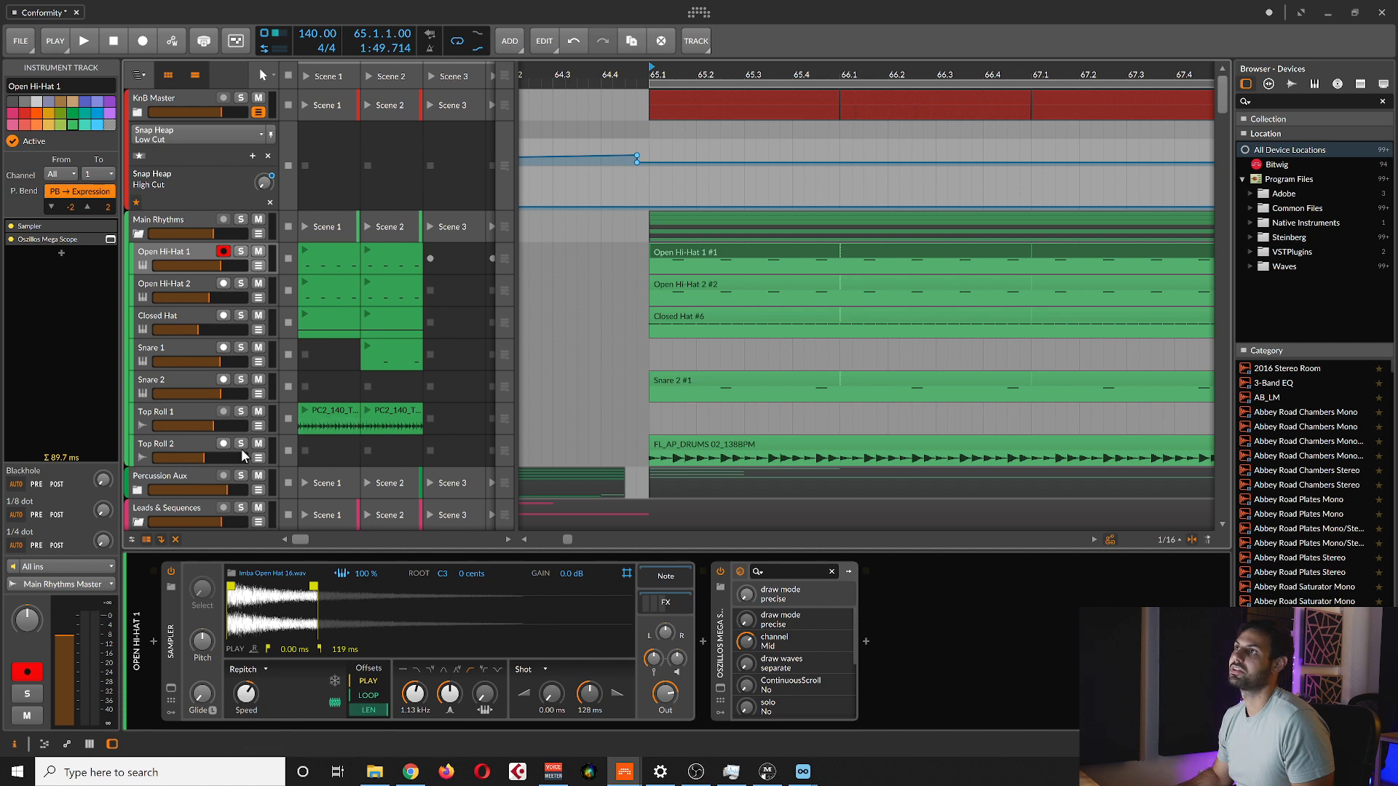
{"action": "scroll", "coordinate": [338, 393], "scroll_direction": "down", "scroll_amount": 3}
{"action": "scroll", "coordinate": [338, 393], "scroll_direction": "up", "scroll_amount": 3}
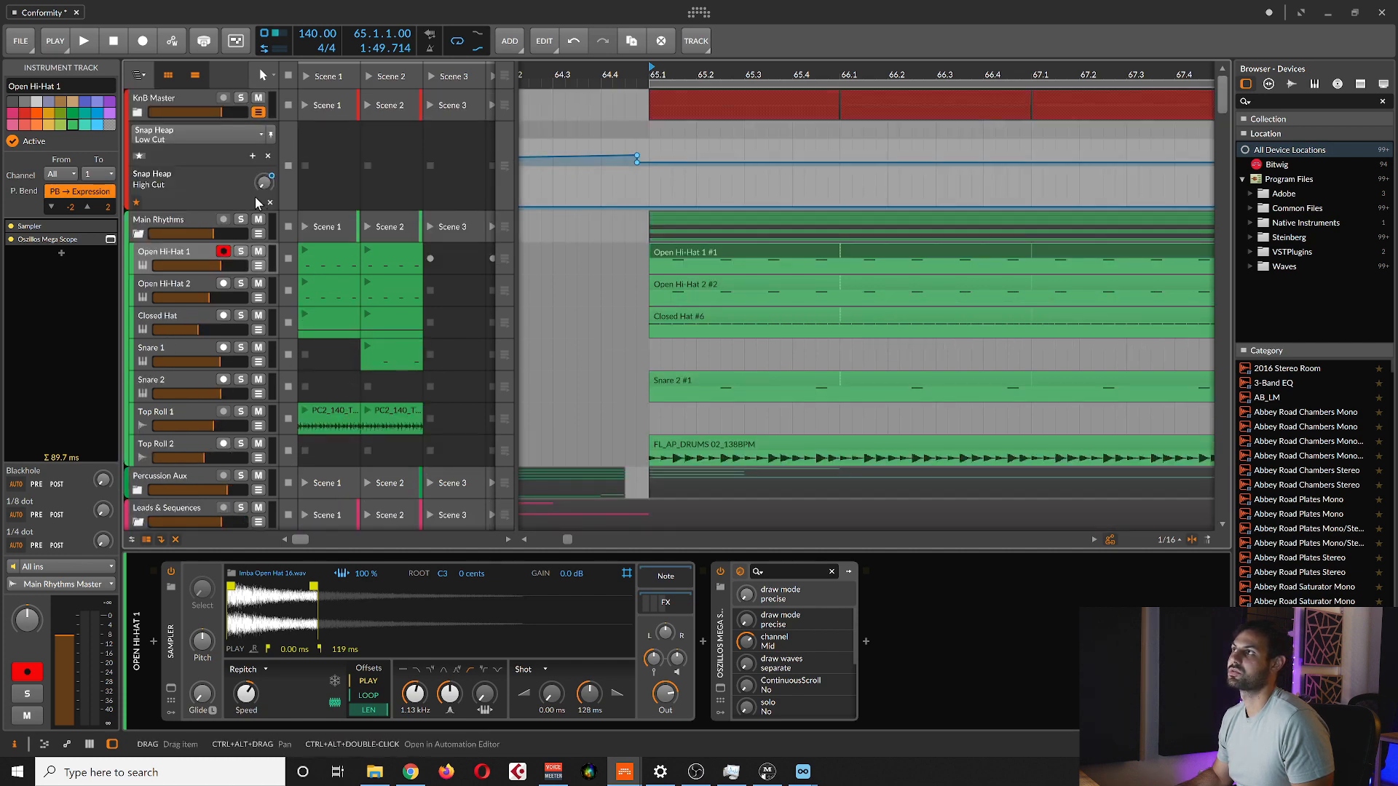
{"action": "left_click", "coordinate": [168, 78]}
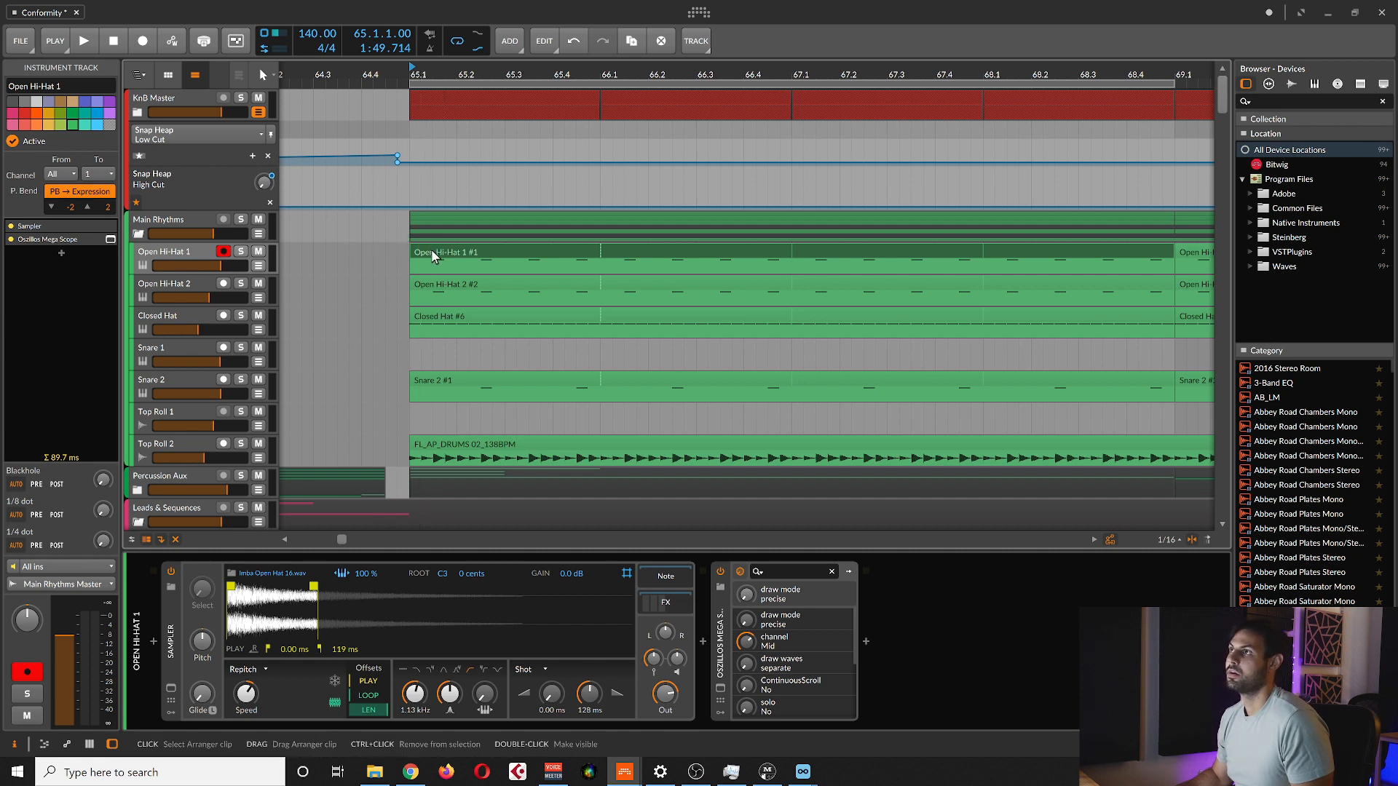
Solo the Open Hi-Hat 1 track and play its pattern from just before bar 65, stopping after about two bars.
{"action": "key", "text": "s"}
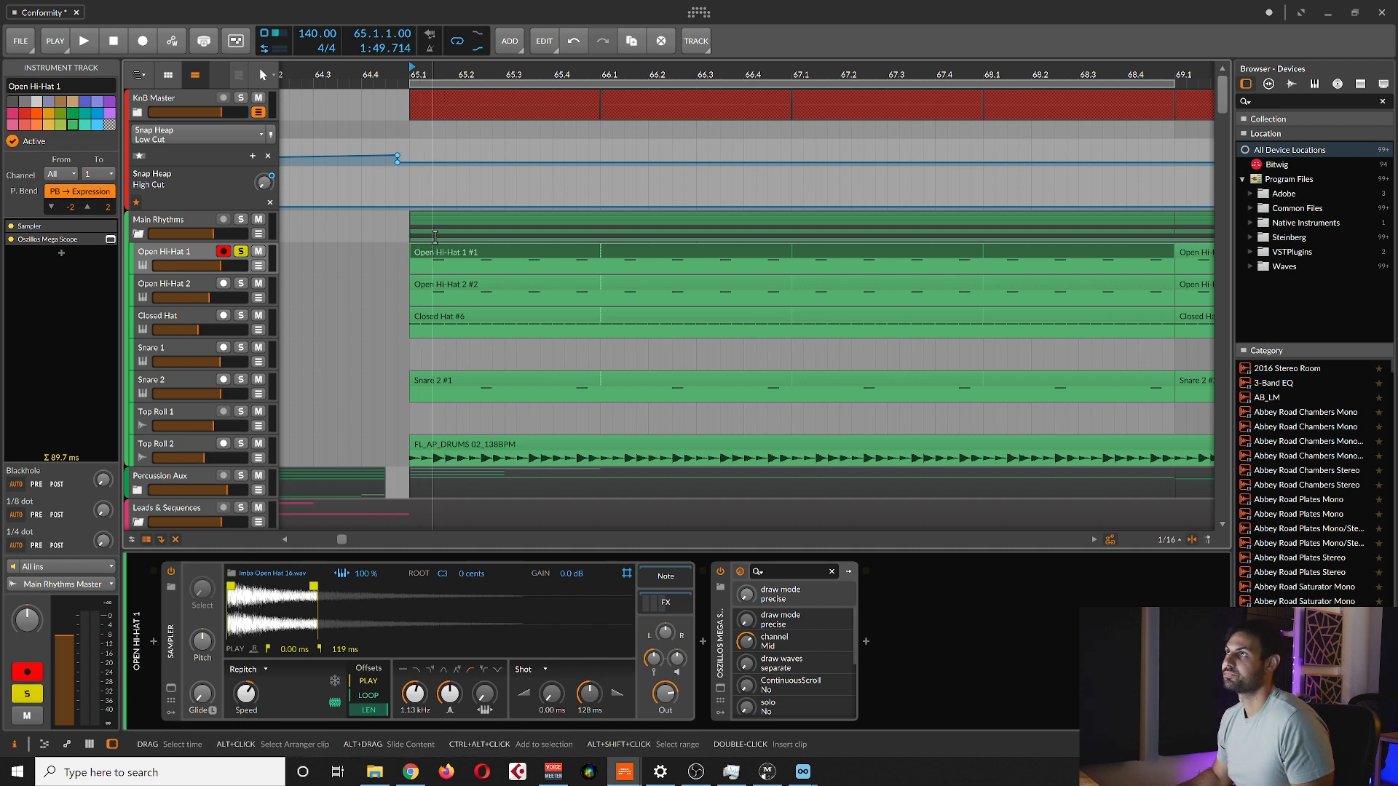
{"action": "key", "text": "space"}
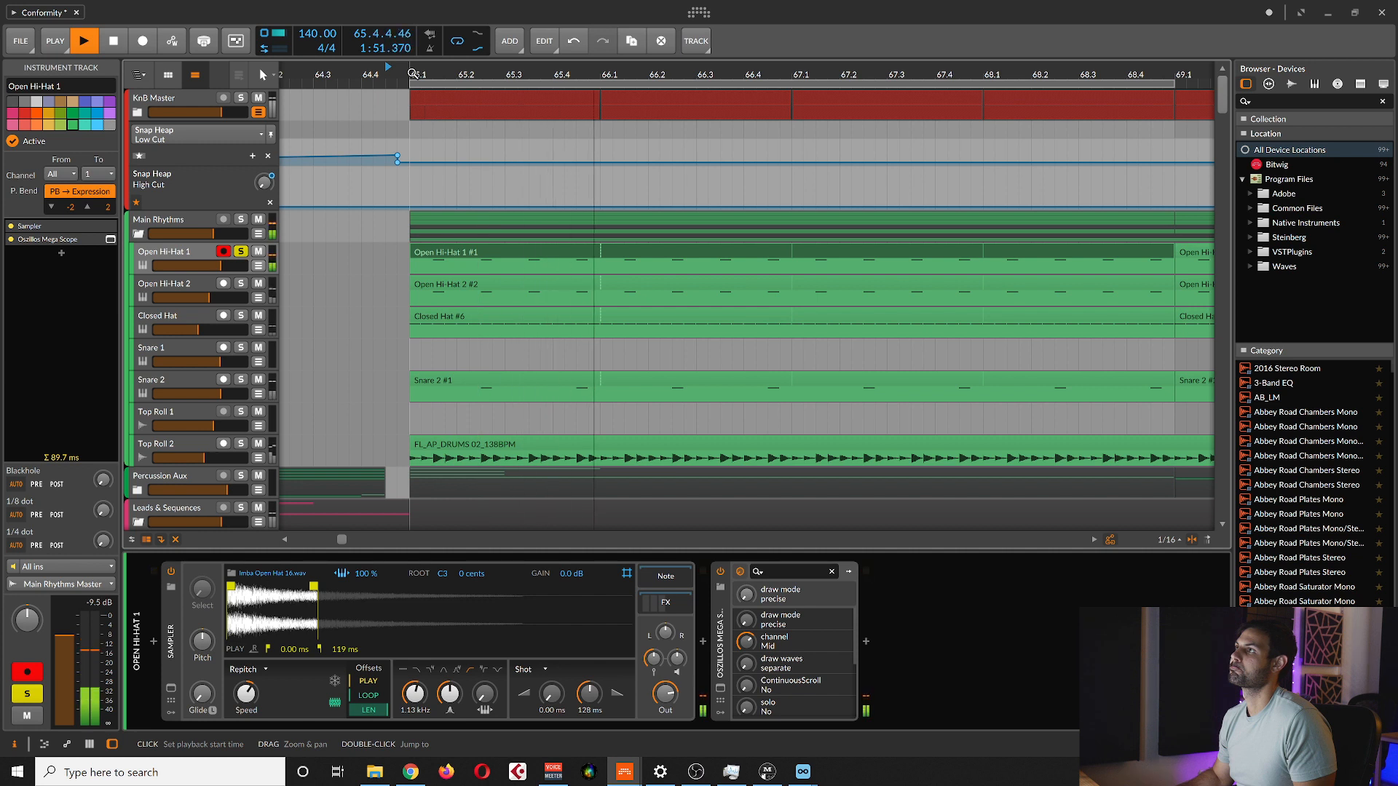
{"action": "key", "text": "space"}
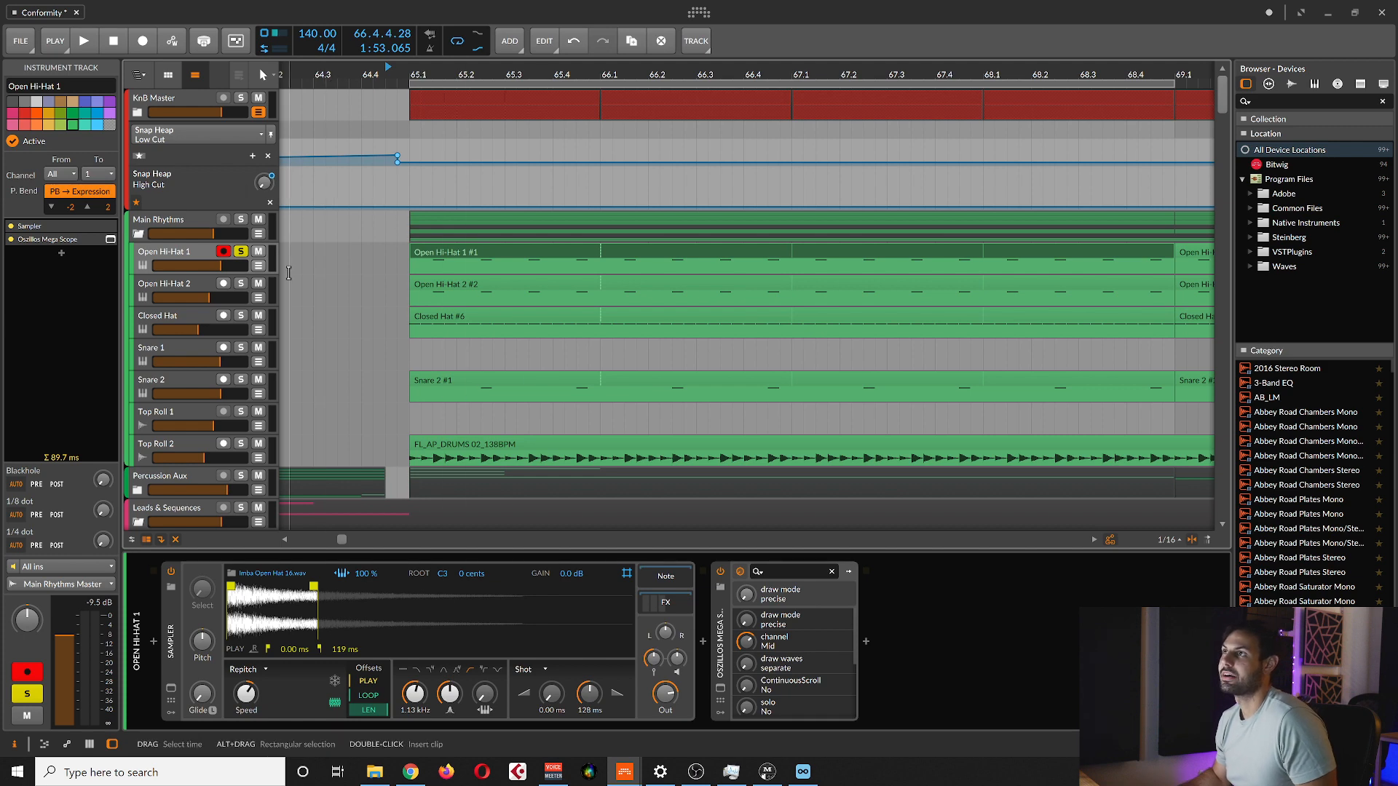
Switch to Loopcloud to view its sample pack home page, and minimize it again.
{"action": "left_click", "coordinate": [802, 771]}
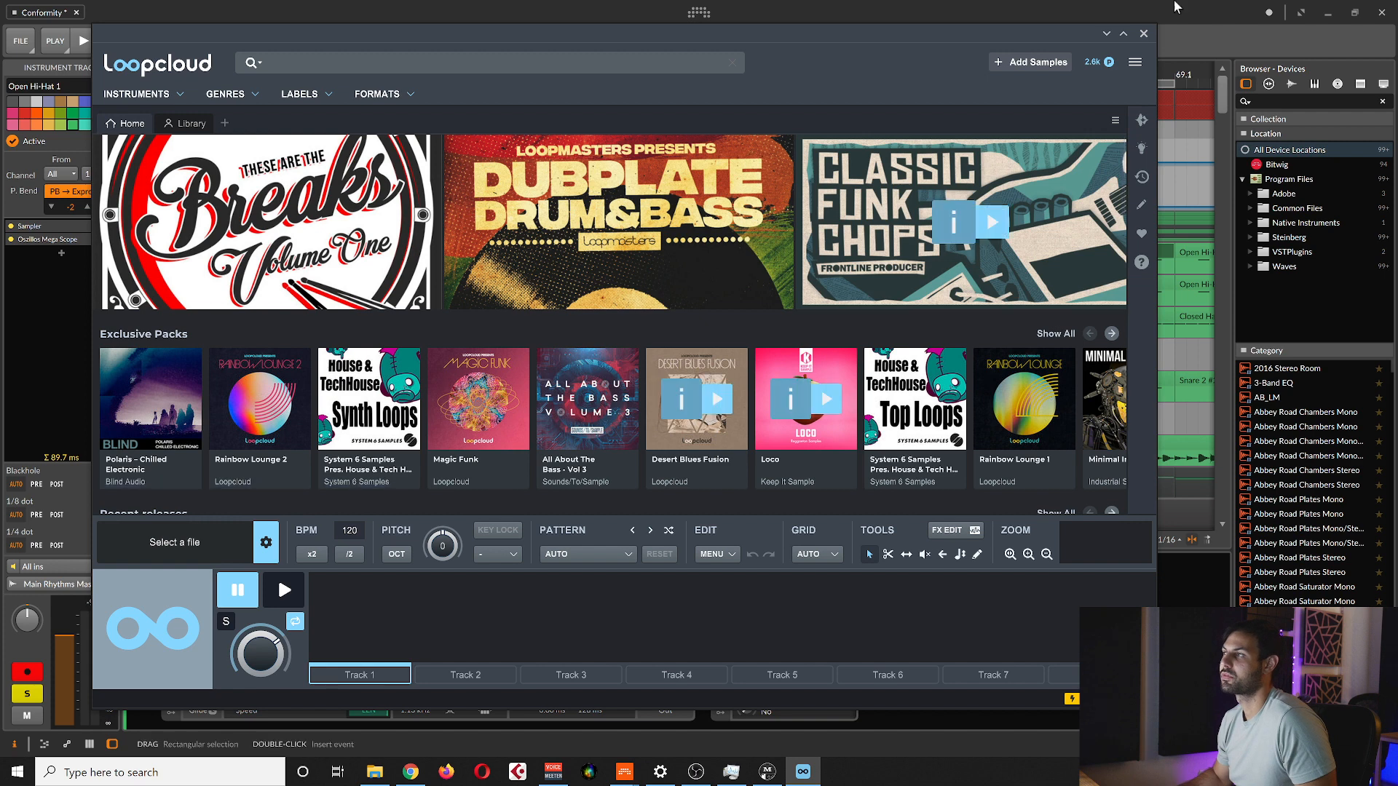
{"action": "left_click", "coordinate": [1107, 34]}
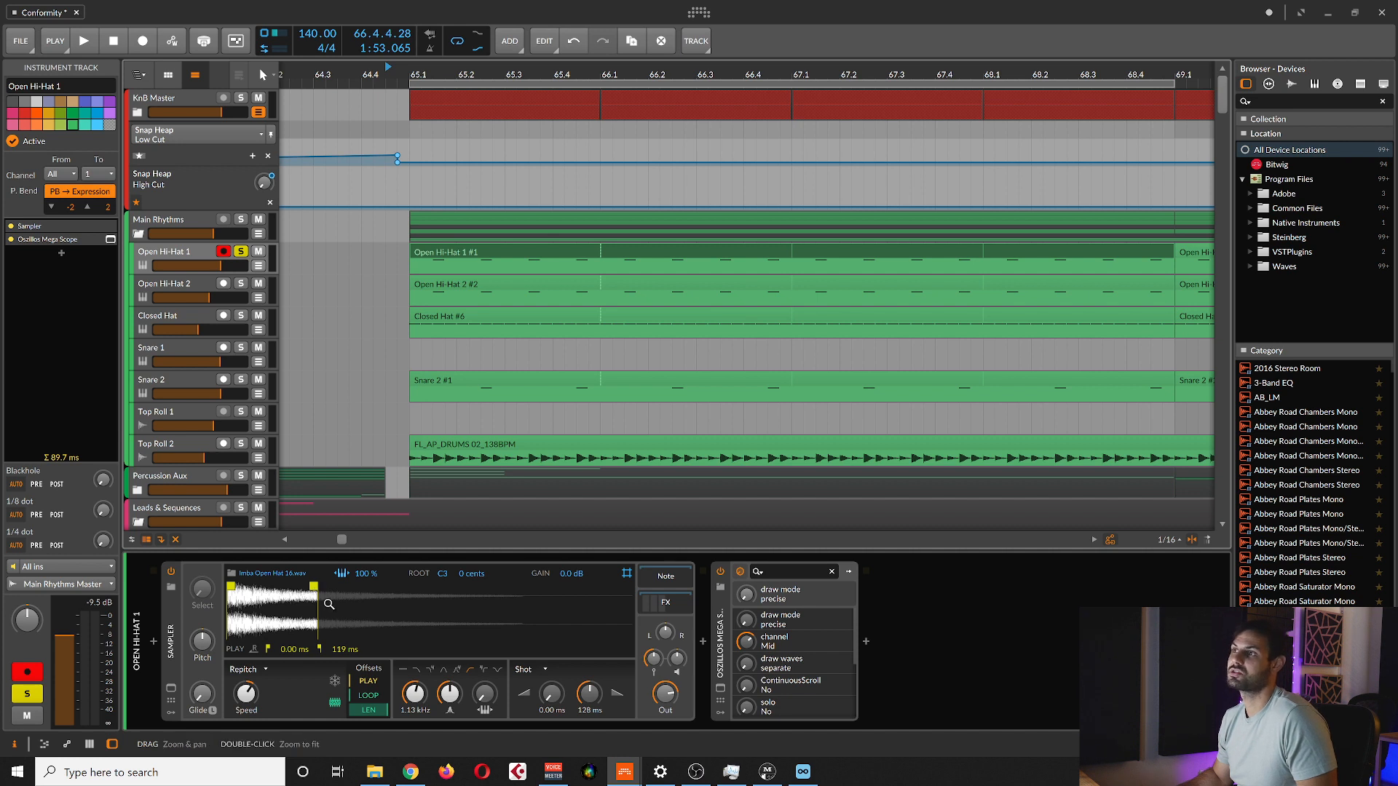
Try extending the open hat sample's play end to 531 ms in the Sampler, and undo it.
{"action": "left_click_drag", "start_coordinate": [312, 586], "coordinate": [635, 601]}
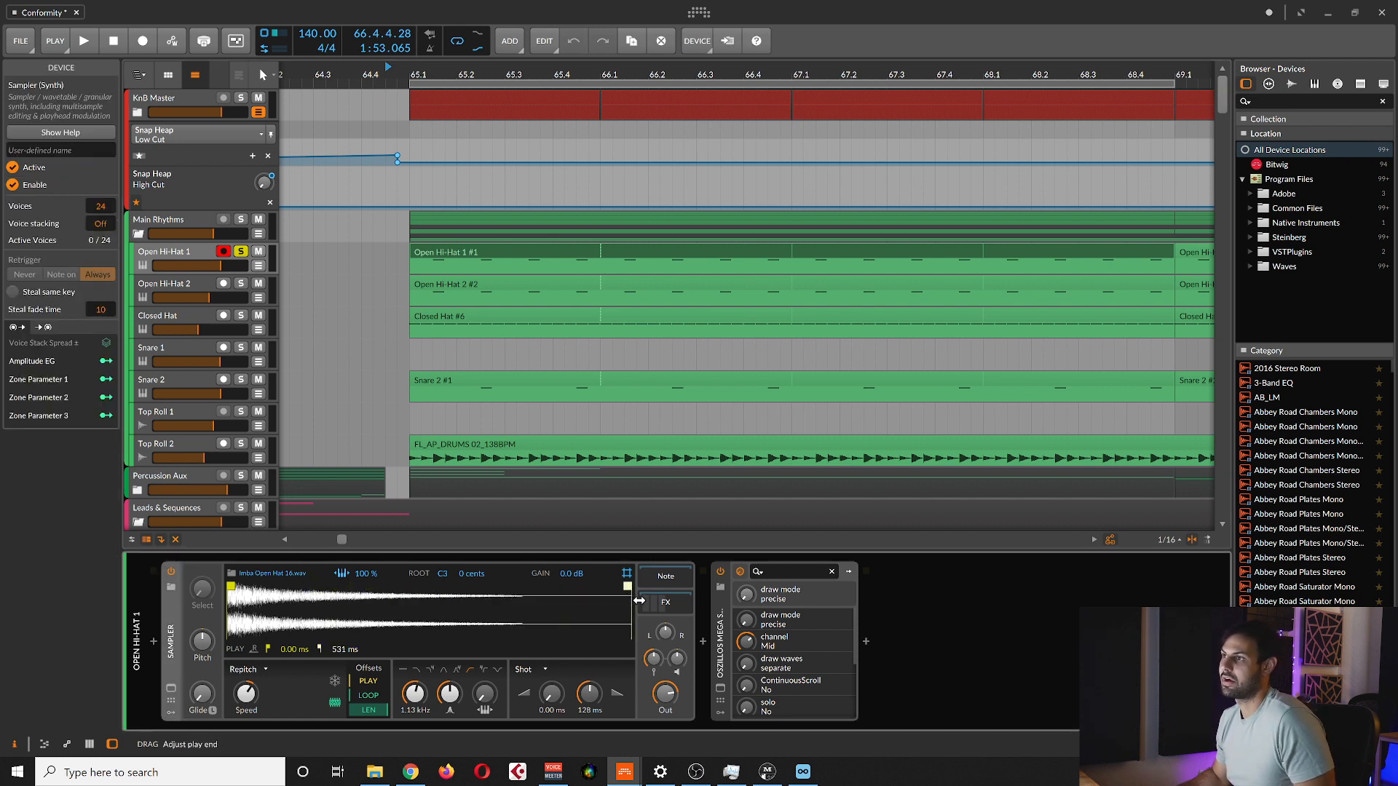
{"action": "key", "text": "ctrl+z"}
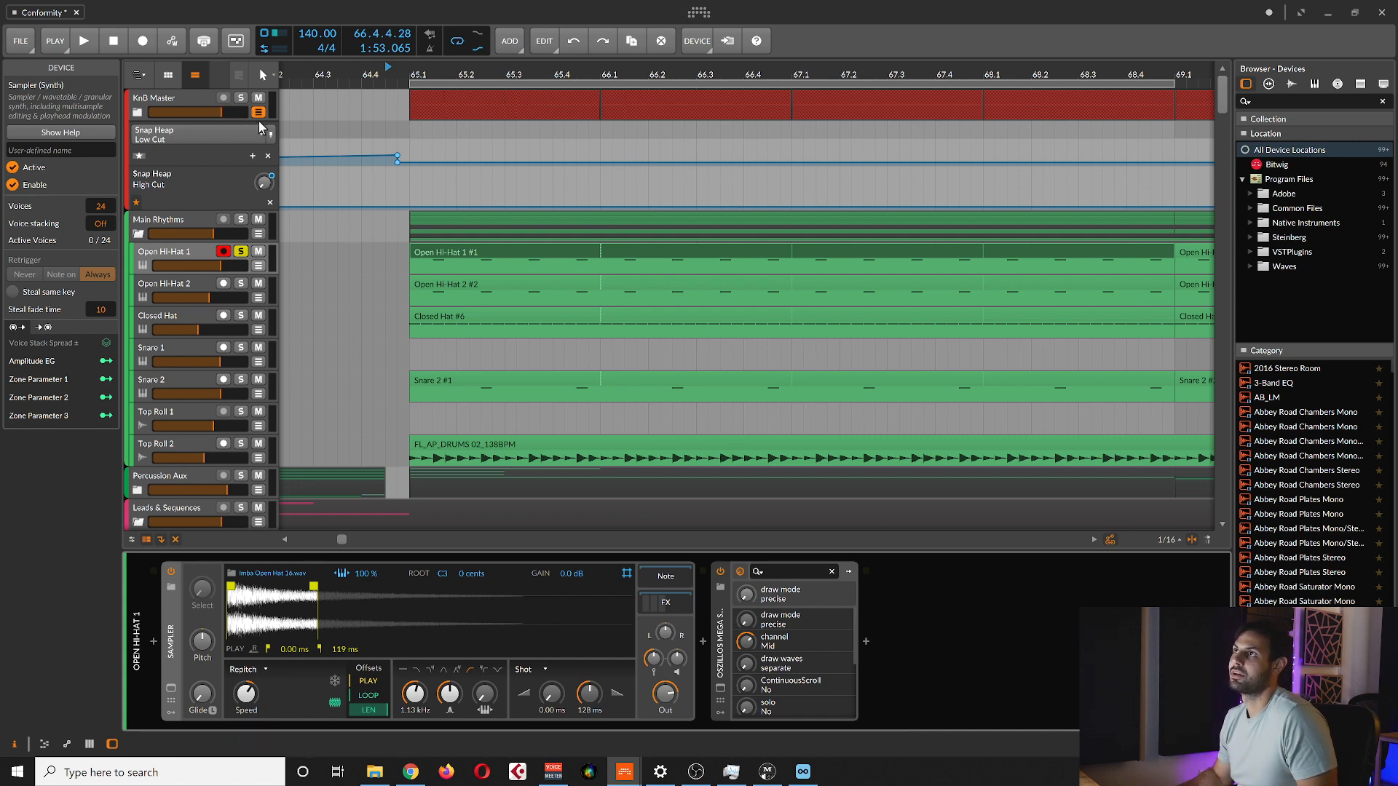
Expand the KnB Master group and examine the first kick in the Kick Bounce clip at bar 65.
{"action": "left_click", "coordinate": [136, 113]}
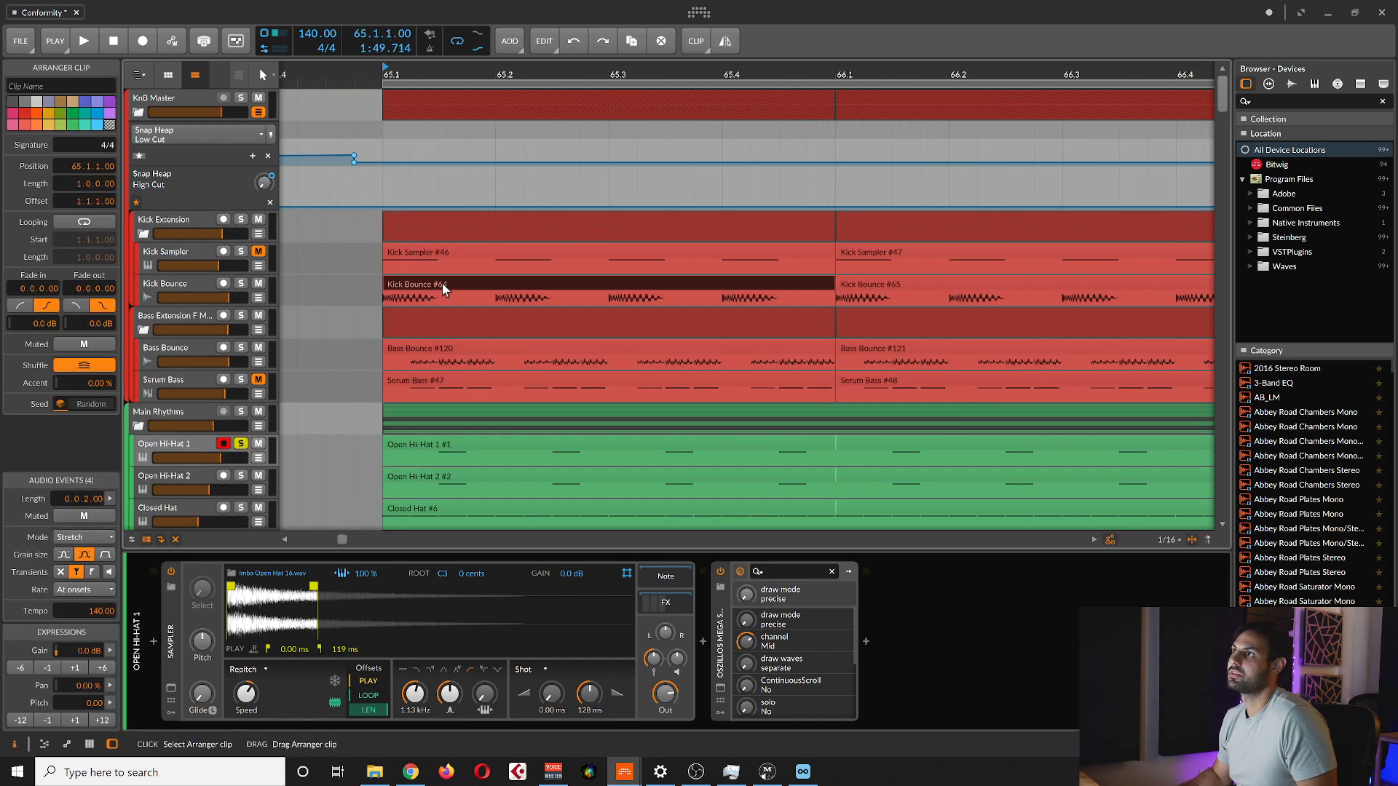
{"action": "scroll", "coordinate": [398, 250], "scroll_direction": "up", "scroll_amount": 5}
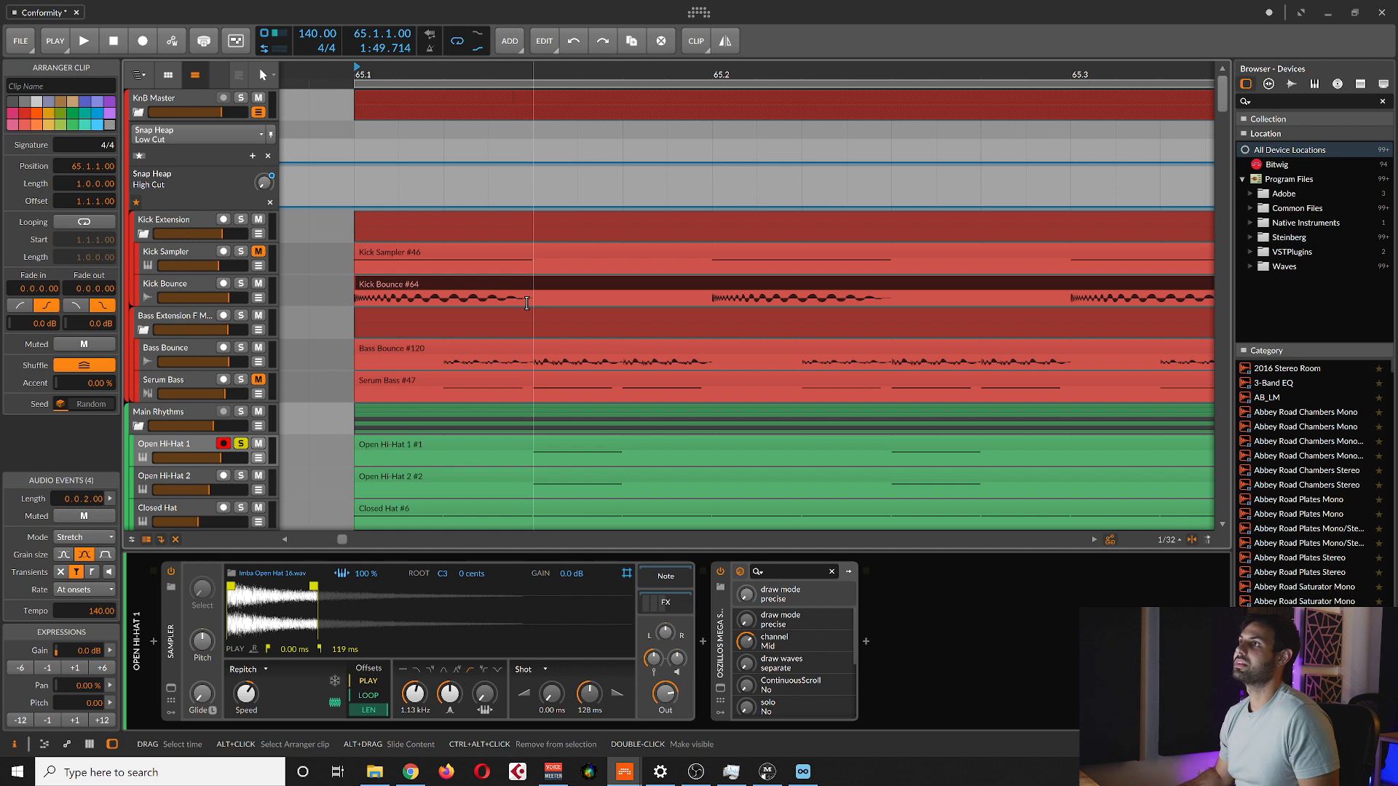
{"action": "left_click_drag", "start_coordinate": [534, 301], "coordinate": [358, 282]}
Mark the off-beat time range from 65.1.3 to 65.2.1 on the Open Hi-Hat 1 track, and clear the selection.
{"action": "left_click", "coordinate": [526, 455]}
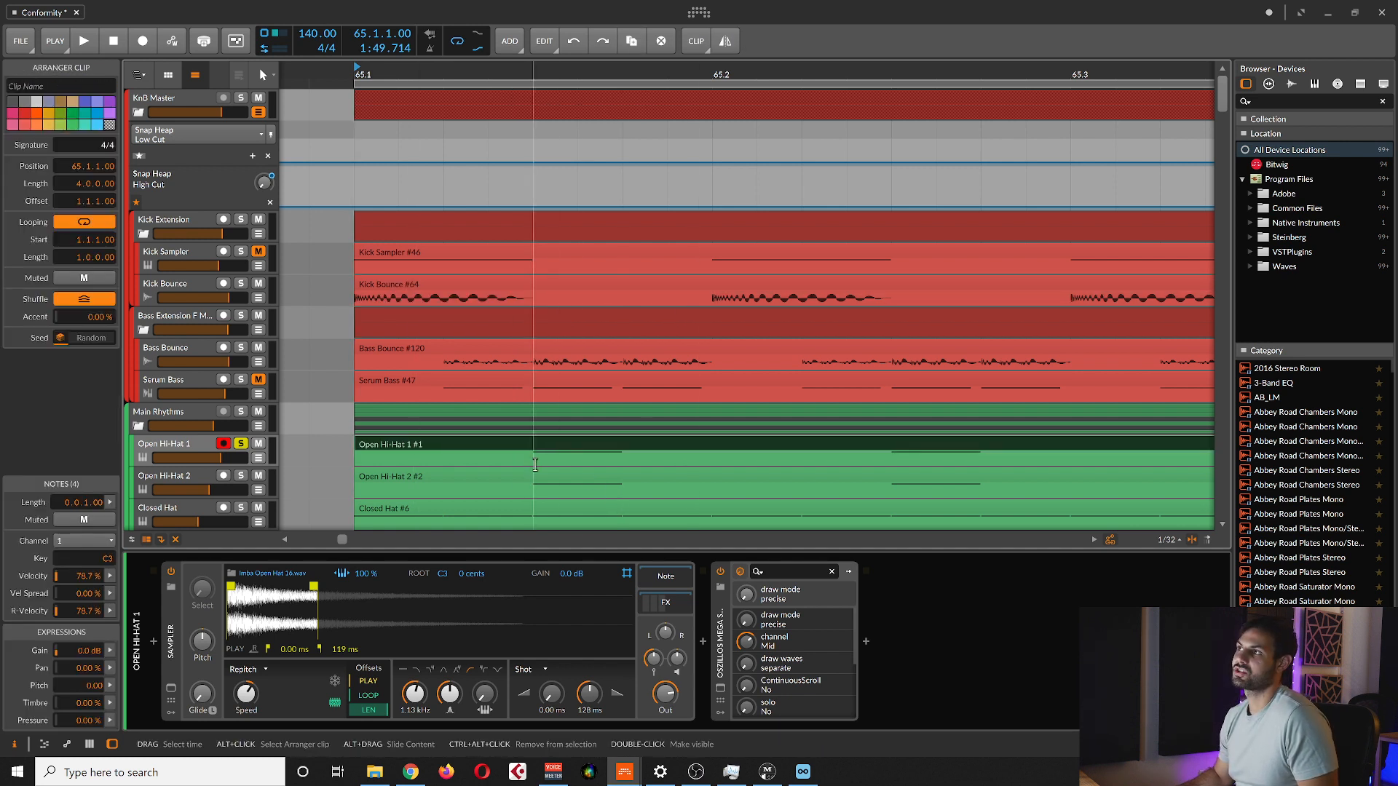
{"action": "left_click_drag", "start_coordinate": [532, 458], "coordinate": [708, 463]}
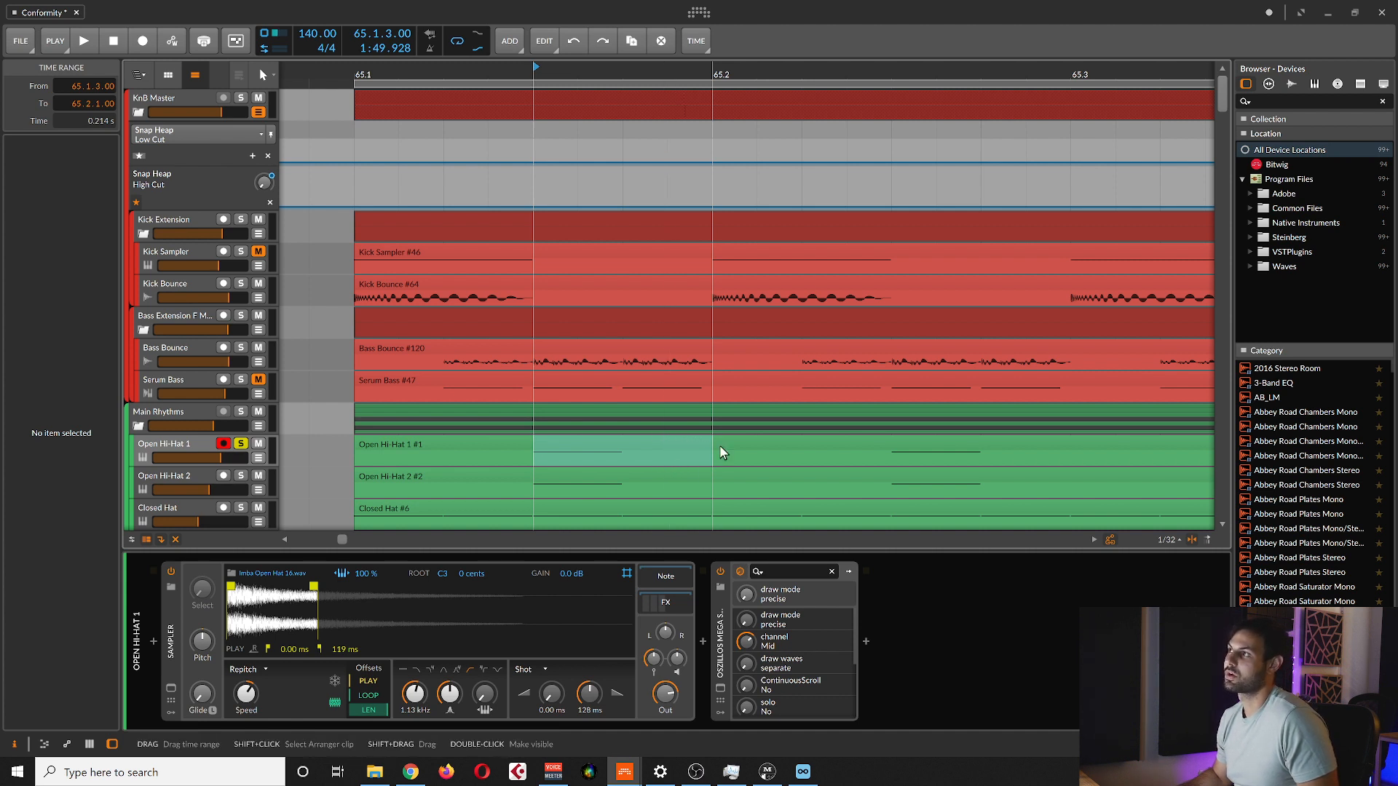
{"action": "left_click", "coordinate": [601, 444]}
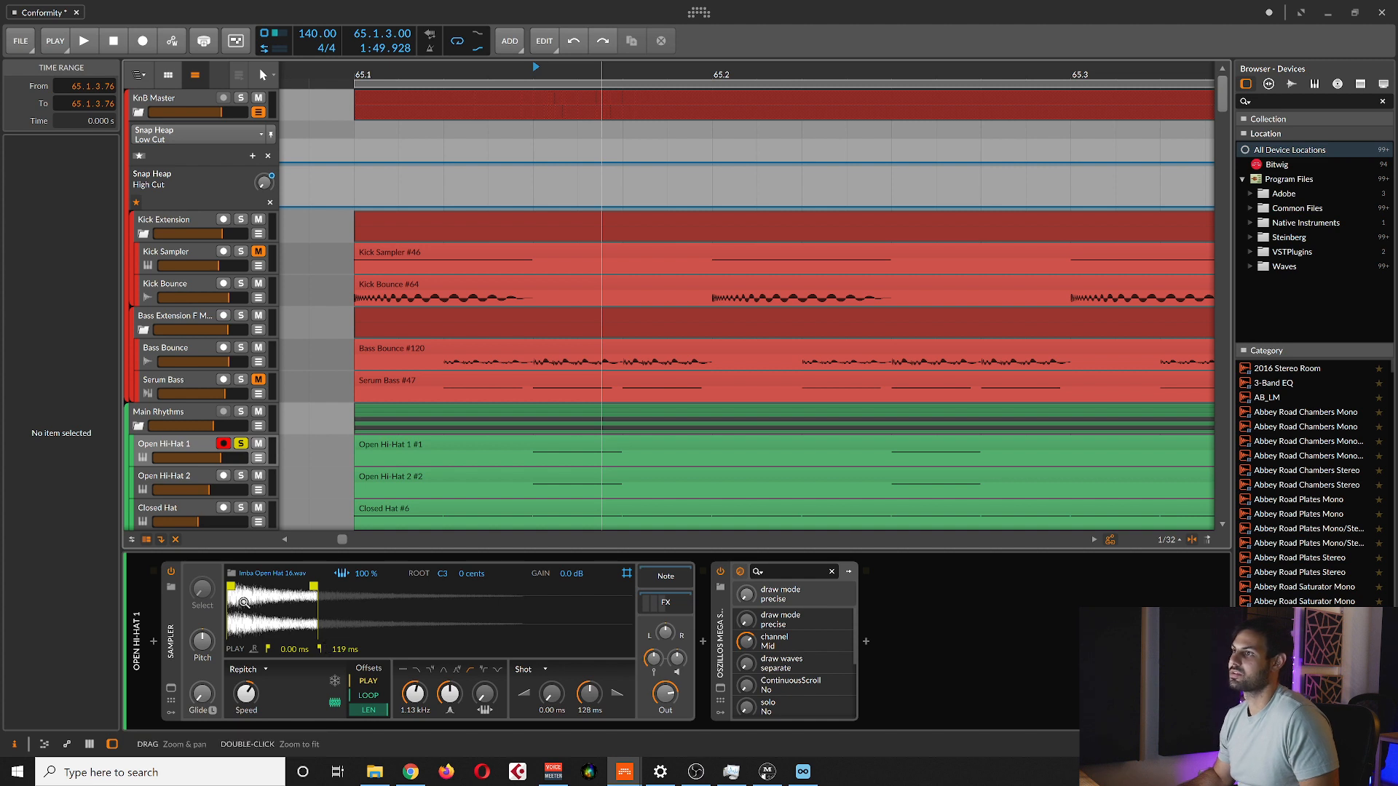
Solo the KnB Master group alongside Open Hi-Hat 1 and start playback from bar 65.
{"action": "scroll", "coordinate": [373, 398], "scroll_direction": "down", "scroll_amount": 2}
{"action": "left_click", "coordinate": [447, 449]}
{"action": "left_click", "coordinate": [446, 446]}
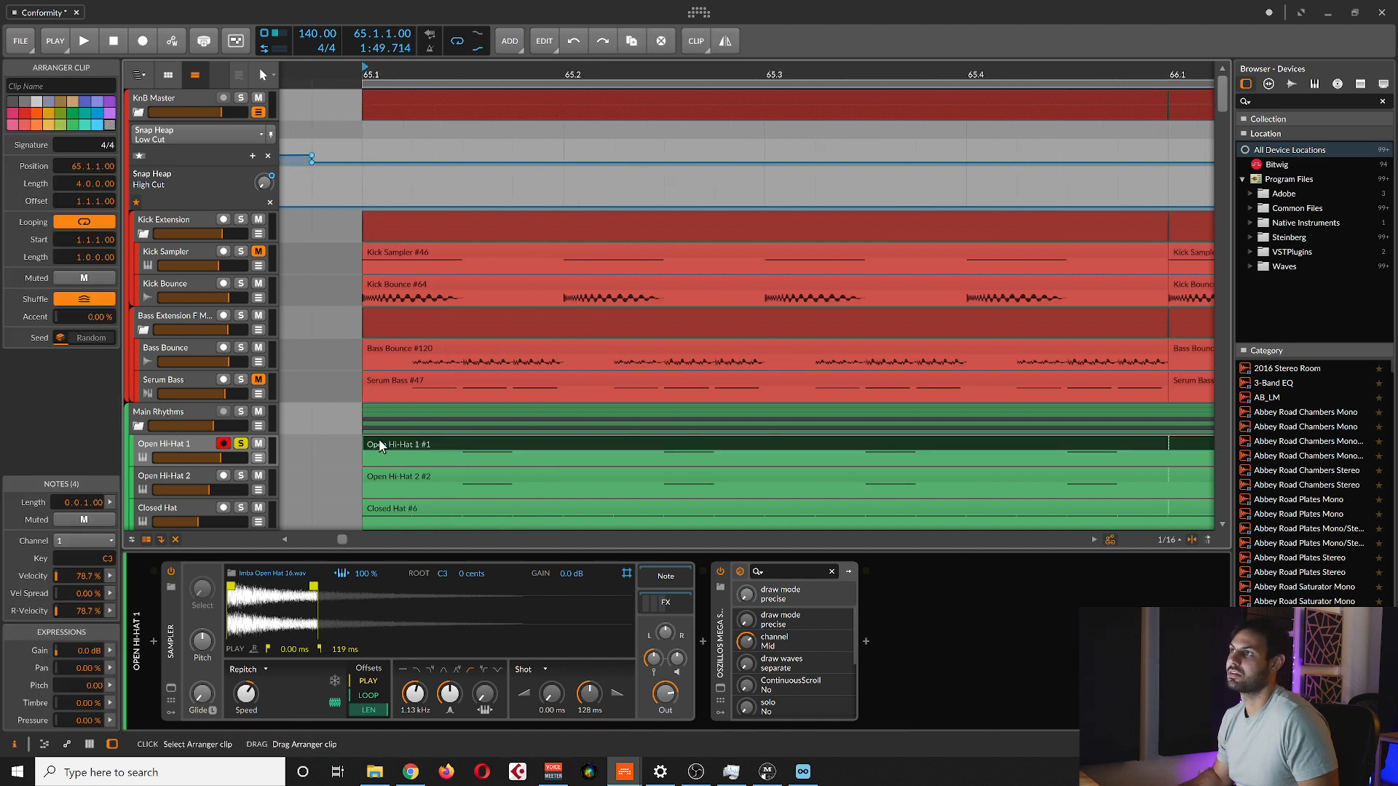
{"action": "left_click", "coordinate": [183, 443]}
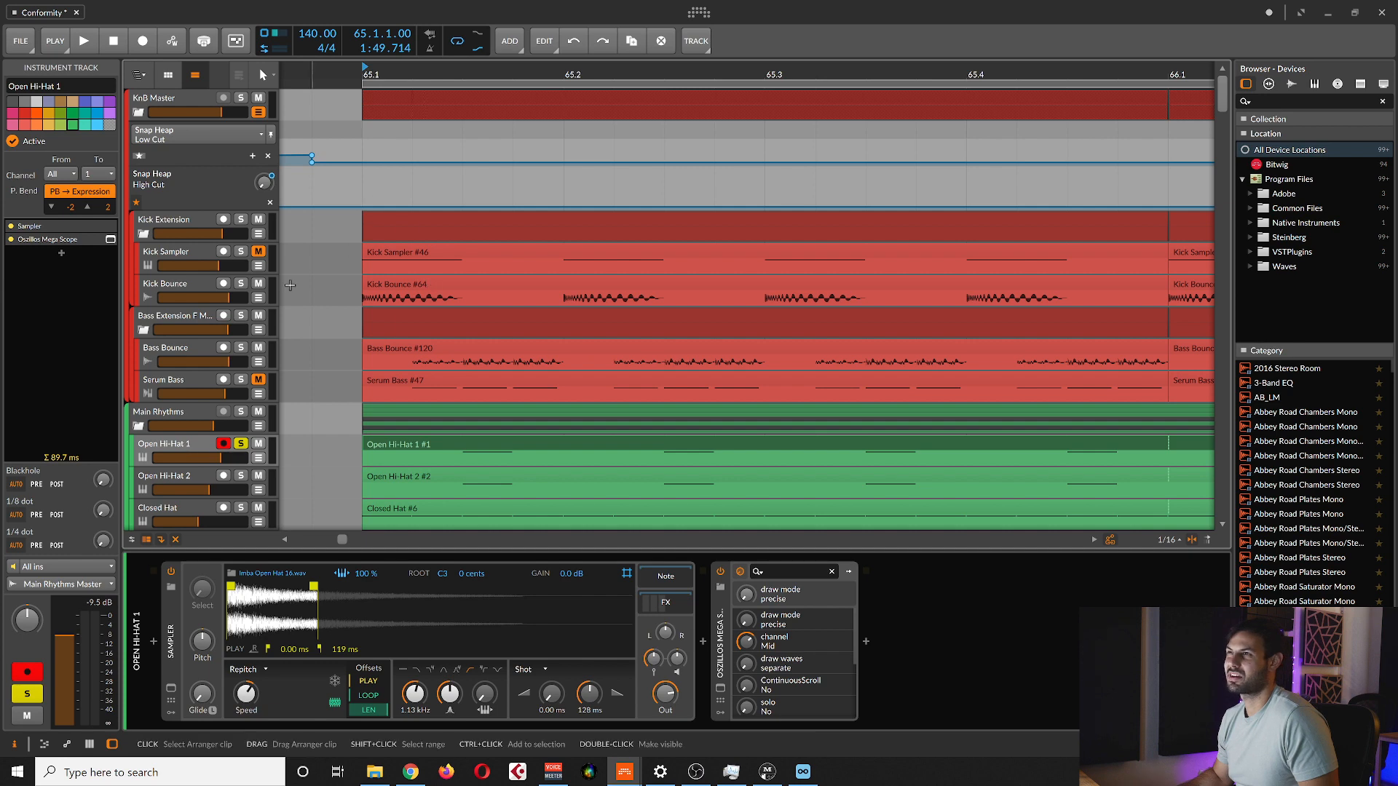
{"action": "left_click", "coordinate": [241, 98]}
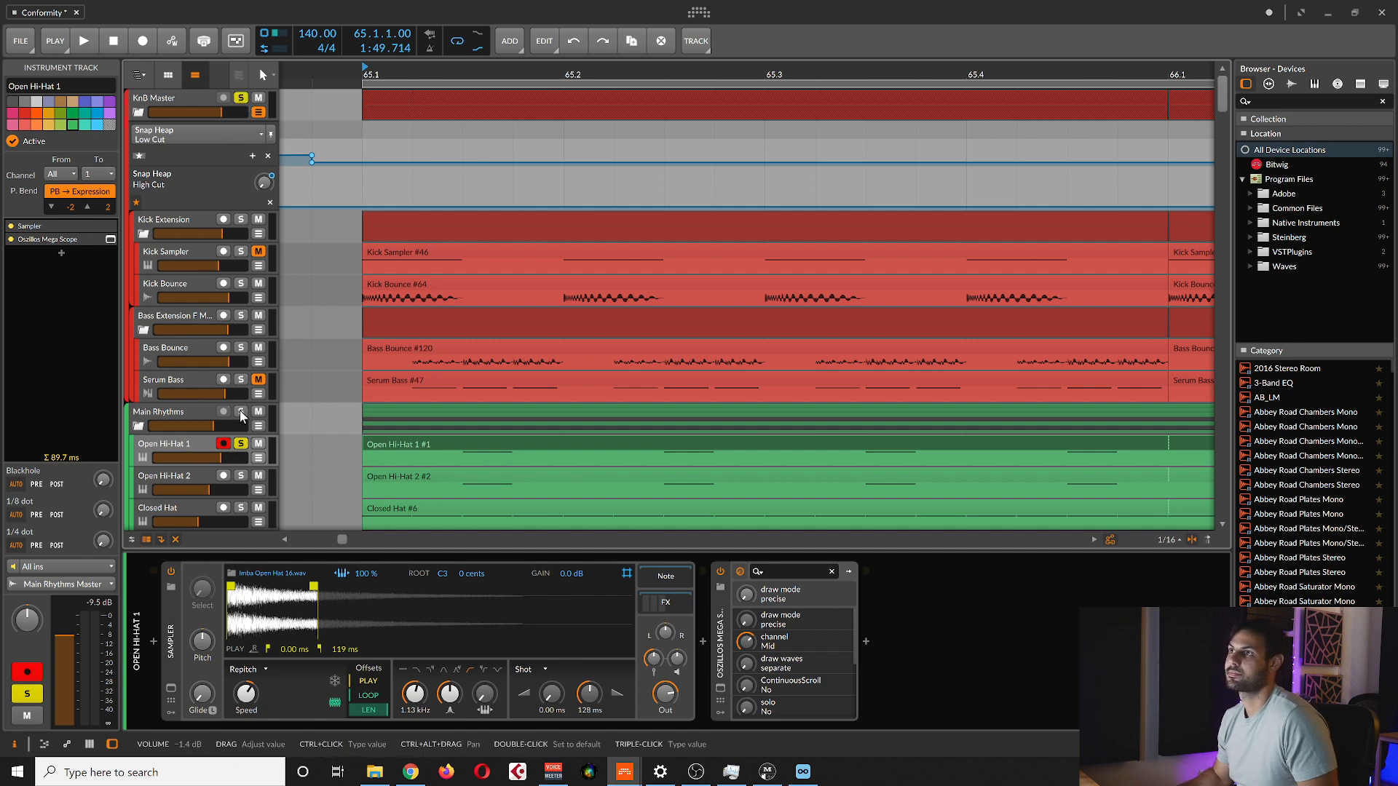
{"action": "key", "text": "space"}
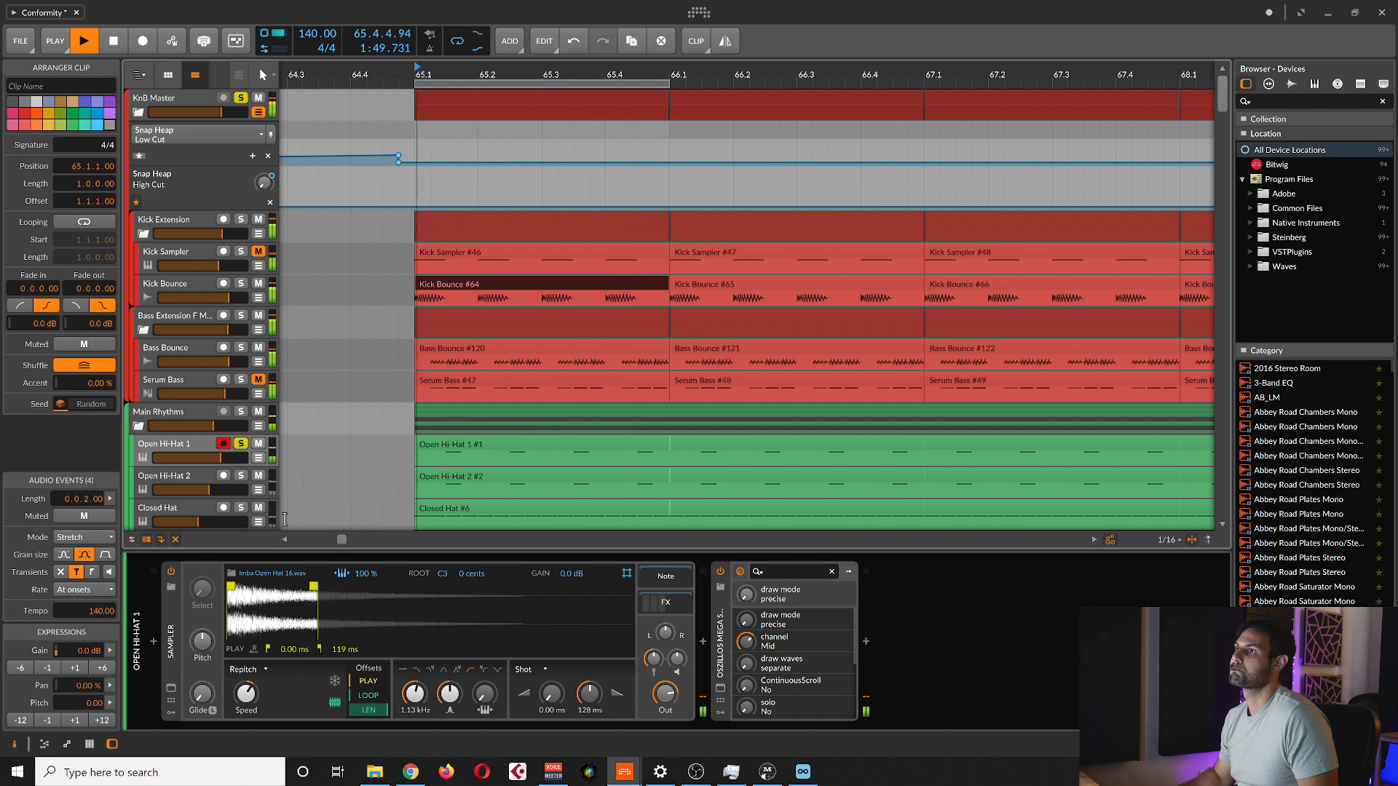
Compare the open hat with its play end extended to 531 ms against its shortened version during playback, restore the short version and stop.
{"action": "left_click", "coordinate": [400, 589]}
{"action": "left_click_drag", "start_coordinate": [400, 590], "coordinate": [730, 587]}
{"action": "key", "text": "ctrl+z"}
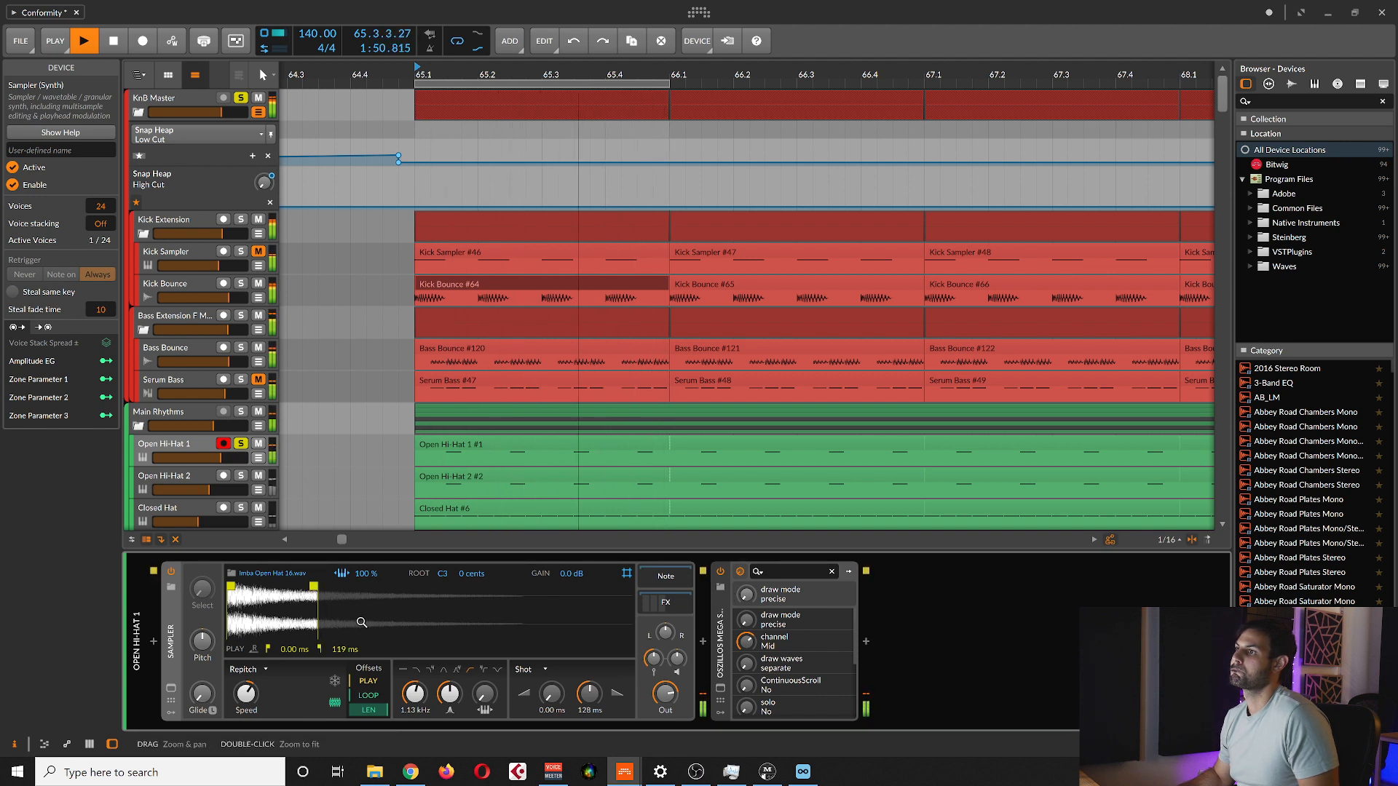
{"action": "key", "text": "ctrl+shift+z"}
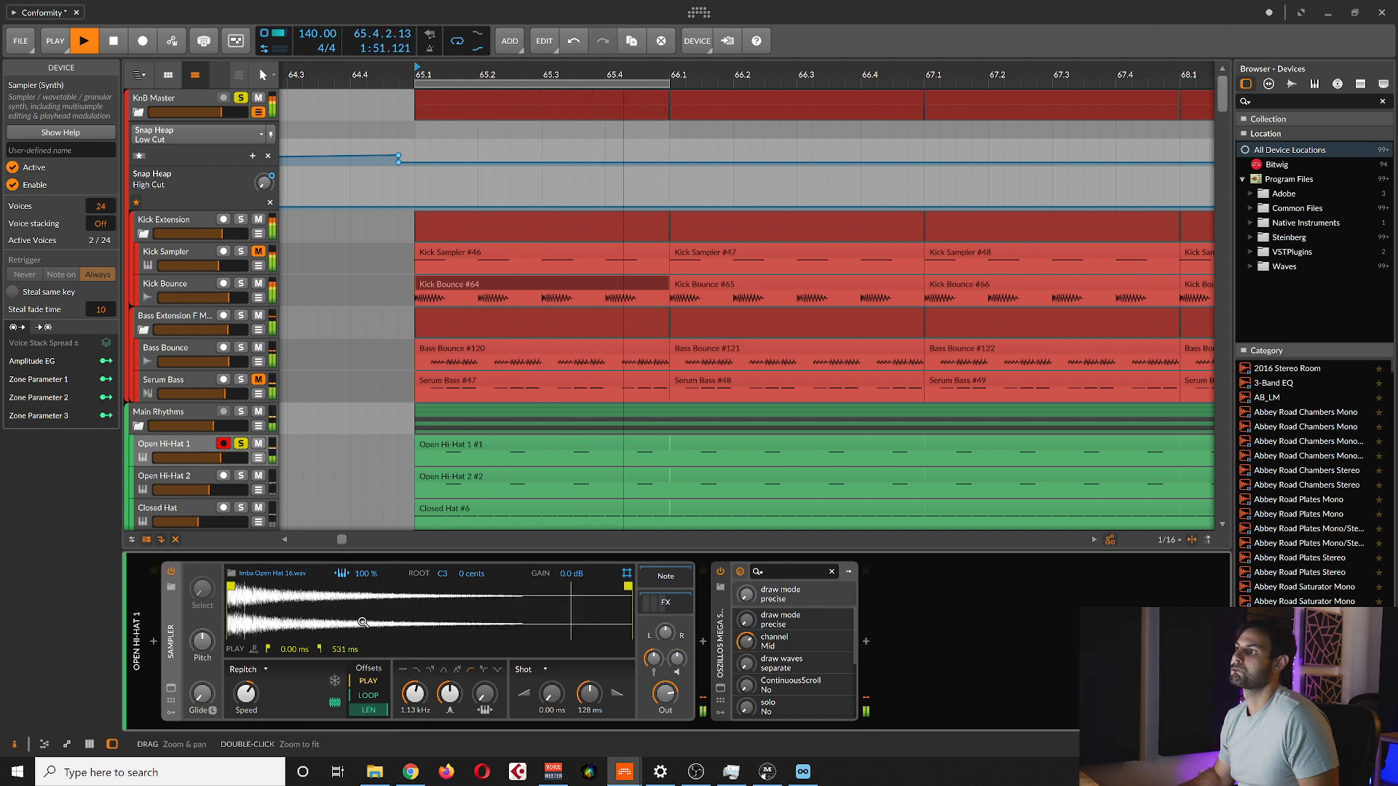
{"action": "key", "text": "ctrl+z"}
{"action": "key", "text": "space"}
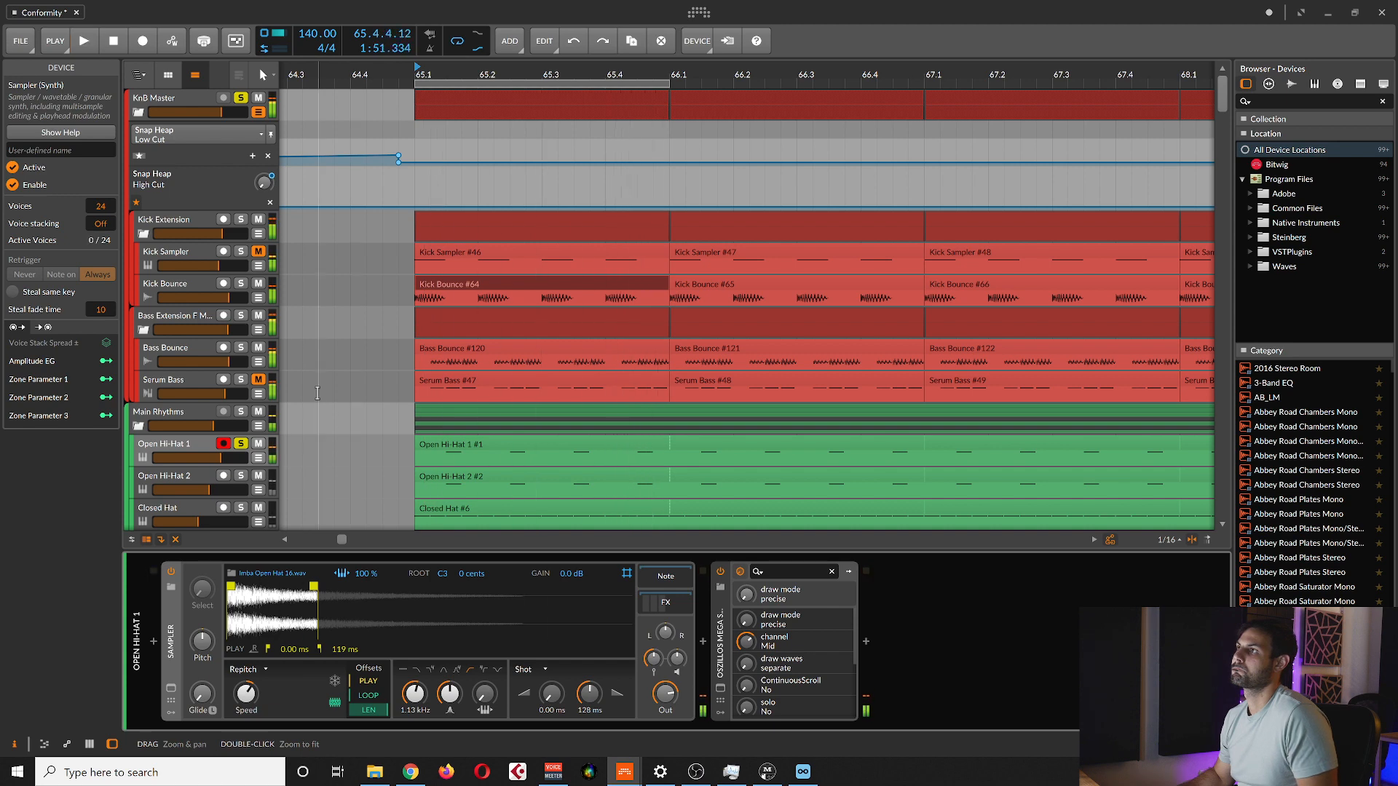
Unsolo Open Hi-Hat 1, open its Sampler's FX chain and bring all three effect devices into view.
{"action": "left_click", "coordinate": [376, 390]}
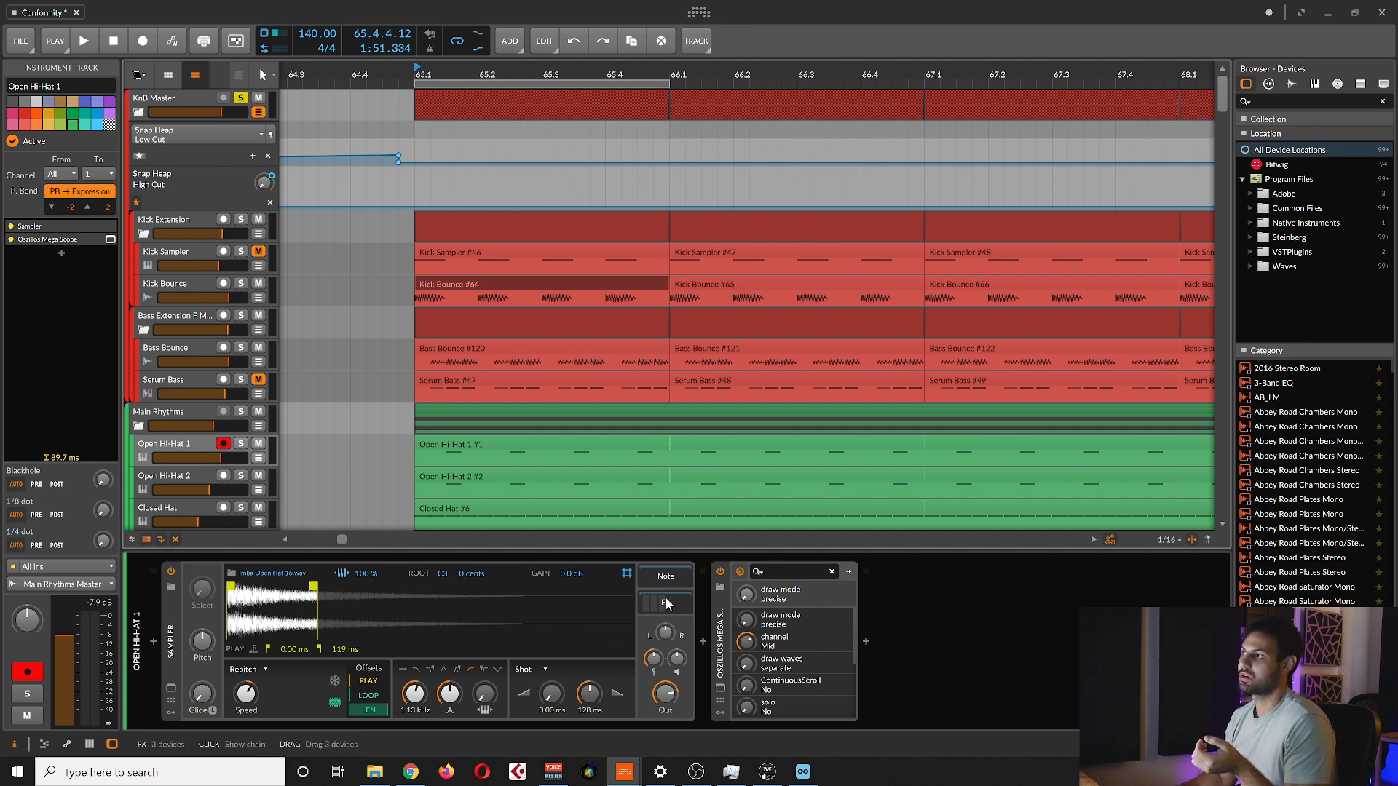
{"action": "left_click", "coordinate": [686, 603]}
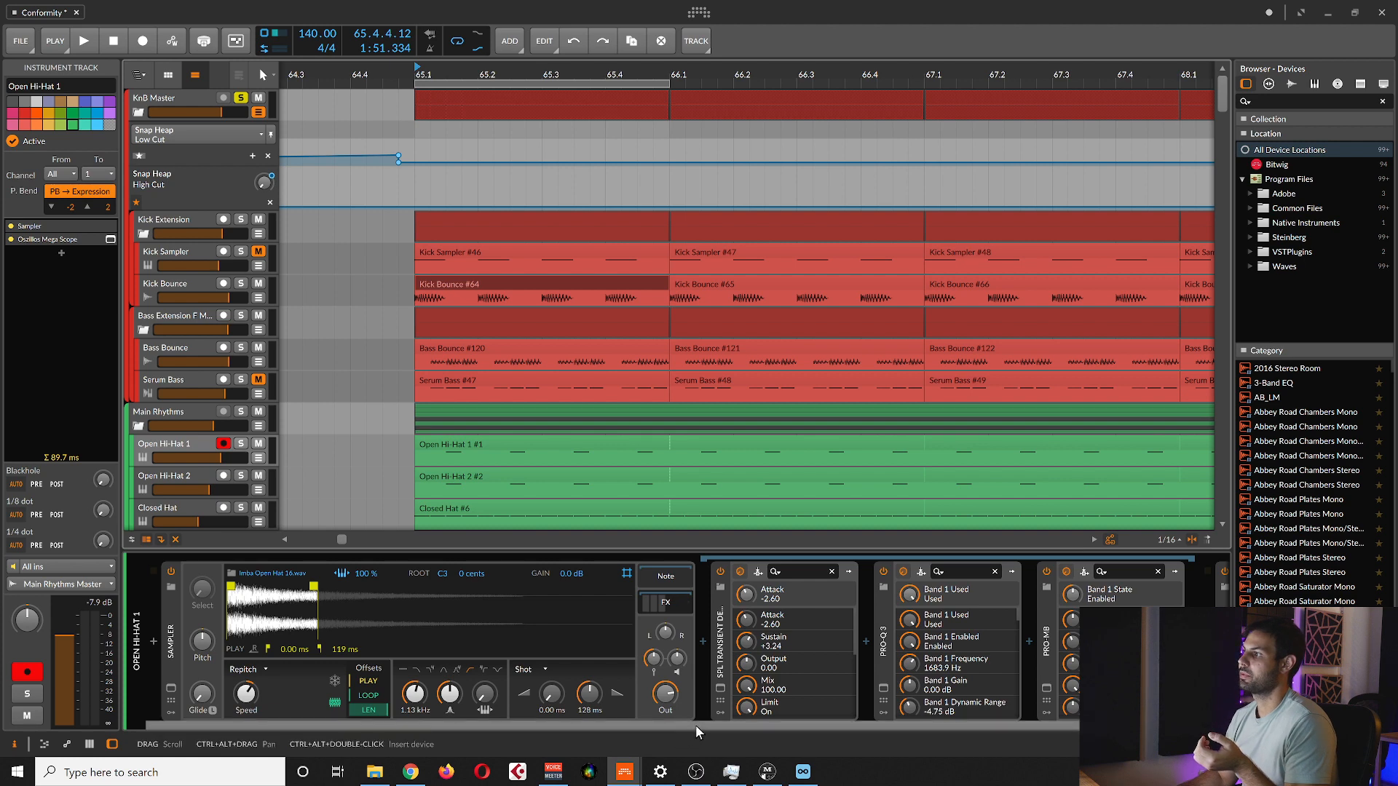
{"action": "left_click_drag", "start_coordinate": [696, 725], "coordinate": [781, 737]}
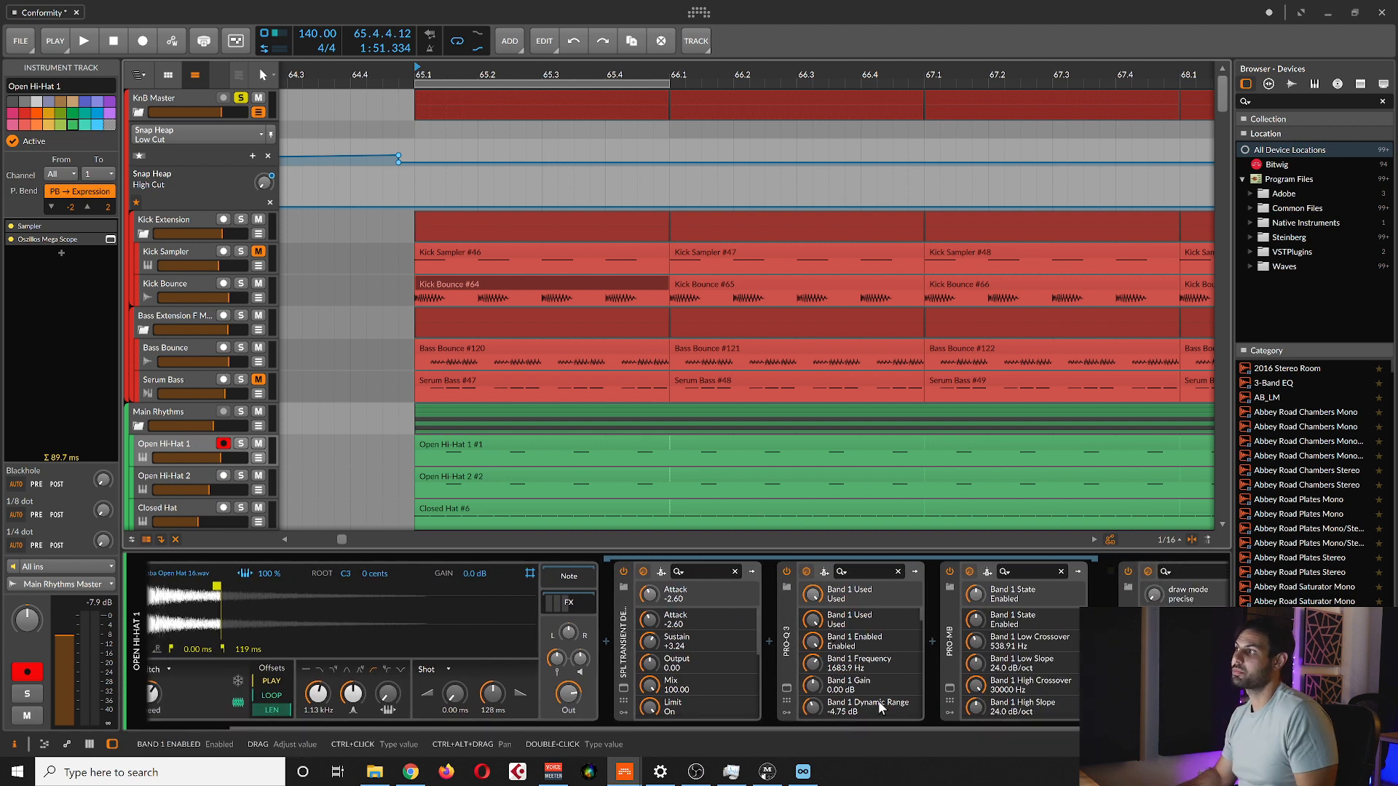
{"action": "scroll", "coordinate": [881, 697], "scroll_direction": "right", "scroll_amount": 2}
{"action": "left_click_drag", "start_coordinate": [1046, 729], "coordinate": [1067, 721]}
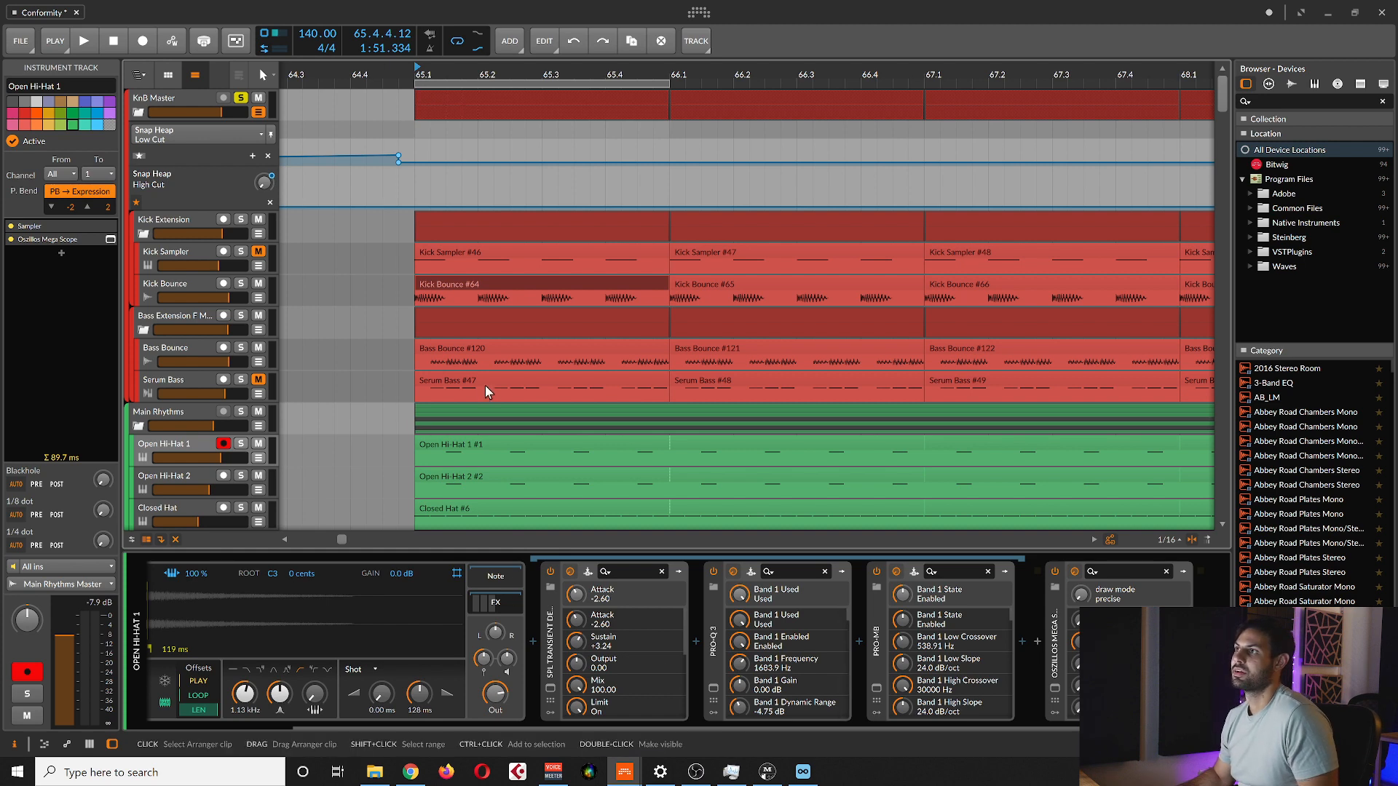
{"action": "scroll", "coordinate": [197, 379], "scroll_direction": "down", "scroll_amount": 3}
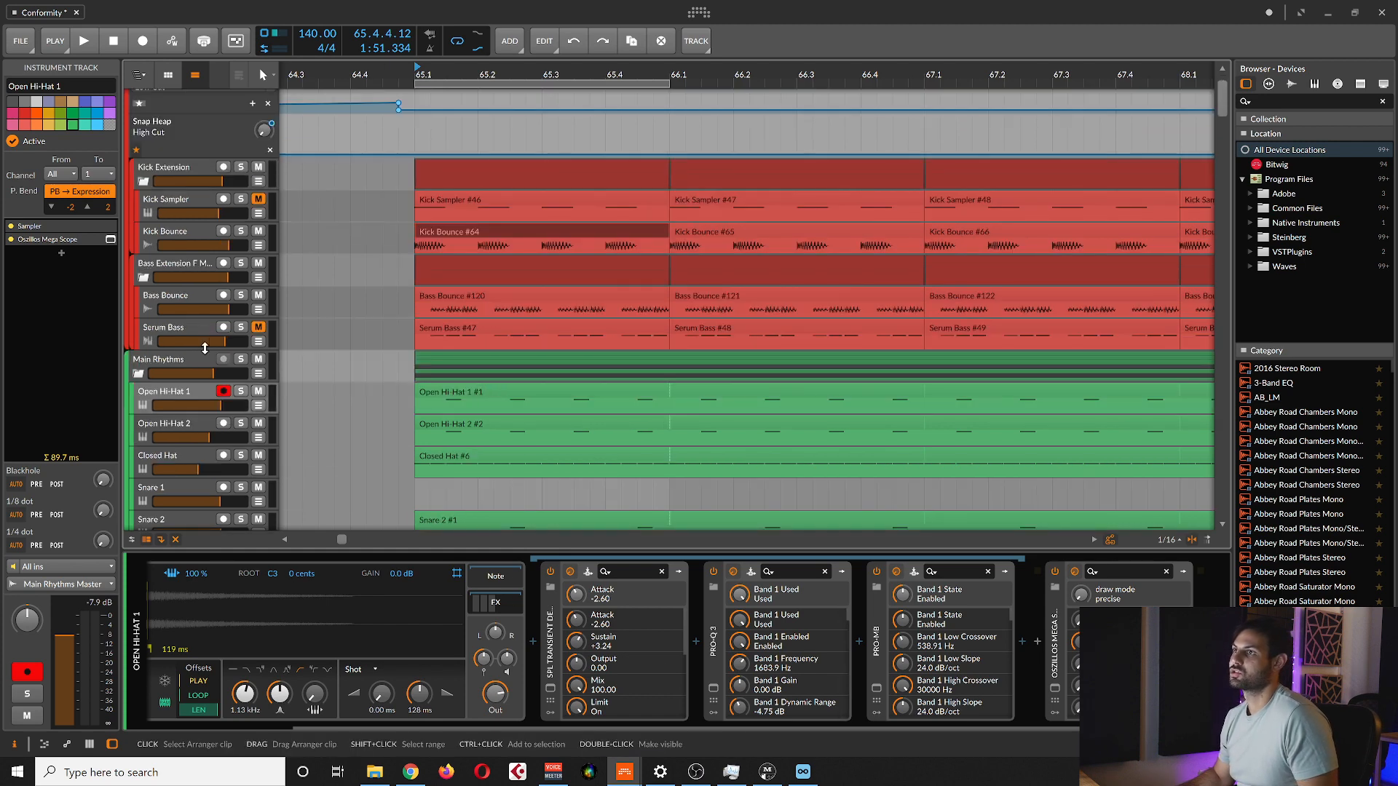
Open the SPL Transient Designer Plus plug-in window from the Open Hi-Hat 1 FX chain and move it over the track list.
{"action": "left_click", "coordinate": [712, 659]}
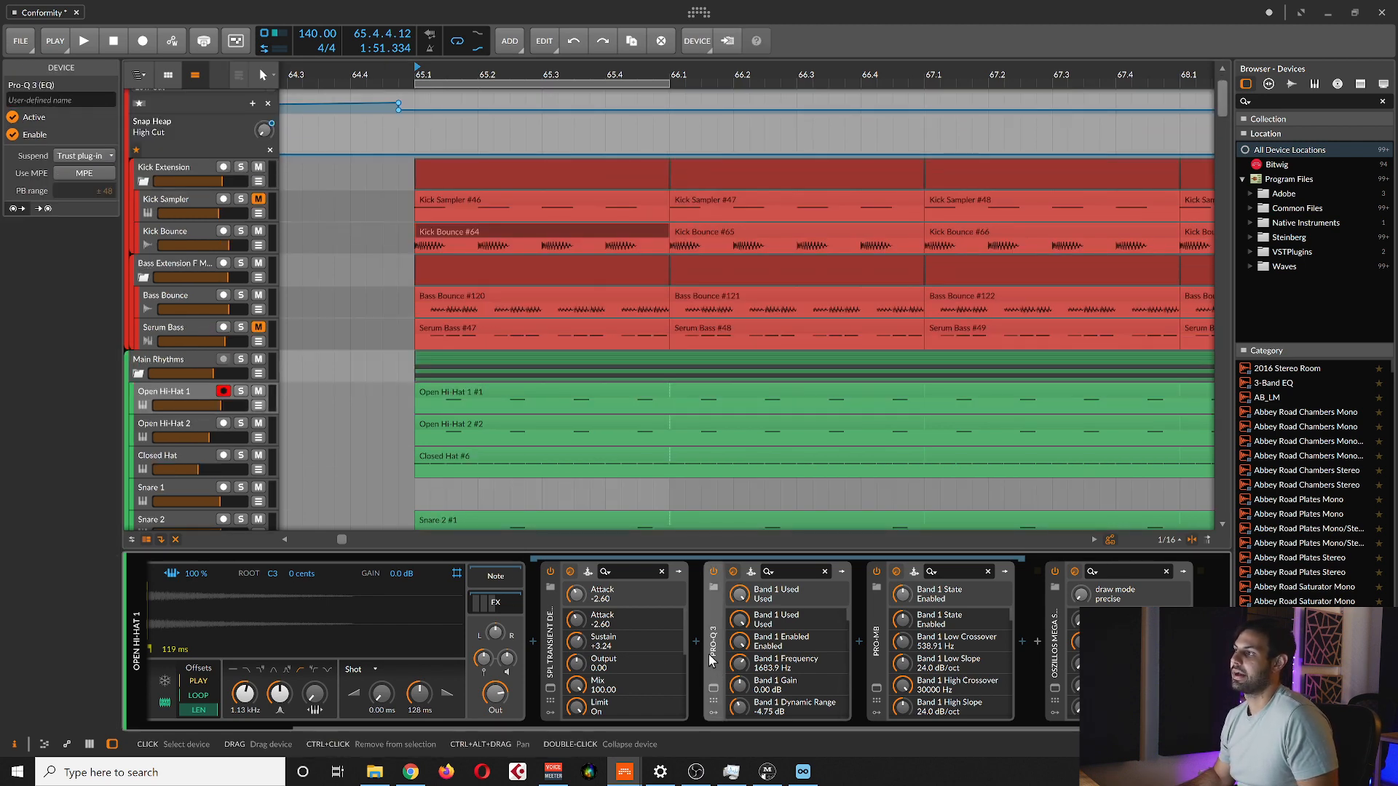
{"action": "left_click", "coordinate": [550, 688]}
{"action": "left_click_drag", "start_coordinate": [368, 21], "coordinate": [289, 131]}
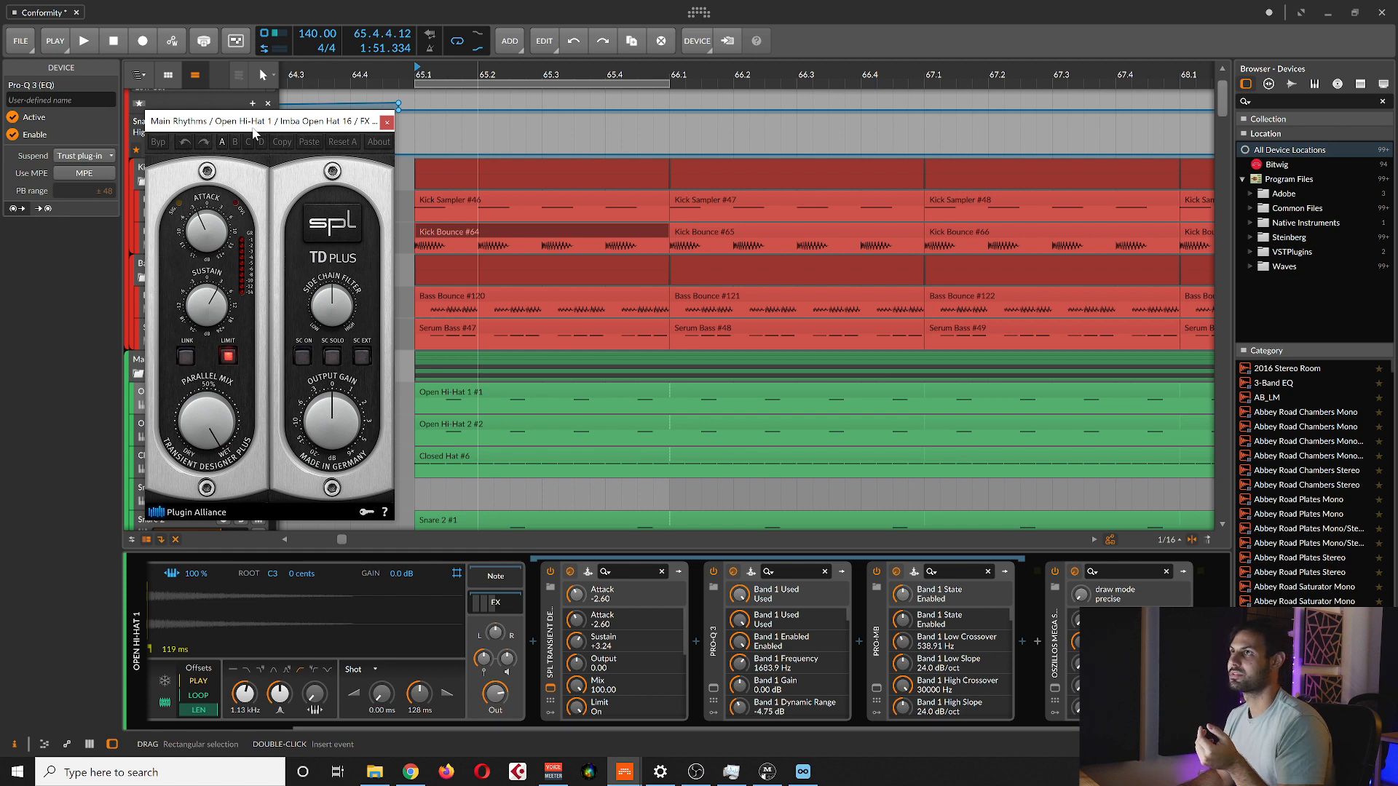
Move the Transient Designer Plus window clear of the track list, solo Open Hi-Hat 1 and start playback.
{"action": "left_click_drag", "start_coordinate": [285, 128], "coordinate": [330, 139]}
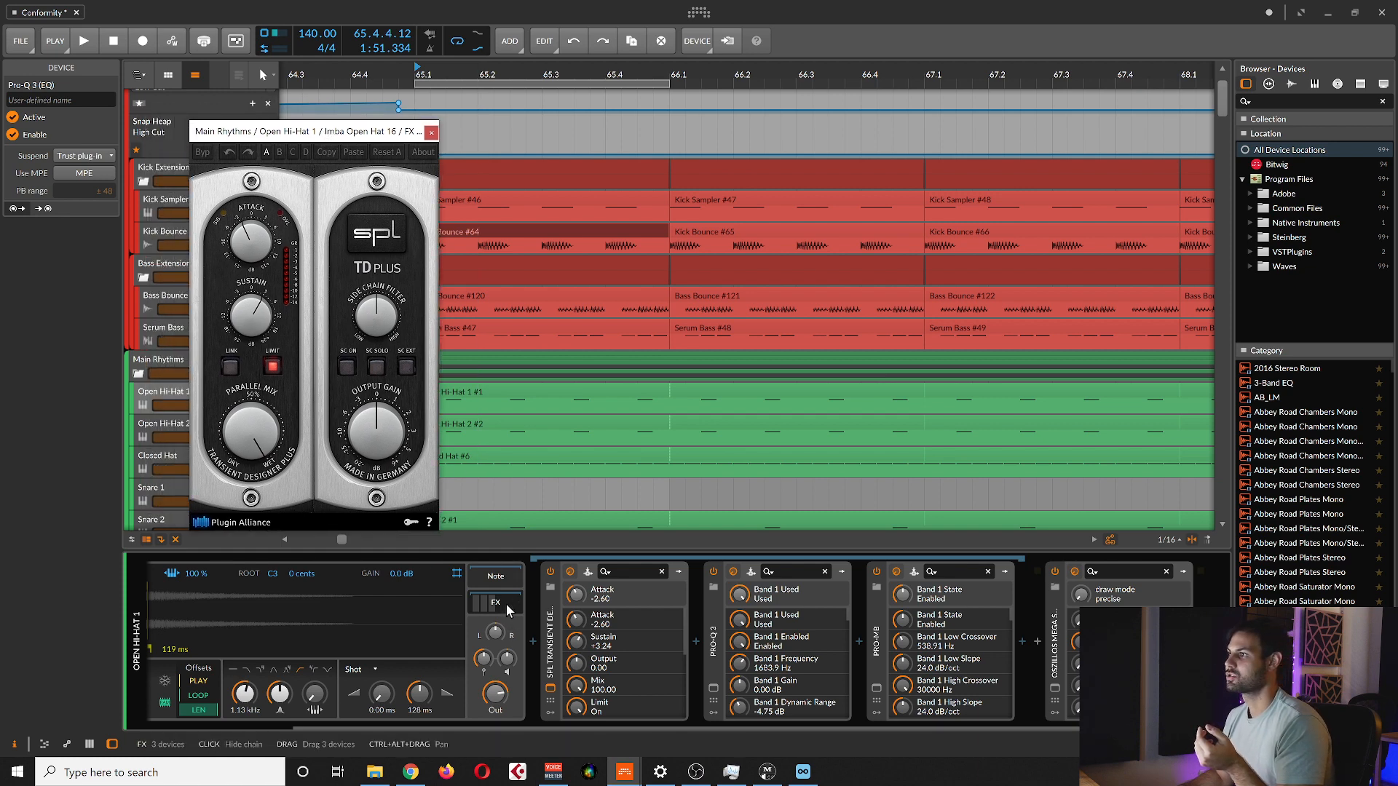
{"action": "left_click_drag", "start_coordinate": [335, 135], "coordinate": [744, 126]}
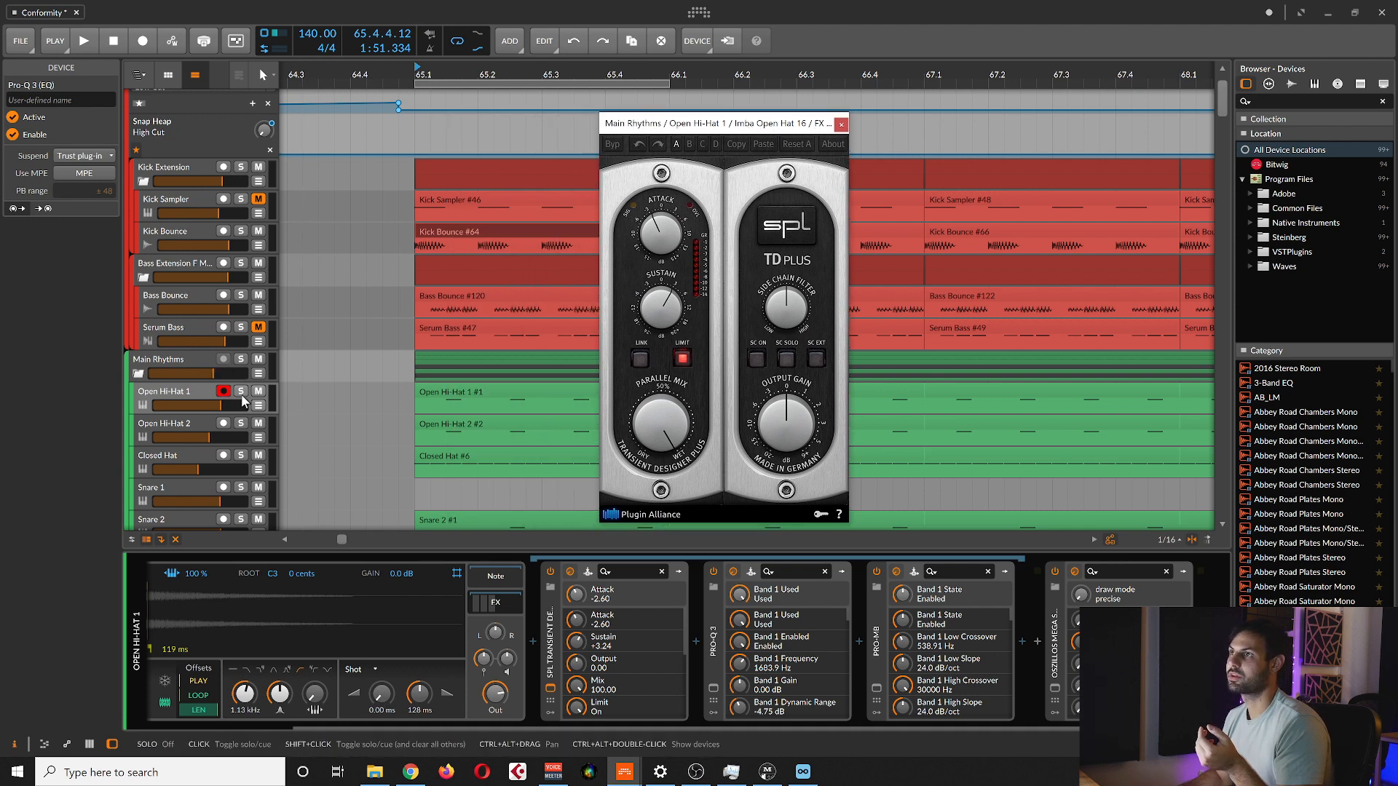
{"action": "left_click", "coordinate": [241, 392]}
{"action": "key", "text": "space"}
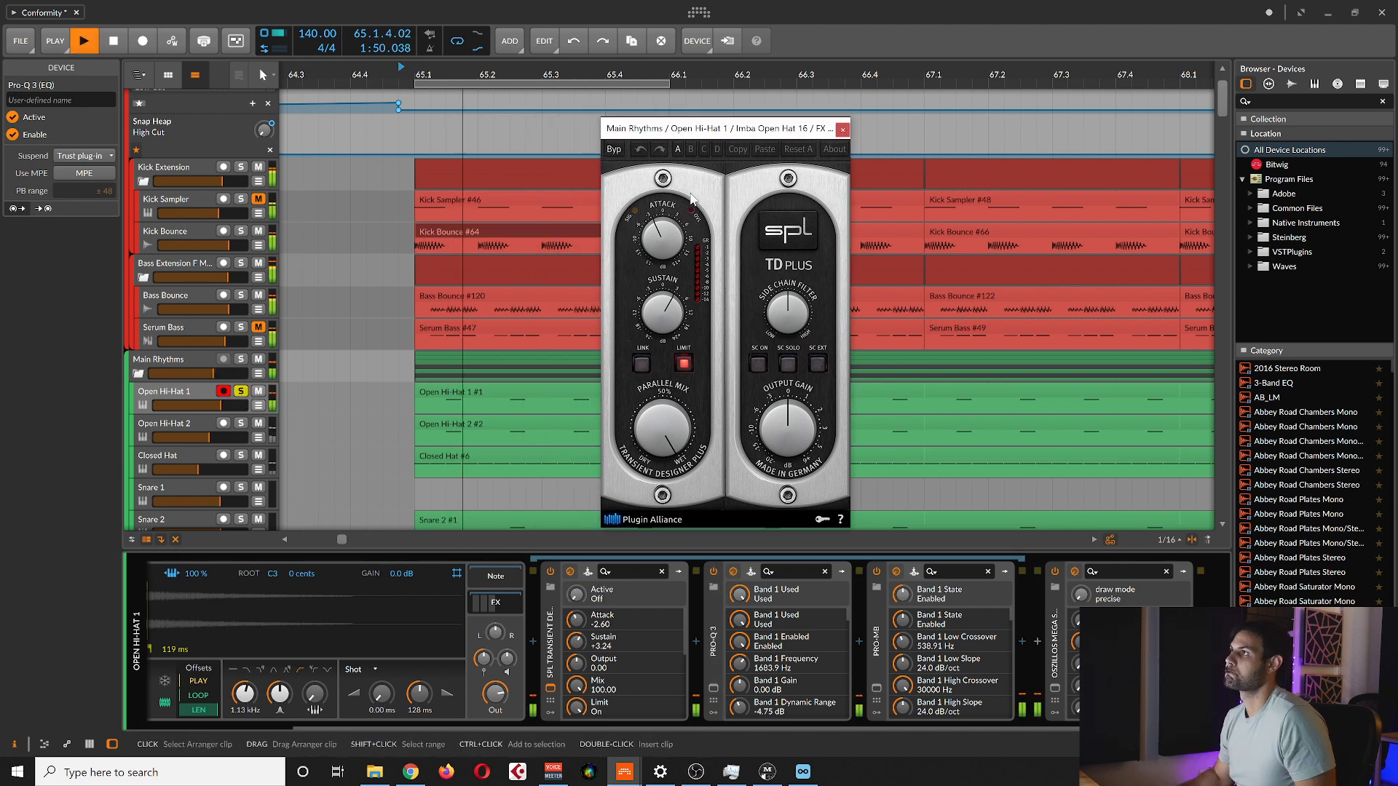
Compare the hat with Transient Designer Plus bypassed and active, raise its attack to +15.00 and stop playback.
{"action": "left_click", "coordinate": [613, 149]}
{"action": "left_click_drag", "start_coordinate": [664, 264], "coordinate": [667, 182]}
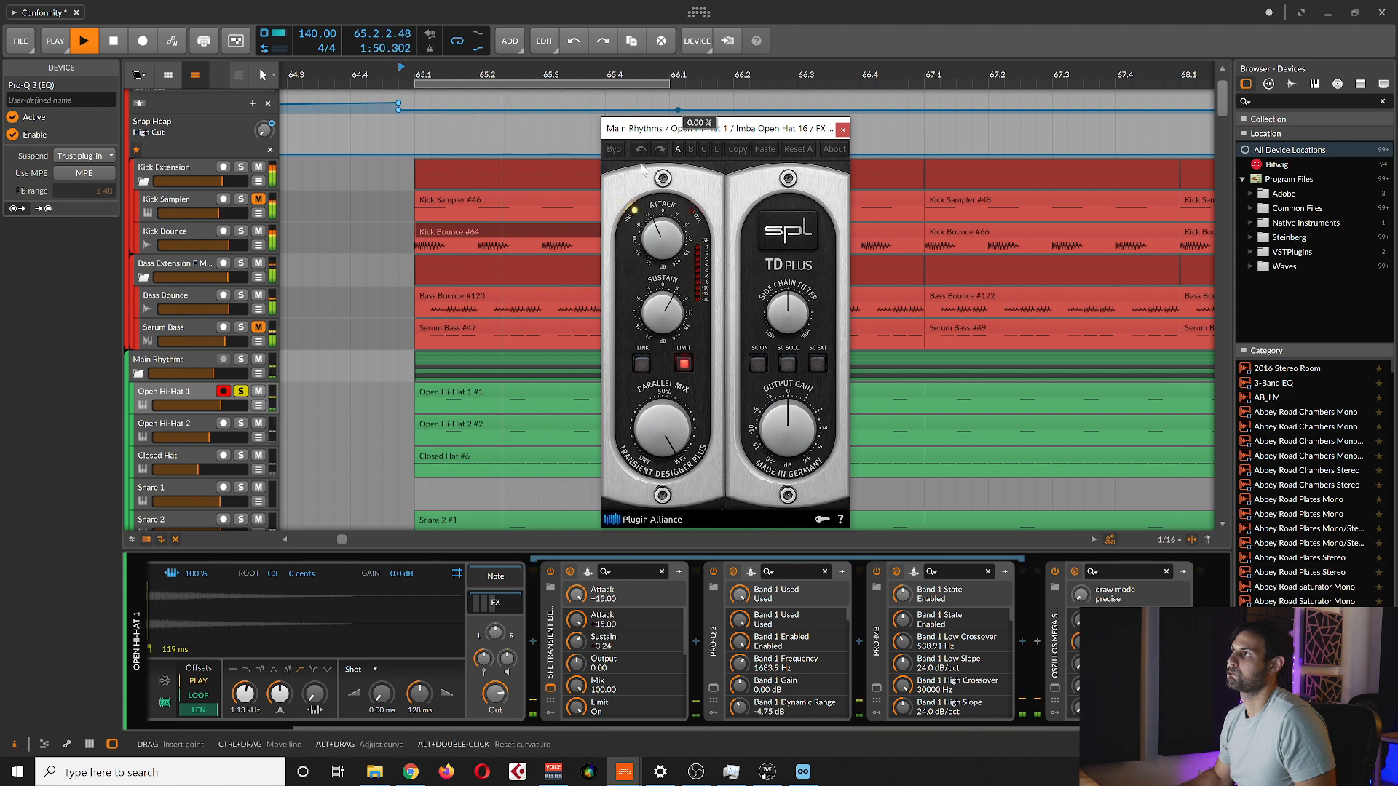
{"action": "key", "text": "space"}
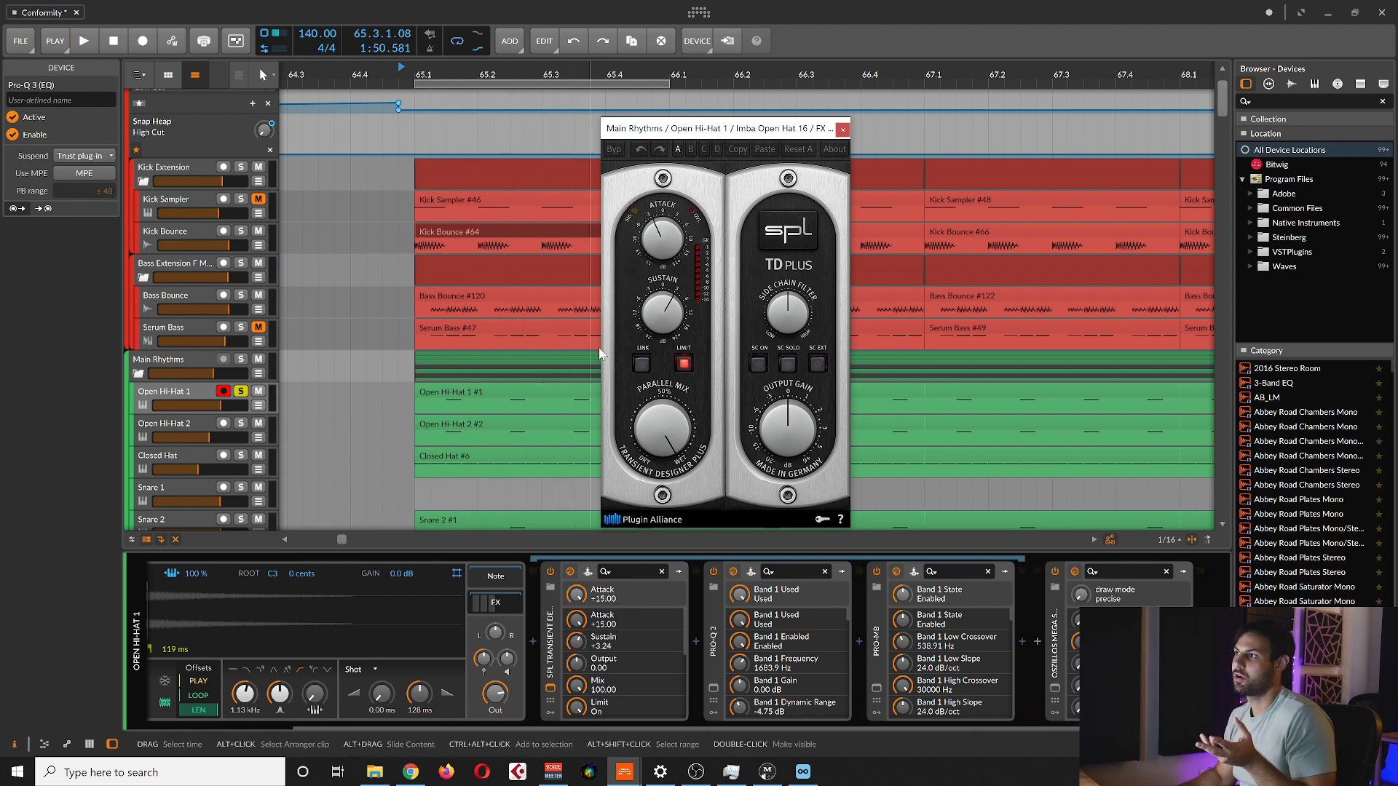
Close the Transient Designer Plus window and open the Pro-Q 3 window from the Open Hi-Hat 1 FX chain.
{"action": "left_click_drag", "start_coordinate": [749, 124], "coordinate": [475, 128]}
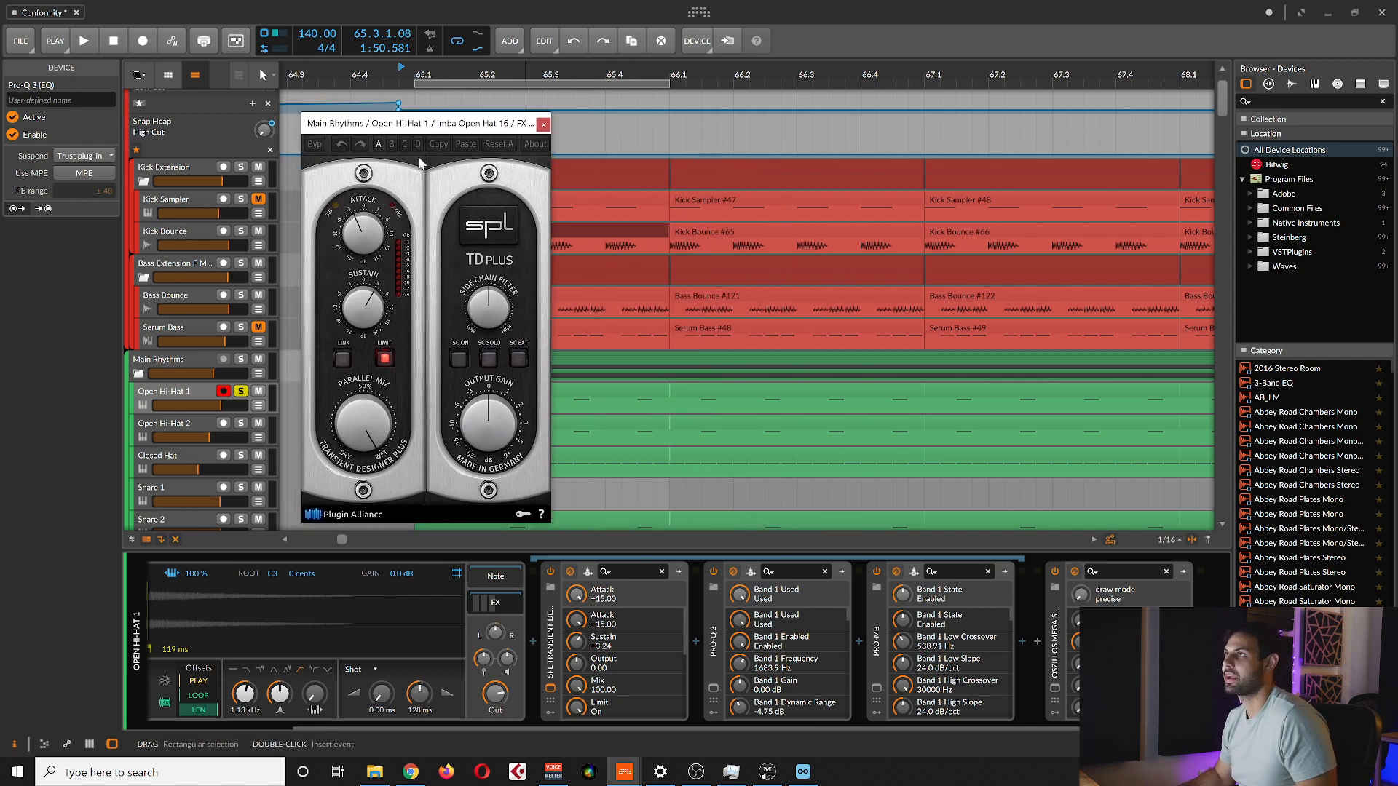
{"action": "left_click_drag", "start_coordinate": [500, 118], "coordinate": [476, 106]}
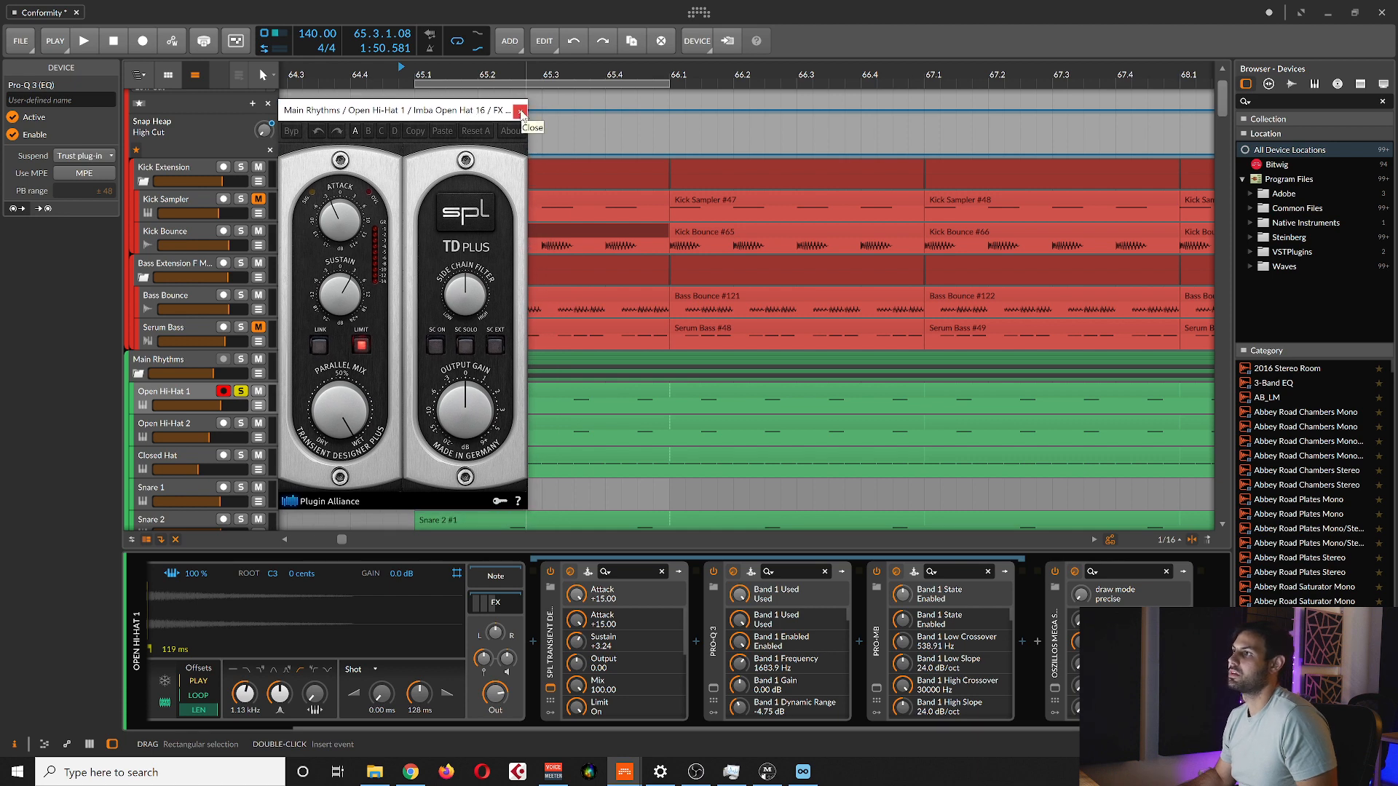
{"action": "left_click", "coordinate": [521, 112]}
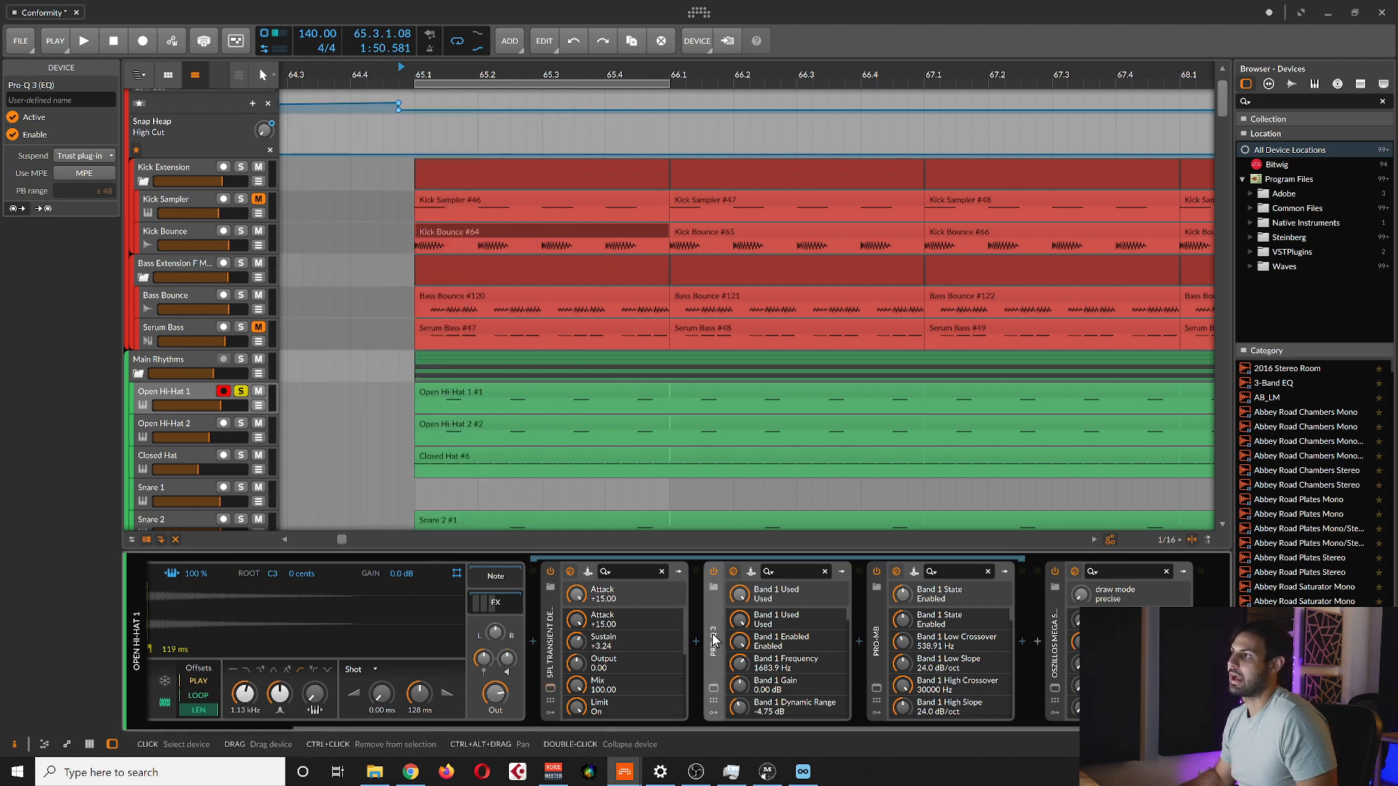
{"action": "left_click", "coordinate": [714, 688]}
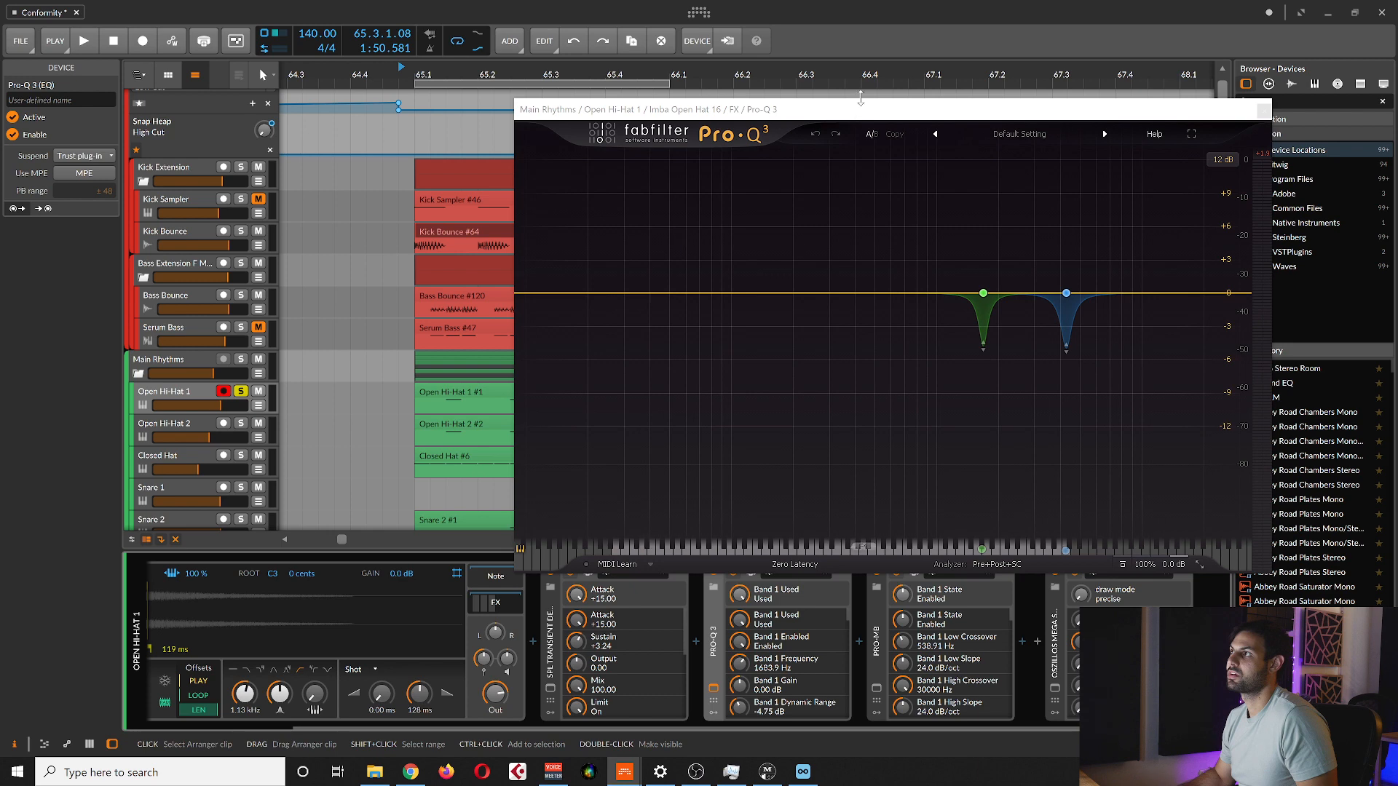
{"action": "left_click_drag", "start_coordinate": [913, 111], "coordinate": [751, 75]}
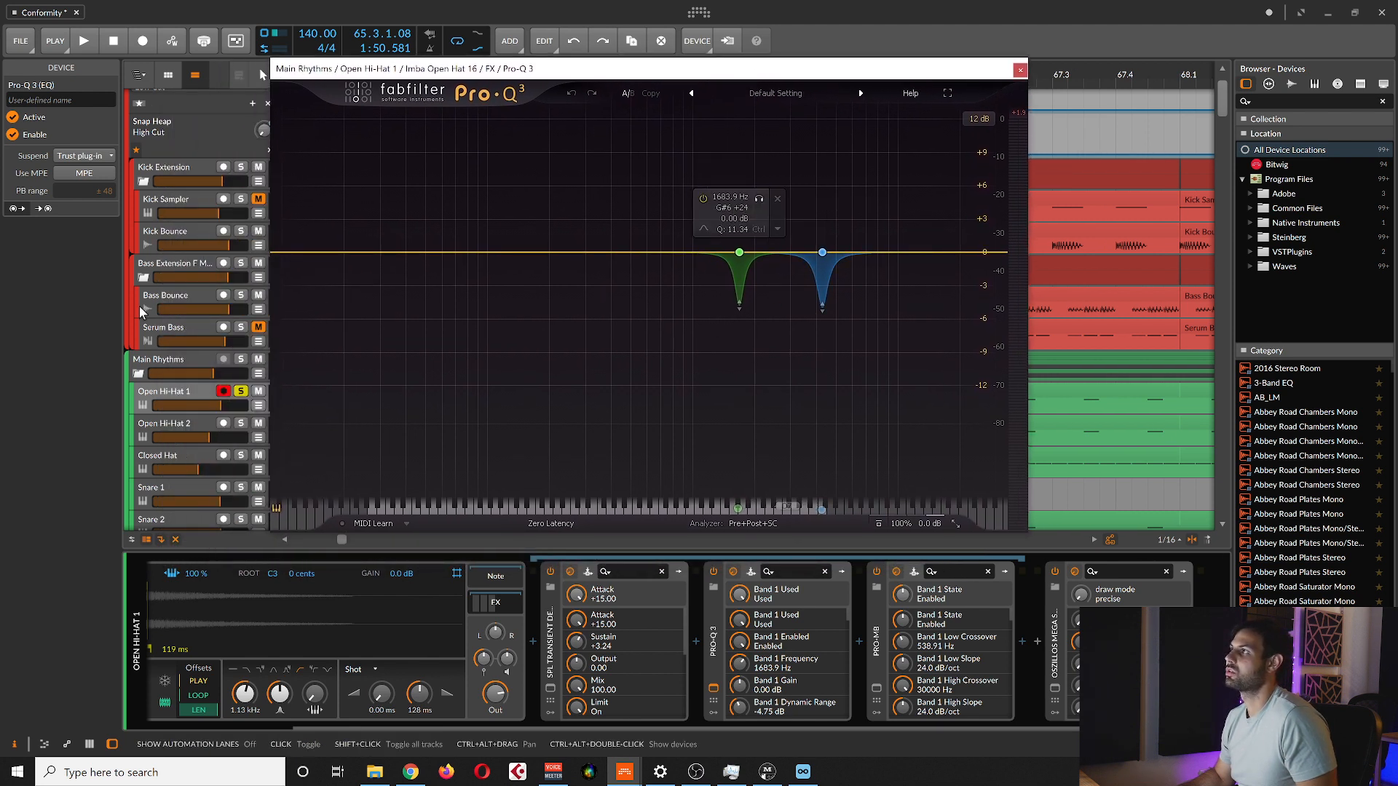
Play the loop with the Open Hi-Hat 1 track selected and compare the hat with Pro-Q 3 bypassed and active.
{"action": "left_click", "coordinate": [182, 397]}
{"action": "left_click_drag", "start_coordinate": [424, 73], "coordinate": [681, 57]}
{"action": "key", "text": "space"}
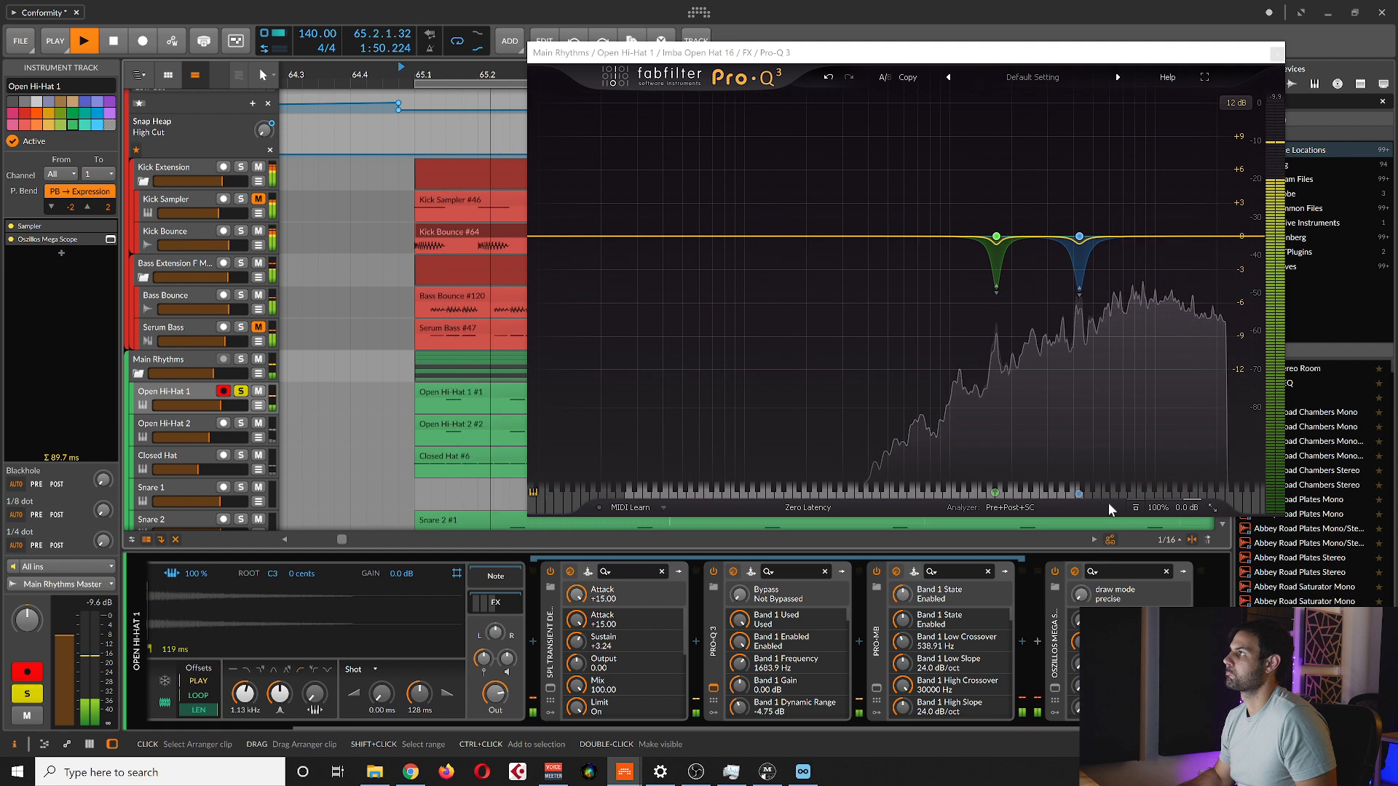
{"action": "left_click", "coordinate": [1133, 509]}
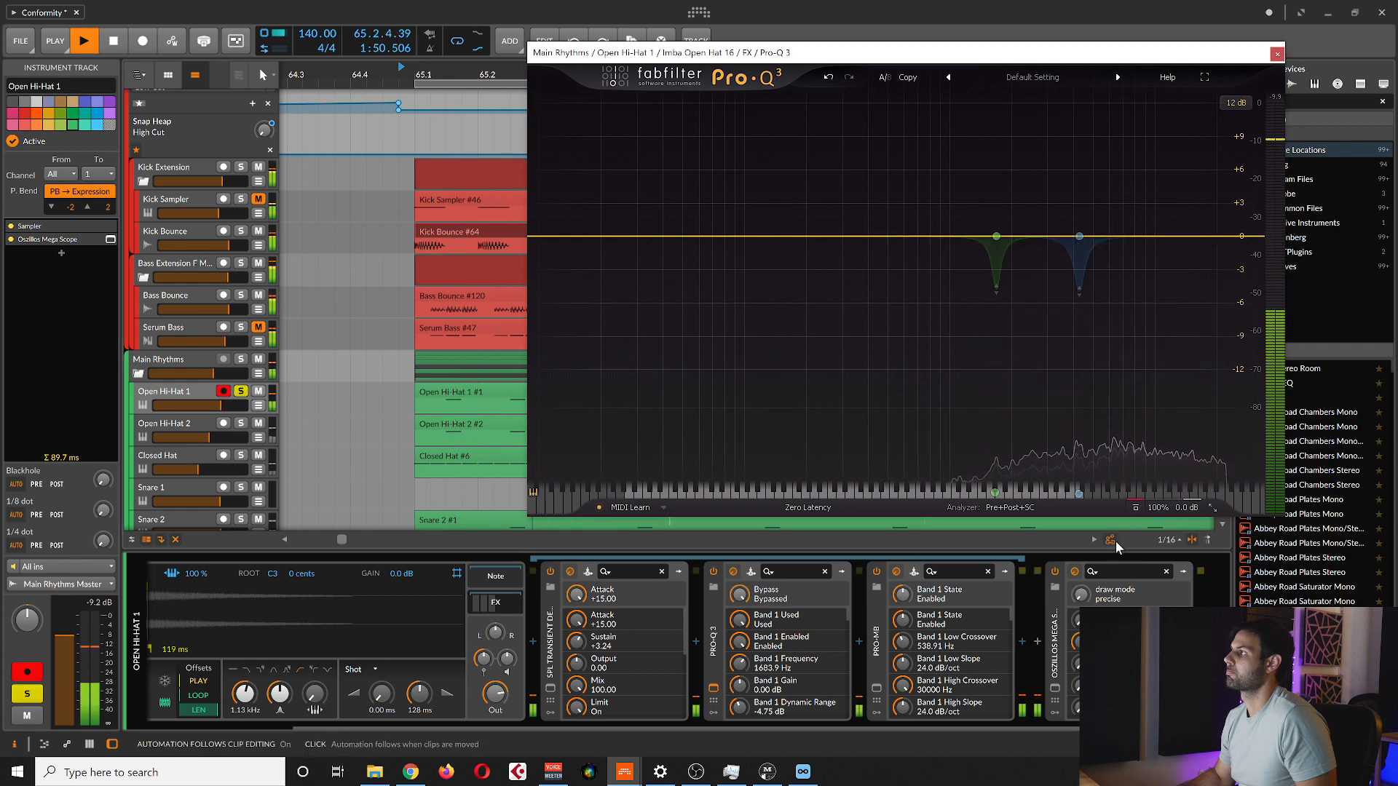
{"action": "left_click", "coordinate": [1134, 509]}
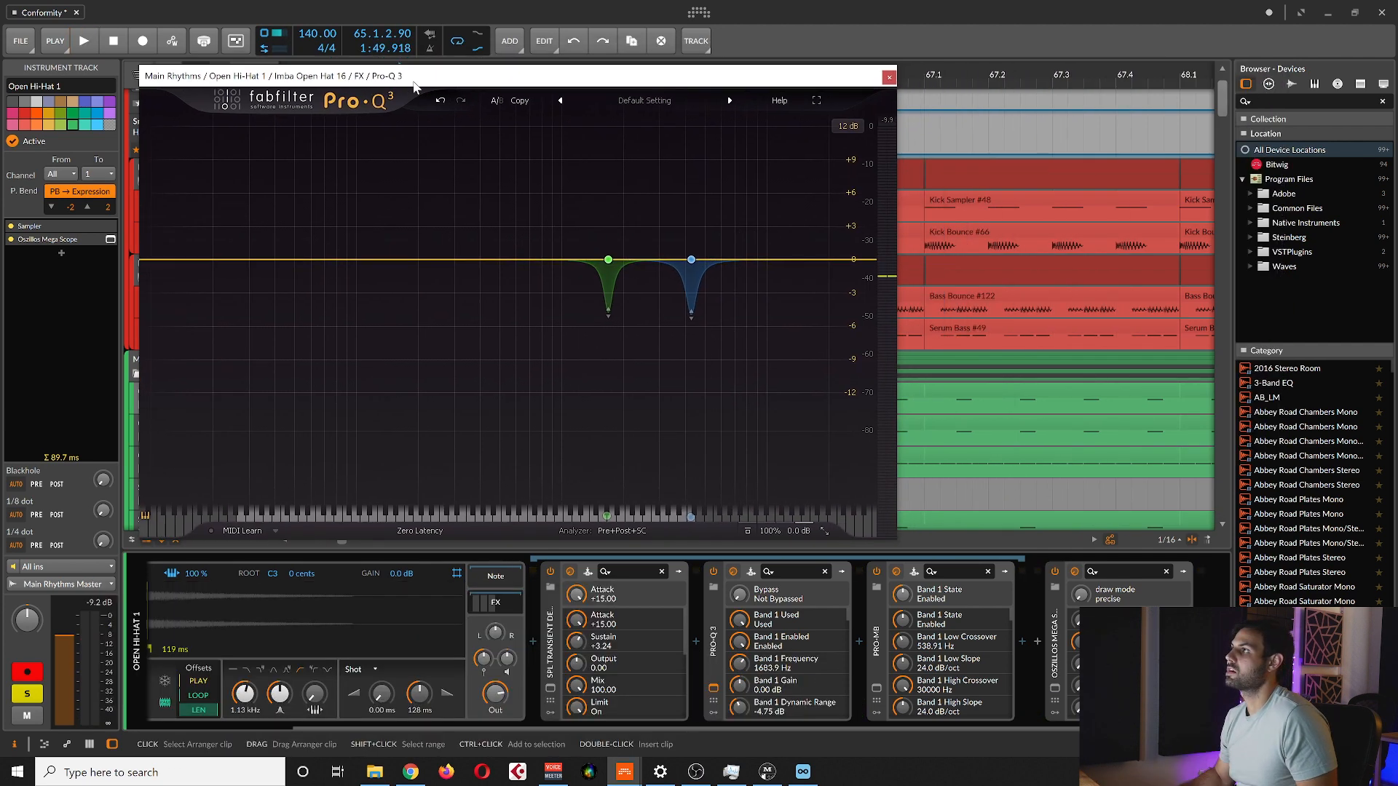
Close the Pro-Q 3 window, open the Pro-MB window from the FX chain and move it clear of the track list.
{"action": "left_click_drag", "start_coordinate": [519, 72], "coordinate": [732, 67]}
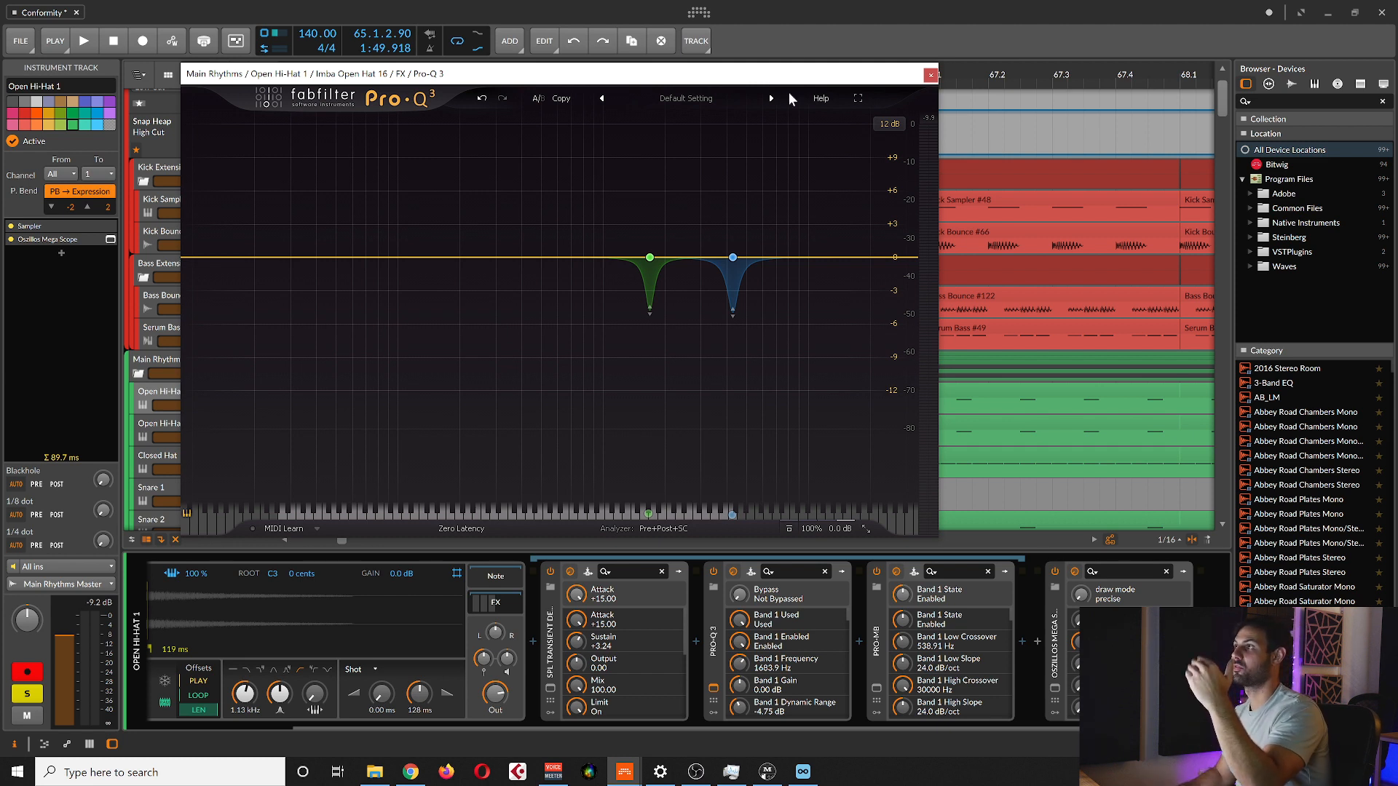
{"action": "left_click_drag", "start_coordinate": [778, 77], "coordinate": [725, 66]}
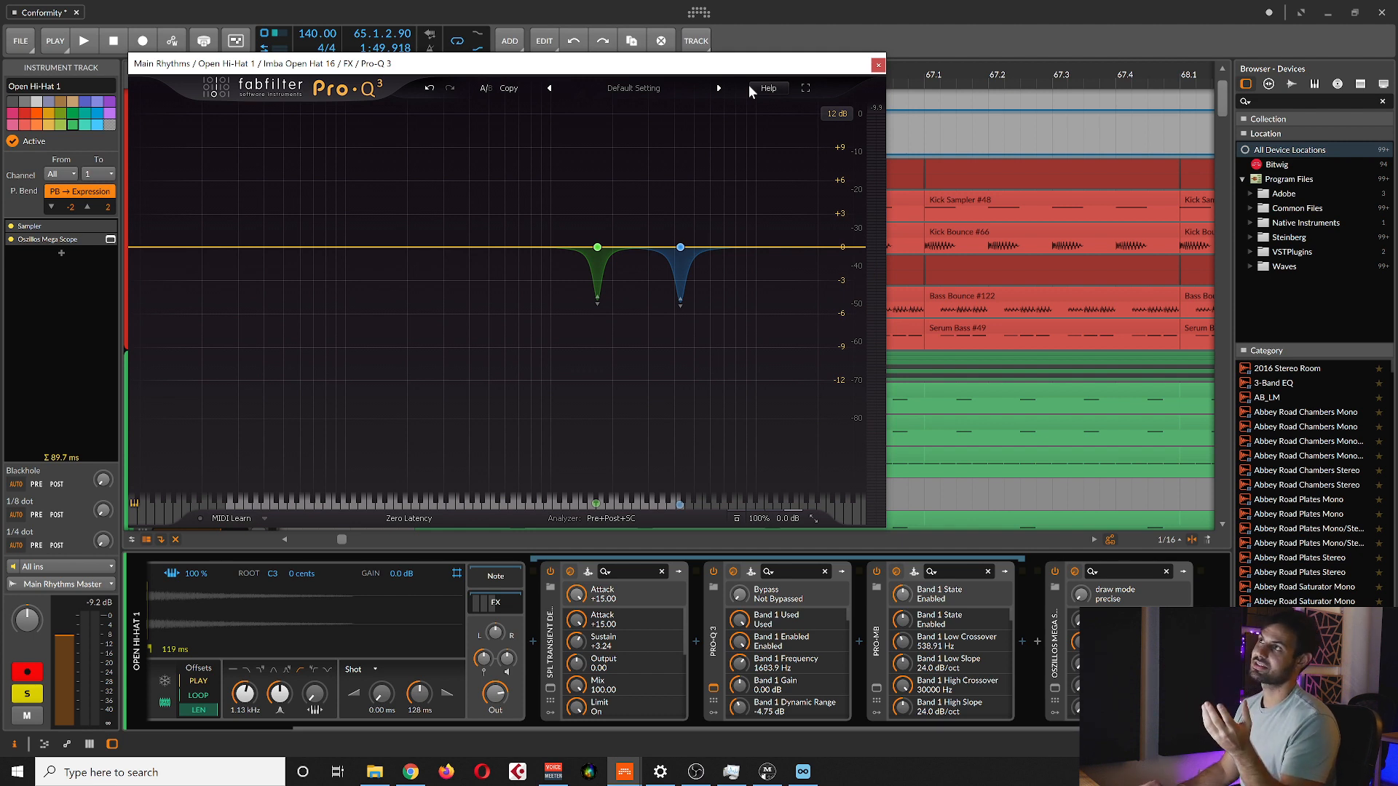
{"action": "left_click", "coordinate": [878, 66]}
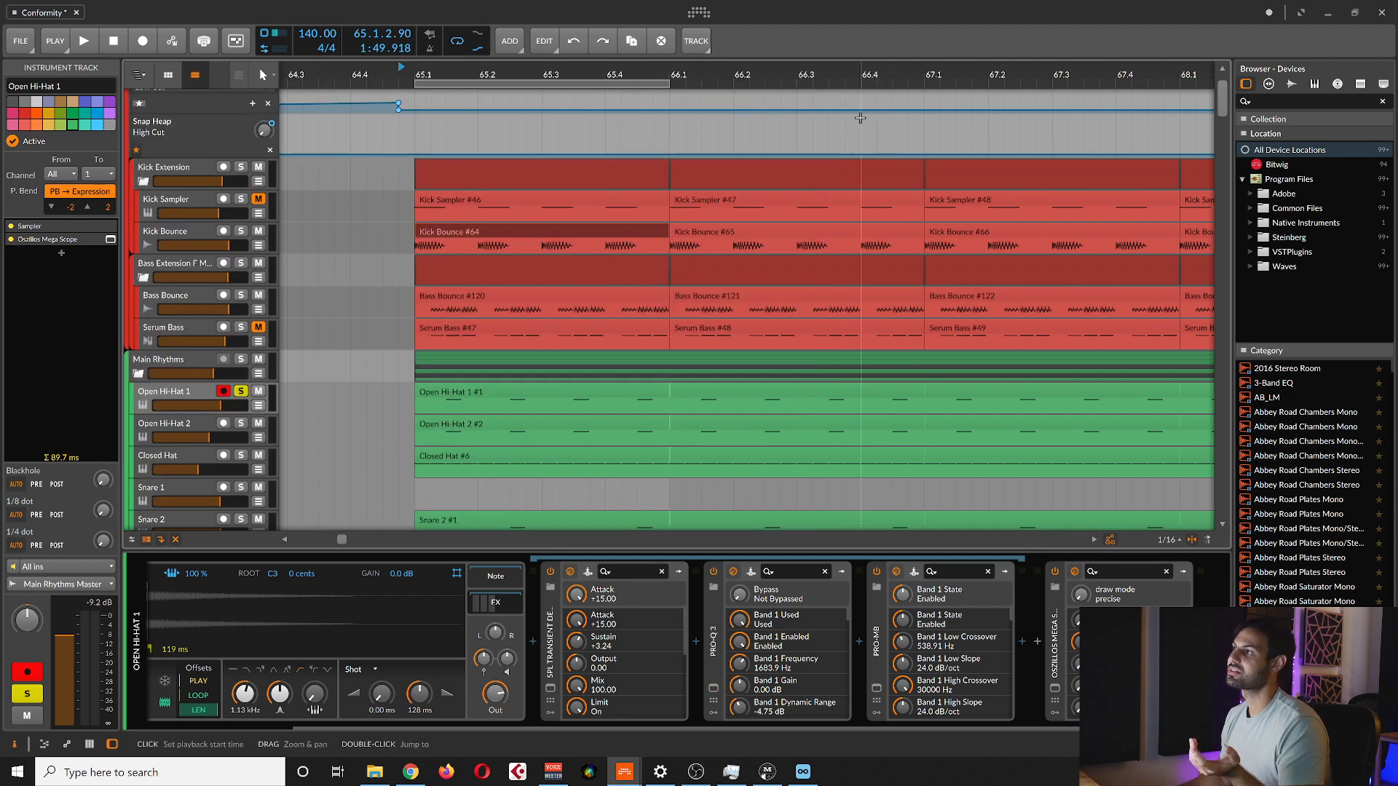
{"action": "left_click", "coordinate": [873, 705]}
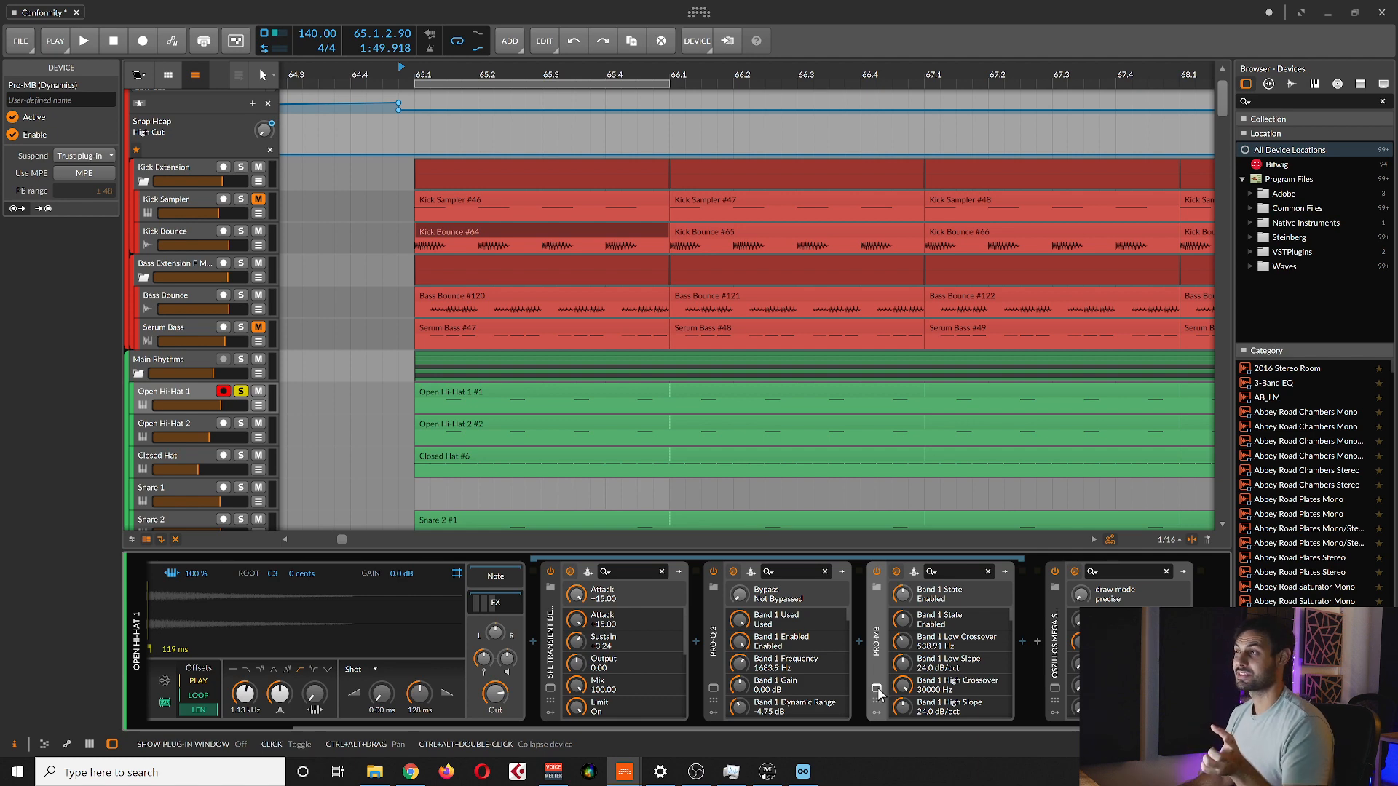
{"action": "left_click", "coordinate": [878, 691]}
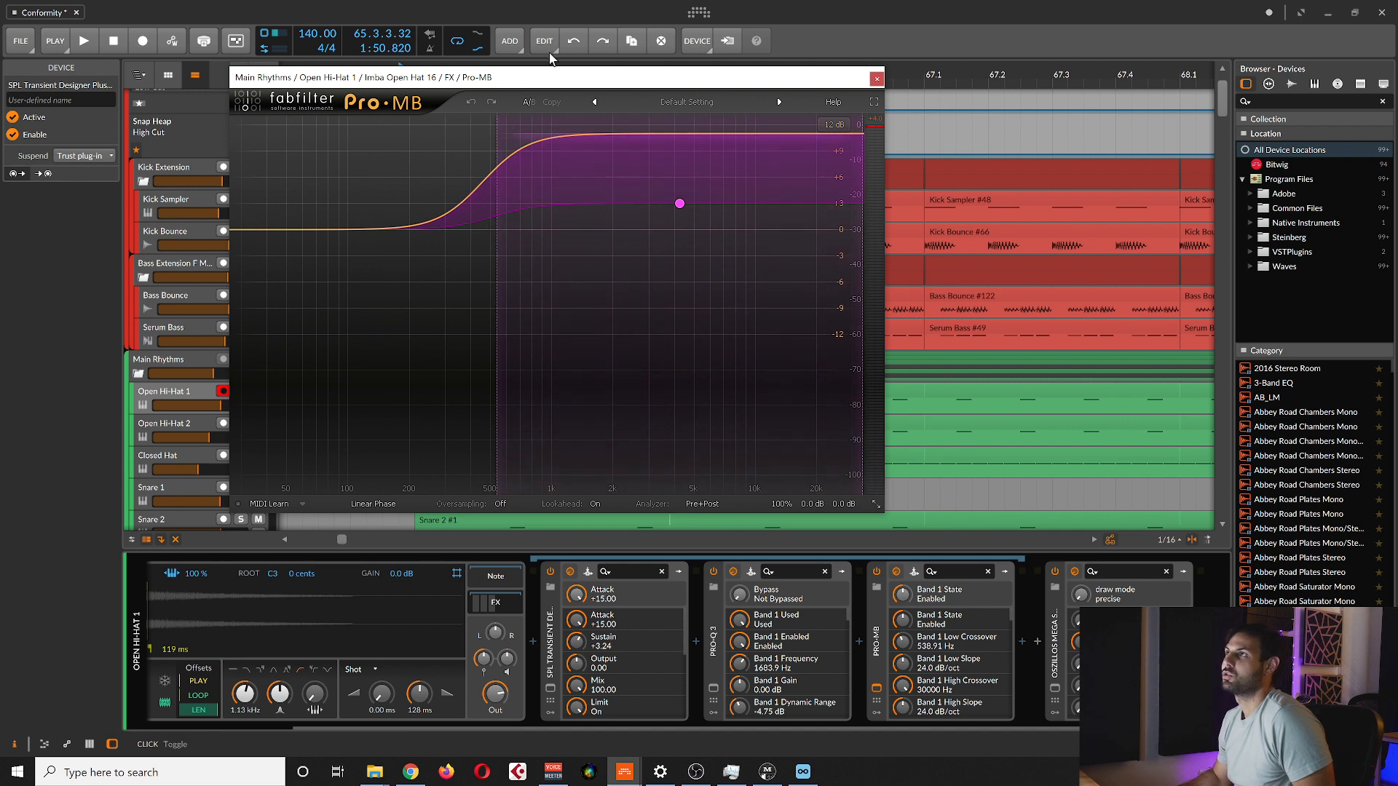
{"action": "left_click_drag", "start_coordinate": [577, 78], "coordinate": [586, 93]}
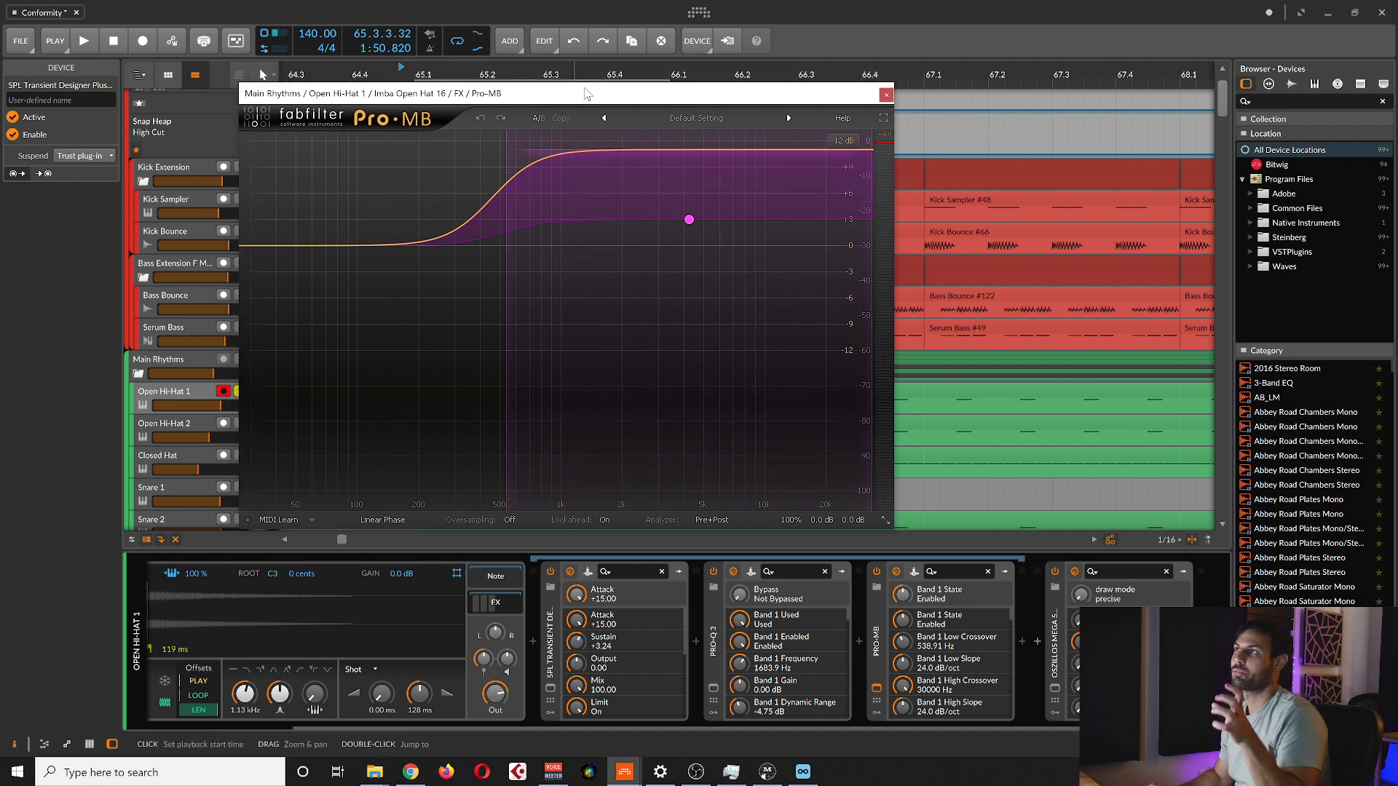
{"action": "left_click_drag", "start_coordinate": [608, 91], "coordinate": [936, 84]}
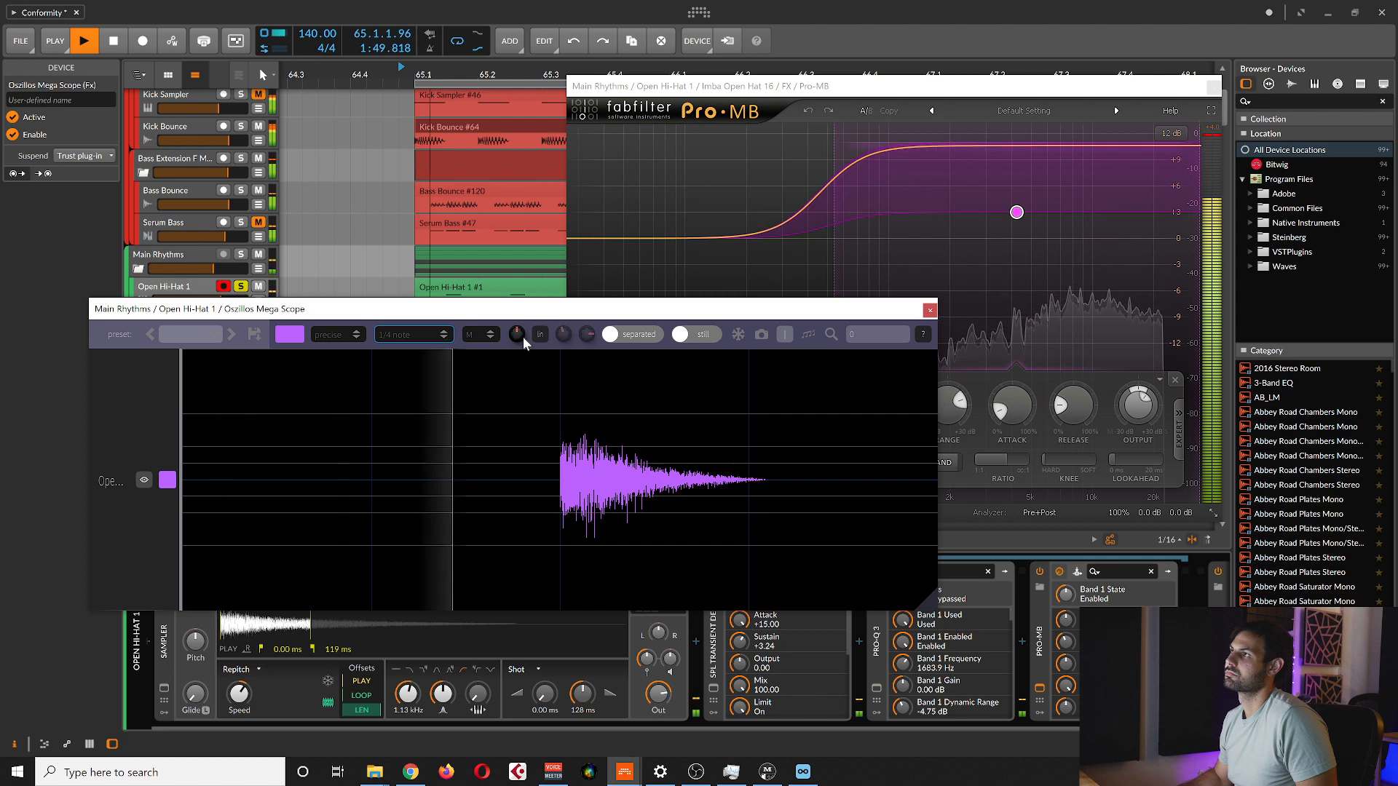
Freeze the Oszillos Mega Scope display during playback, stop, and examine the open hat's waveform from transient to tail.
{"action": "left_click", "coordinate": [738, 337]}
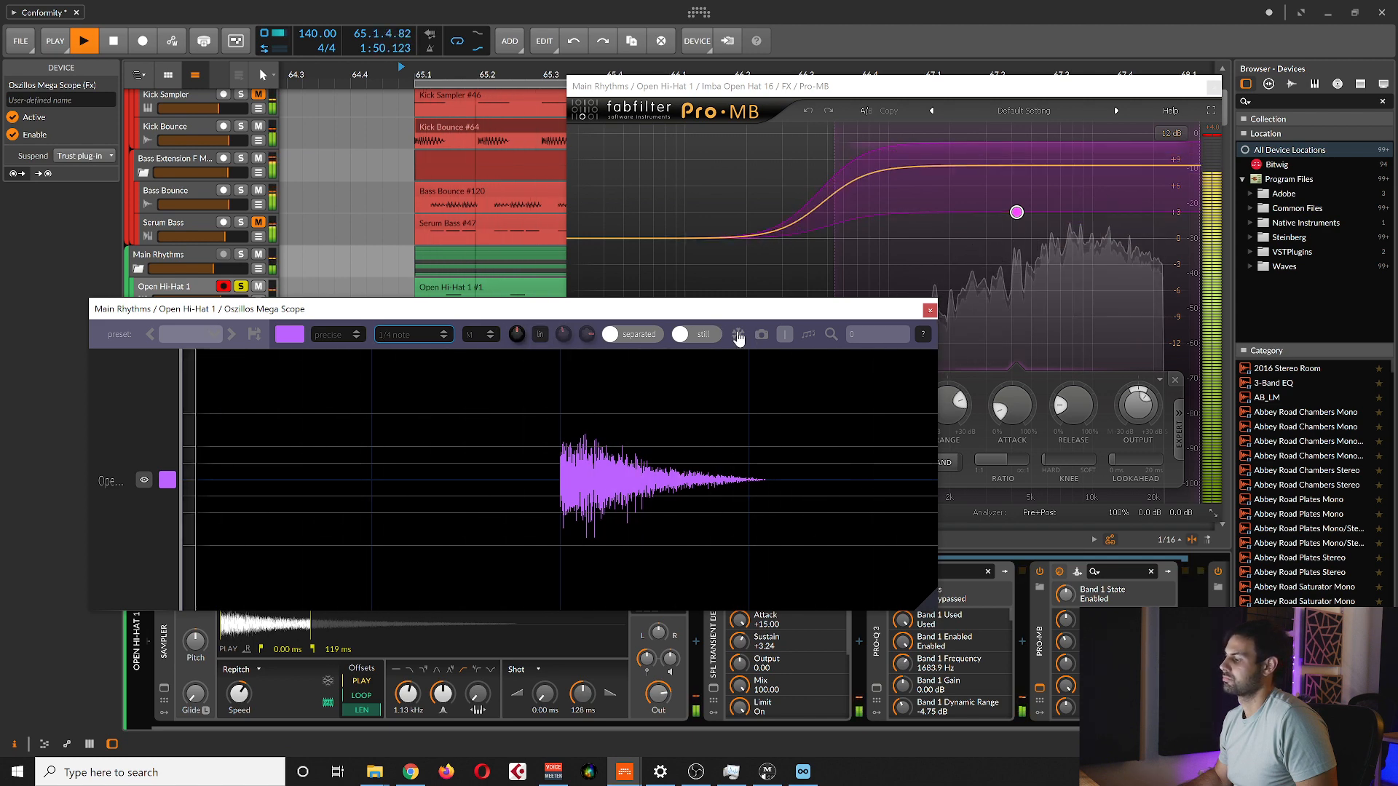
{"action": "left_click_drag", "start_coordinate": [700, 315], "coordinate": [660, 364]}
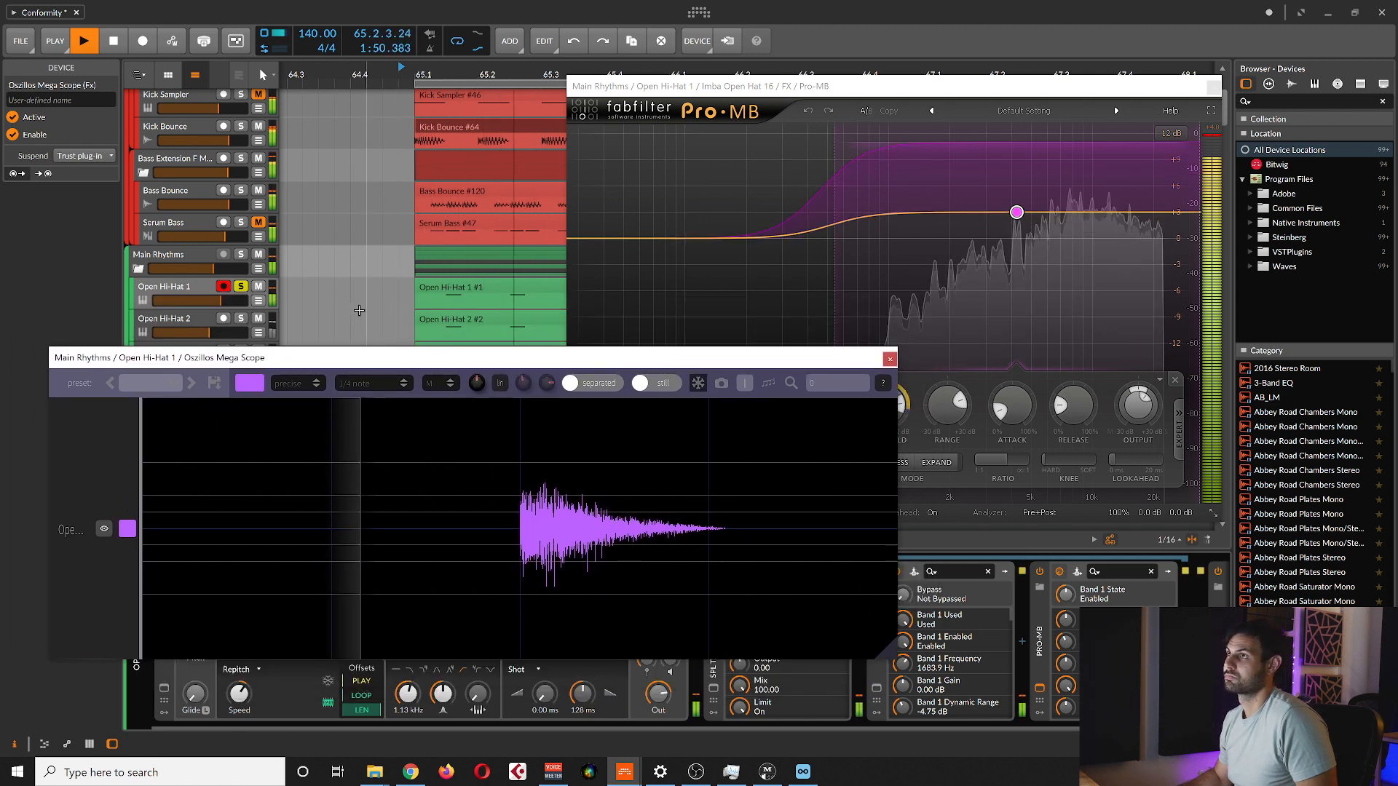
{"action": "key", "text": "space"}
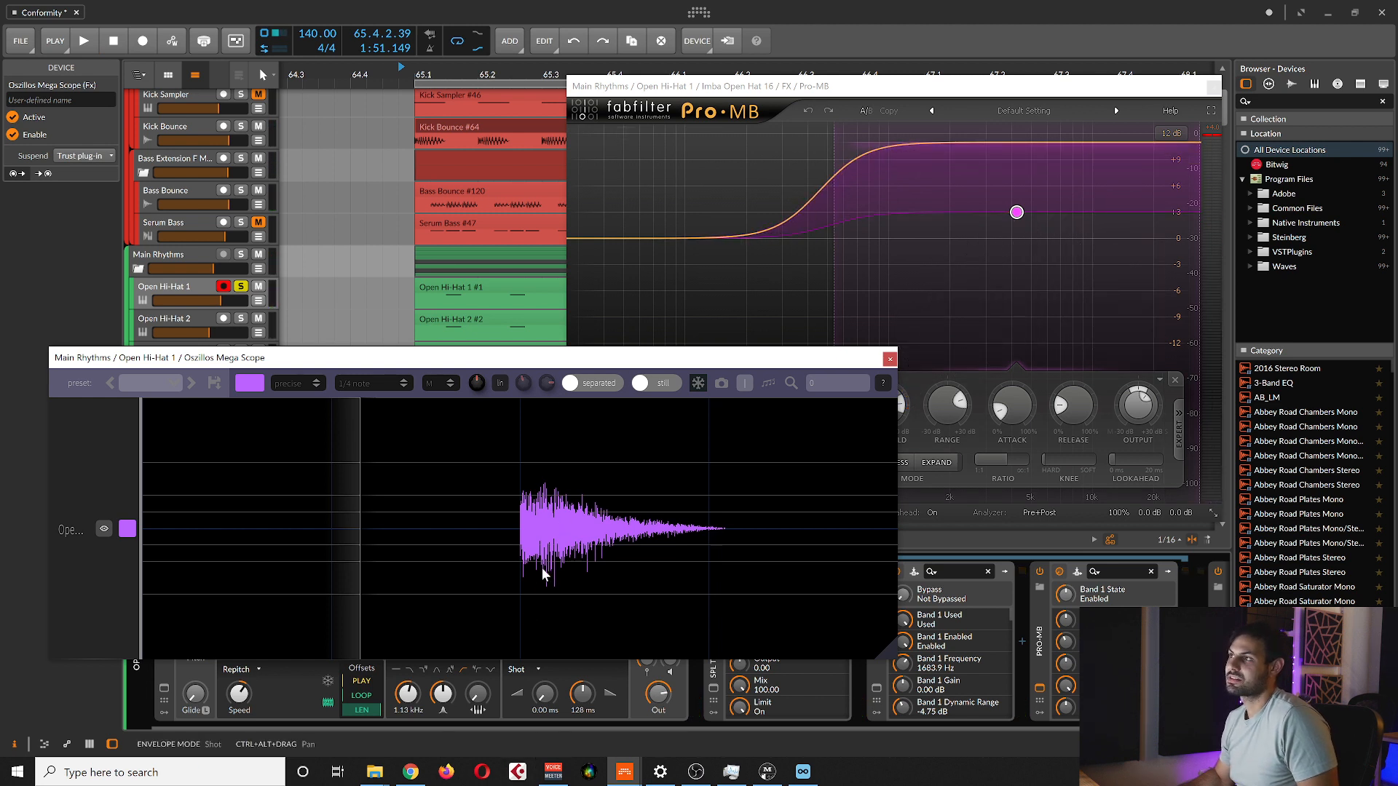
{"action": "left_click_drag", "start_coordinate": [539, 479], "coordinate": [517, 575]}
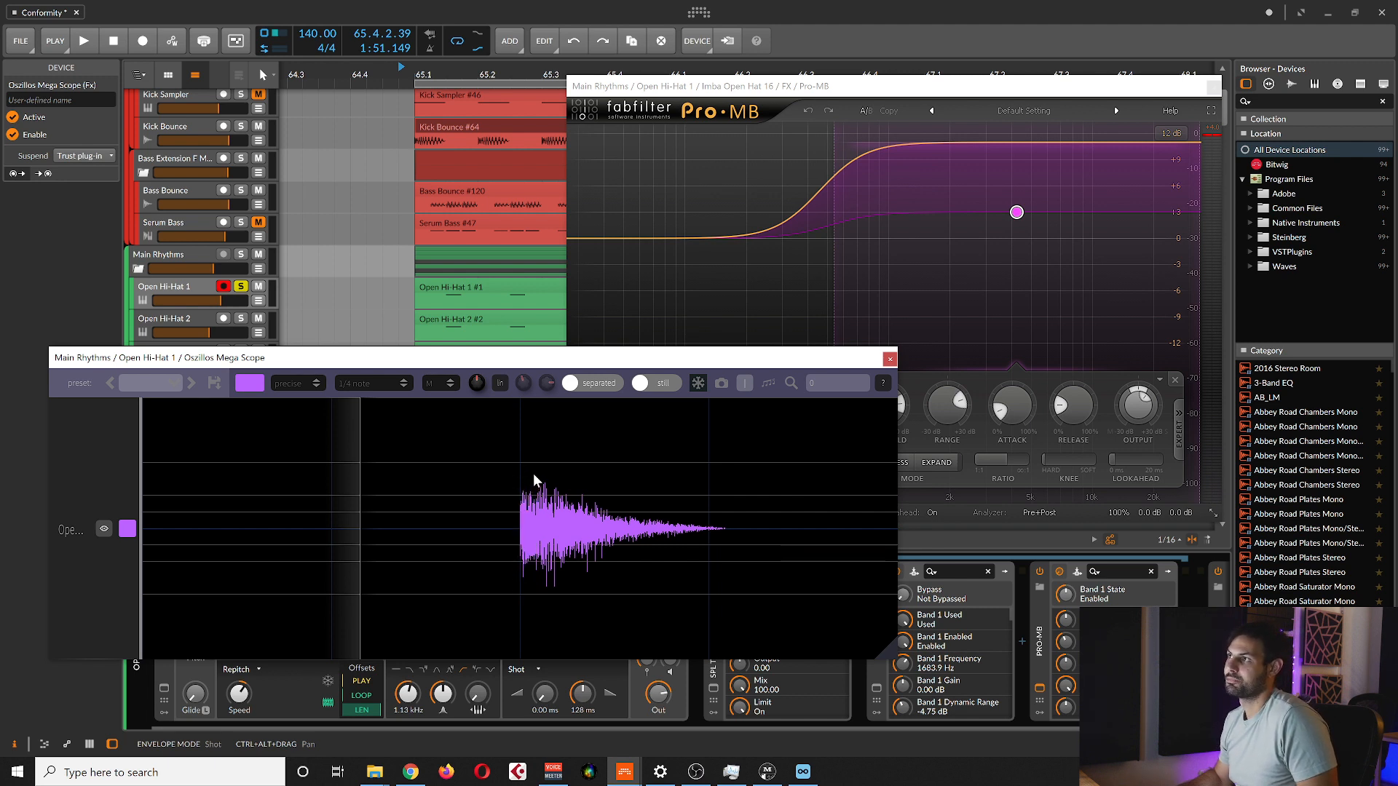
{"action": "left_click_drag", "start_coordinate": [540, 481], "coordinate": [706, 570]}
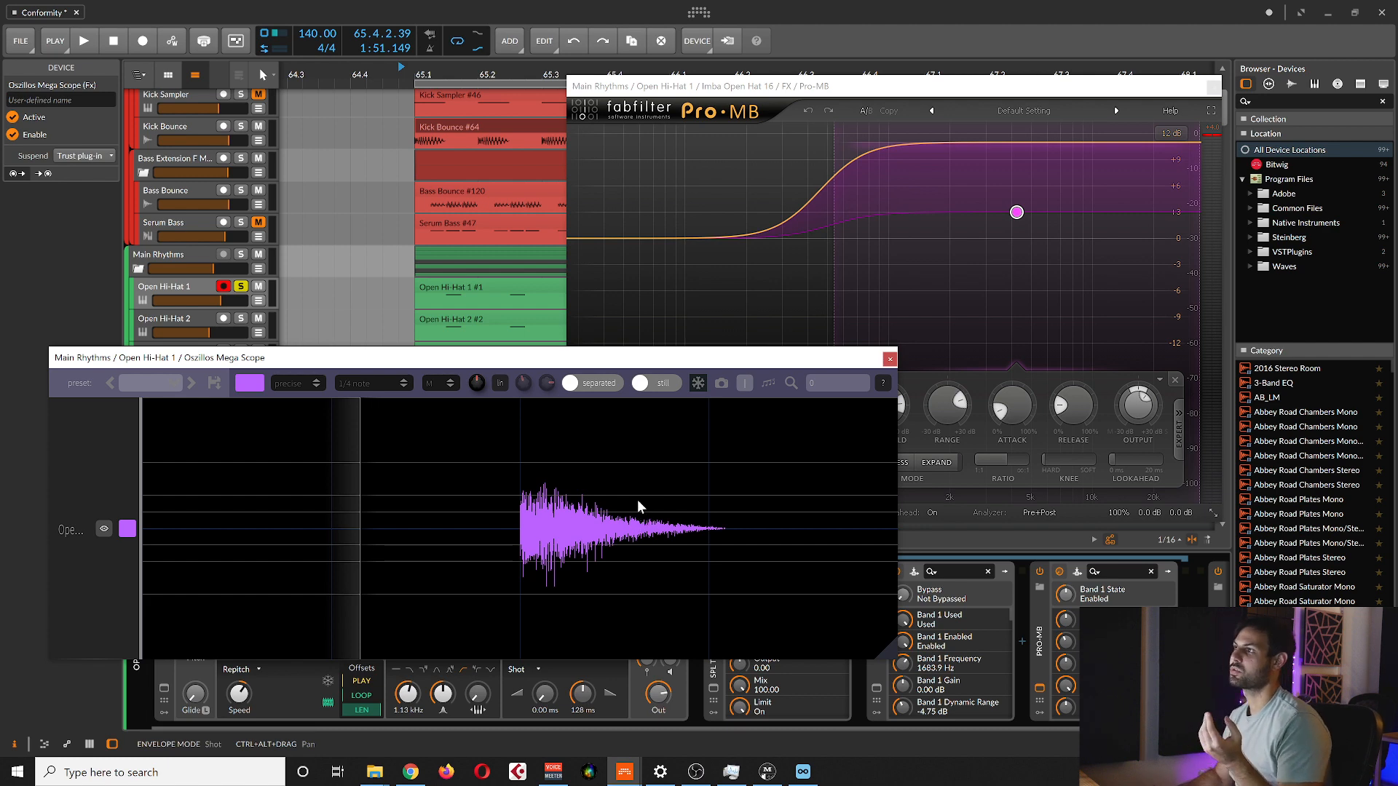
Review Pro-MB's high-band curve and its threshold, range, attack and release controls, and close the plug-in window.
{"action": "left_click_drag", "start_coordinate": [832, 84], "coordinate": [690, 77]}
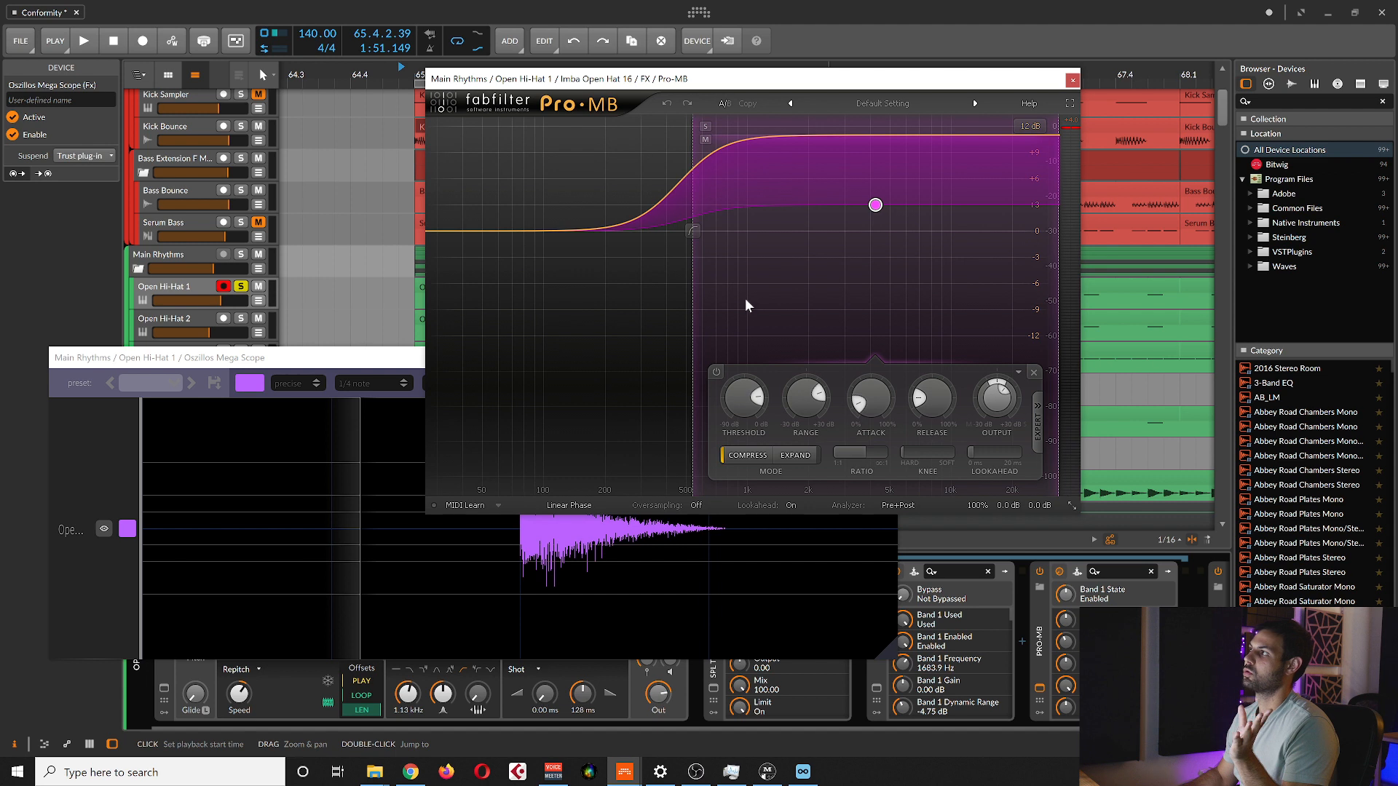
{"action": "mouse_move", "coordinate": [926, 86]}
{"action": "left_mouse_down"}
{"action": "mouse_move", "coordinate": [966, 66]}
{"action": "mouse_move", "coordinate": [940, 92]}
{"action": "left_mouse_up"}
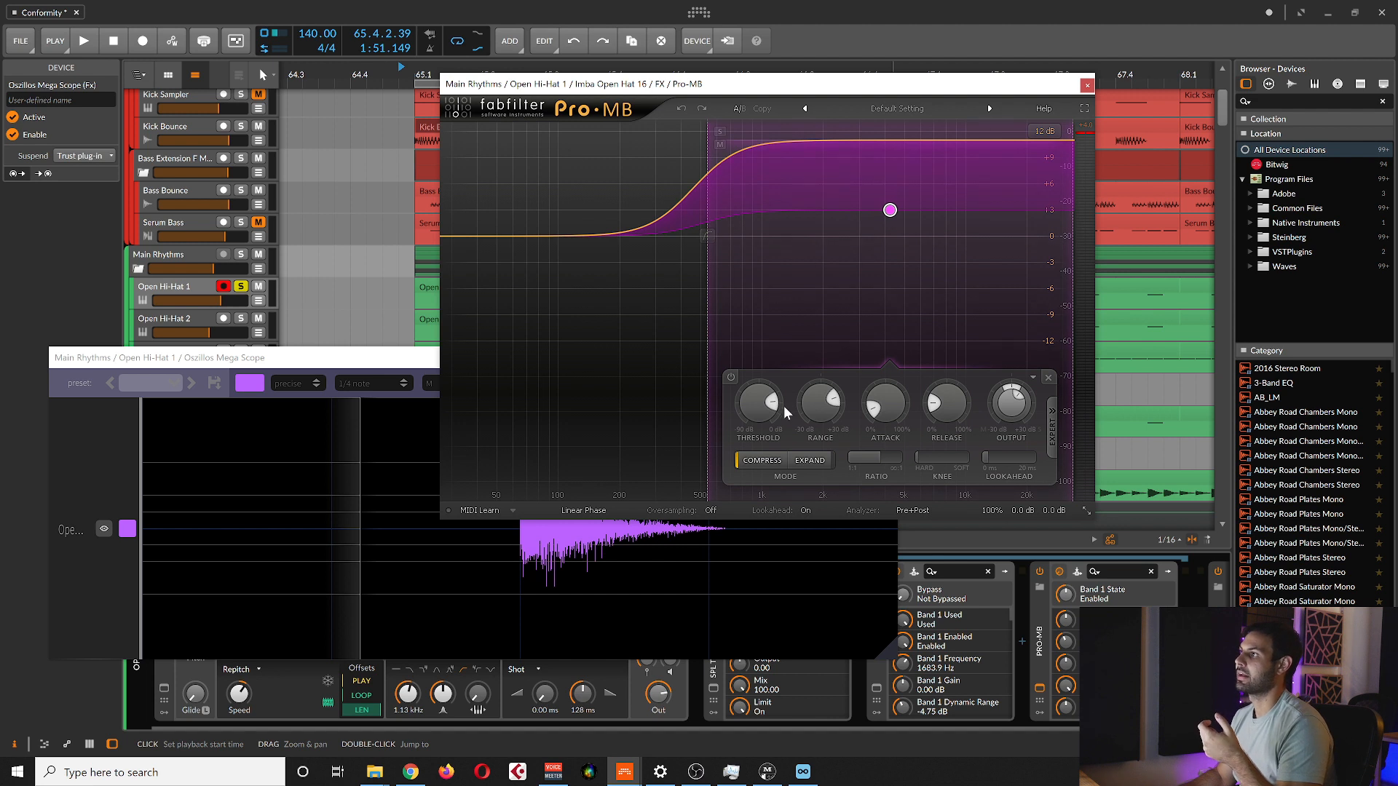
{"action": "left_click_drag", "start_coordinate": [804, 88], "coordinate": [912, 66]}
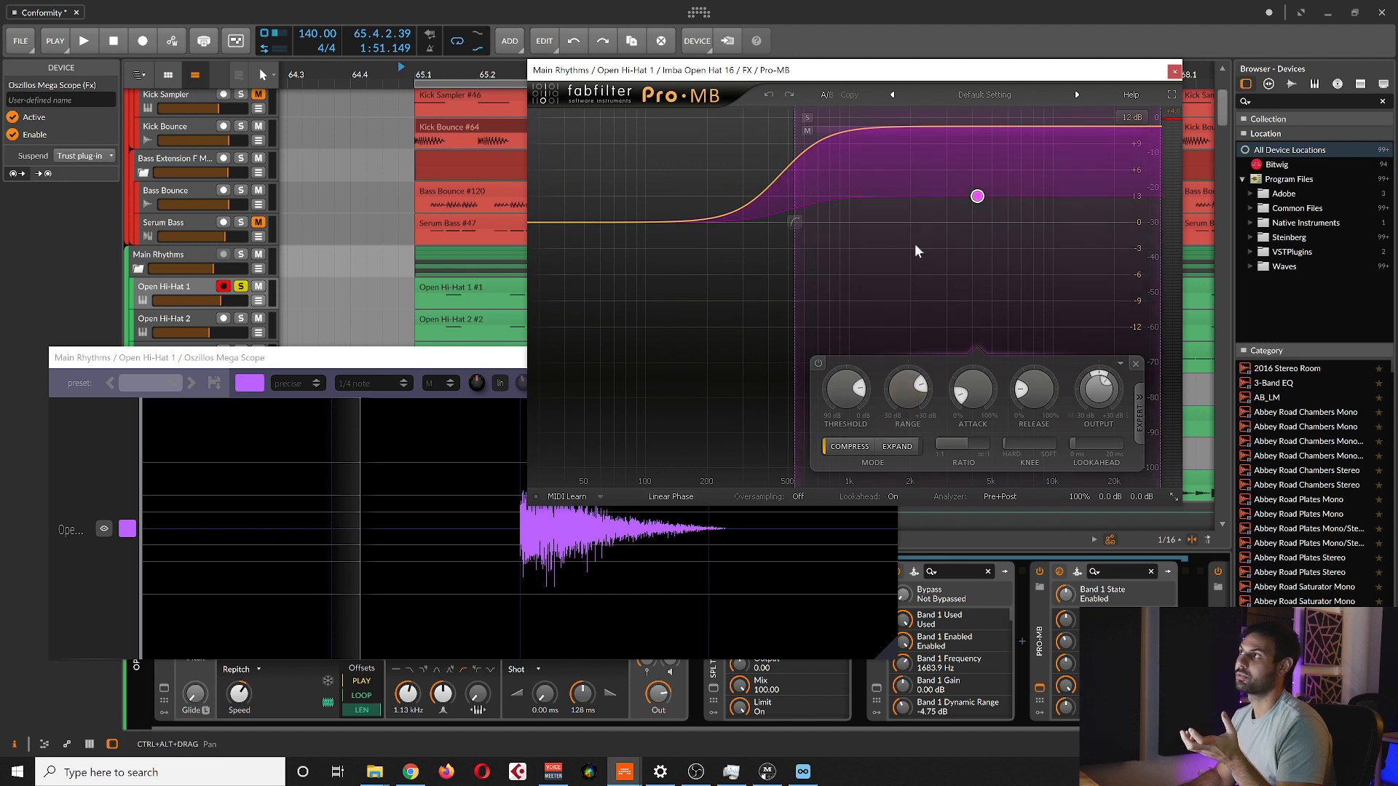
{"action": "mouse_move", "coordinate": [848, 399]}
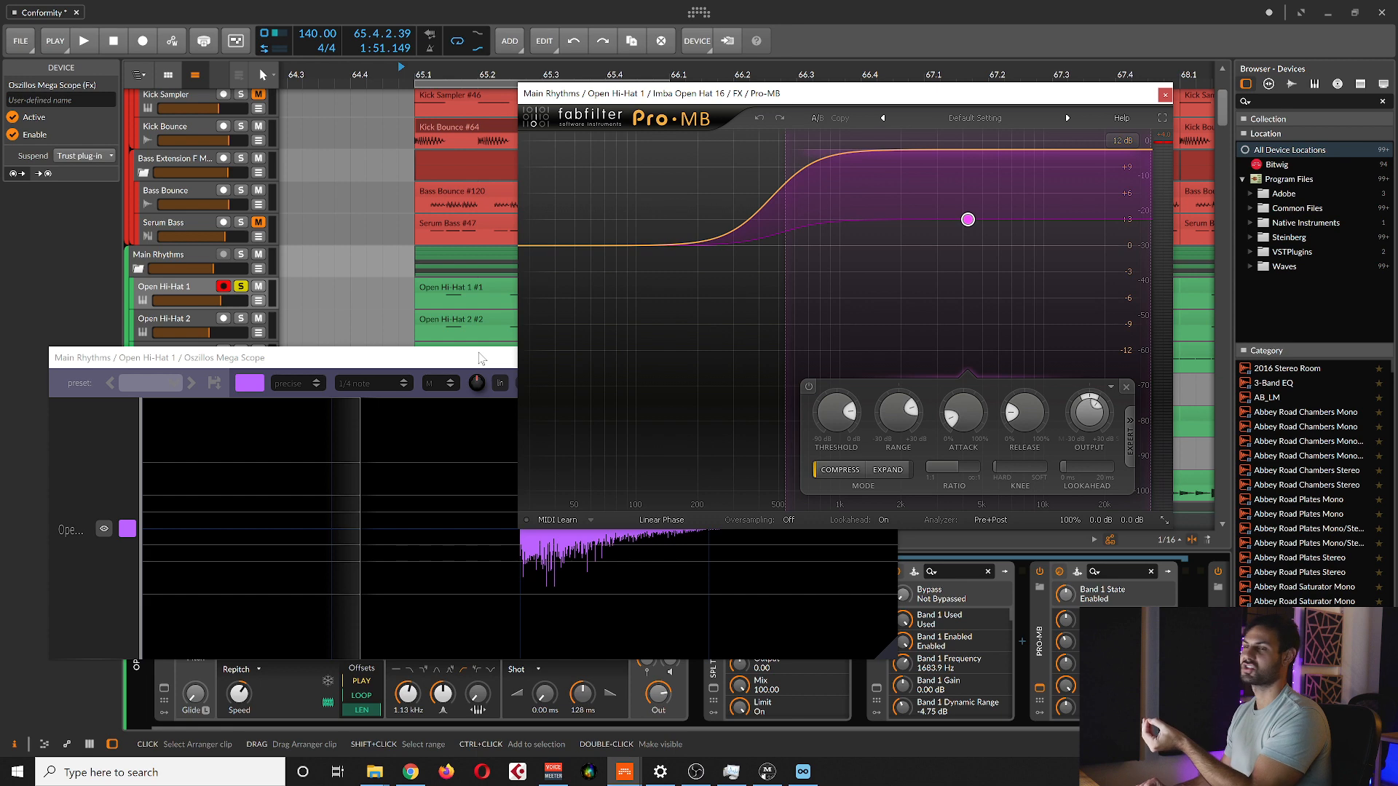
{"action": "left_click", "coordinate": [1165, 96]}
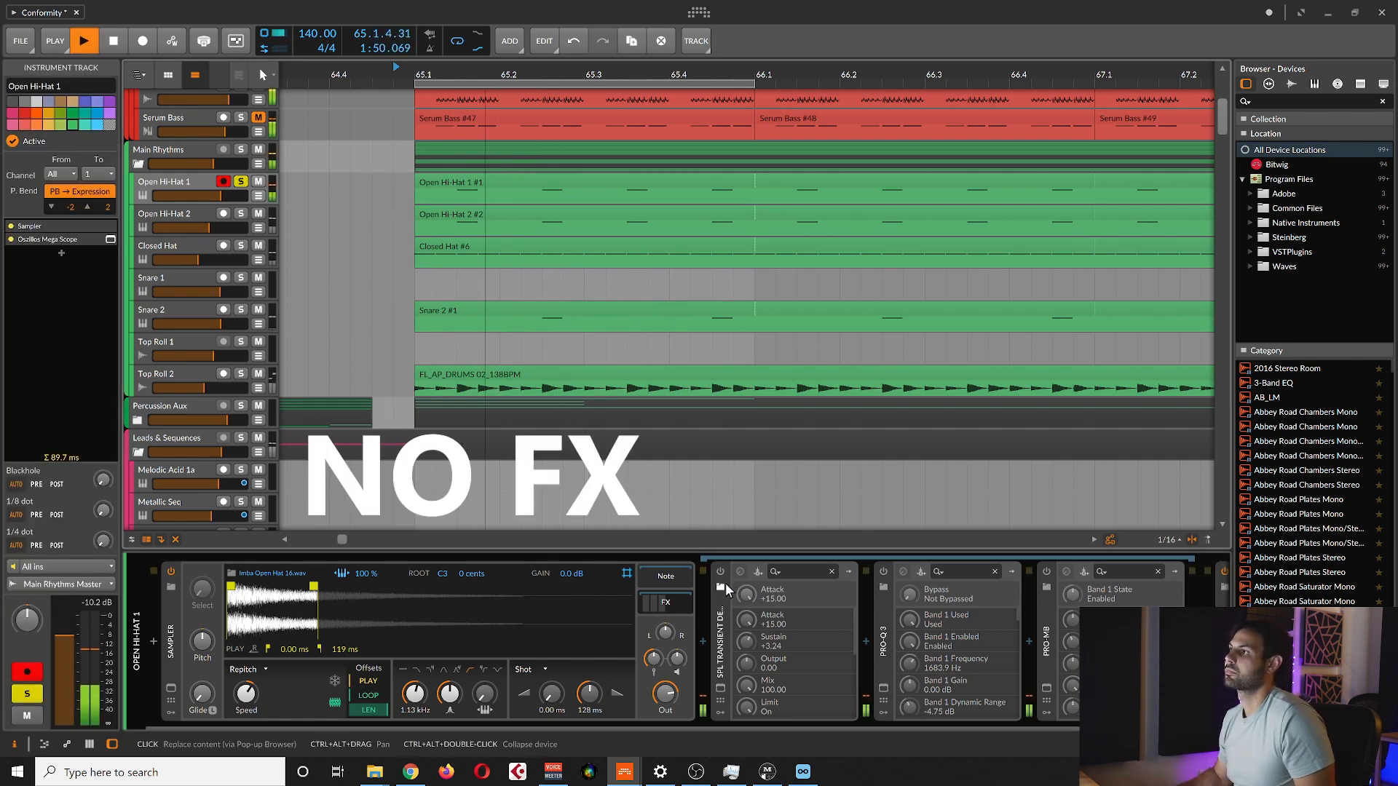
Stop playback, switch on SPL Transient Designer Plus in the Open Hi-Hat 1 FX chain and restart playback.
{"action": "key", "text": "space"}
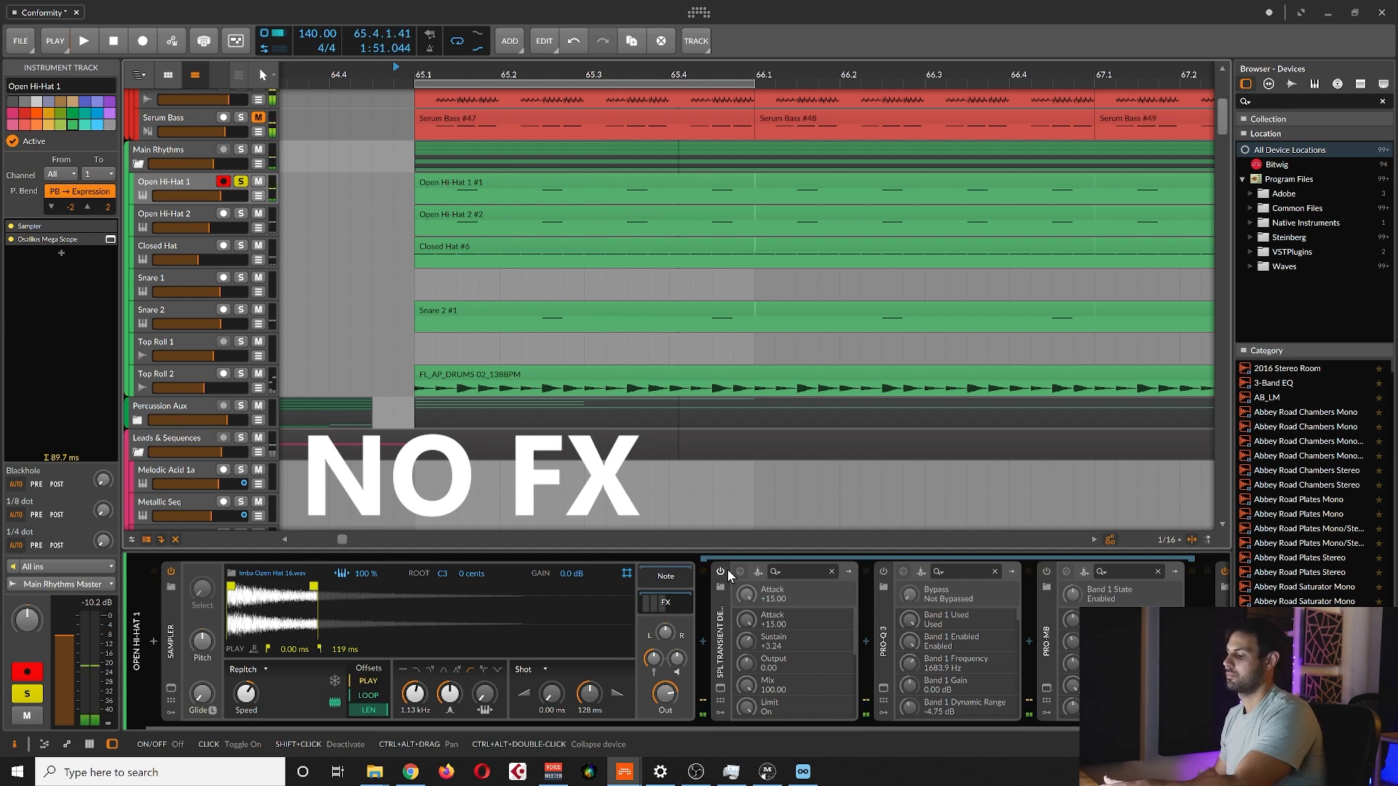
{"action": "left_click", "coordinate": [723, 572]}
{"action": "key", "text": "space"}
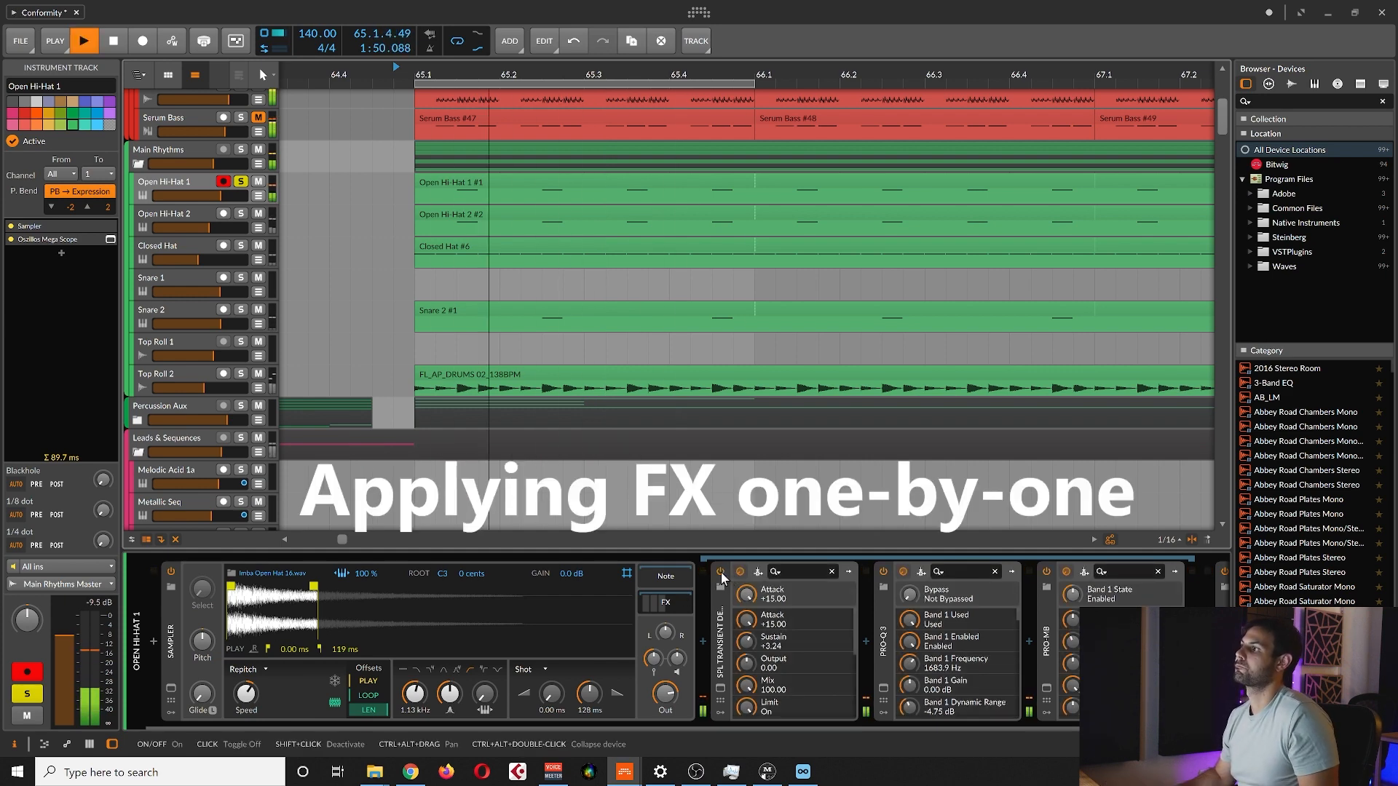
Bypass SPL Transient Designer Plus, Pro-Q 3 and Pro-MB during playback, and switch them back on one by one to compare.
{"action": "left_click", "coordinate": [721, 573]}
{"action": "left_click", "coordinate": [884, 572]}
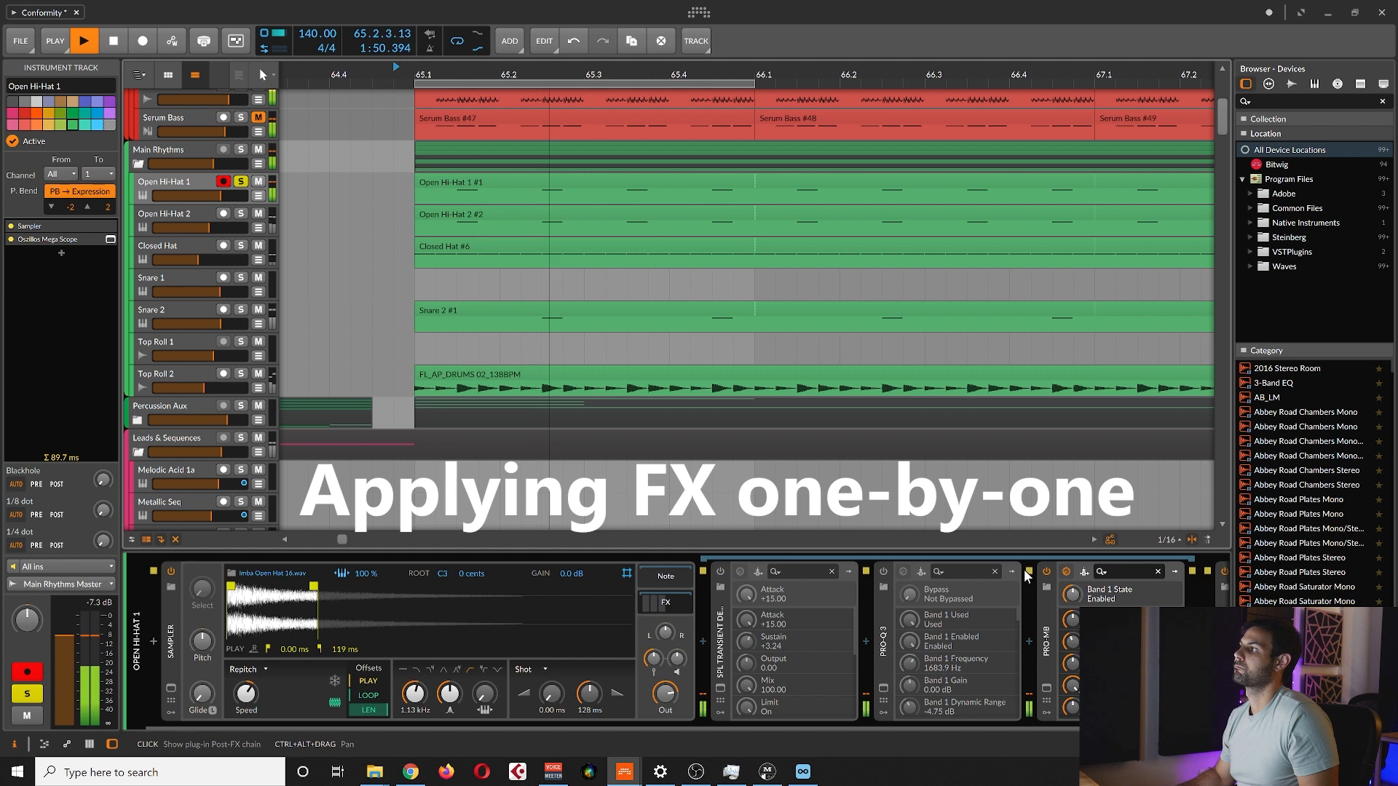
{"action": "left_click", "coordinate": [1047, 572]}
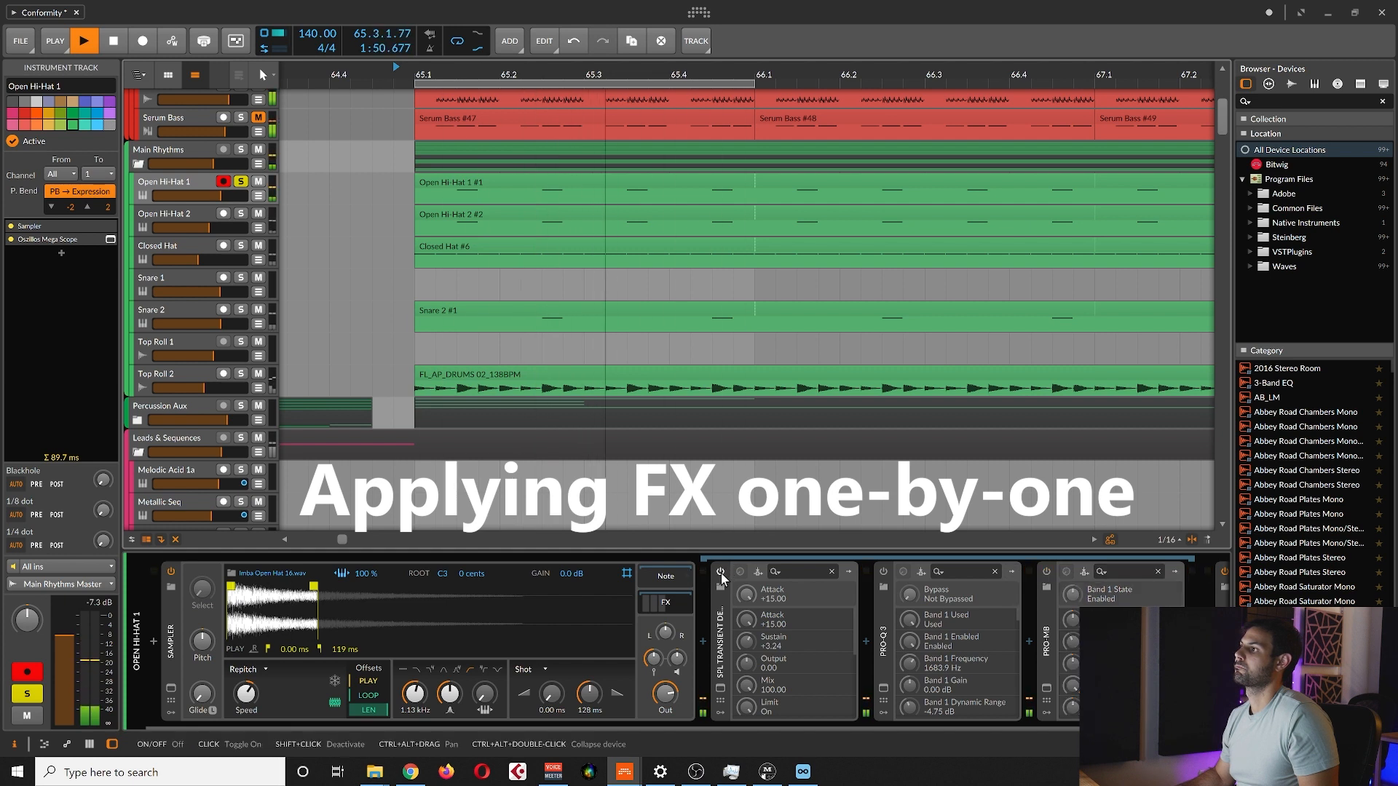
{"action": "left_click", "coordinate": [721, 574]}
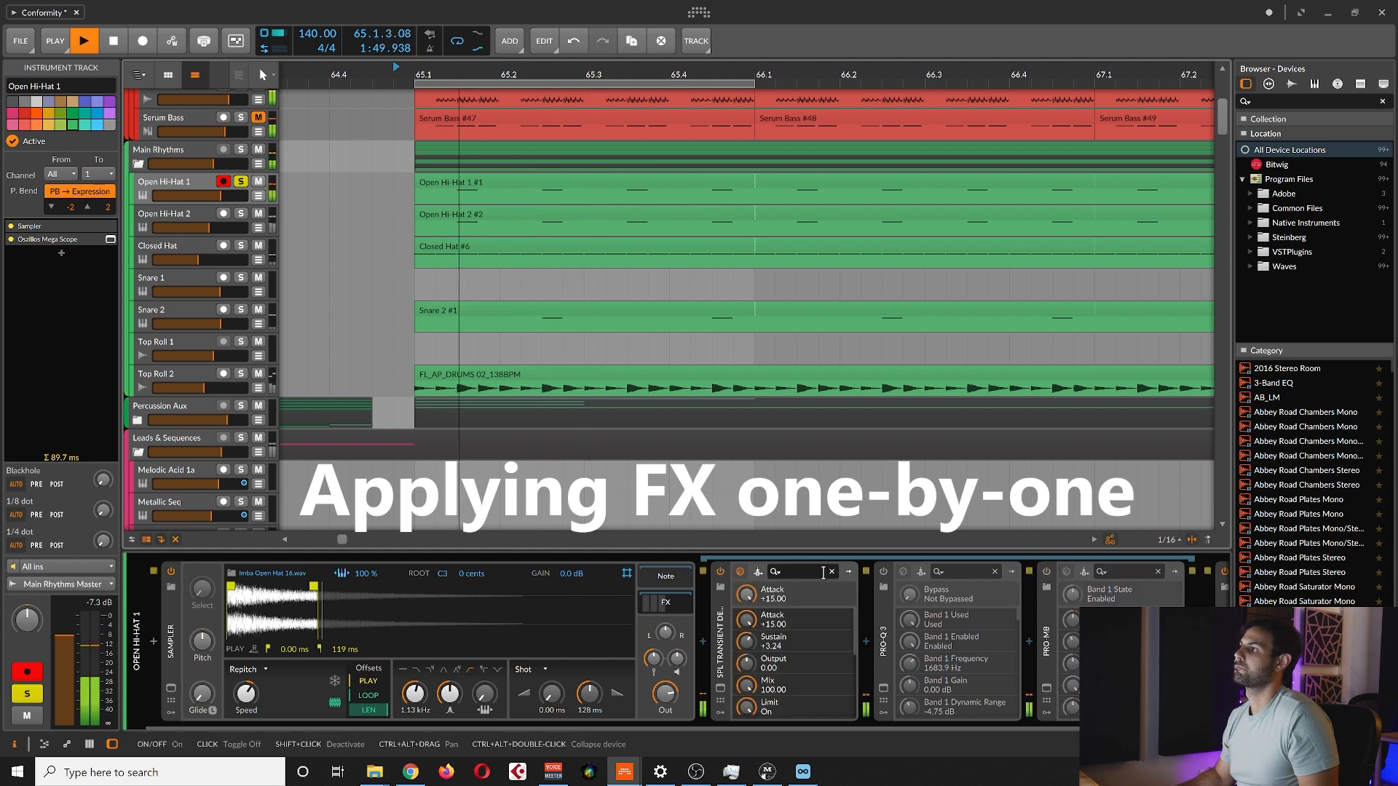
{"action": "left_click", "coordinate": [885, 572]}
{"action": "left_click", "coordinate": [1046, 572]}
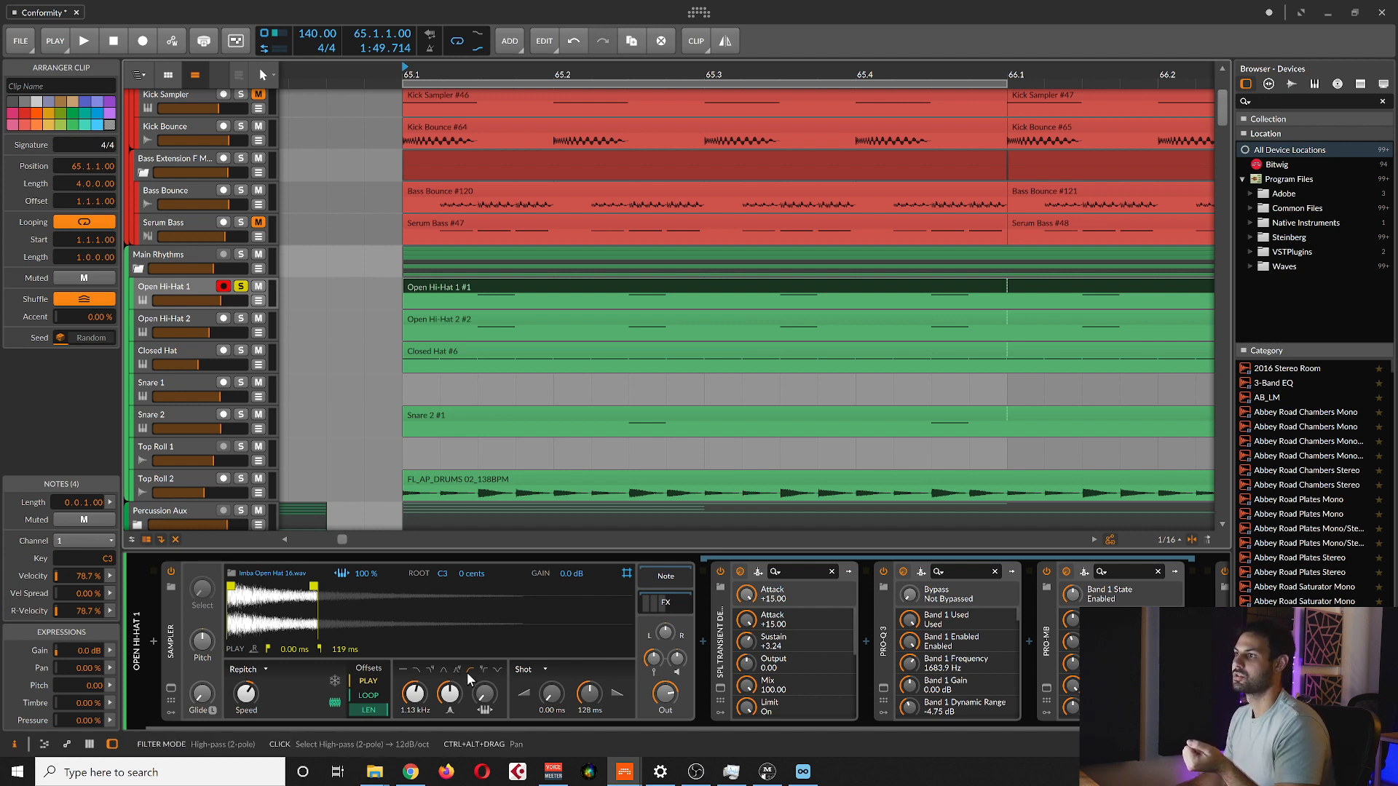
Try the Open Hi-Hat 1 Sampler's low-pass (2-pole) and band-pass (2-pole) filter modes, and return to high-pass (2-pole).
{"action": "left_click", "coordinate": [416, 676]}
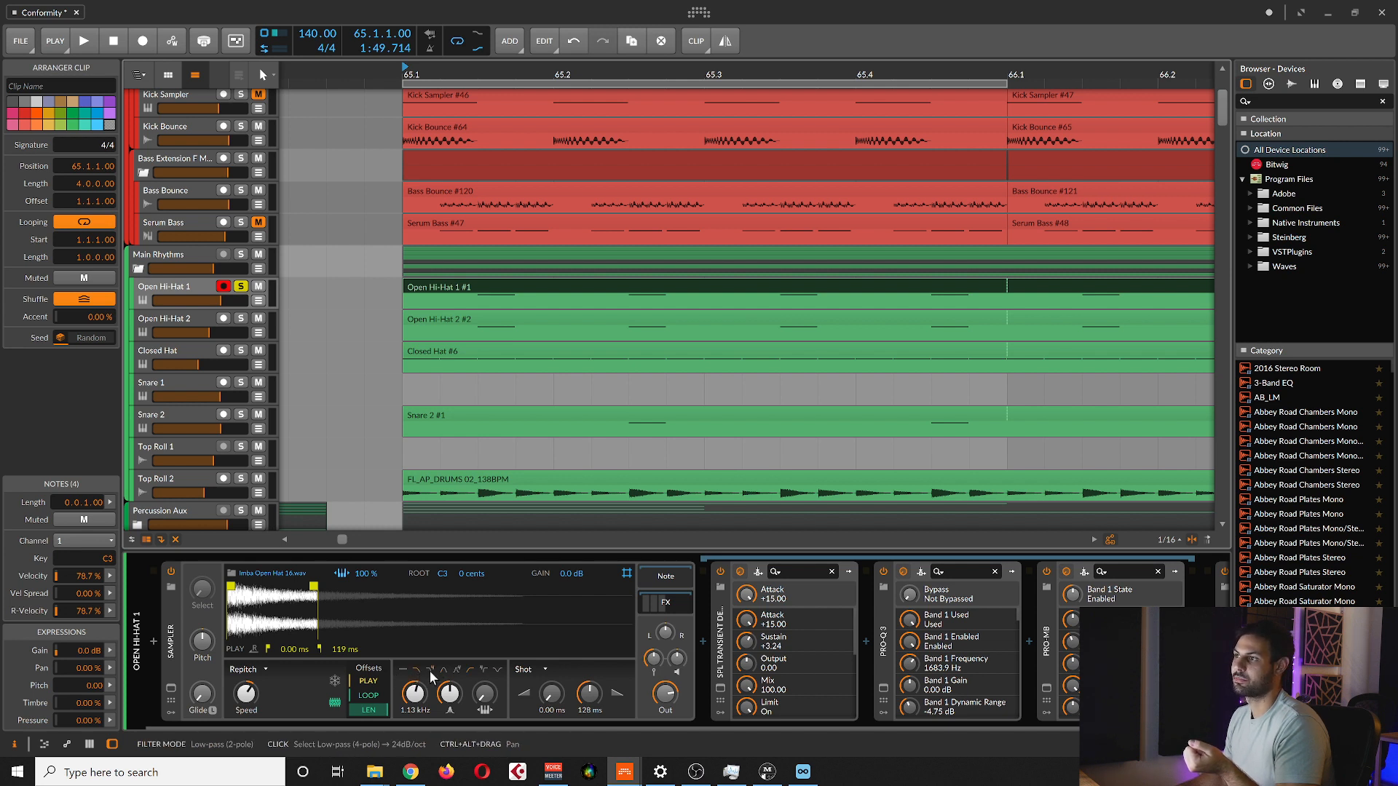
{"action": "left_click", "coordinate": [440, 676]}
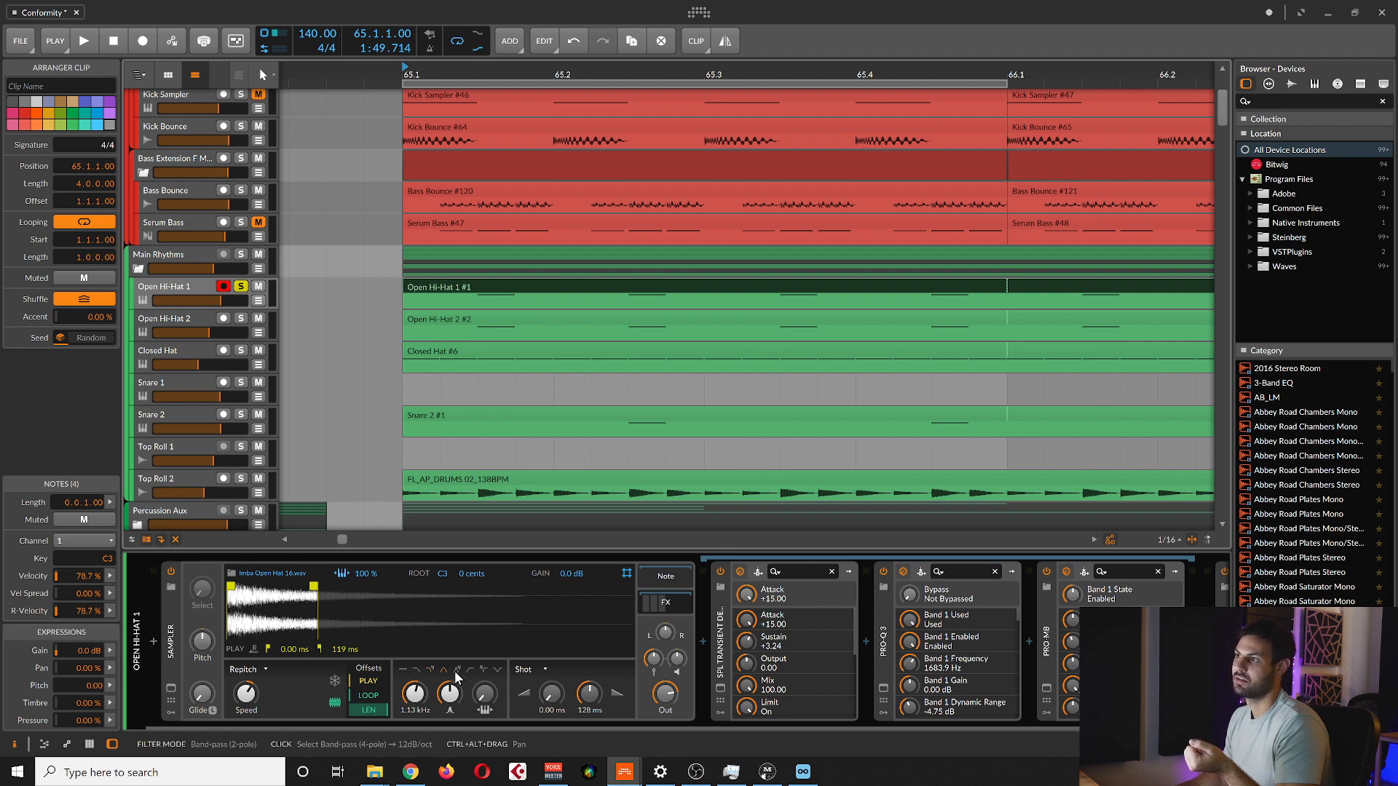
{"action": "left_click", "coordinate": [468, 671]}
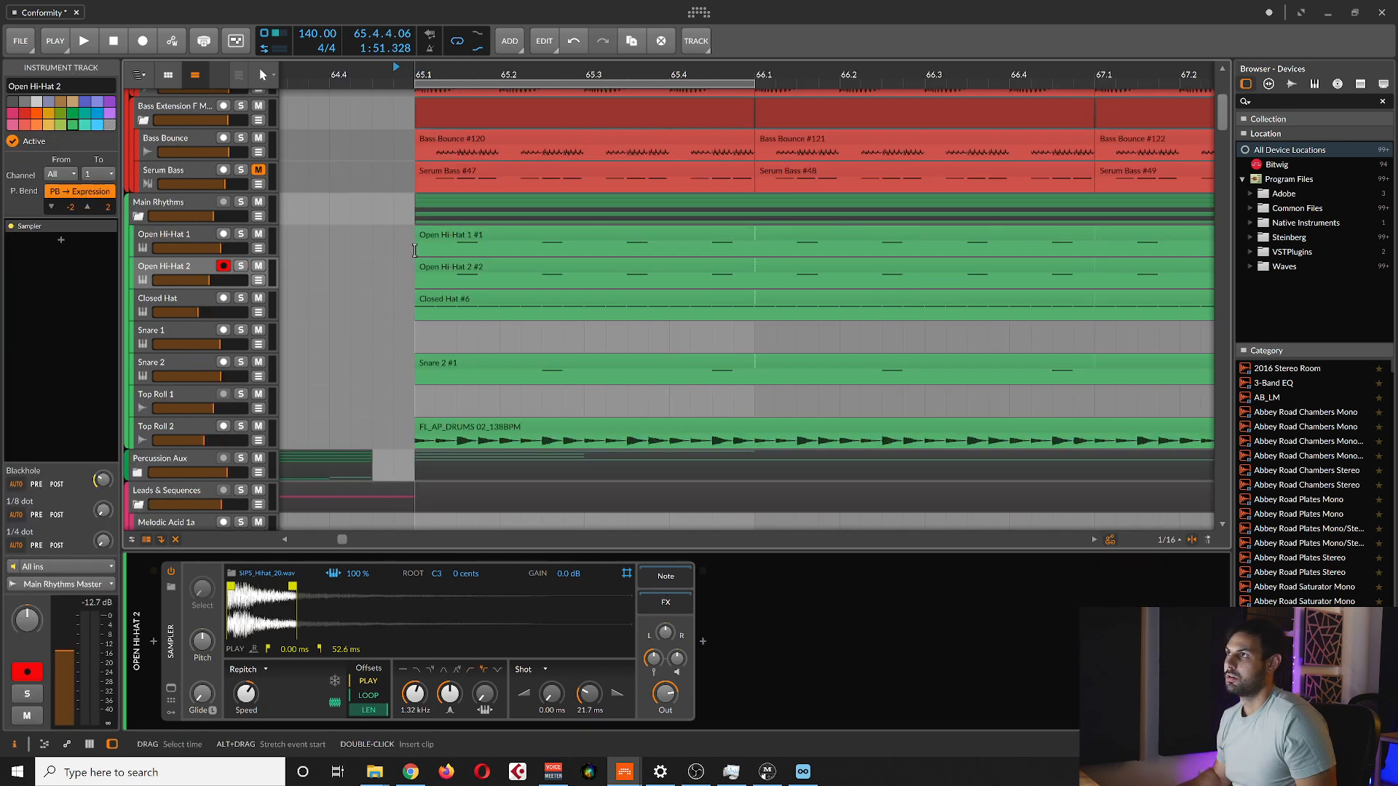
Compare the Sampler devices and effect chains of Open Hi-Hat 1 and Open Hi-Hat 2 alongside their clips.
{"action": "scroll", "coordinate": [436, 295], "scroll_direction": "up", "scroll_amount": 1}
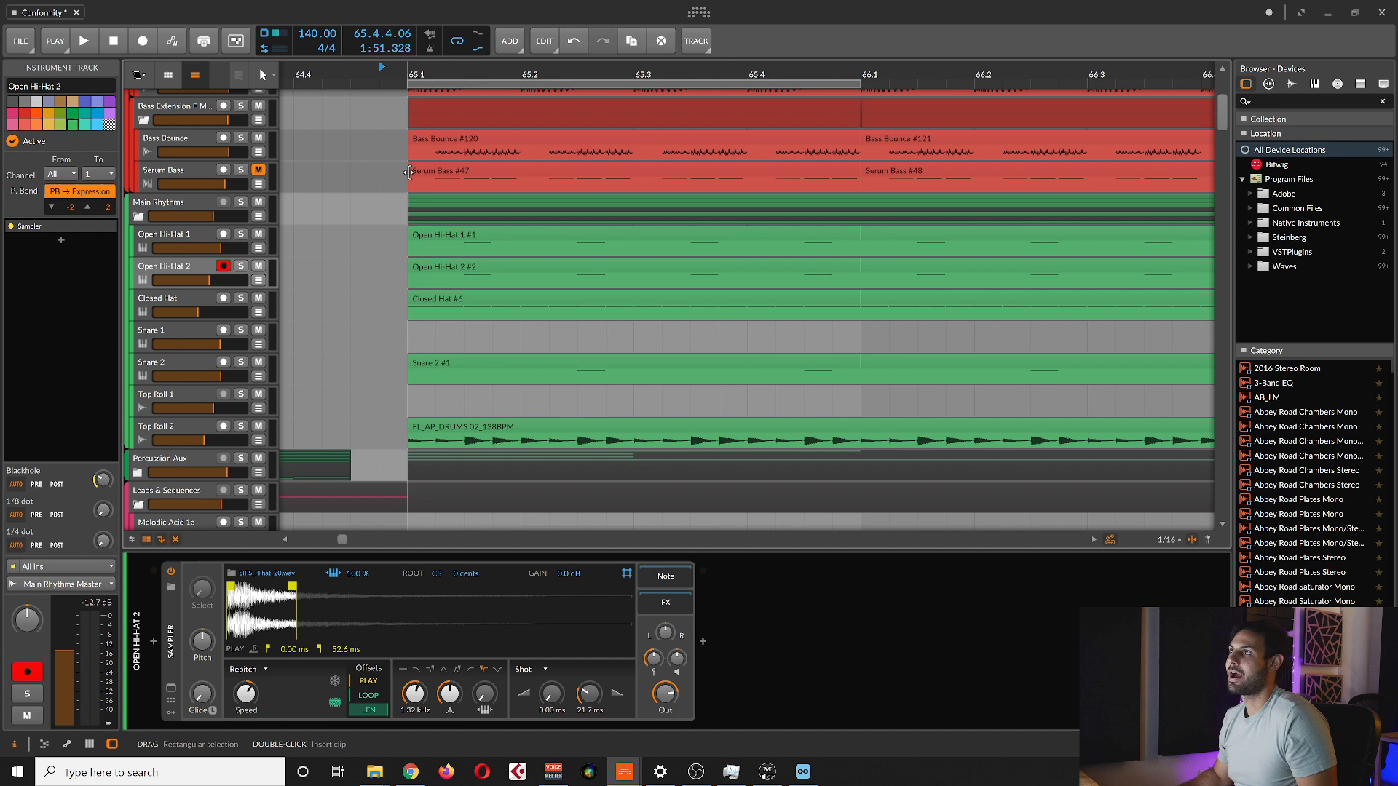
{"action": "scroll", "coordinate": [431, 229], "scroll_direction": "up", "scroll_amount": 1}
{"action": "scroll", "coordinate": [431, 230], "scroll_direction": "up", "scroll_amount": 3}
{"action": "scroll", "coordinate": [612, 344], "scroll_direction": "down", "scroll_amount": 2}
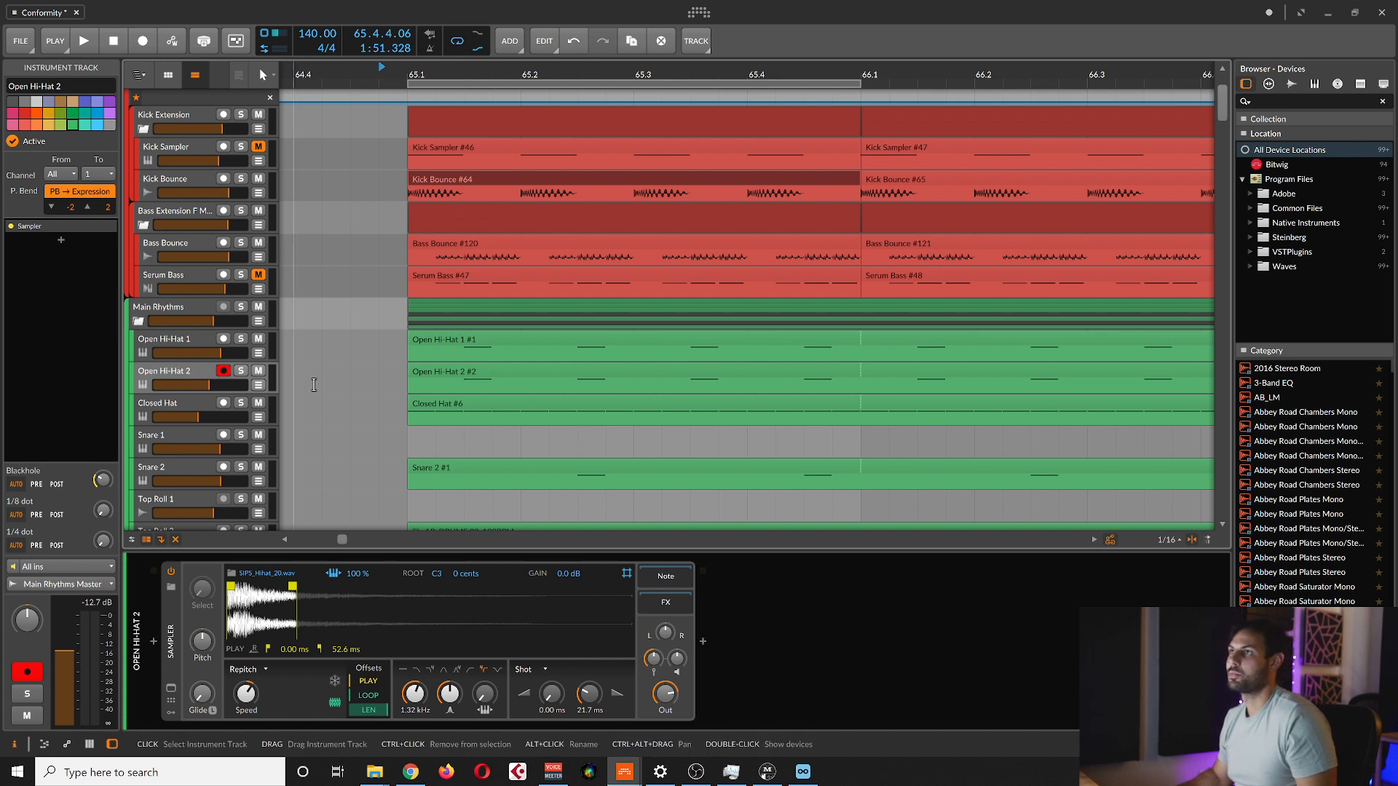
{"action": "scroll", "coordinate": [332, 380], "scroll_direction": "up", "scroll_amount": 1}
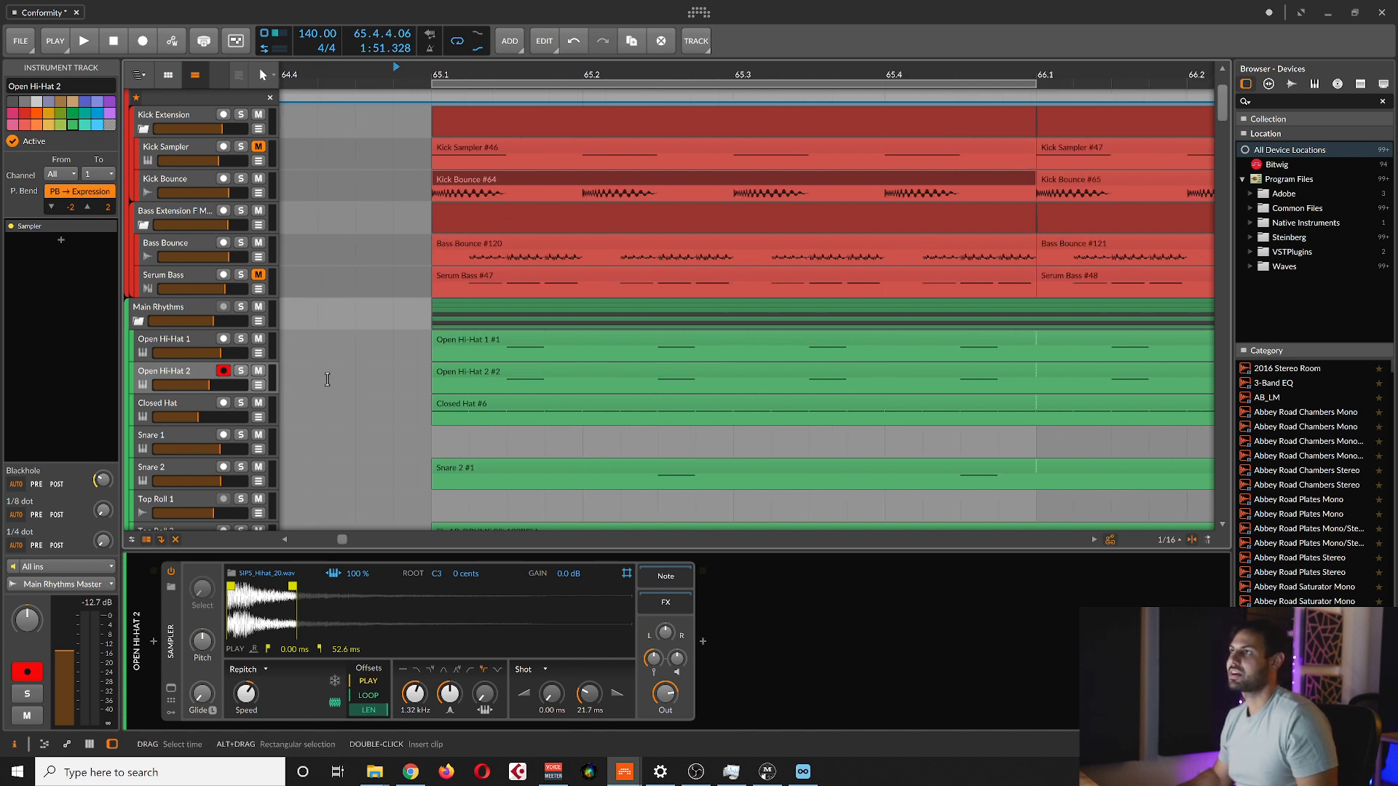
{"action": "left_click", "coordinate": [191, 341]}
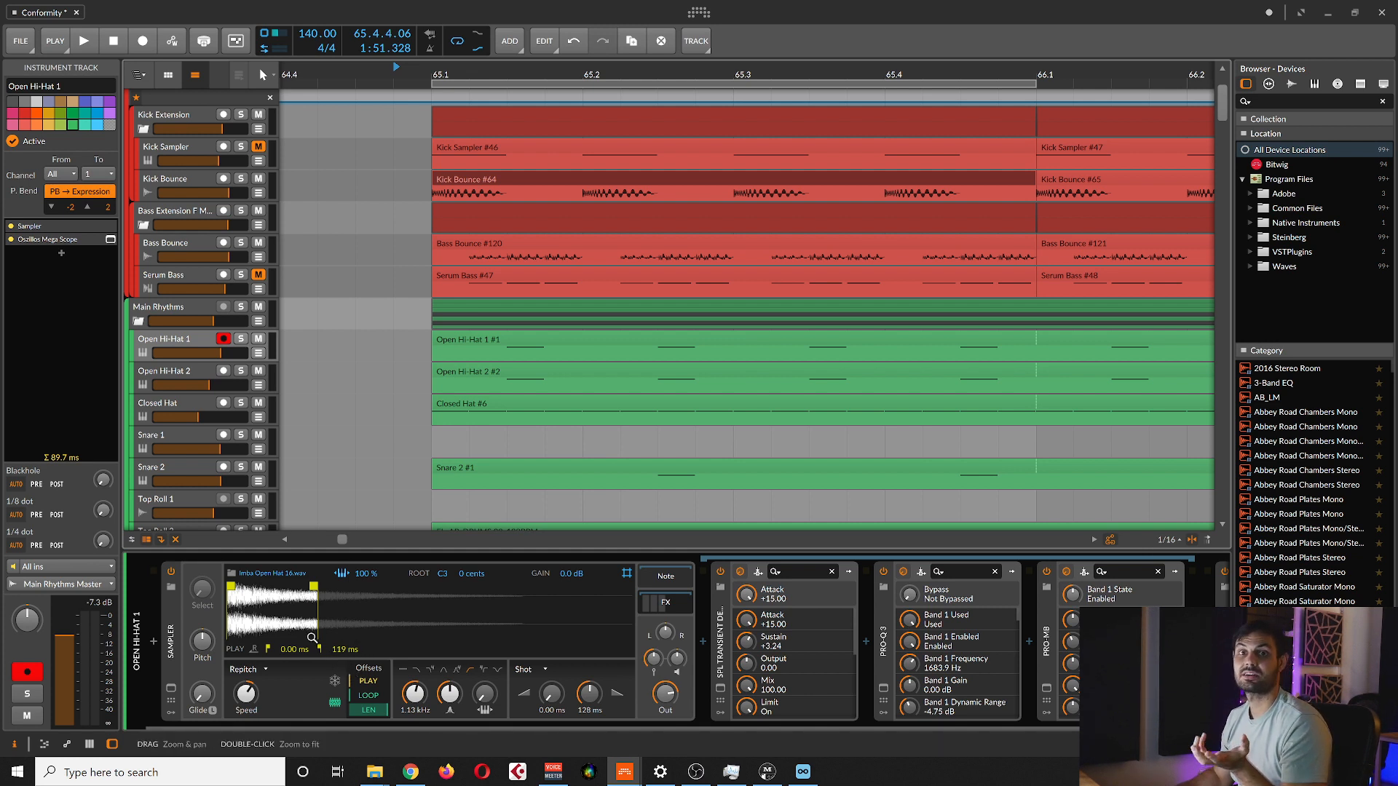
{"action": "left_click", "coordinate": [198, 372]}
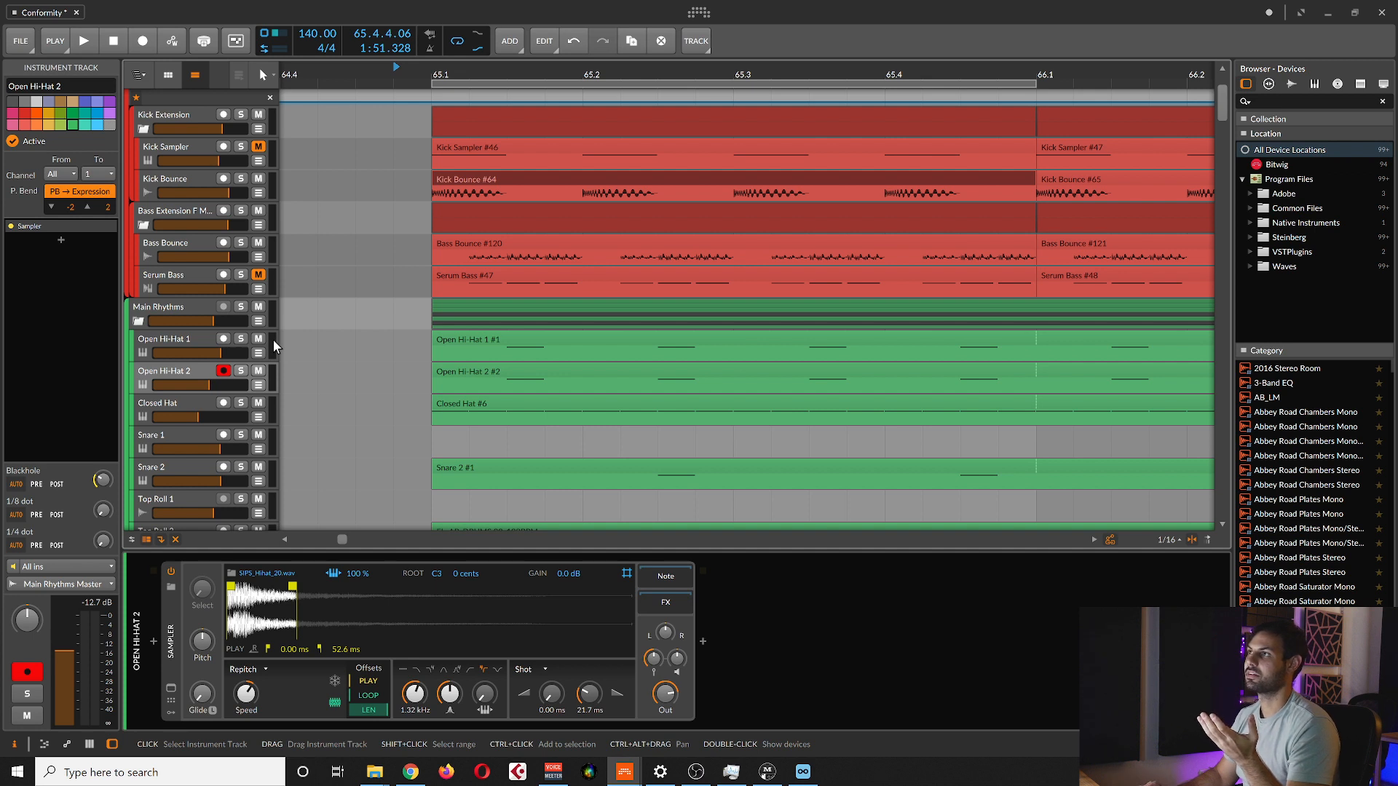
{"action": "left_click", "coordinate": [186, 343]}
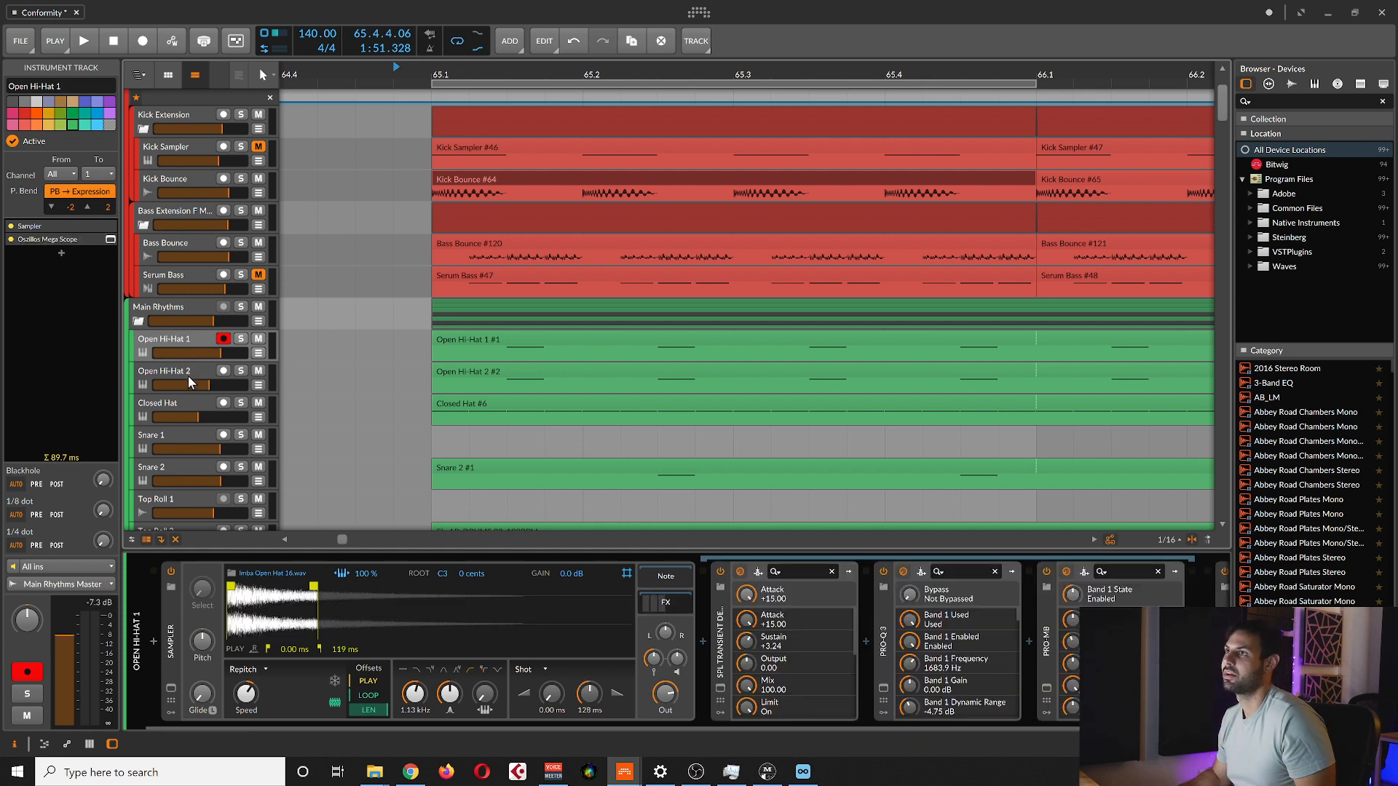
{"action": "left_click", "coordinate": [190, 374], "text": "ctrl"}
{"action": "left_click", "coordinate": [174, 343]}
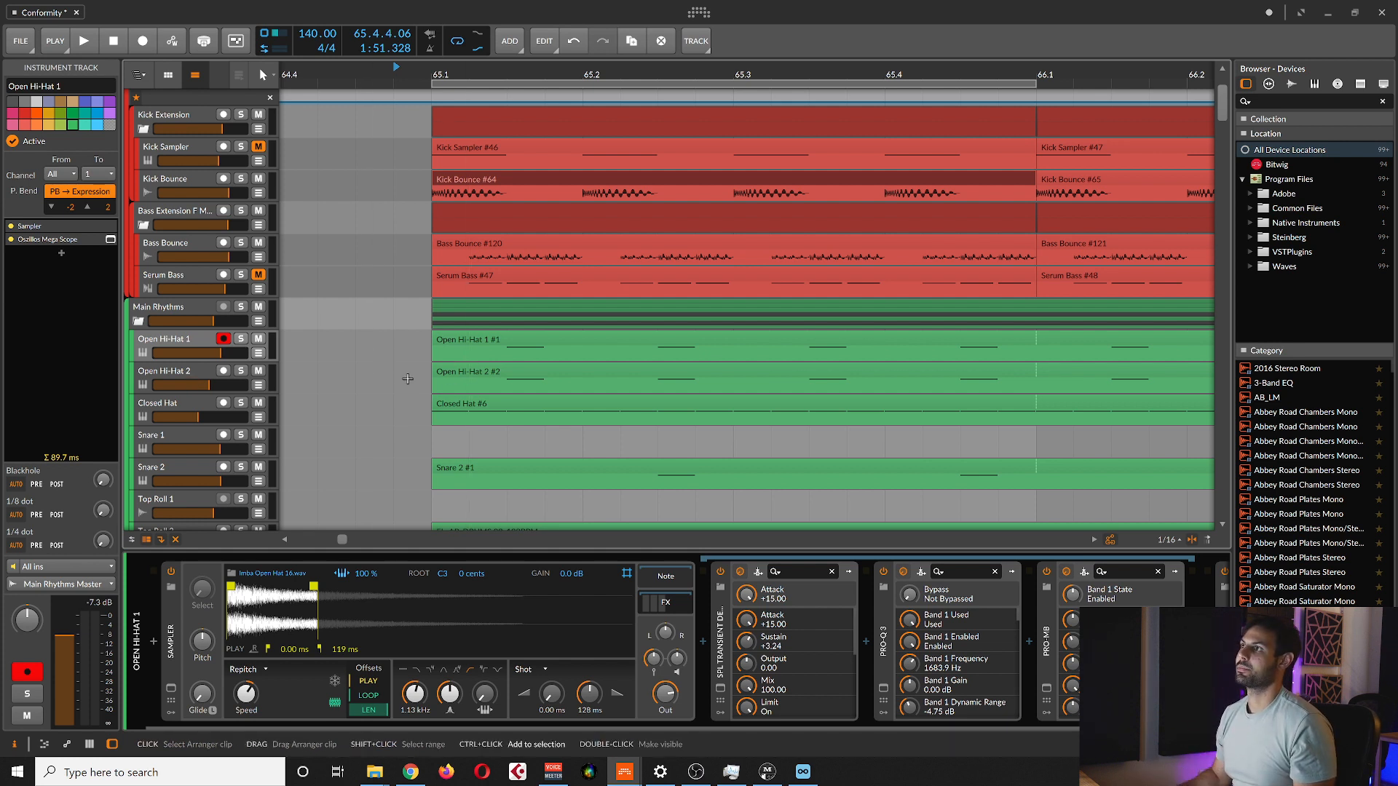
{"action": "left_click", "coordinate": [173, 375]}
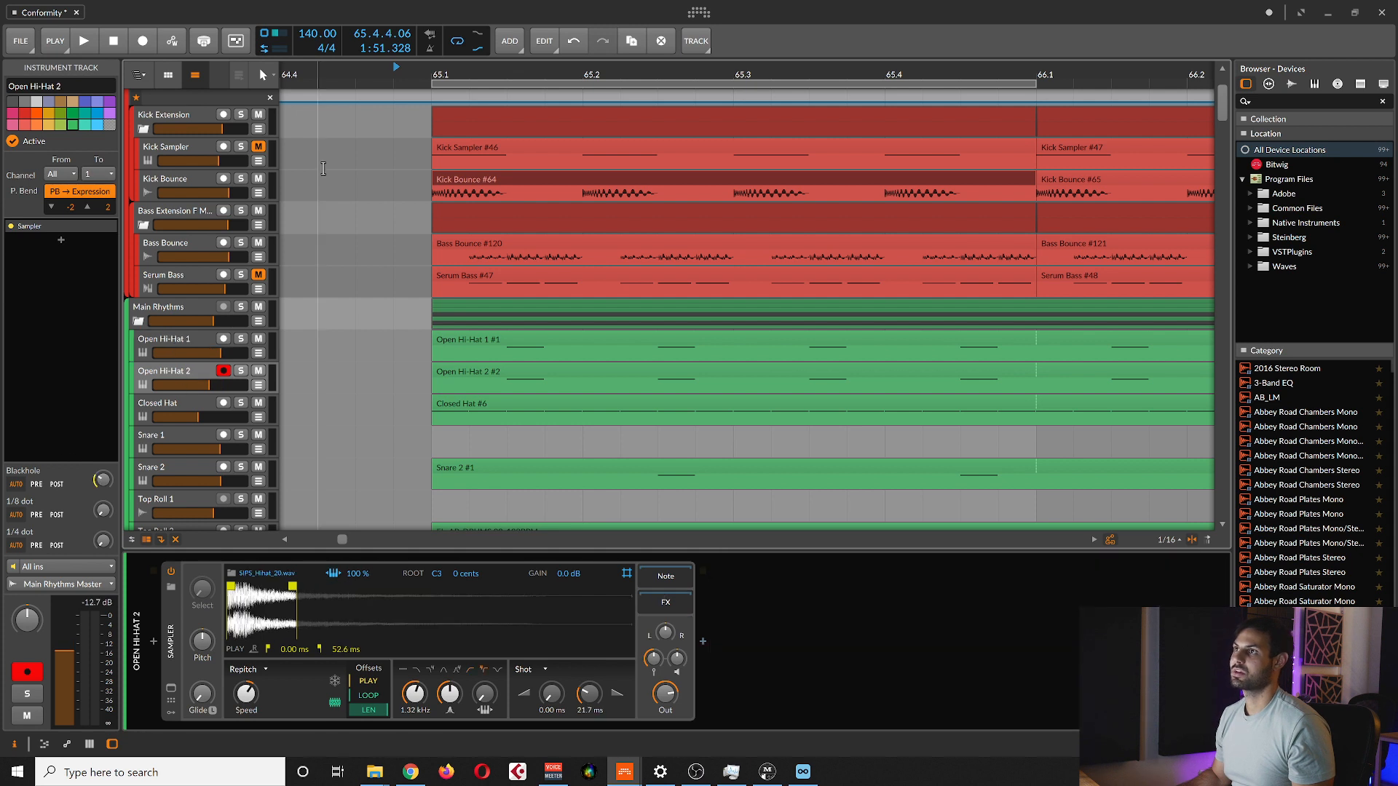
Solo the Open Hi-Hat 2 and Open Hi-Hat 1 tracks and start playback.
{"action": "left_click", "coordinate": [244, 370]}
{"action": "left_click", "coordinate": [242, 341]}
{"action": "key", "text": "space"}
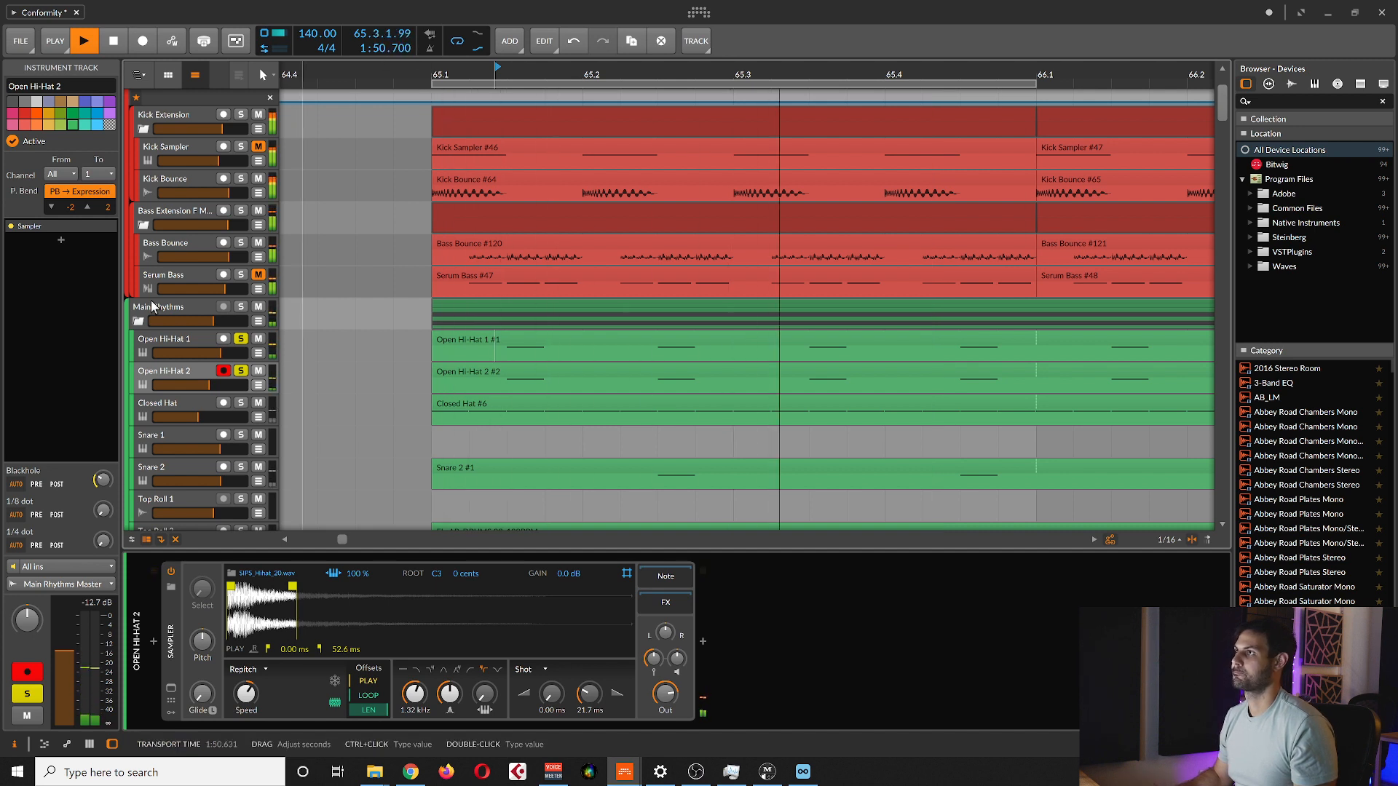
Toggle the solo of each open hi-hat to hear them separately and together, leave Open Hi-Hat 2 soloed and stop playback.
{"action": "left_click", "coordinate": [242, 340]}
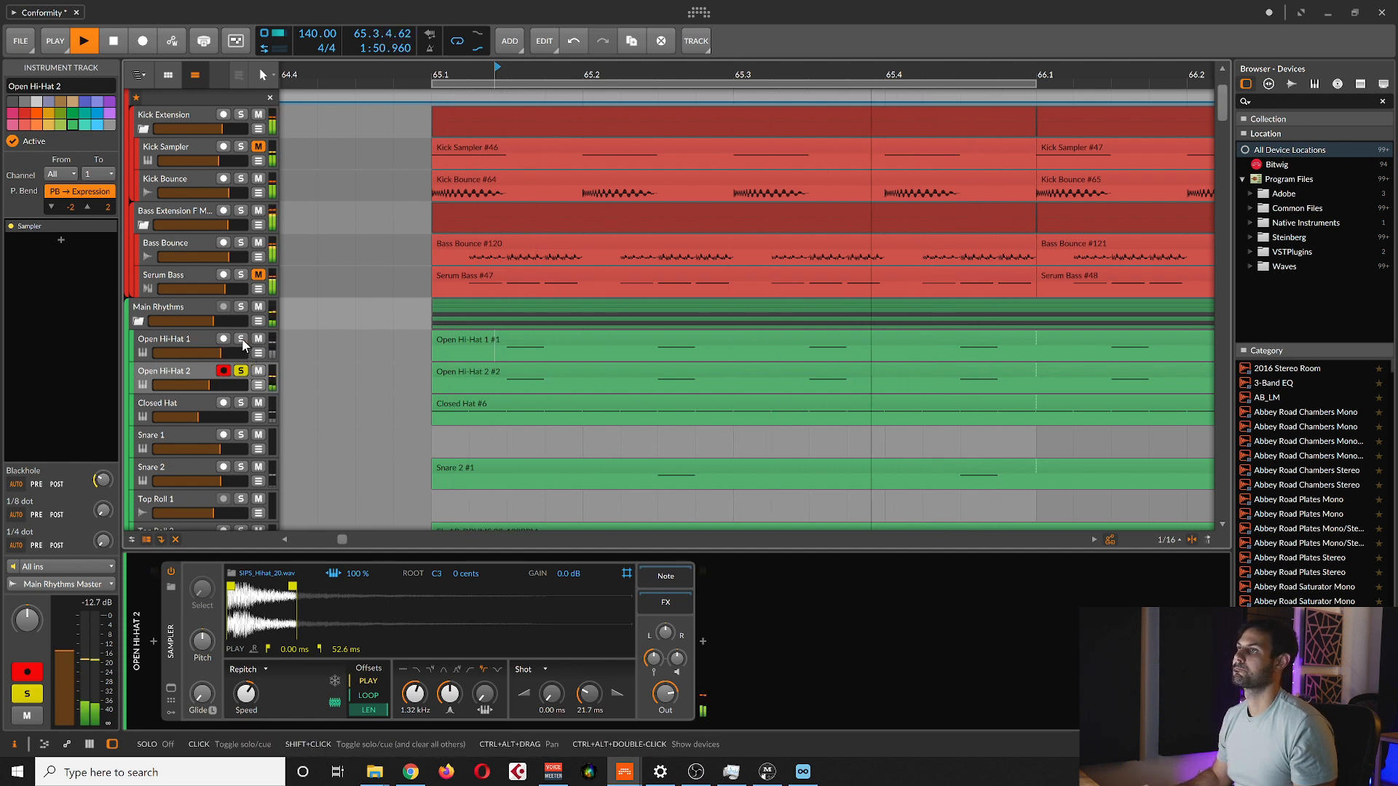
{"action": "left_click", "coordinate": [241, 340]}
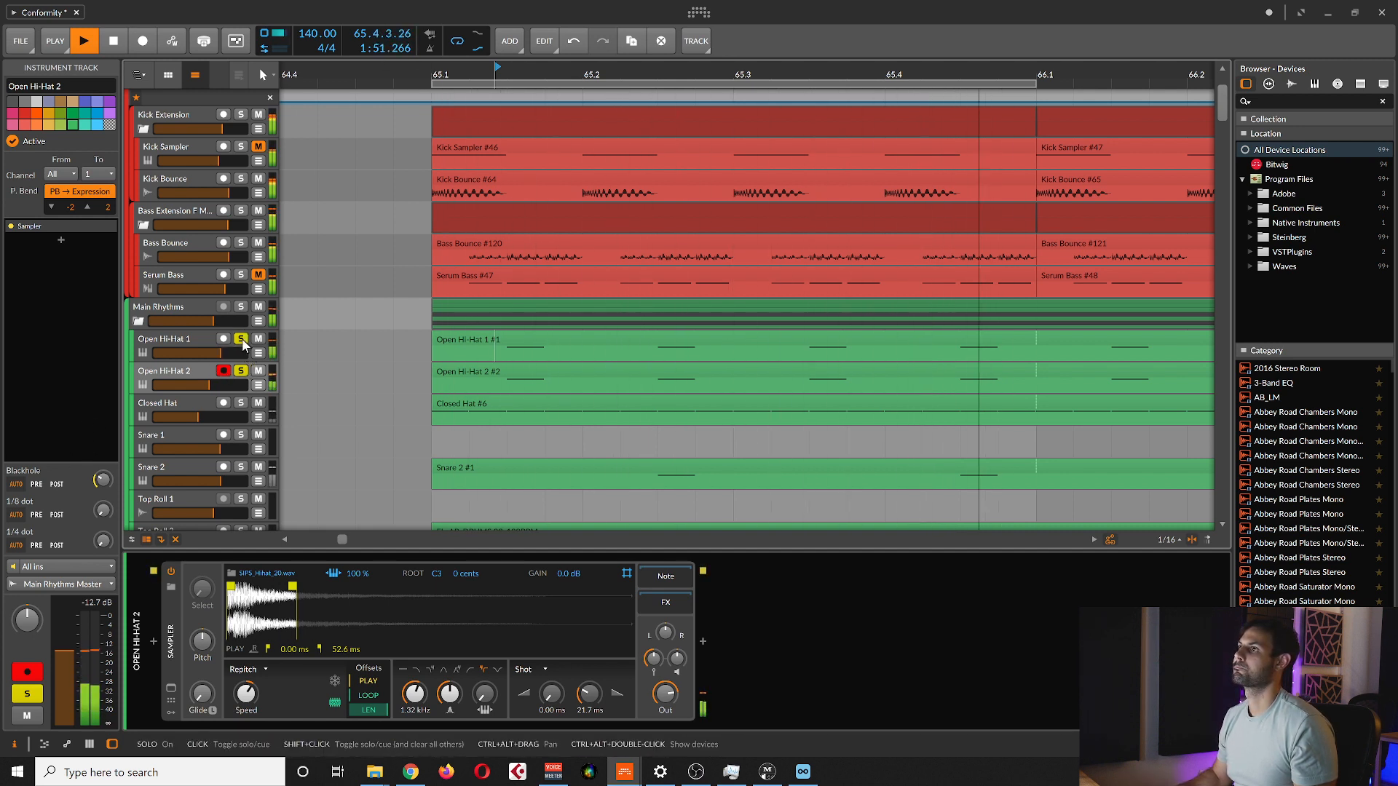
{"action": "left_click", "coordinate": [241, 370]}
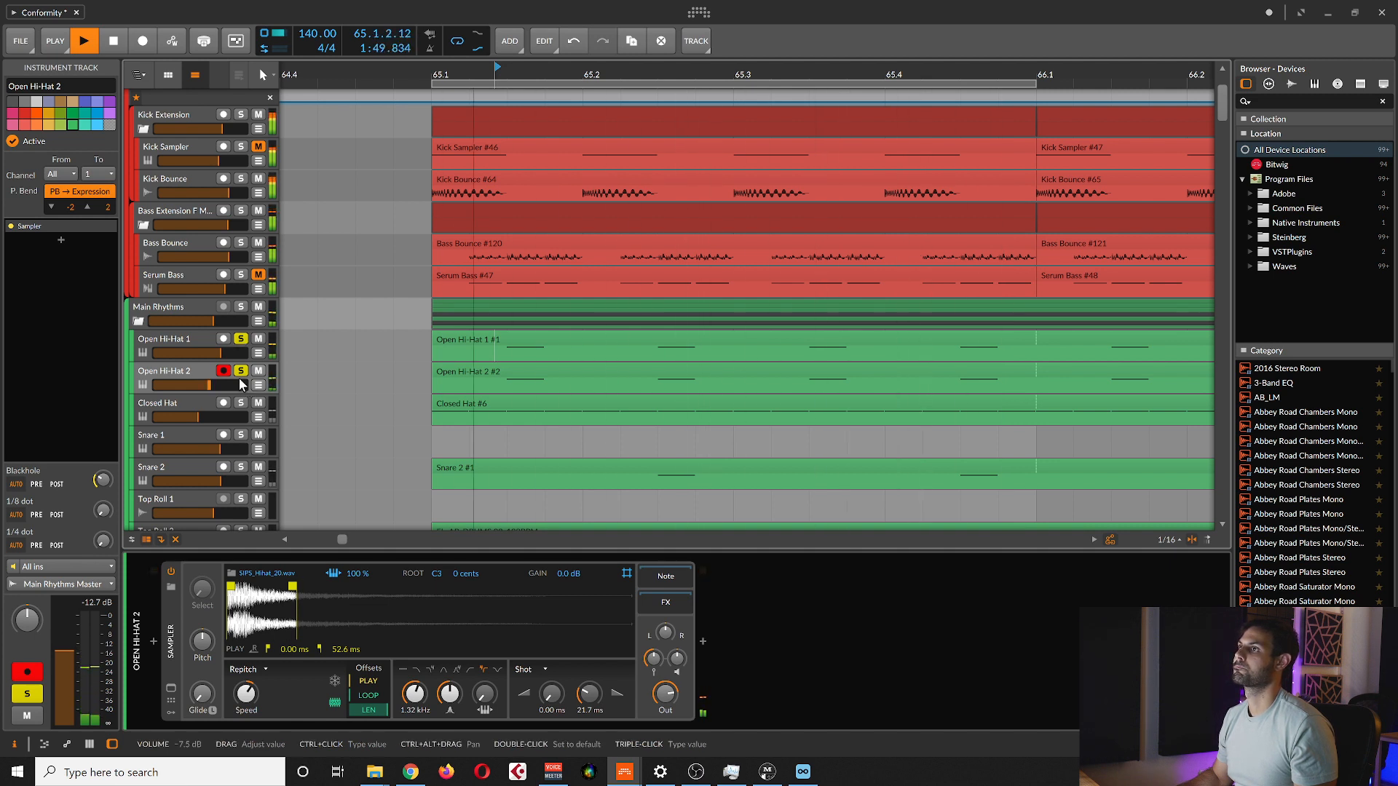
{"action": "left_click", "coordinate": [241, 370]}
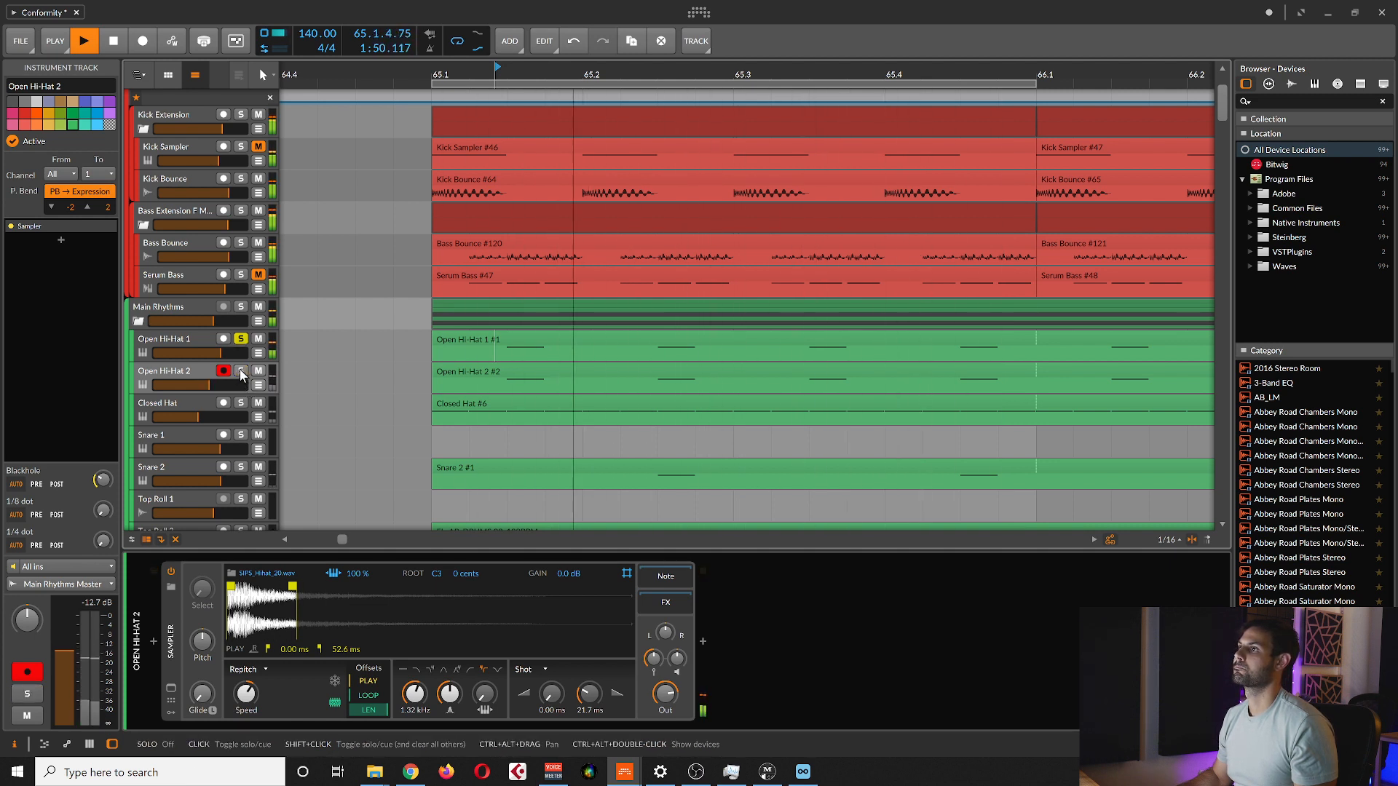
{"action": "left_click", "coordinate": [241, 340]}
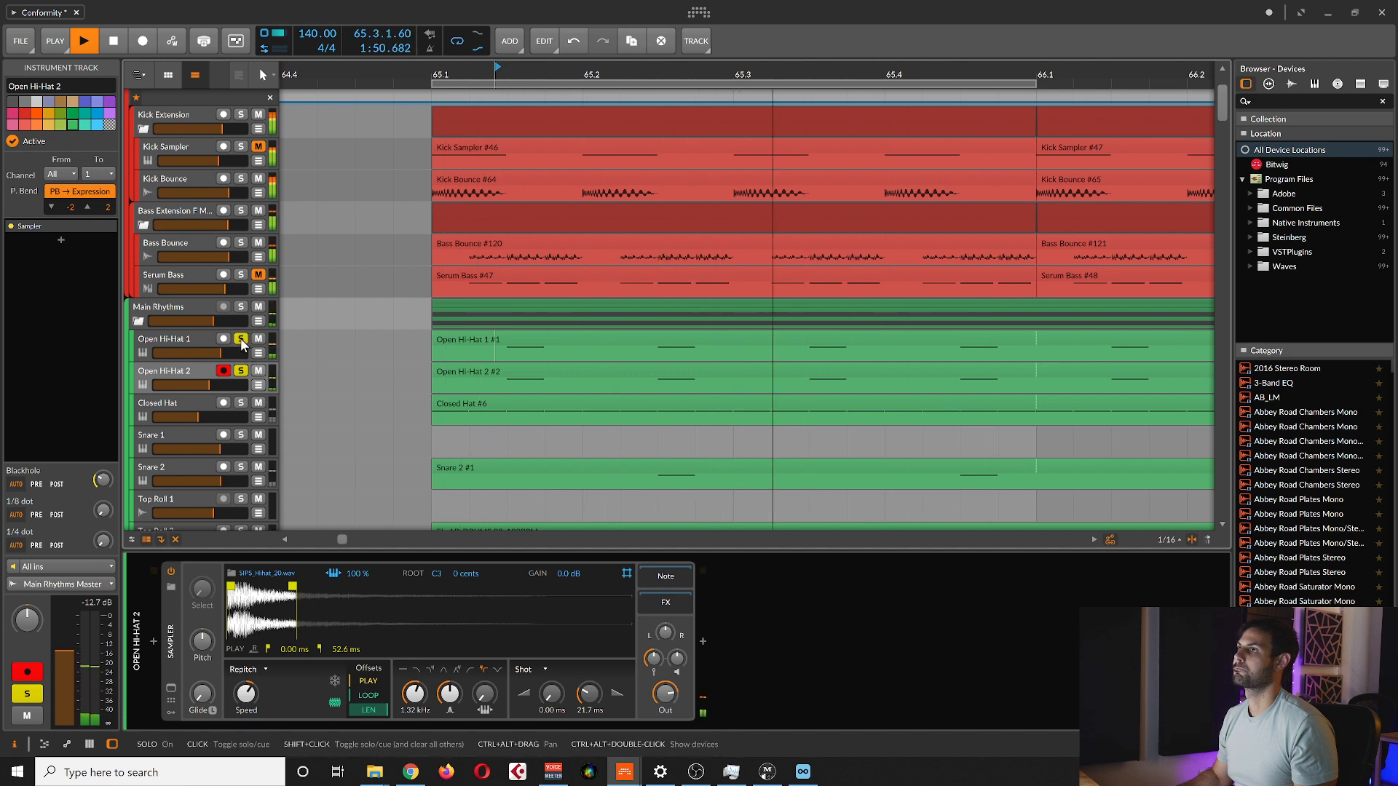
{"action": "key", "text": "space"}
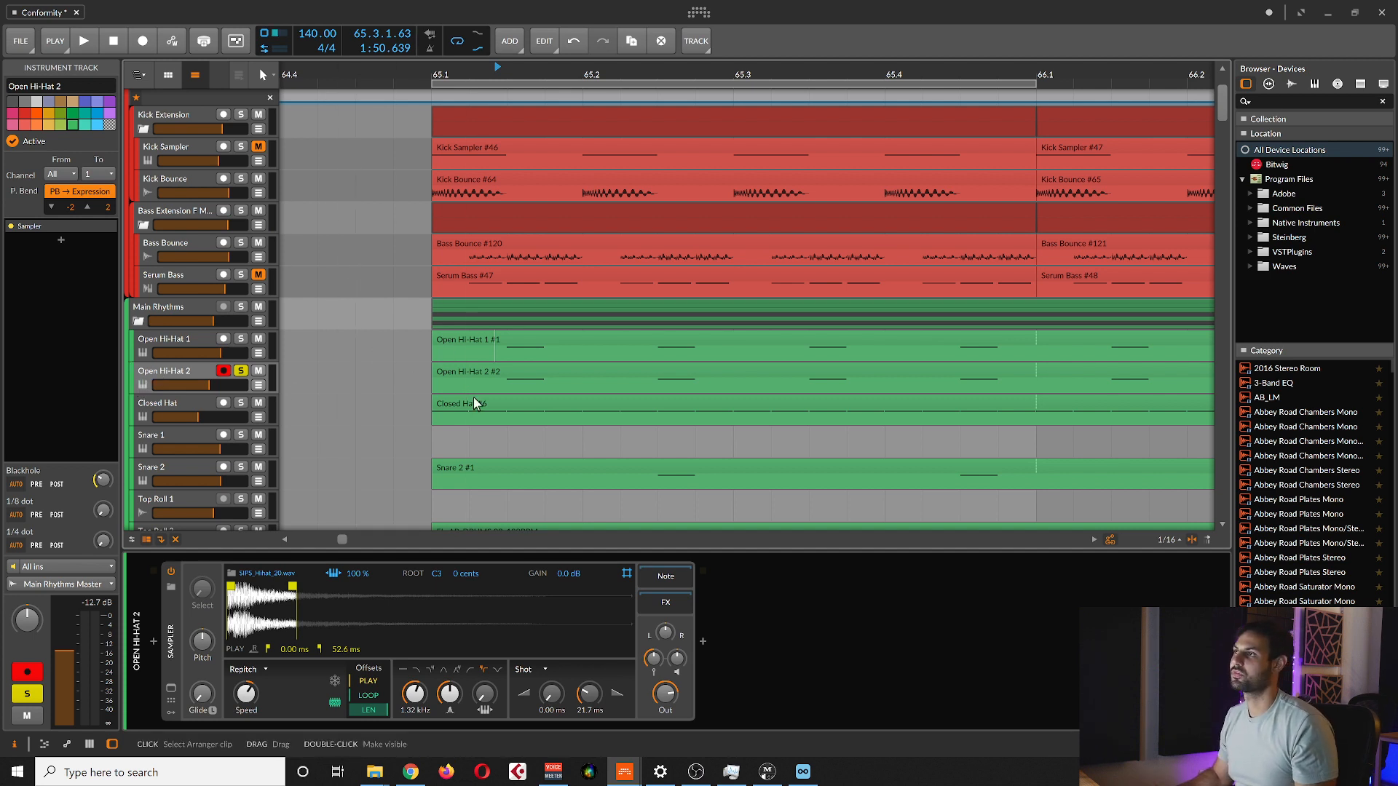
Set the playback start to 65.1.1.00 at the Open Hi-Hat 1 #1 clip, keeping the Open Hi-Hat 2 devices shown.
{"action": "left_click", "coordinate": [487, 349]}
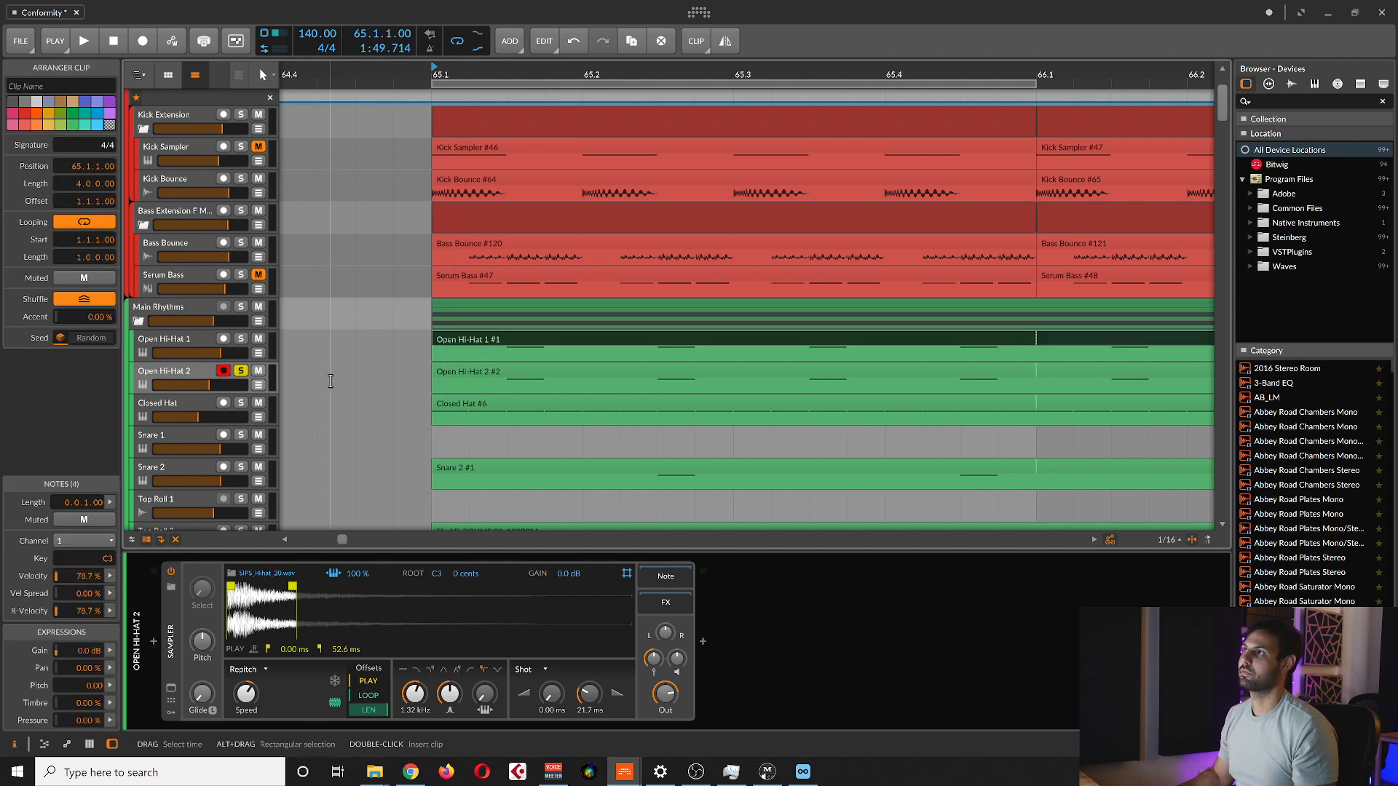
{"action": "left_click", "coordinate": [185, 341]}
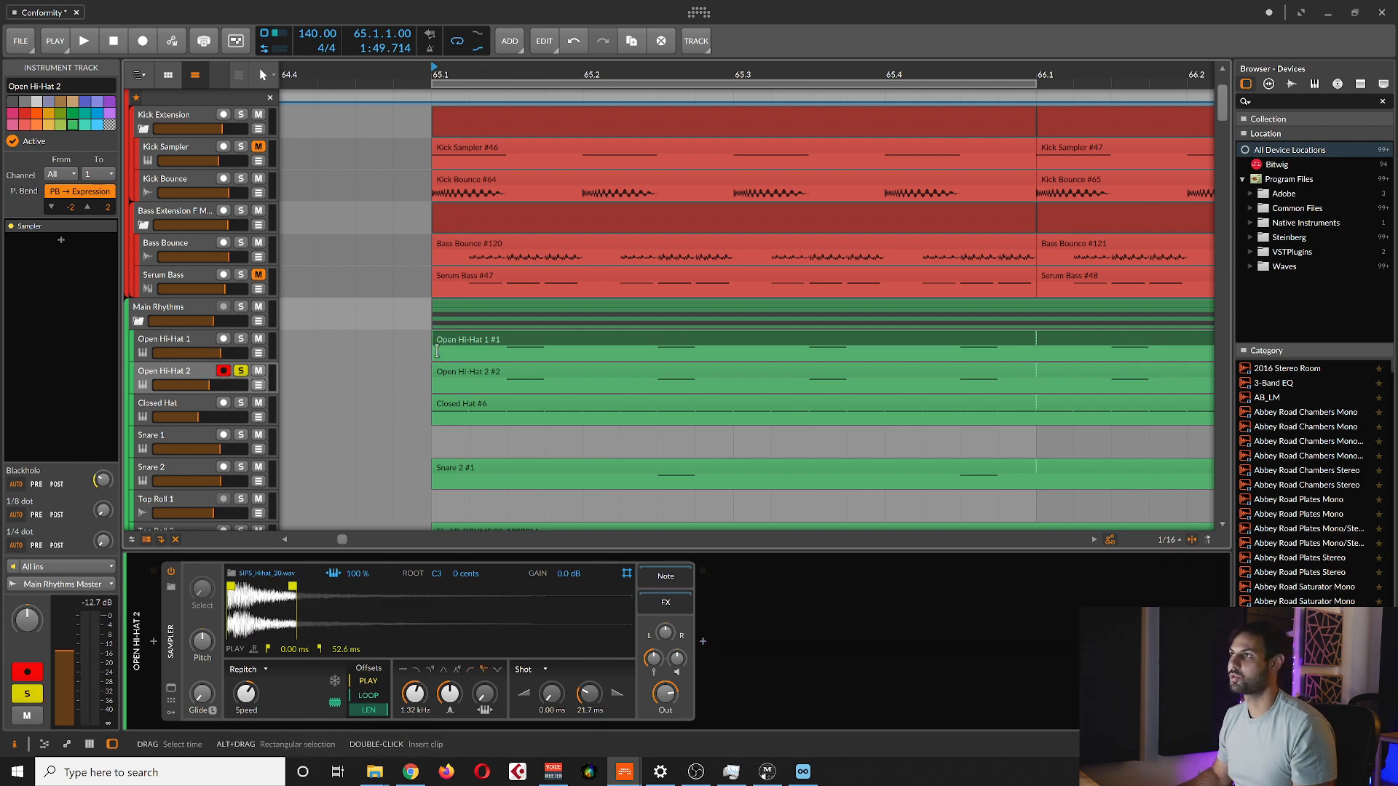
{"action": "scroll", "coordinate": [482, 374], "scroll_direction": "down", "scroll_amount": 2}
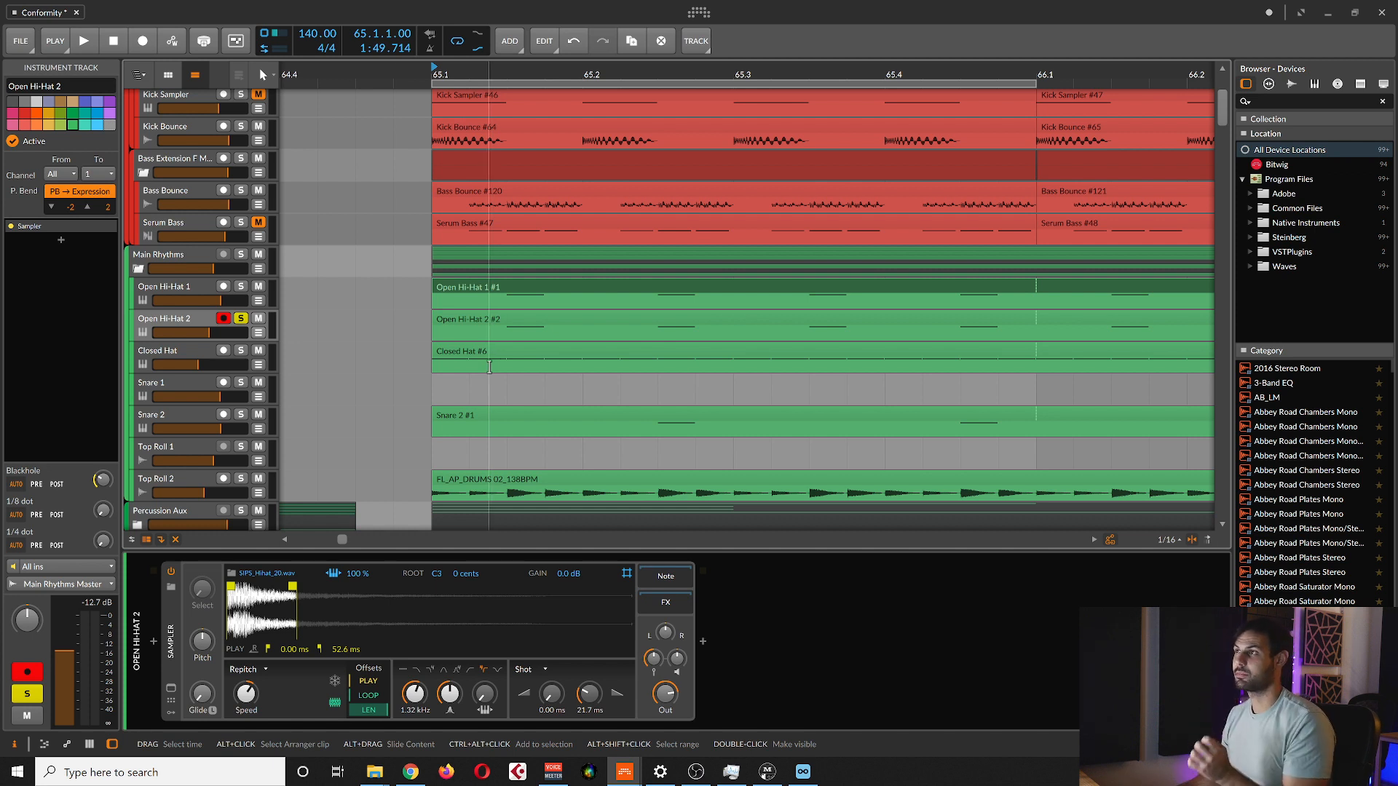
Insert Oszillos Mega Scope after the Sampler on Open Hi-Hat 2 and move its window clear of the track list.
{"action": "left_click", "coordinate": [65, 250]}
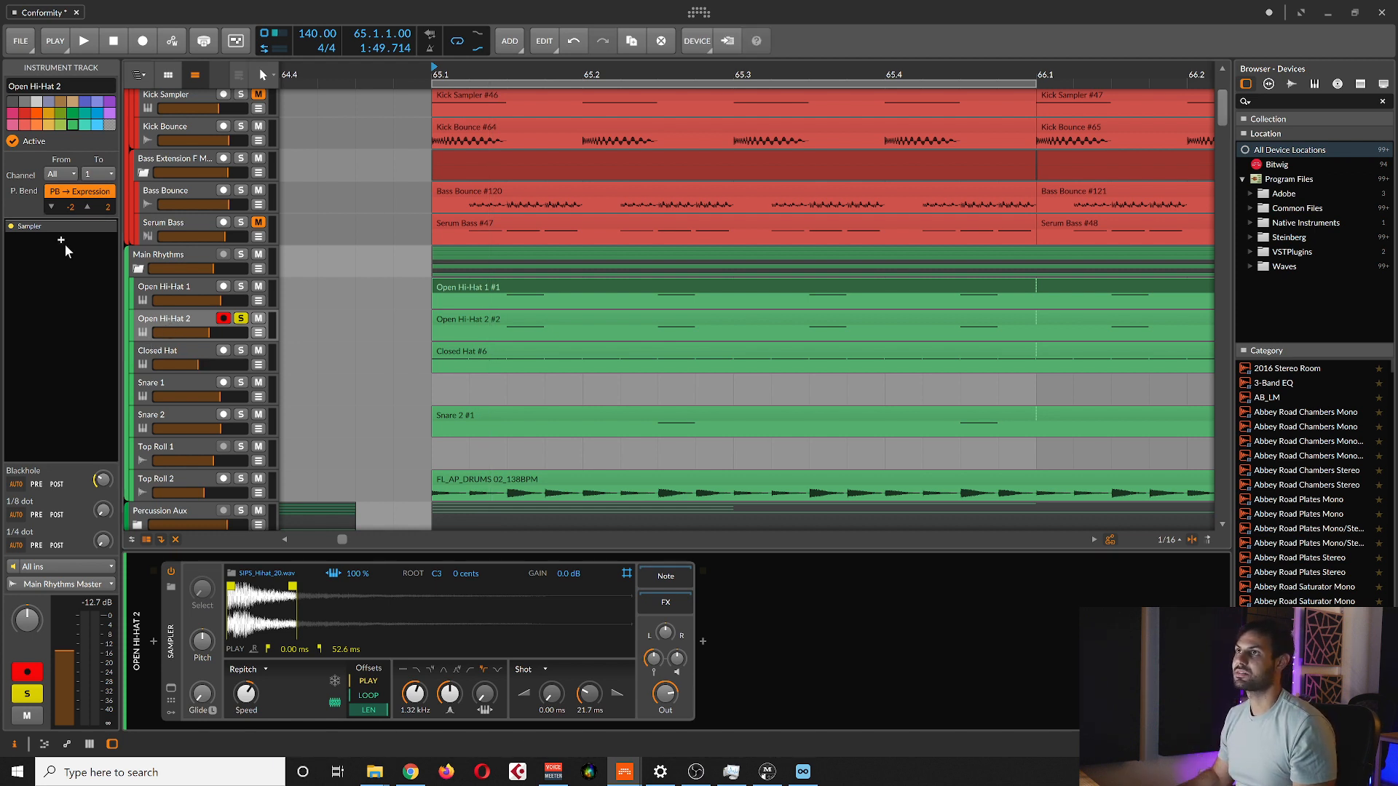
{"action": "left_click", "coordinate": [56, 239]}
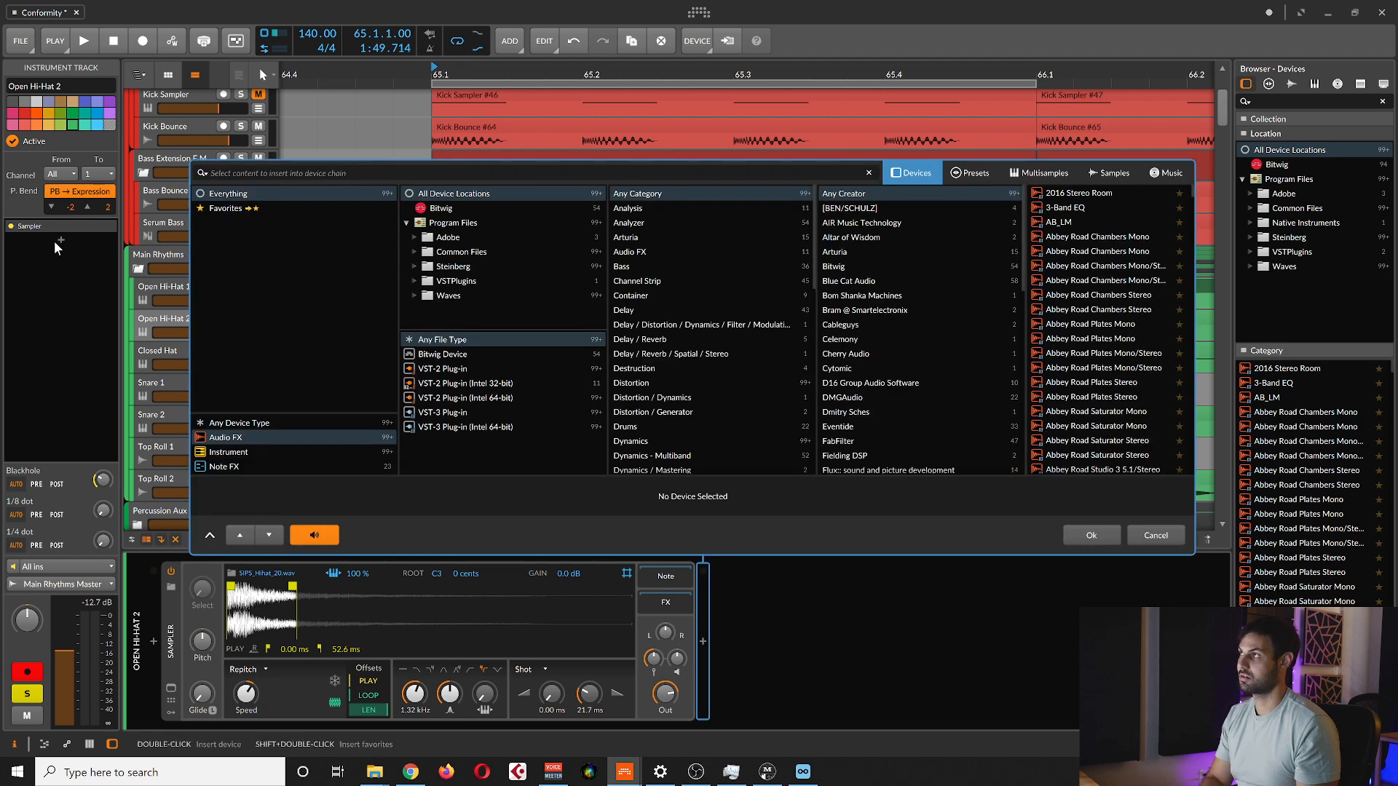
{"action": "type", "text": "ozci"}
{"action": "key", "text": "BackSpace"}
{"action": "key", "text": "BackSpace"}
{"action": "key", "text": "BackSpace"}
{"action": "type", "text": "s"}
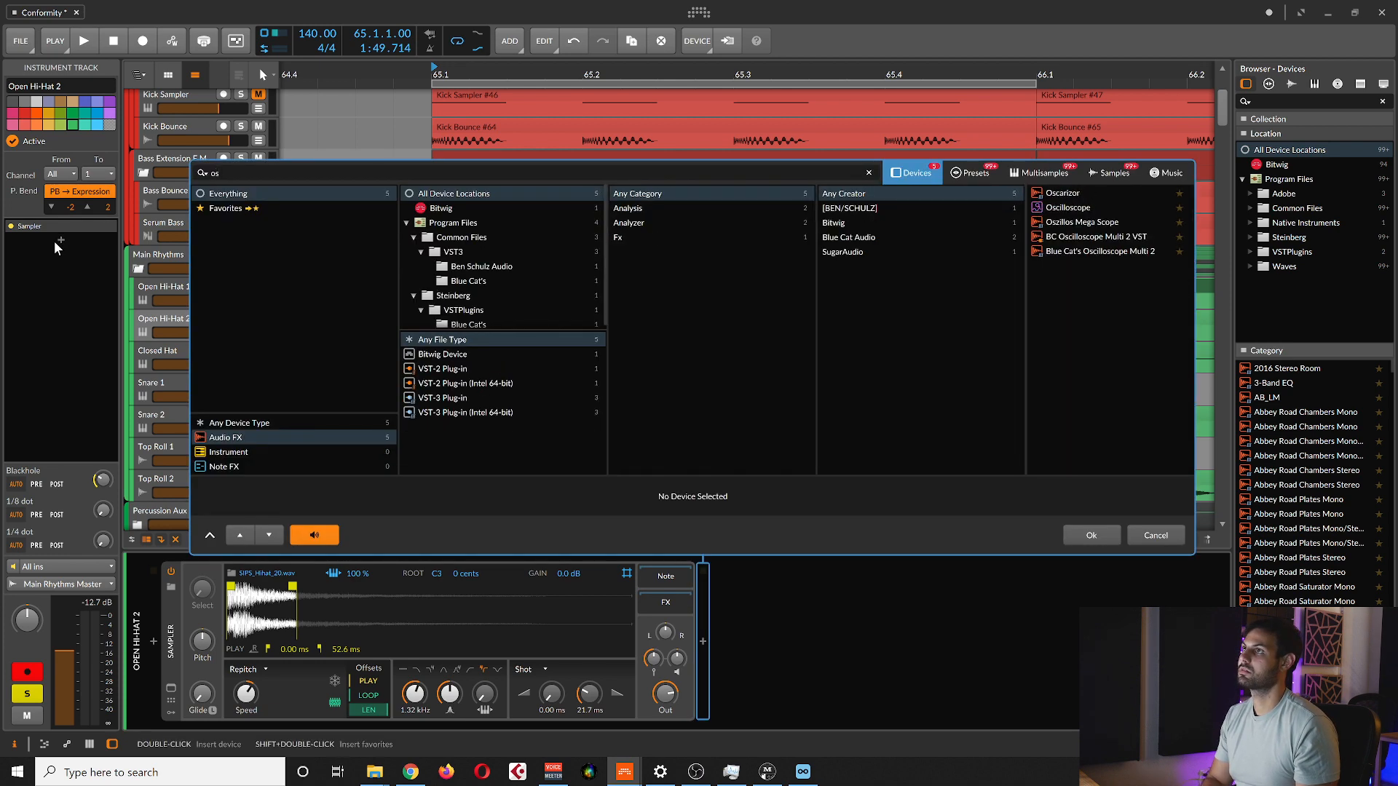
{"action": "double_click", "coordinate": [1082, 222]}
{"action": "left_click_drag", "start_coordinate": [585, 44], "coordinate": [918, 199]}
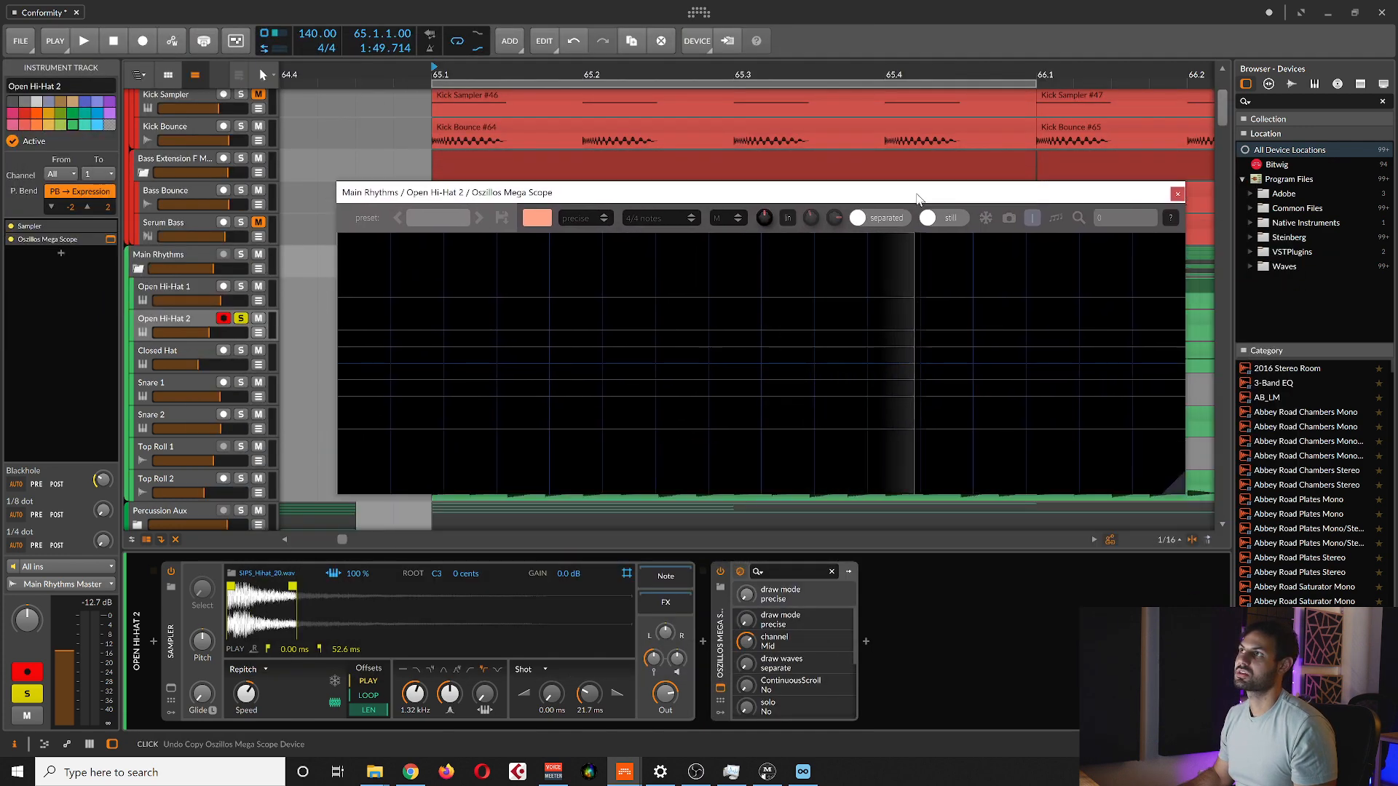
Play Open Hi-Hat 2 with the scope at 1/4 note, examine the waveform's transient and tail, stop and close the scope window.
{"action": "left_click", "coordinate": [172, 319]}
{"action": "key", "text": "space"}
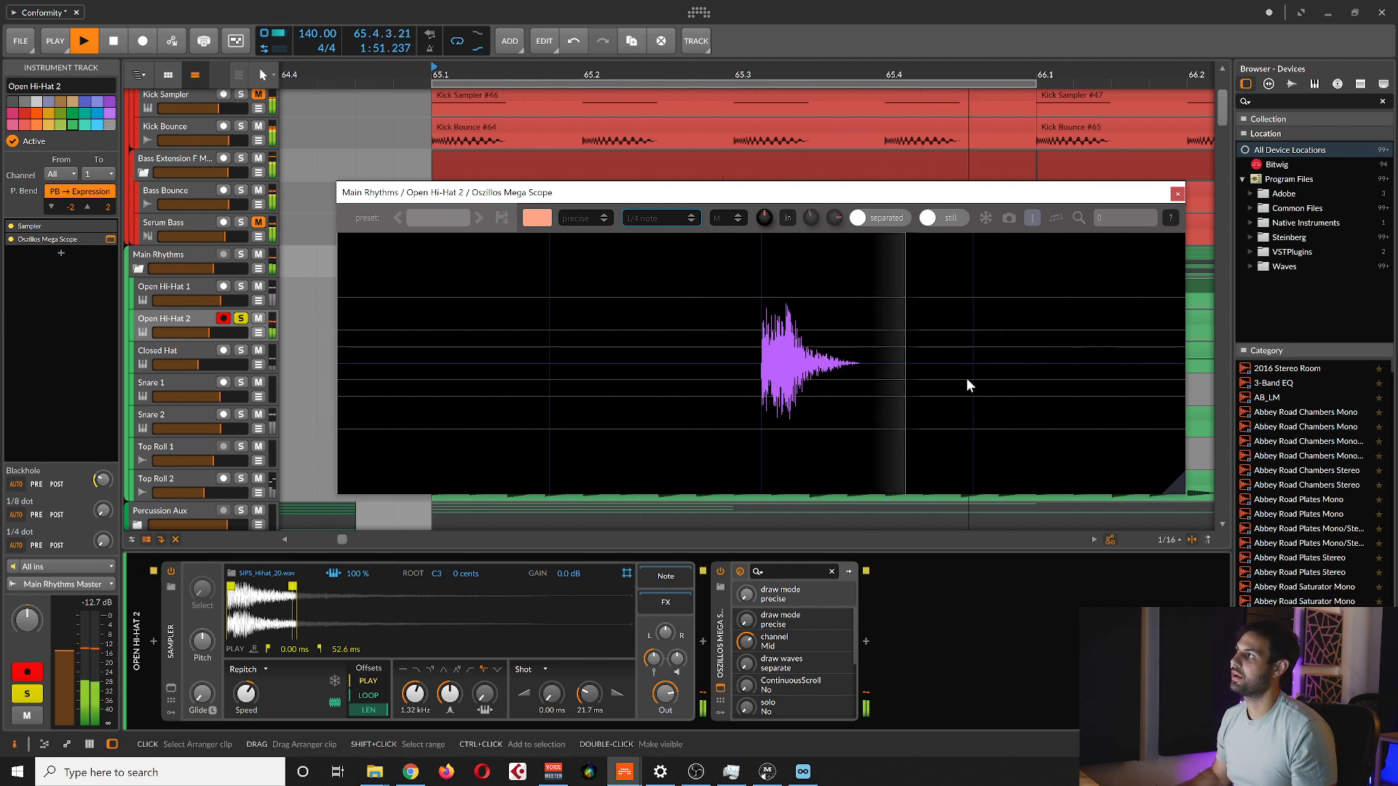
{"action": "left_click_drag", "start_coordinate": [969, 316], "coordinate": [863, 421]}
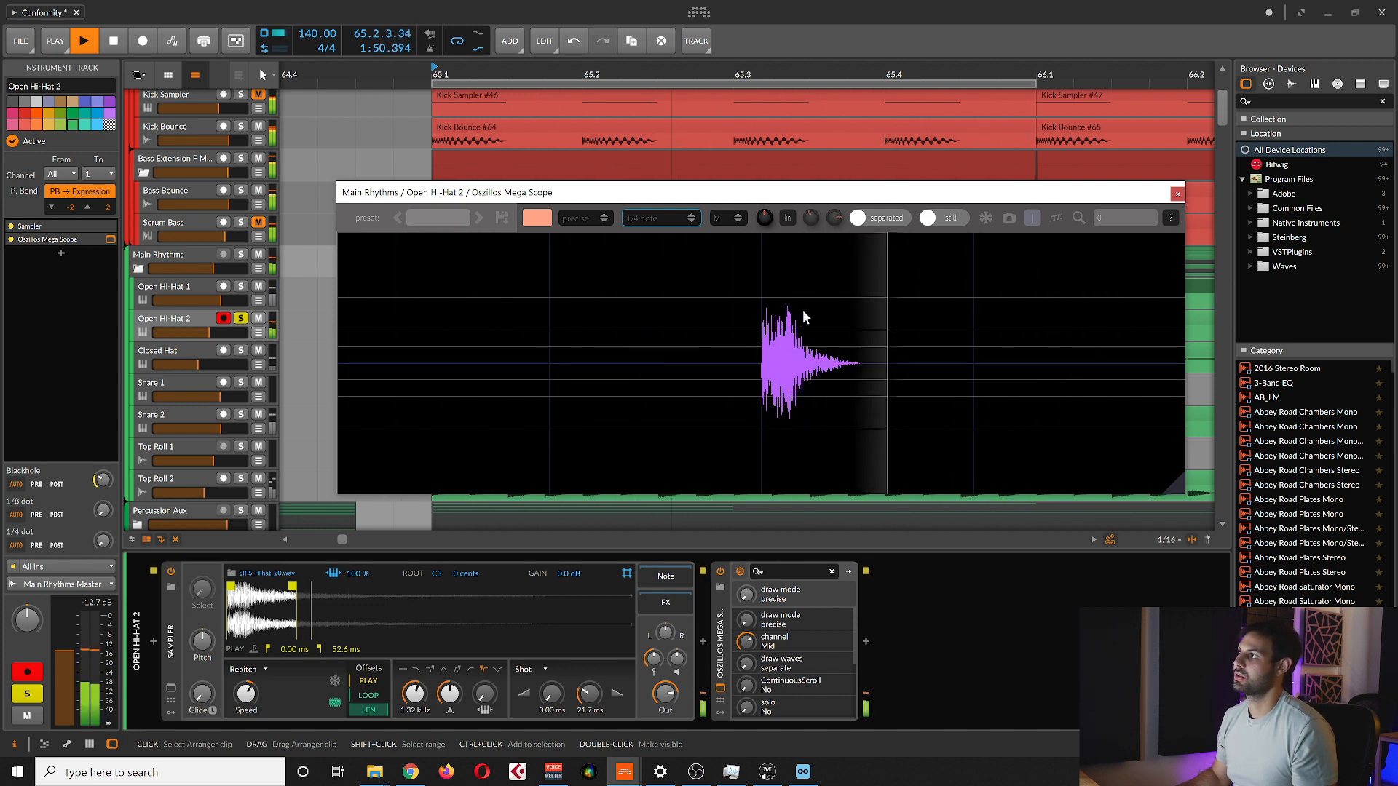
{"action": "left_click_drag", "start_coordinate": [816, 295], "coordinate": [765, 422]}
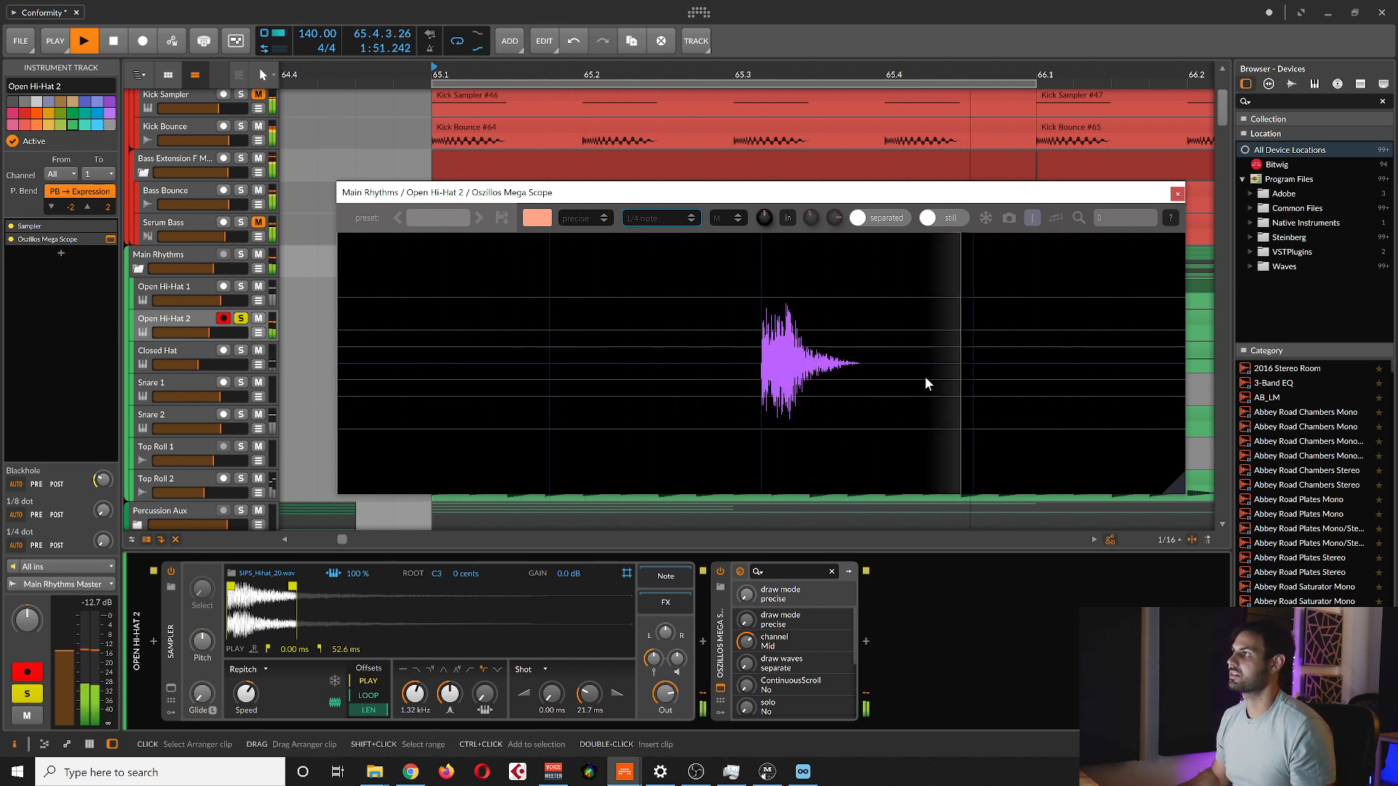
{"action": "left_click_drag", "start_coordinate": [971, 327], "coordinate": [923, 355]}
{"action": "key", "text": "space"}
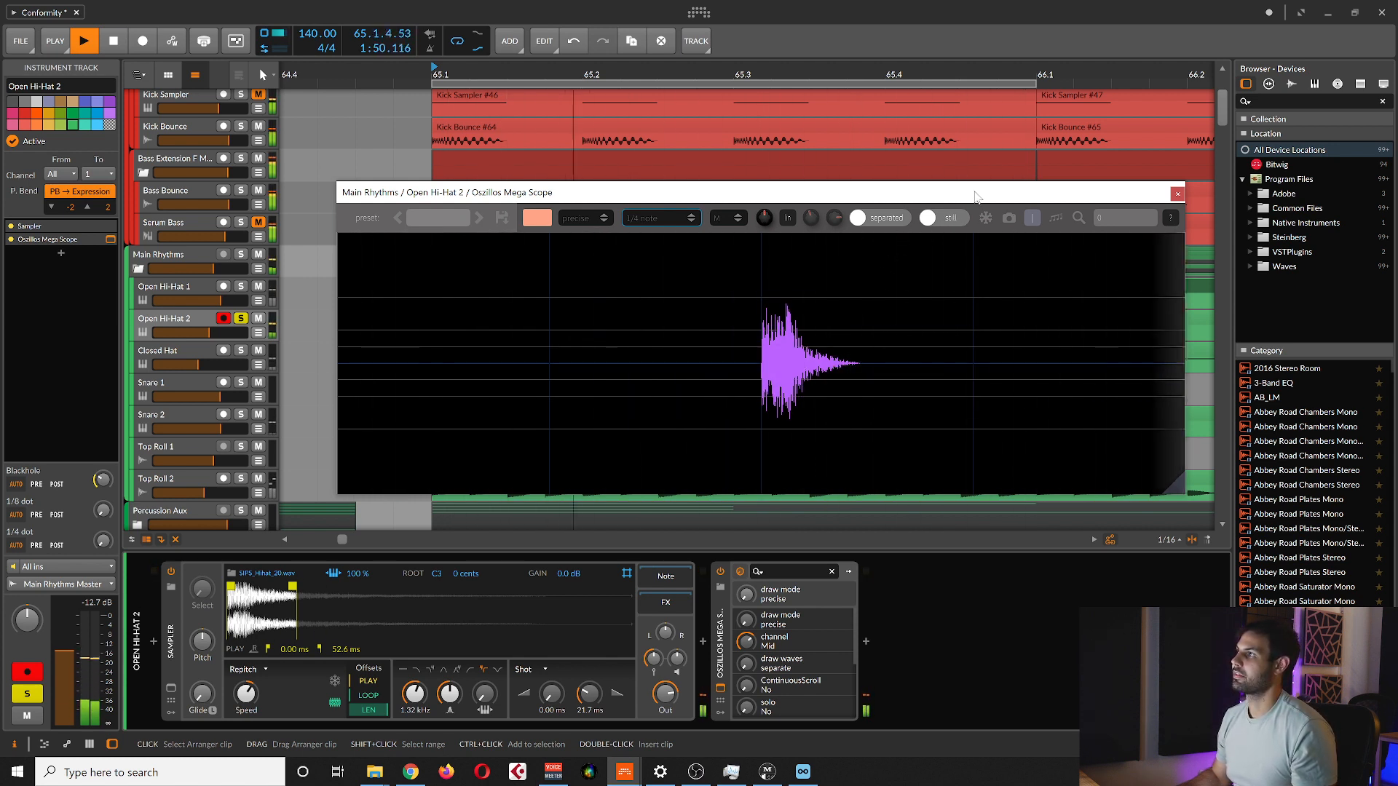
{"action": "left_click_drag", "start_coordinate": [976, 194], "coordinate": [984, 198]}
{"action": "left_click", "coordinate": [1184, 197]}
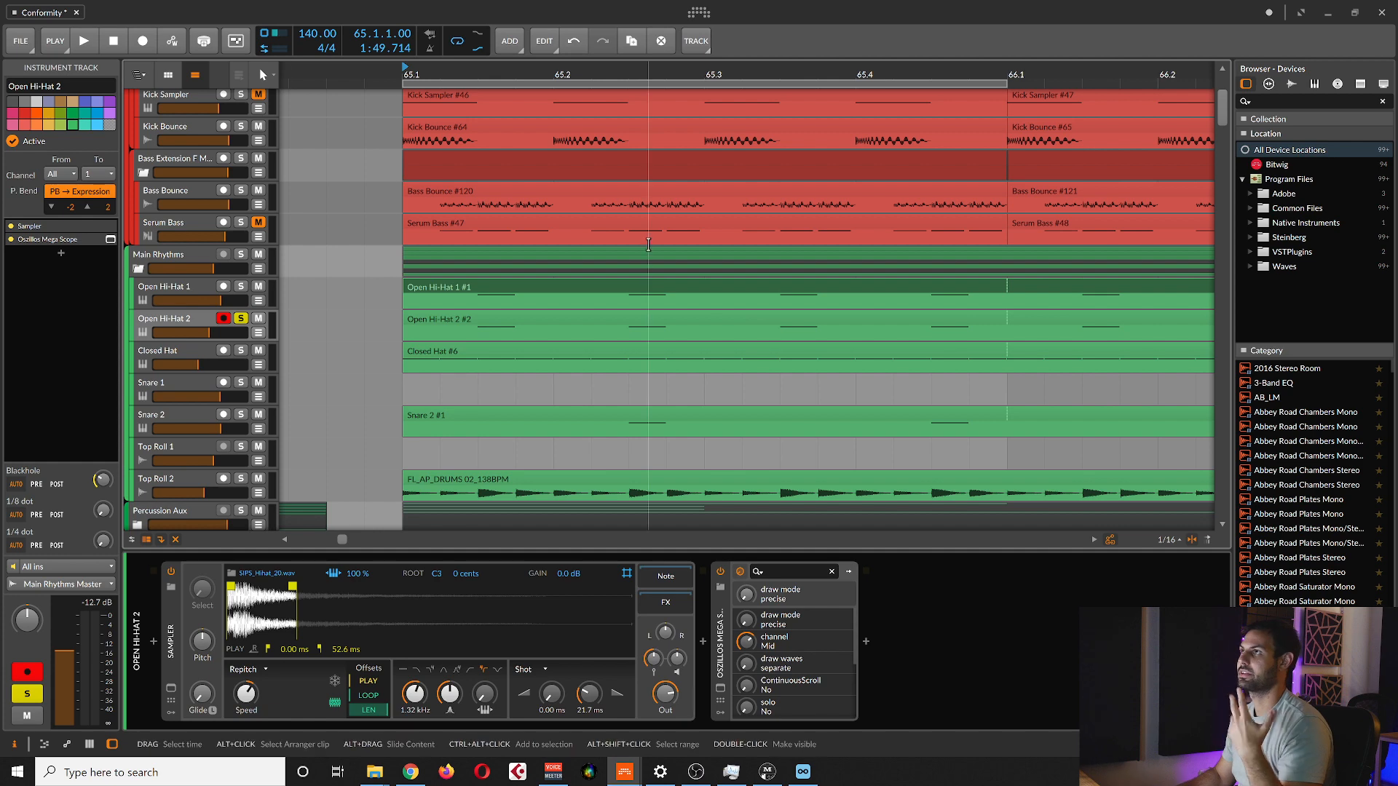
Select the Closed Hat track, solo it, play it from bar 65 to hear it alone, and stop playback.
{"action": "left_click", "coordinate": [237, 356]}
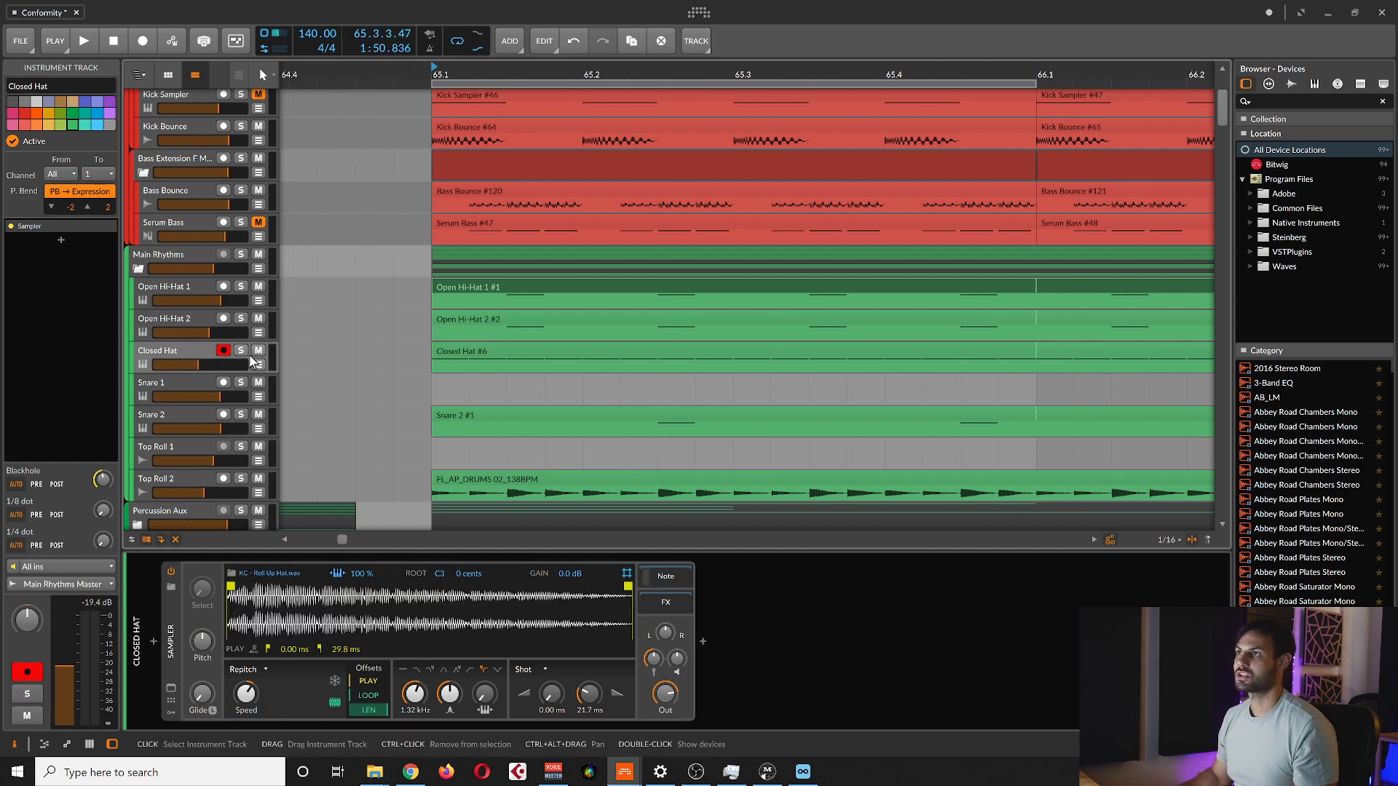
{"action": "scroll", "coordinate": [449, 351], "scroll_direction": "down", "scroll_amount": 2}
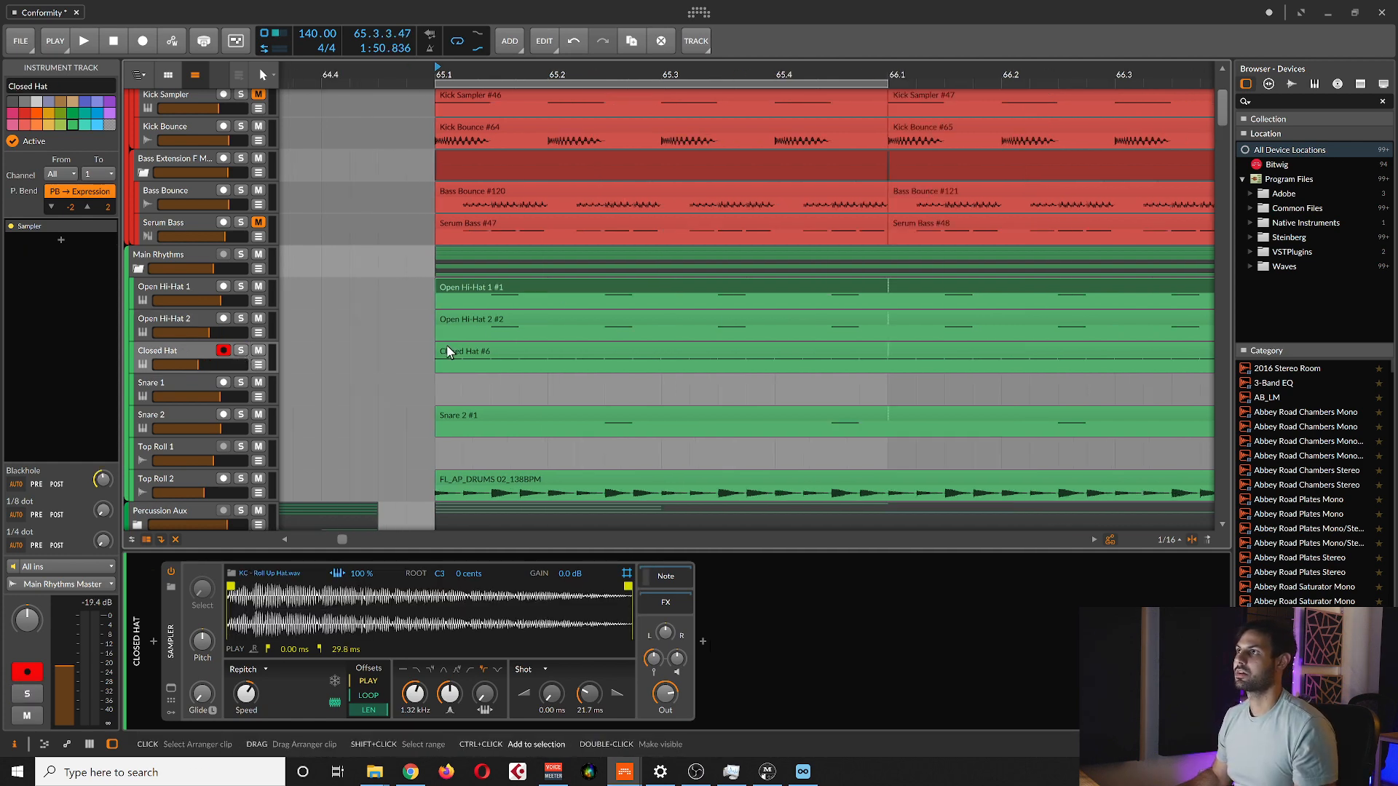
{"action": "scroll", "coordinate": [449, 351], "scroll_direction": "up", "scroll_amount": 2}
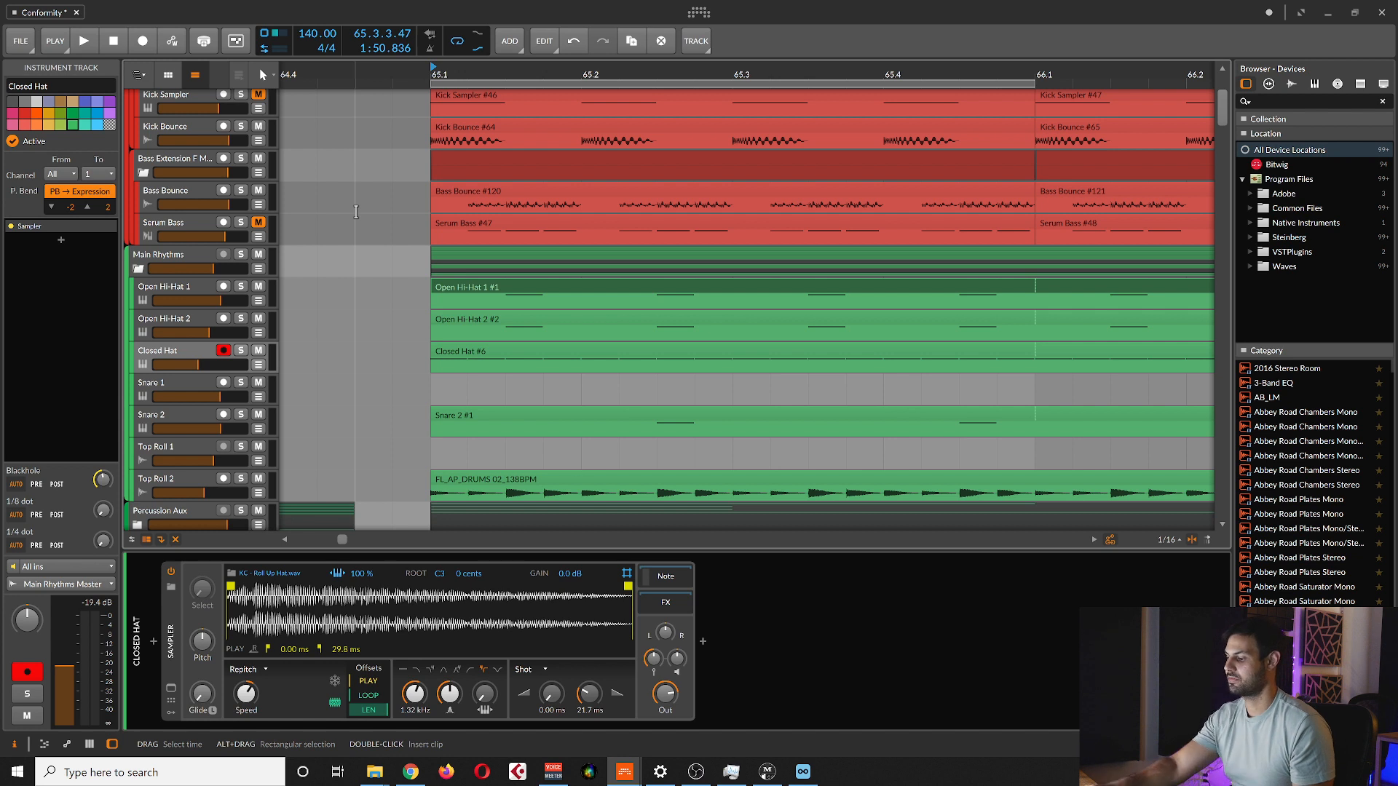
{"action": "key", "text": "s"}
{"action": "key", "text": "space"}
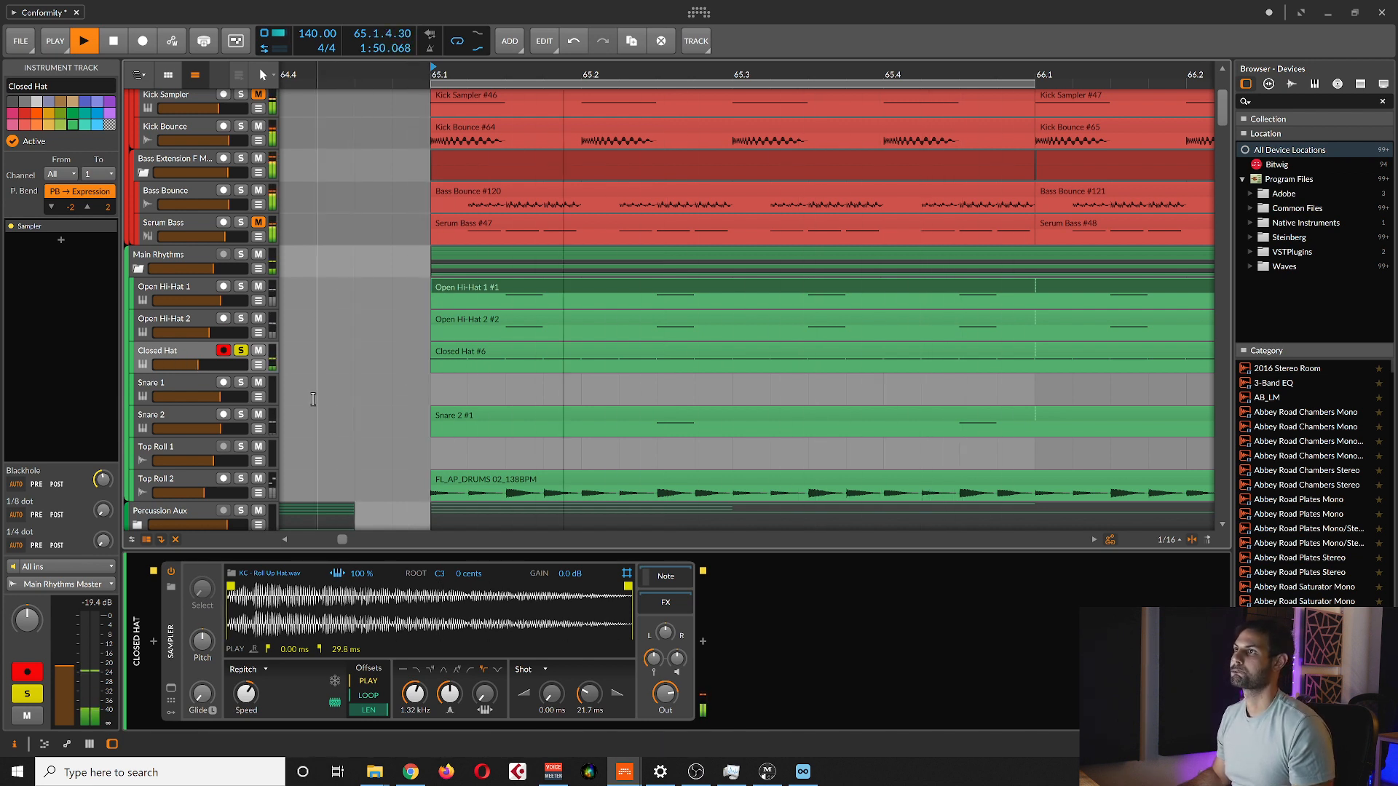
{"action": "key", "text": "space"}
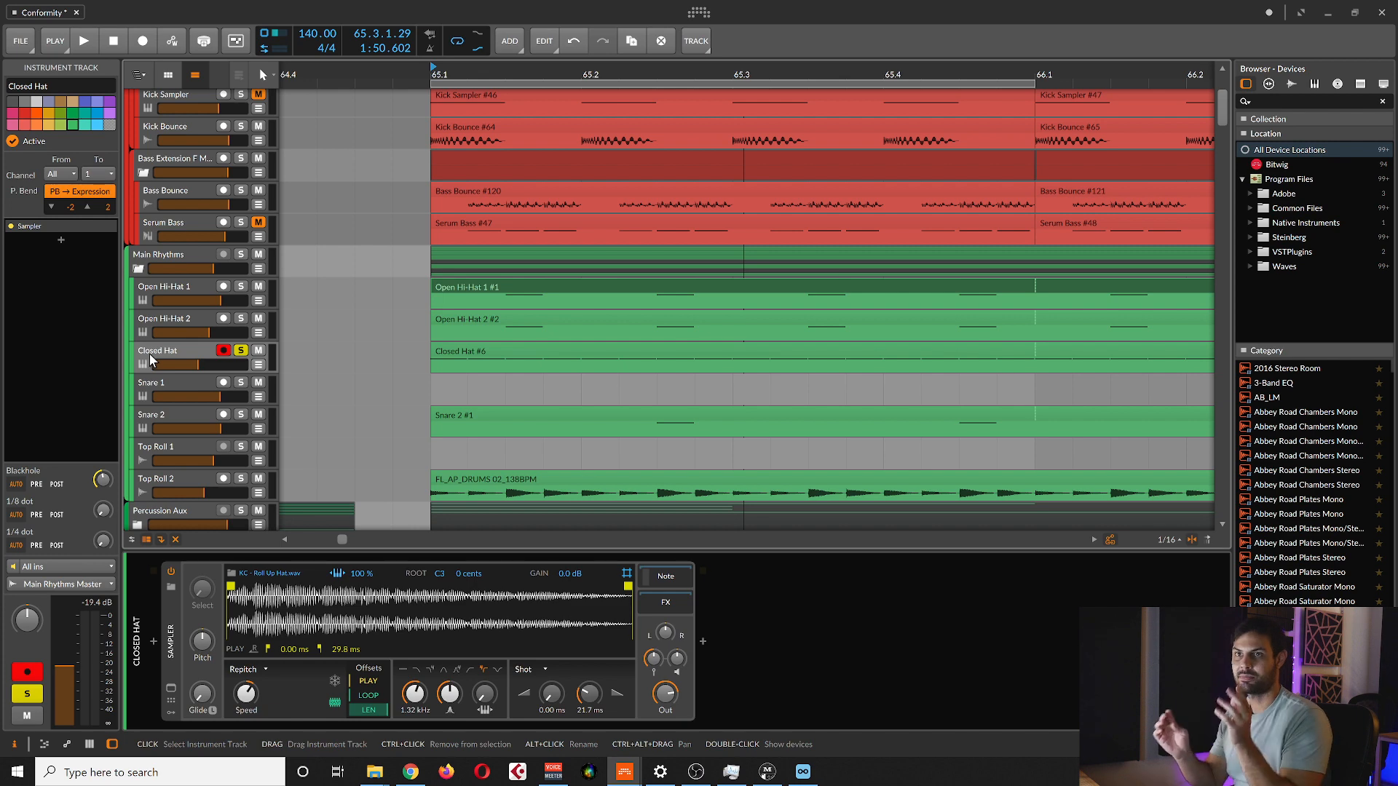
Open the Closed Hat #6 clip for note editing and examine its row of C3 notes.
{"action": "double_click", "coordinate": [457, 353]}
{"action": "scroll", "coordinate": [396, 561], "scroll_direction": "up", "scroll_amount": 3}
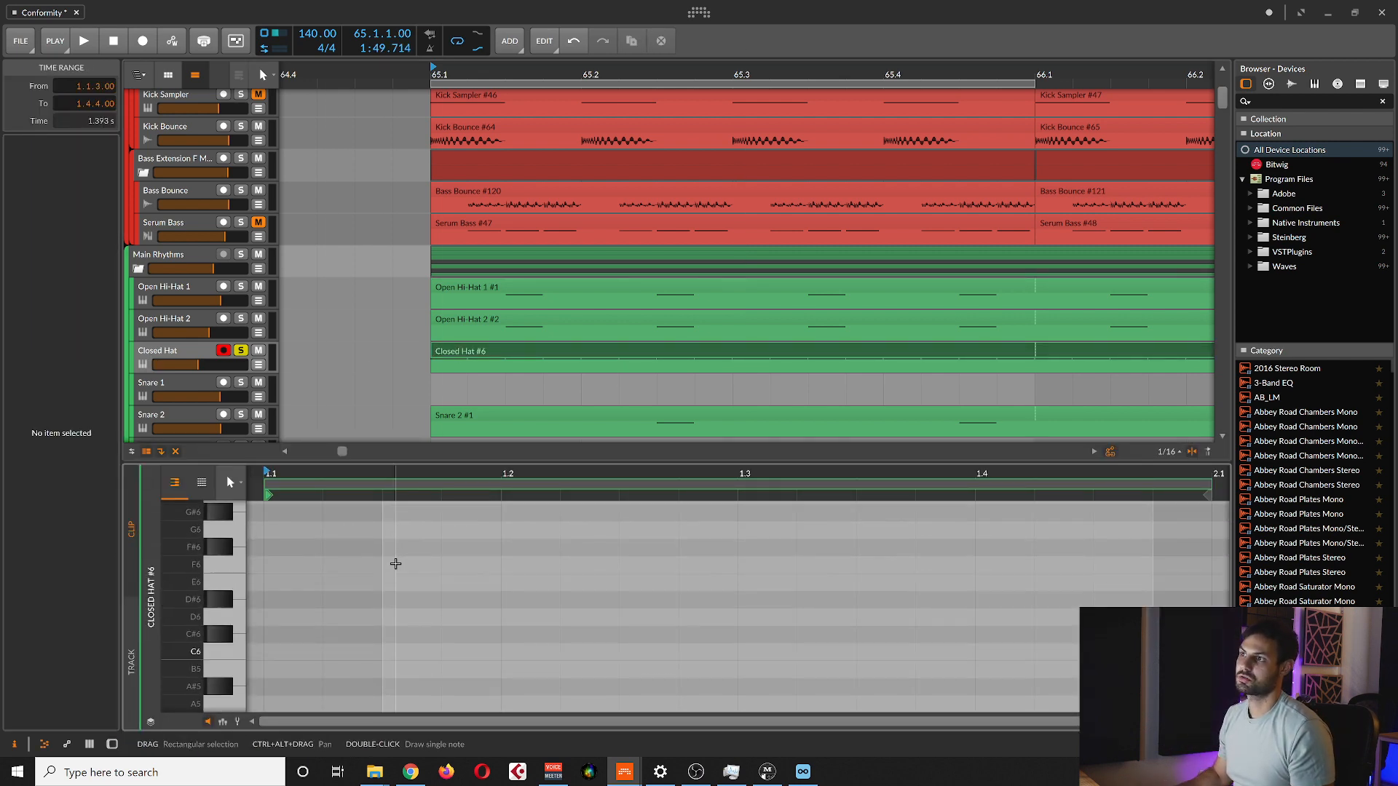
{"action": "scroll", "coordinate": [397, 565], "scroll_direction": "down", "scroll_amount": 18}
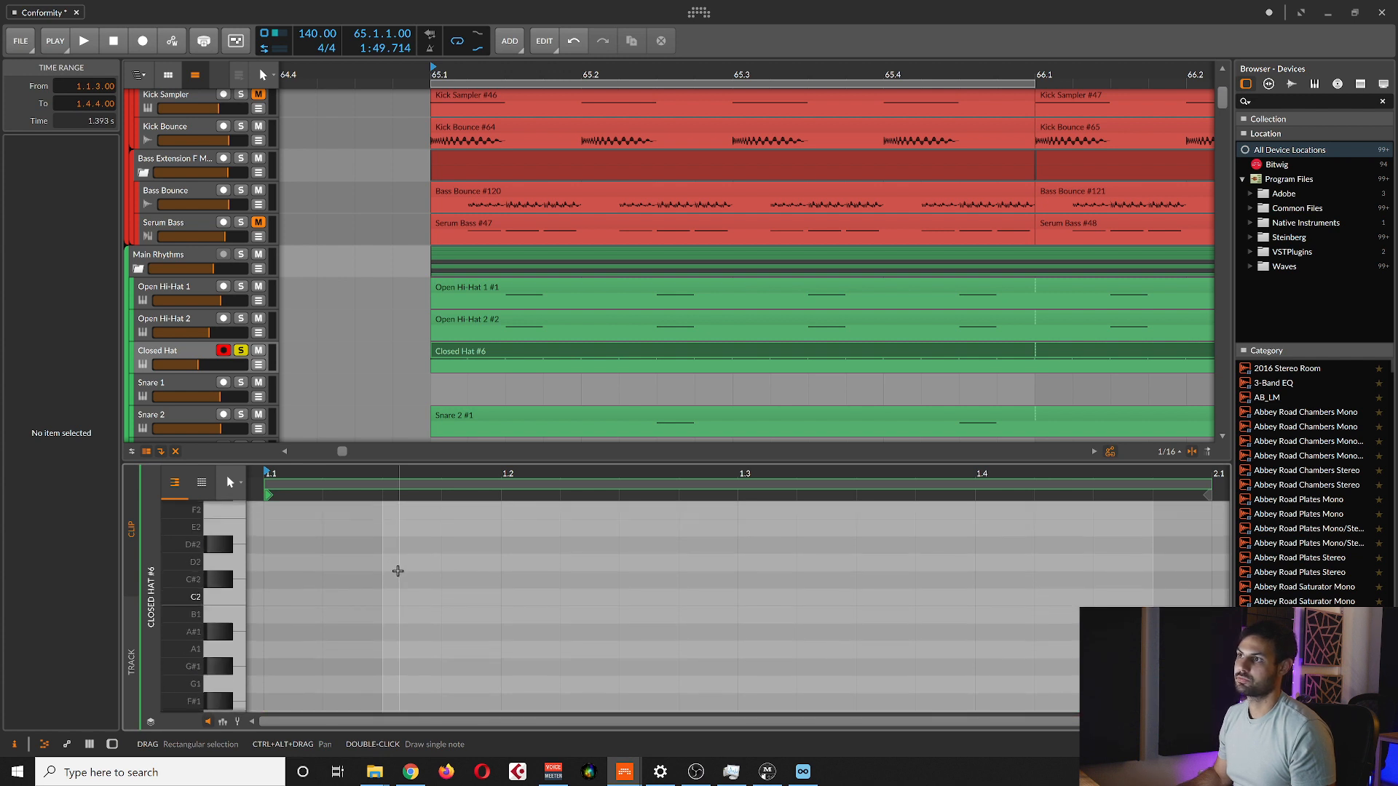
{"action": "scroll", "coordinate": [331, 596], "scroll_direction": "down", "scroll_amount": 3}
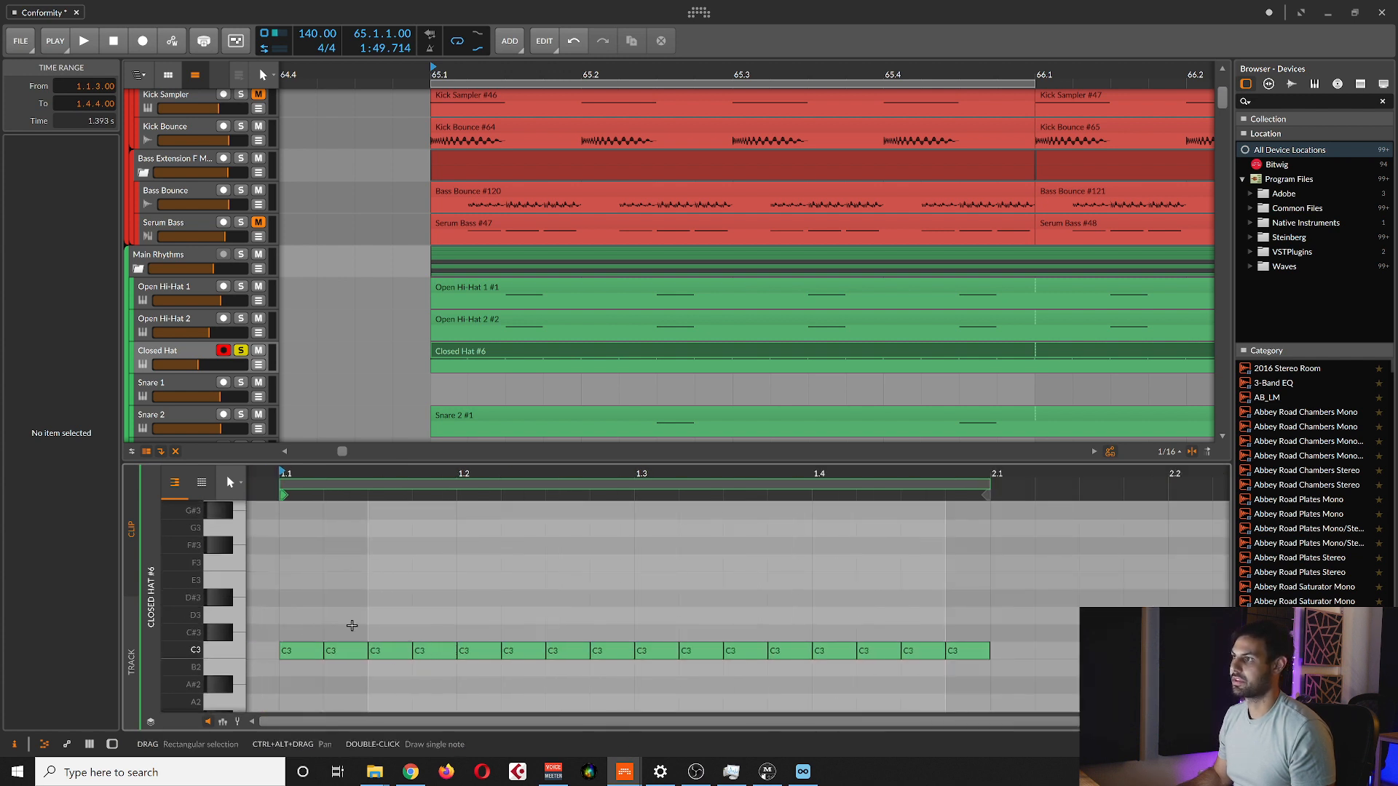
Show the Open Hi-Hat 2 #2 clip's notes in the editor and examine the placement of its C3 hits.
{"action": "left_click", "coordinate": [161, 322]}
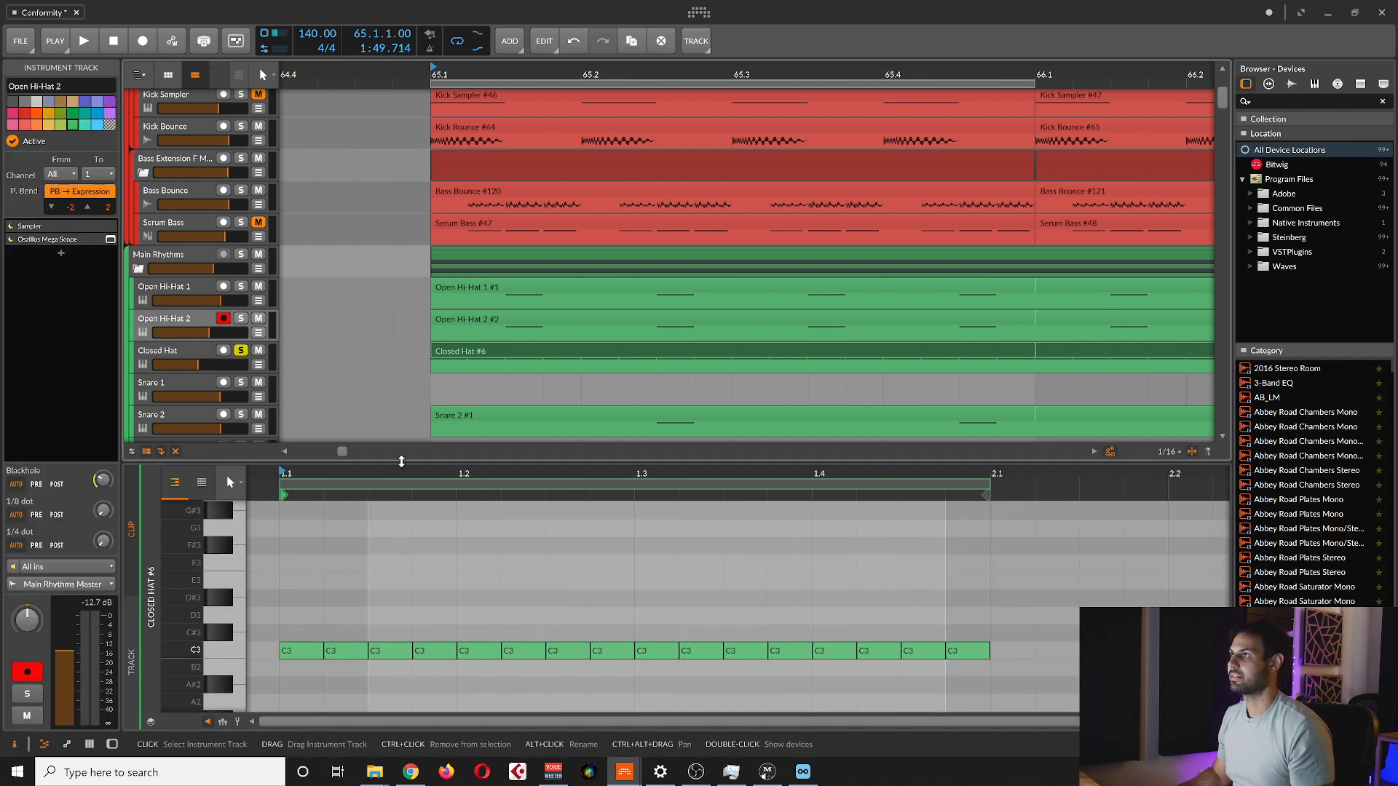
{"action": "left_click", "coordinate": [461, 321]}
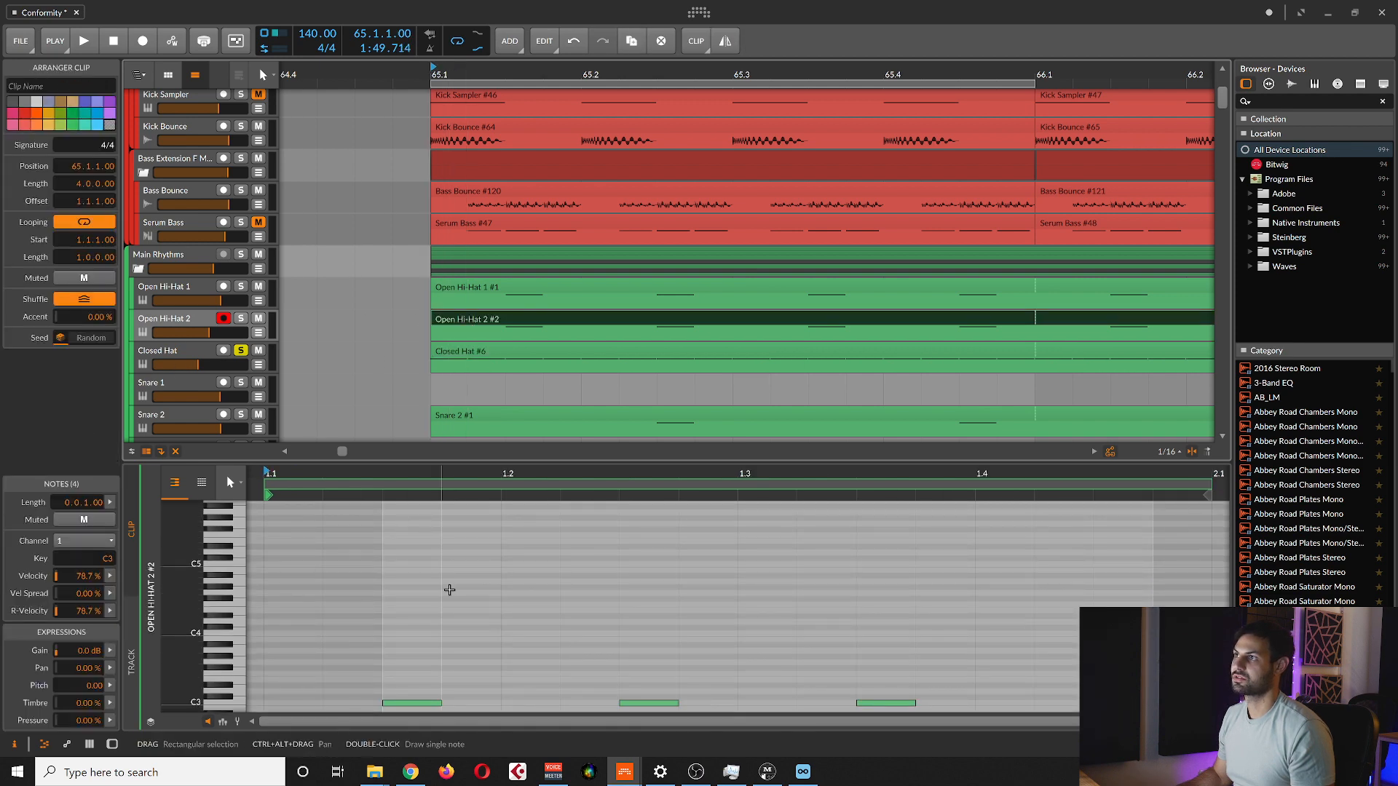
{"action": "scroll", "coordinate": [437, 606], "scroll_direction": "up", "scroll_amount": 4}
{"action": "left_click_drag", "start_coordinate": [179, 586], "coordinate": [292, 602]}
{"action": "scroll", "coordinate": [860, 689], "scroll_direction": "down", "scroll_amount": 2}
{"action": "scroll", "coordinate": [901, 601], "scroll_direction": "down", "scroll_amount": 2}
{"action": "scroll", "coordinate": [890, 577], "scroll_direction": "right", "scroll_amount": 5}
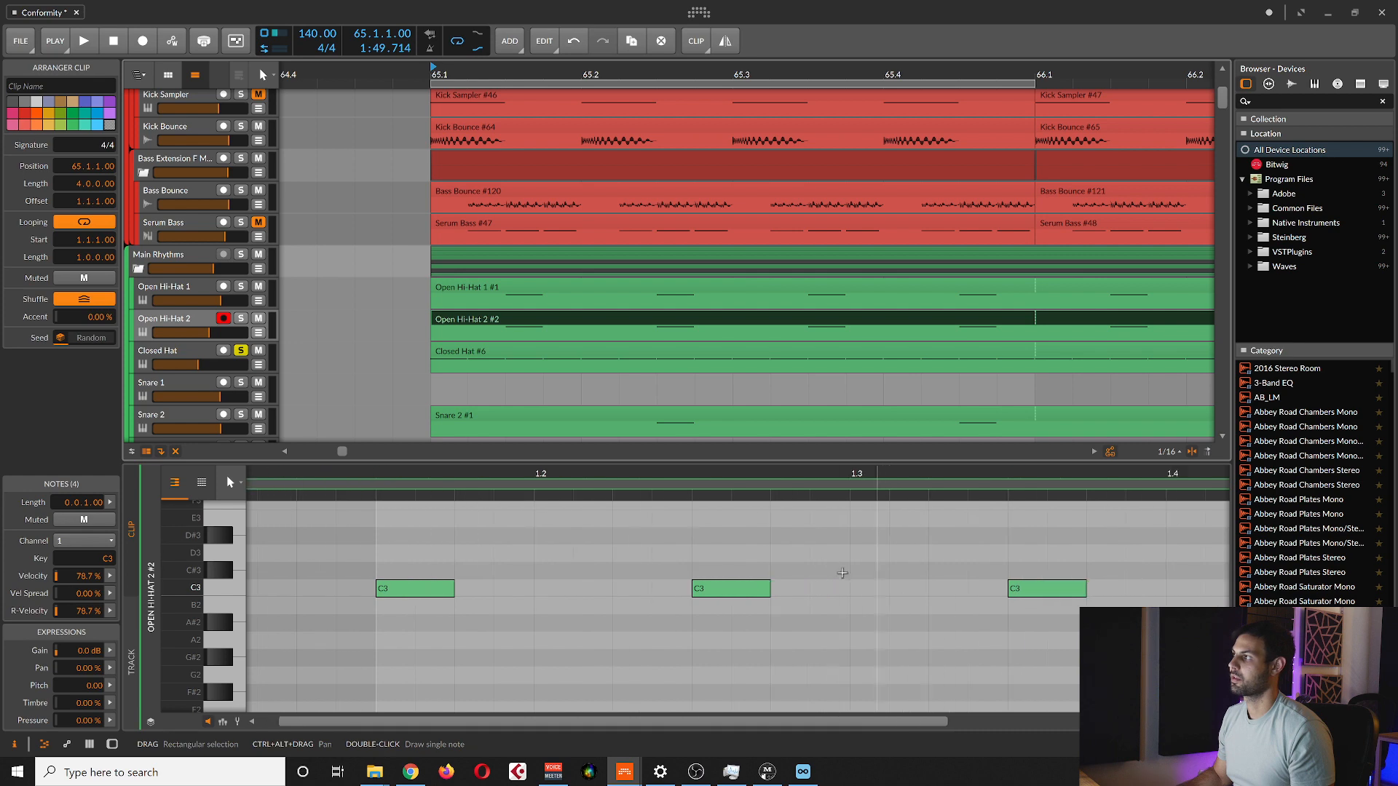
{"action": "scroll", "coordinate": [812, 557], "scroll_direction": "down", "scroll_amount": 1}
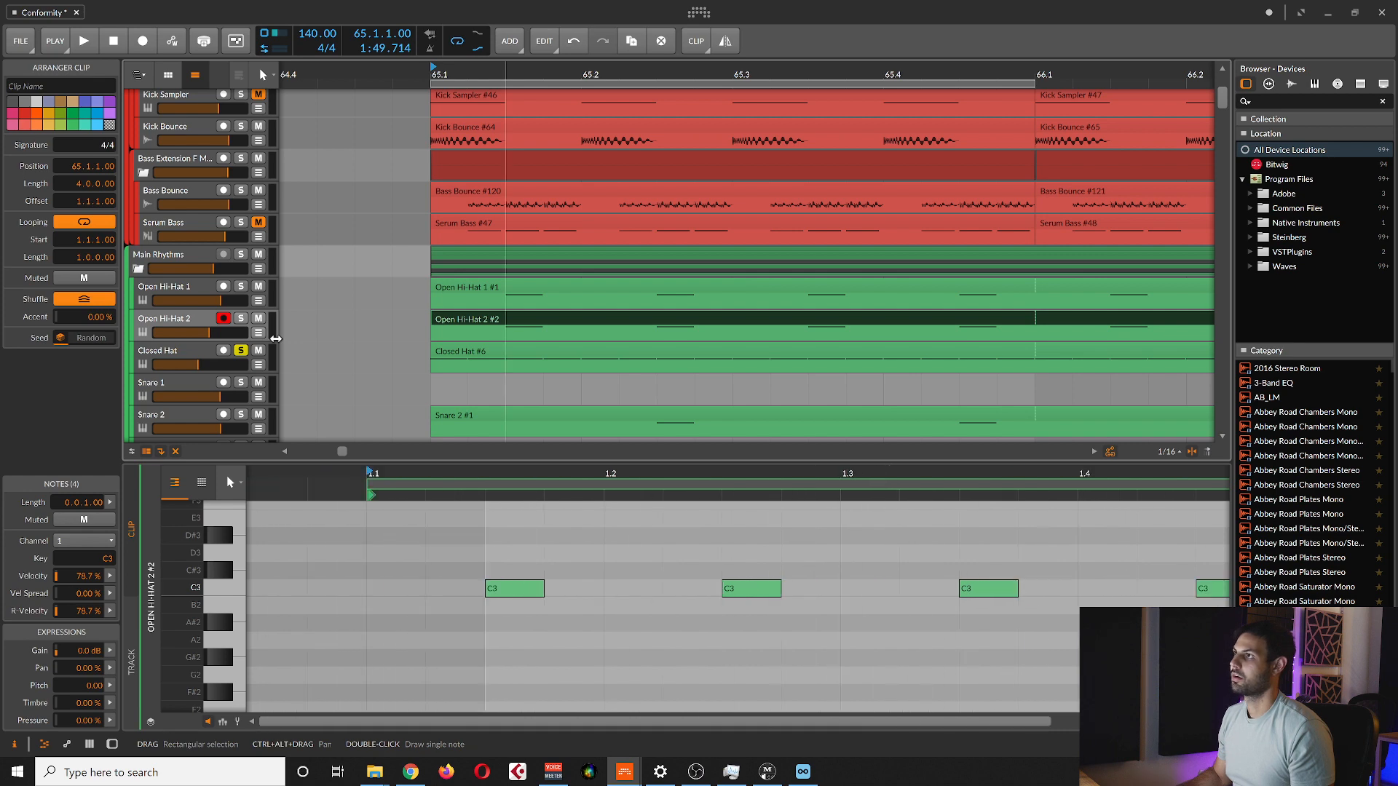
Bring back the Closed Hat devices, expand the Sampler's Note chain to show Note Velocity, and play the soloed track briefly.
{"action": "left_click", "coordinate": [182, 357]}
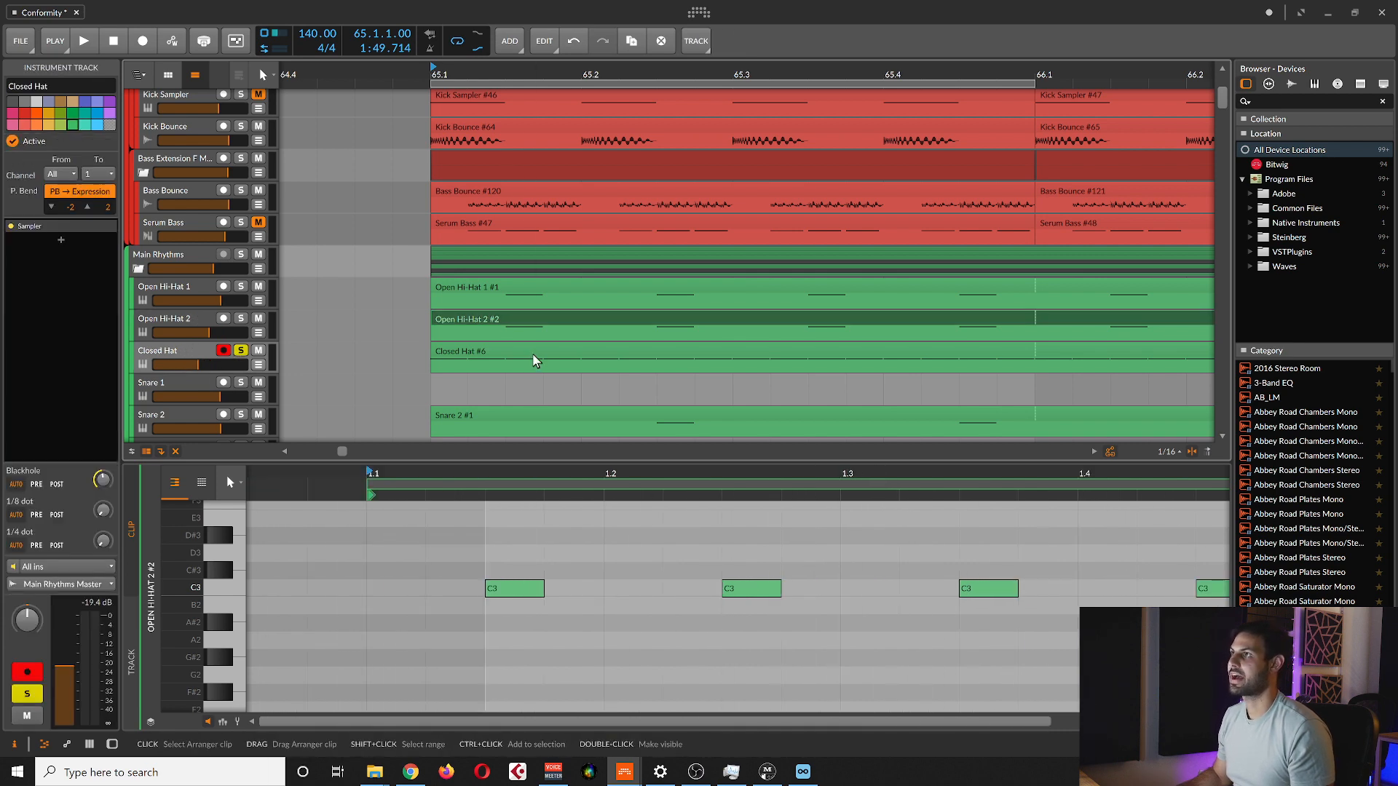
{"action": "key", "text": "d"}
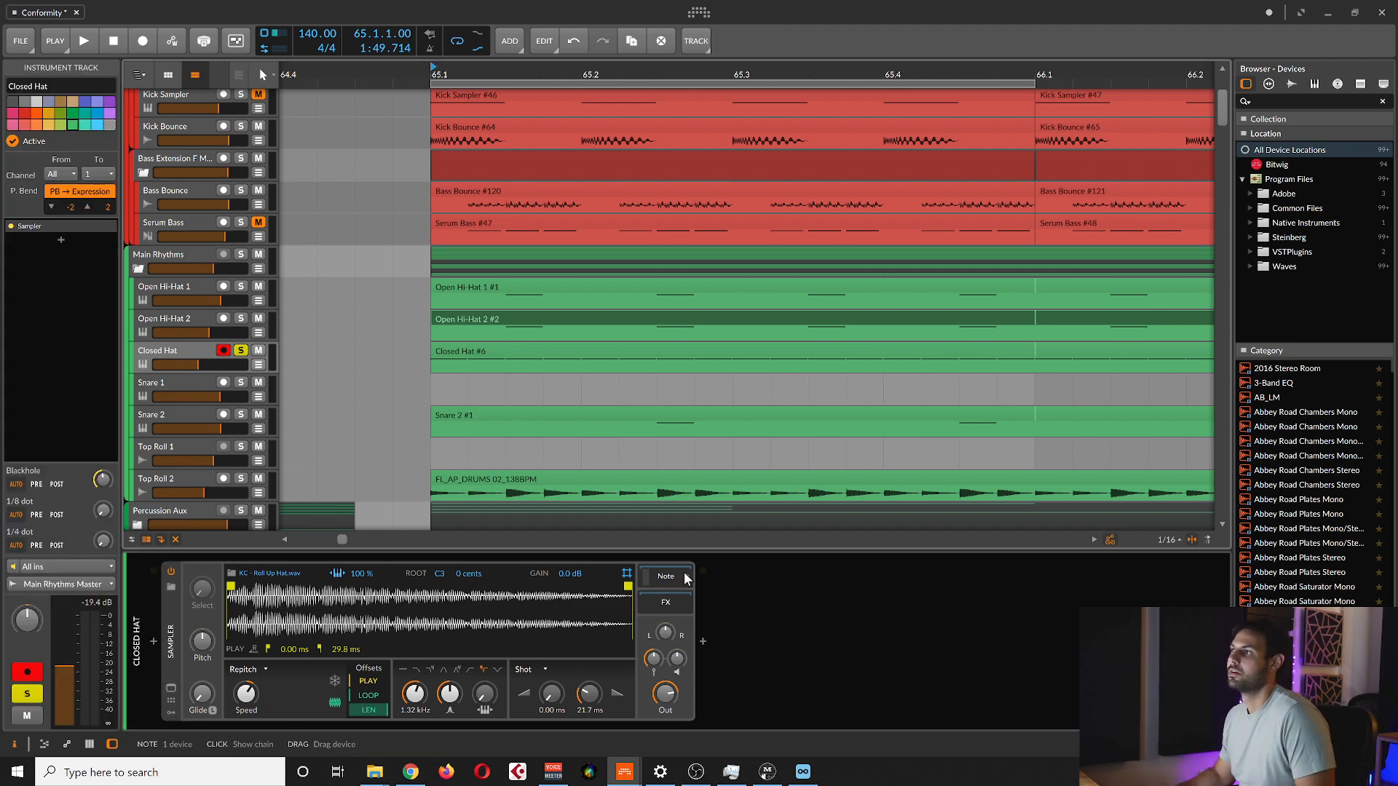
{"action": "left_click", "coordinate": [687, 575]}
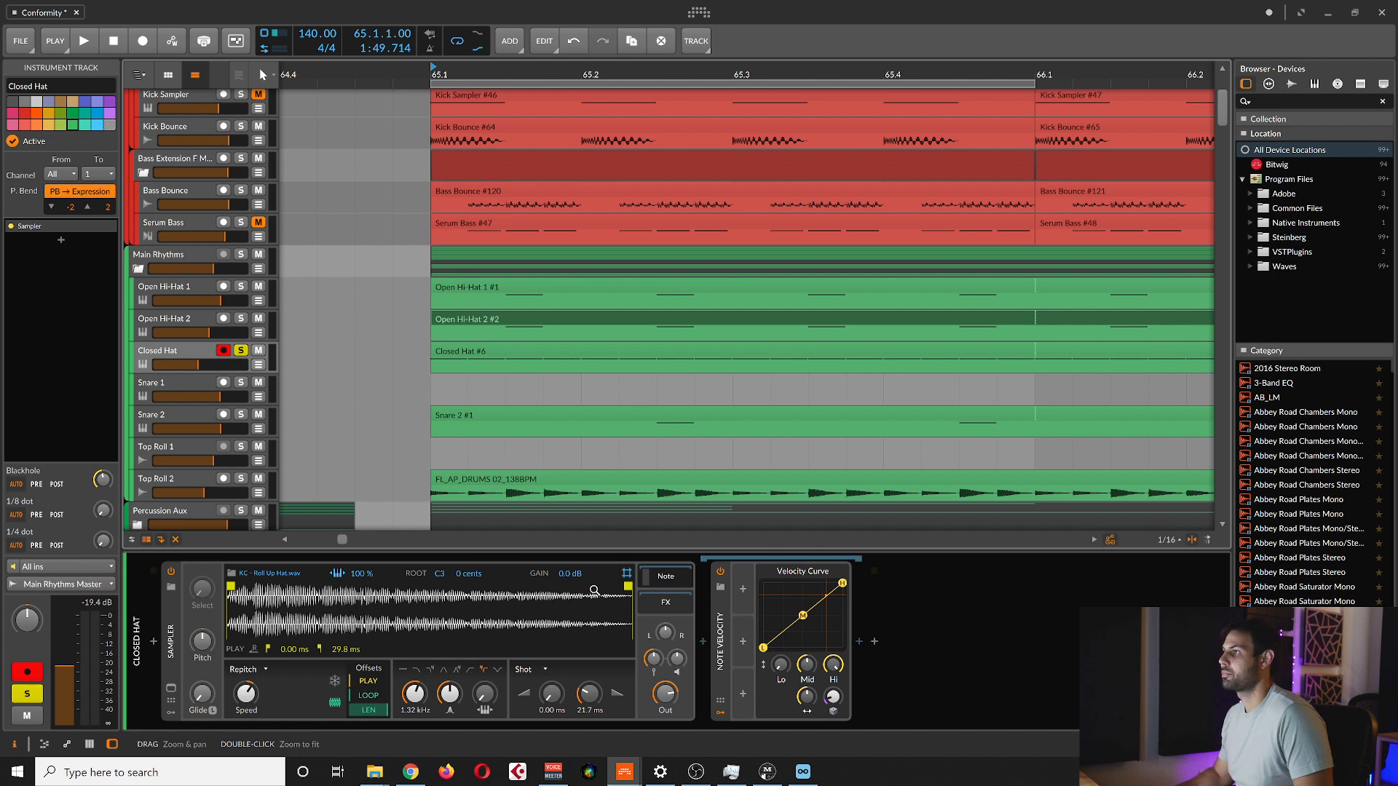
{"action": "left_click", "coordinate": [687, 573]}
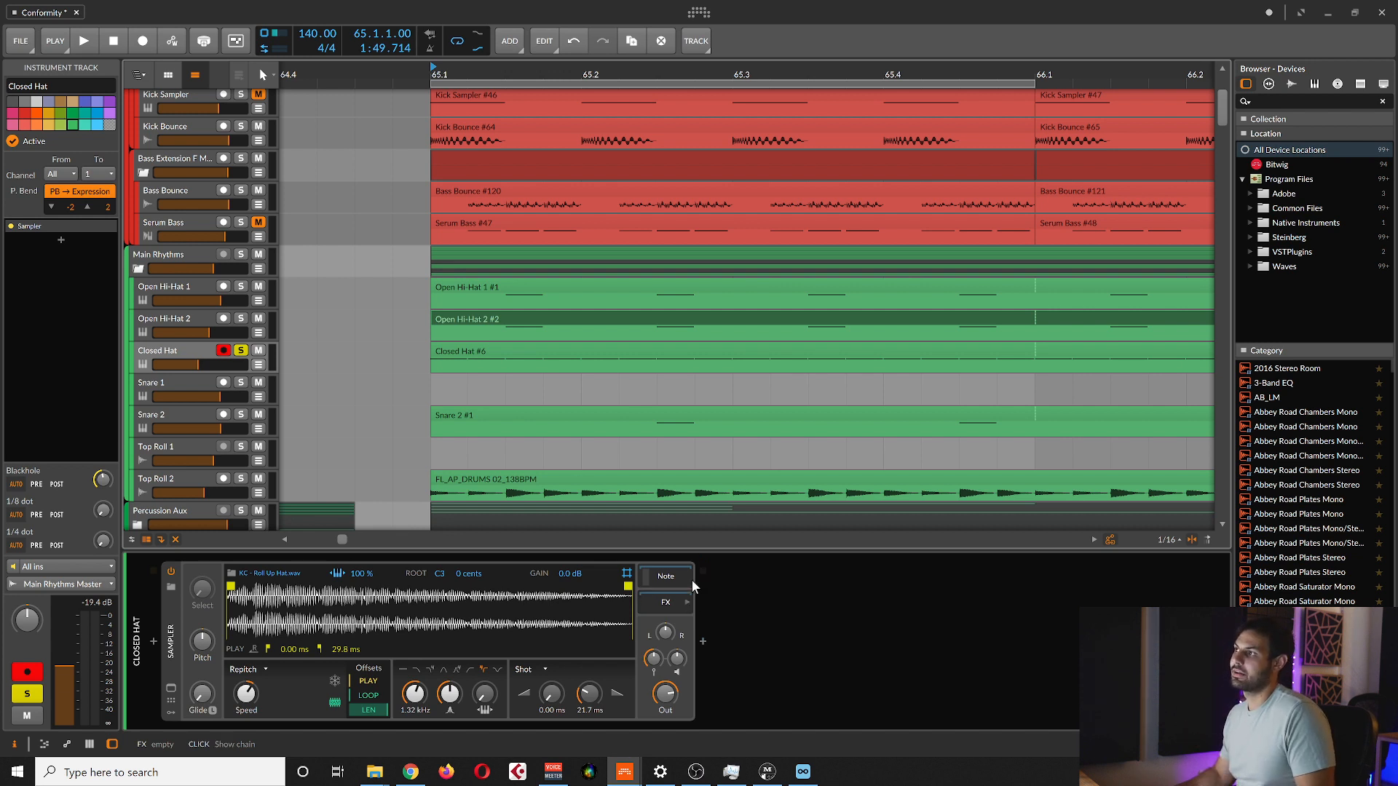
{"action": "left_click", "coordinate": [689, 575]}
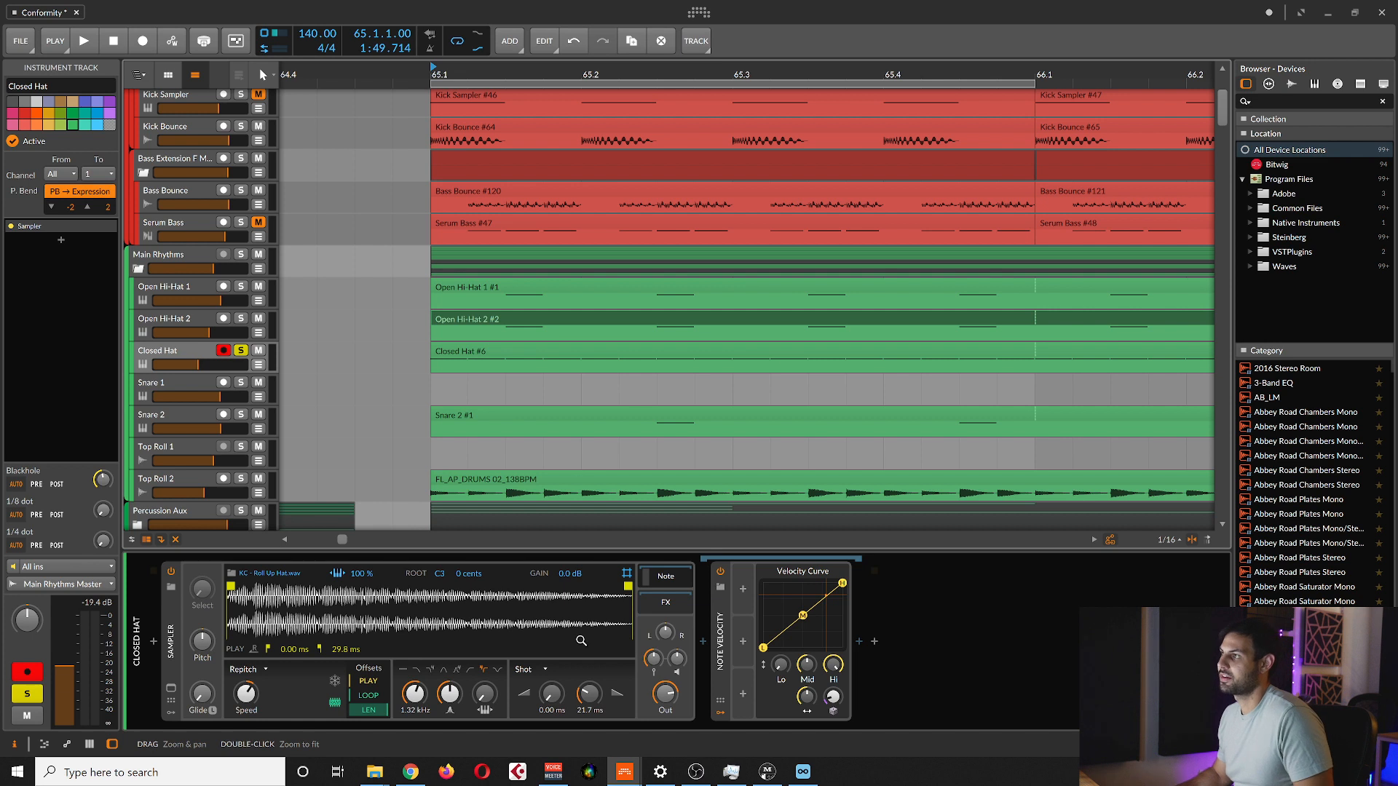
{"action": "left_click", "coordinate": [725, 618]}
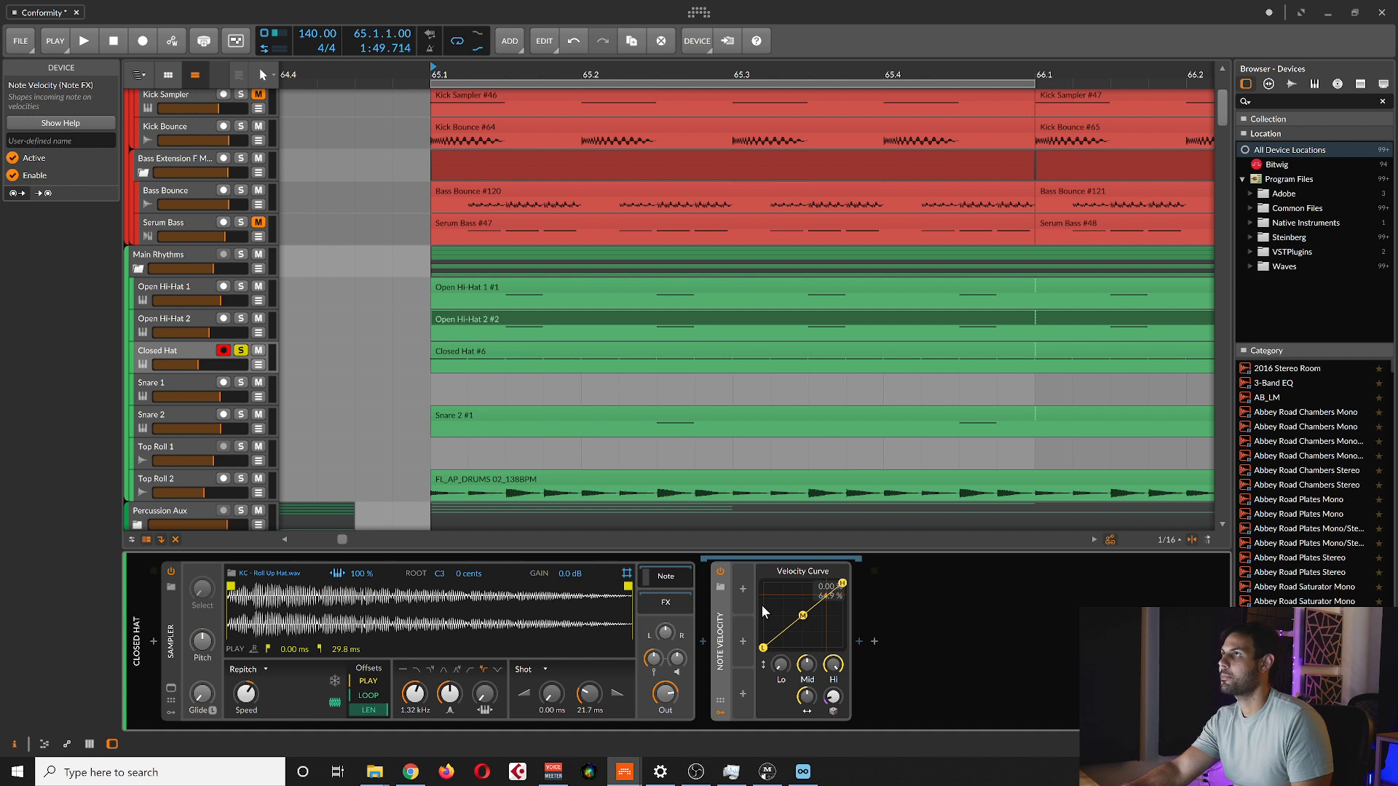
{"action": "key", "text": "space"}
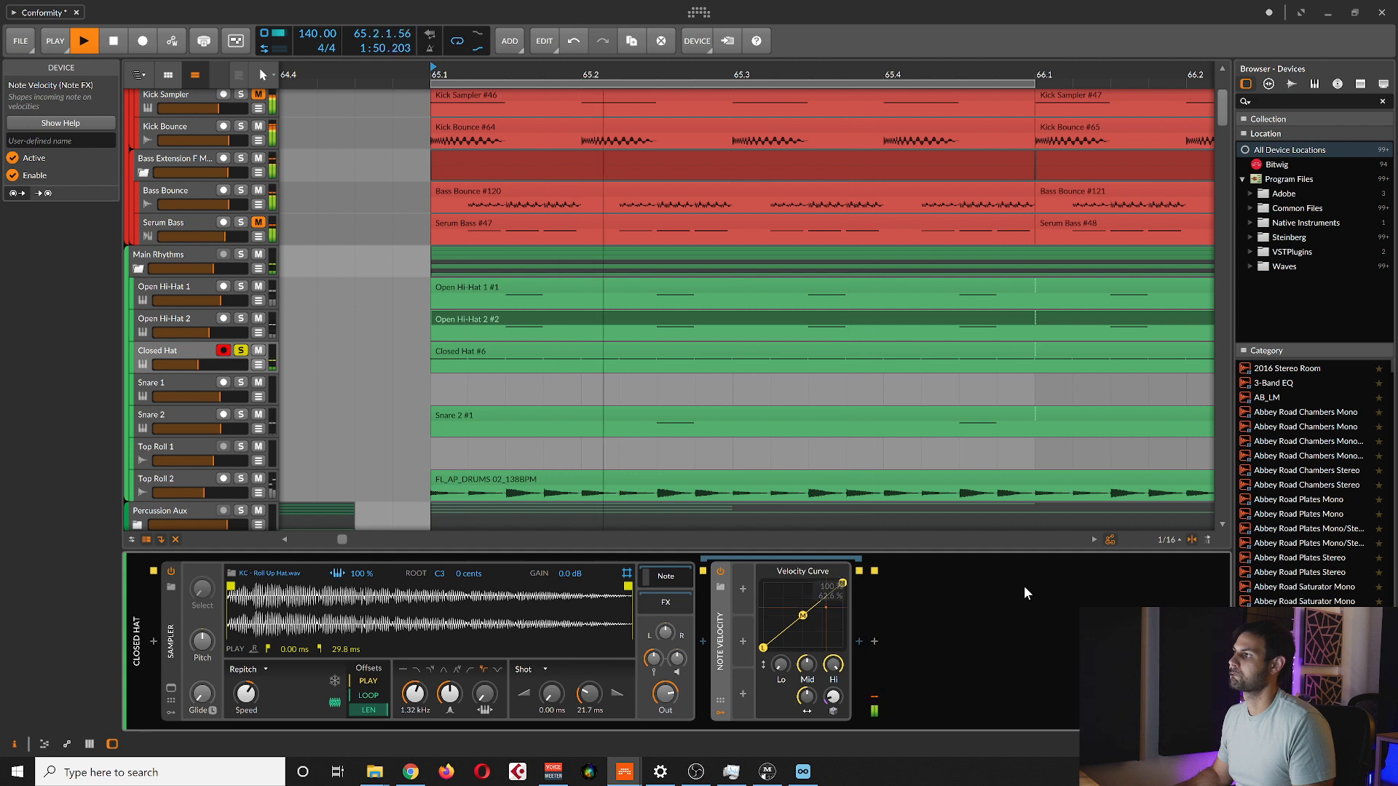
{"action": "key", "text": "space"}
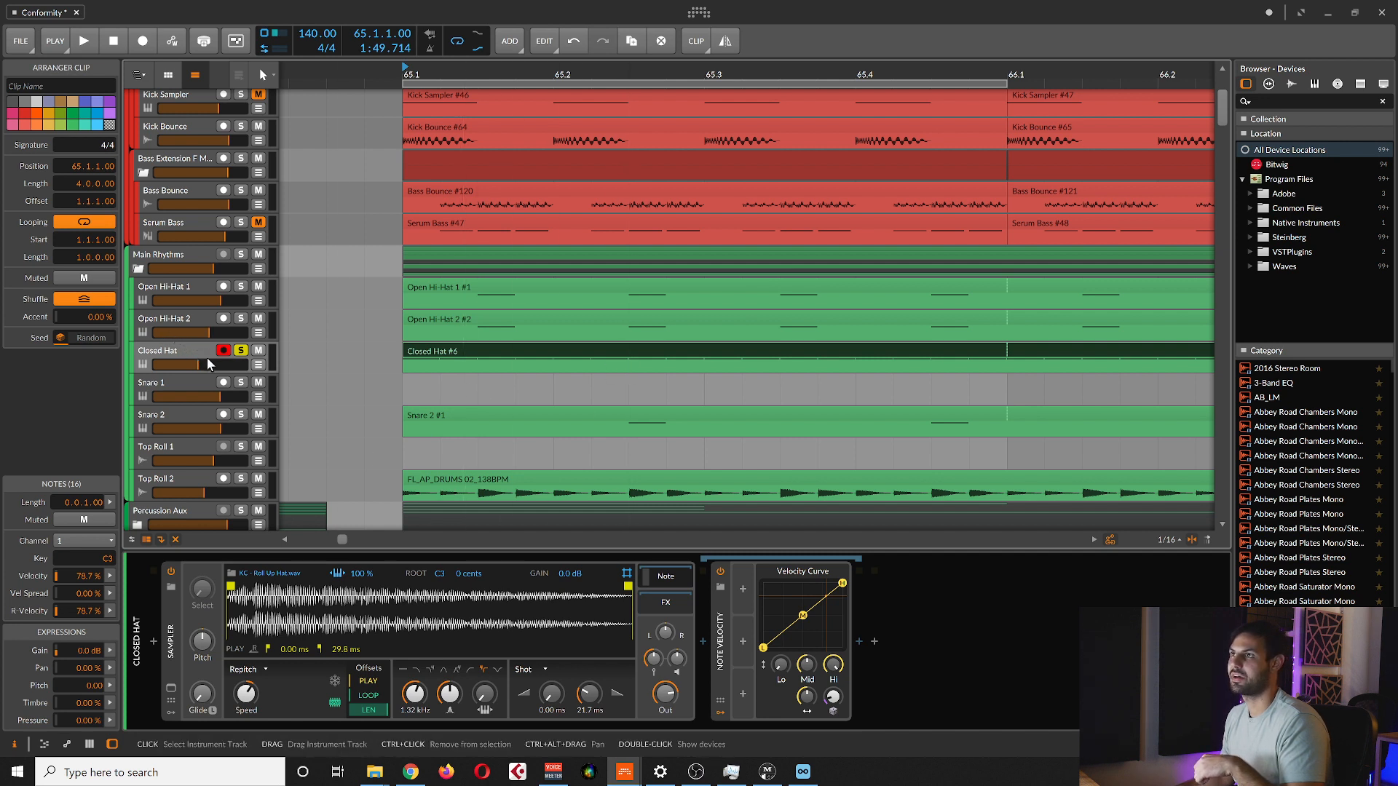
Select the Open Hi-Hat 2 #2, Open Hi-Hat 1 #1 and Closed Hat #6 clips in turn to compare their patterns.
{"action": "left_click", "coordinate": [501, 320]}
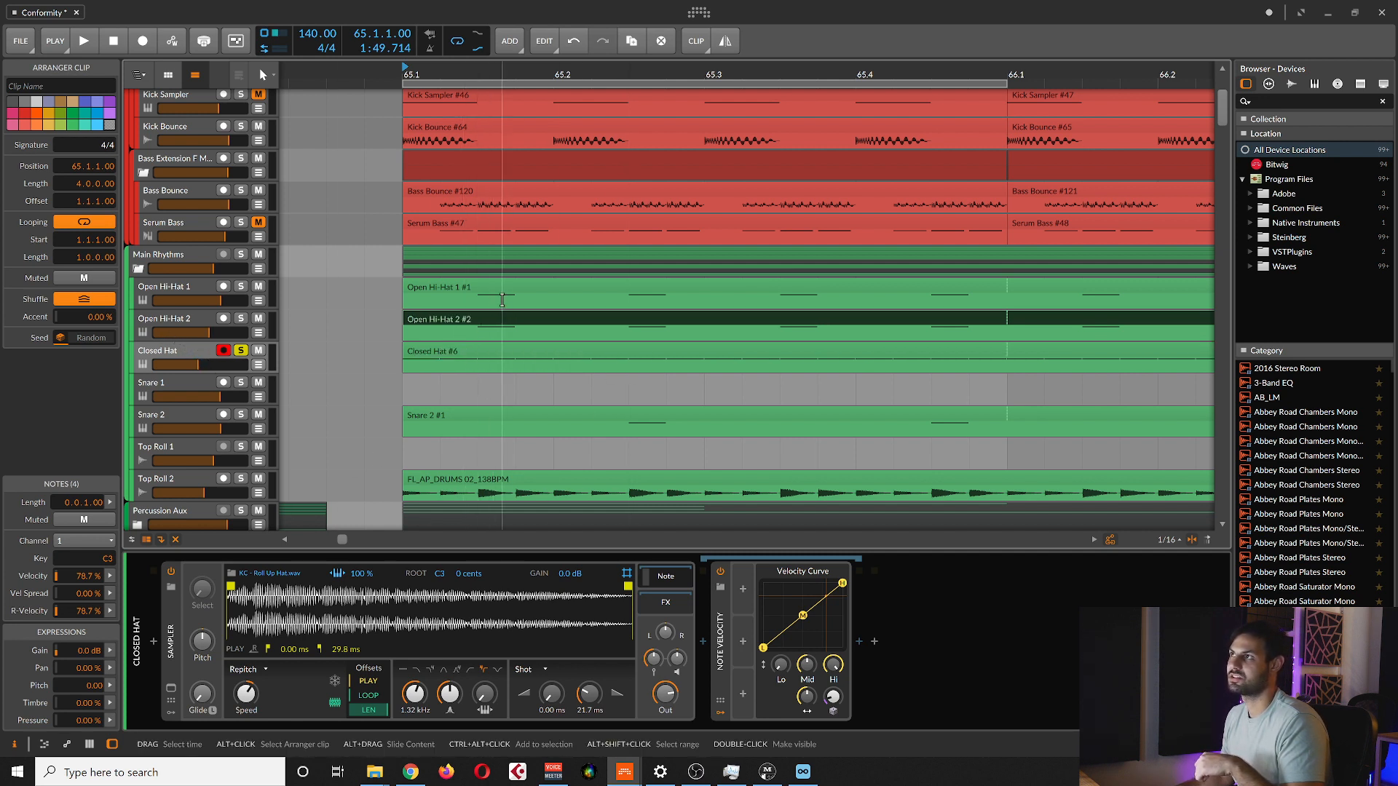
{"action": "left_click", "coordinate": [502, 300]}
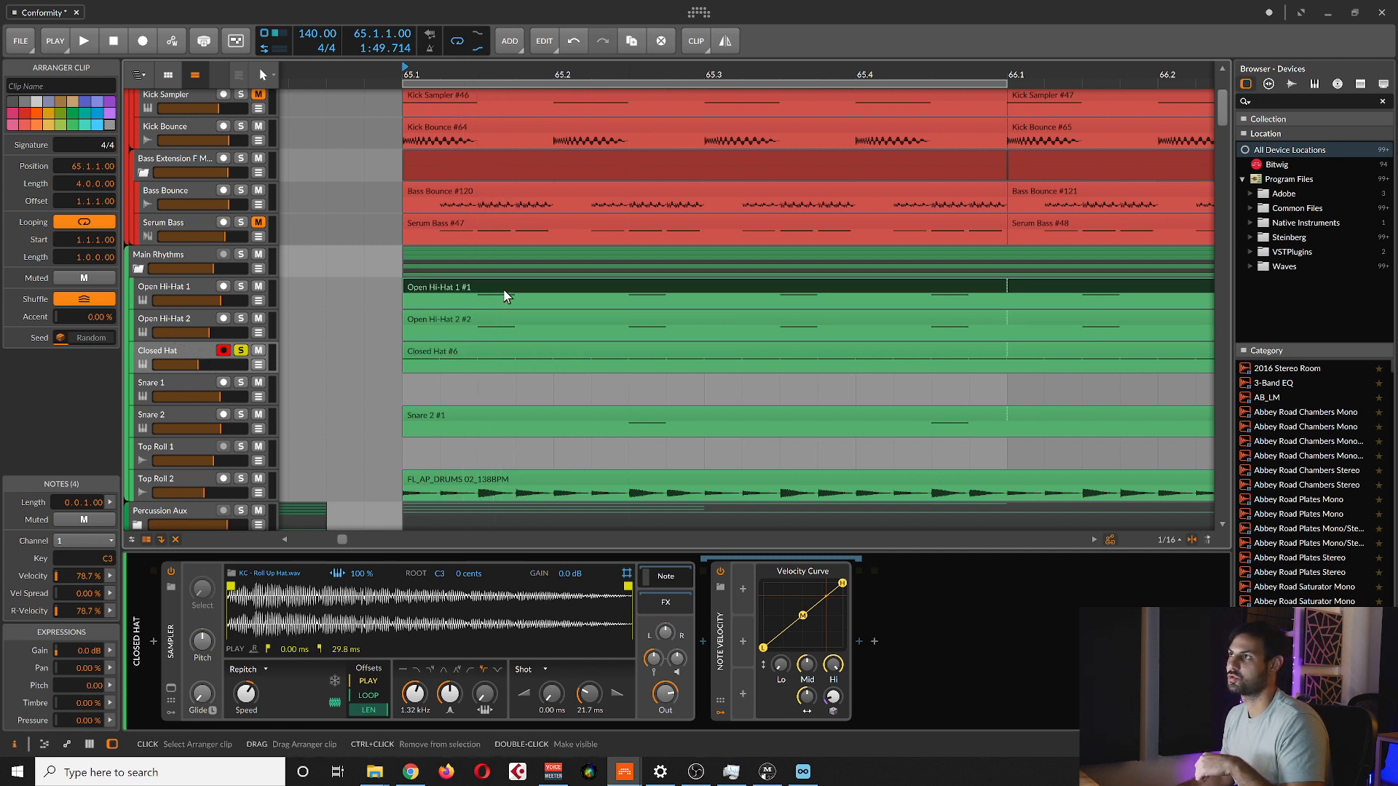
{"action": "left_click", "coordinate": [507, 357]}
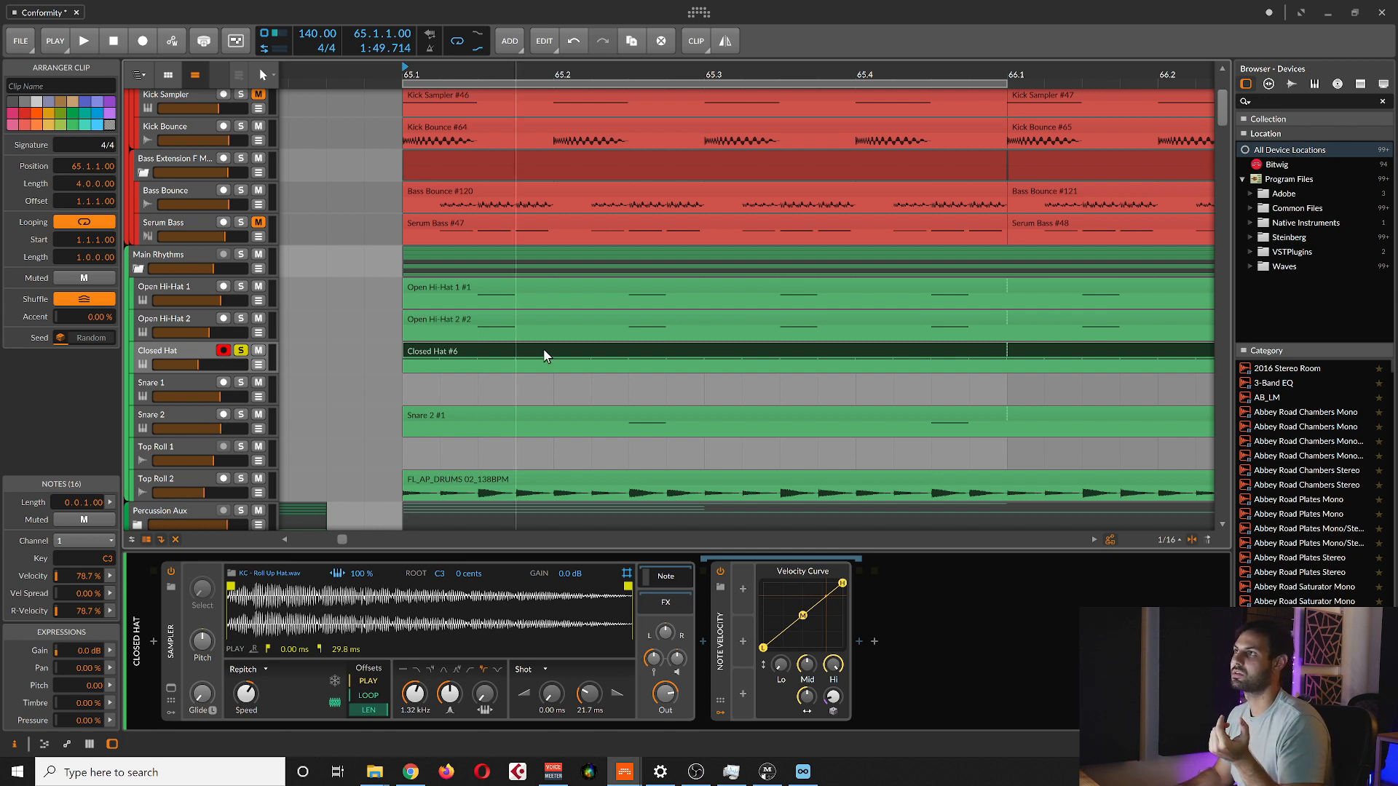
{"action": "left_click", "coordinate": [424, 657]}
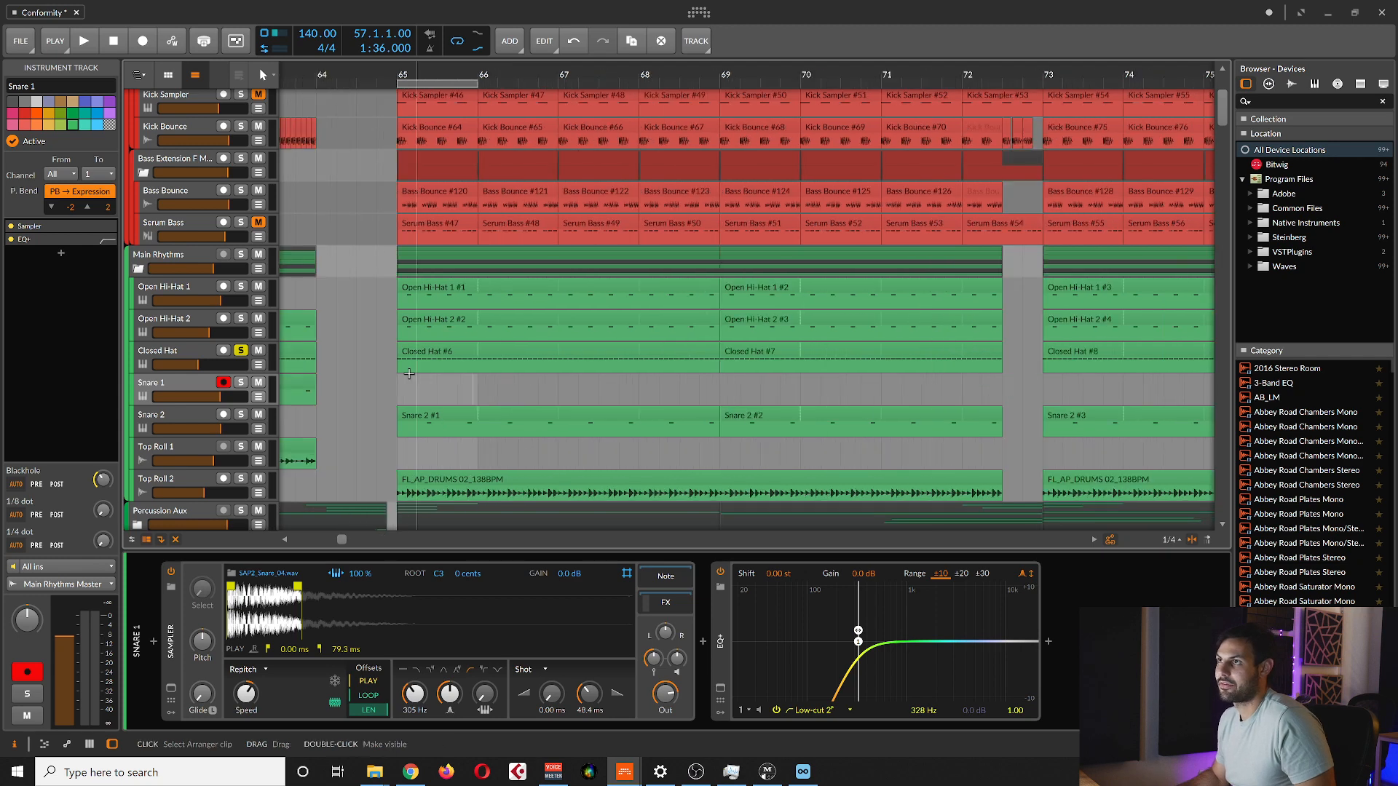
Examine where the snare, hi-hat and top roll clips sit across the arrangement, and bring up the Open Hi-Hat 1 devices at bar 65.
{"action": "scroll", "coordinate": [398, 390], "scroll_direction": "left", "scroll_amount": 5}
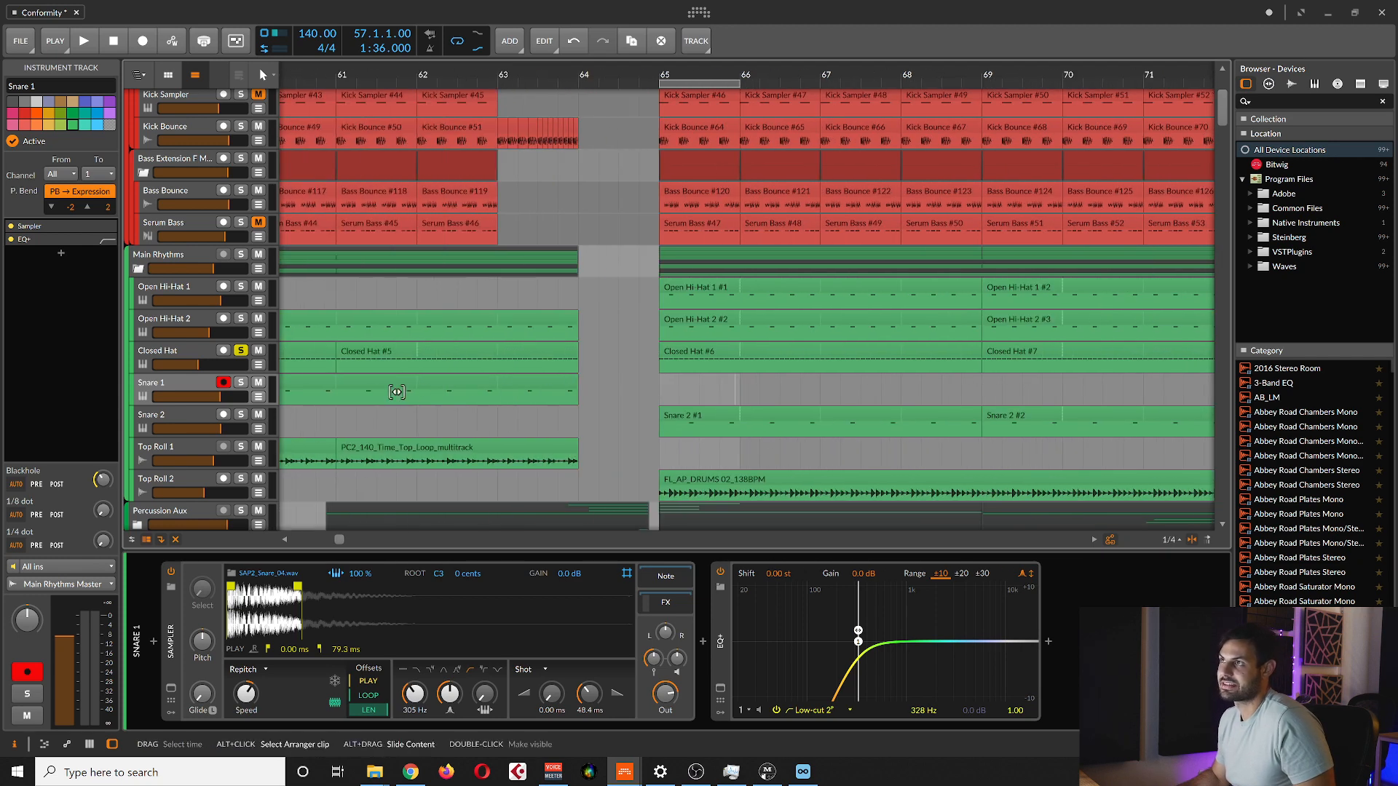
{"action": "scroll", "coordinate": [601, 385], "scroll_direction": "left", "scroll_amount": 3}
{"action": "scroll", "coordinate": [602, 385], "scroll_direction": "down", "scroll_amount": 2}
{"action": "scroll", "coordinate": [602, 385], "scroll_direction": "left", "scroll_amount": 1}
{"action": "scroll", "coordinate": [705, 393], "scroll_direction": "up", "scroll_amount": 4}
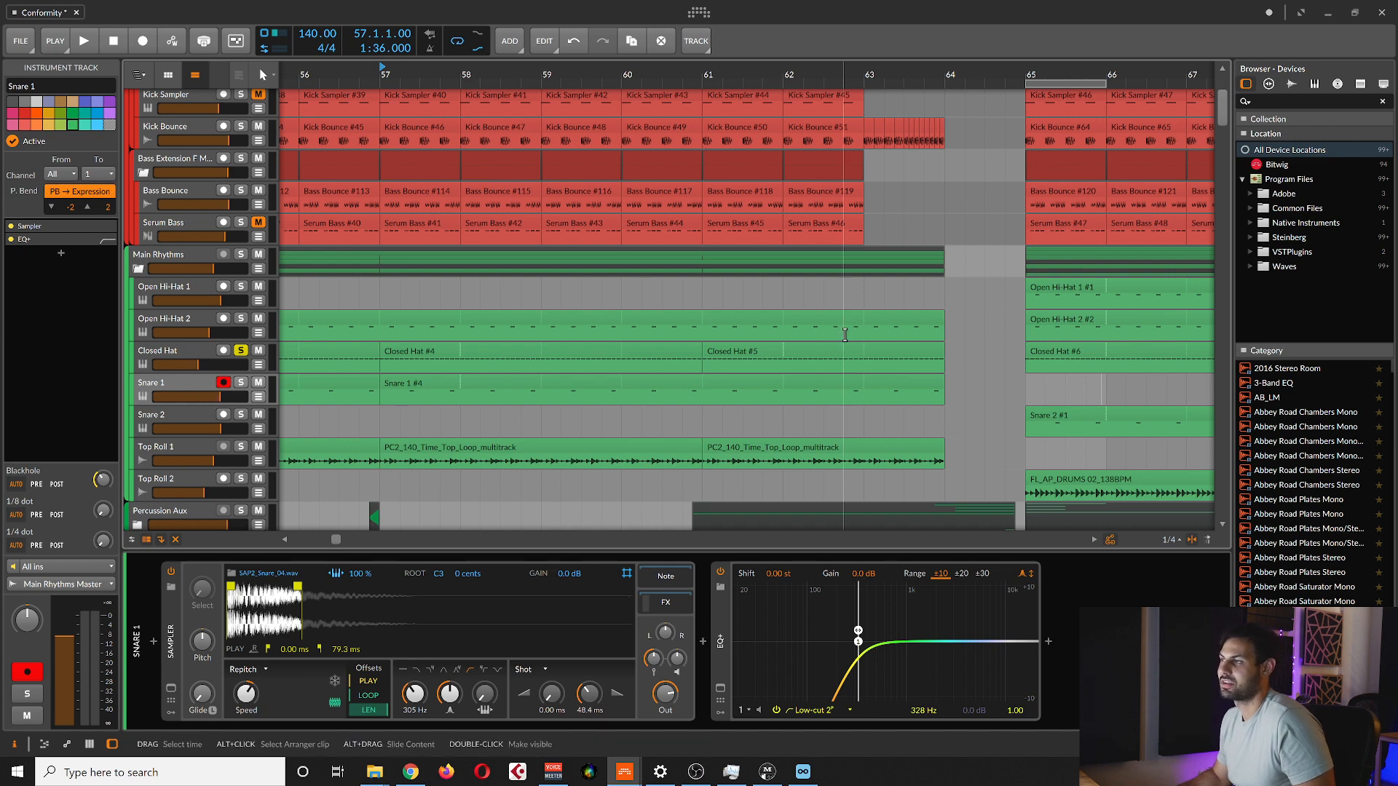
{"action": "scroll", "coordinate": [906, 347], "scroll_direction": "down", "scroll_amount": 6}
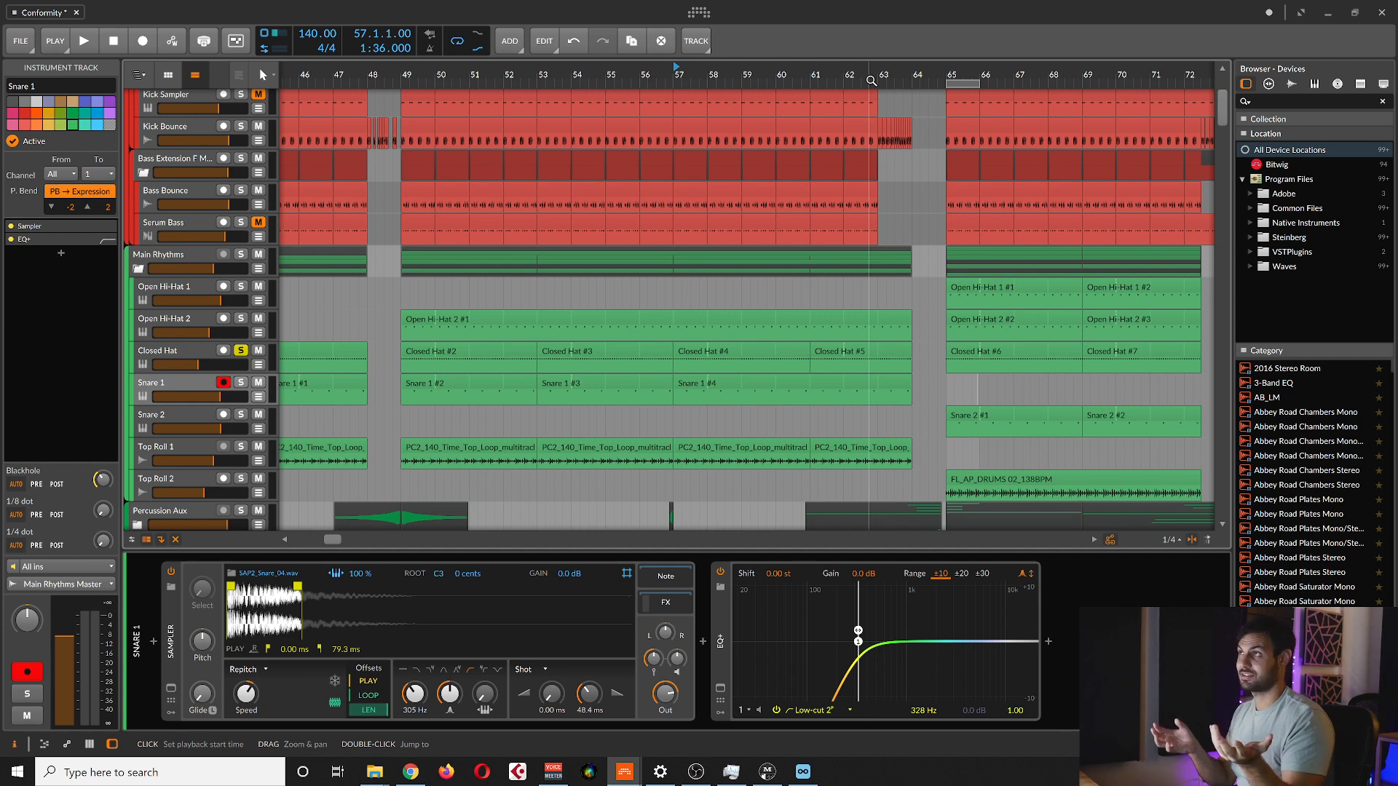
{"action": "left_click_drag", "start_coordinate": [871, 80], "coordinate": [819, 207]}
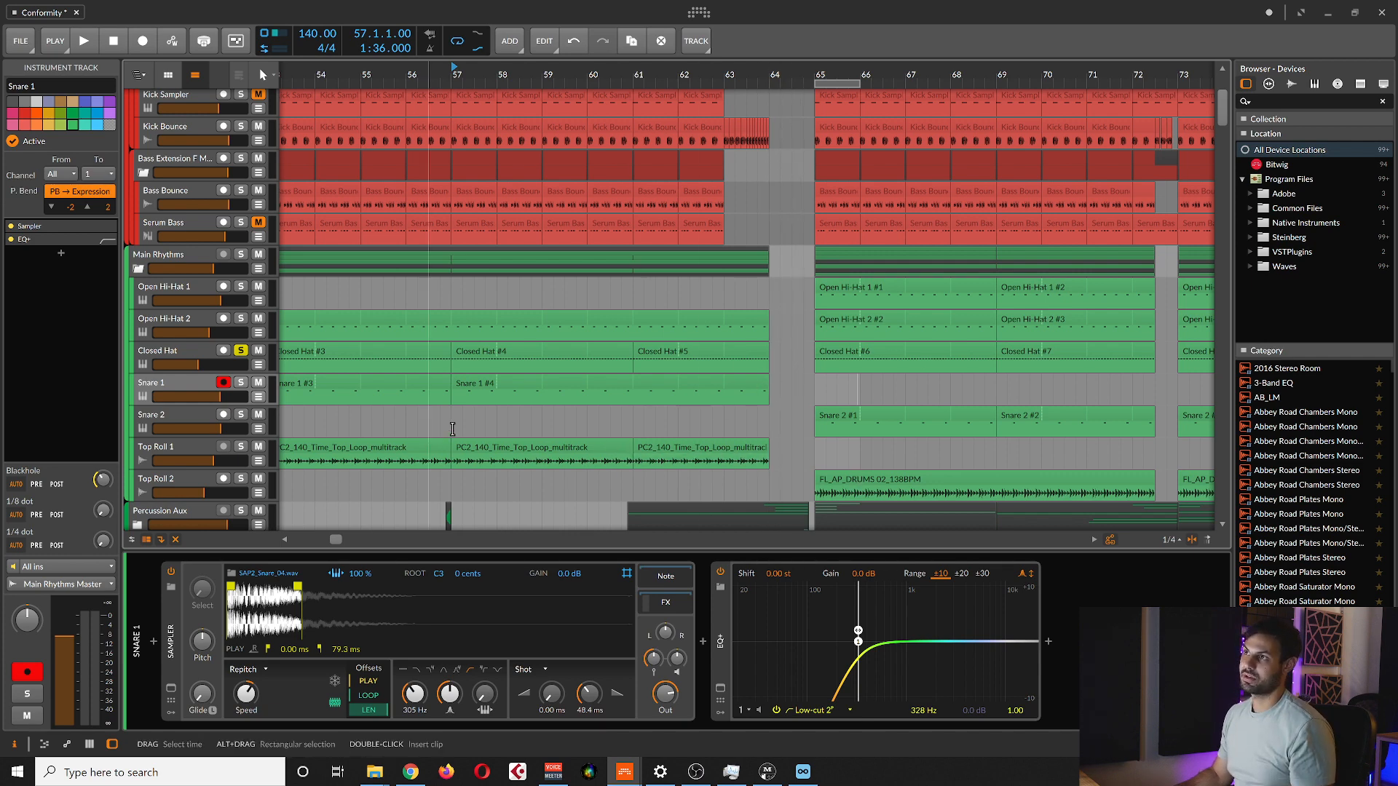
{"action": "scroll", "coordinate": [623, 381], "scroll_direction": "down", "scroll_amount": 4}
{"action": "scroll", "coordinate": [705, 477], "scroll_direction": "right", "scroll_amount": 3}
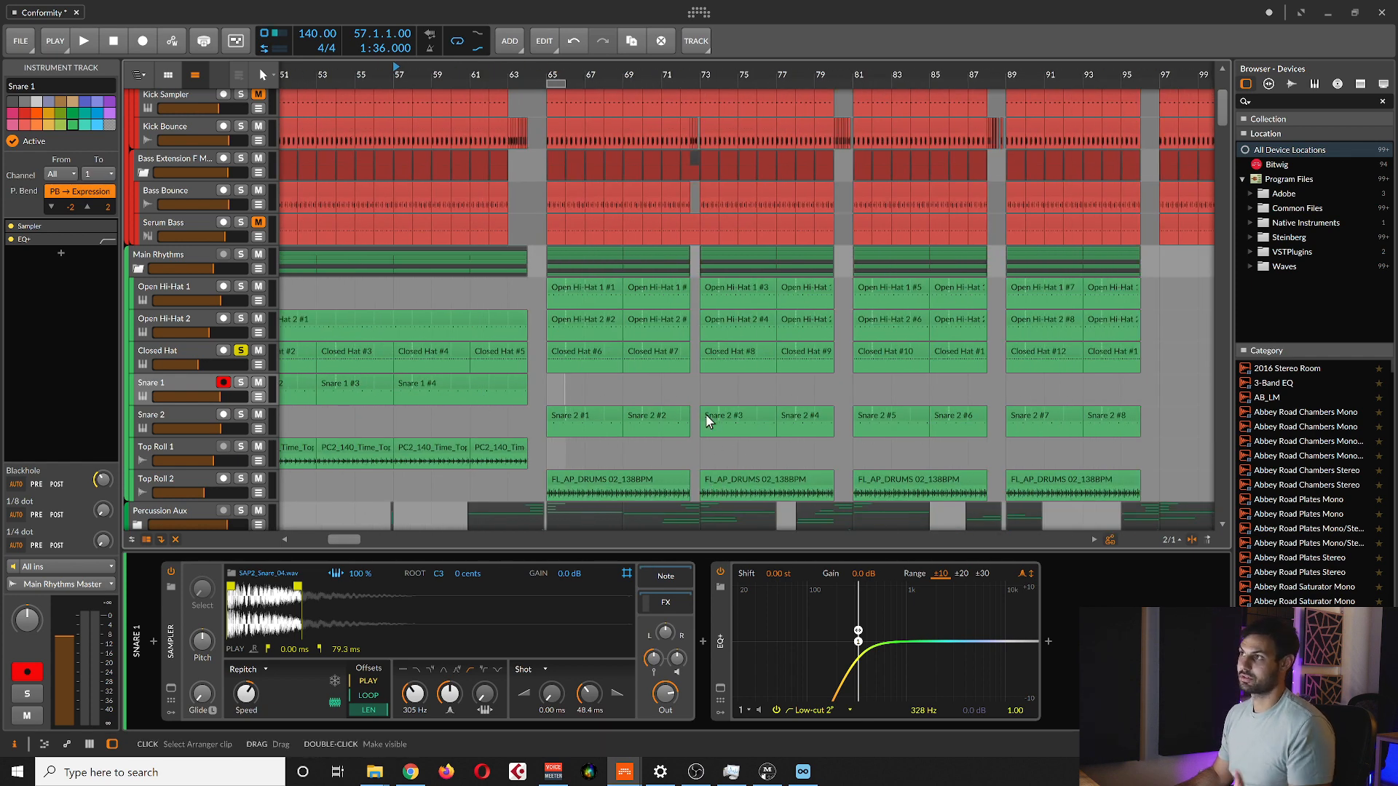
{"action": "scroll", "coordinate": [600, 327], "scroll_direction": "up", "scroll_amount": 4}
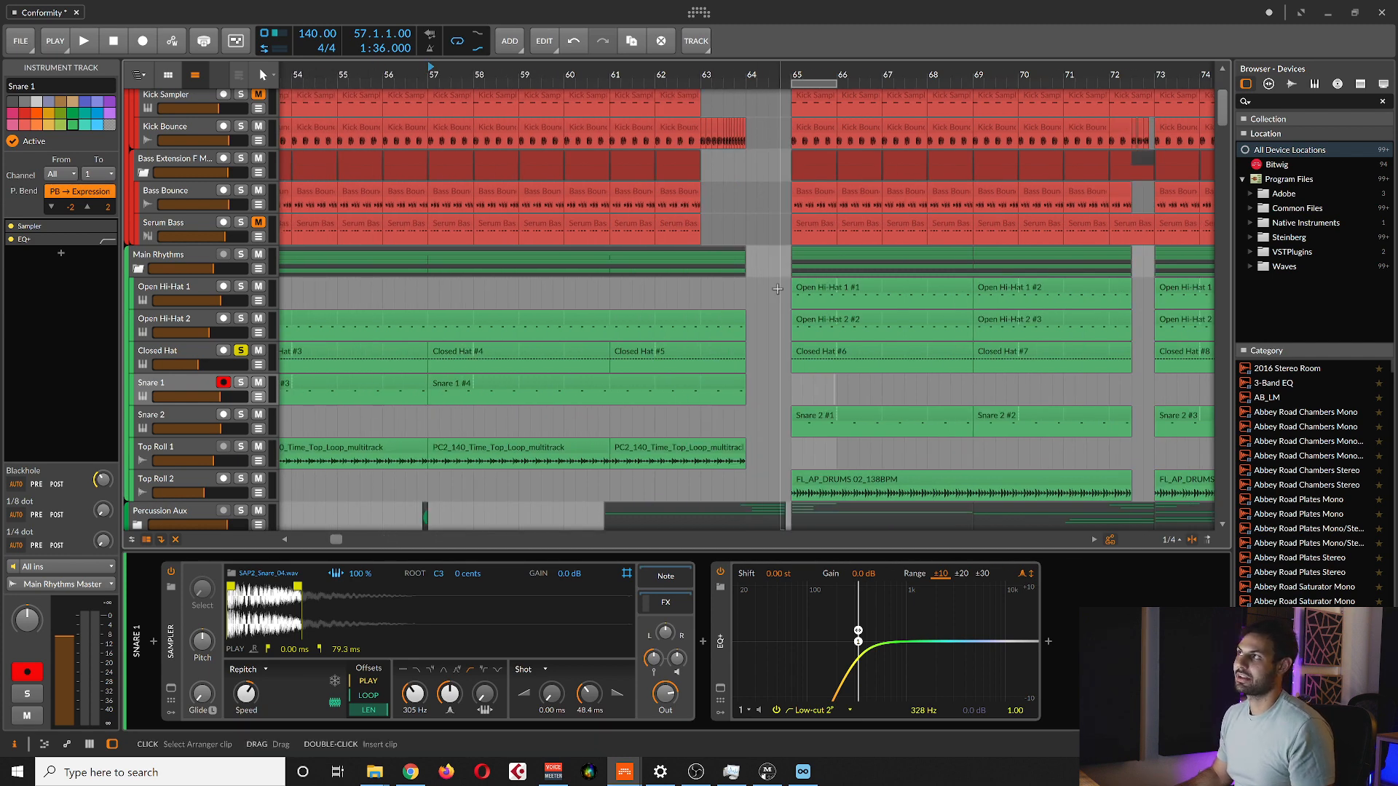
{"action": "scroll", "coordinate": [791, 299], "scroll_direction": "down", "scroll_amount": 6}
{"action": "left_click", "coordinate": [797, 290]}
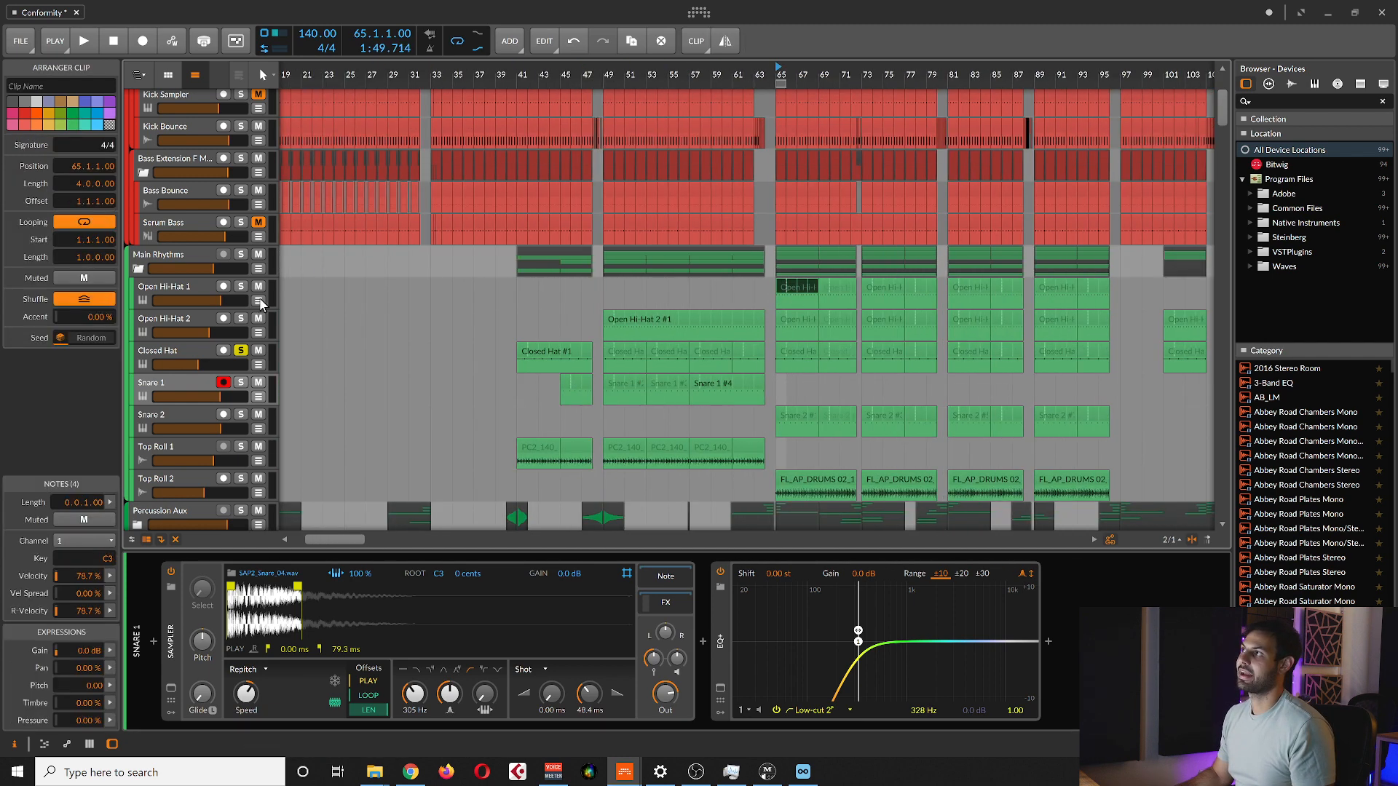
{"action": "scroll", "coordinate": [804, 353], "scroll_direction": "up", "scroll_amount": 4}
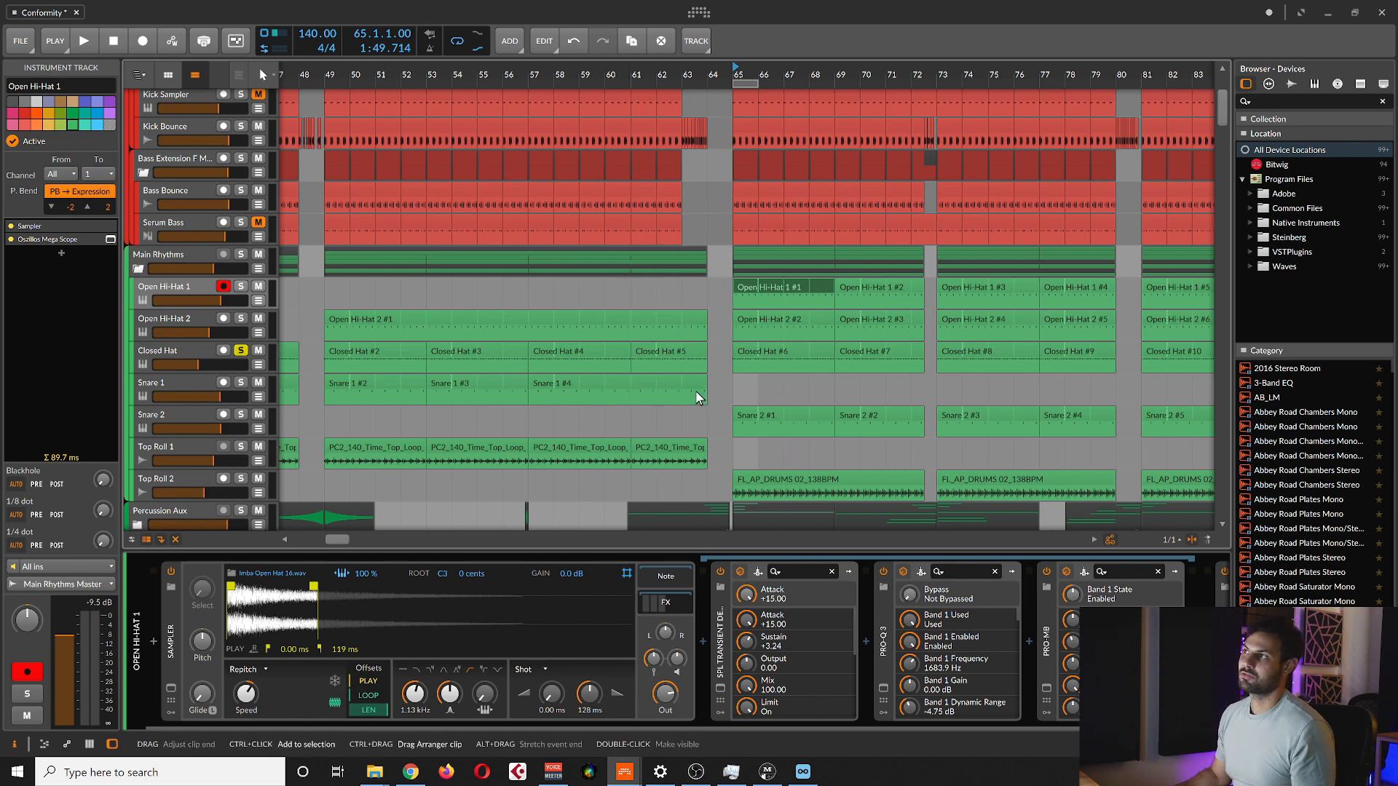
Set the playback start to 57.1.1.00 at the Snare 1 #4 clip and solo the Snare 1 track with its devices shown.
{"action": "scroll", "coordinate": [624, 393], "scroll_direction": "up", "scroll_amount": 4}
{"action": "scroll", "coordinate": [623, 392], "scroll_direction": "down", "scroll_amount": 1}
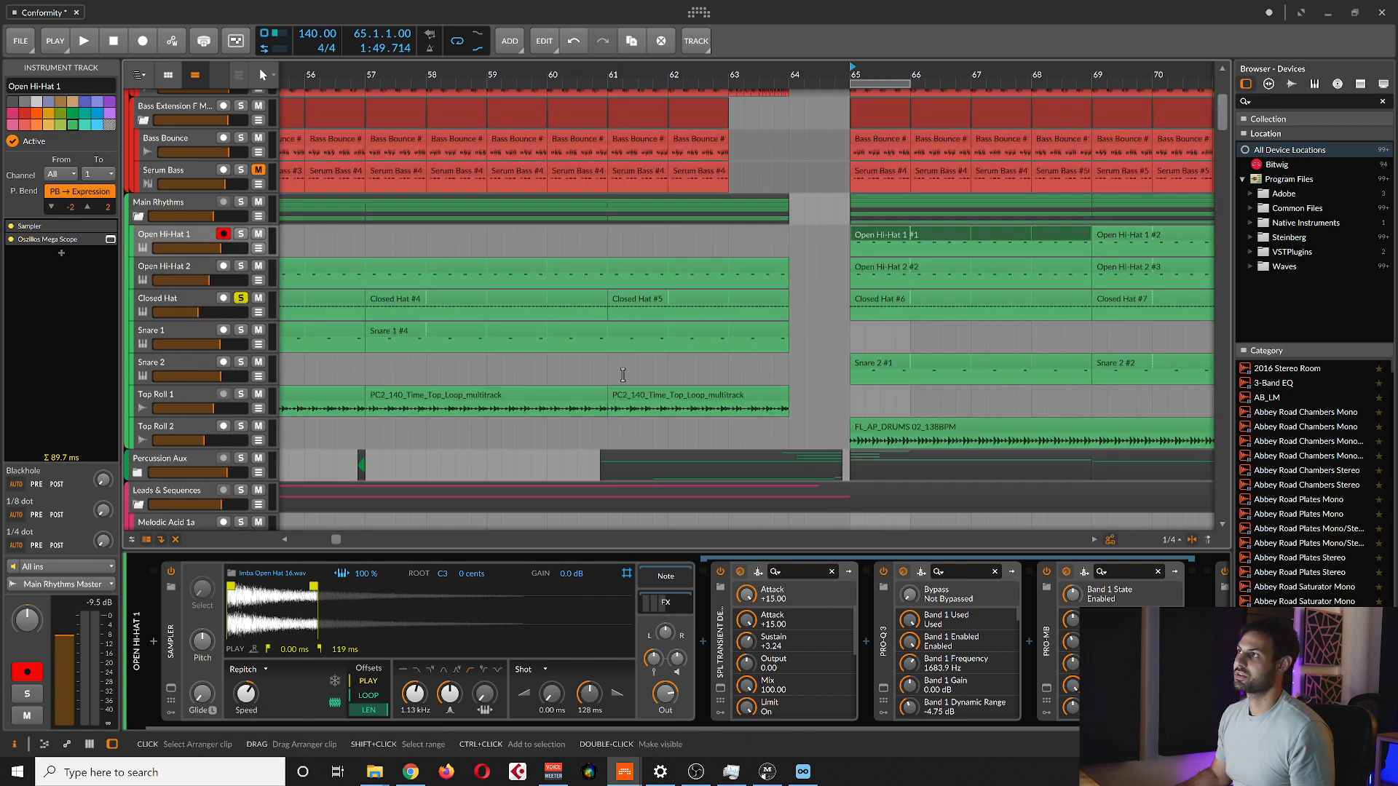
{"action": "left_click", "coordinate": [640, 335]}
{"action": "left_click", "coordinate": [198, 329]}
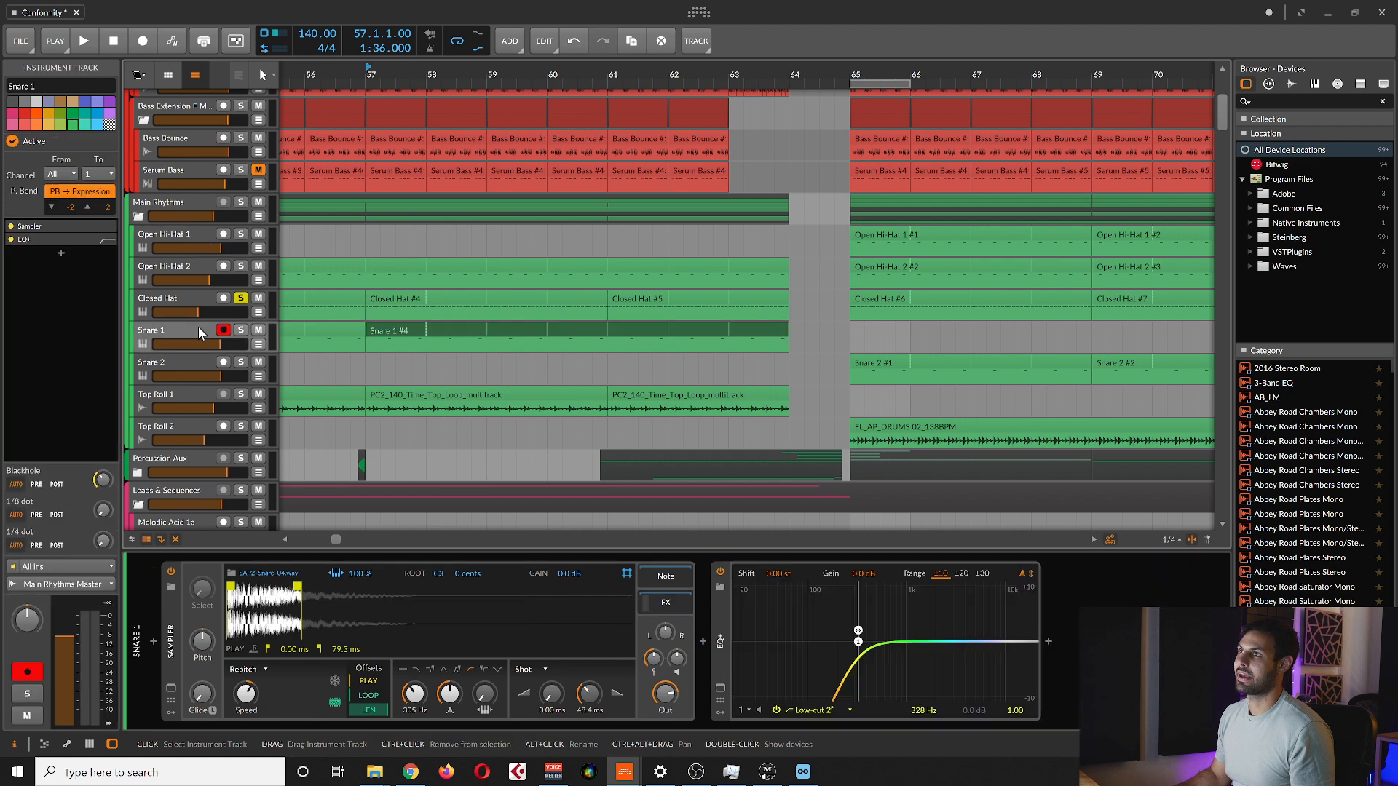
{"action": "left_click", "coordinate": [240, 330]}
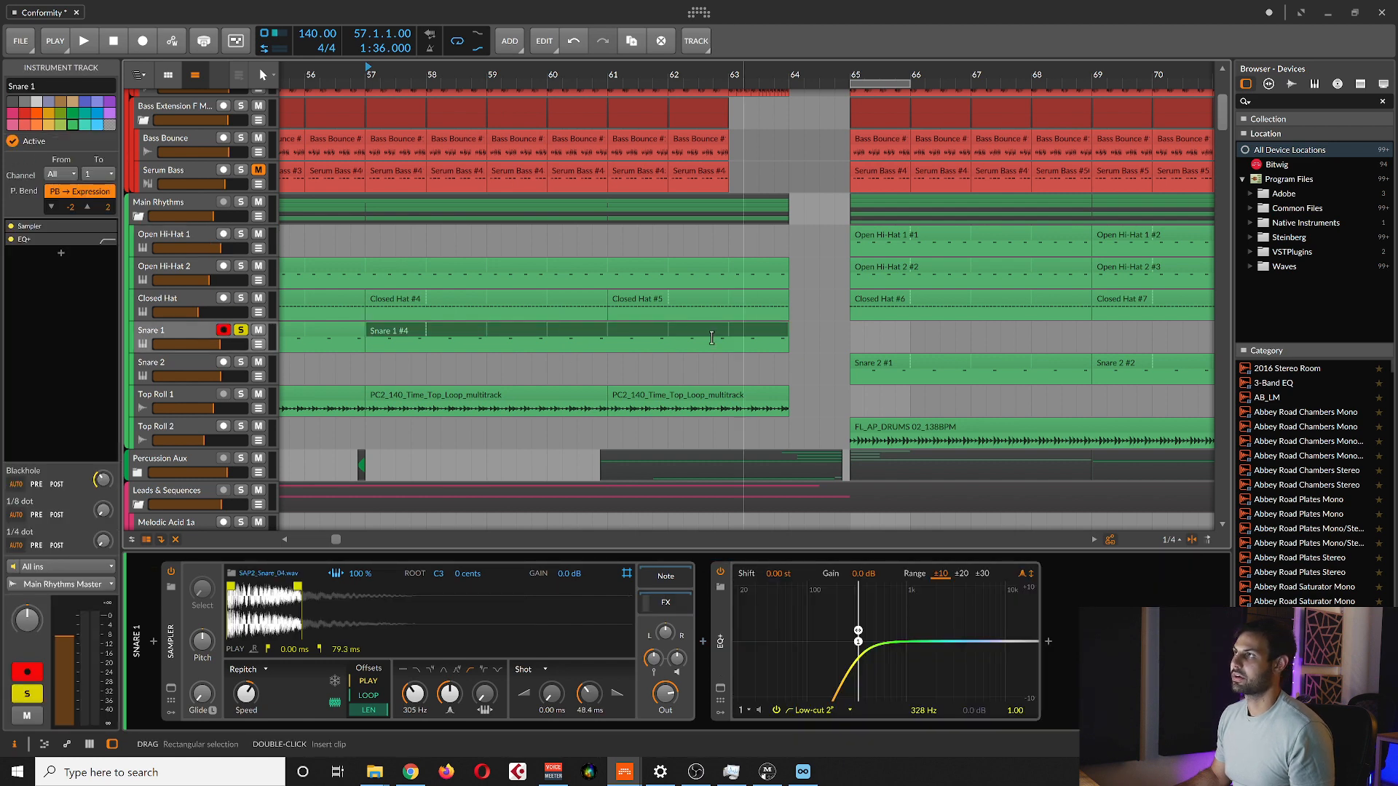
Compare Snare 1 with the other Main Rhythms tracks during playback from bar 61 by toggling the Snare 1 and group solos, and stop playback.
{"action": "scroll", "coordinate": [649, 344], "scroll_direction": "up", "scroll_amount": 3}
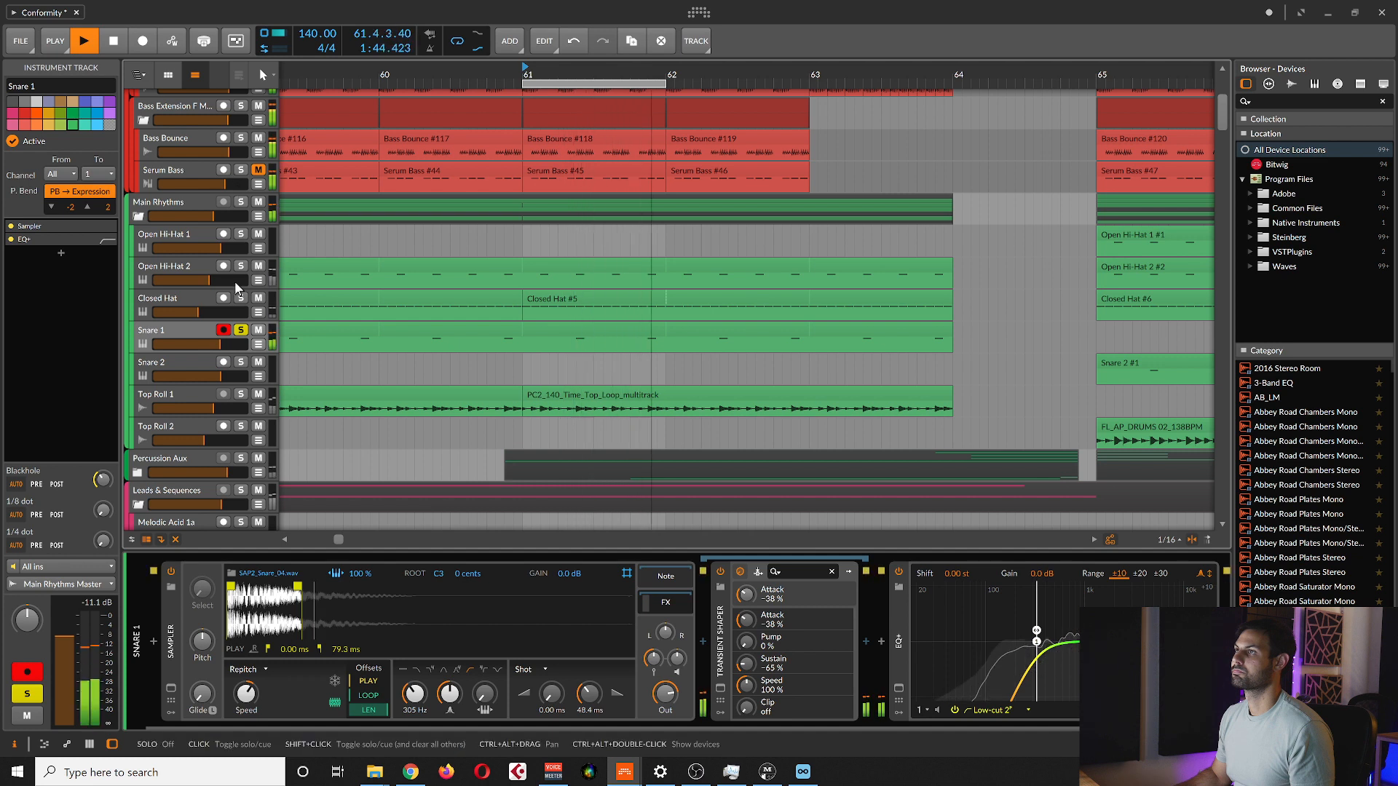
{"action": "left_click", "coordinate": [241, 328]}
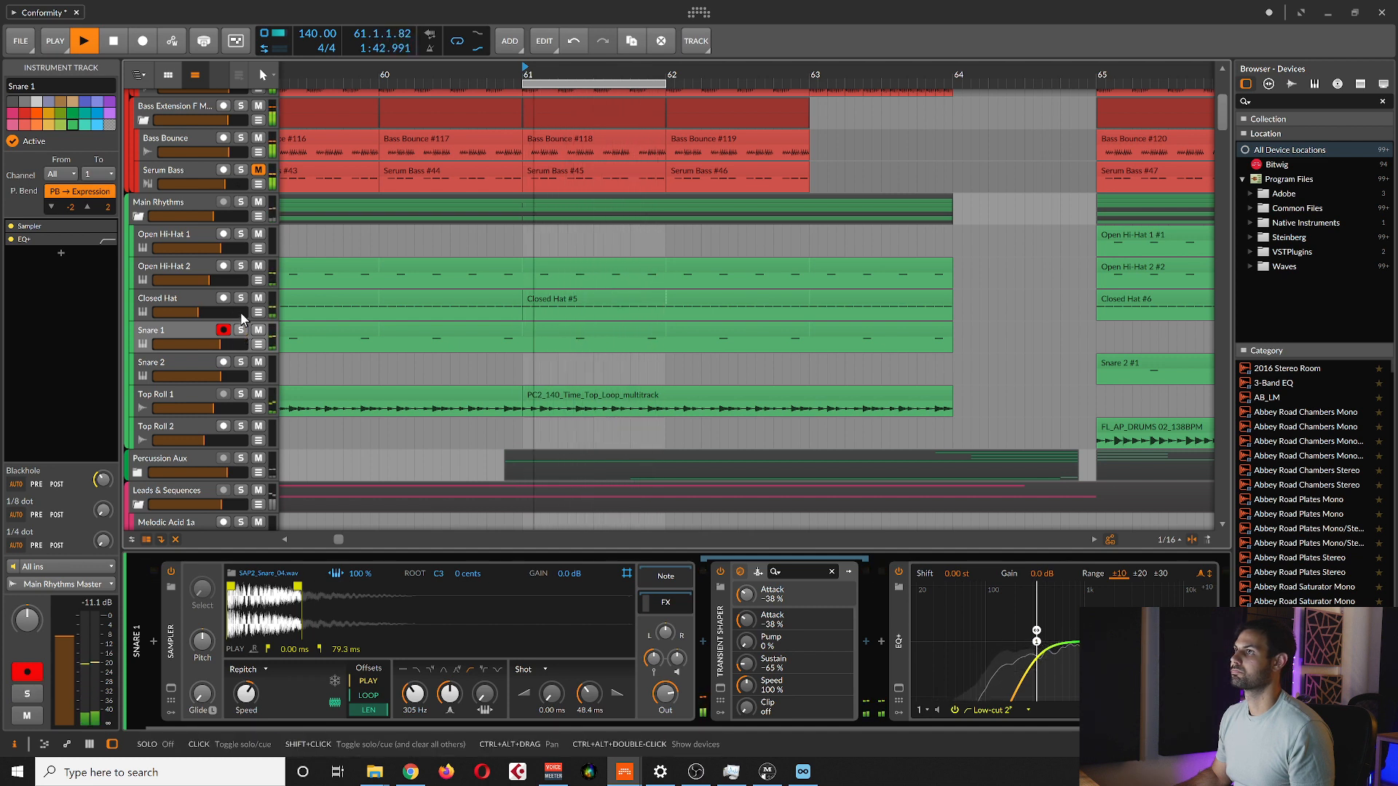
{"action": "left_click", "coordinate": [241, 202]}
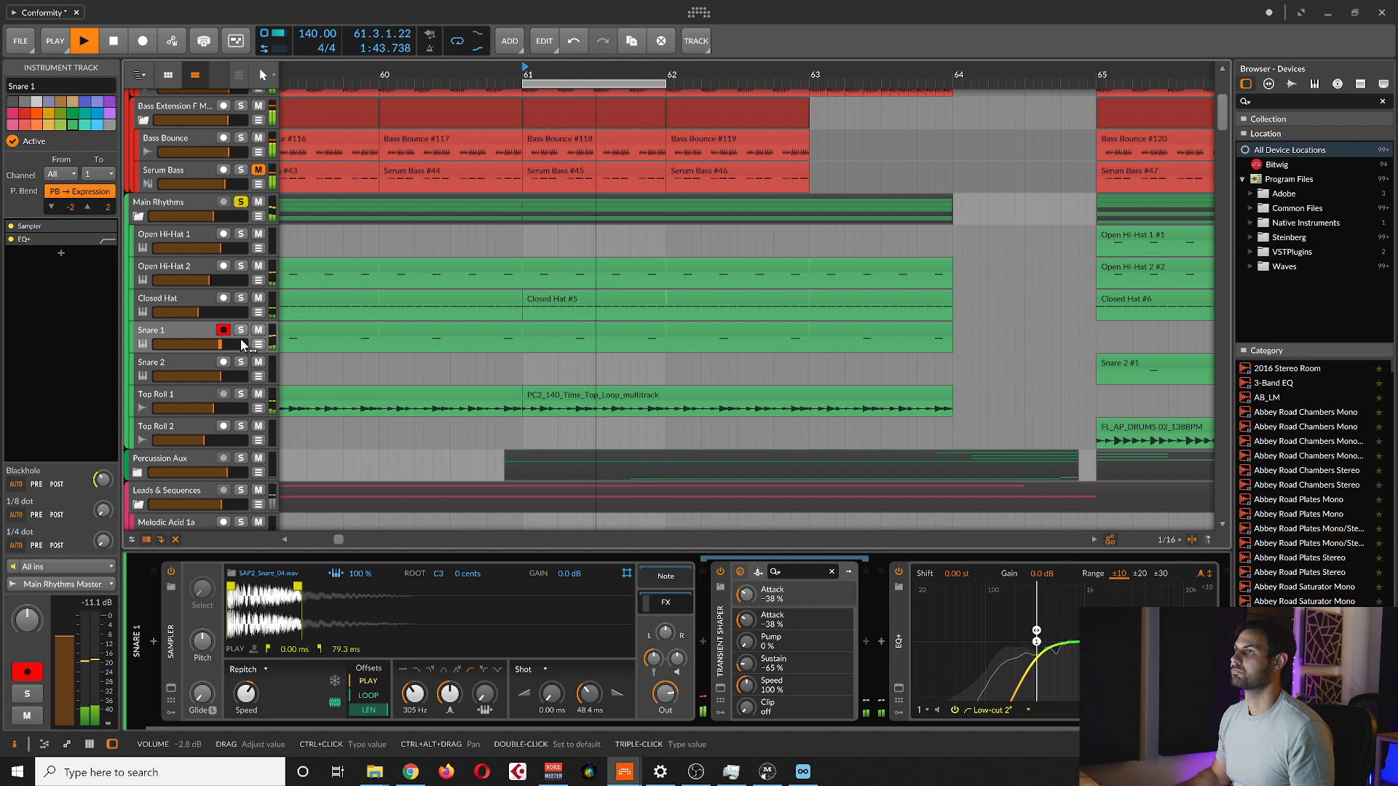
{"action": "left_click", "coordinate": [241, 330]}
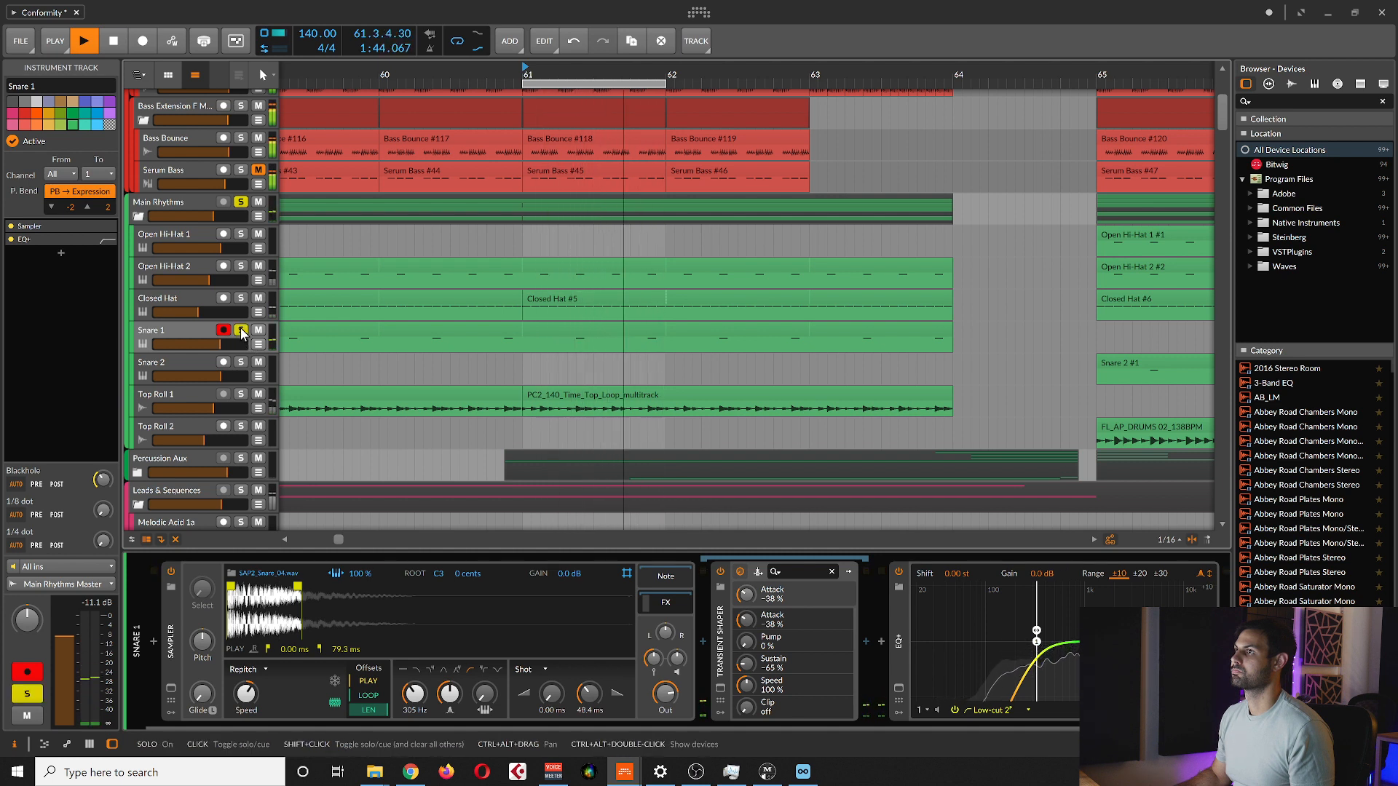
{"action": "left_click", "coordinate": [241, 330]}
{"action": "left_click", "coordinate": [241, 330]}
{"action": "left_click", "coordinate": [241, 330]}
{"action": "left_click", "coordinate": [241, 330]}
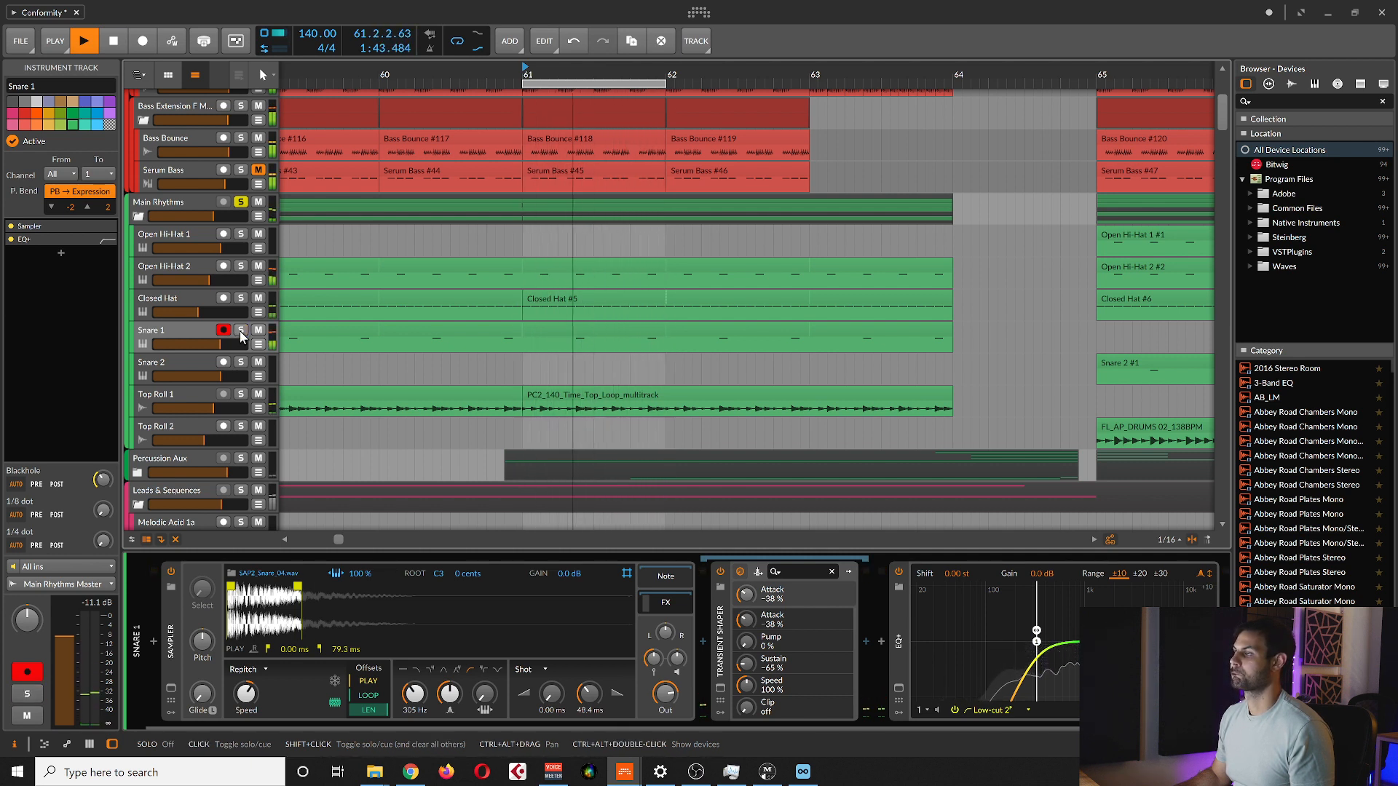
{"action": "key", "text": "space"}
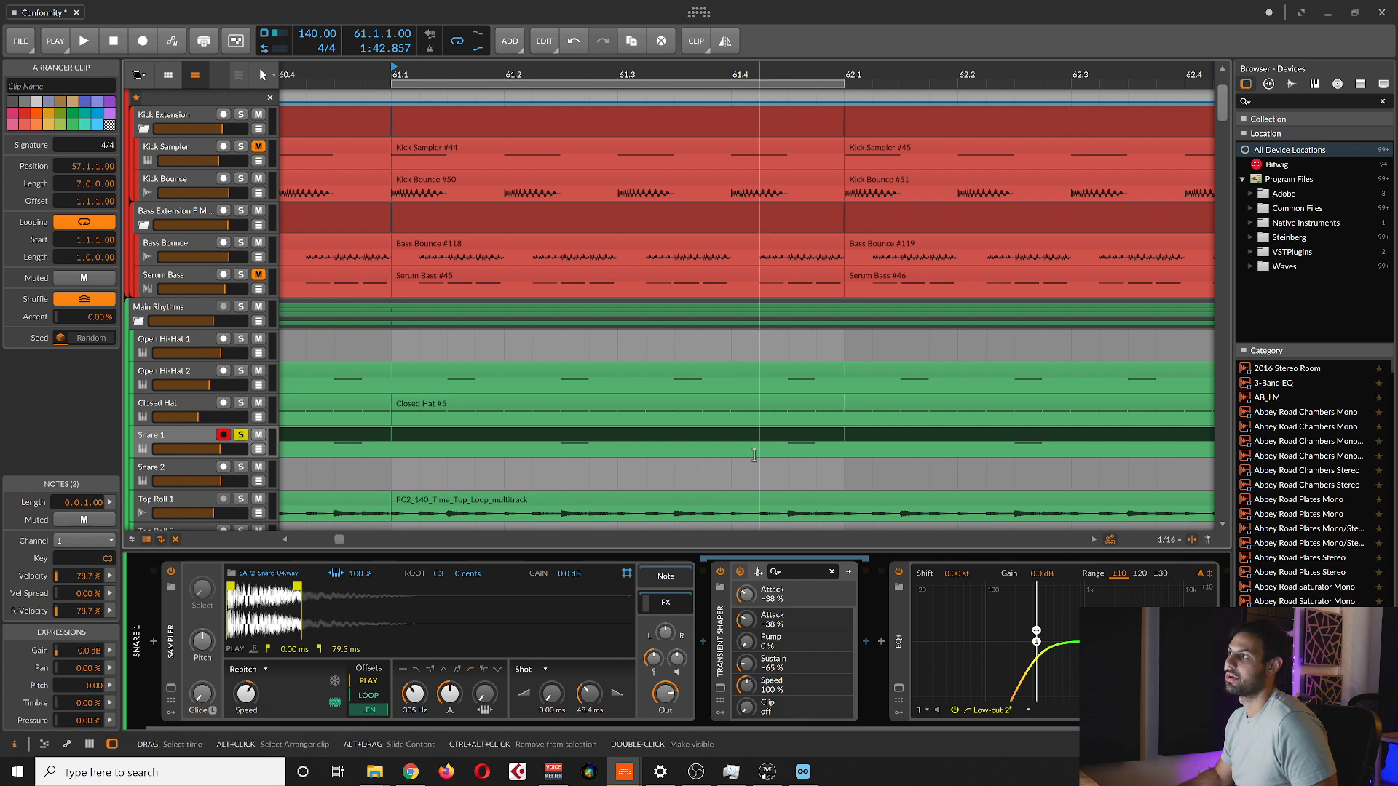
Compare the Sampler settings of the Open Hi-Hat 2 and Snare 1 tracks.
{"action": "left_click", "coordinate": [196, 365]}
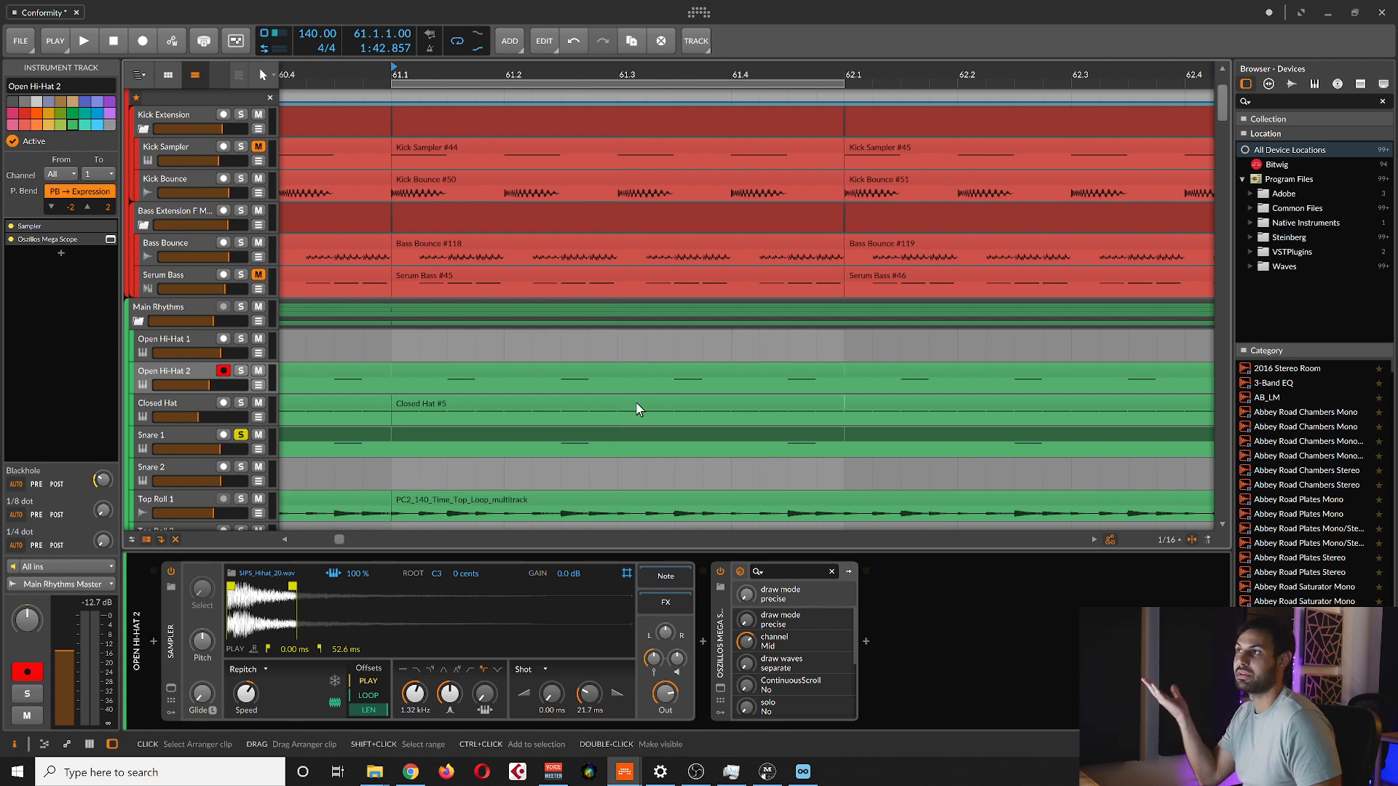
{"action": "left_click", "coordinate": [178, 433]}
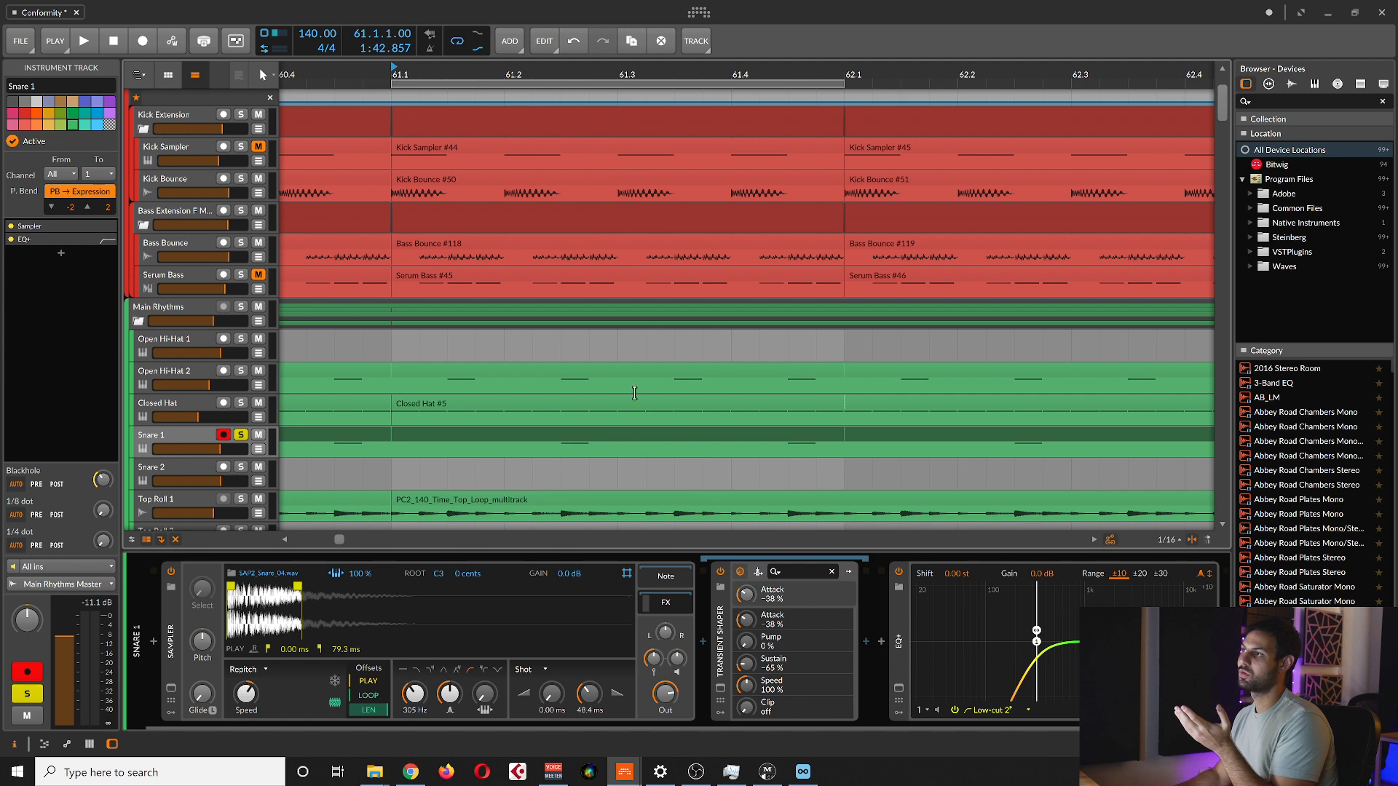
Try extending the Snare 1 sample's play length to 429 ms in the Sampler, and undo the change.
{"action": "left_click", "coordinate": [632, 357]}
{"action": "mouse_move", "coordinate": [298, 586]}
{"action": "left_mouse_down"}
{"action": "mouse_move", "coordinate": [664, 585]}
{"action": "mouse_move", "coordinate": [636, 619]}
{"action": "left_mouse_up"}
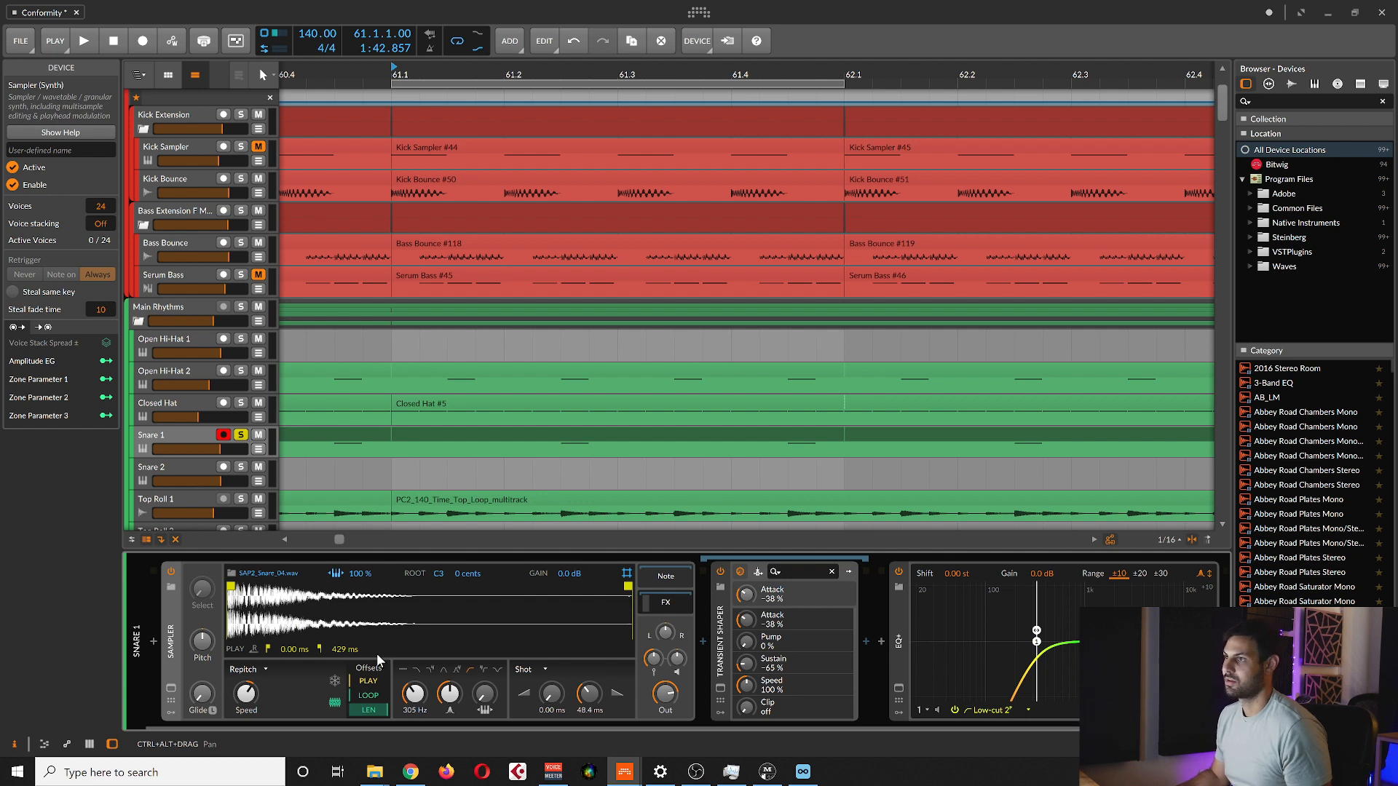
{"action": "key", "text": "ctrl+z"}
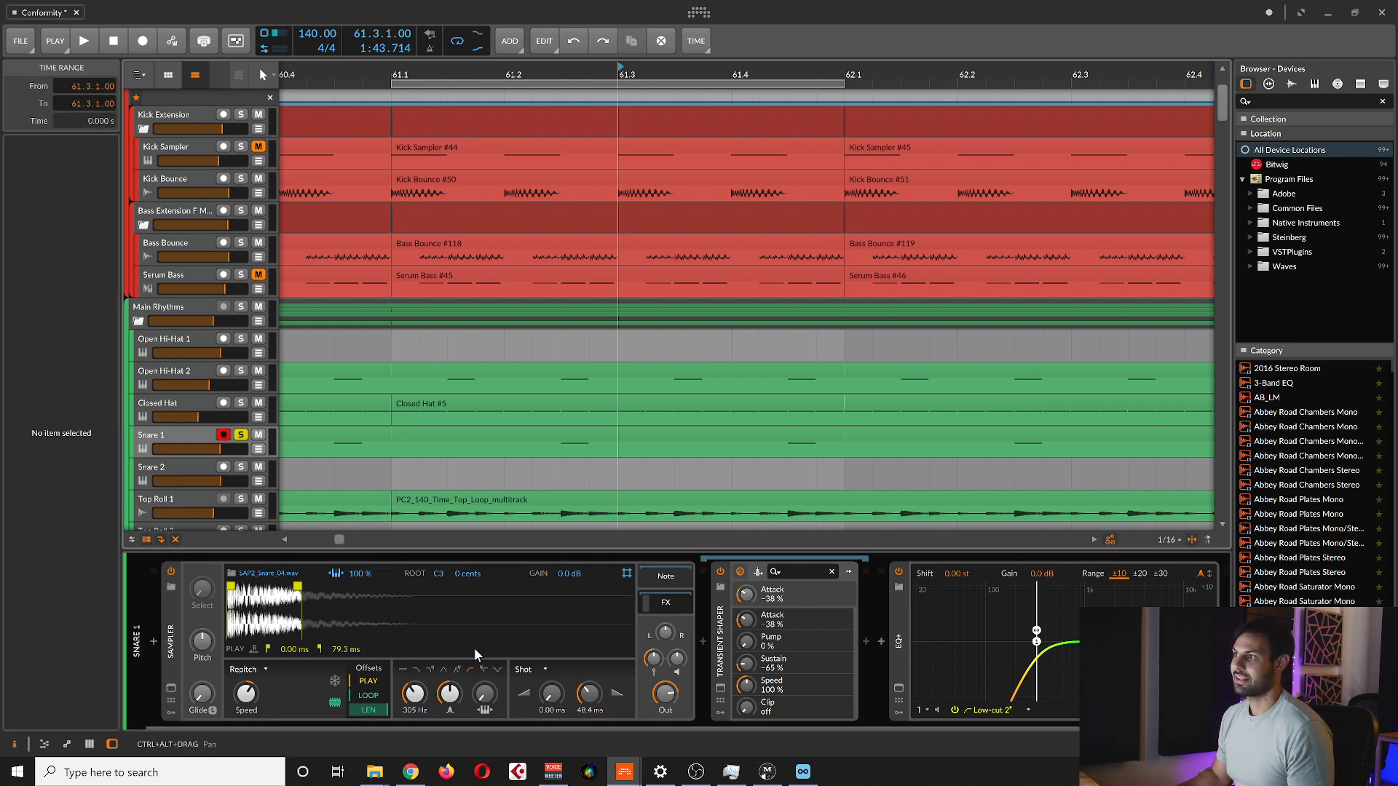
Open the Transient Shaper window from the Snare 1 Sampler's FX chain, enlarge it to about 205% and move it away from the track headers.
{"action": "left_click", "coordinate": [688, 609]}
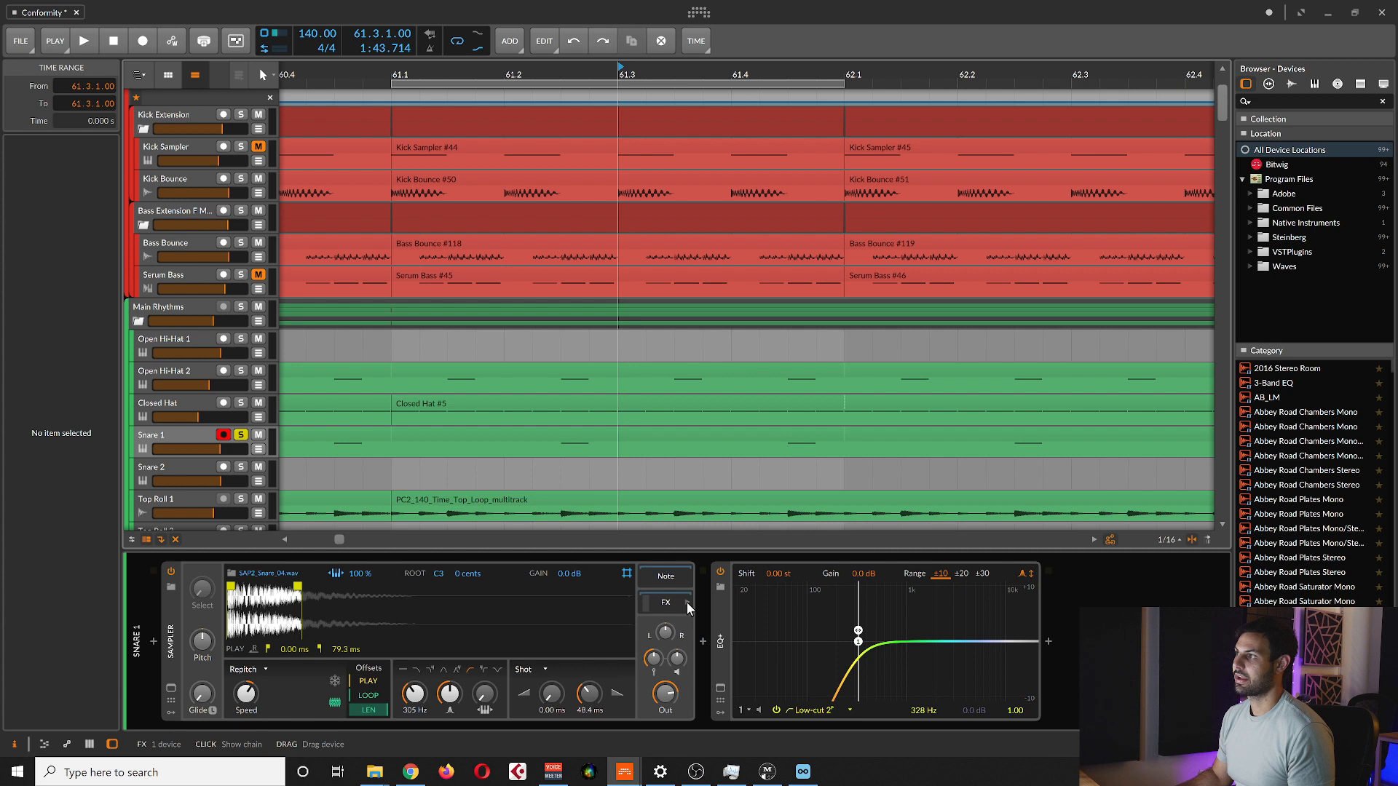
{"action": "left_click", "coordinate": [689, 609]}
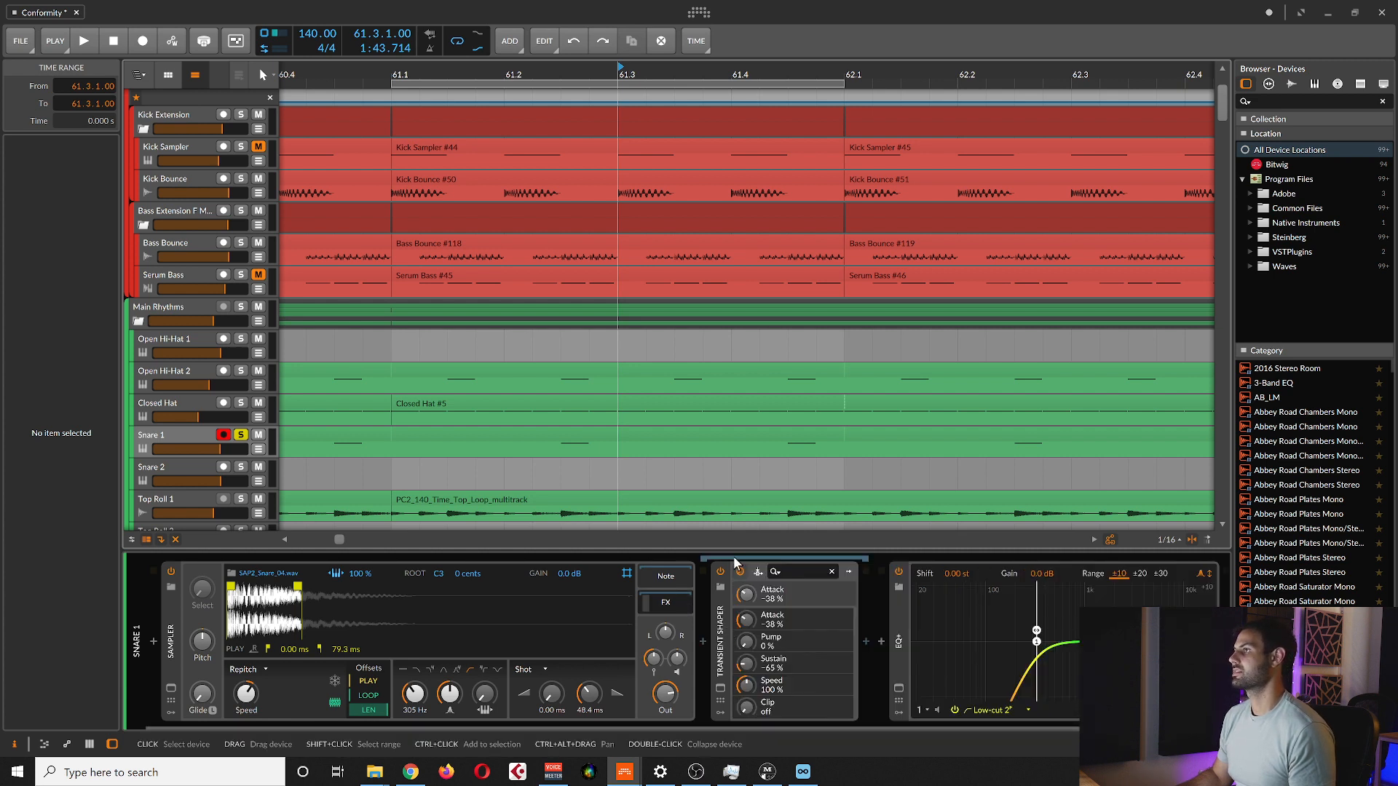
{"action": "left_click", "coordinate": [722, 619]}
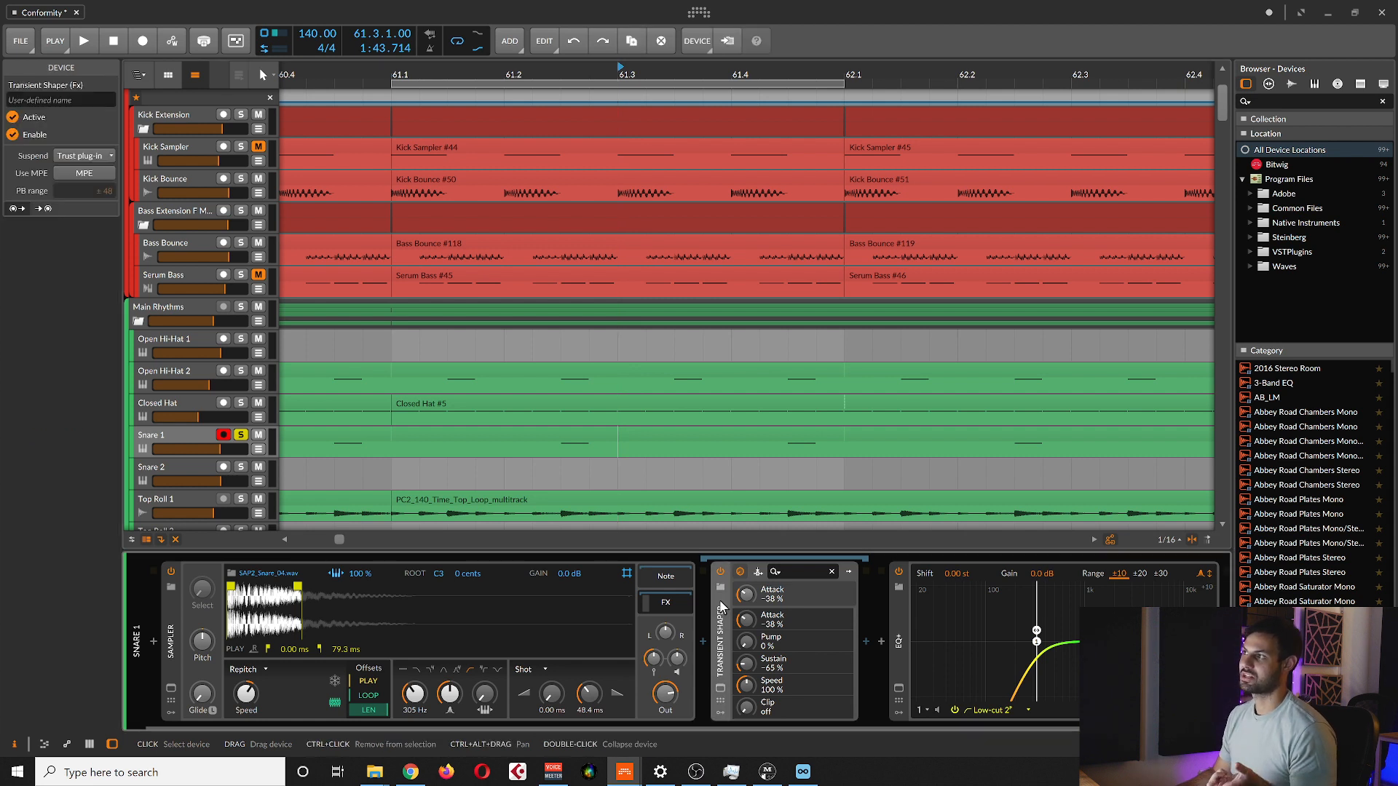
{"action": "left_click", "coordinate": [721, 689]}
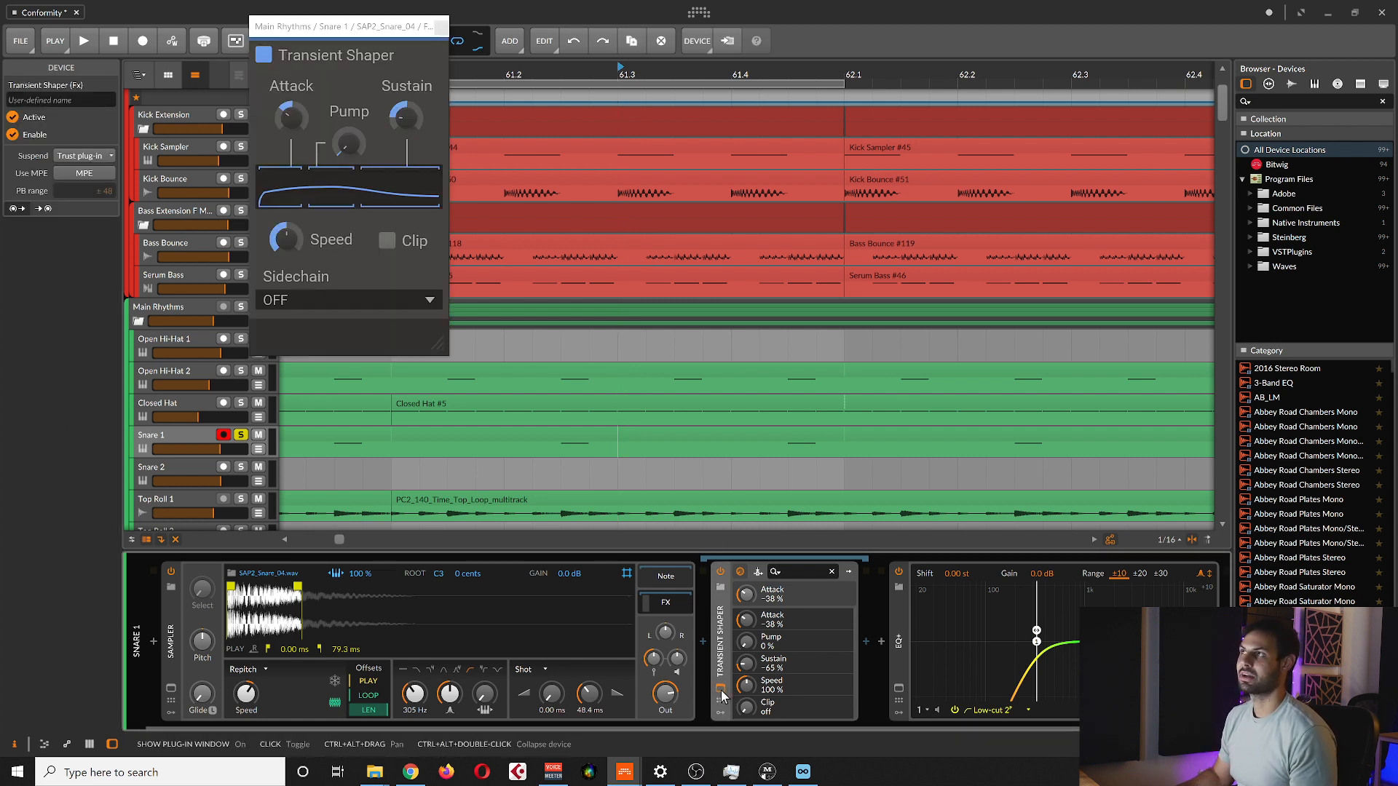
{"action": "left_click_drag", "start_coordinate": [354, 40], "coordinate": [340, 165]}
{"action": "left_click_drag", "start_coordinate": [432, 466], "coordinate": [466, 521]}
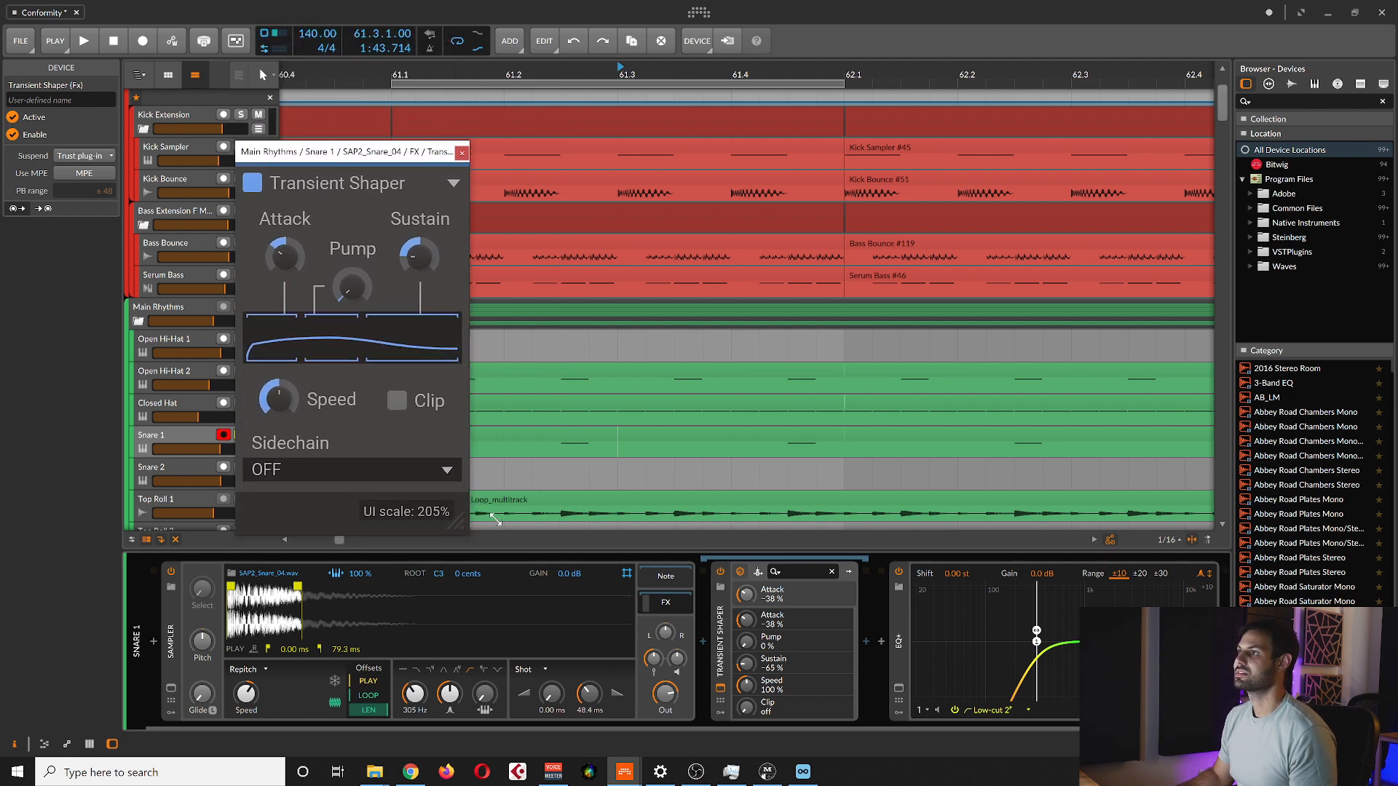
{"action": "left_click_drag", "start_coordinate": [372, 161], "coordinate": [426, 151]}
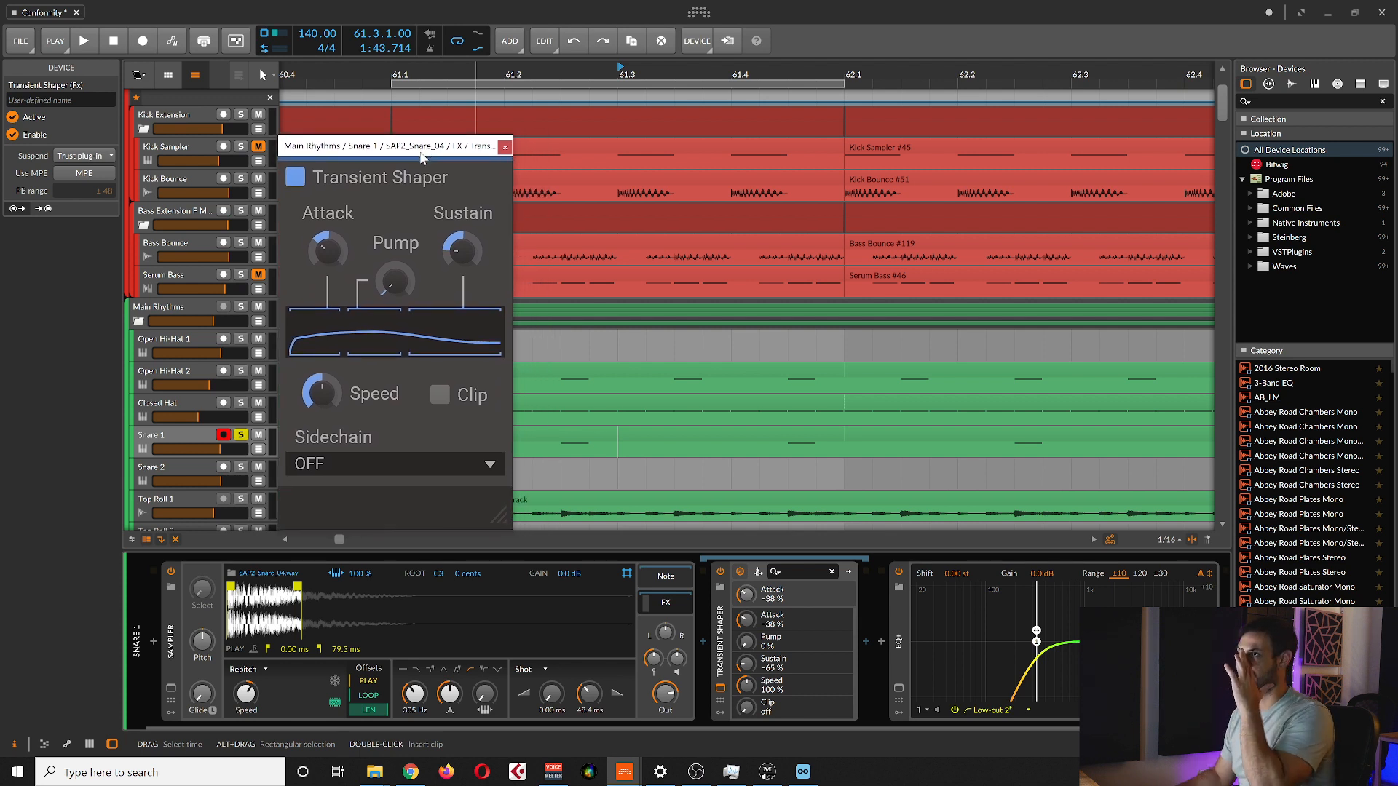
{"action": "left_click_drag", "start_coordinate": [432, 145], "coordinate": [1008, 119]}
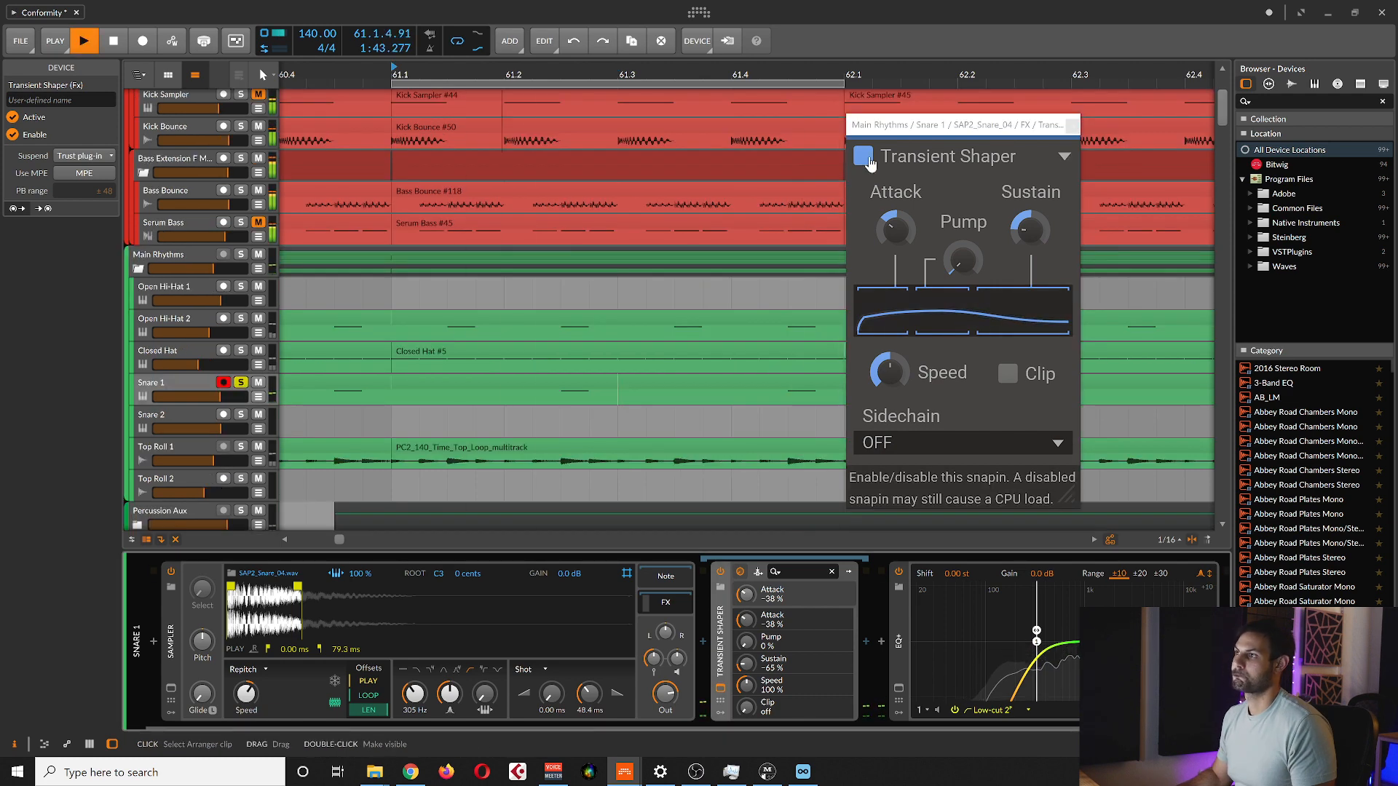
Disable and re-enable the Transient Shaper several times during playback to compare the snare with and without it.
{"action": "left_click", "coordinate": [869, 162]}
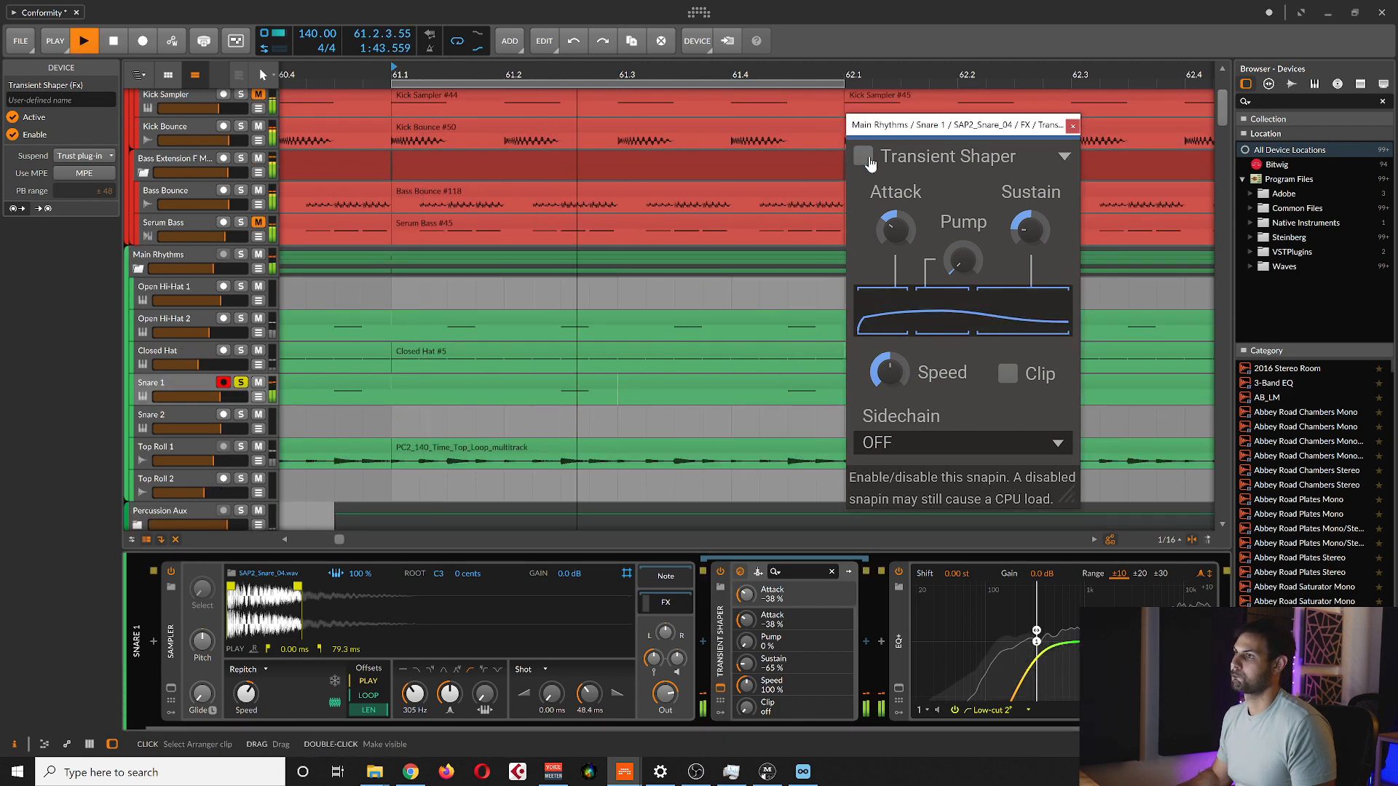
{"action": "left_click", "coordinate": [870, 161]}
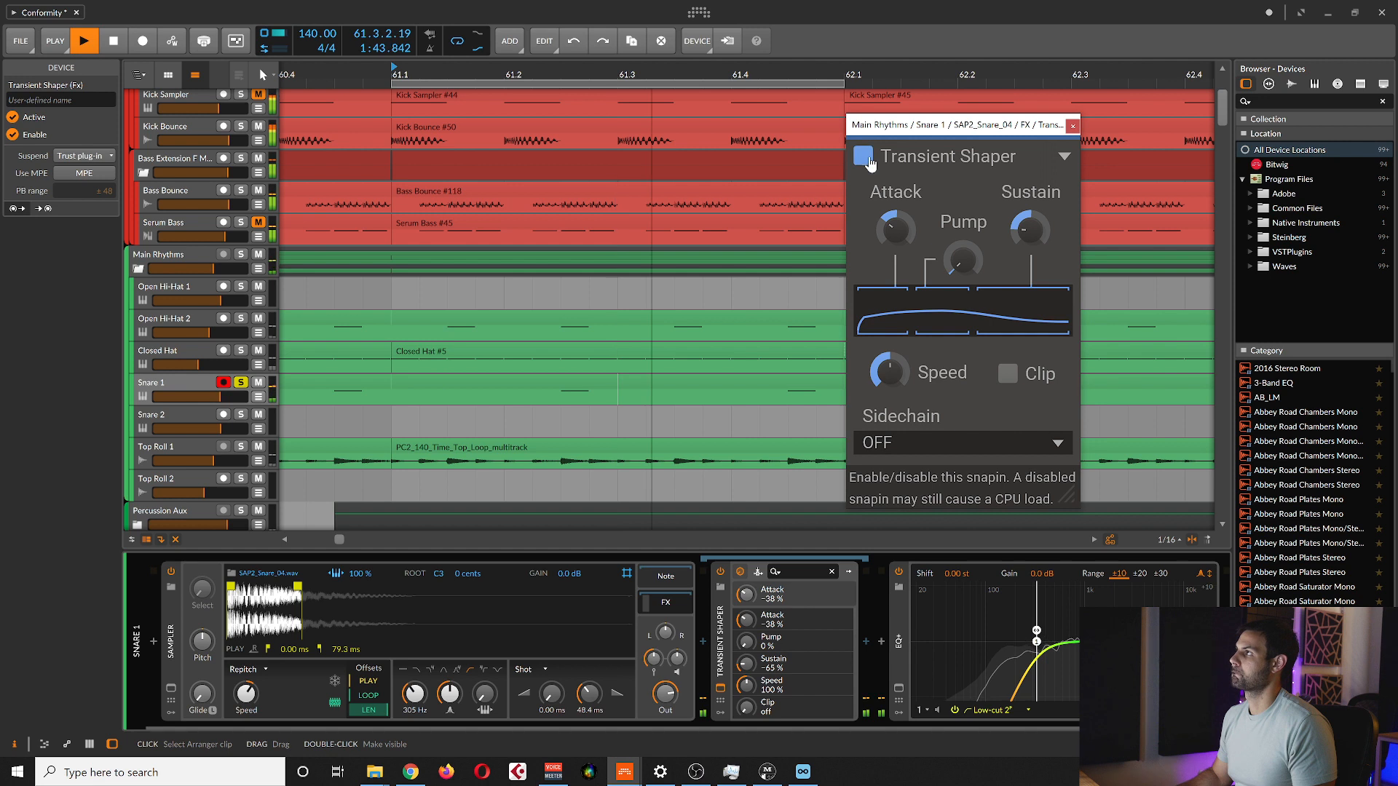
{"action": "left_click", "coordinate": [870, 162]}
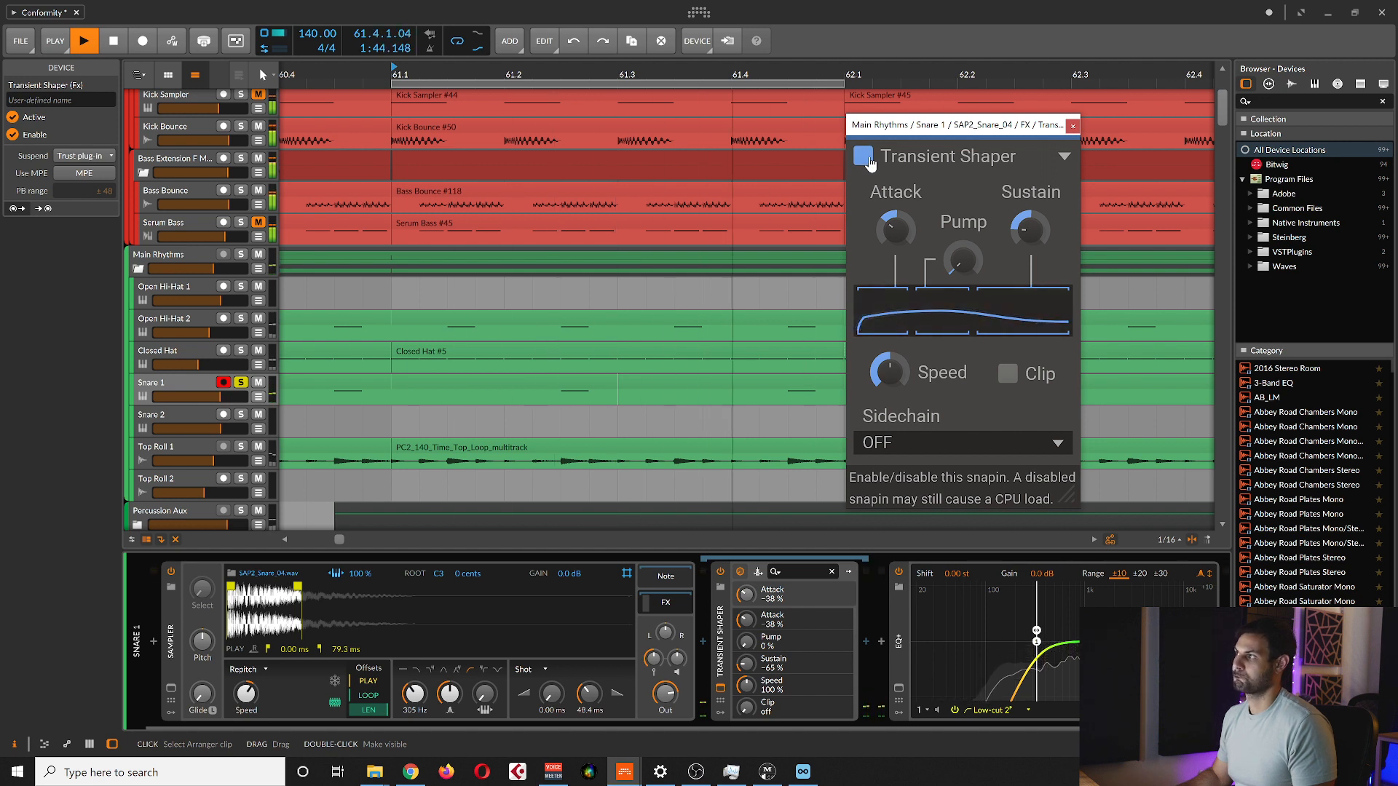
{"action": "left_click", "coordinate": [869, 162]}
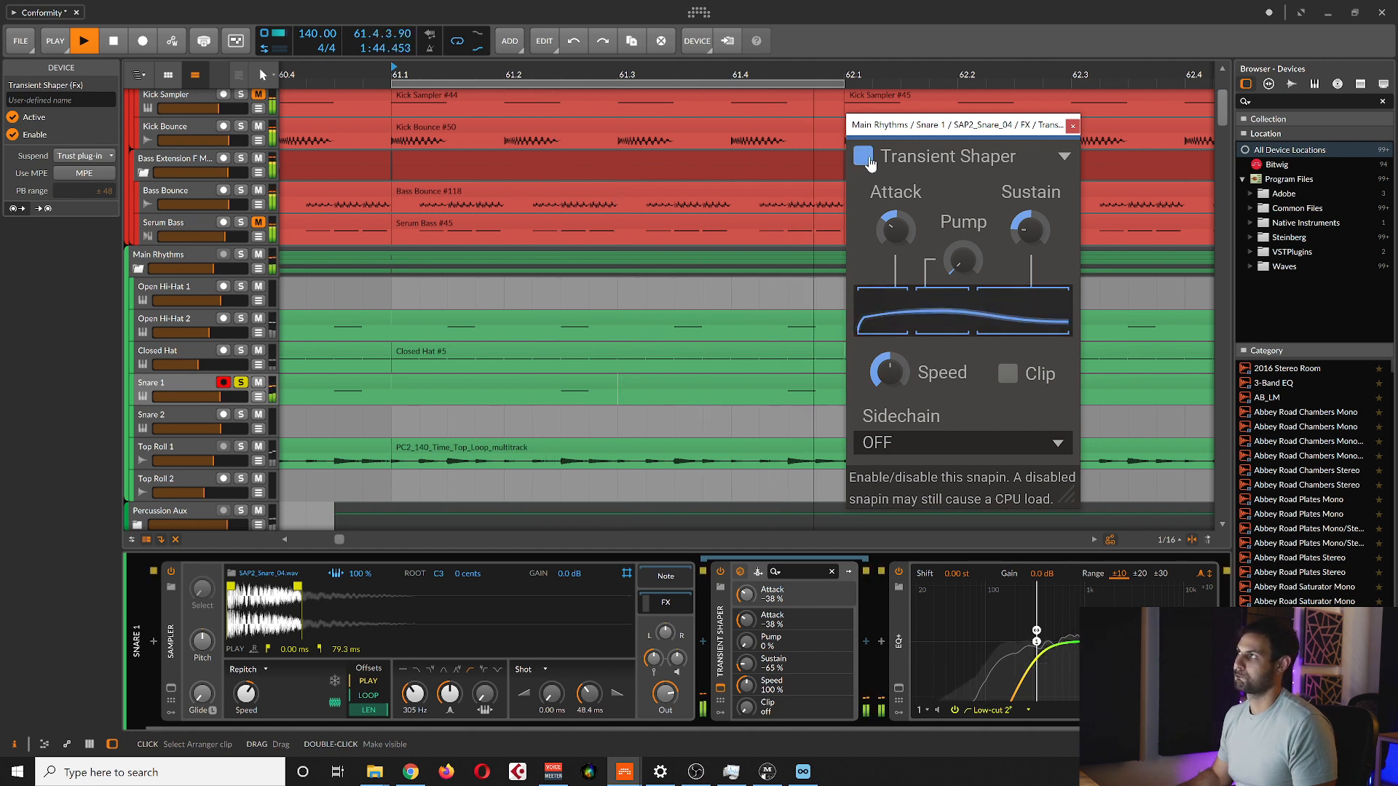
{"action": "left_click", "coordinate": [869, 162]}
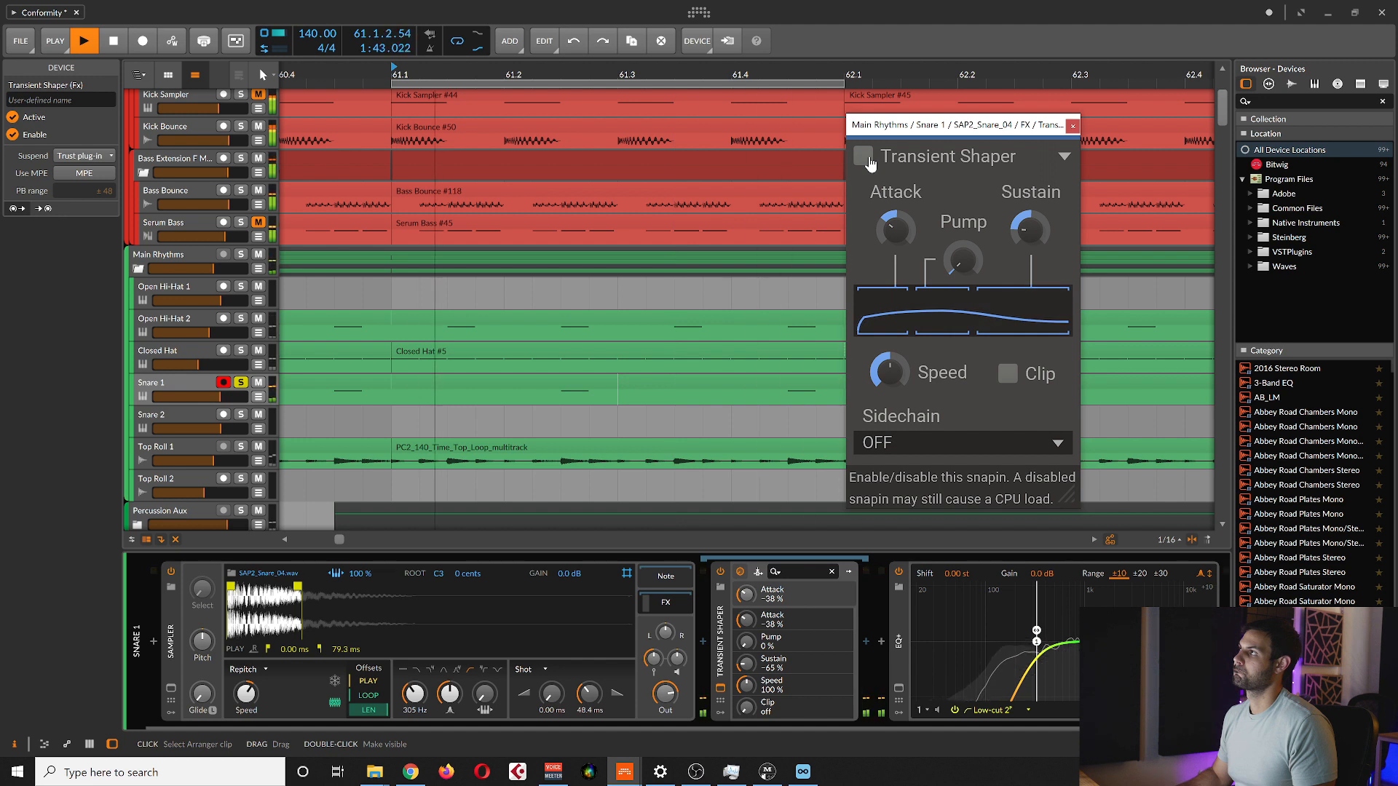
{"action": "left_click", "coordinate": [870, 161]}
Lower the Transient Shaper's Attack to -49% on Snare 1 and stop playback.
{"action": "mouse_move", "coordinate": [894, 233]}
{"action": "mouse_move", "coordinate": [894, 233]}
{"action": "left_mouse_down"}
{"action": "mouse_move", "coordinate": [894, 284]}
{"action": "mouse_move", "coordinate": [894, 128]}
{"action": "mouse_move", "coordinate": [894, 248]}
{"action": "left_mouse_up"}
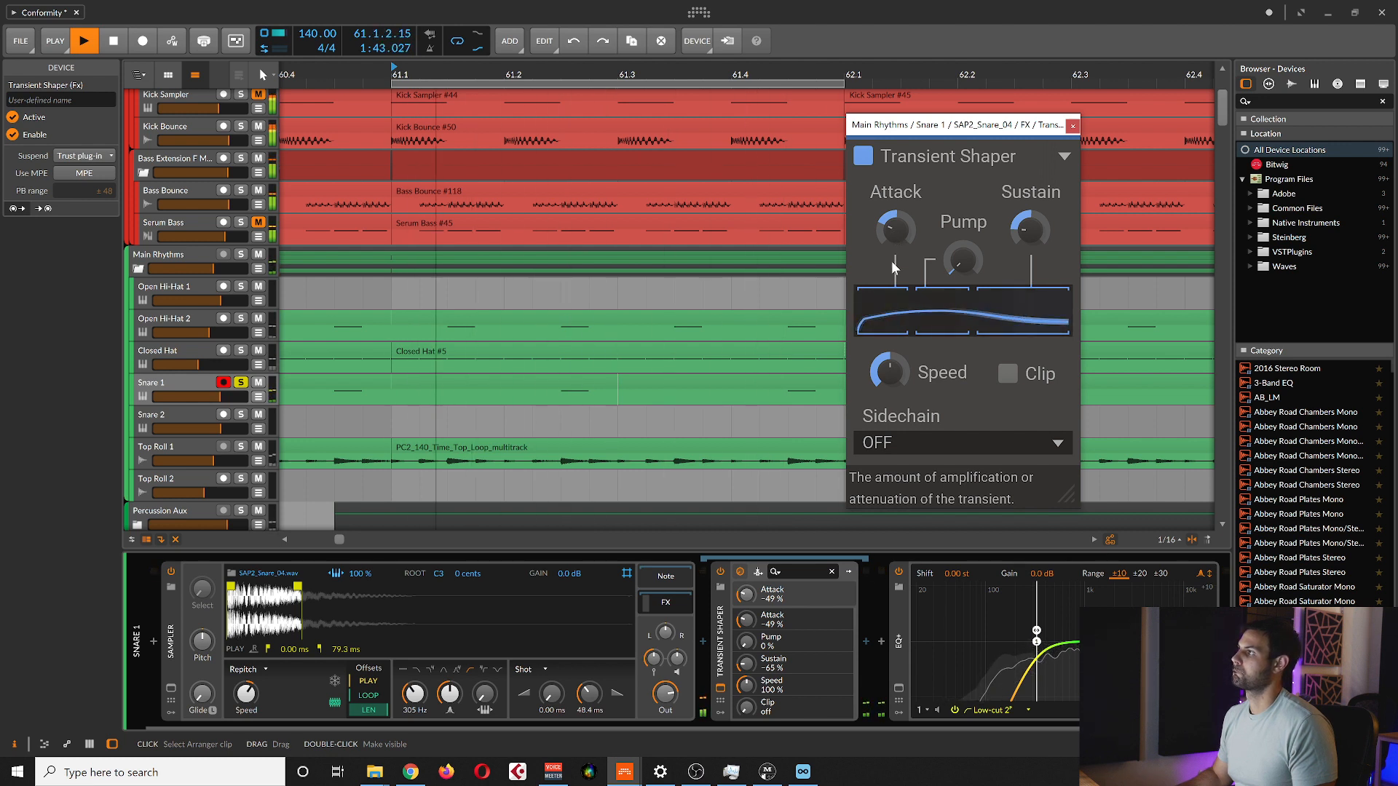
{"action": "key", "text": "space"}
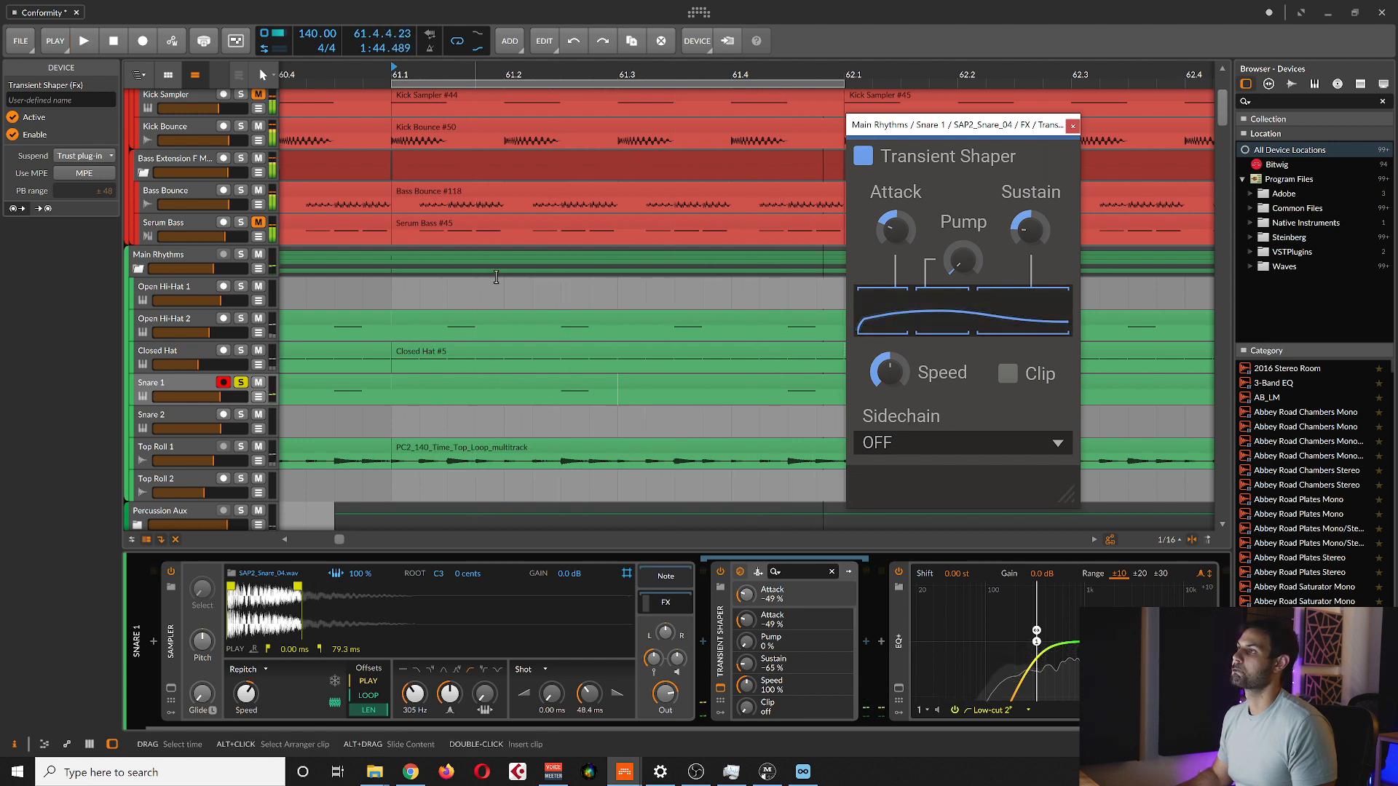
Set the playback start to 61.2.1.00 and reposition the Transient Shaper window over the arrangement.
{"action": "left_click", "coordinate": [515, 295]}
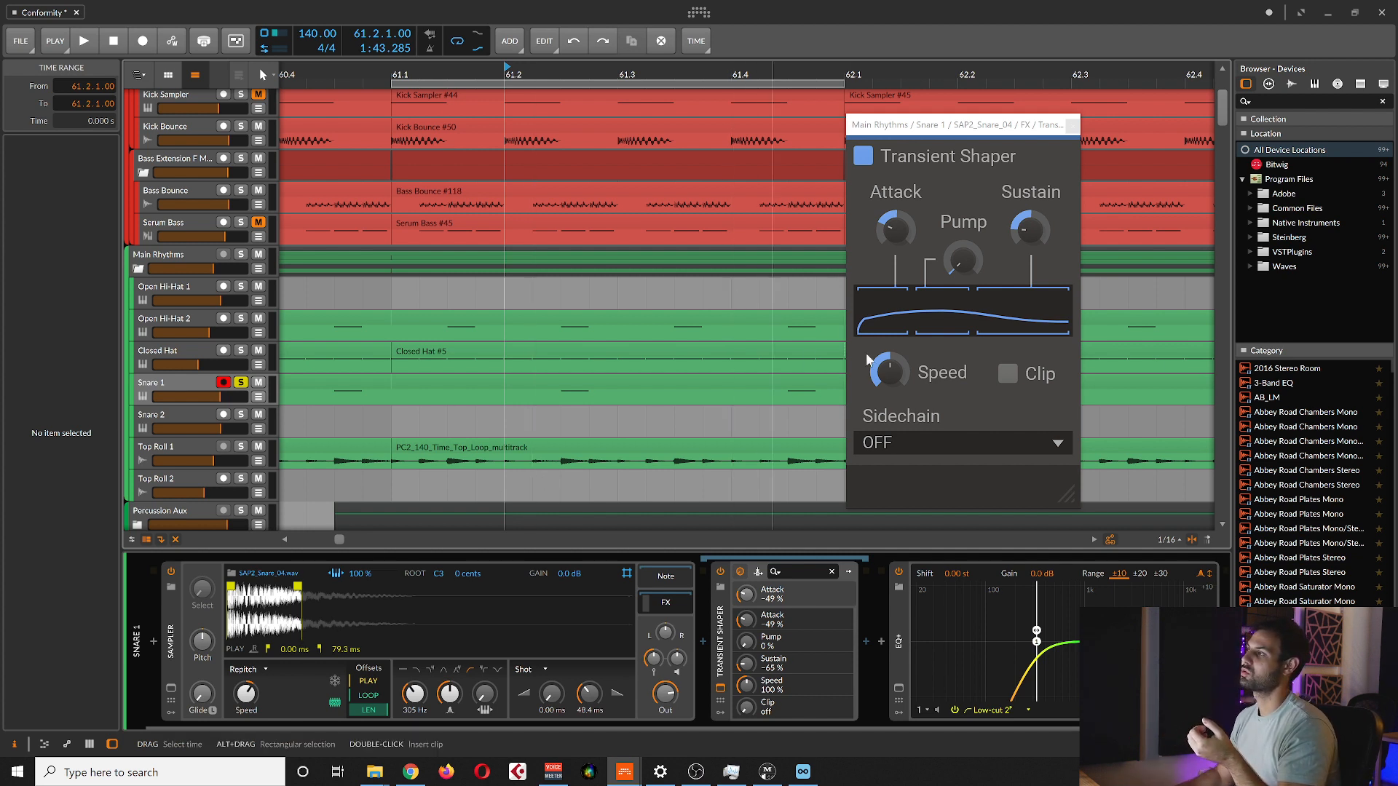
{"action": "left_click_drag", "start_coordinate": [975, 130], "coordinate": [951, 125]}
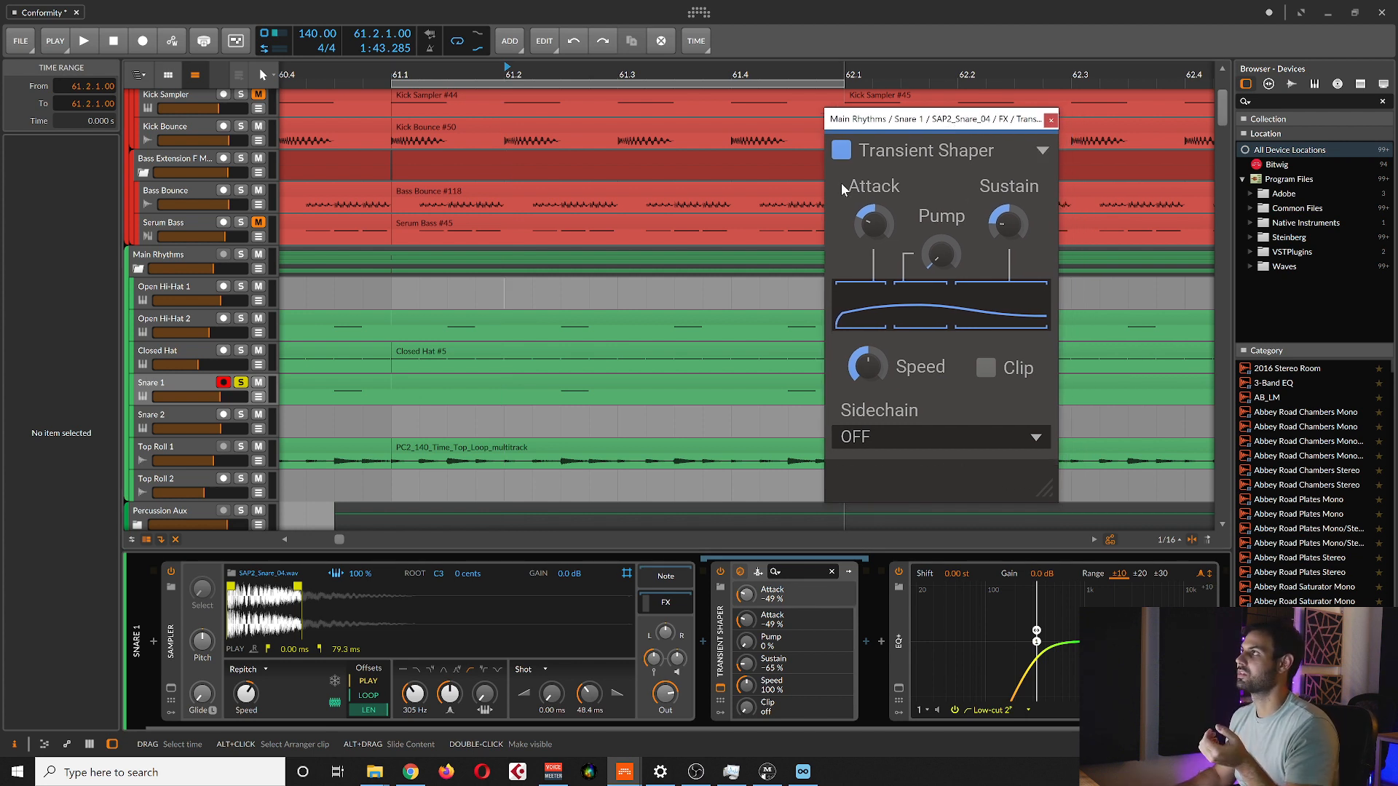
{"action": "left_click_drag", "start_coordinate": [911, 127], "coordinate": [935, 133]}
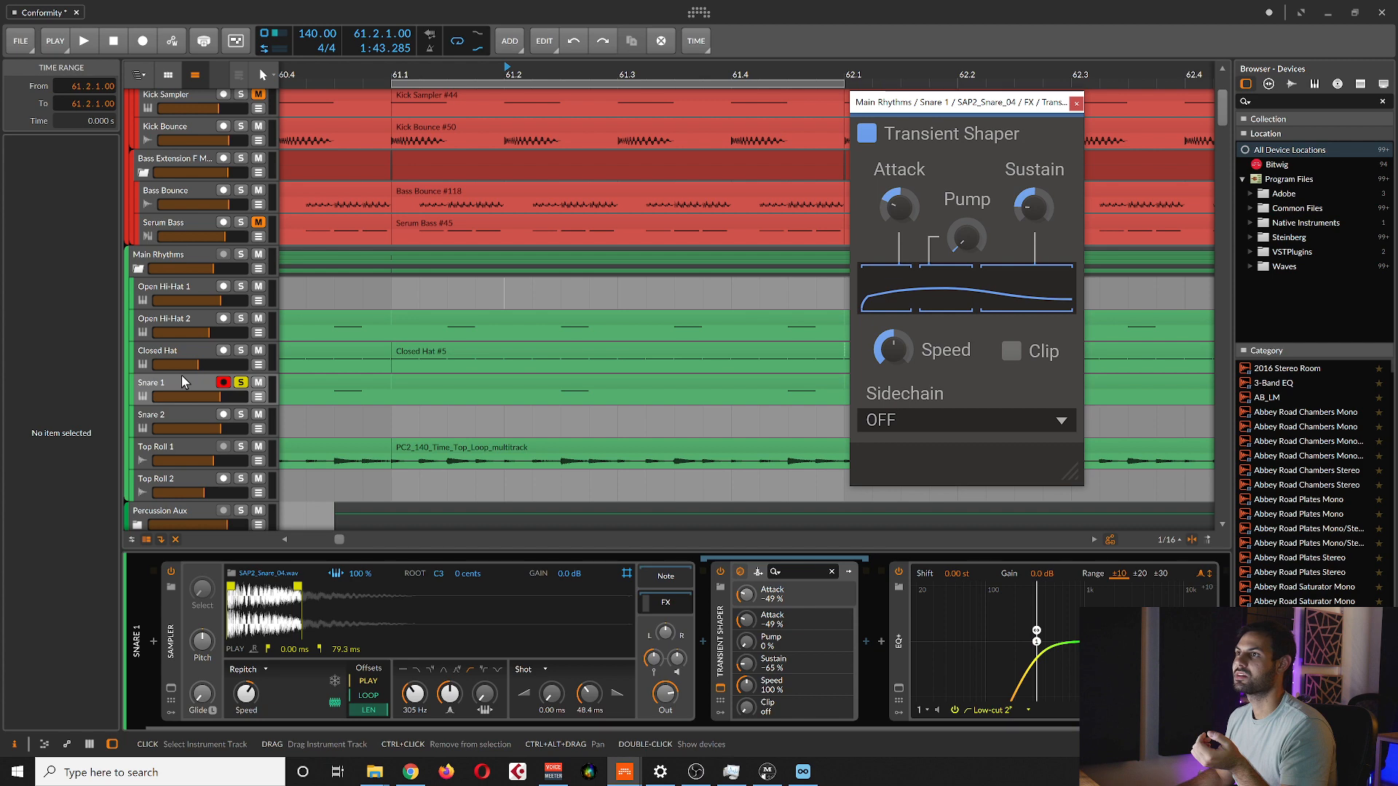
Examine the Snare 1 note against the kick and bass around beat 61.2, and reselect the Snare 1 track.
{"action": "left_click", "coordinate": [182, 382]}
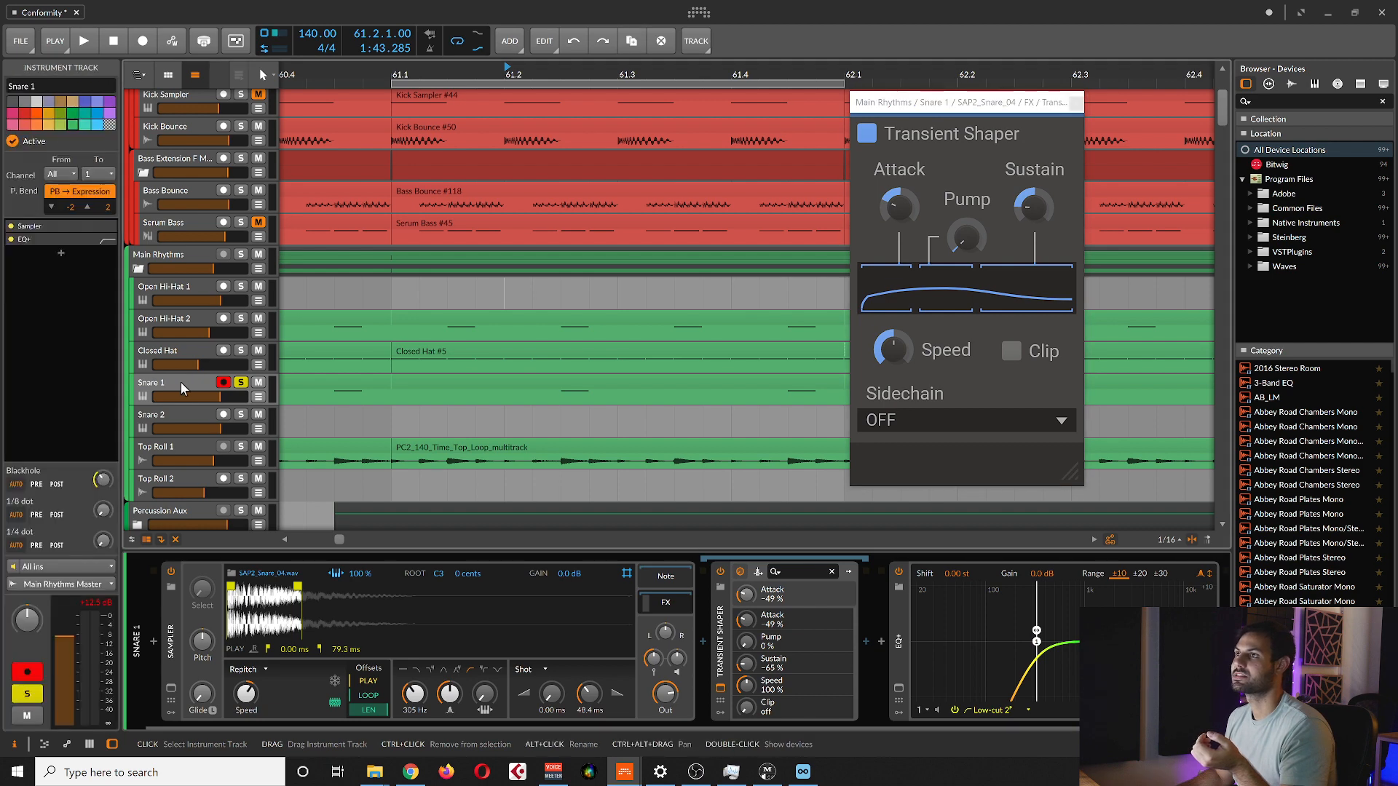
{"action": "left_click", "coordinate": [570, 394]}
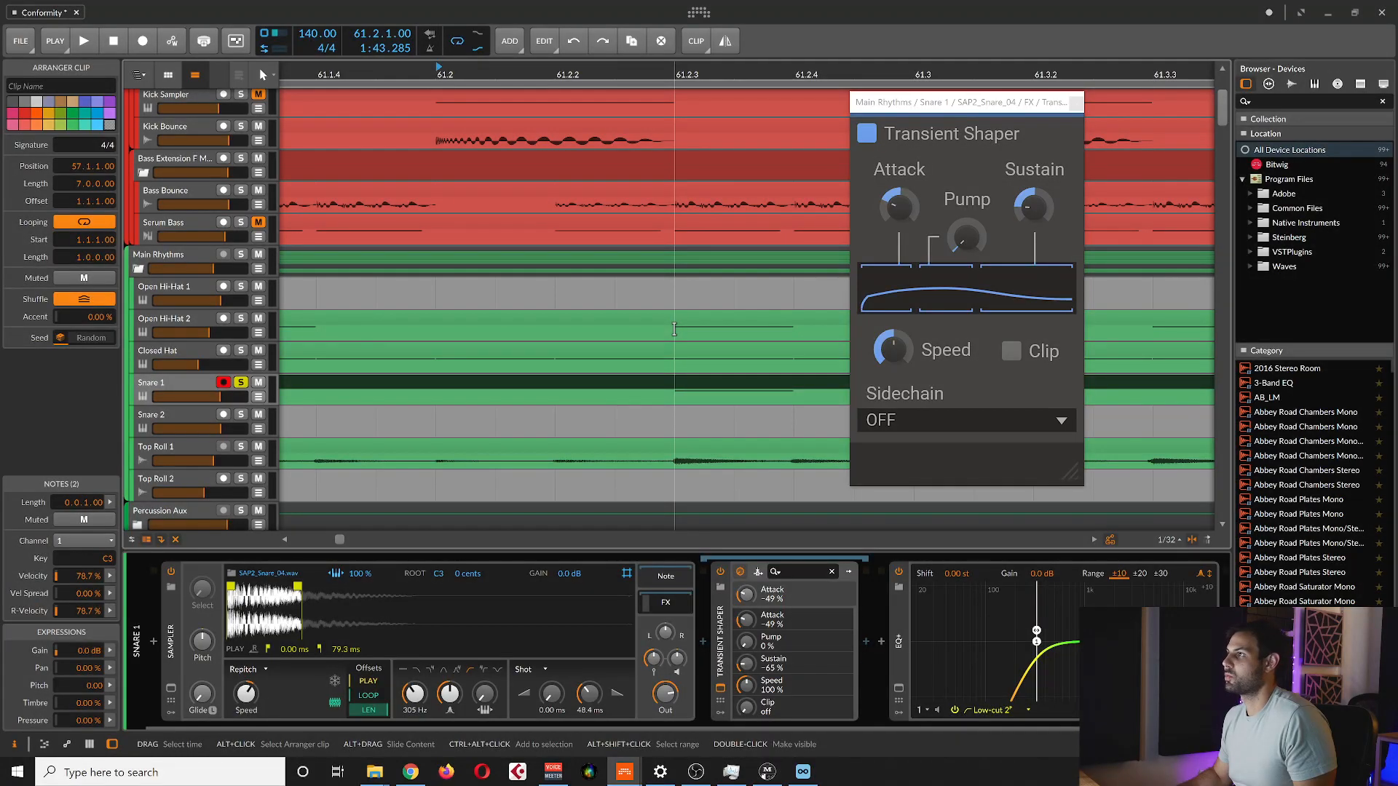
{"action": "left_click", "coordinate": [674, 329]}
{"action": "left_click", "coordinate": [437, 142]}
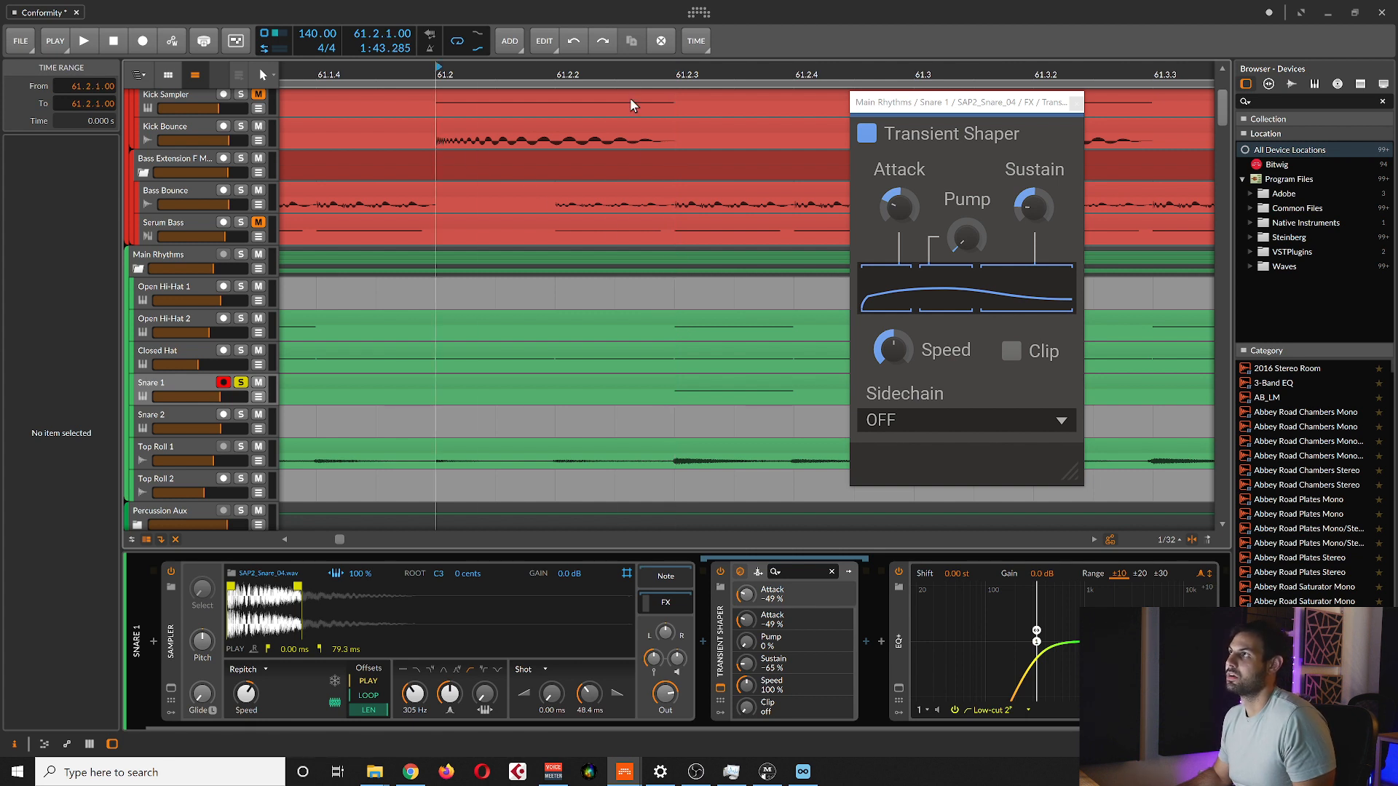
{"action": "scroll", "coordinate": [714, 264], "scroll_direction": "down", "scroll_amount": 2}
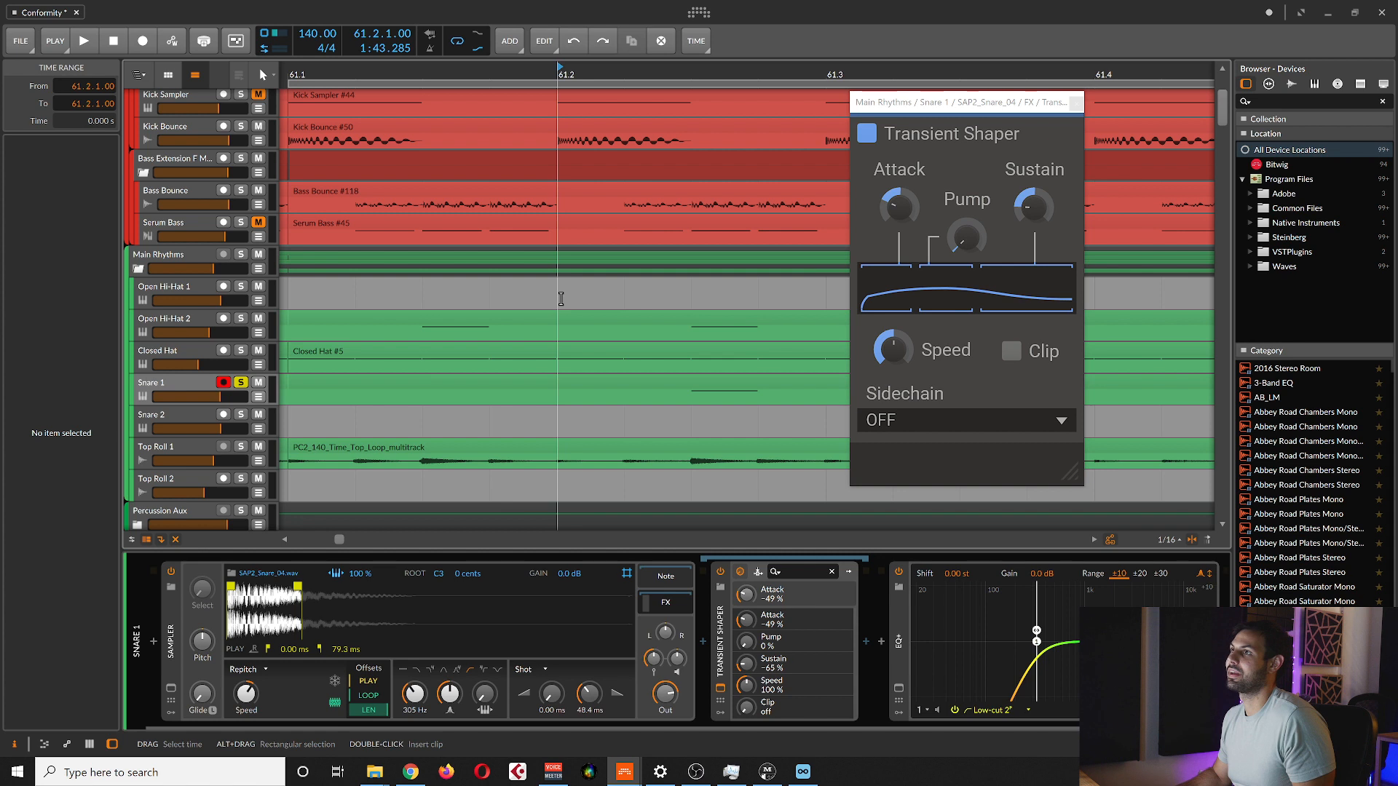
{"action": "left_click", "coordinate": [184, 383]}
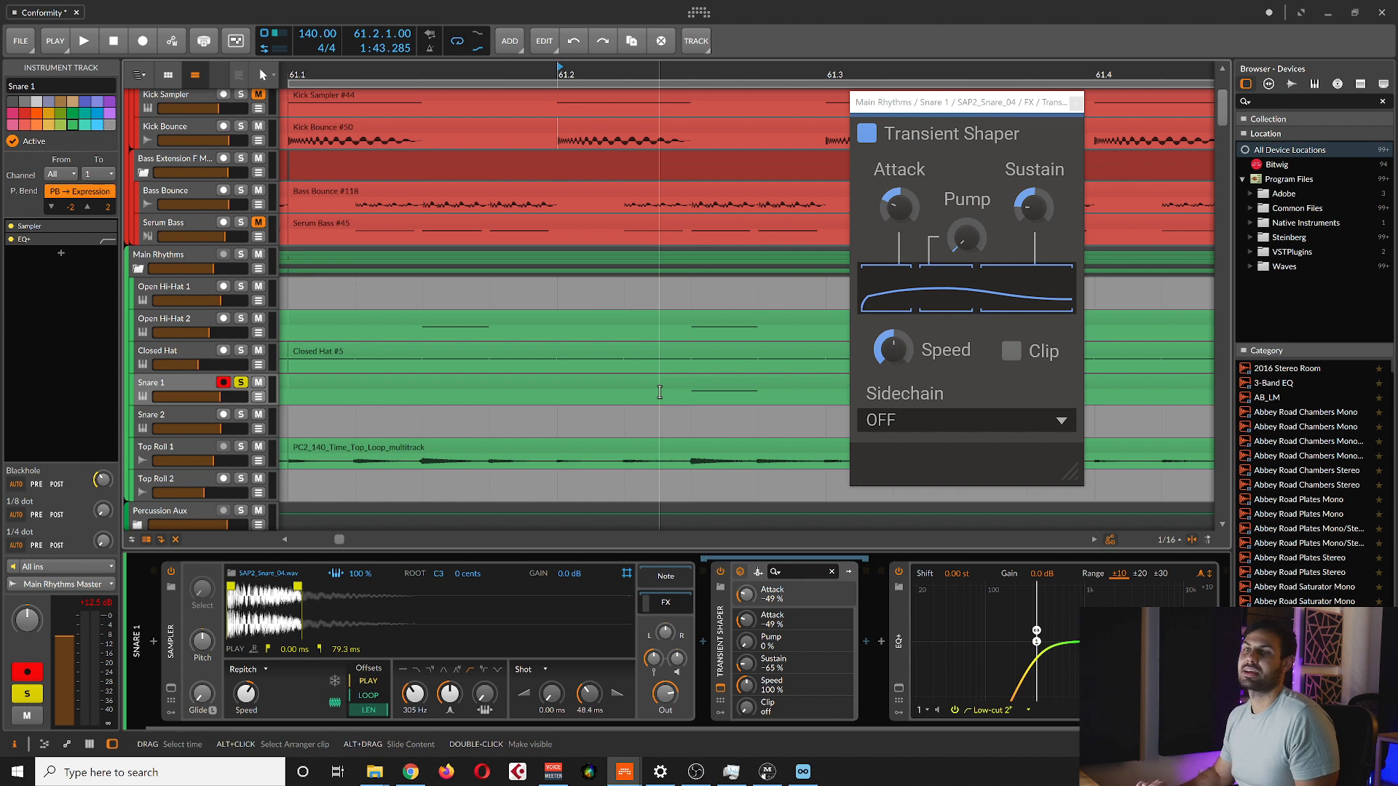
Show the Snare 2 track's devices and select the Snare 2 #1 clip at bar 65.
{"action": "scroll", "coordinate": [660, 399], "scroll_direction": "down", "scroll_amount": 2}
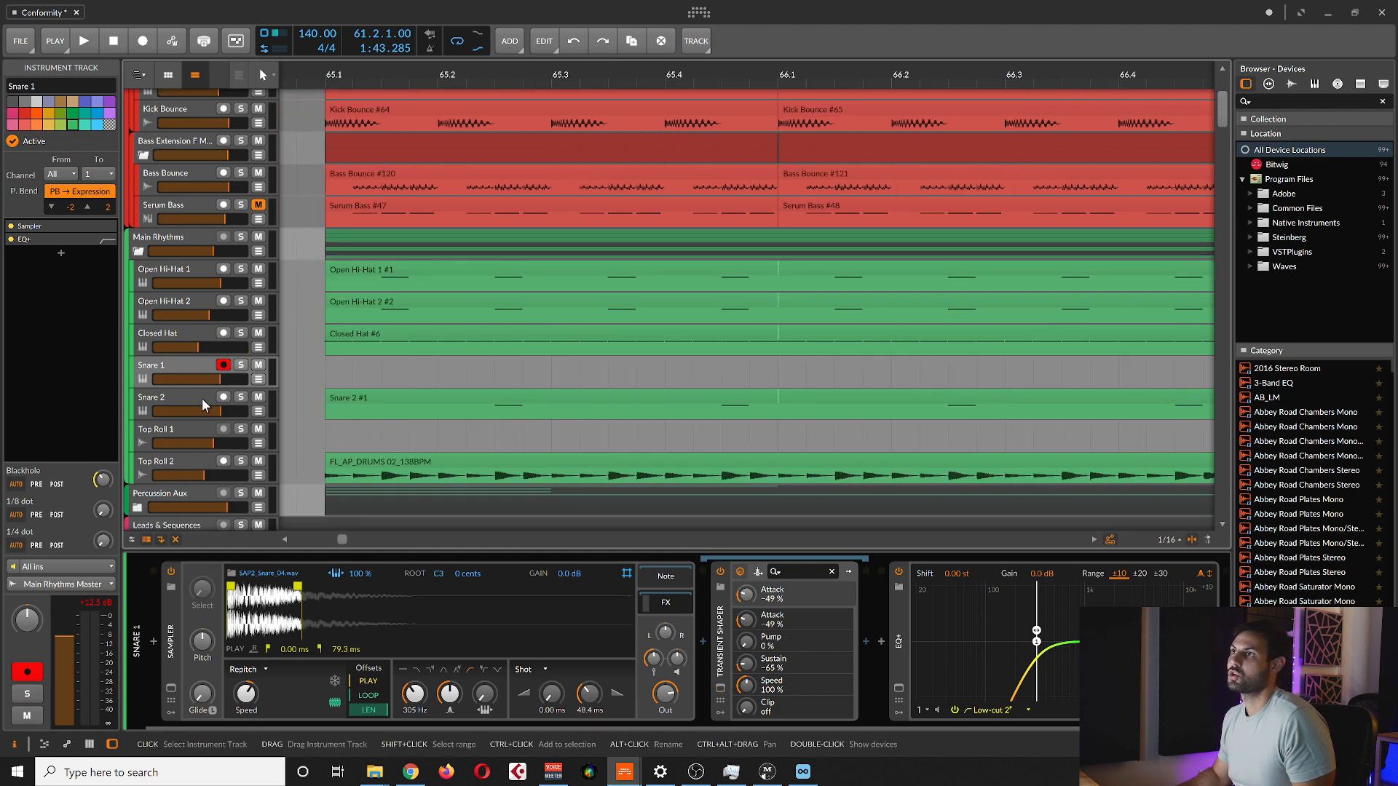
{"action": "left_click", "coordinate": [203, 399]}
{"action": "scroll", "coordinate": [495, 321], "scroll_direction": "down", "scroll_amount": 2}
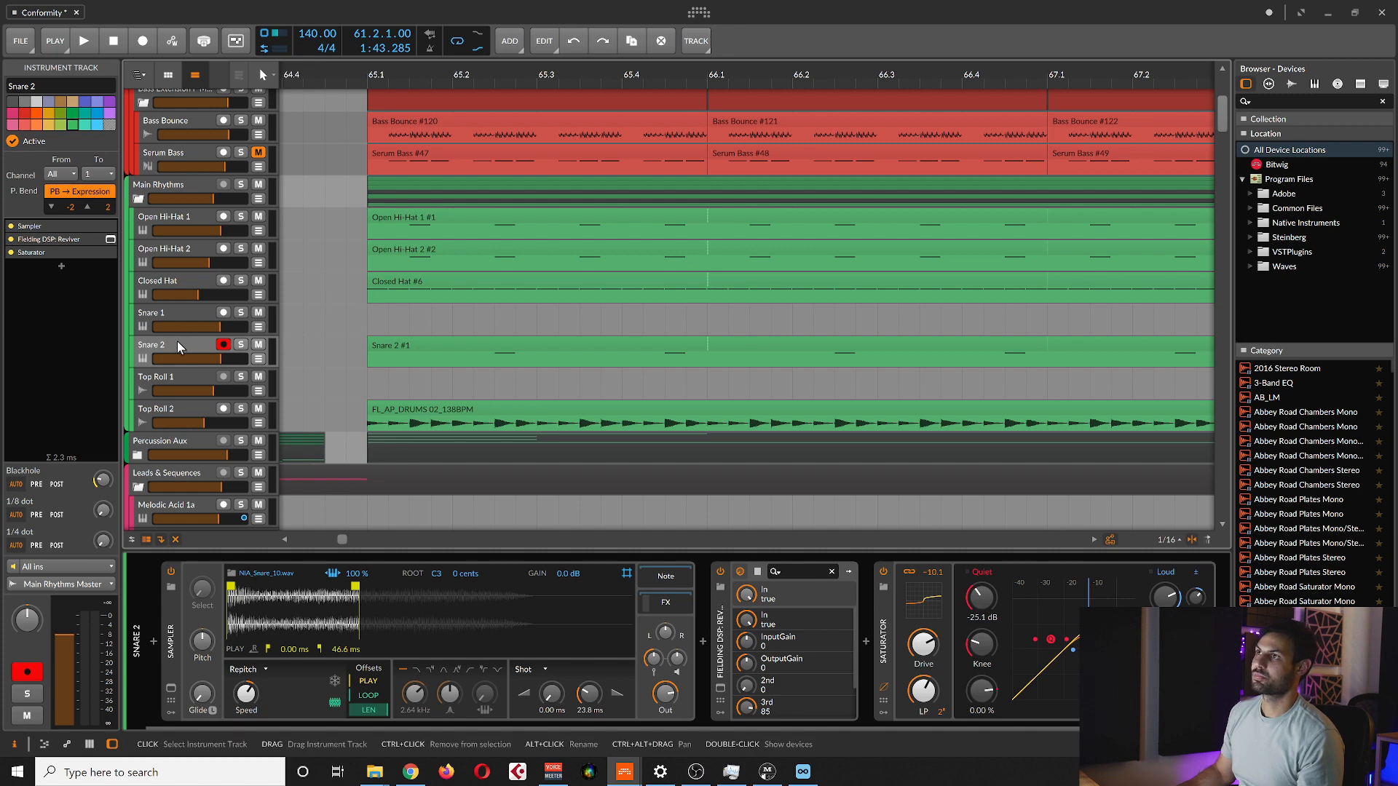
{"action": "left_click", "coordinate": [410, 354]}
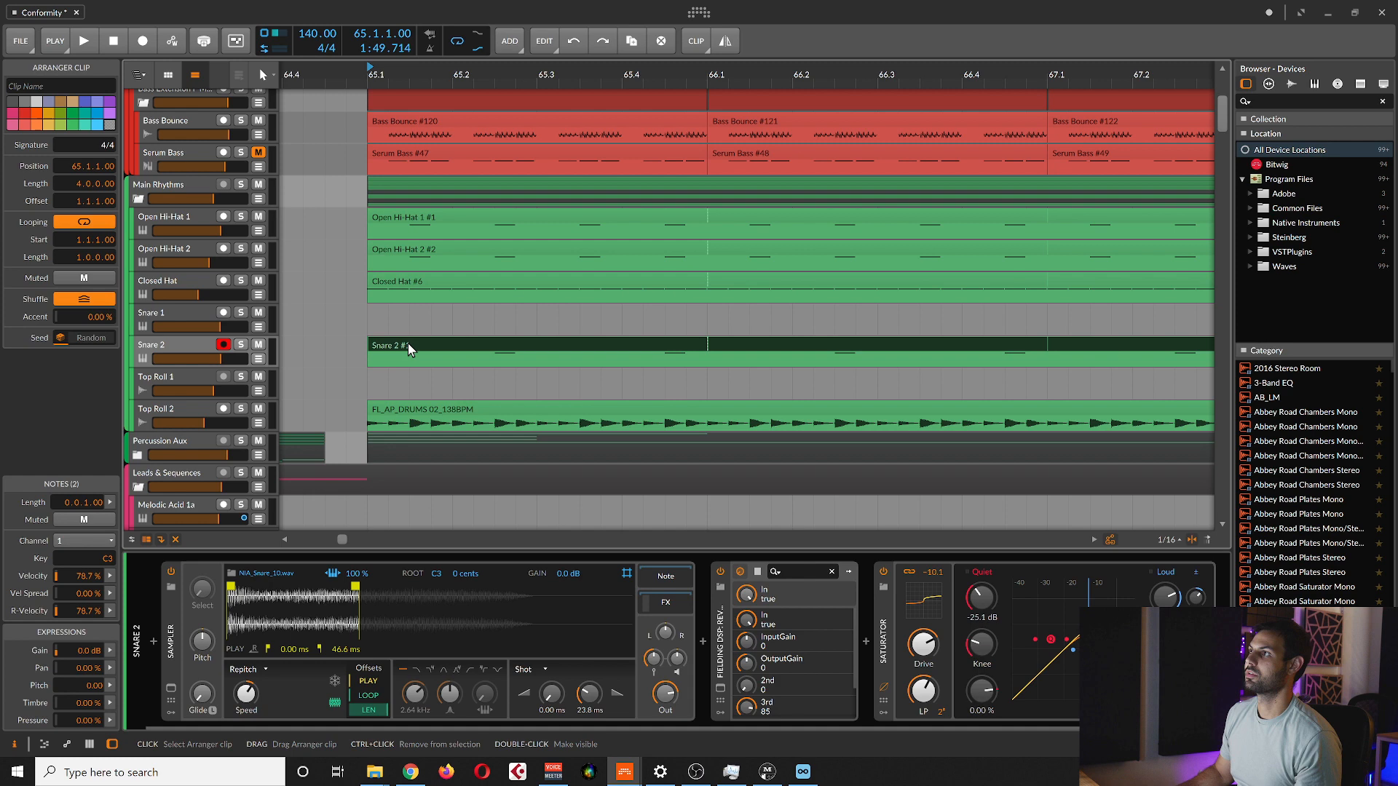
Loop the bar from 65.1 to 66.1 and play Snare 2 with the KnB Master and Main Rhythms groups soloed.
{"action": "scroll", "coordinate": [408, 342], "scroll_direction": "up", "scroll_amount": 2}
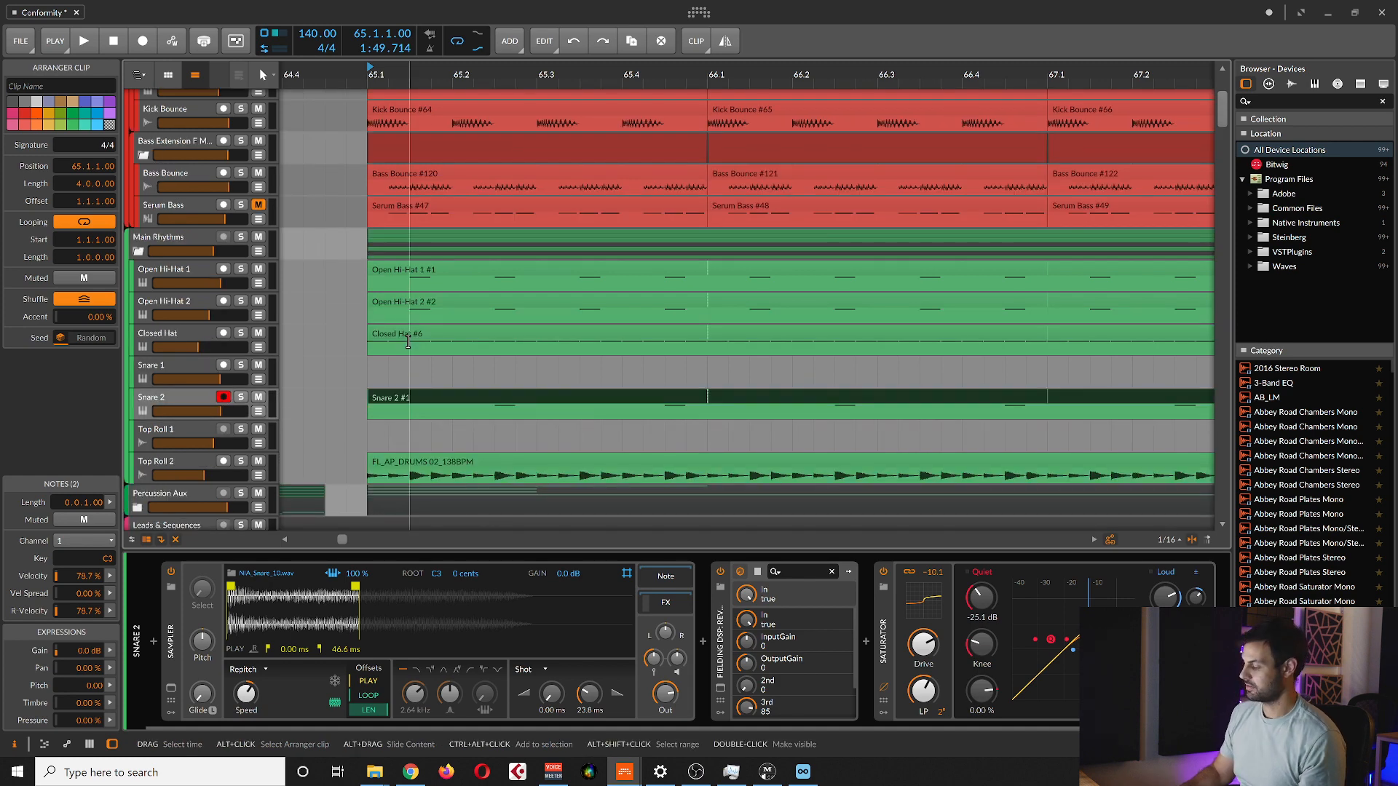
{"action": "key", "text": "ctrl+l"}
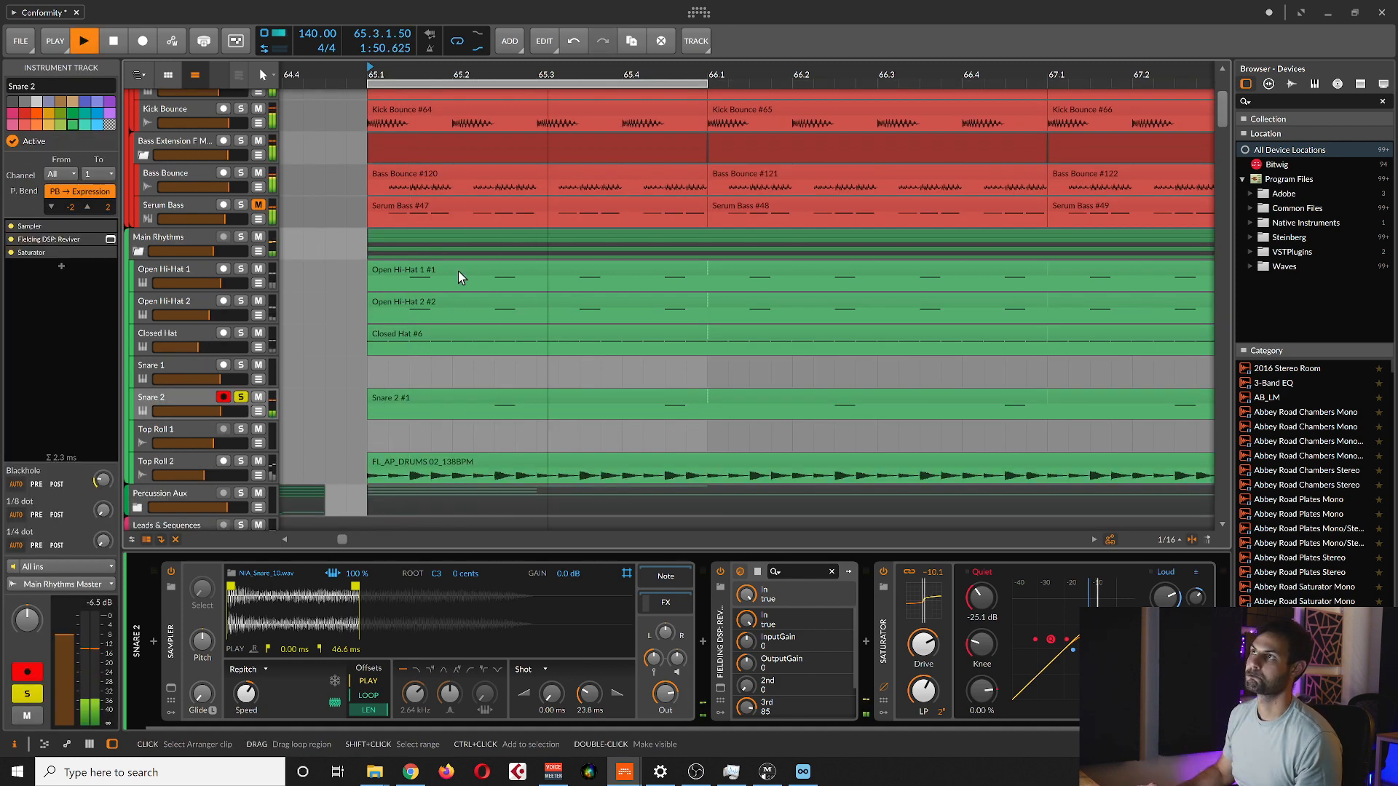
{"action": "scroll", "coordinate": [457, 272], "scroll_direction": "up", "scroll_amount": 6}
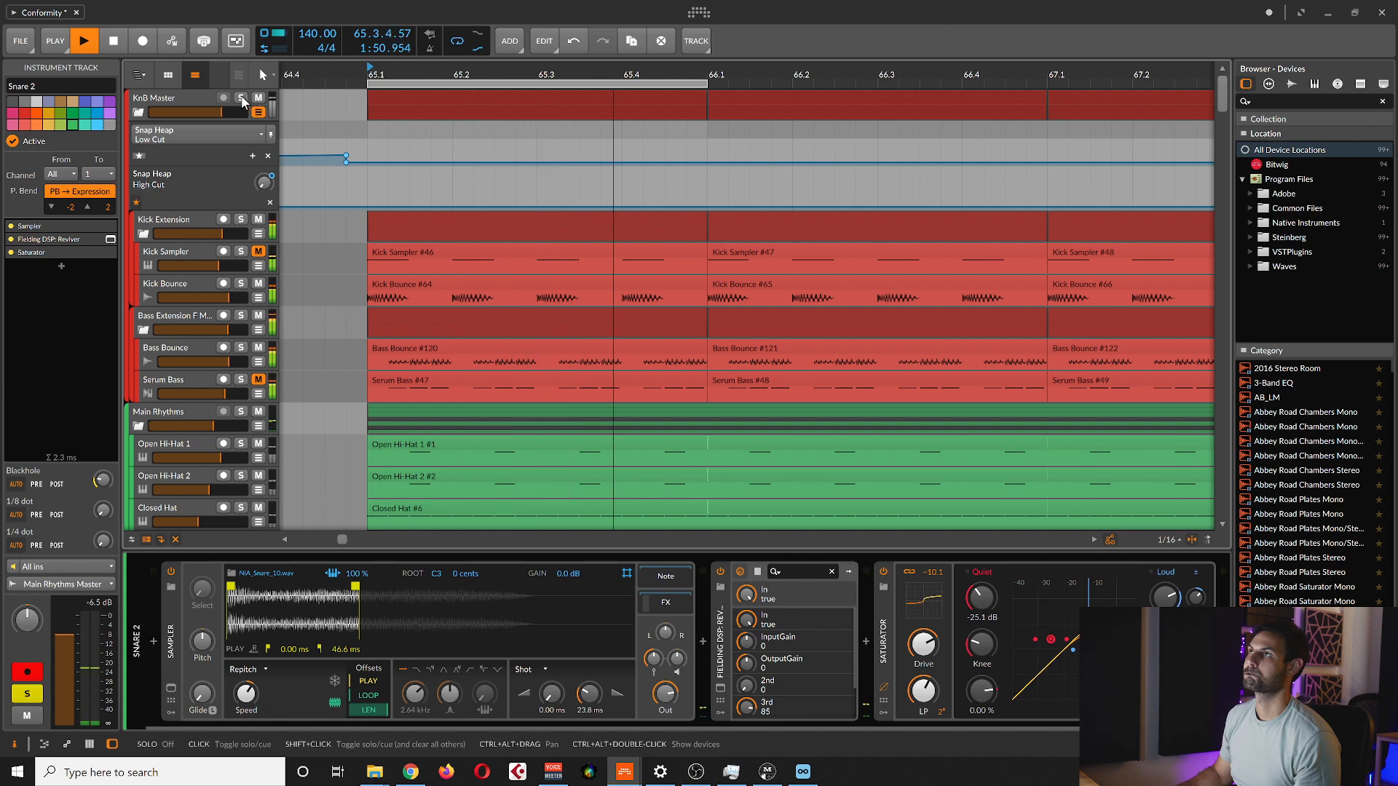
{"action": "left_click", "coordinate": [242, 99]}
{"action": "left_click", "coordinate": [240, 412]}
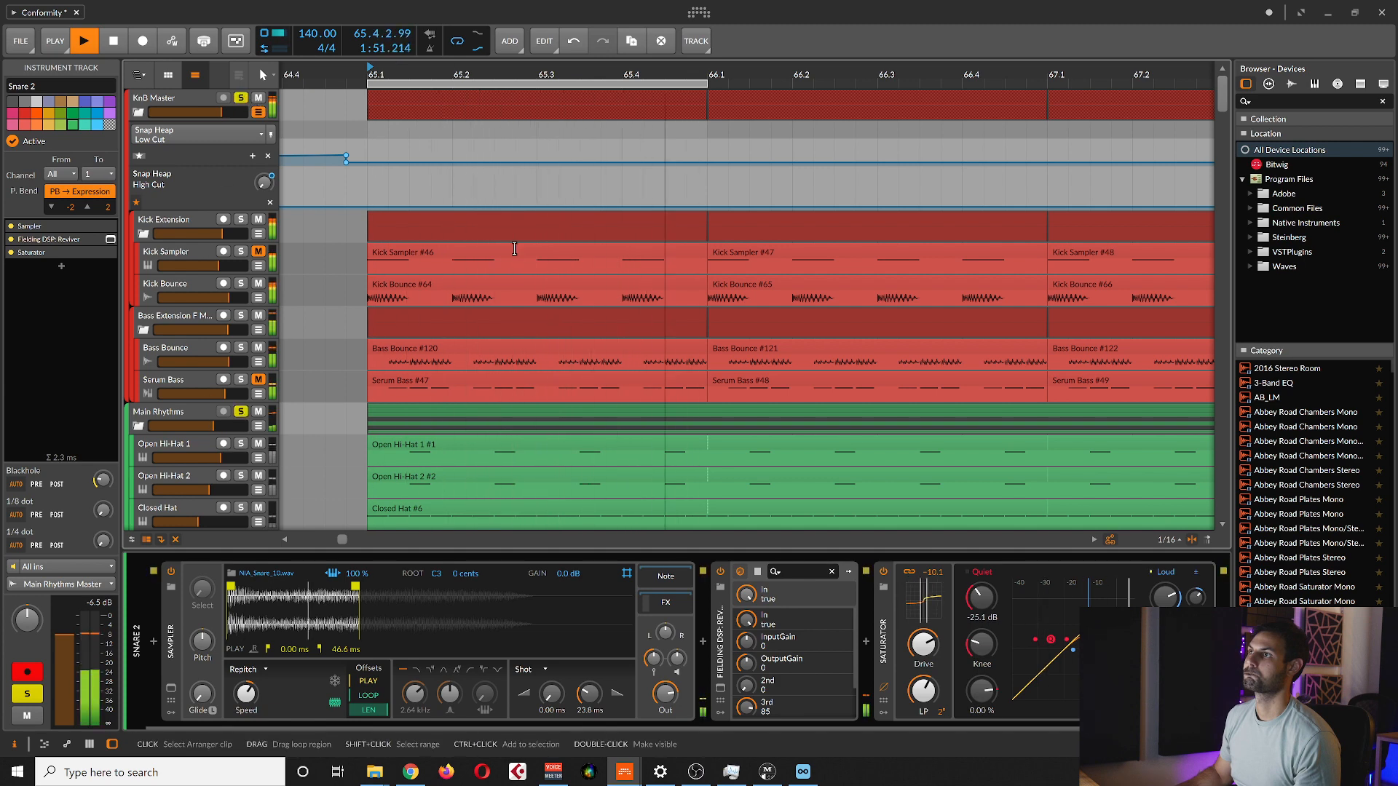
Compare Snare 2 alone with the full Main Rhythms group over kick and bass by toggling Snare 2's solo, leaving it soloed.
{"action": "scroll", "coordinate": [514, 249], "scroll_direction": "down", "scroll_amount": 6}
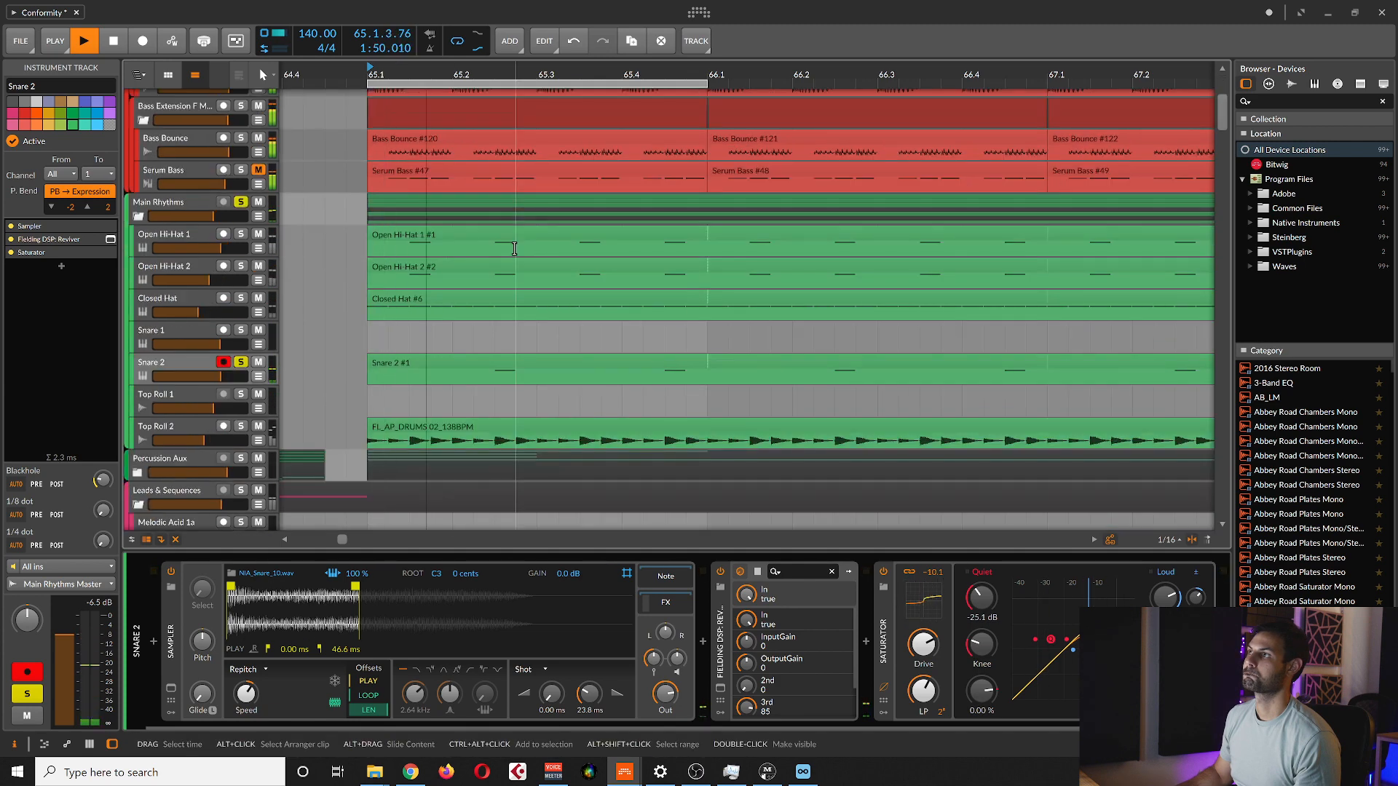
{"action": "left_click", "coordinate": [241, 363]}
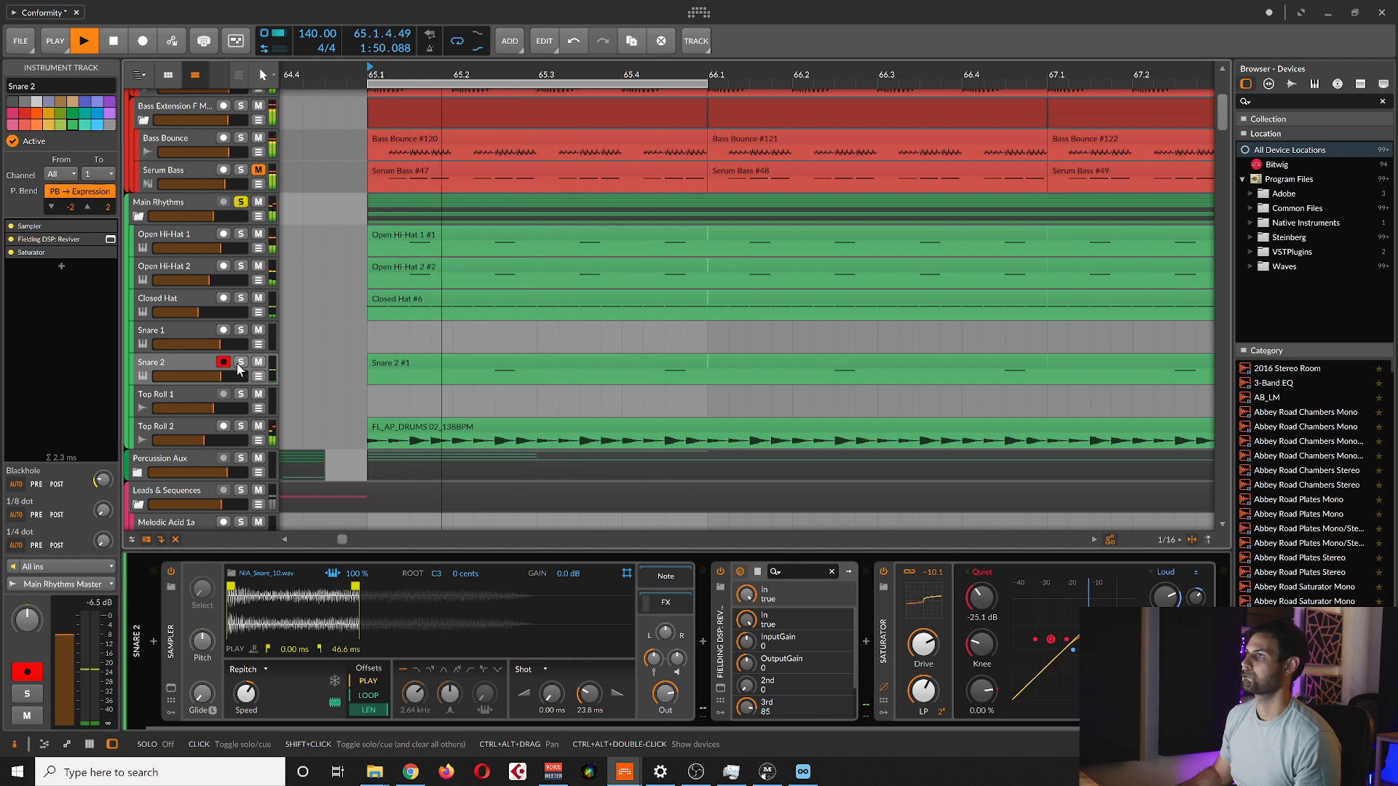
{"action": "left_click", "coordinate": [242, 363]}
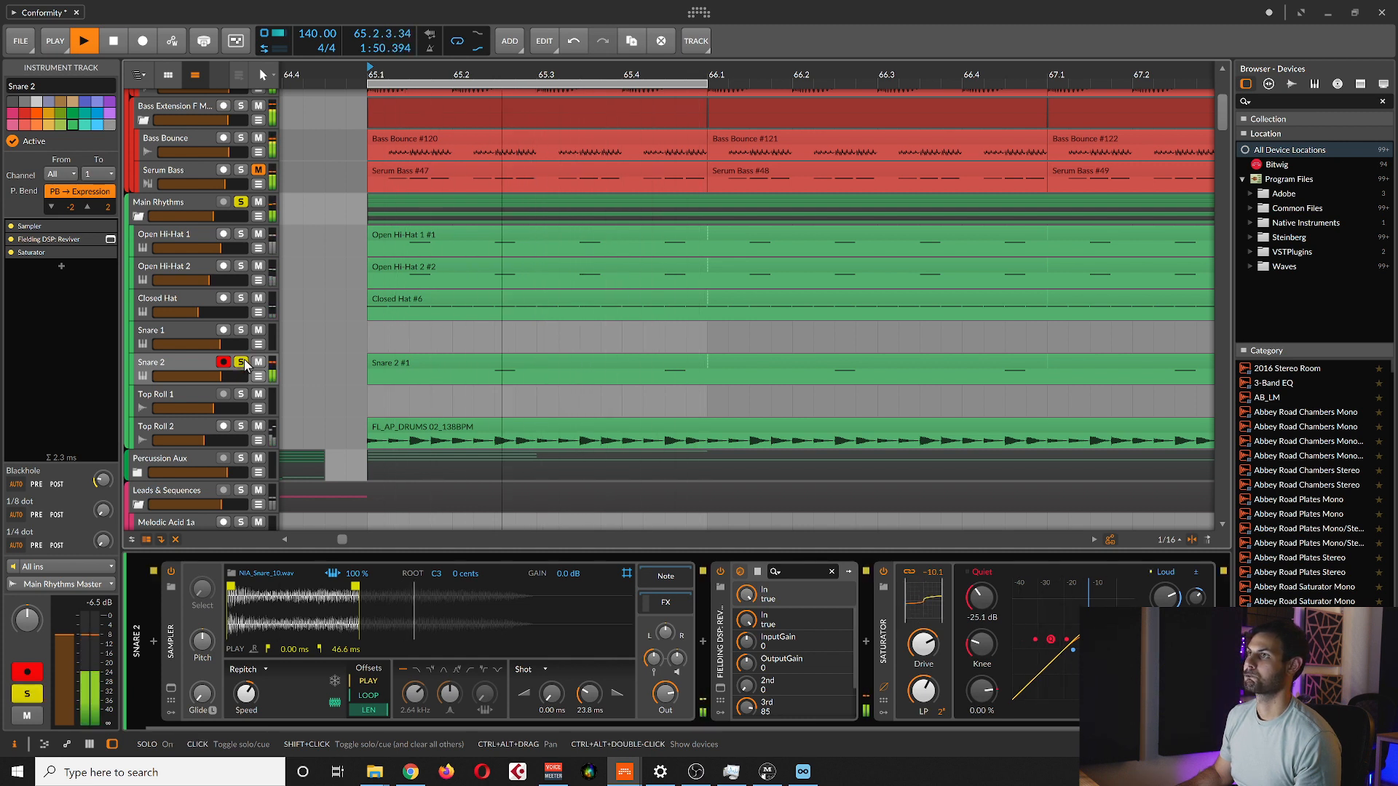
{"action": "left_click", "coordinate": [242, 363]}
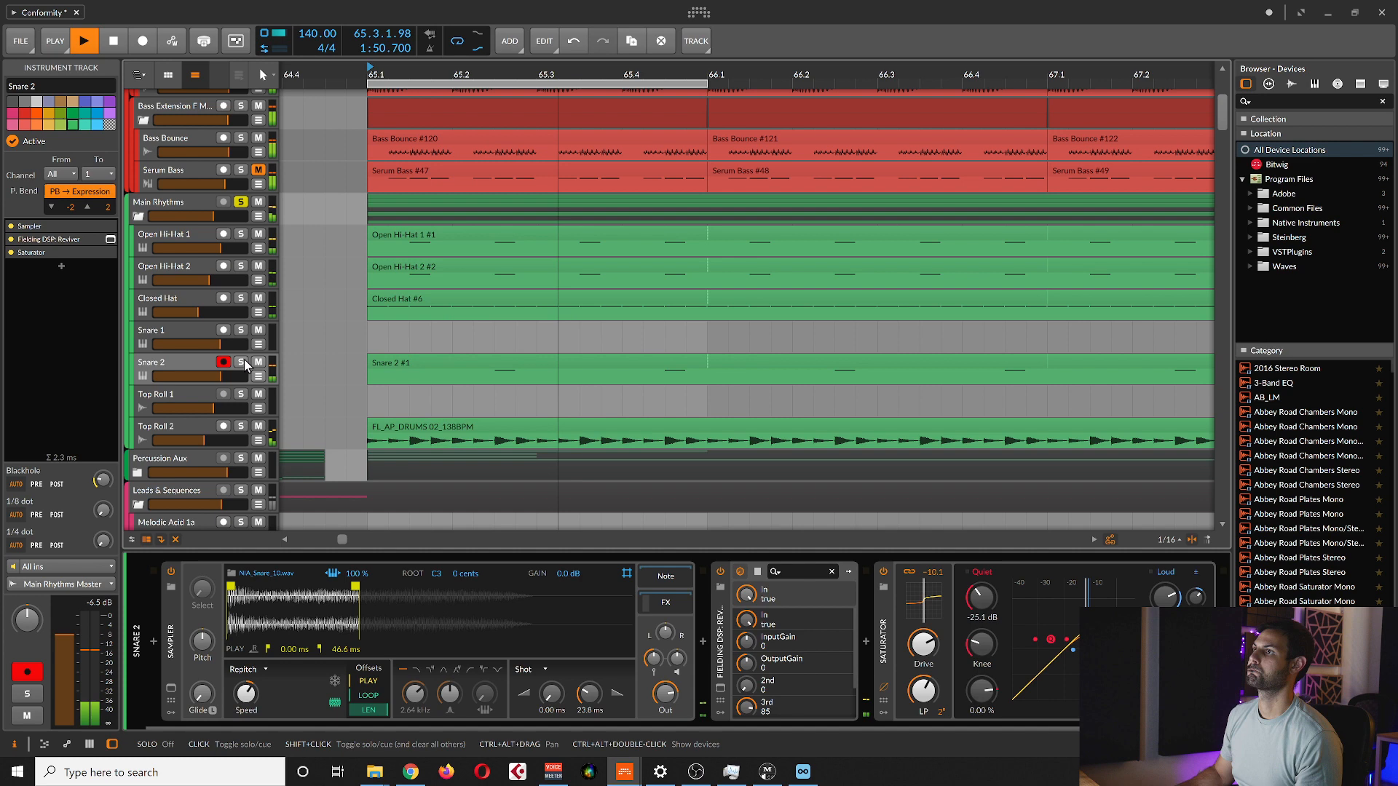
{"action": "scroll", "coordinate": [409, 263], "scroll_direction": "up", "scroll_amount": 4}
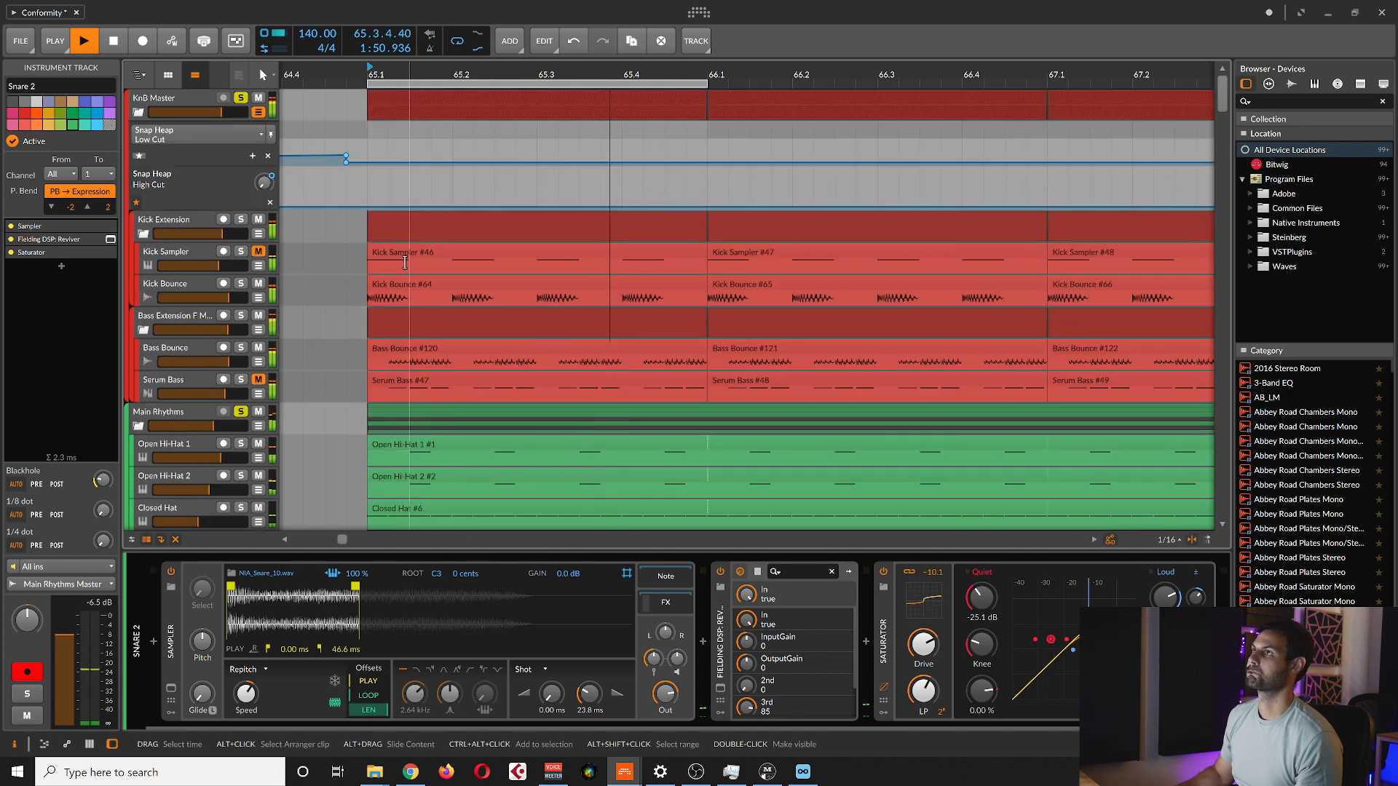
{"action": "scroll", "coordinate": [423, 253], "scroll_direction": "down", "scroll_amount": 3}
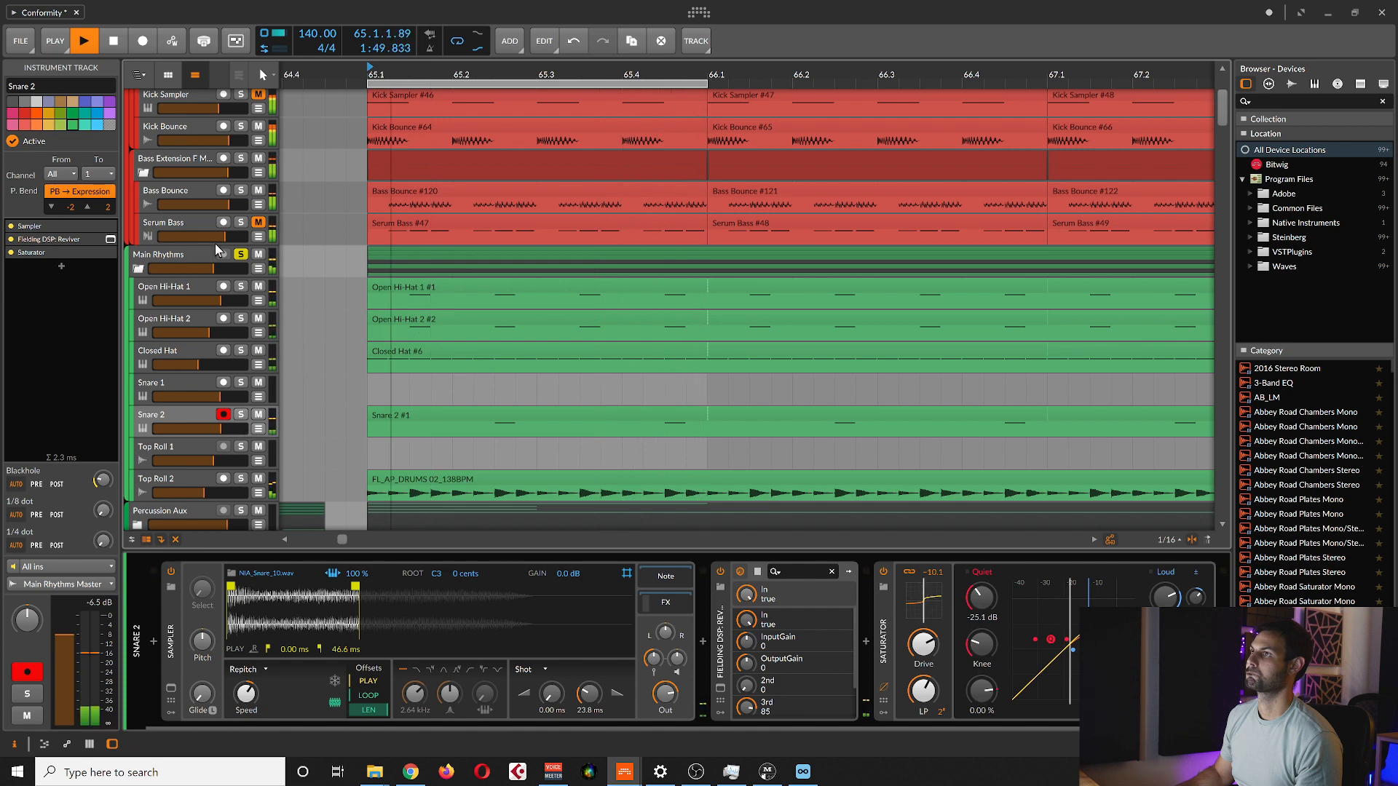
{"action": "left_click", "coordinate": [241, 414]}
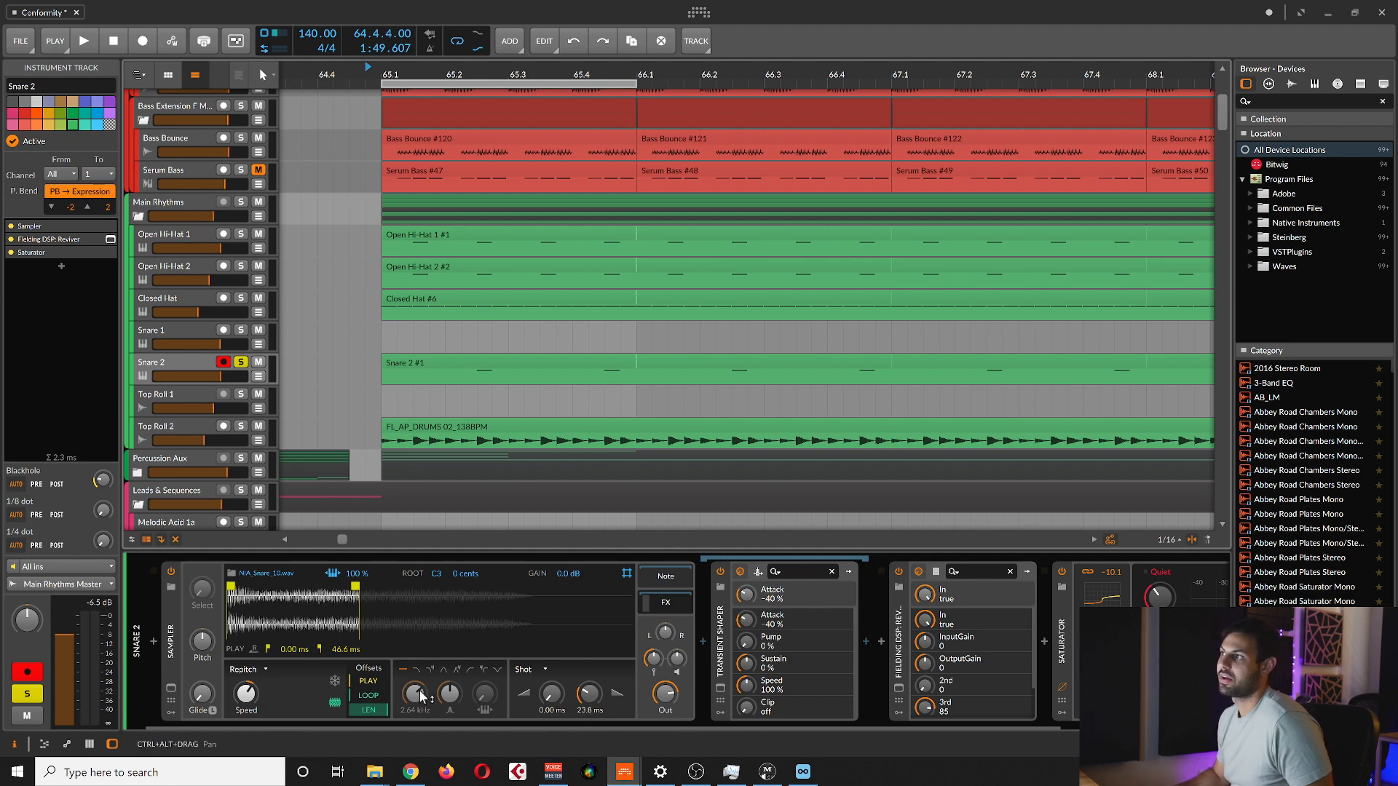
Try extending the Snare 2 sample's play length to 110 ms in the Sampler, and undo the change.
{"action": "left_click_drag", "start_coordinate": [353, 586], "coordinate": [650, 613]}
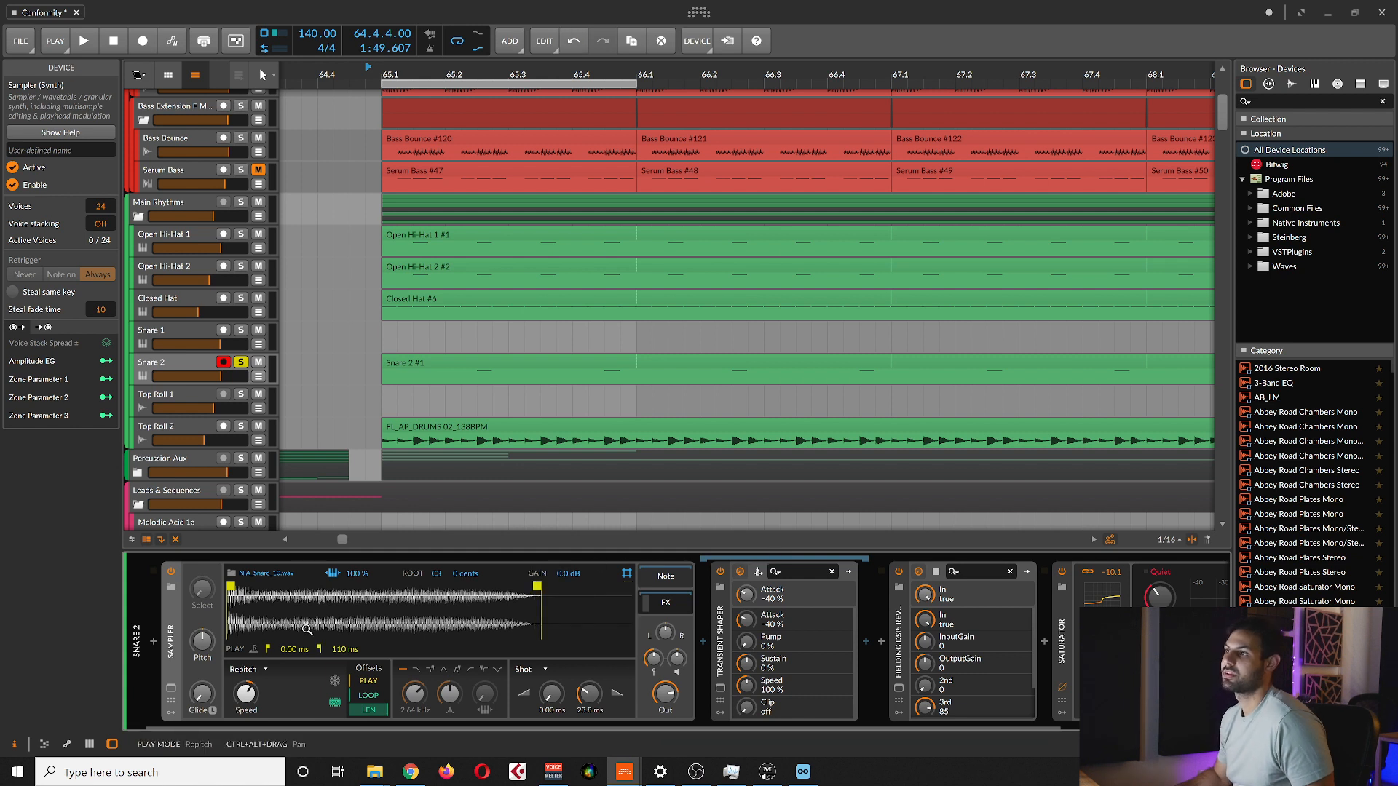
{"action": "key", "text": "ctrl+z"}
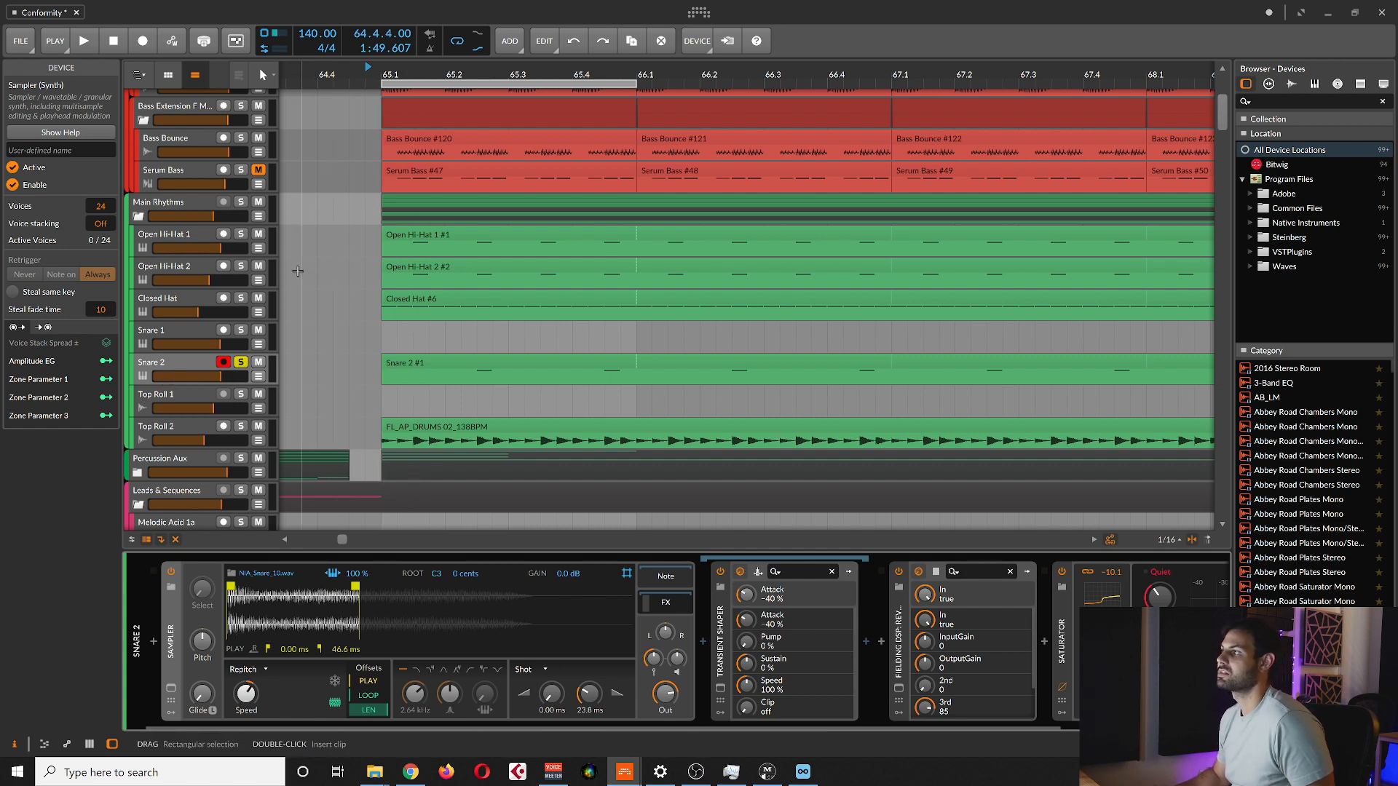
Set the playback start to 65.3.1.00, examine the tuneform BPM-to-milliseconds table in Chrome, and return to Bitwig Studio.
{"action": "left_click", "coordinate": [503, 405]}
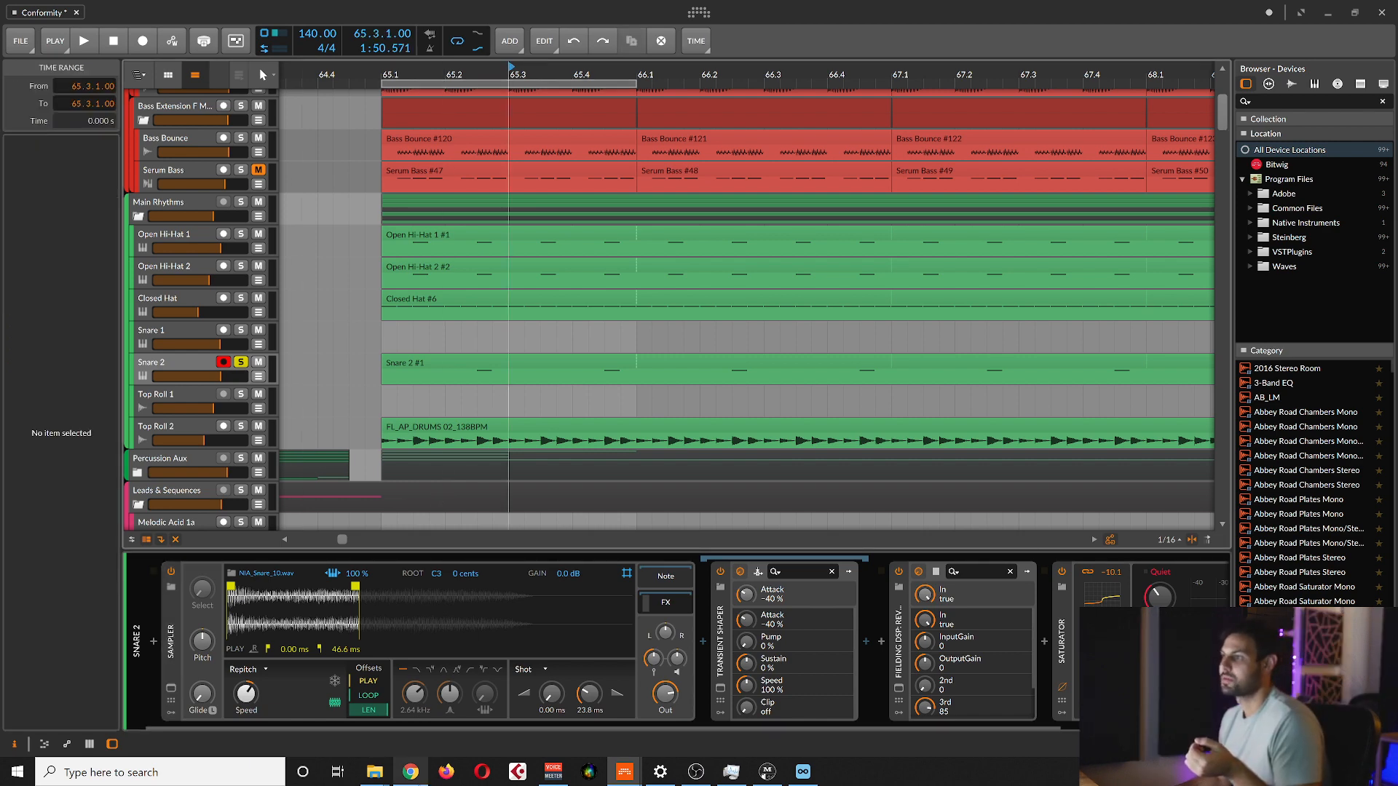
{"action": "left_click", "coordinate": [410, 776]}
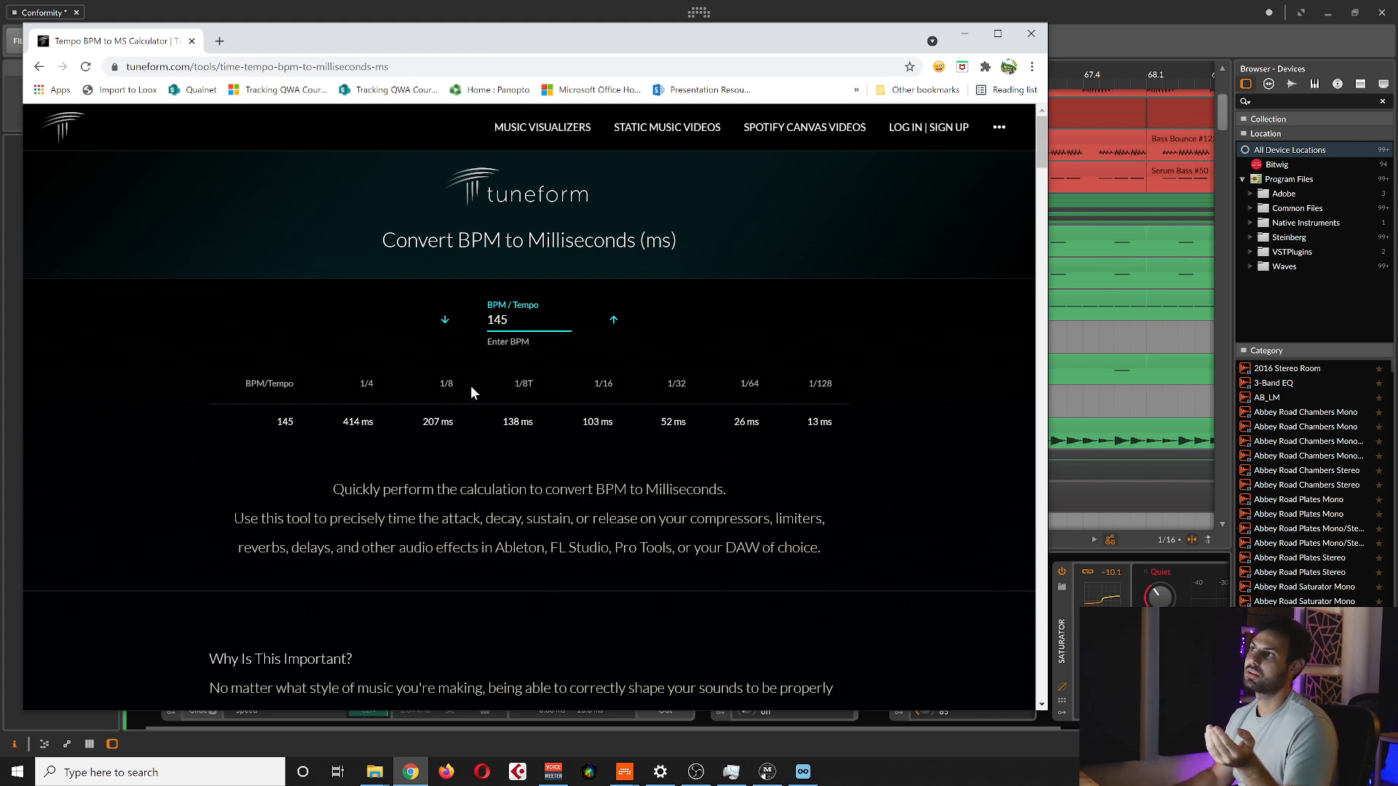
{"action": "left_click_drag", "start_coordinate": [513, 321], "coordinate": [480, 327]}
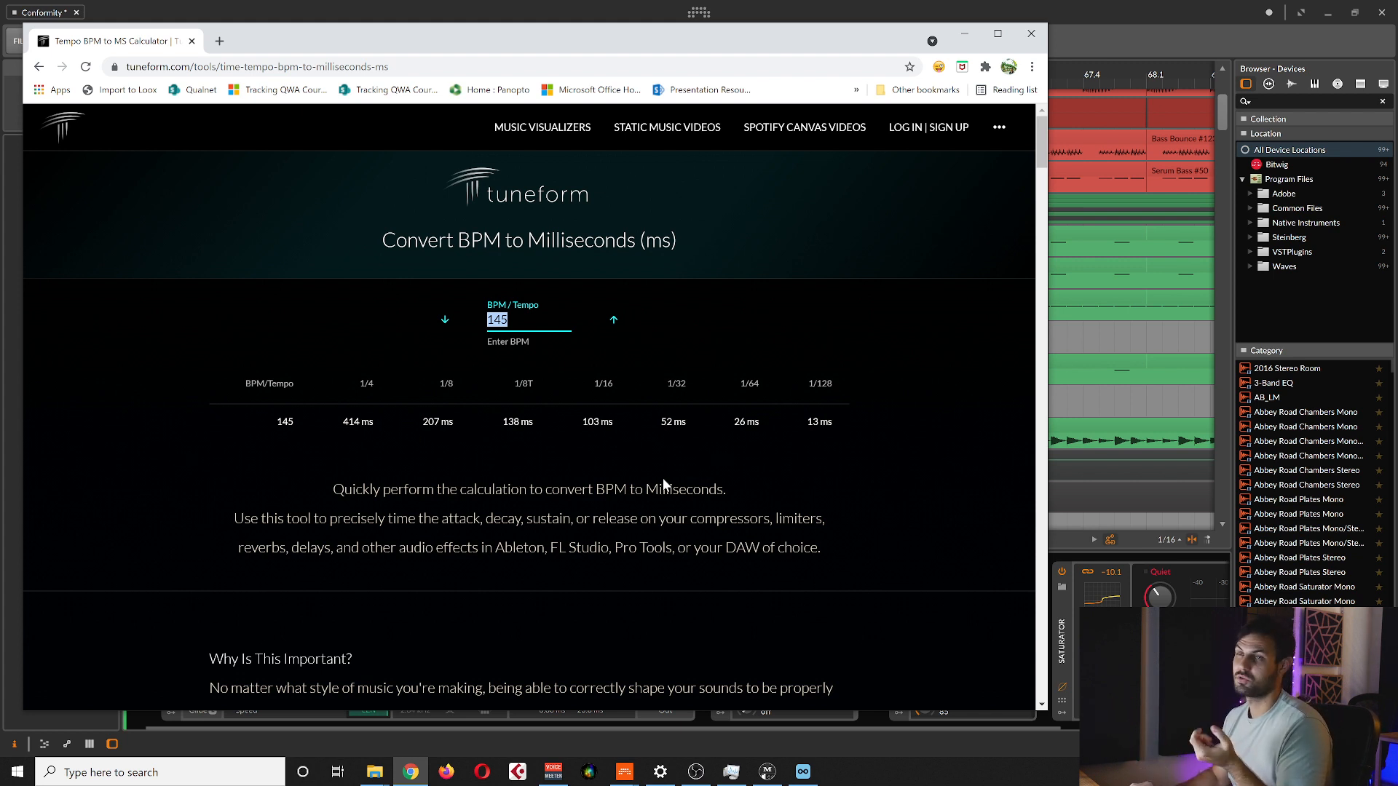
{"action": "left_click_drag", "start_coordinate": [704, 51], "coordinate": [817, 22]}
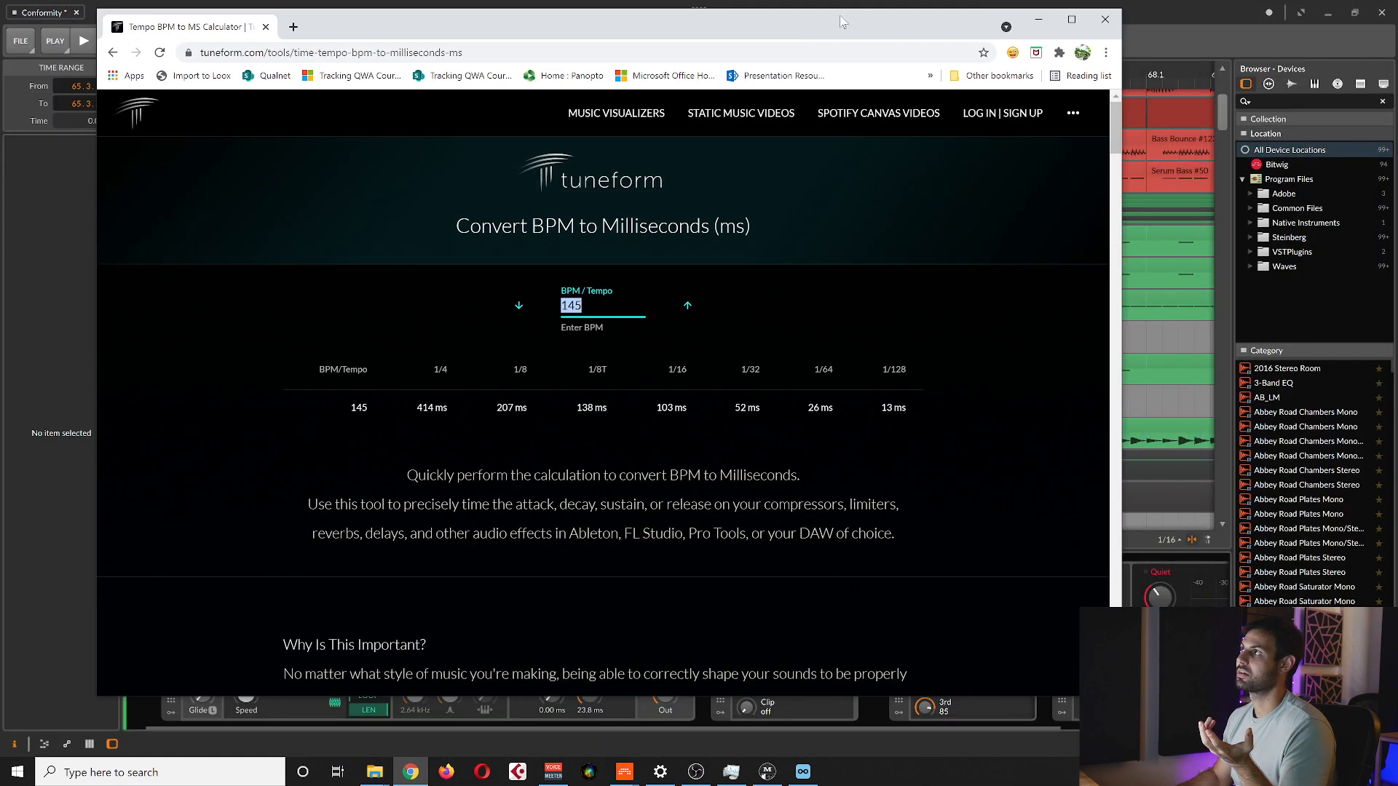
{"action": "left_click", "coordinate": [1038, 19]}
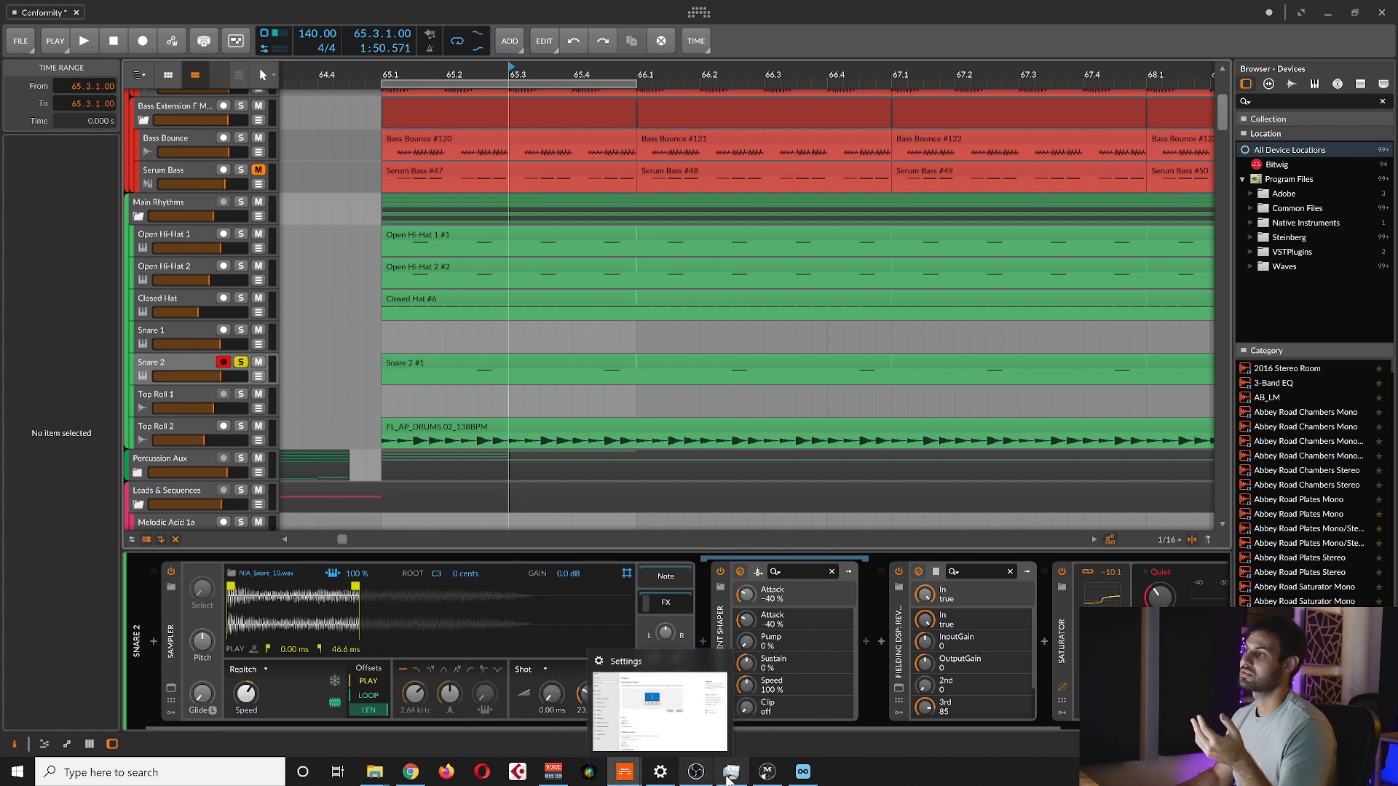
{"action": "left_click", "coordinate": [410, 772]}
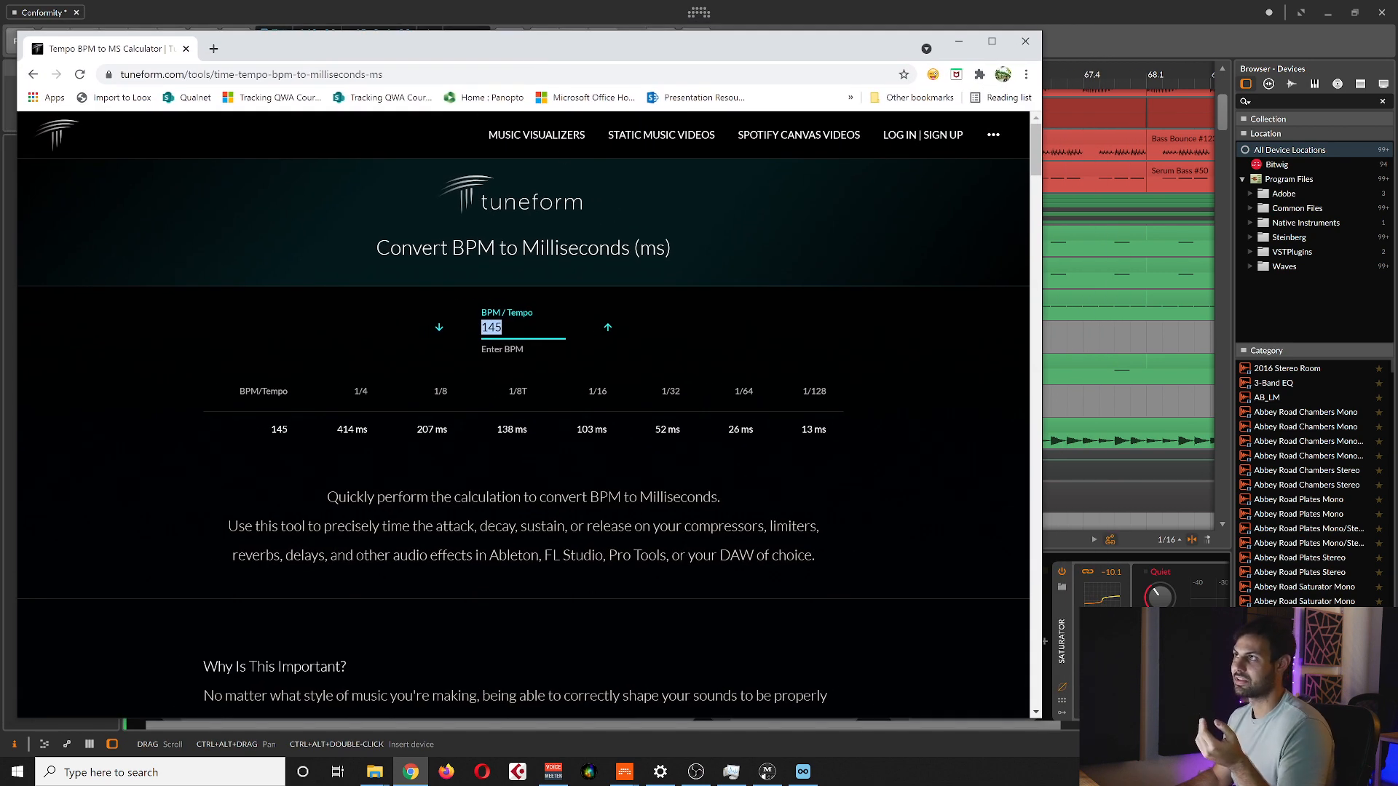
{"action": "left_click_drag", "start_coordinate": [601, 56], "coordinate": [606, 44]}
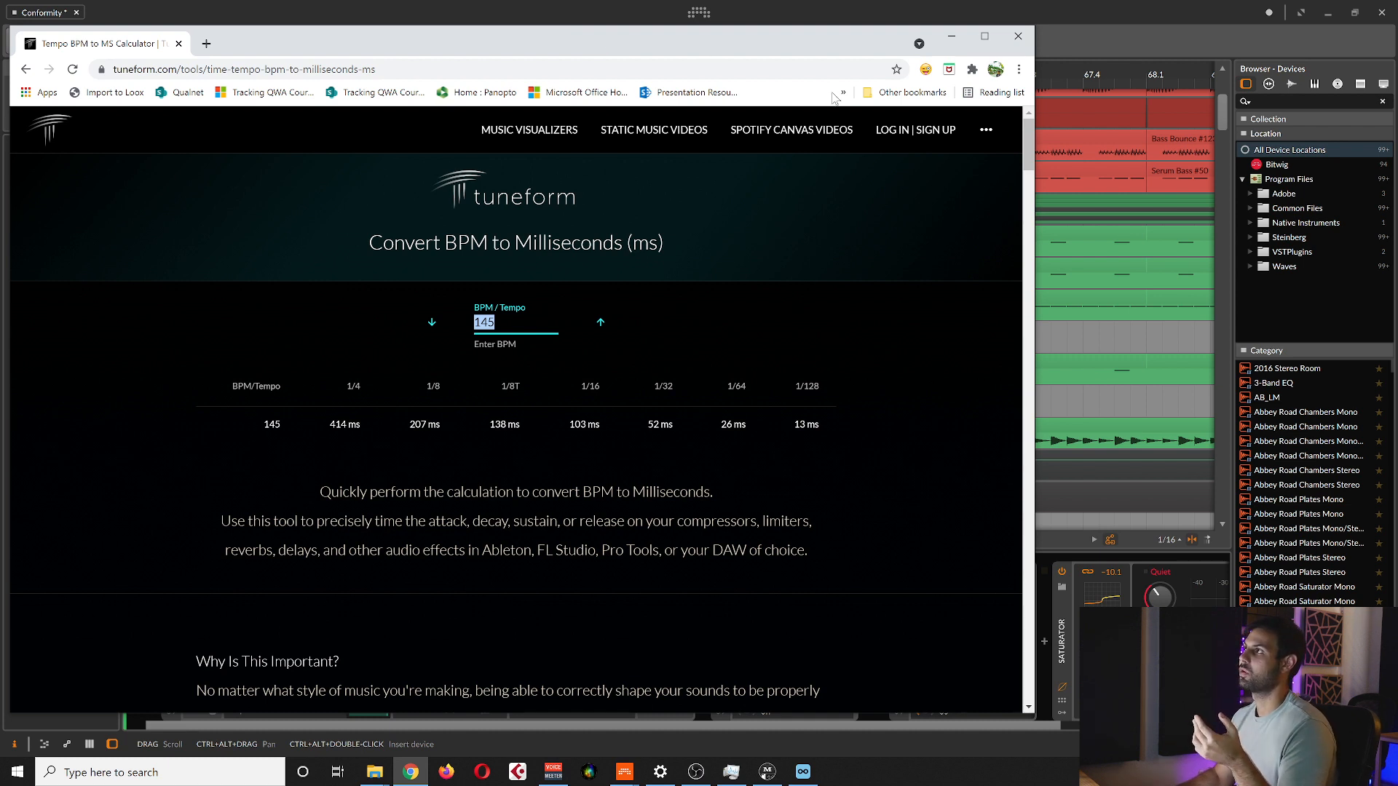
{"action": "left_click_drag", "start_coordinate": [866, 49], "coordinate": [874, 52]}
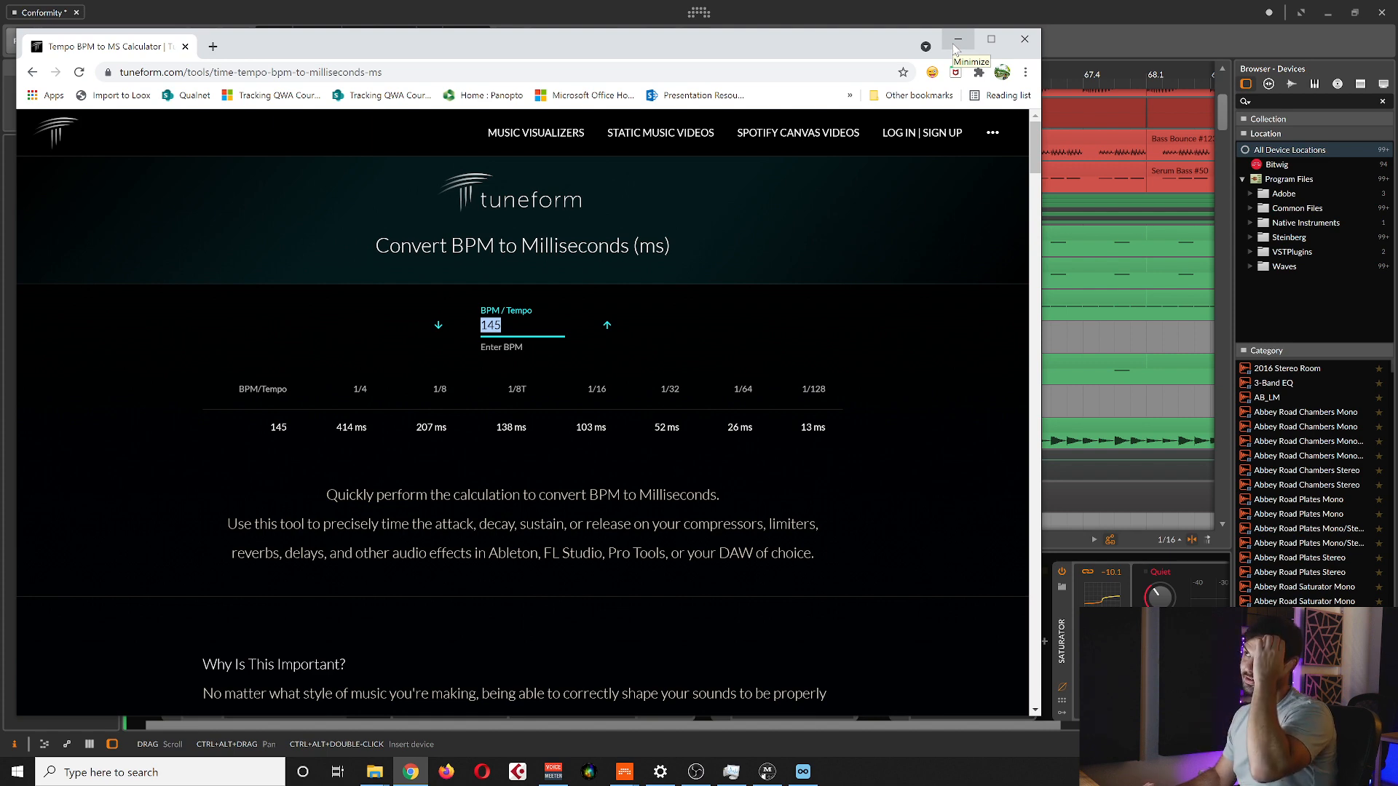
{"action": "left_click", "coordinate": [956, 44]}
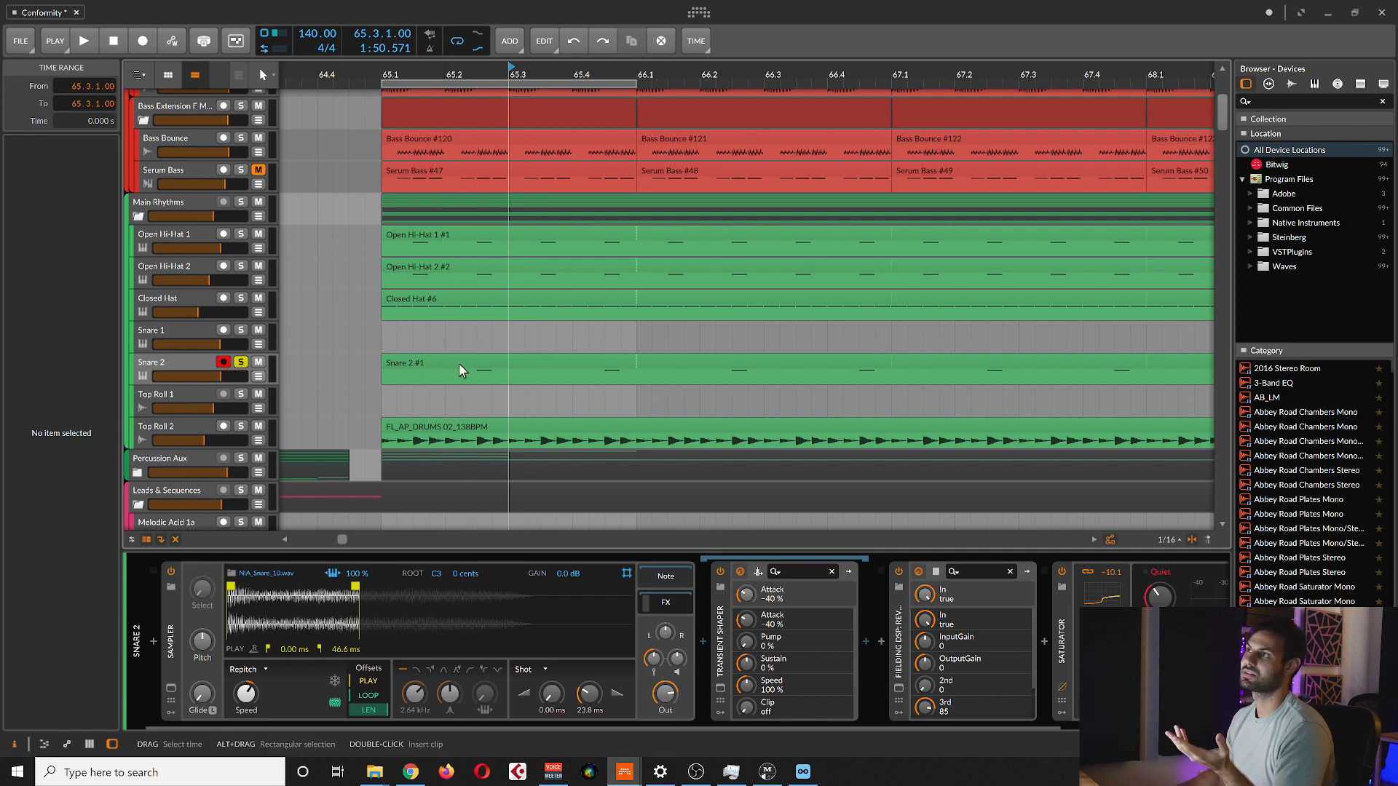
{"action": "scroll", "coordinate": [438, 362], "scroll_direction": "up", "scroll_amount": 2}
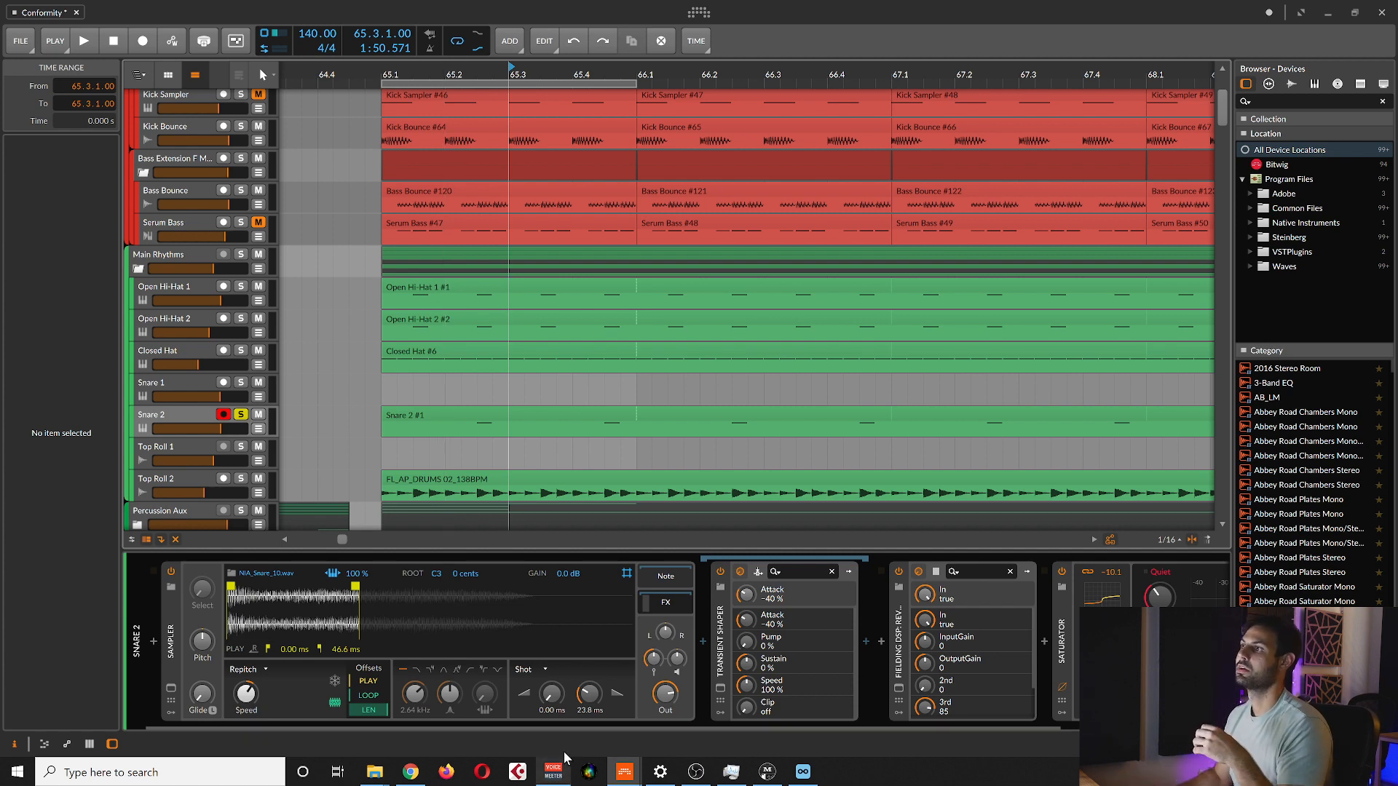
{"action": "left_click", "coordinate": [411, 772]}
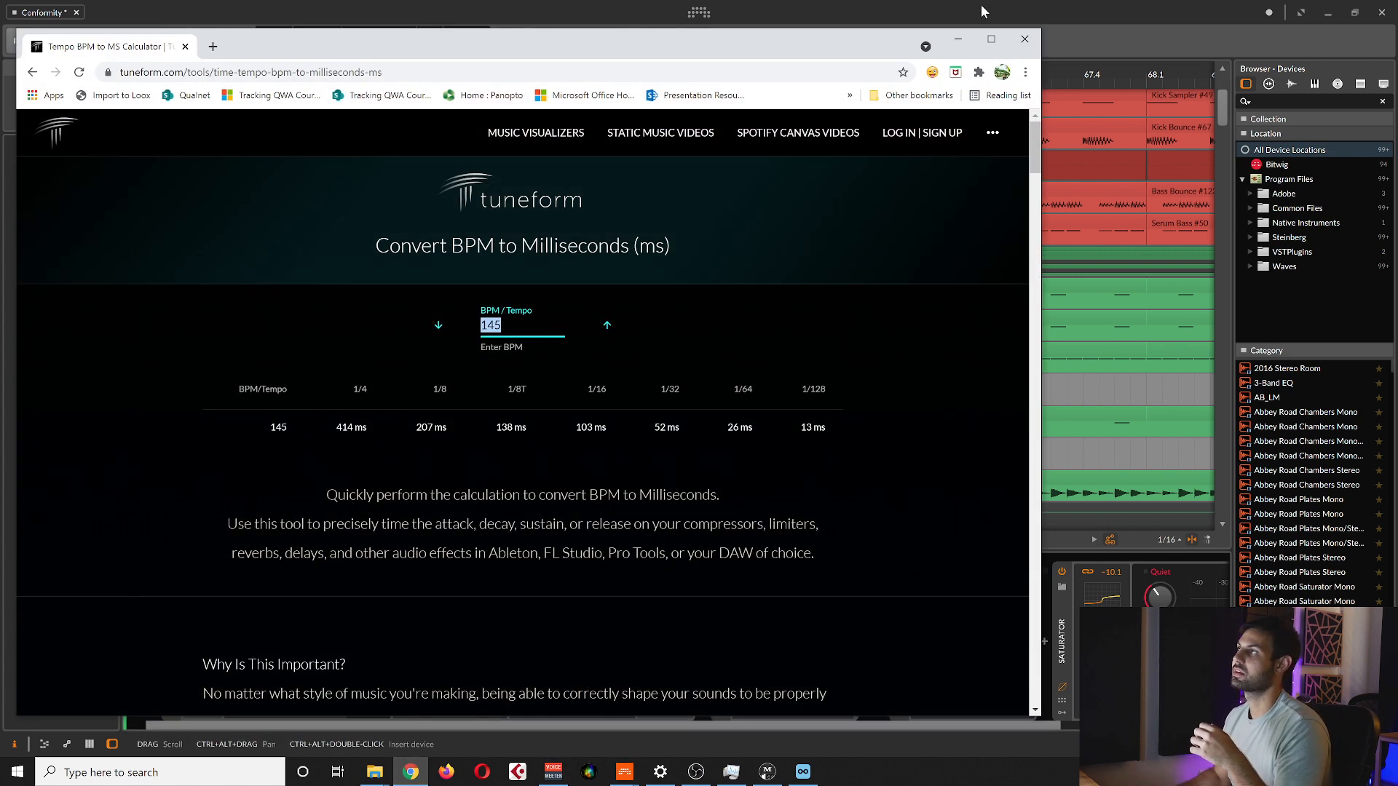
{"action": "left_click", "coordinate": [957, 39]}
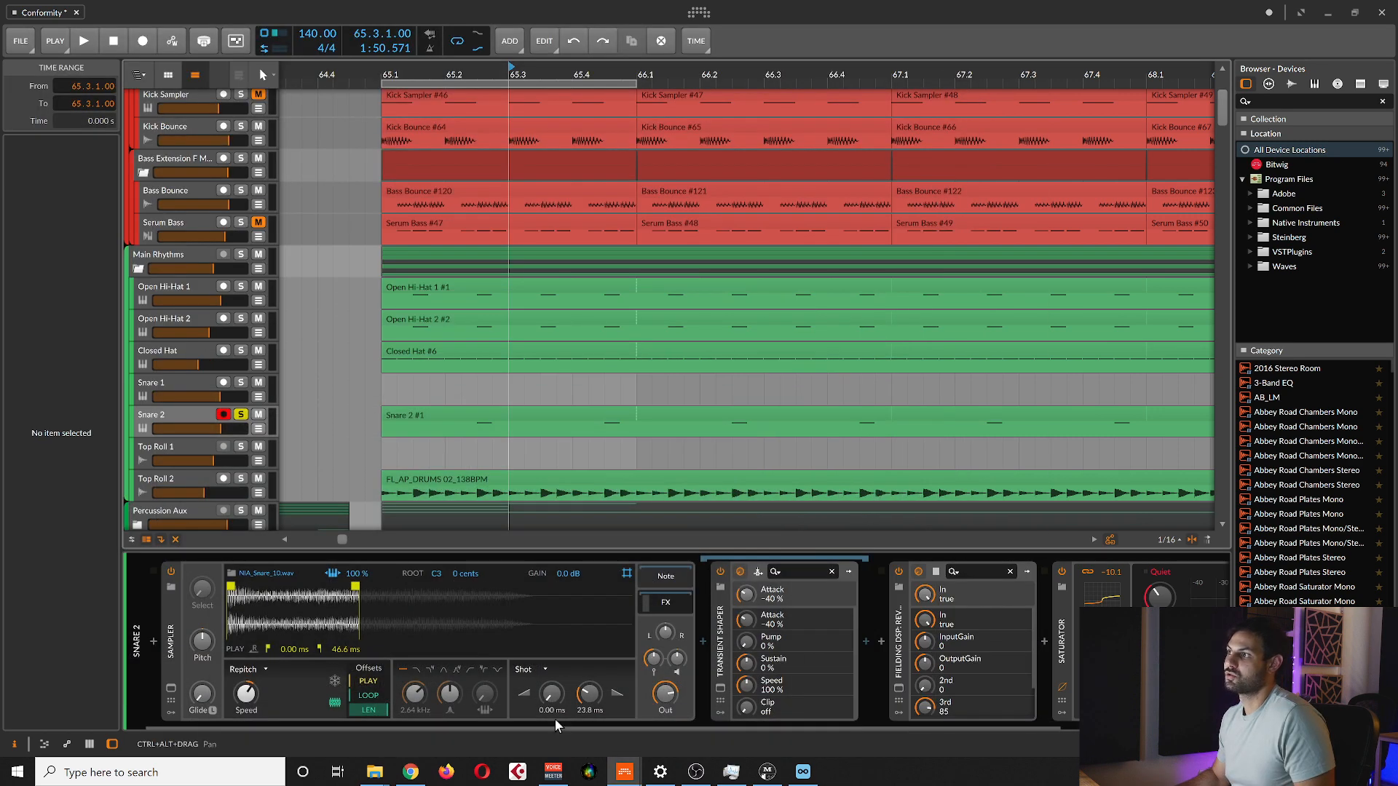
Open Snare 2's Transient Shaper window, examine its Attack, Sustain and Speed settings over the arrangement, and close it.
{"action": "left_click_drag", "start_coordinate": [555, 724], "coordinate": [640, 718]}
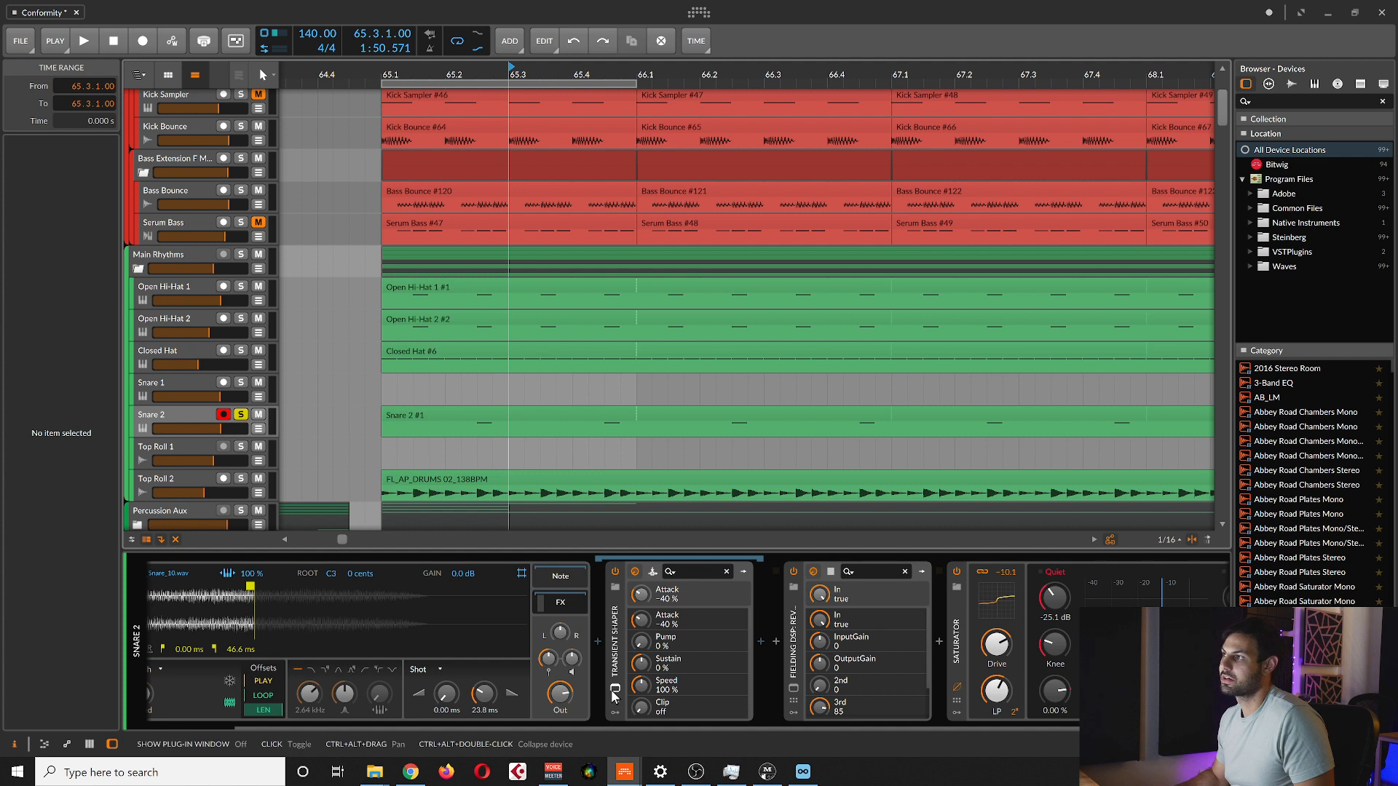
{"action": "left_click", "coordinate": [615, 690]}
{"action": "left_click_drag", "start_coordinate": [383, 113], "coordinate": [422, 197]}
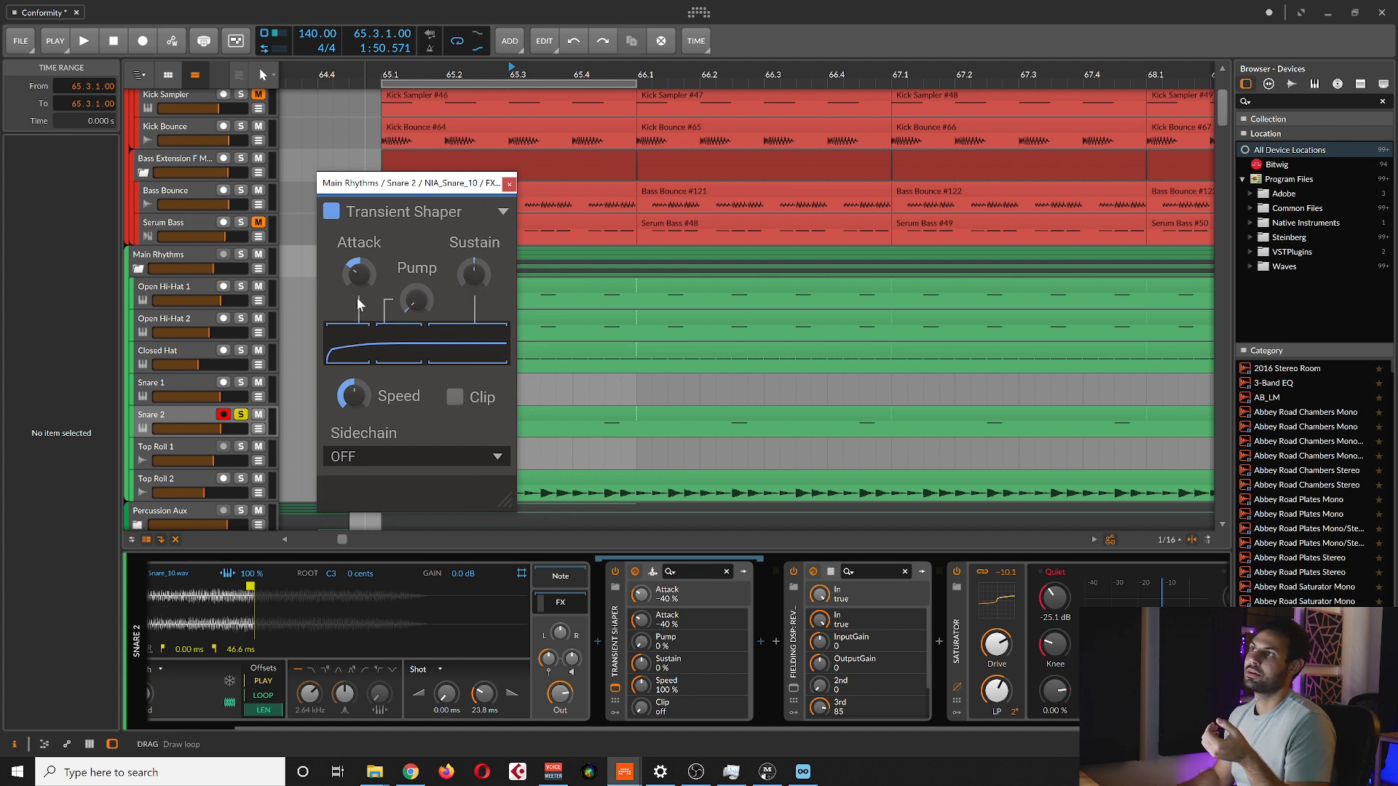
{"action": "left_click_drag", "start_coordinate": [402, 194], "coordinate": [404, 197]}
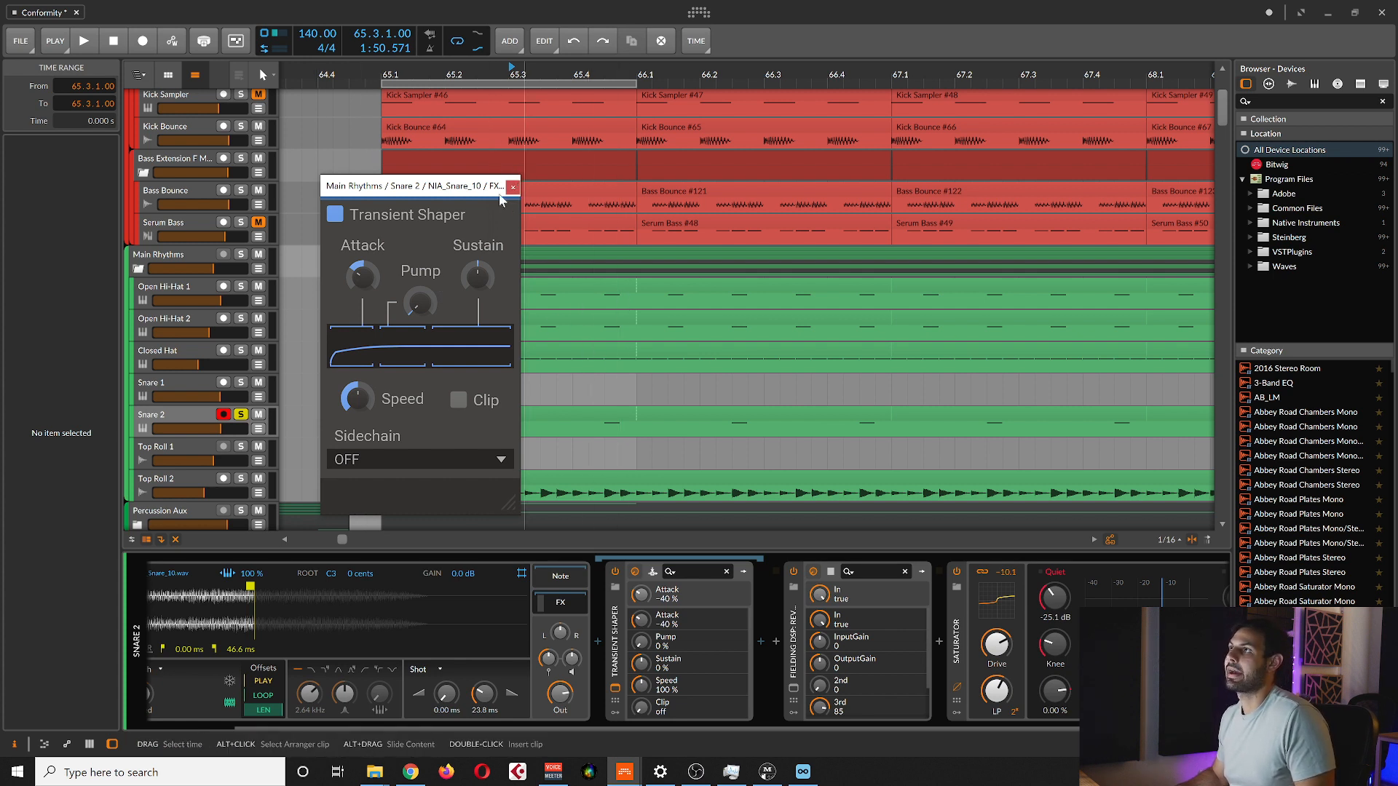
{"action": "left_click_drag", "start_coordinate": [478, 191], "coordinate": [454, 184]}
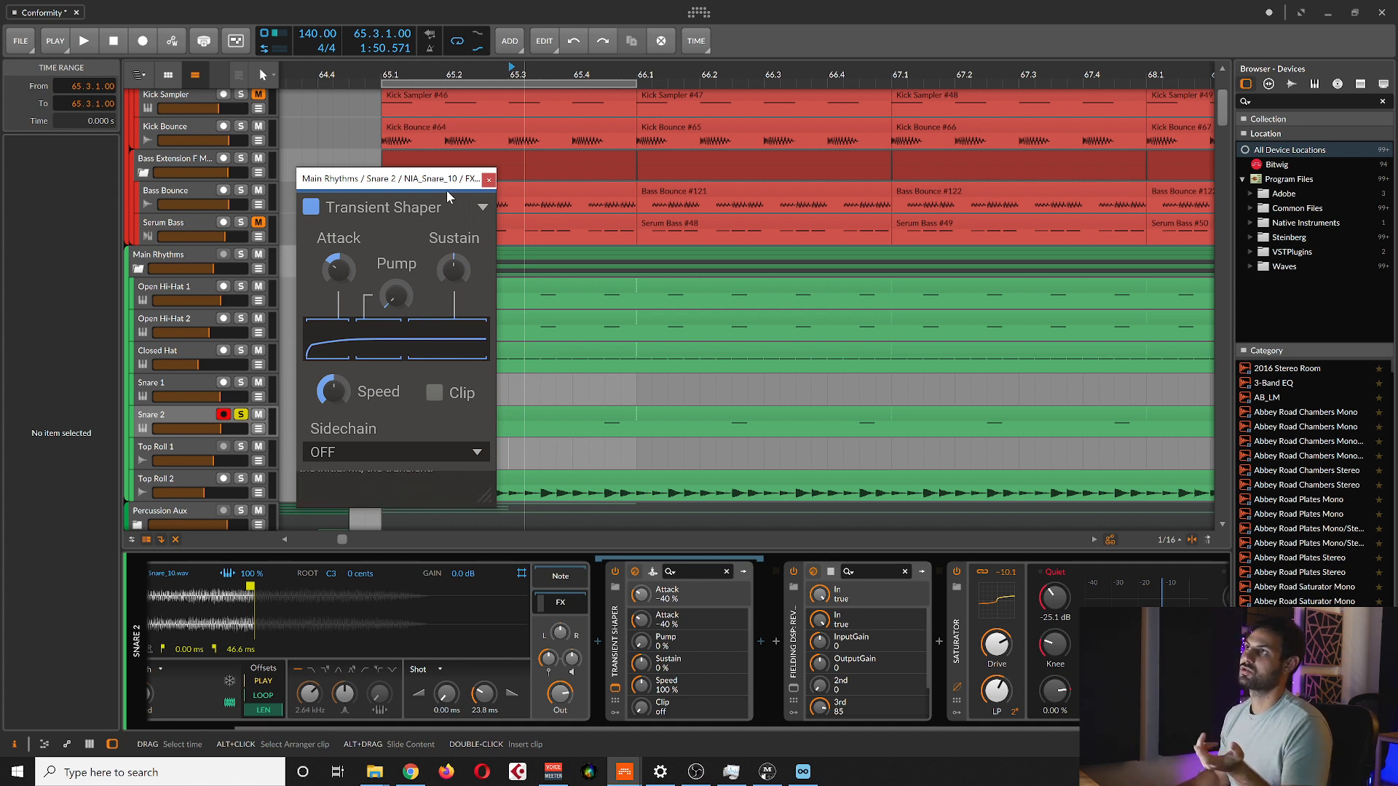
{"action": "left_click_drag", "start_coordinate": [439, 183], "coordinate": [449, 179]}
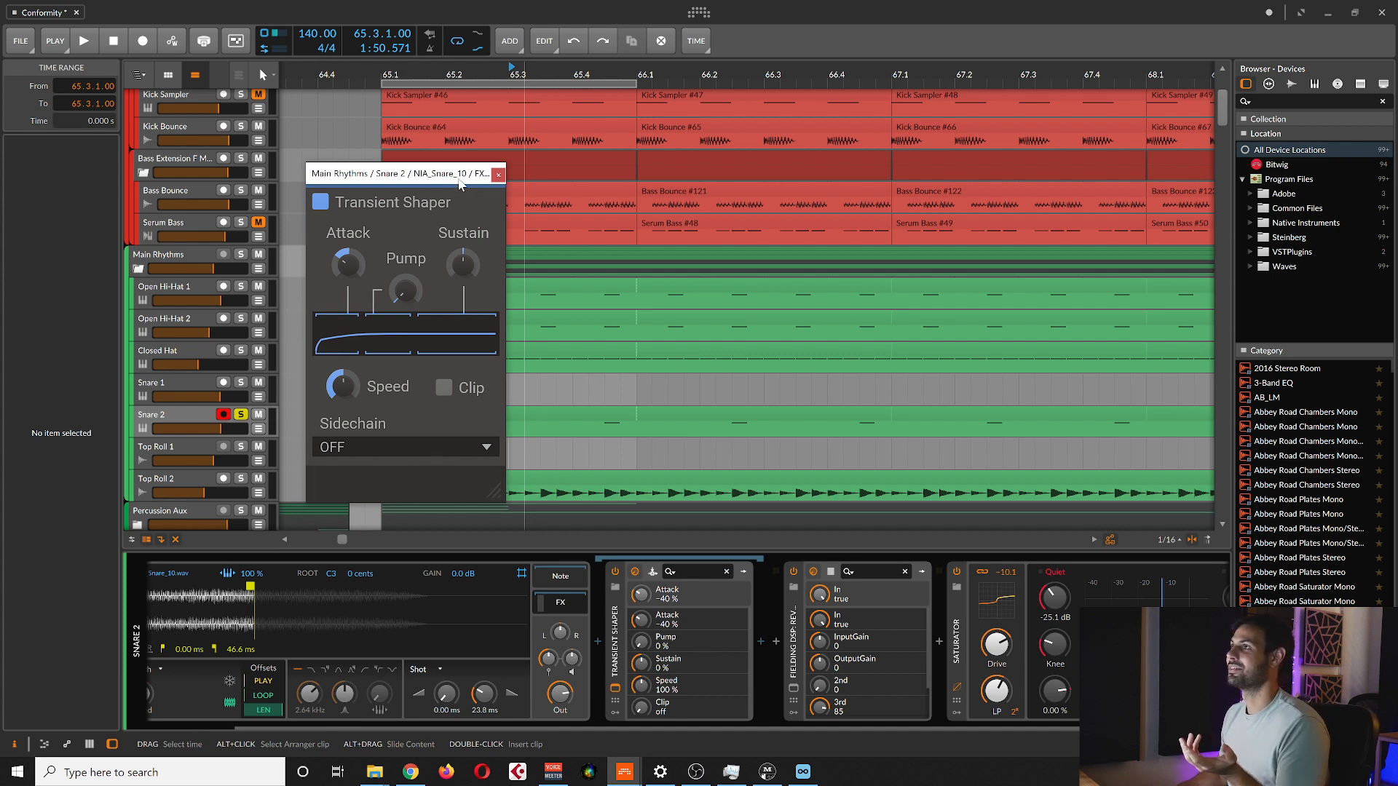
{"action": "left_click_drag", "start_coordinate": [469, 177], "coordinate": [455, 172]}
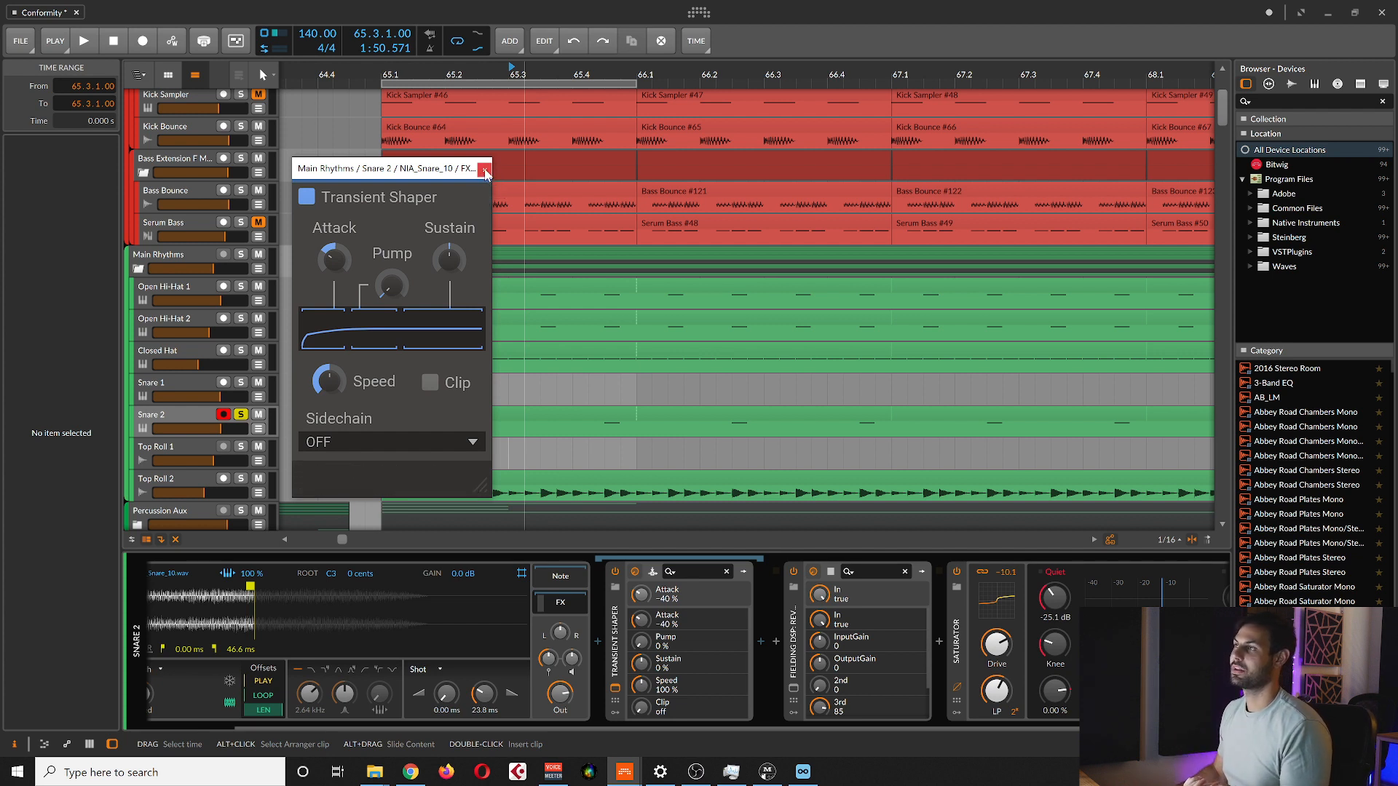
{"action": "left_click_drag", "start_coordinate": [387, 173], "coordinate": [395, 177]}
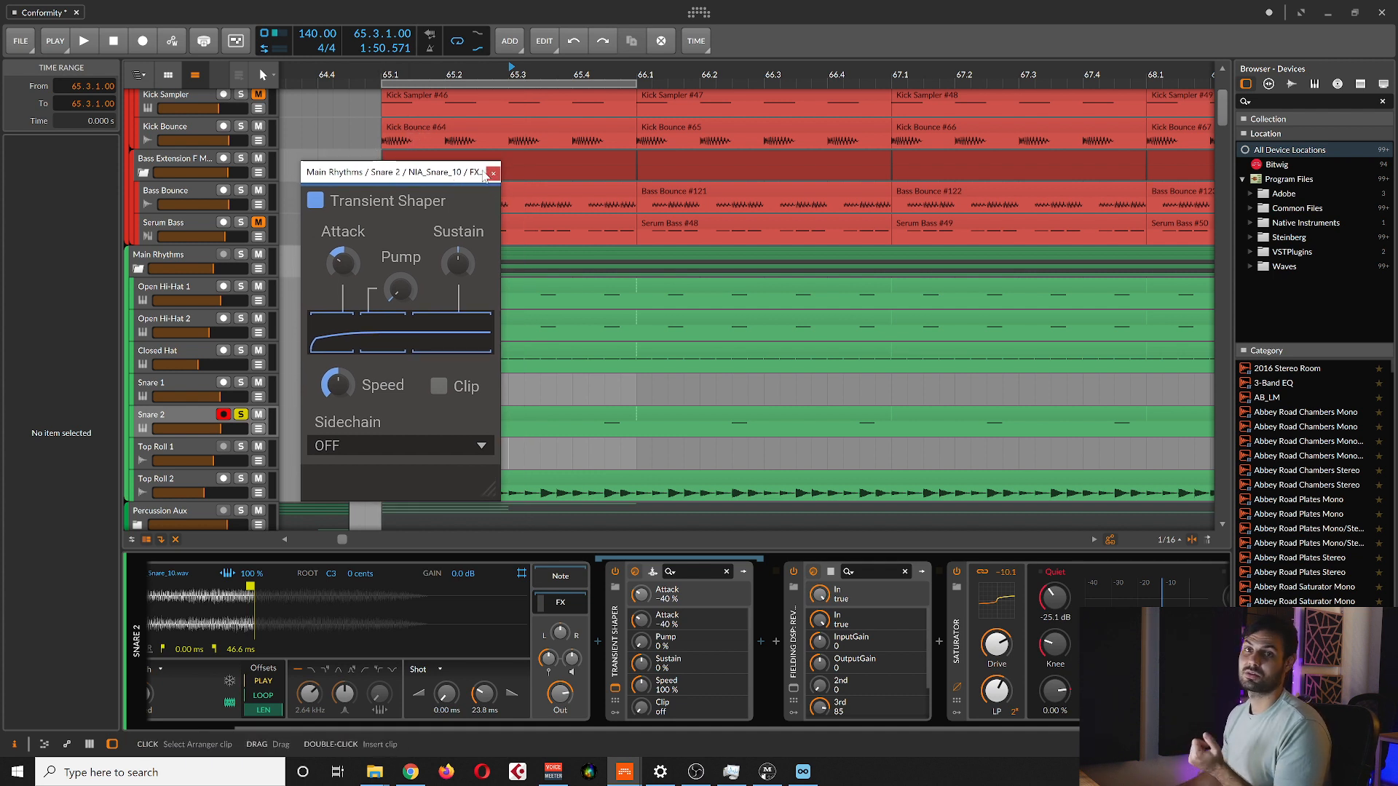
{"action": "left_click", "coordinate": [492, 175]}
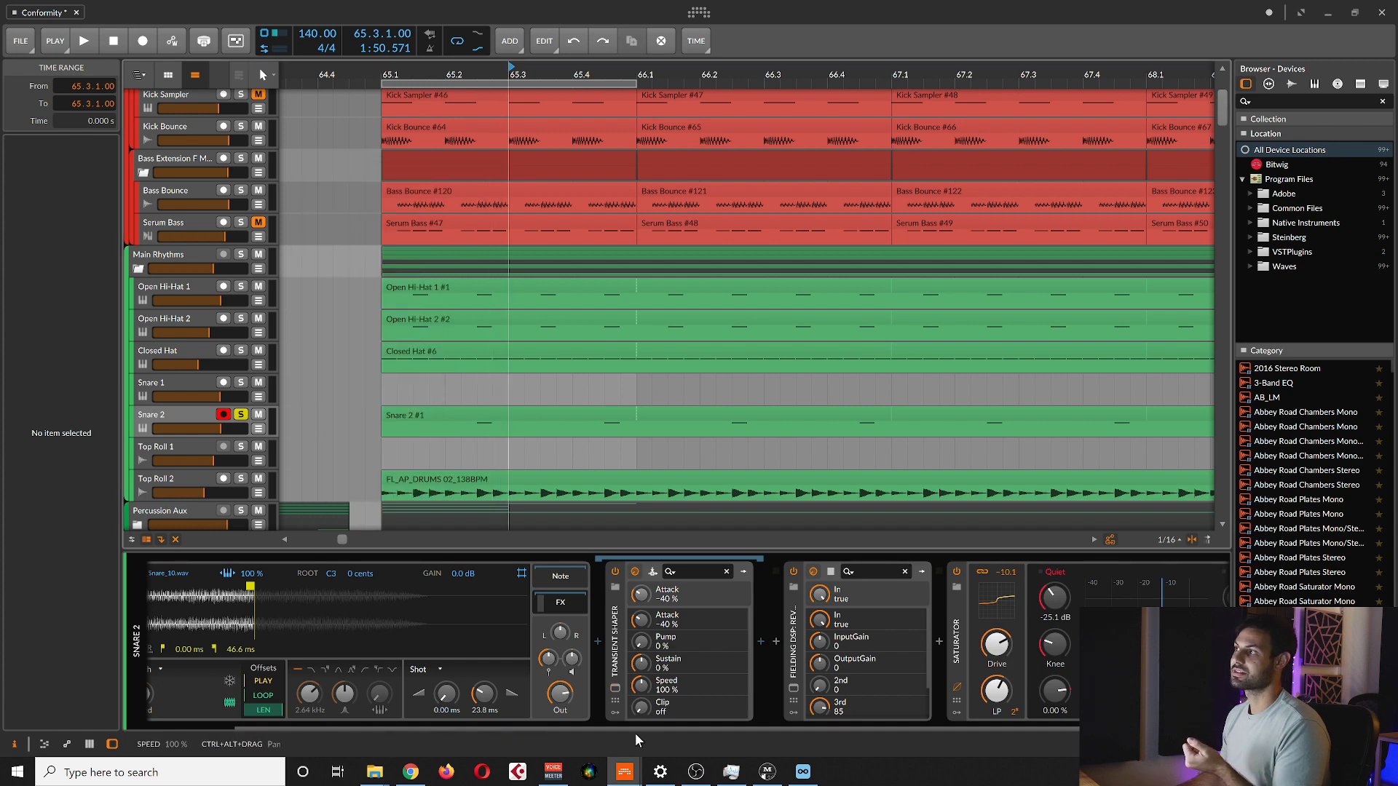
Select the Fielding DSP Reviver device in Snare 2's device chain.
{"action": "left_click_drag", "start_coordinate": [487, 725], "coordinate": [551, 719]}
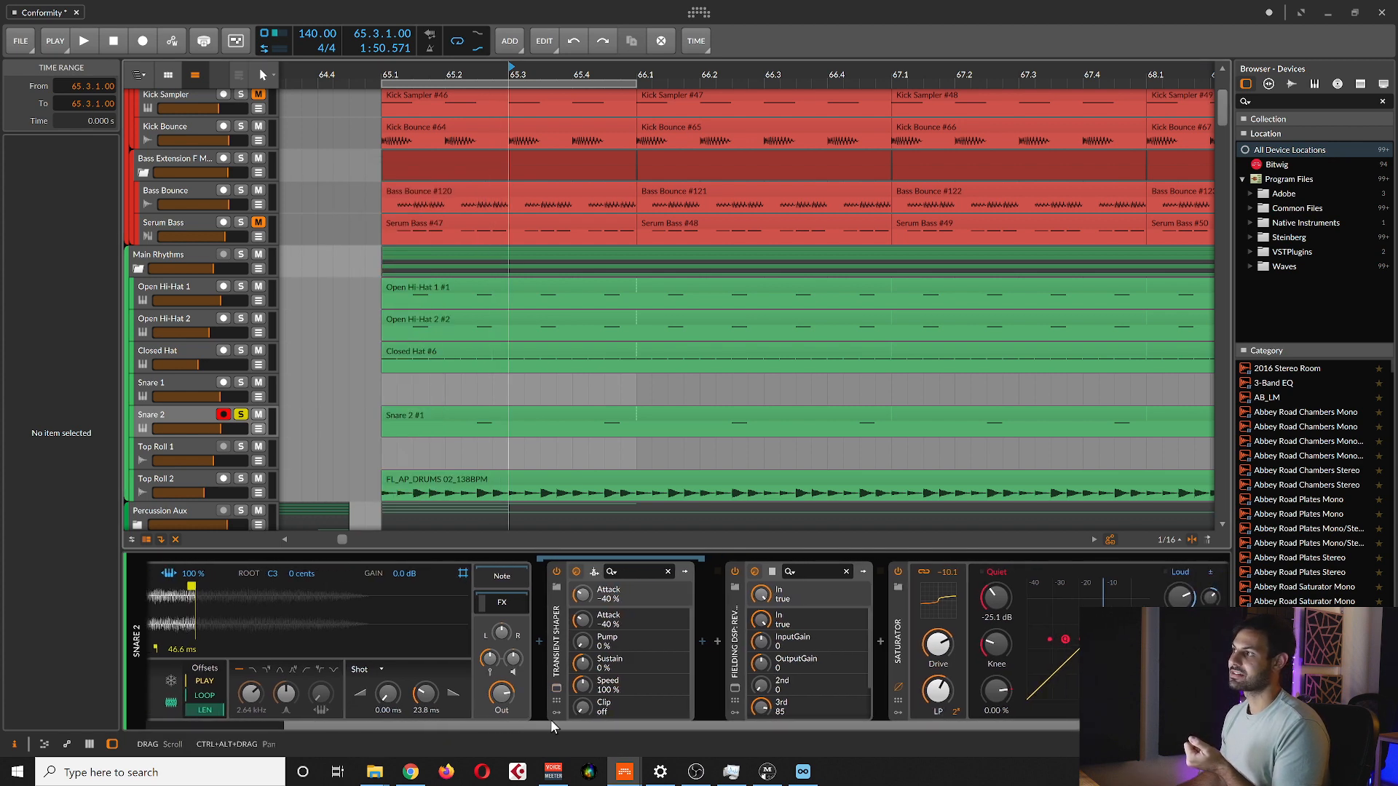
{"action": "left_click", "coordinate": [735, 636]}
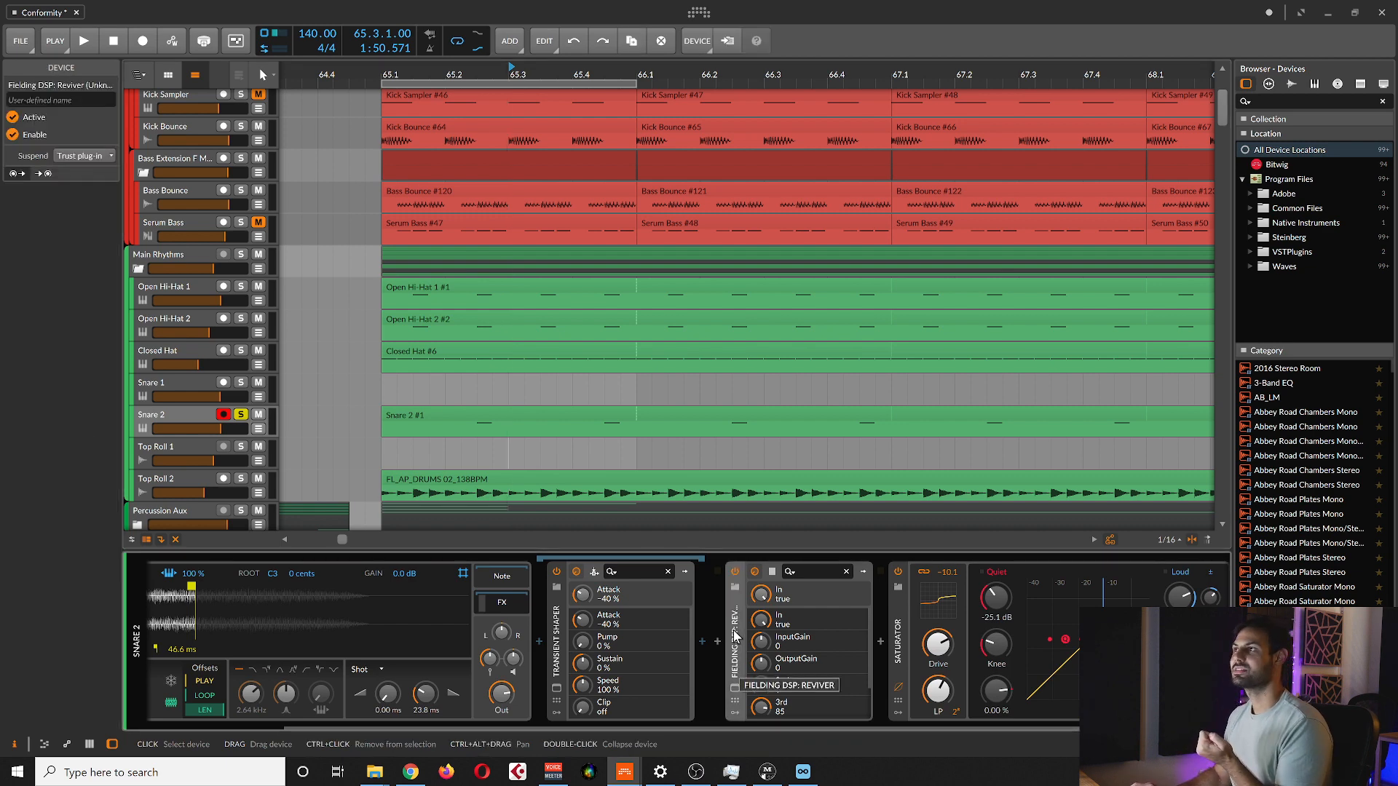
Open the Fielding DSP Reviver window from Snare 2's device chain, examine its 2nd and 3rd harmonic controls, and reposition it over the arrangement.
{"action": "left_click", "coordinate": [180, 409]}
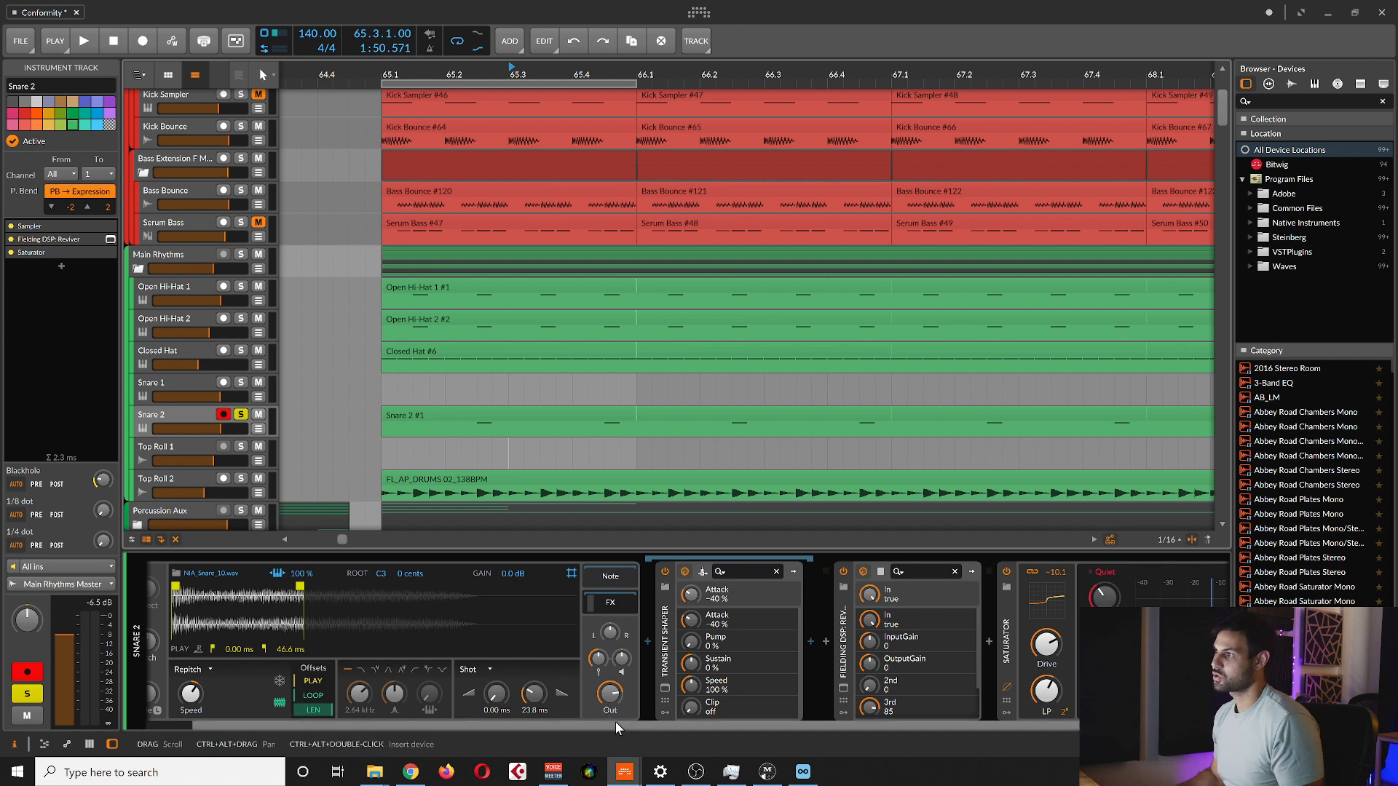
{"action": "scroll", "coordinate": [626, 728], "scroll_direction": "right", "scroll_amount": 3}
{"action": "left_click_drag", "start_coordinate": [684, 731], "coordinate": [749, 732]}
{"action": "left_click", "coordinate": [698, 623]}
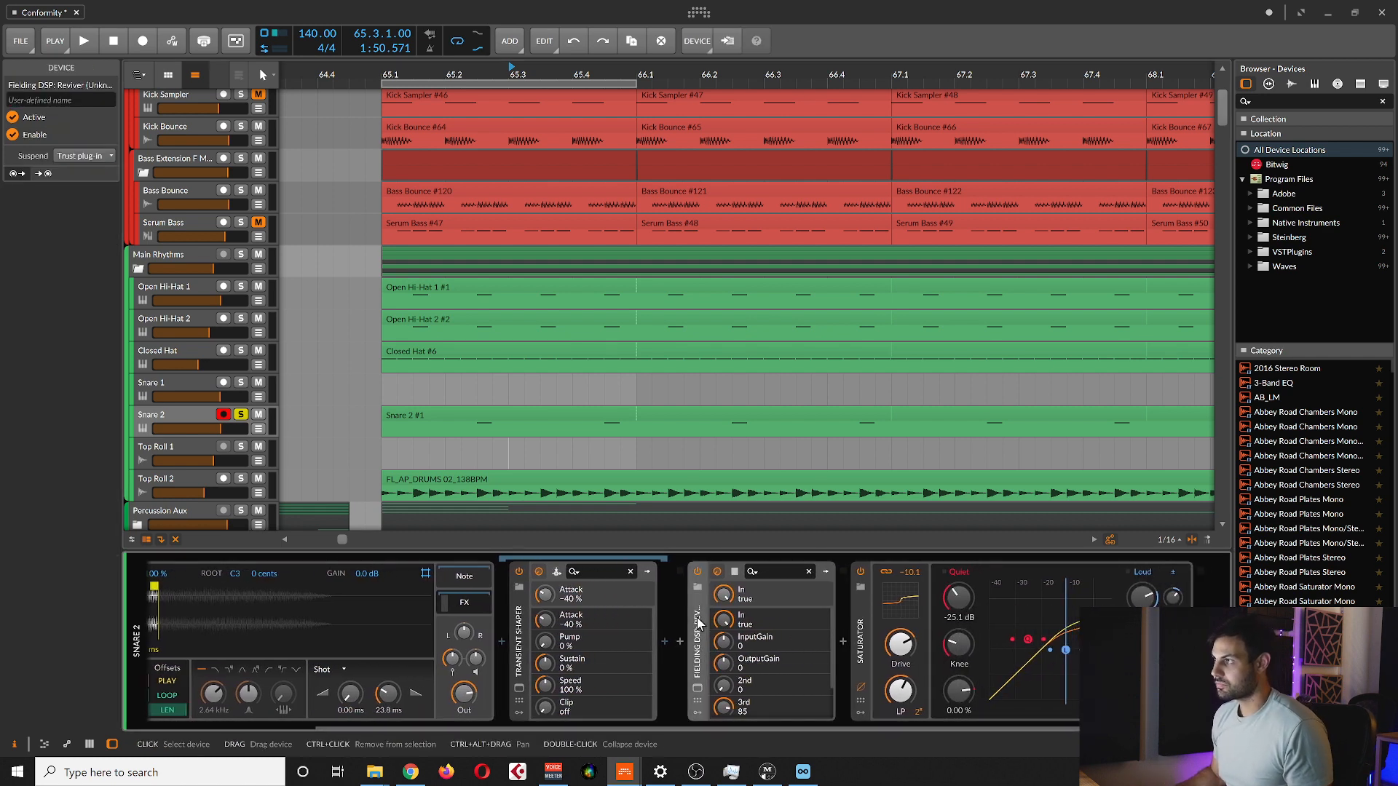
{"action": "left_click", "coordinate": [696, 689]}
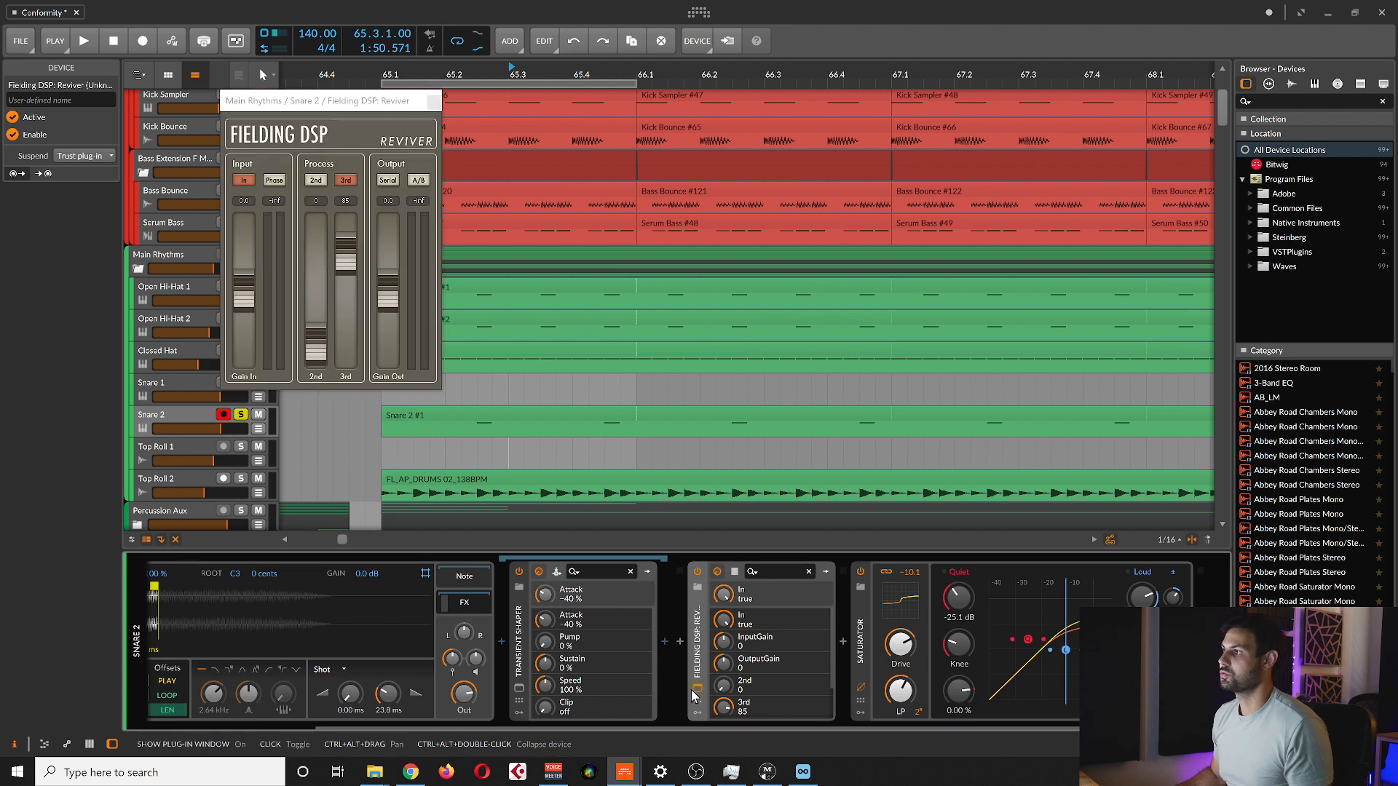
{"action": "left_click_drag", "start_coordinate": [337, 100], "coordinate": [290, 146]}
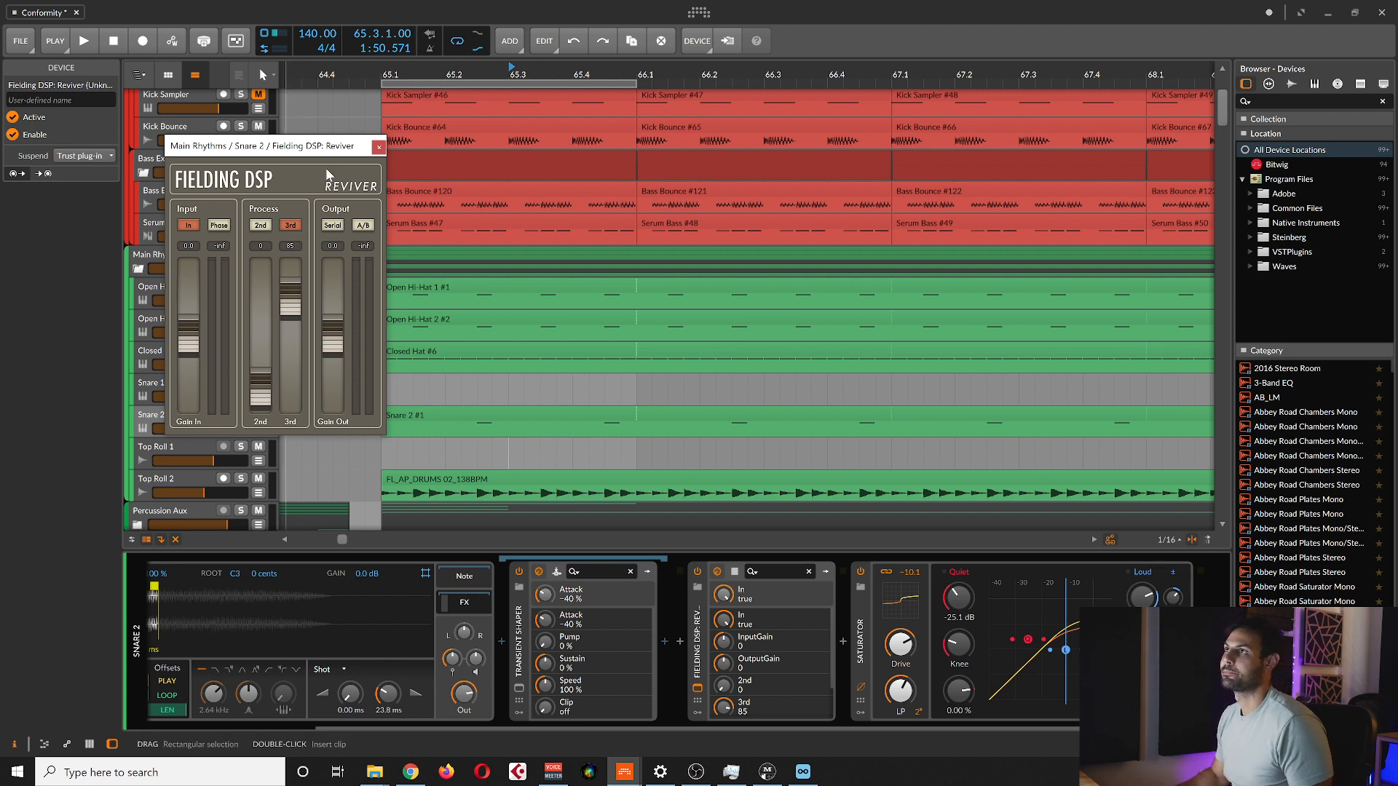
{"action": "left_click_drag", "start_coordinate": [298, 155], "coordinate": [287, 158]}
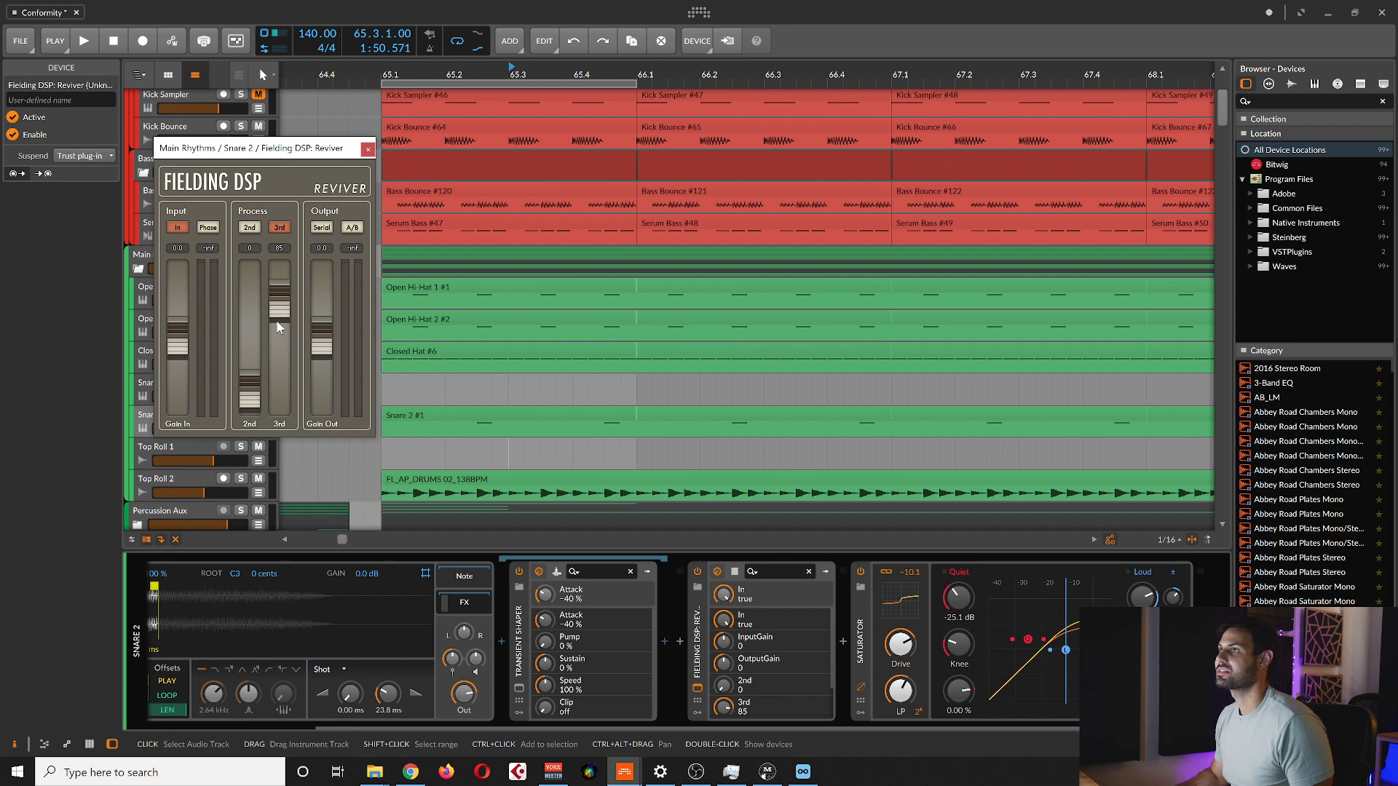
{"action": "left_click_drag", "start_coordinate": [322, 153], "coordinate": [331, 158]}
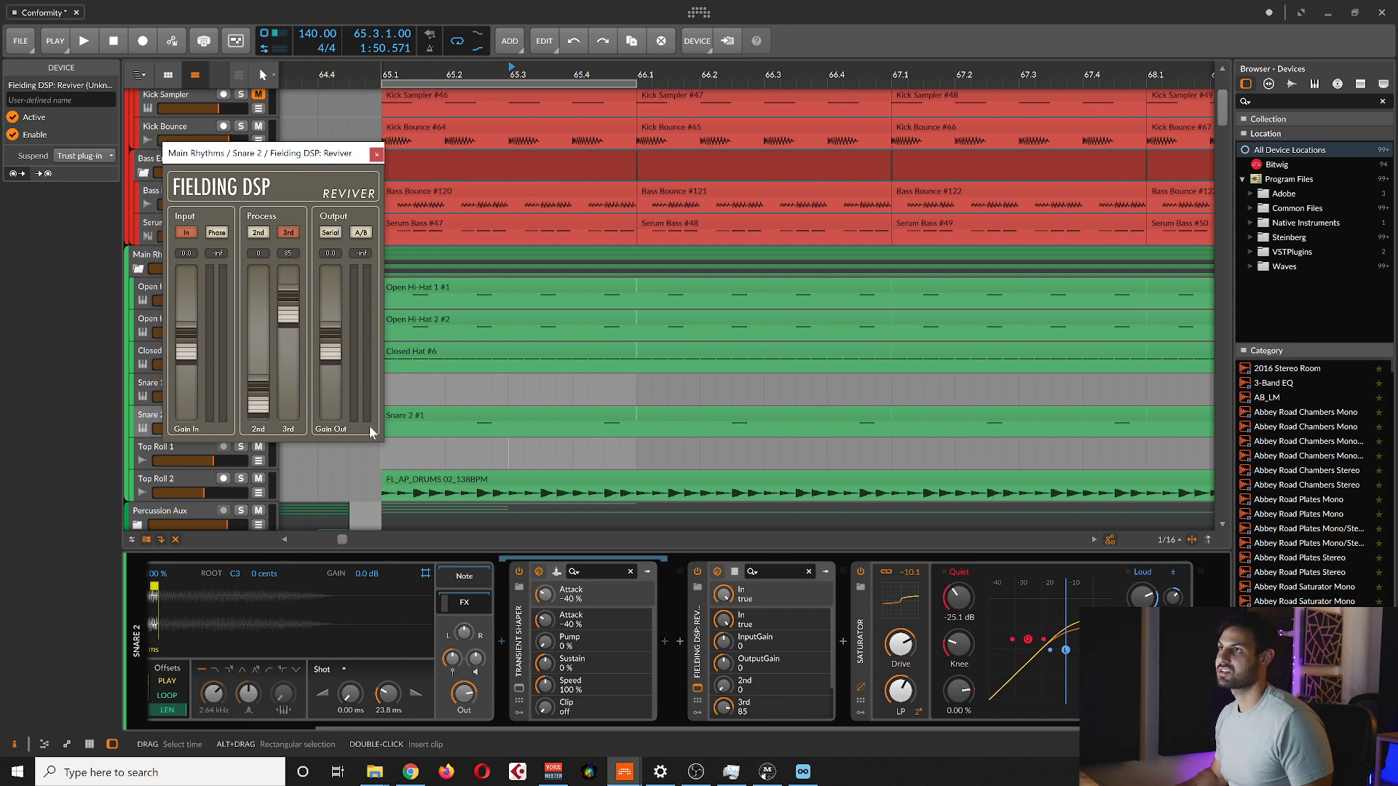
{"action": "left_click_drag", "start_coordinate": [251, 155], "coordinate": [967, 124]}
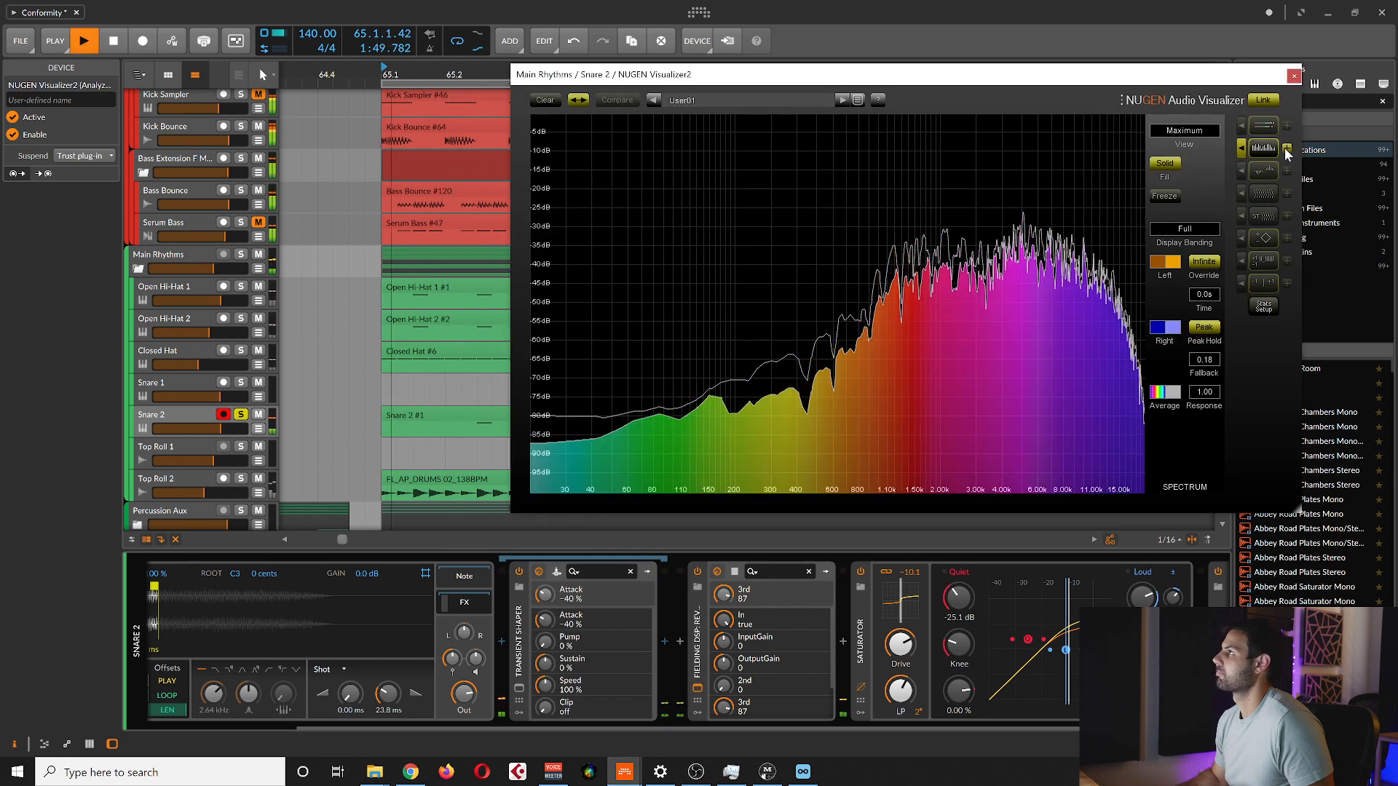
Compare Snare 2's sound and spectrum with Reviver repeatedly bypassed and re-enabled during playback, leave it enabled, and stop playback.
{"action": "left_click", "coordinate": [696, 571]}
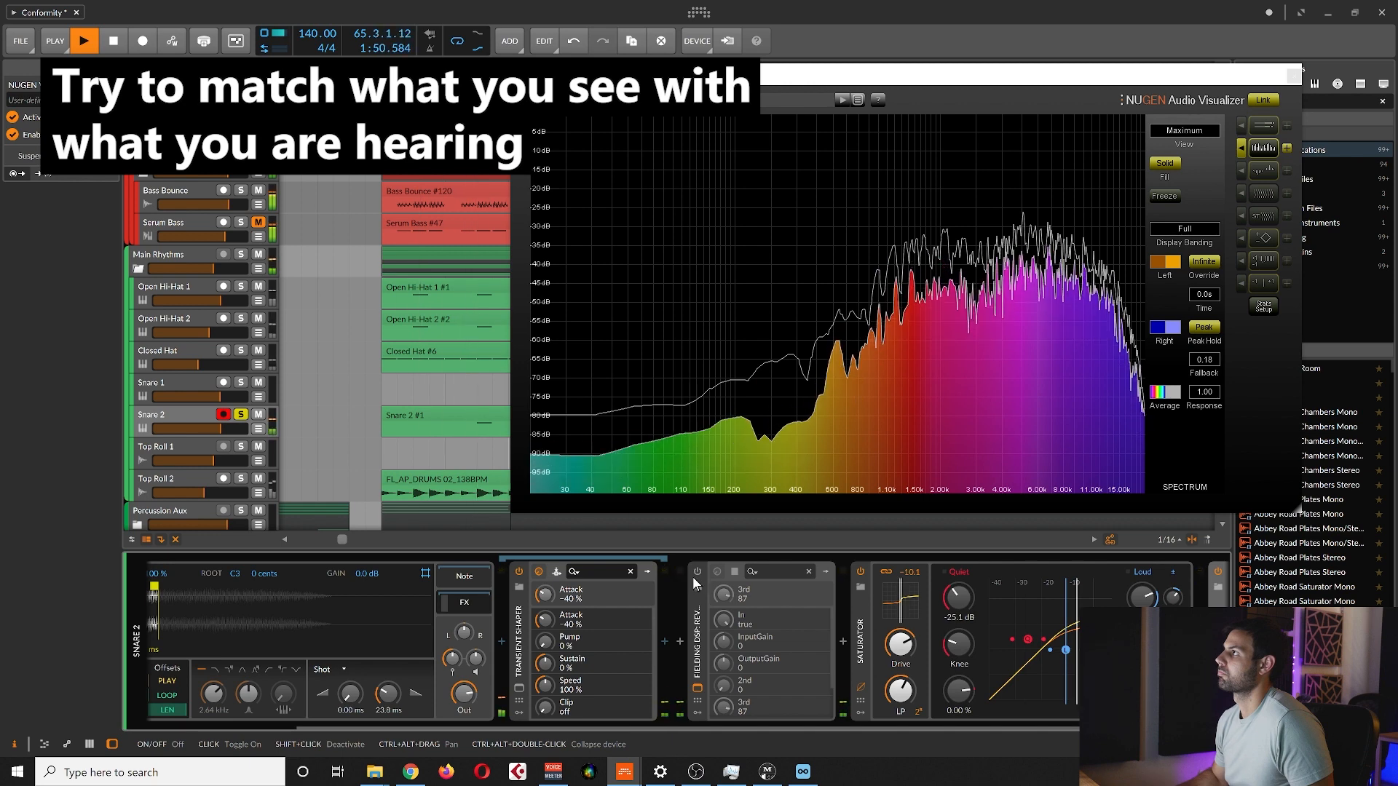
{"action": "left_click", "coordinate": [697, 571]}
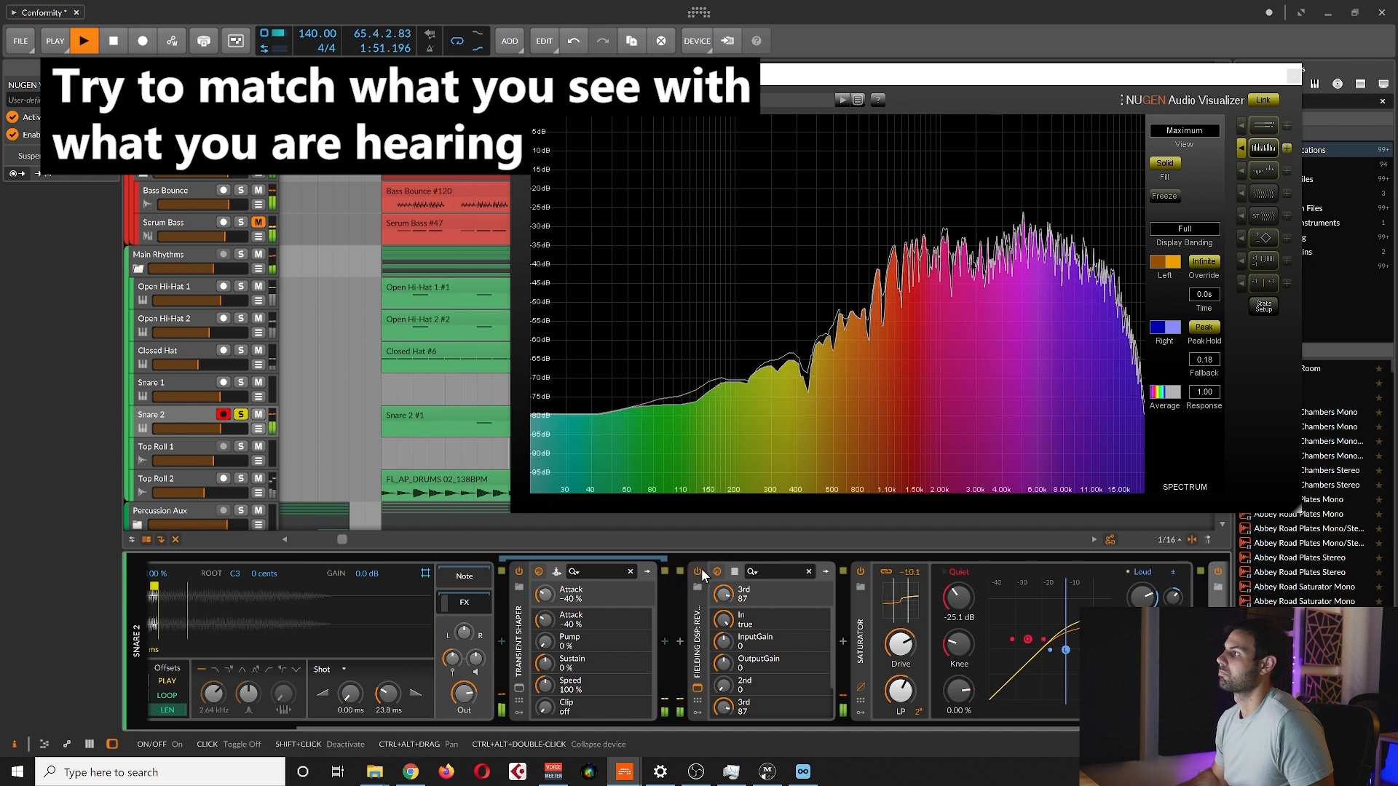
{"action": "left_click", "coordinate": [701, 570]}
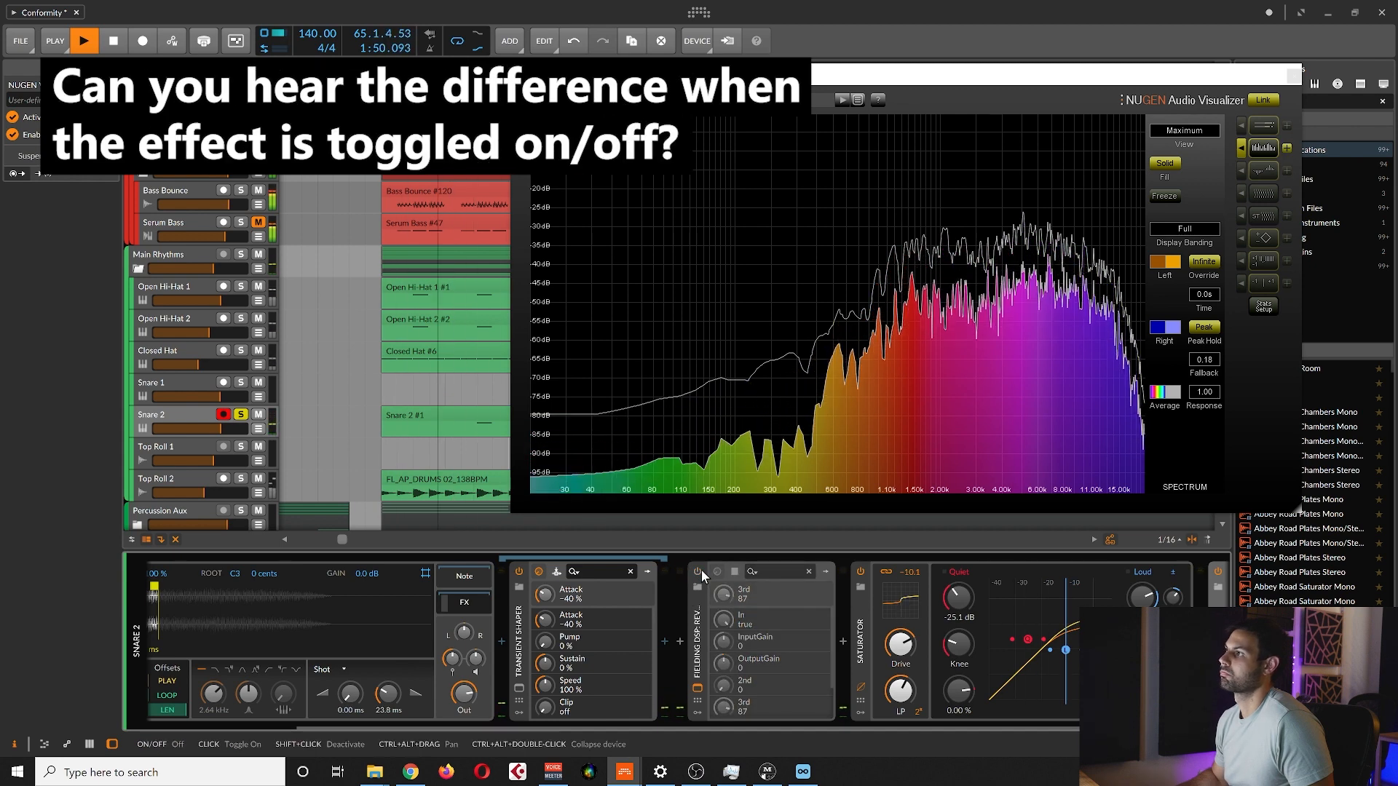
{"action": "left_click", "coordinate": [695, 571]}
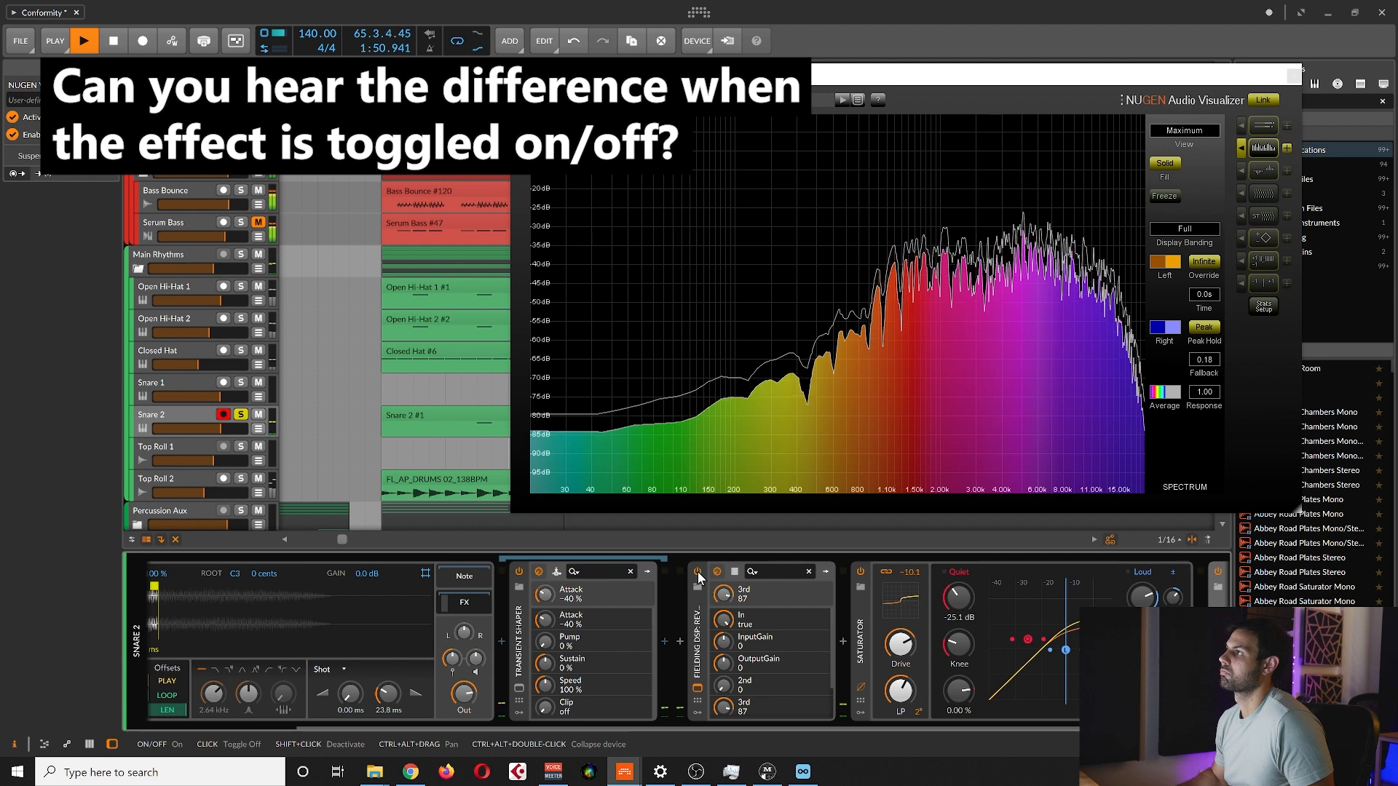
{"action": "left_click", "coordinate": [697, 571]}
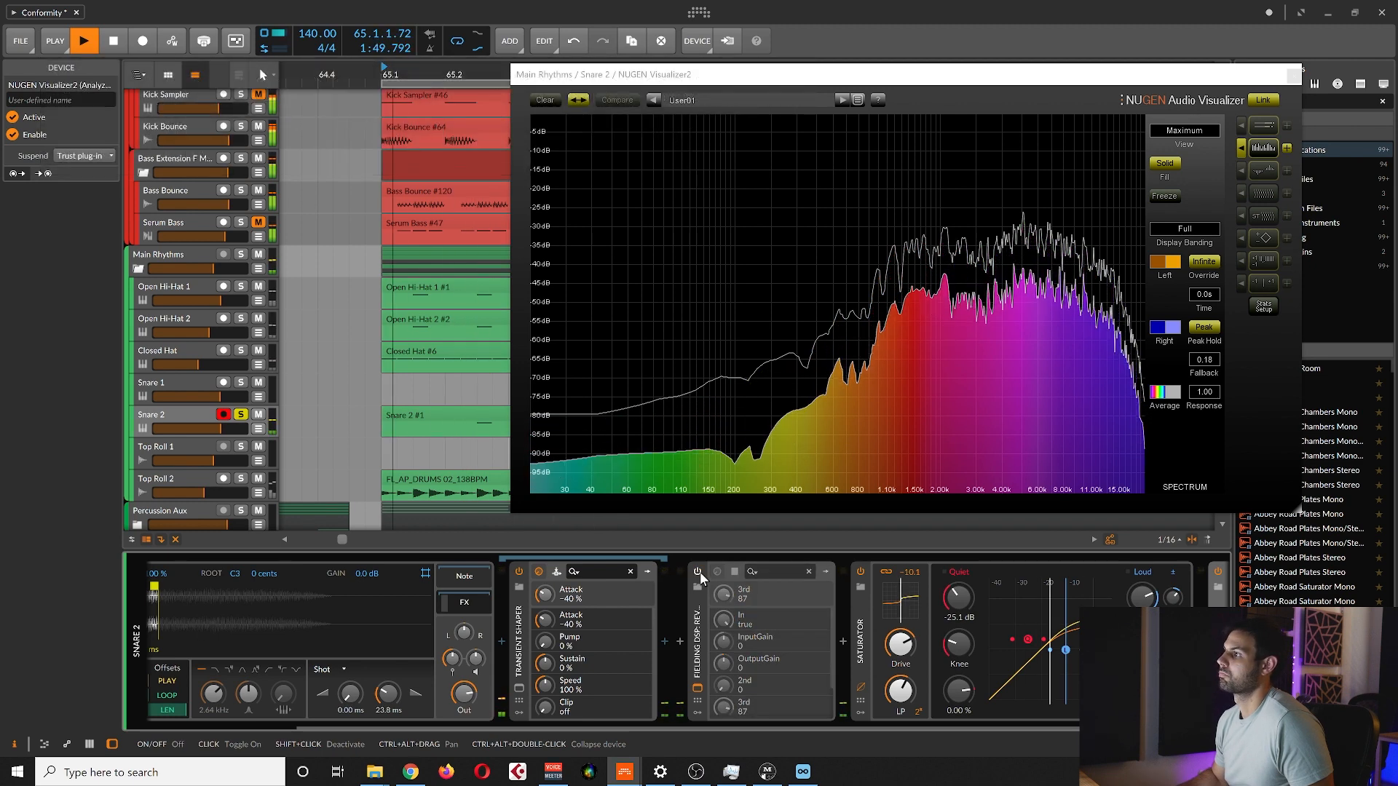
{"action": "left_click", "coordinate": [700, 571]}
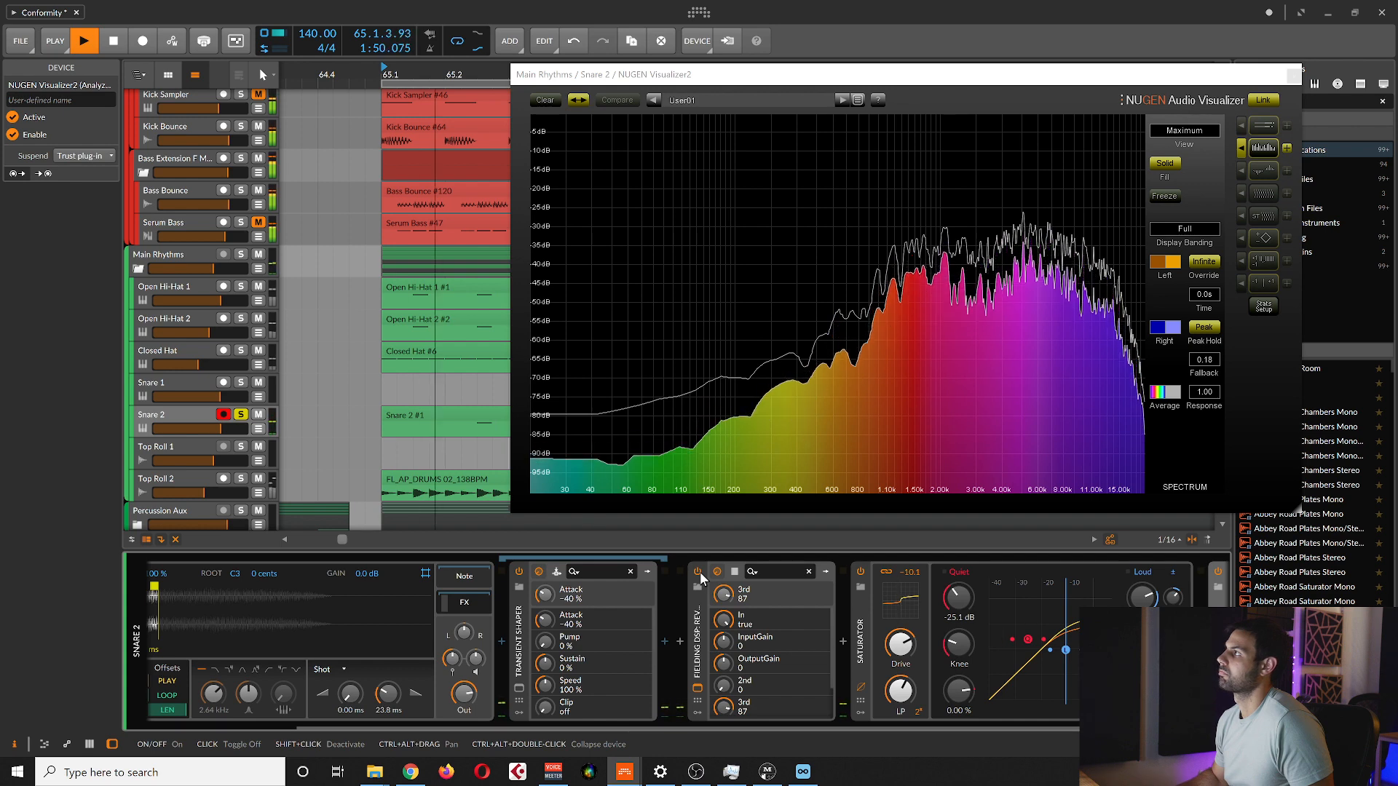
{"action": "key", "text": "space"}
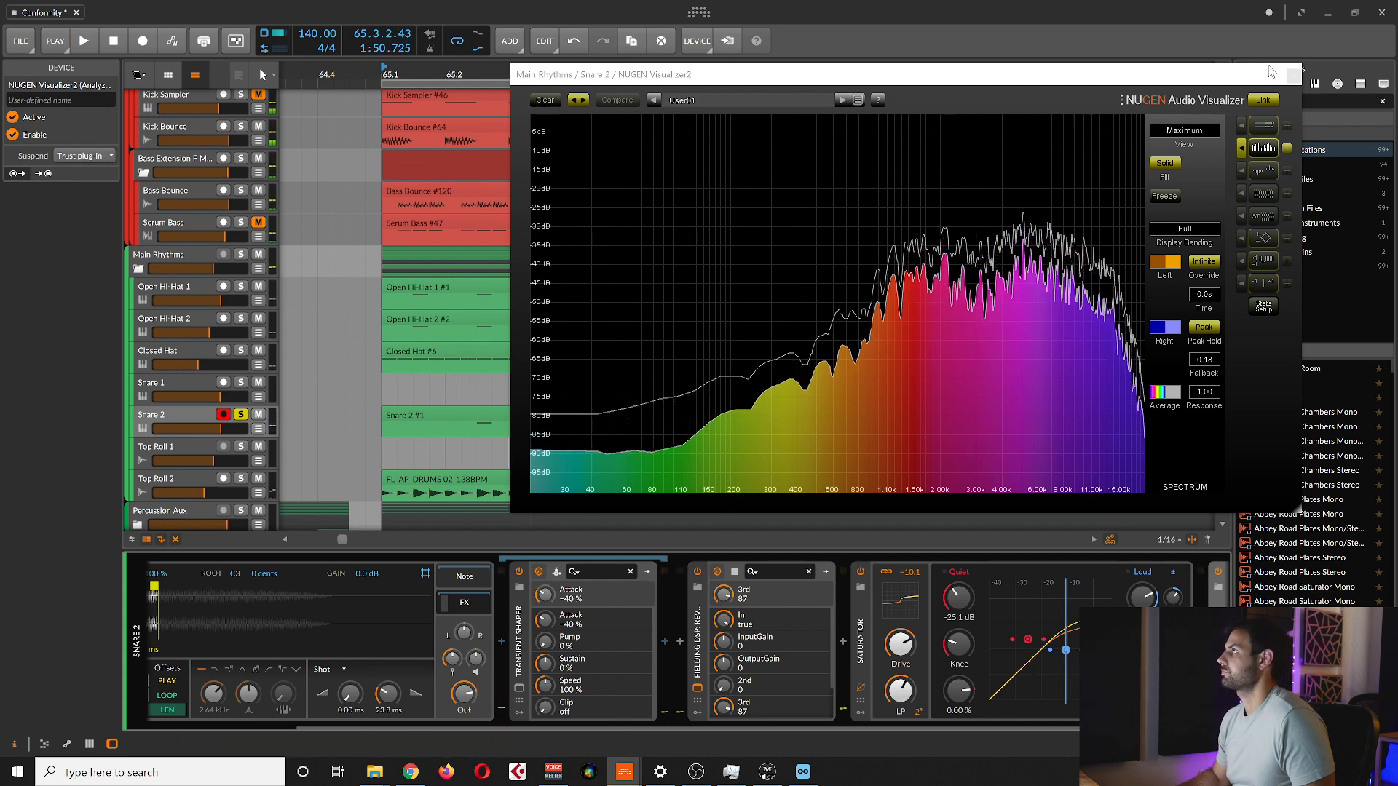
Close Snare 2's NUGEN Visualizer2 window, examine the Reviver settings once more, and close the Reviver window.
{"action": "left_click", "coordinate": [1294, 74]}
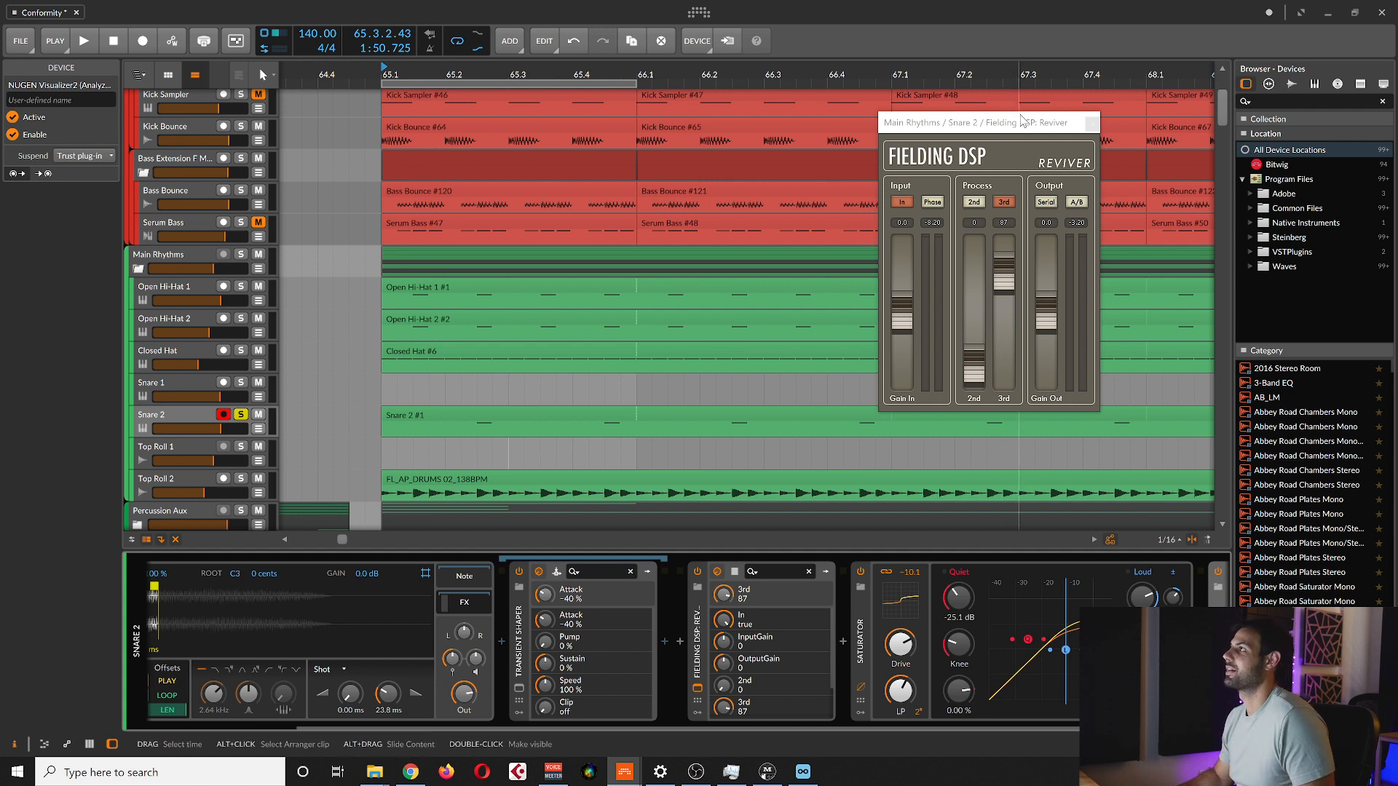
{"action": "left_click_drag", "start_coordinate": [1023, 120], "coordinate": [998, 103]}
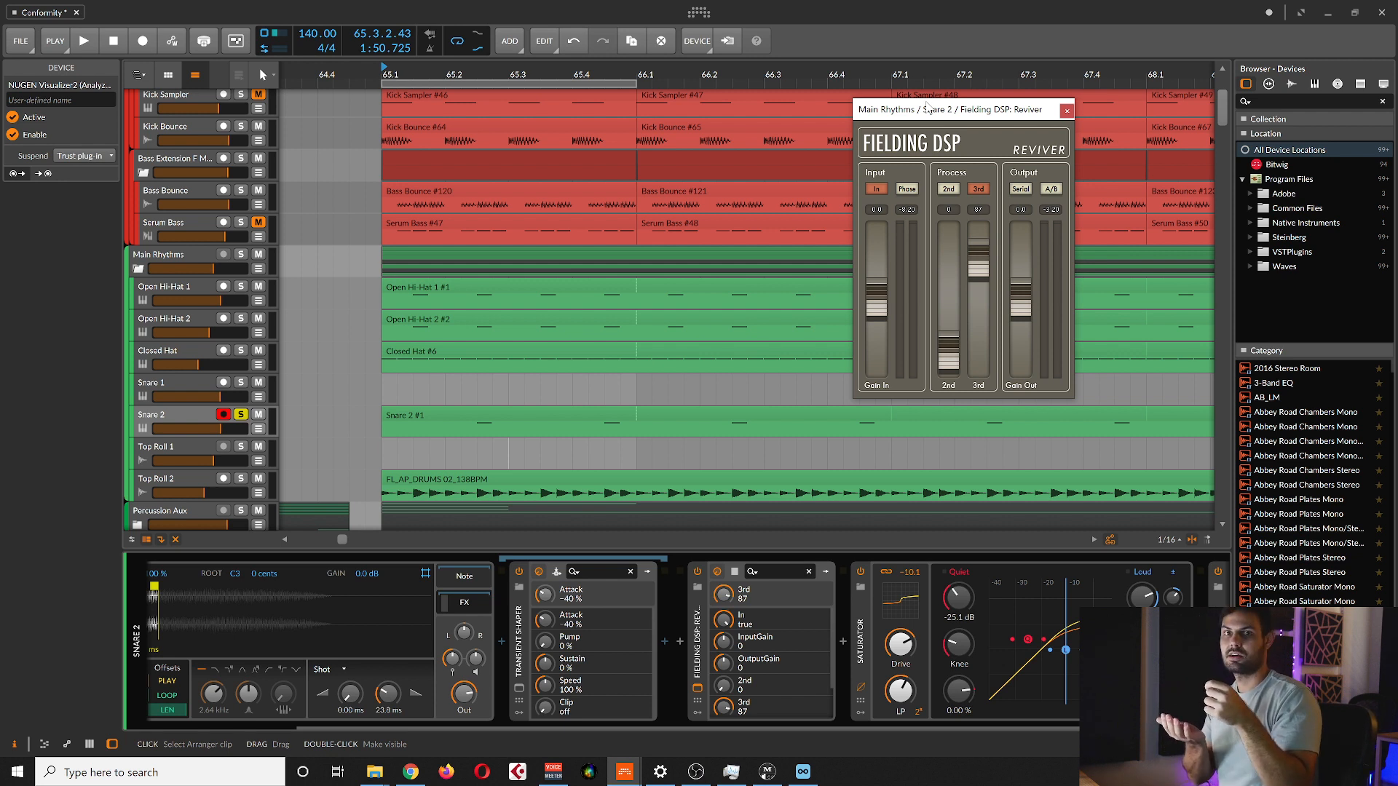
{"action": "left_click", "coordinate": [1067, 110]}
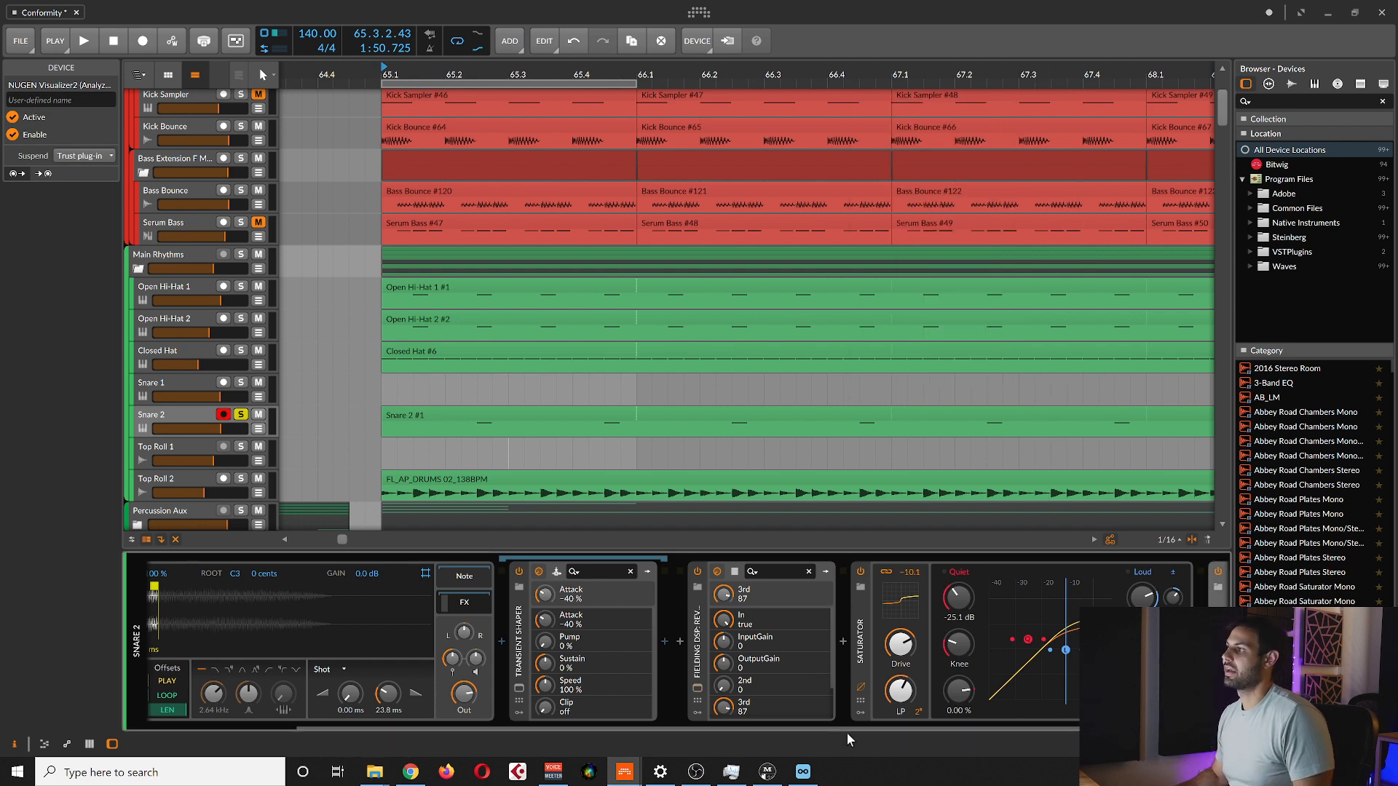
Compare Snare 2's spectrum with the Saturator bypassed and enabled during playback, leave it enabled, stop playback, and close the visualizer.
{"action": "scroll", "coordinate": [871, 728], "scroll_direction": "right", "scroll_amount": 3}
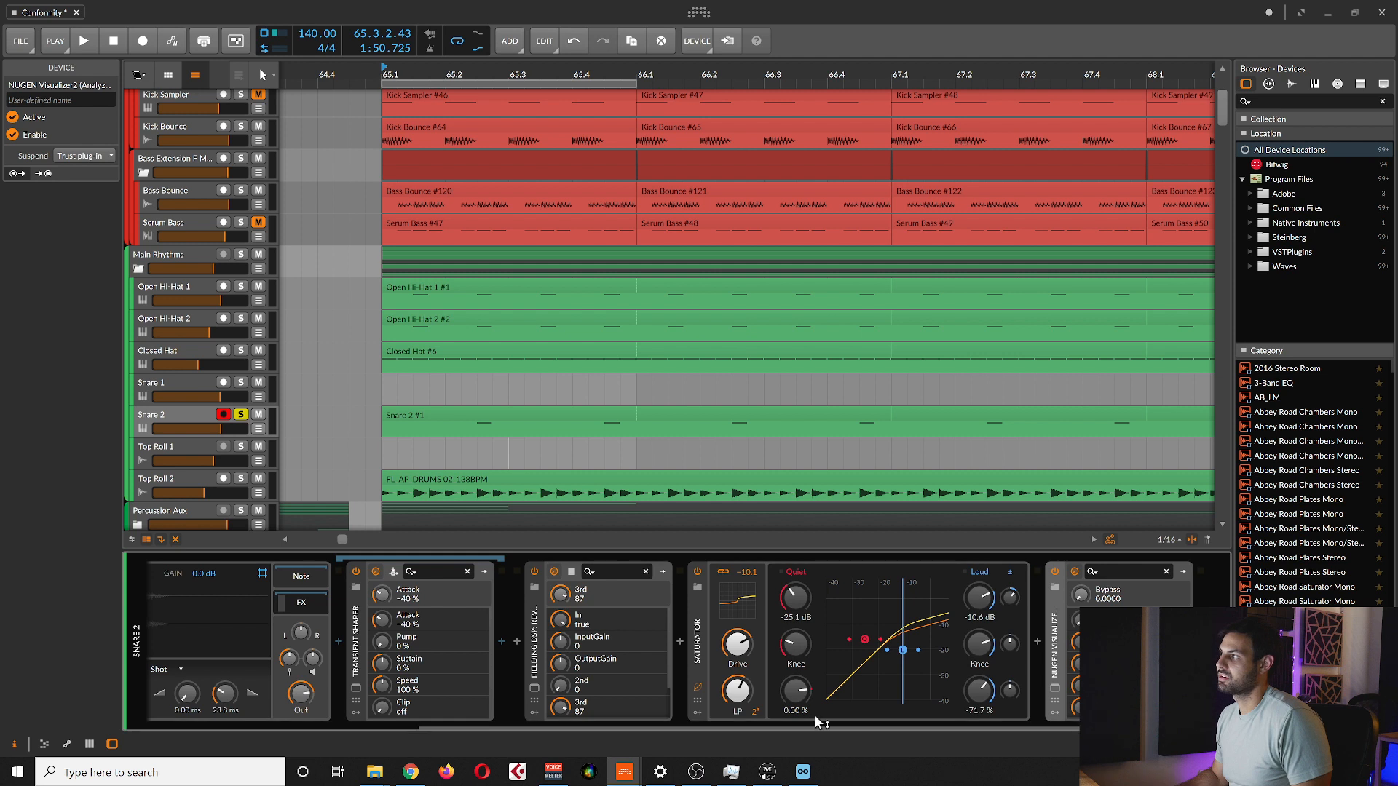
{"action": "left_click", "coordinate": [700, 655]}
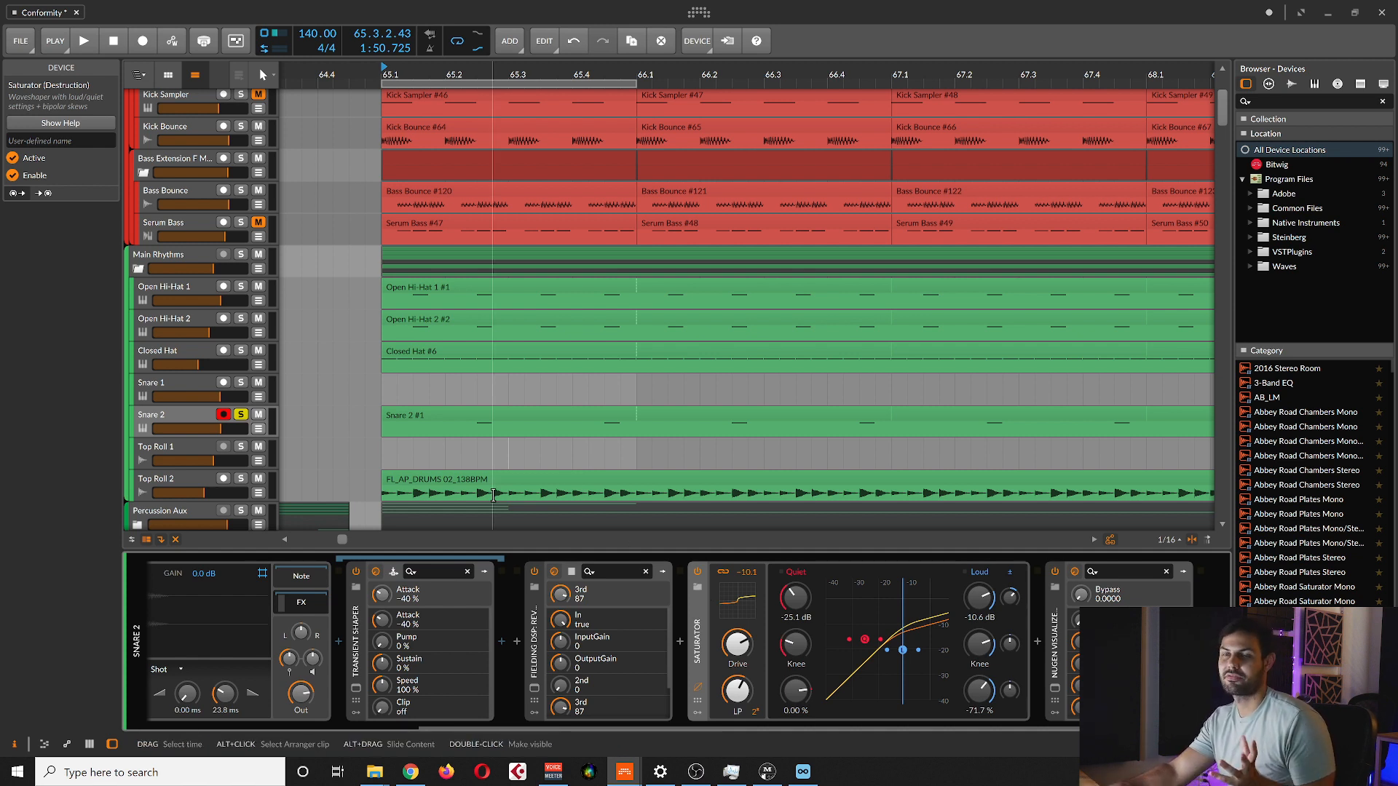
{"action": "key", "text": "space"}
{"action": "left_click", "coordinate": [697, 572]}
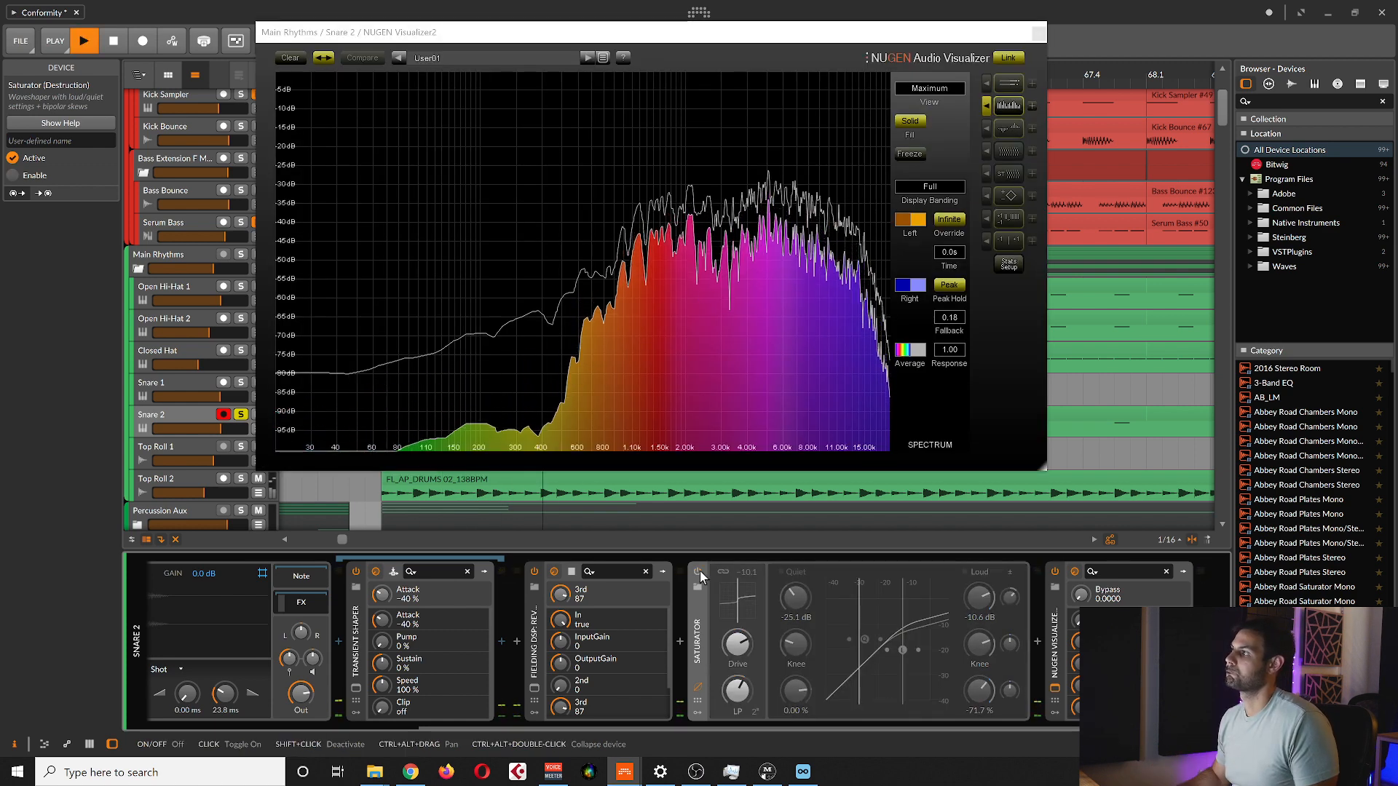
{"action": "left_click", "coordinate": [699, 572]}
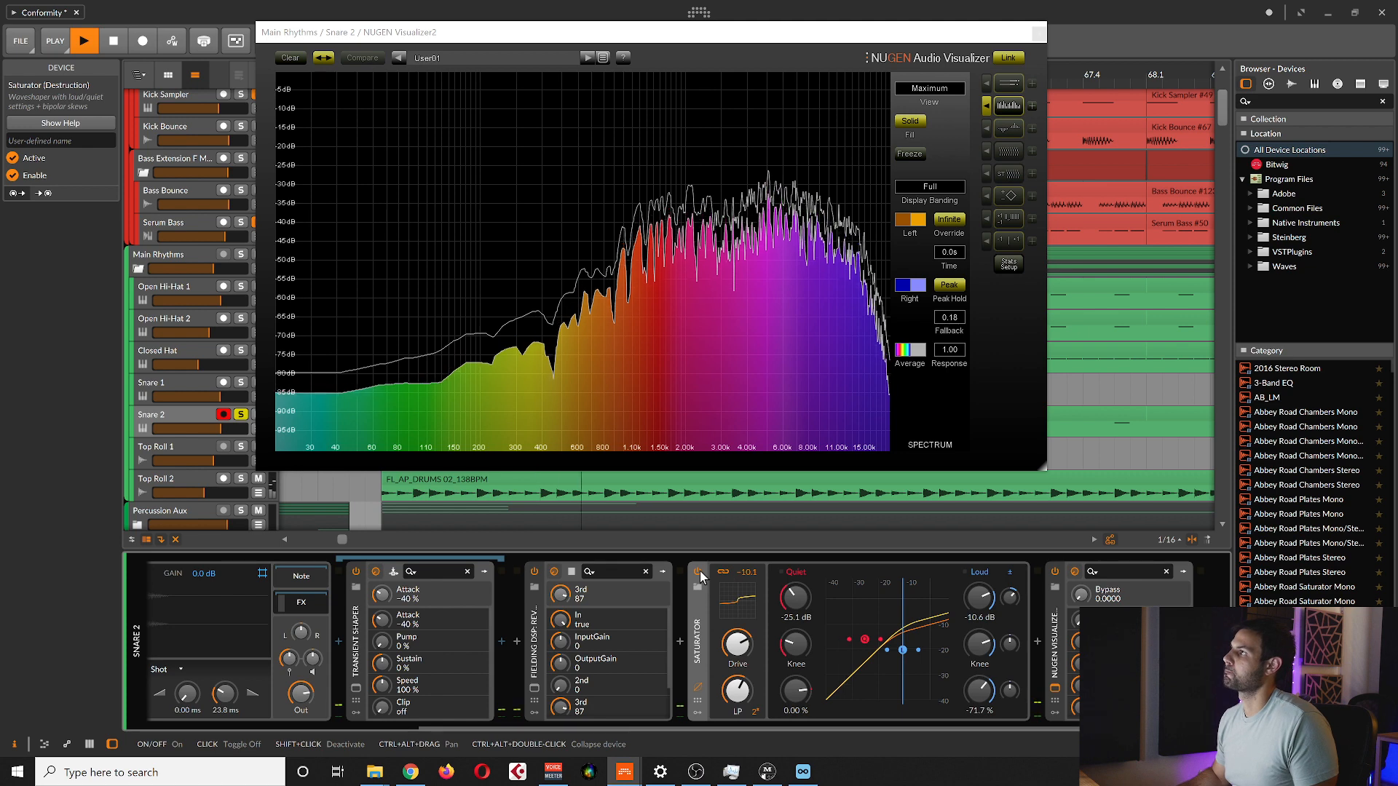
{"action": "left_click_drag", "start_coordinate": [874, 45], "coordinate": [891, 52]}
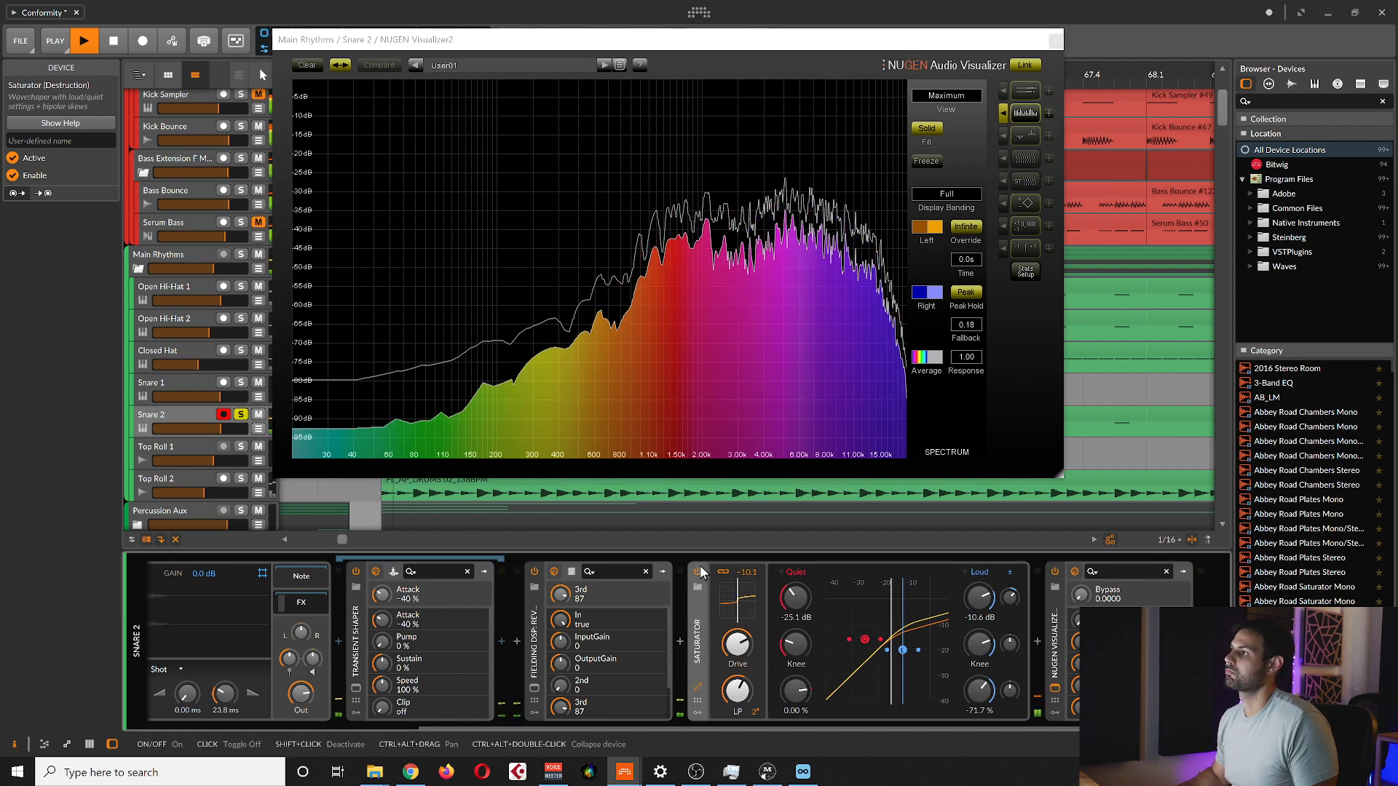
{"action": "left_click", "coordinate": [698, 572]}
{"action": "left_click", "coordinate": [696, 572]}
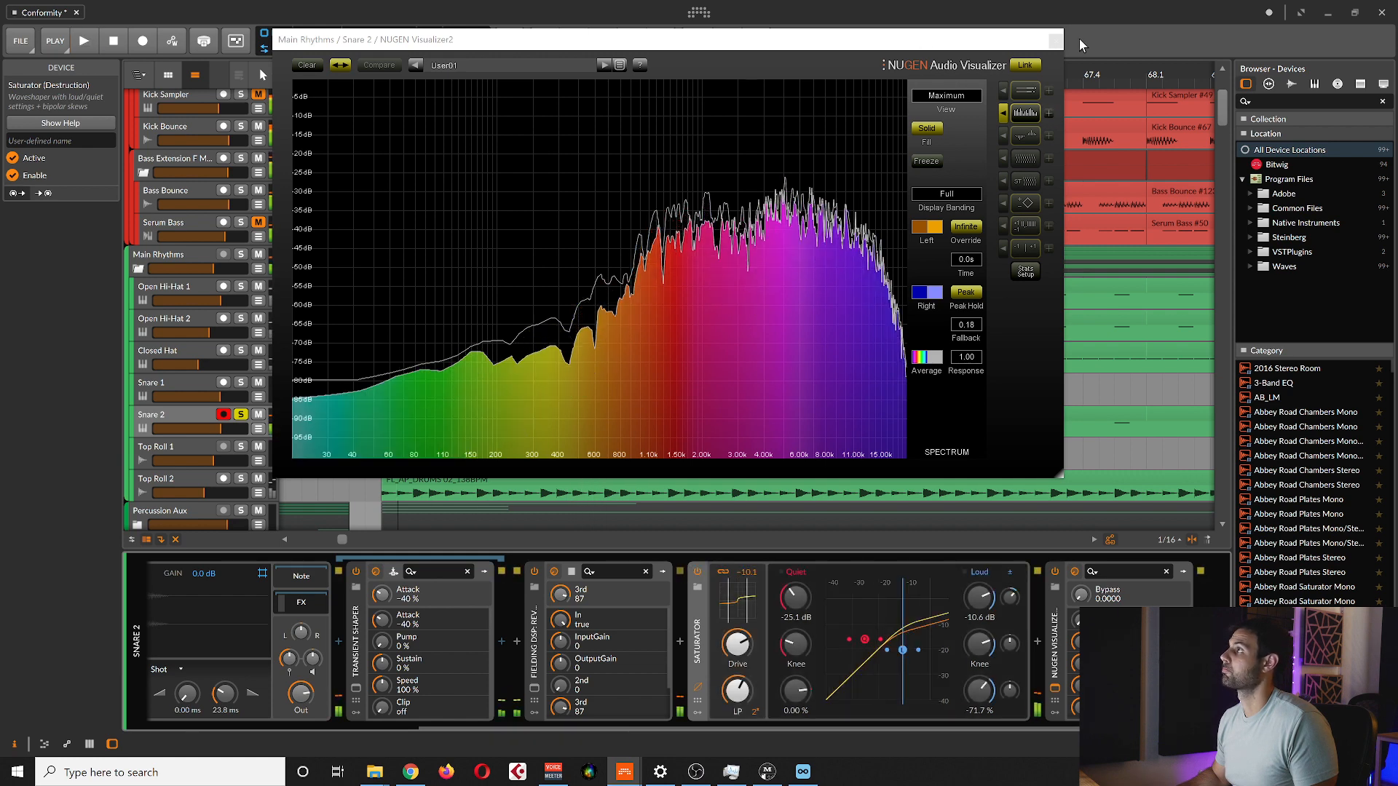
{"action": "key", "text": "space"}
{"action": "left_click", "coordinate": [1056, 41]}
Review the Snare 2 track's device chain and its Snare 2 #1 clip, covering the Sampler, Transient Shaper, Reviver and Saturator.
{"action": "left_click", "coordinate": [180, 414]}
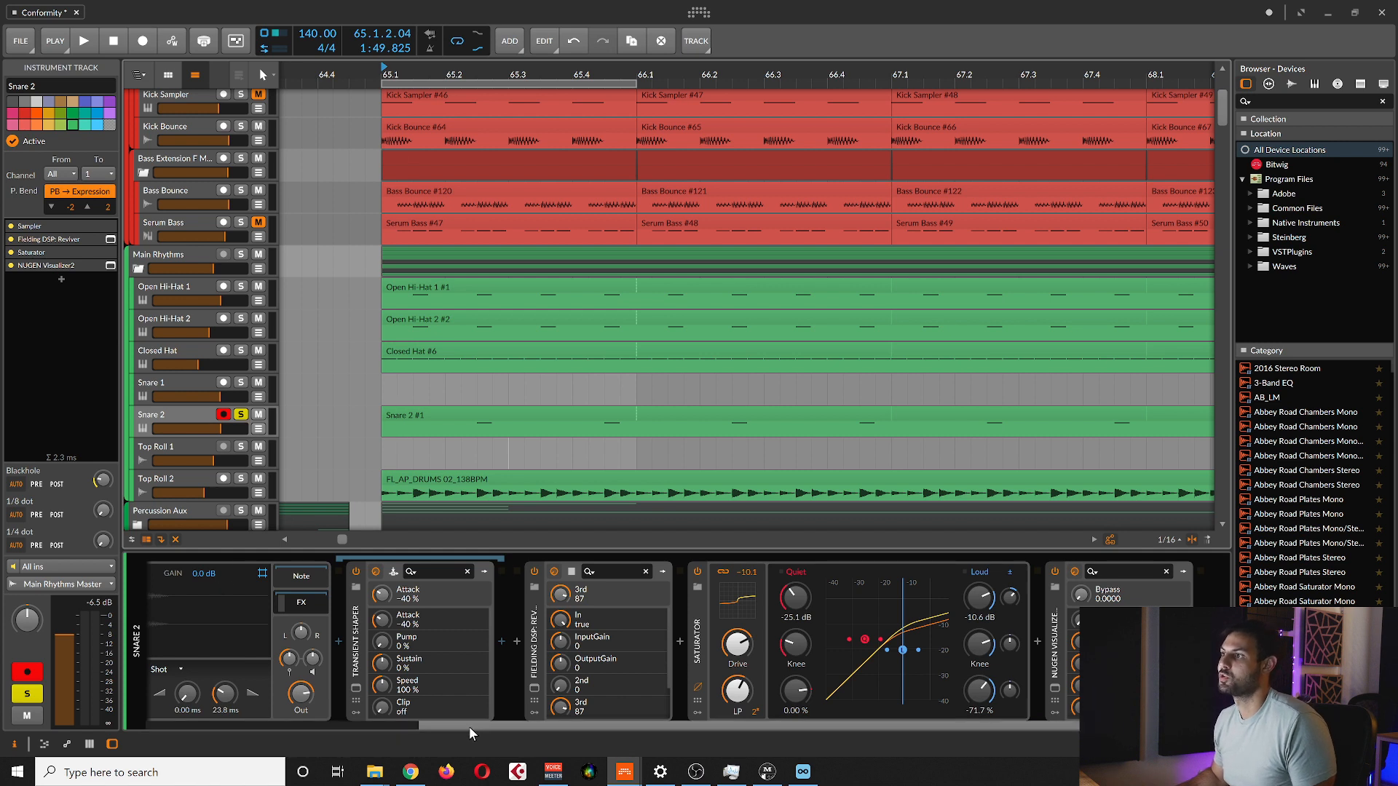
{"action": "left_click_drag", "start_coordinate": [469, 727], "coordinate": [461, 727]}
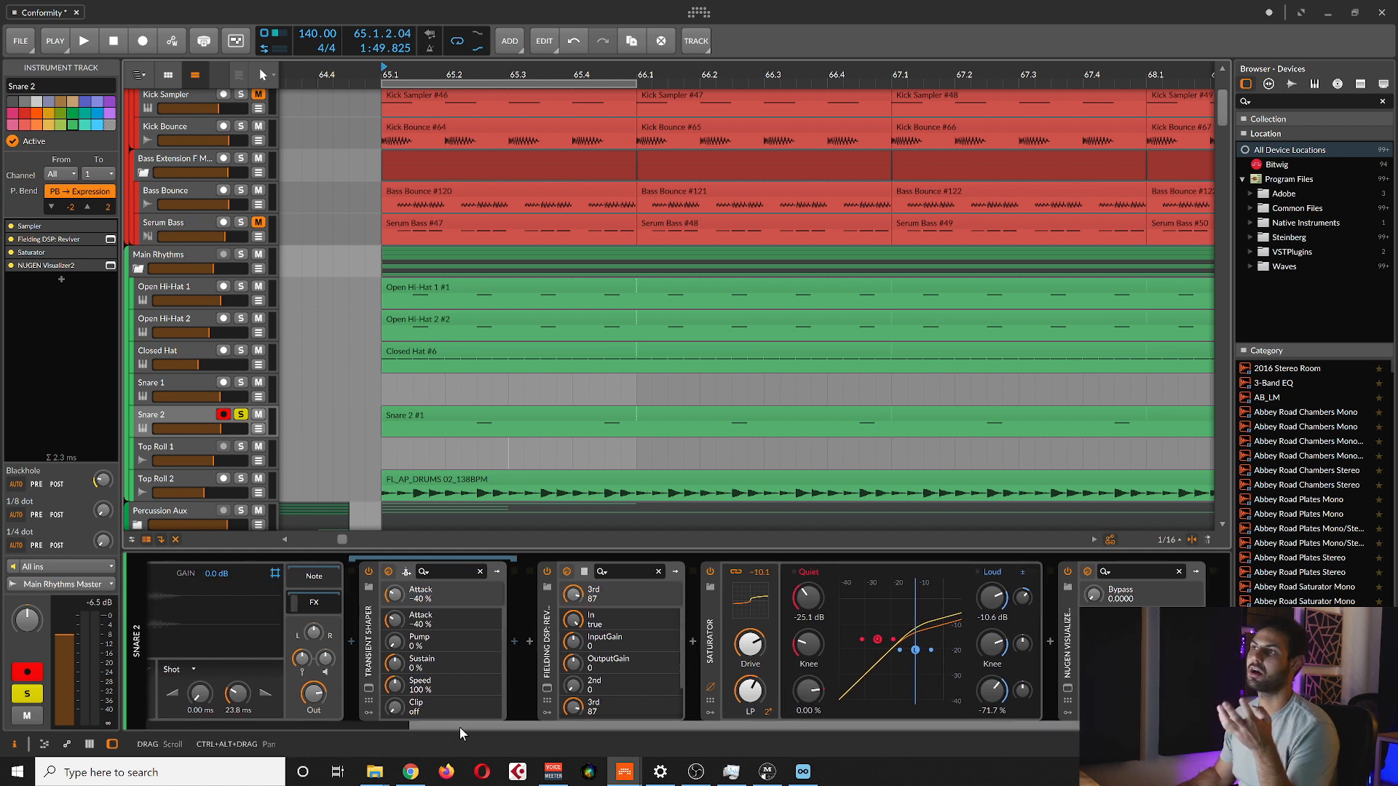
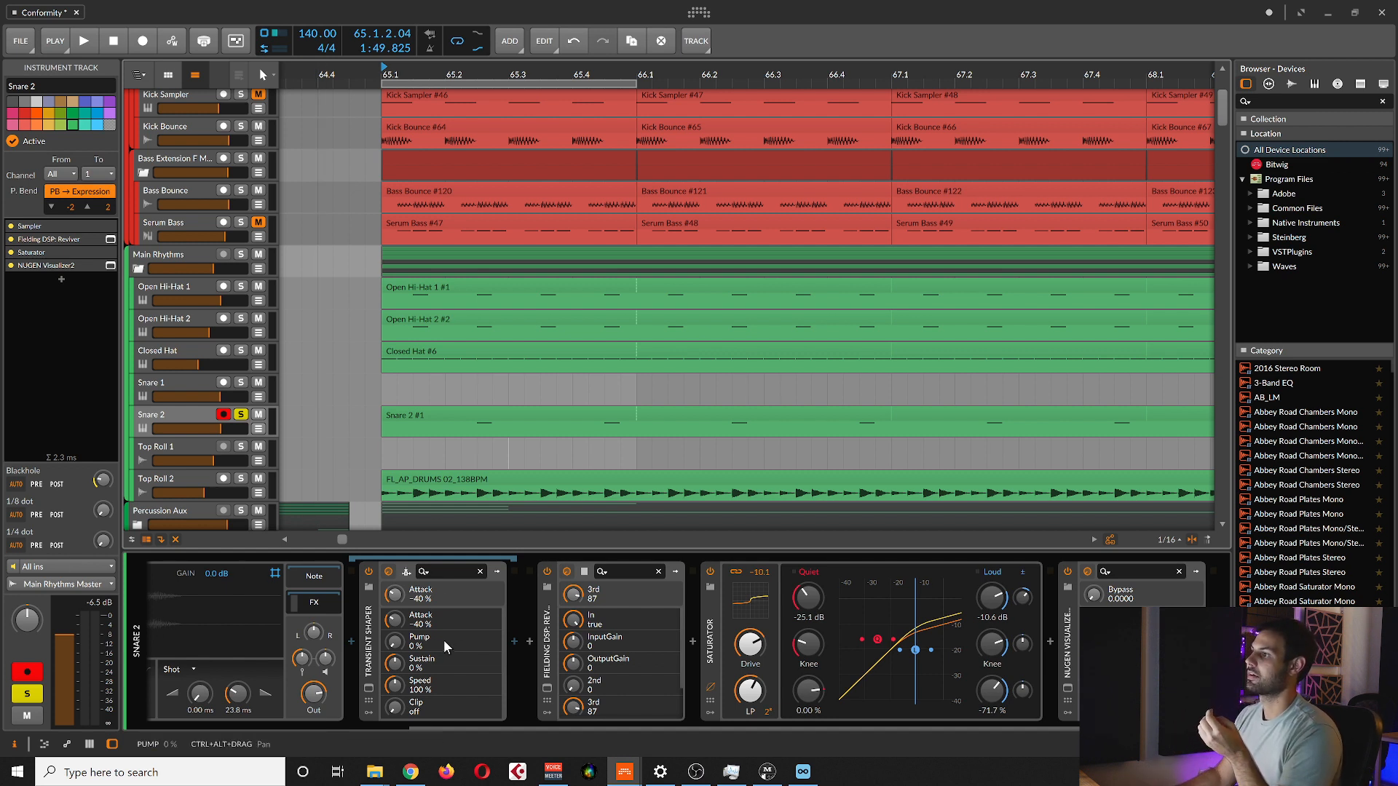
{"action": "mouse_move", "coordinate": [533, 727]}
{"action": "left_mouse_down"}
{"action": "mouse_move", "coordinate": [528, 742]}
{"action": "mouse_move", "coordinate": [552, 742]}
{"action": "left_mouse_up"}
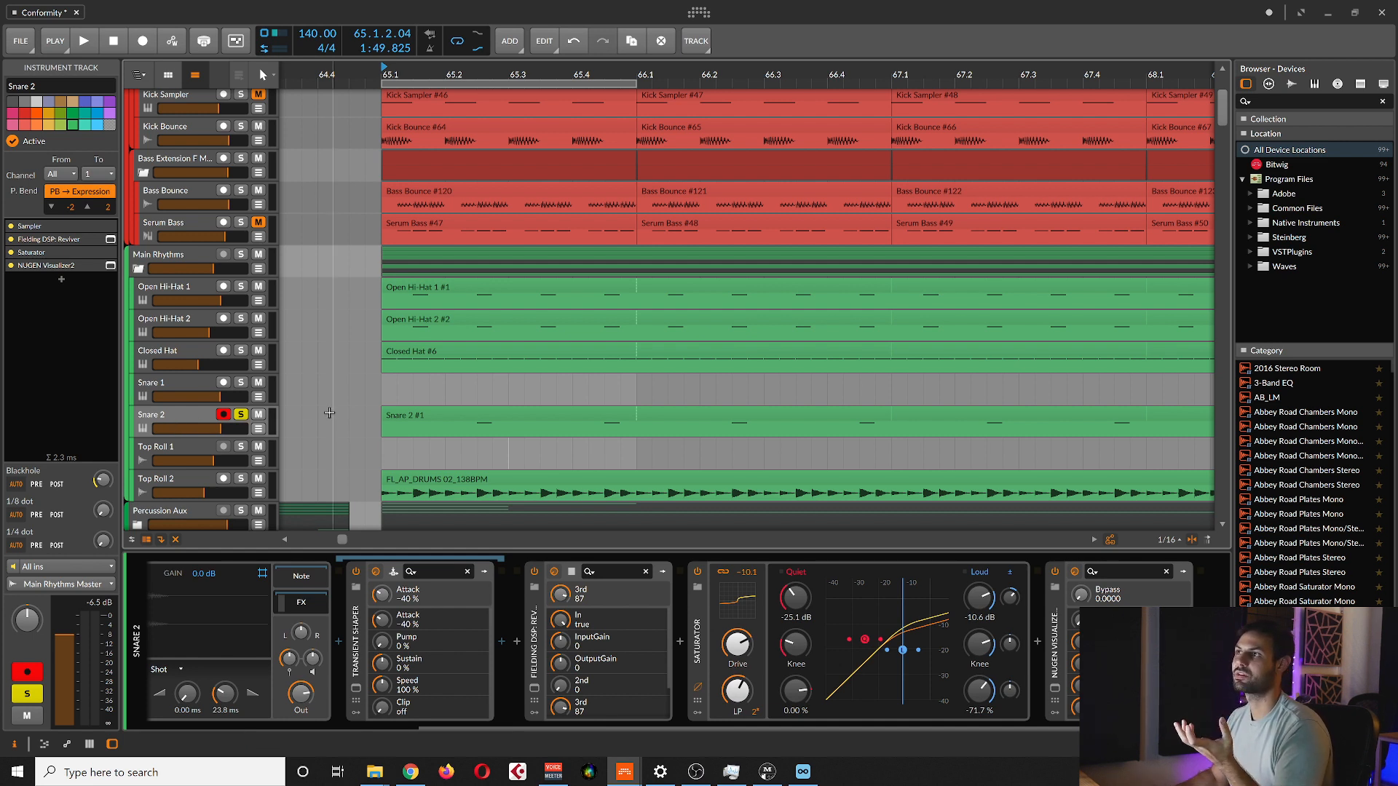
{"action": "left_click", "coordinate": [439, 415]}
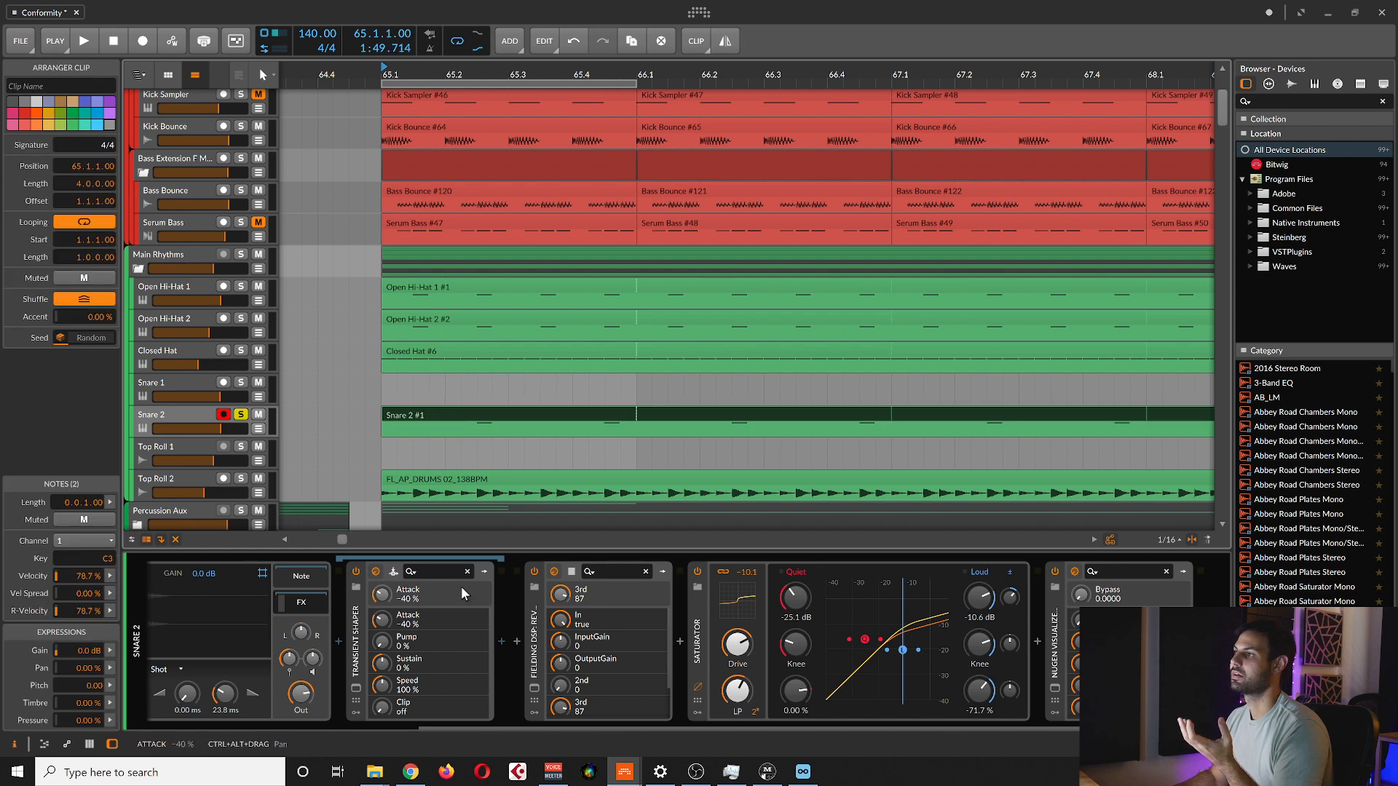
{"action": "left_click", "coordinate": [184, 422]}
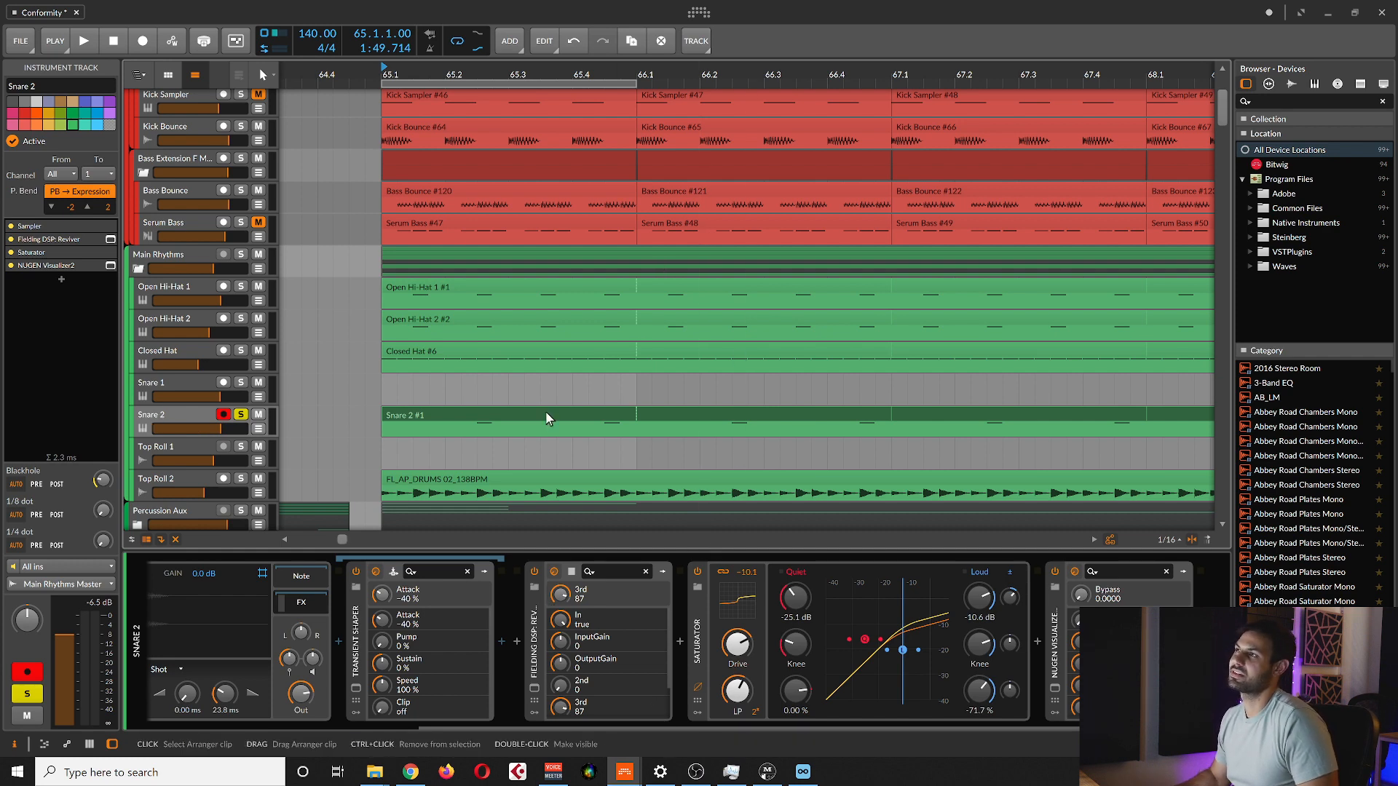
{"action": "scroll", "coordinate": [528, 422], "scroll_direction": "left", "scroll_amount": 3}
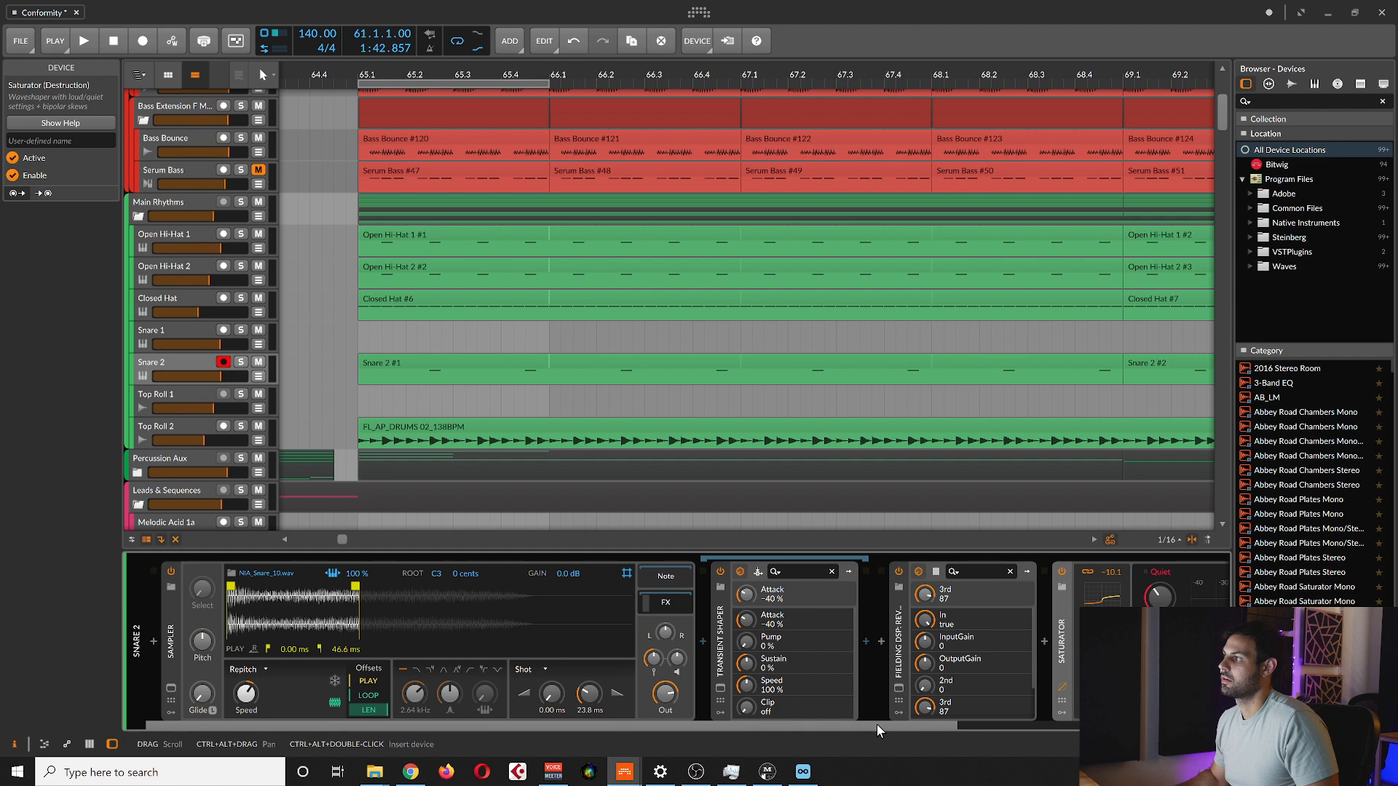
Open the NUGEN Visualizer2 window on Snare 2, examine the spectrum display over the arrangement, and close the window.
{"action": "left_click", "coordinate": [170, 364]}
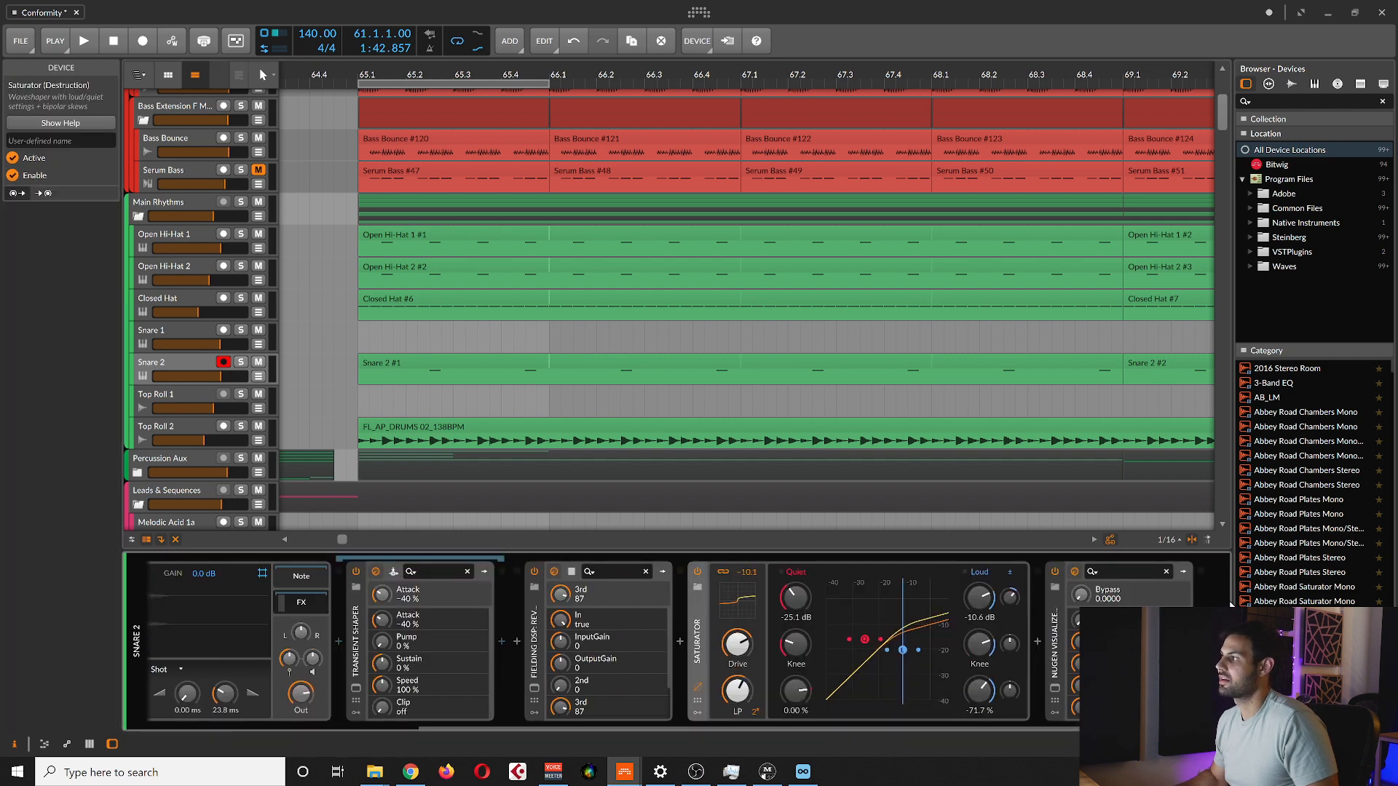
{"action": "left_click", "coordinate": [1054, 688]}
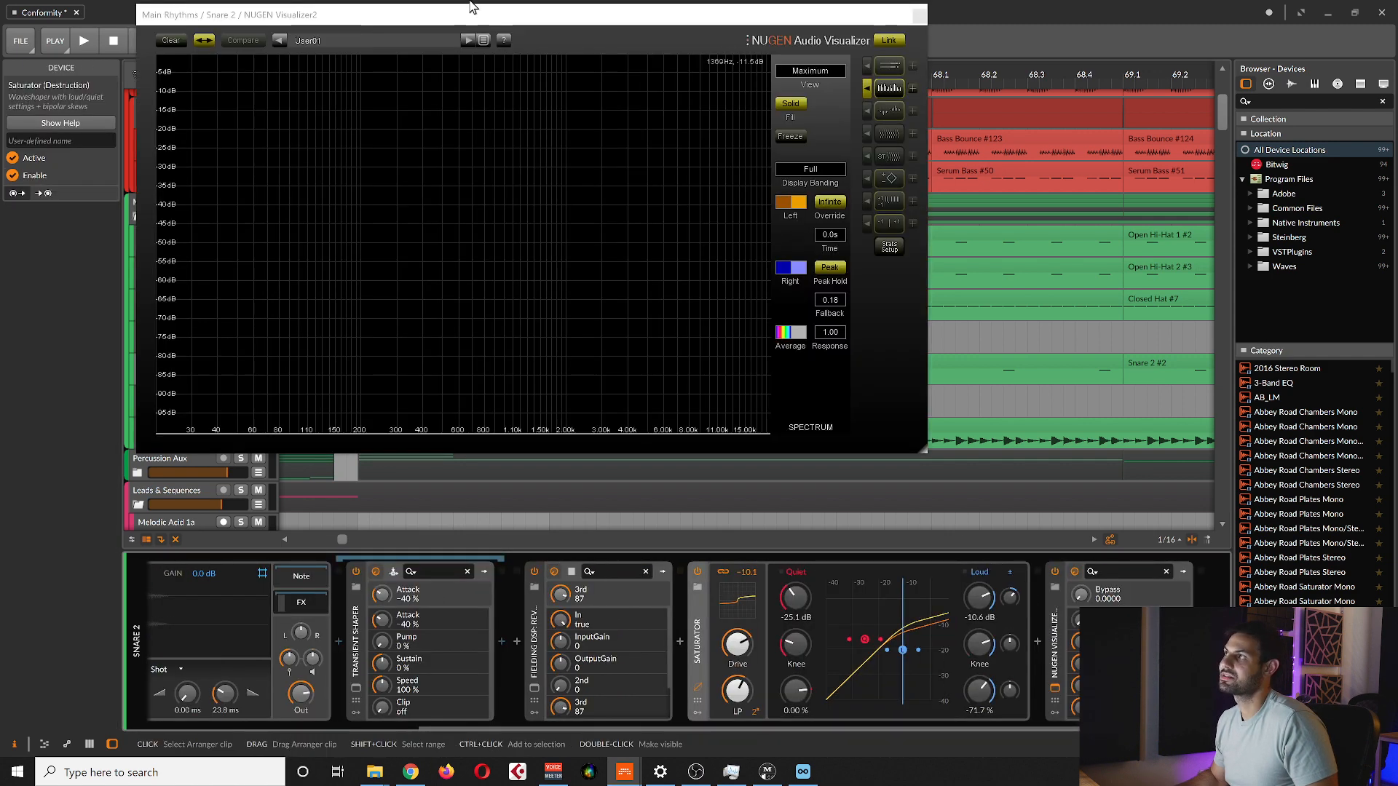
{"action": "left_click_drag", "start_coordinate": [524, 22], "coordinate": [687, 67]}
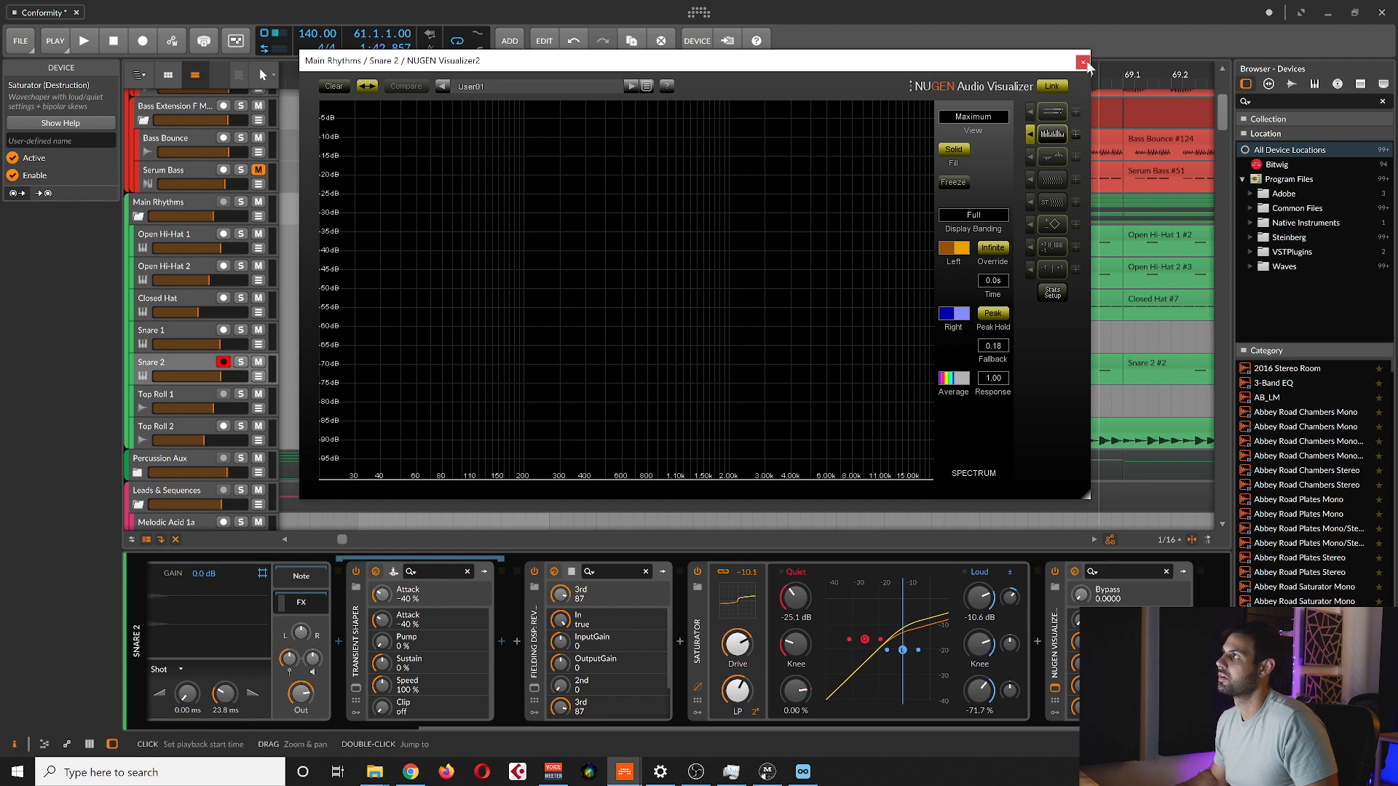
{"action": "left_click_drag", "start_coordinate": [1072, 61], "coordinate": [993, 72]}
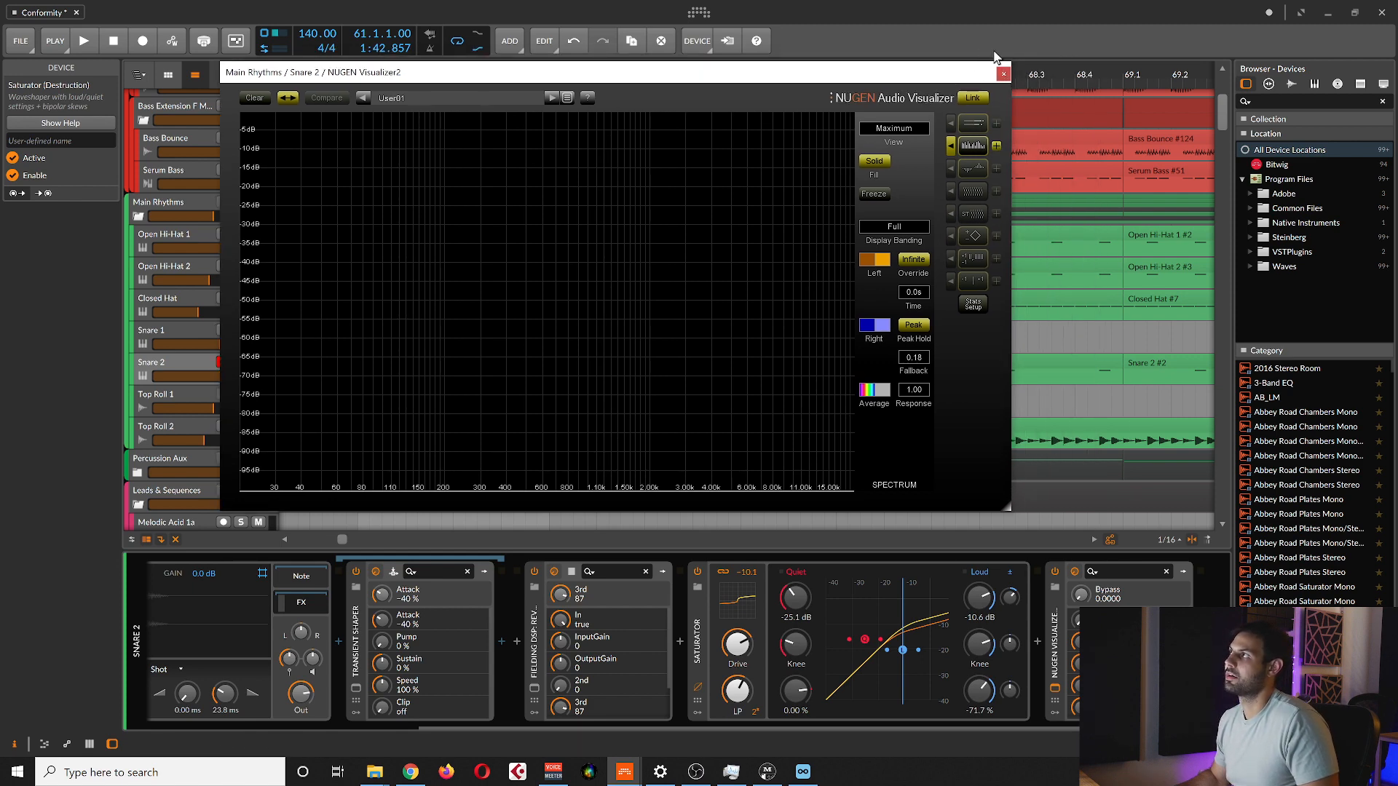
{"action": "left_click", "coordinate": [1004, 74]}
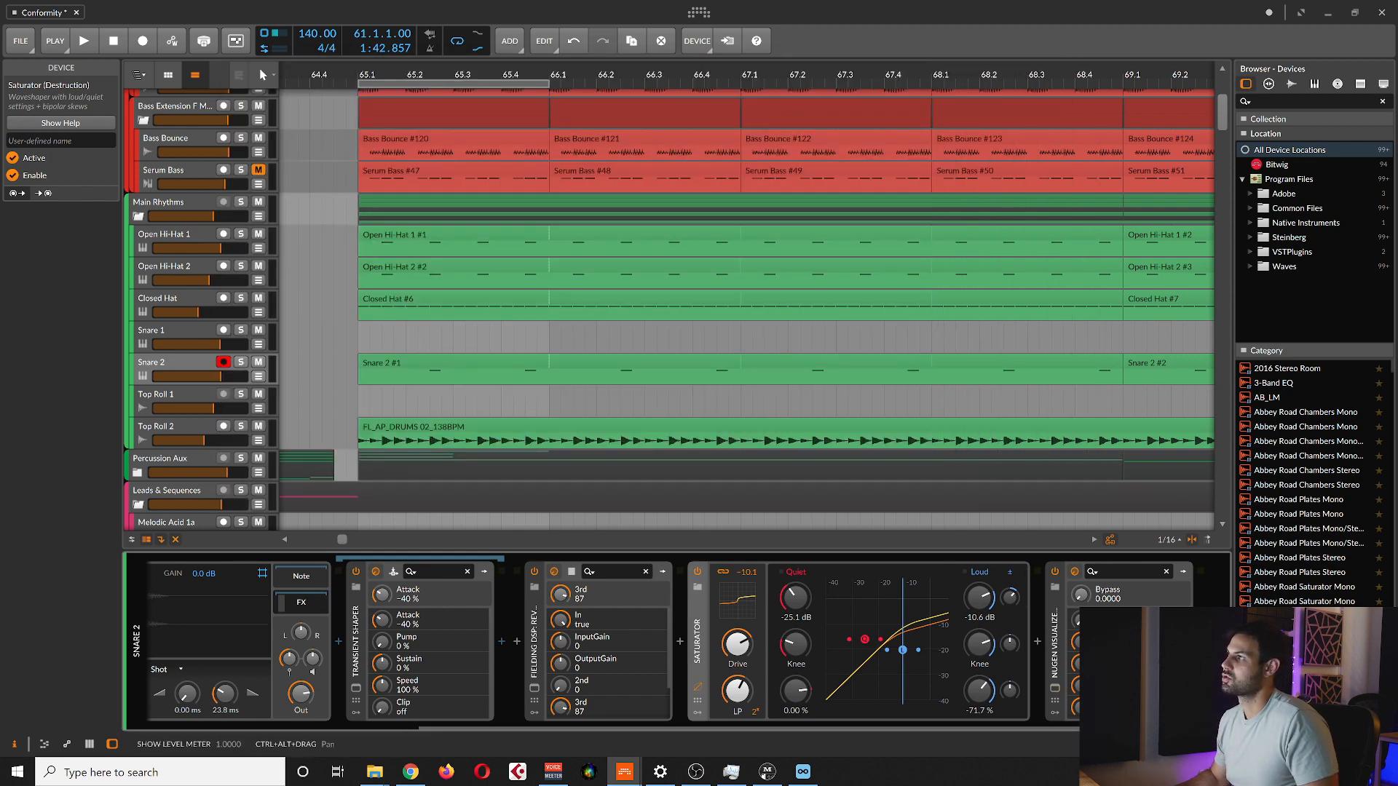
Add an EQ+ at the end of Snare 2's device chain and create a 2-pole low-cut at about 299 Hz.
{"action": "left_click", "coordinate": [1201, 642]}
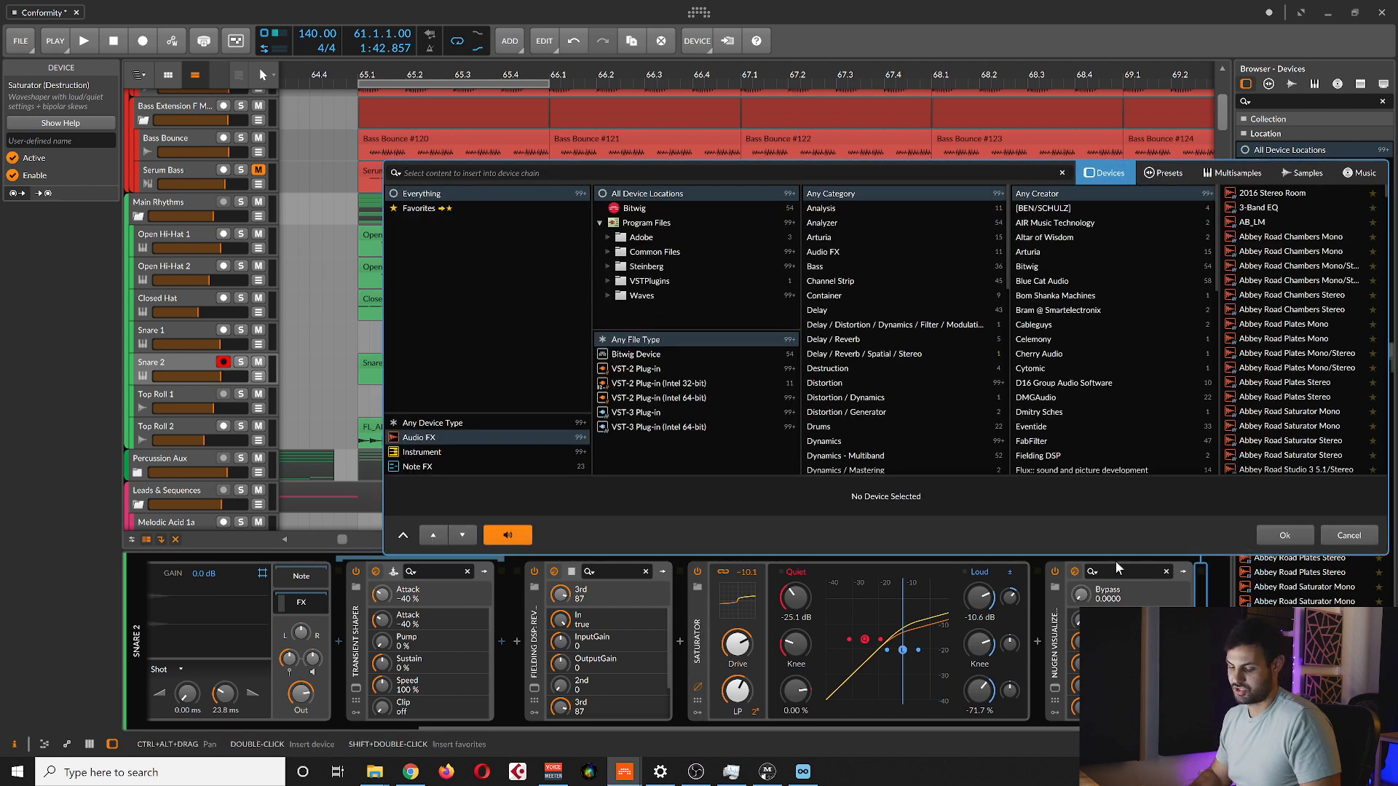
{"action": "type", "text": "eq"}
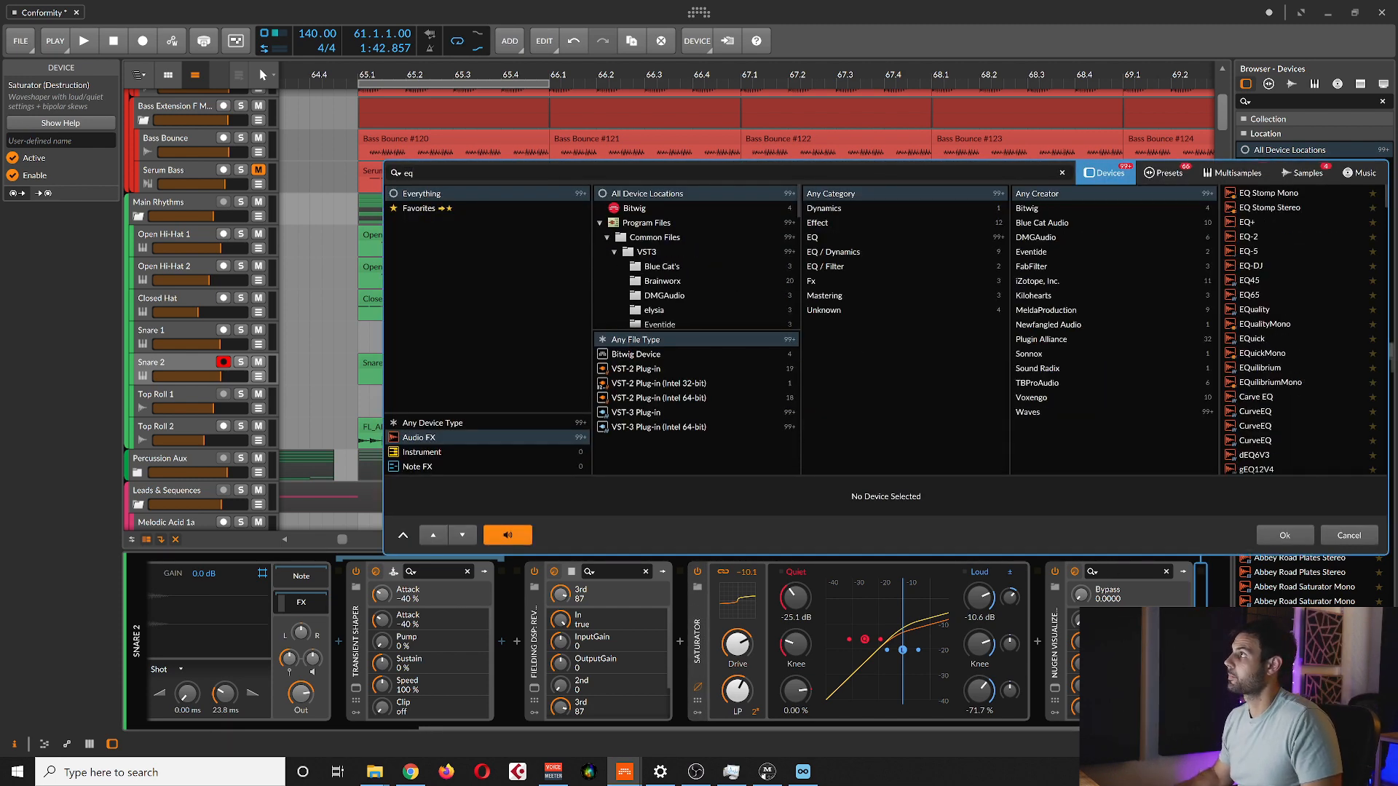
{"action": "double_click", "coordinate": [1247, 222]}
{"action": "left_click_drag", "start_coordinate": [895, 653], "coordinate": [1006, 630]}
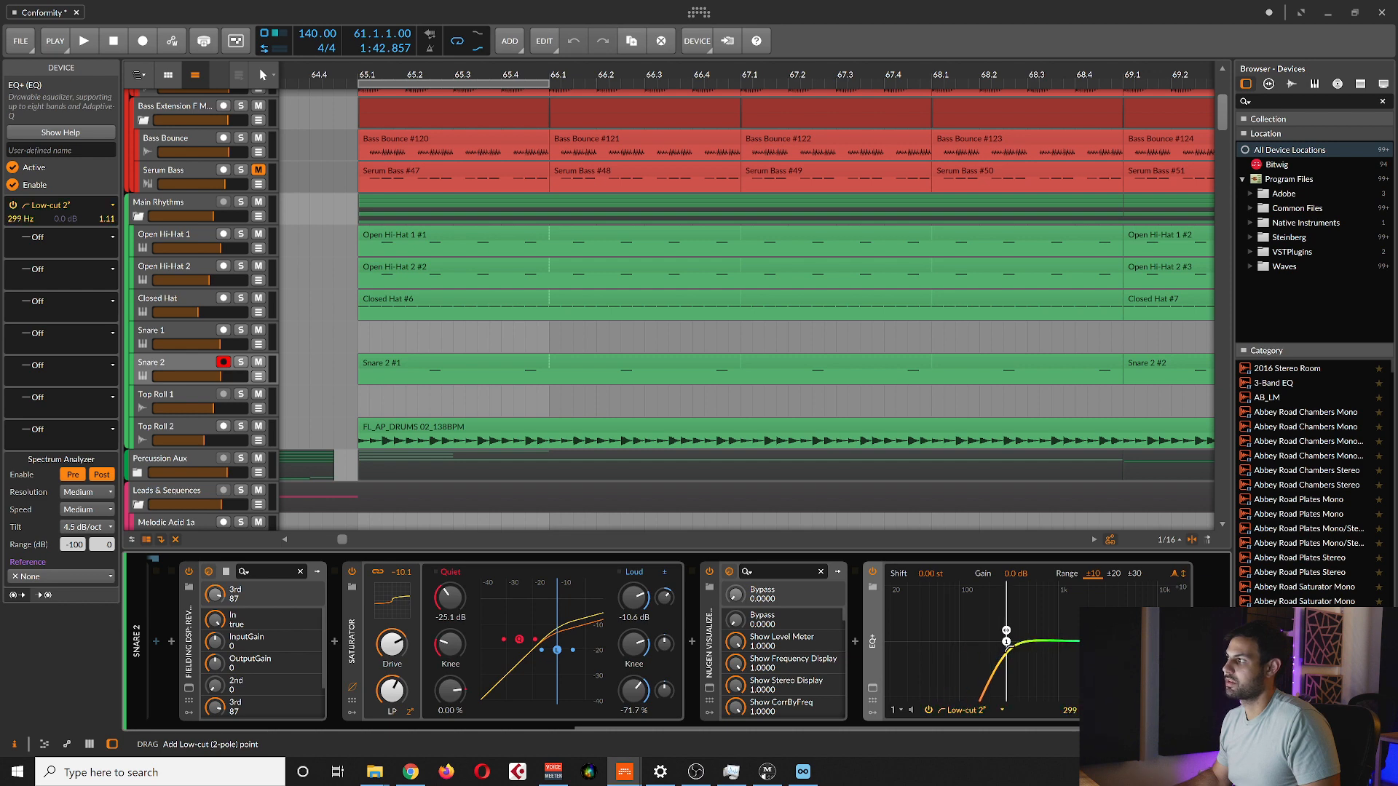
Audition Snare 2 soloed in the loop, then within the soloed Main Rhythms group with its own solo off.
{"action": "left_click", "coordinate": [197, 364]}
{"action": "key", "text": "s"}
{"action": "key", "text": "space"}
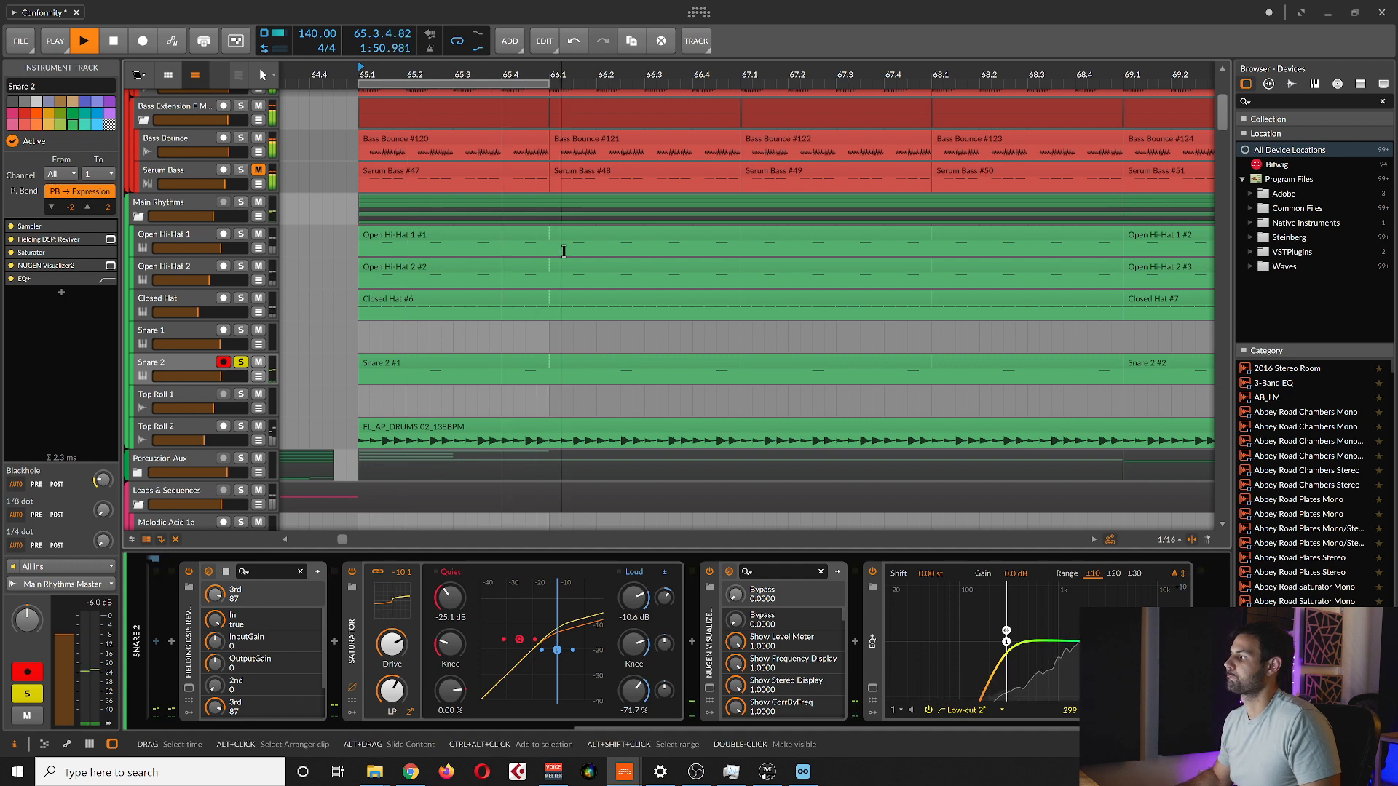
{"action": "scroll", "coordinate": [397, 252], "scroll_direction": "up", "scroll_amount": 3}
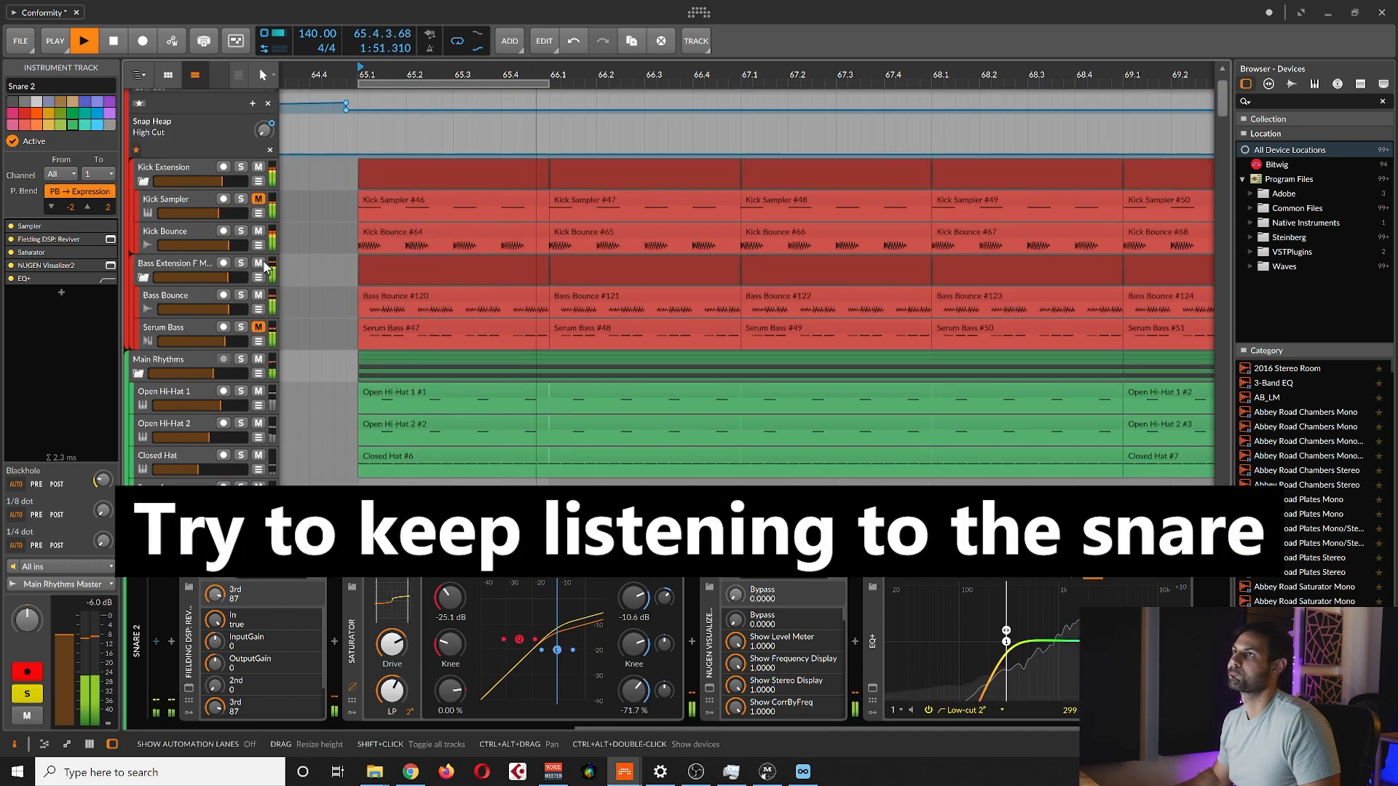
{"action": "scroll", "coordinate": [219, 335], "scroll_direction": "down", "scroll_amount": 1}
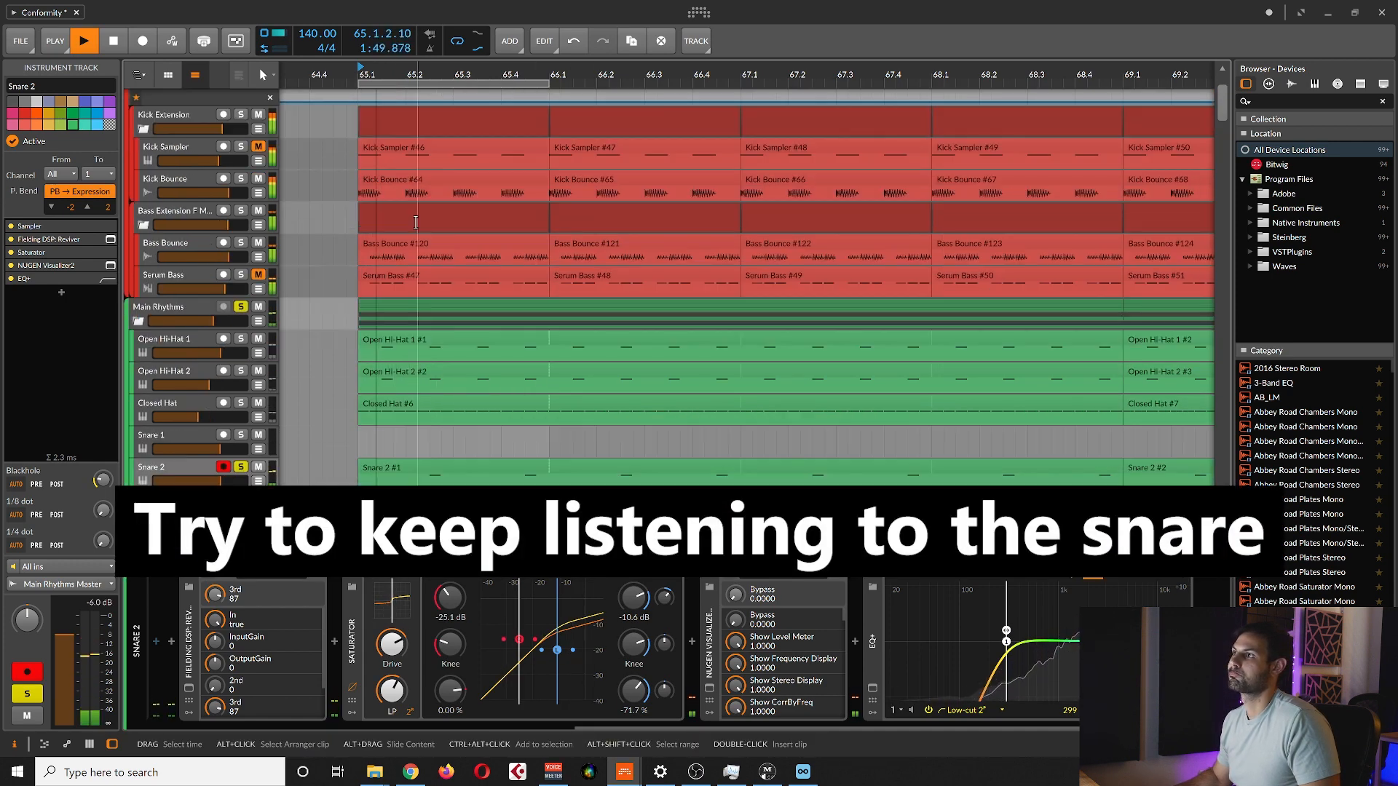
{"action": "scroll", "coordinate": [216, 300], "scroll_direction": "down", "scroll_amount": 1}
{"action": "left_click", "coordinate": [235, 415]}
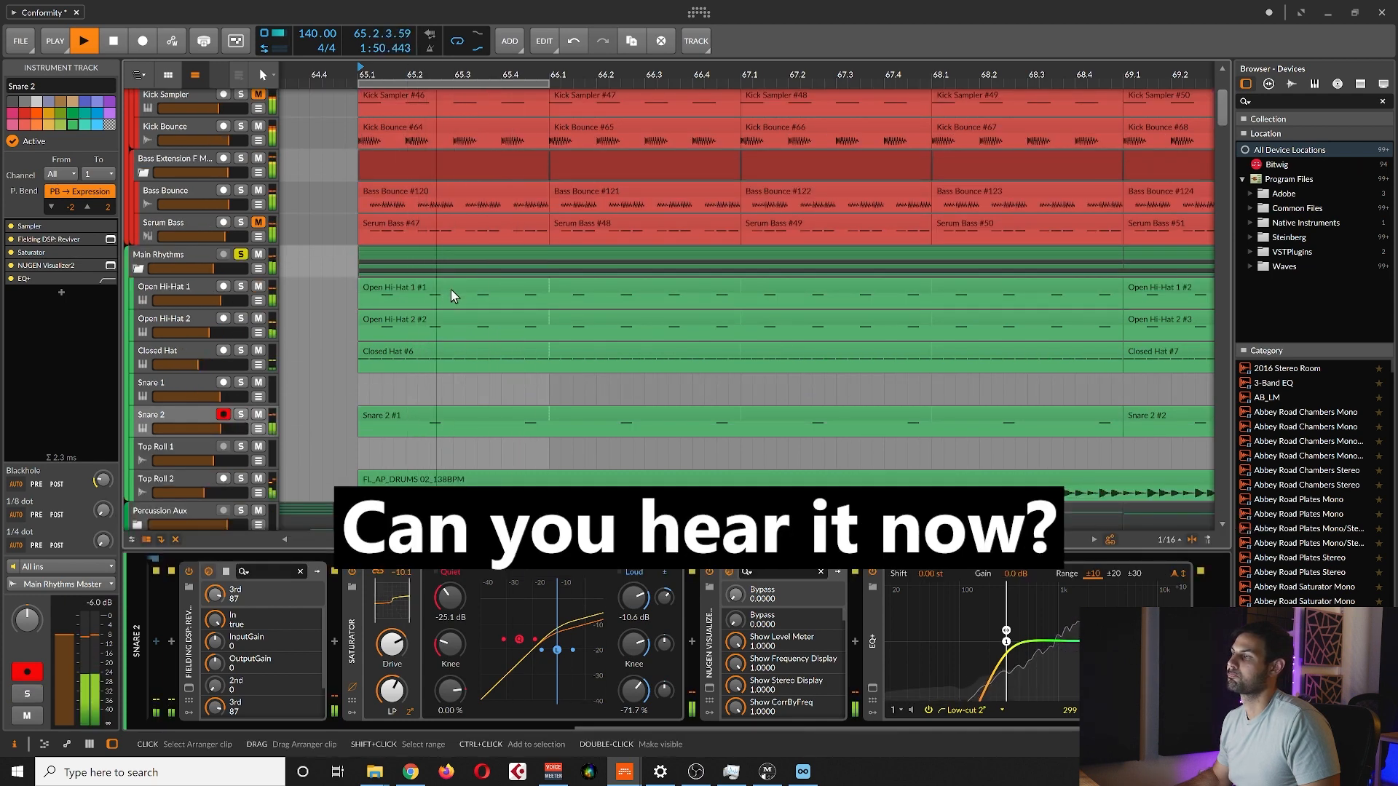
Toggle the KnB Master solo to hear the snare with kick and bass, listen to the rhythms over the loop, and stop playback.
{"action": "scroll", "coordinate": [464, 281], "scroll_direction": "up", "scroll_amount": 3}
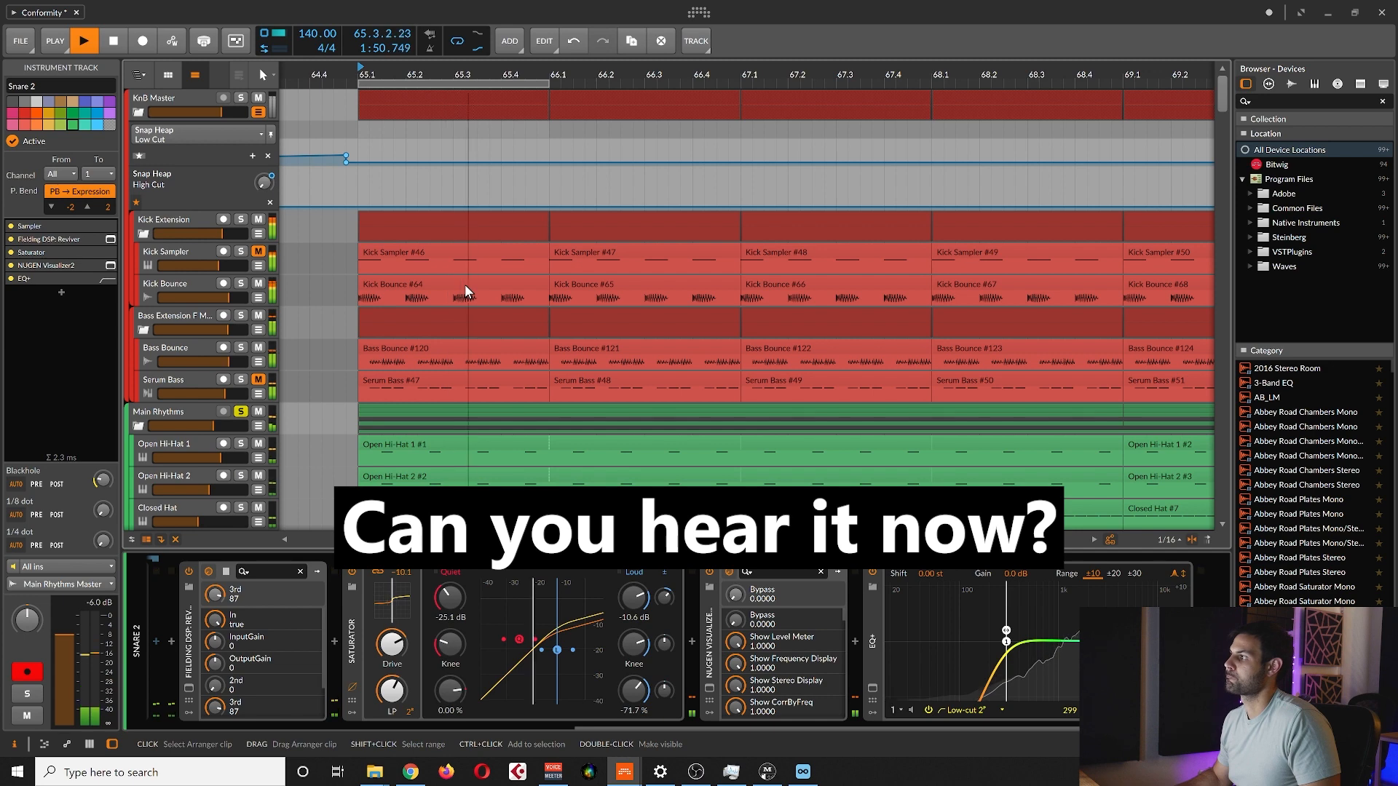
{"action": "left_click", "coordinate": [241, 99]}
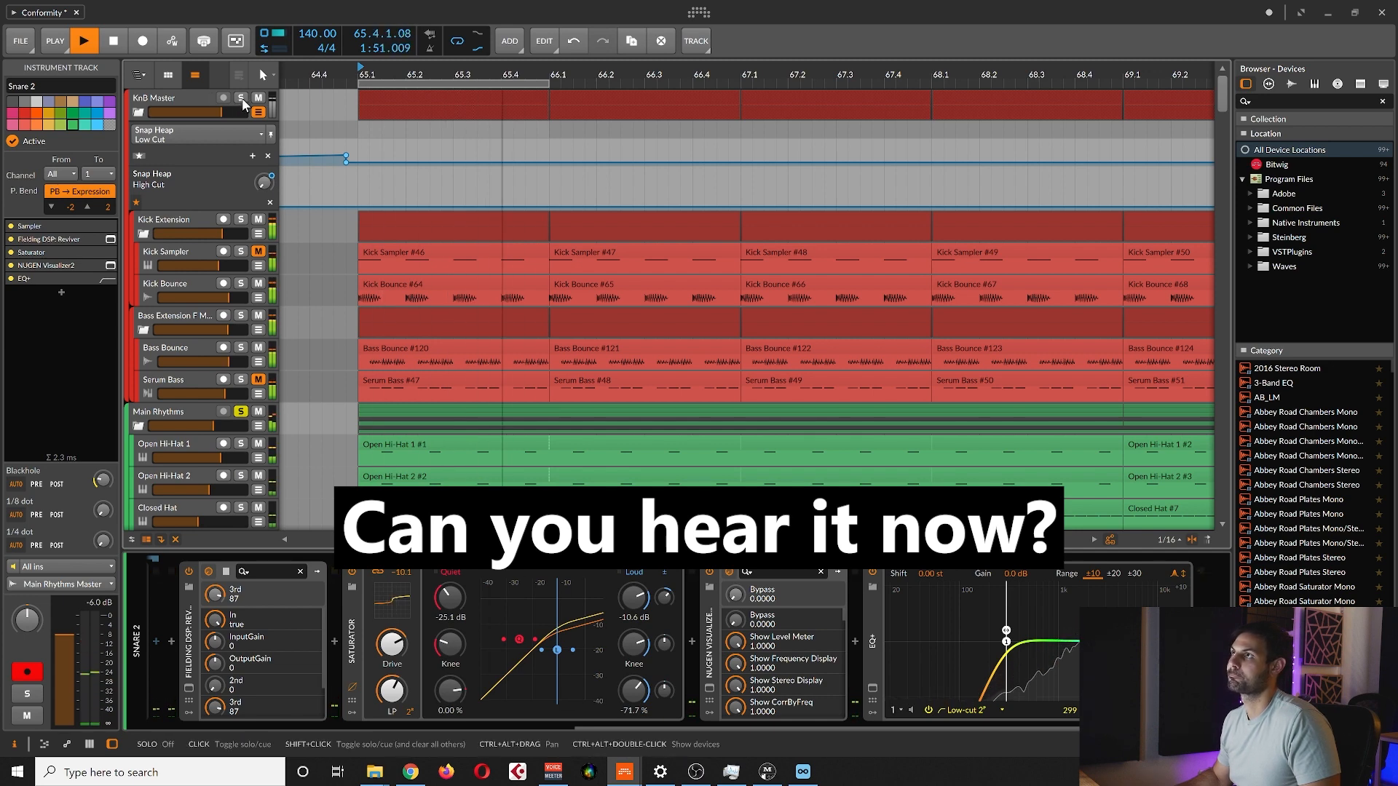
{"action": "scroll", "coordinate": [517, 242], "scroll_direction": "down", "scroll_amount": 4}
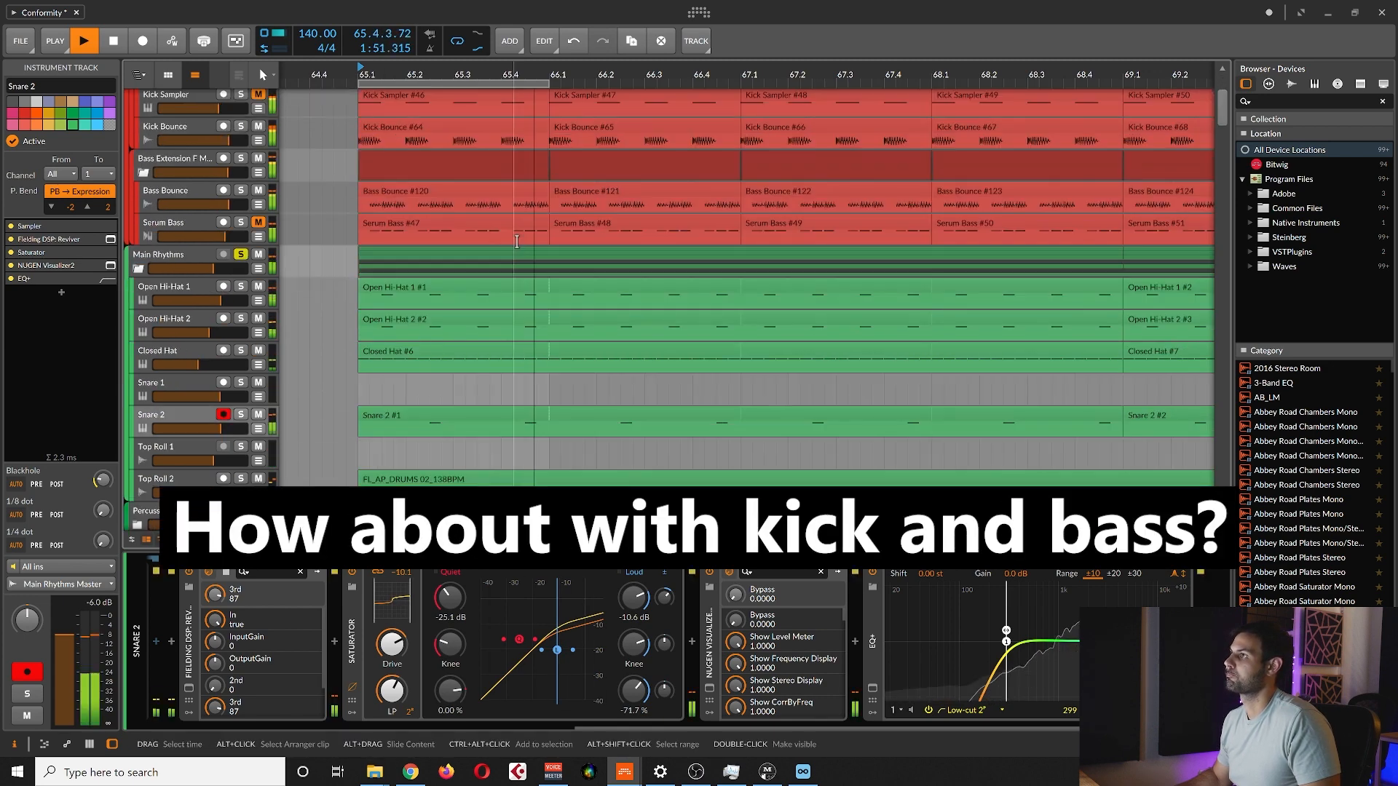
{"action": "scroll", "coordinate": [517, 241], "scroll_direction": "up", "scroll_amount": 1}
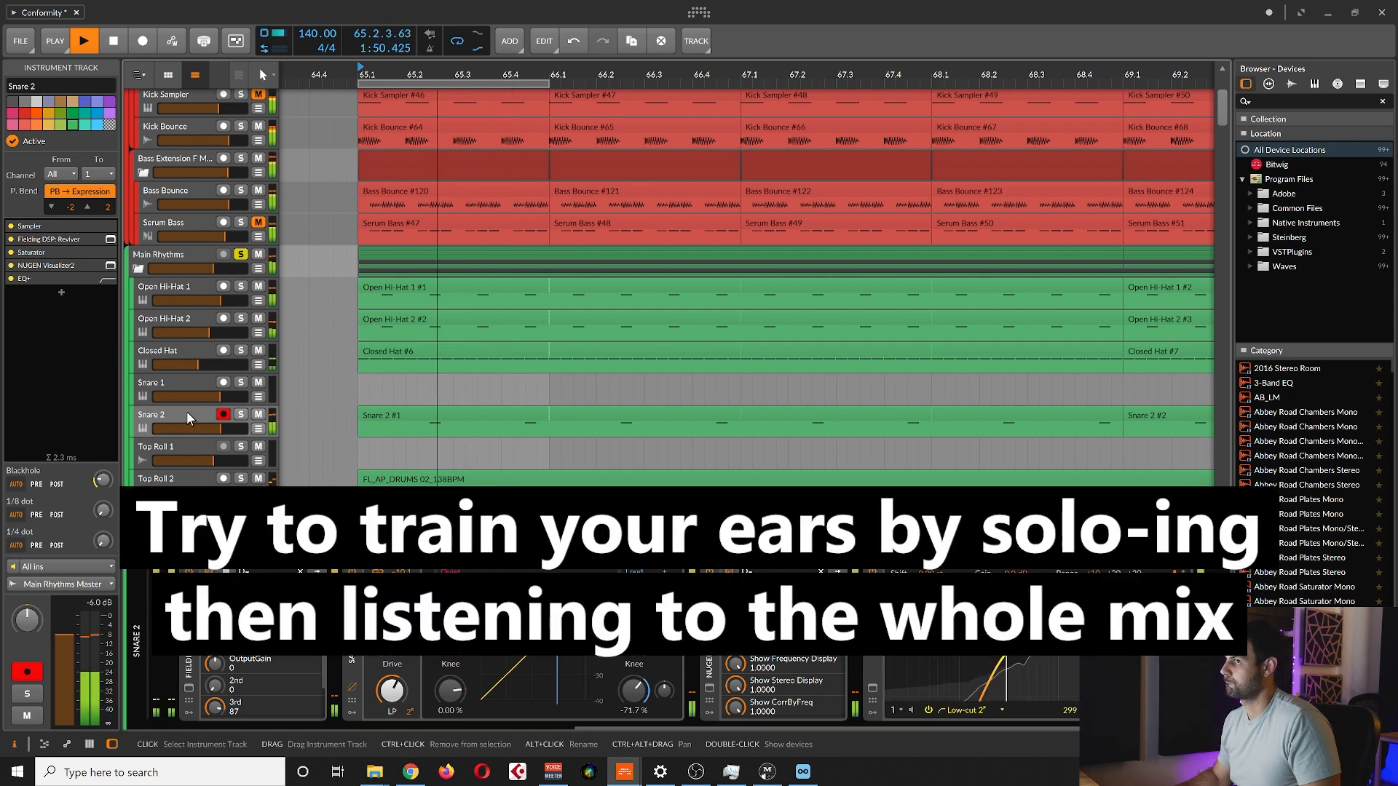
{"action": "scroll", "coordinate": [451, 243], "scroll_direction": "up", "scroll_amount": 1}
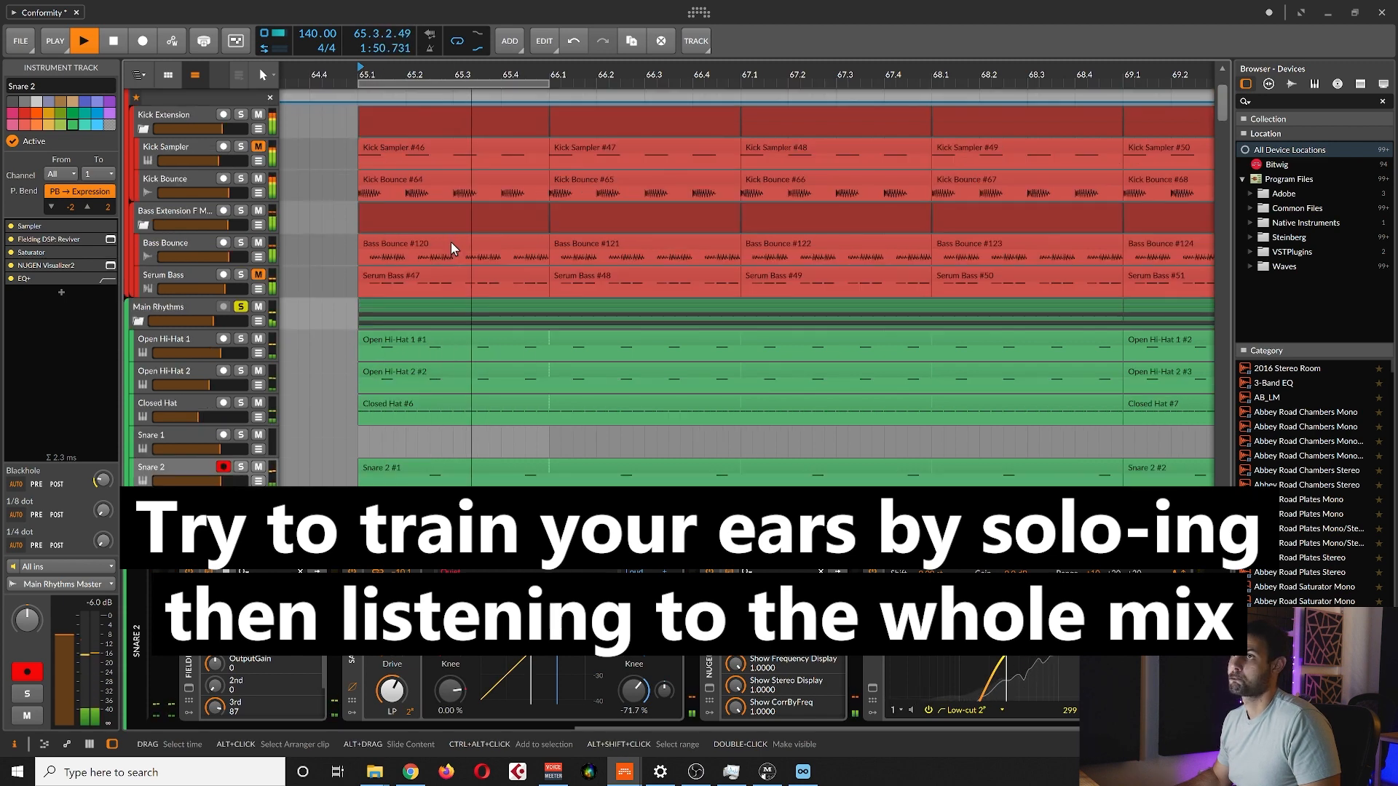
{"action": "scroll", "coordinate": [458, 242], "scroll_direction": "down", "scroll_amount": 1}
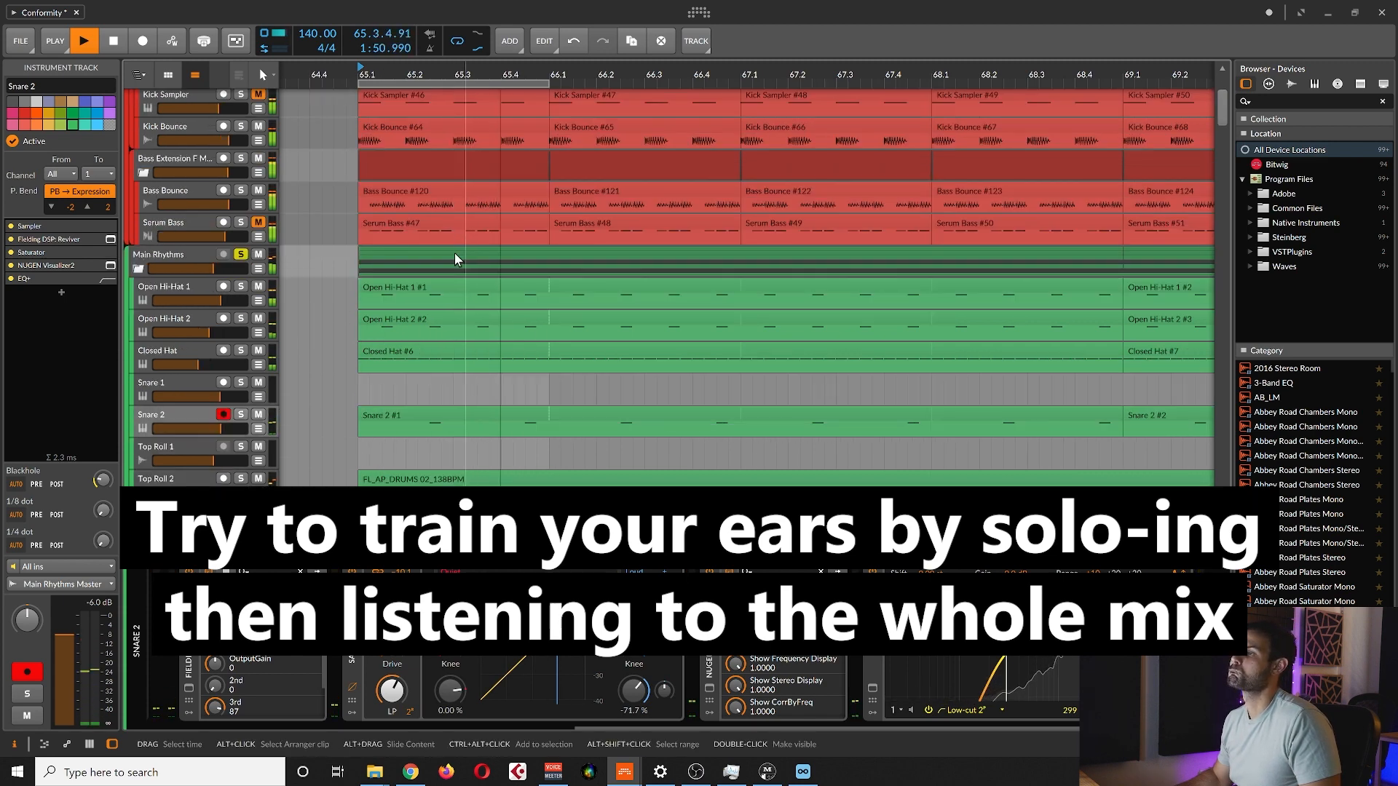
{"action": "key", "text": "space"}
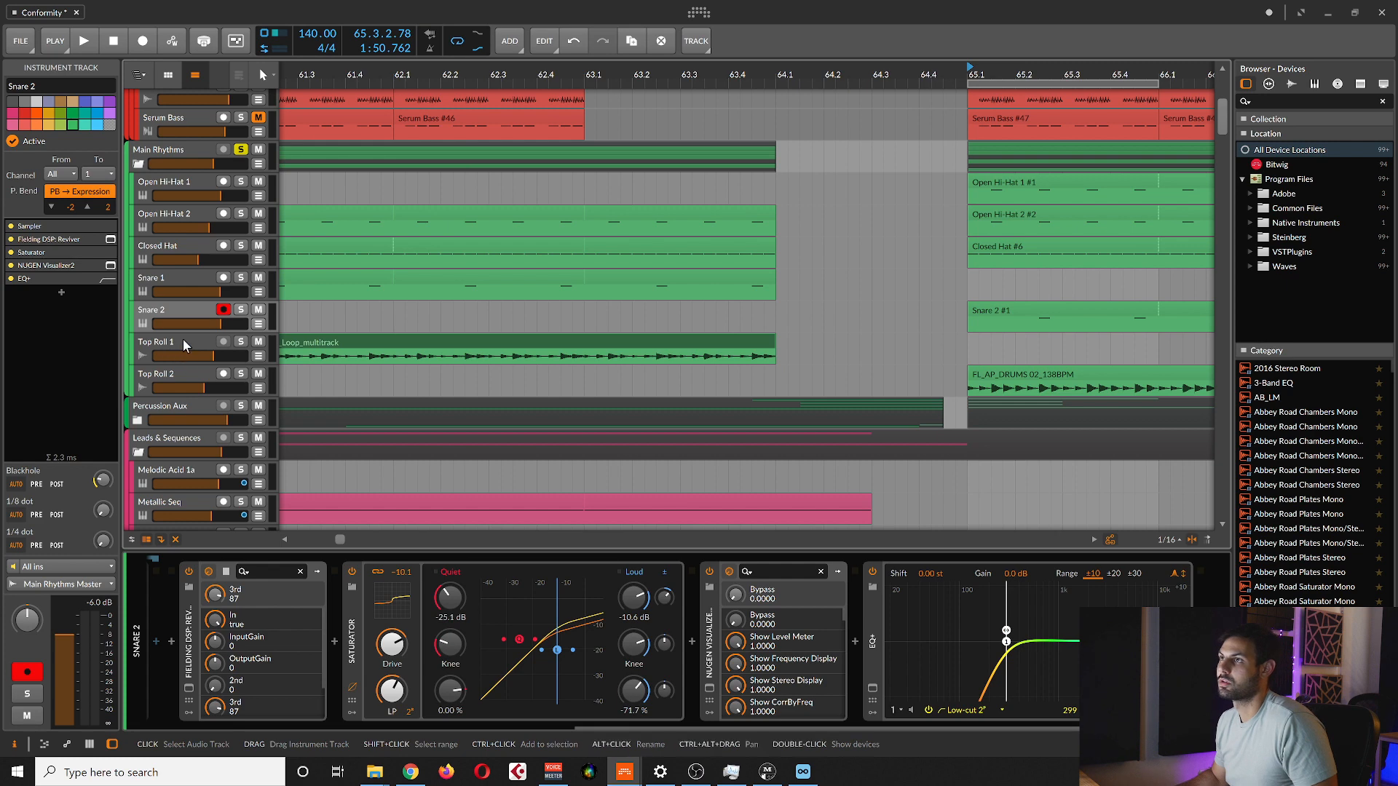
Select the Top Roll 1 track and increase its height to enlarge the loop's waveform.
{"action": "left_click", "coordinate": [182, 340]}
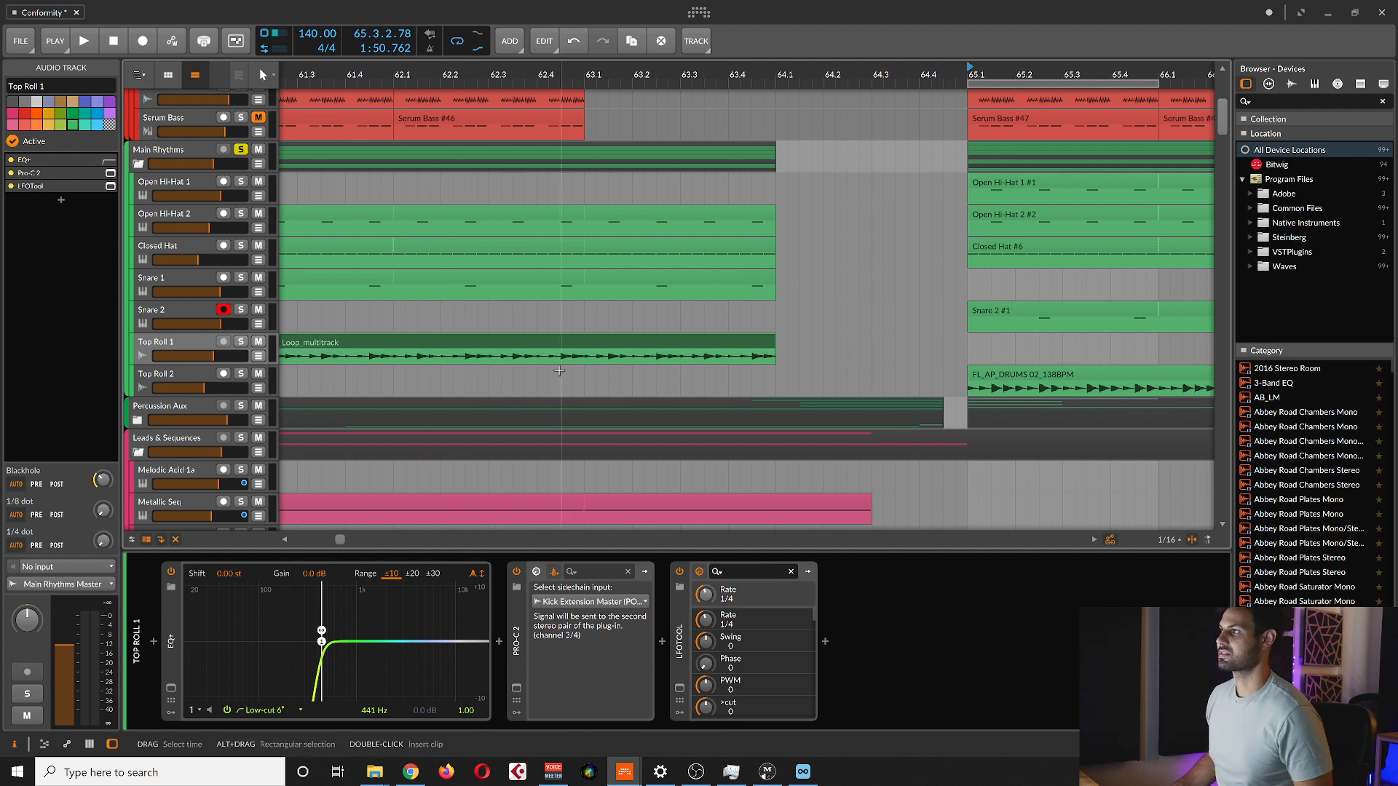
{"action": "scroll", "coordinate": [582, 365], "scroll_direction": "up", "scroll_amount": 2}
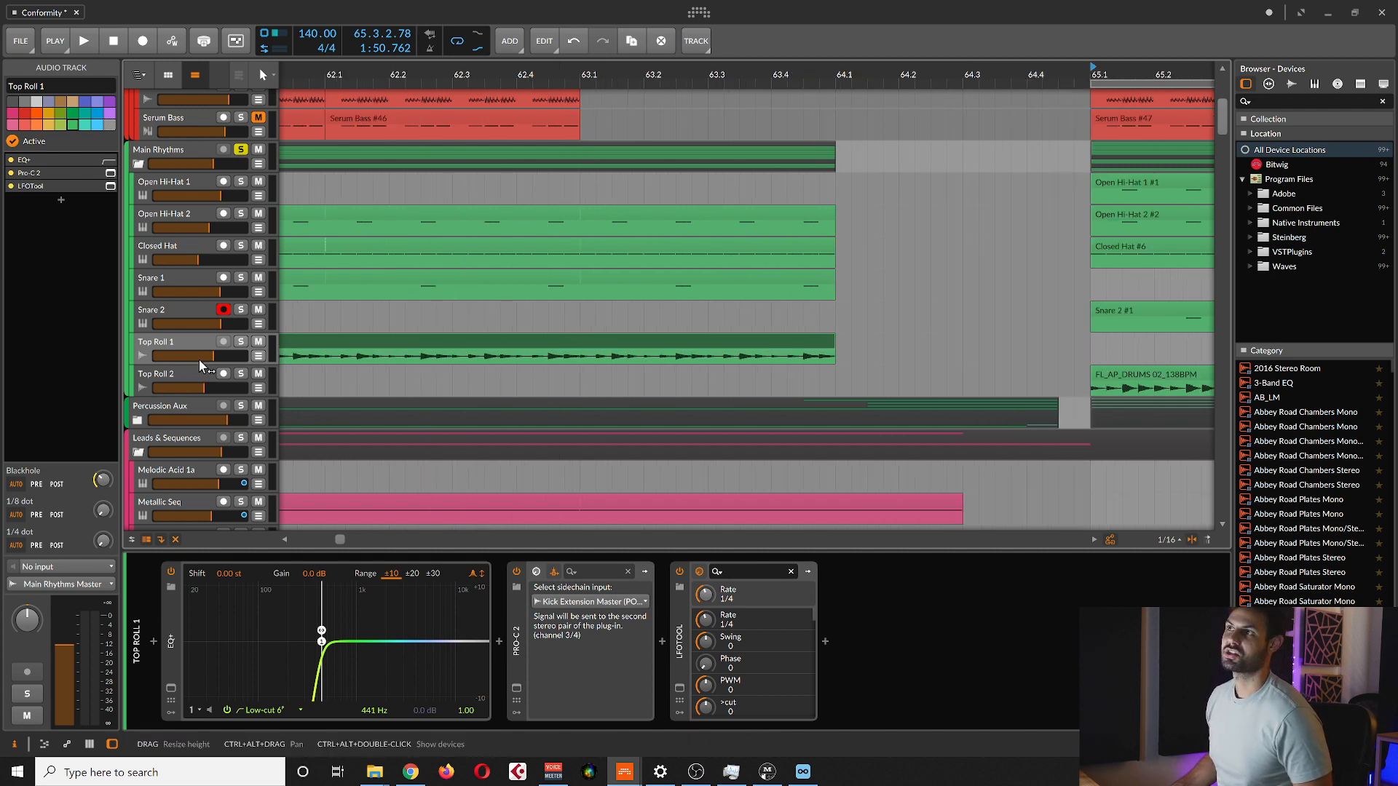
{"action": "left_click_drag", "start_coordinate": [206, 362], "coordinate": [209, 399]}
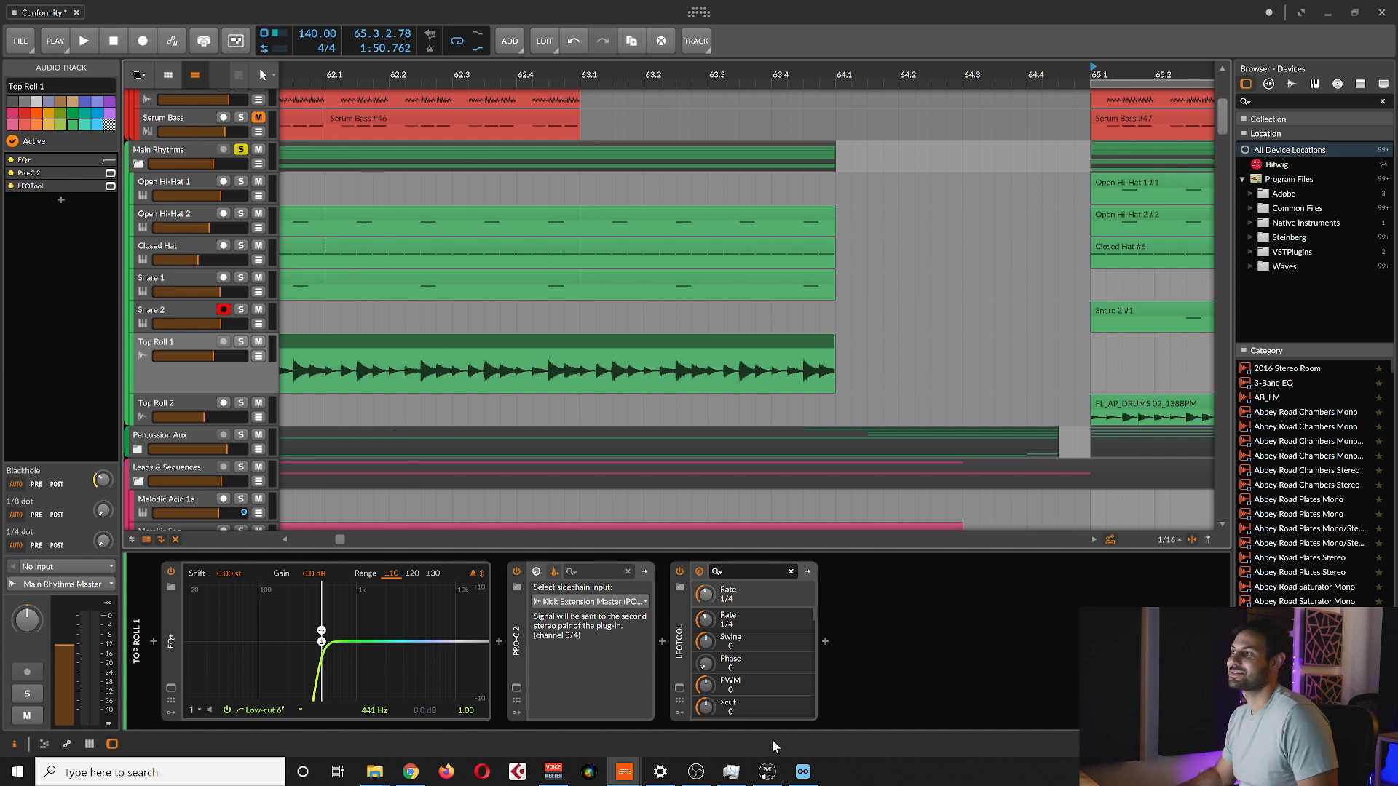
Switch to Loopcloud to look over its home page as a source of top loops, then minimise it.
{"action": "left_click", "coordinate": [804, 772]}
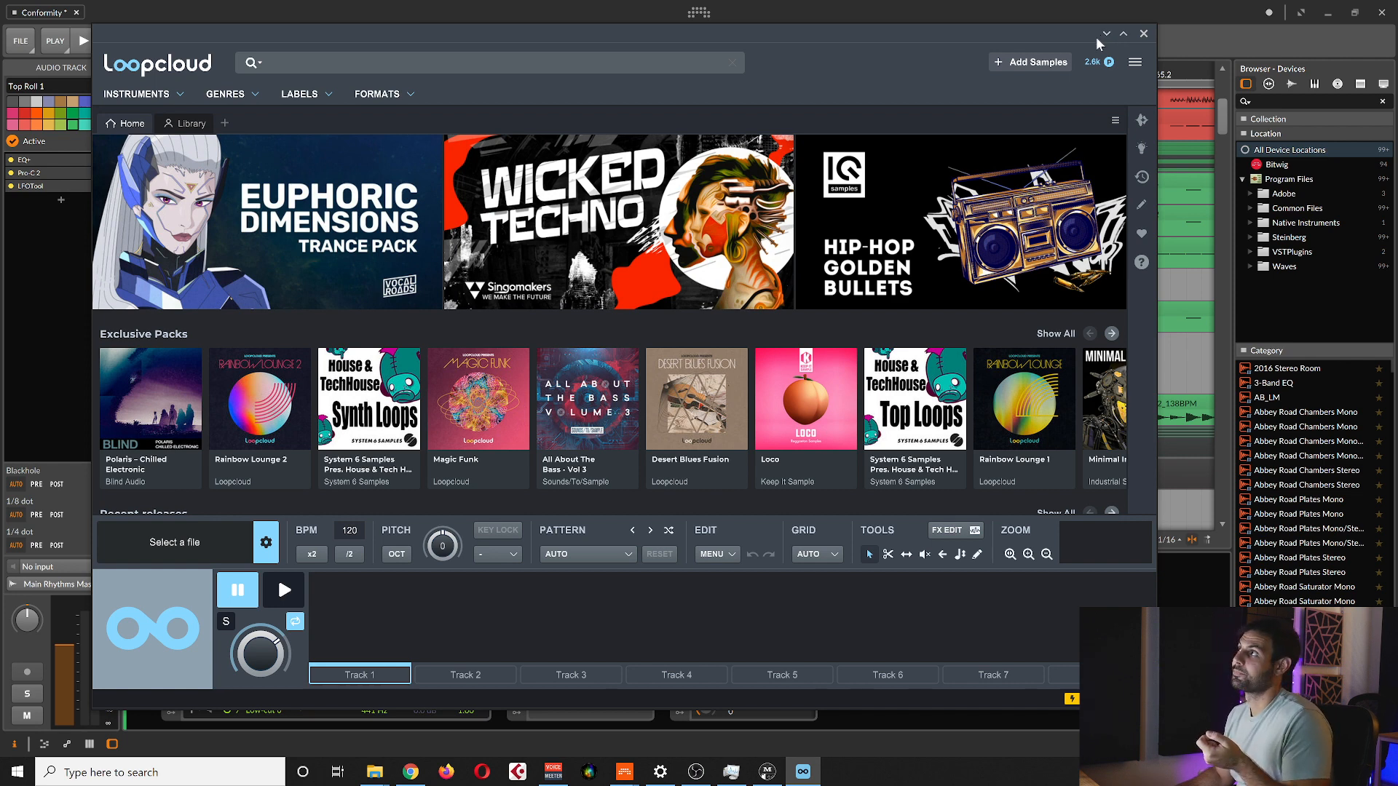
{"action": "left_click", "coordinate": [1105, 34]}
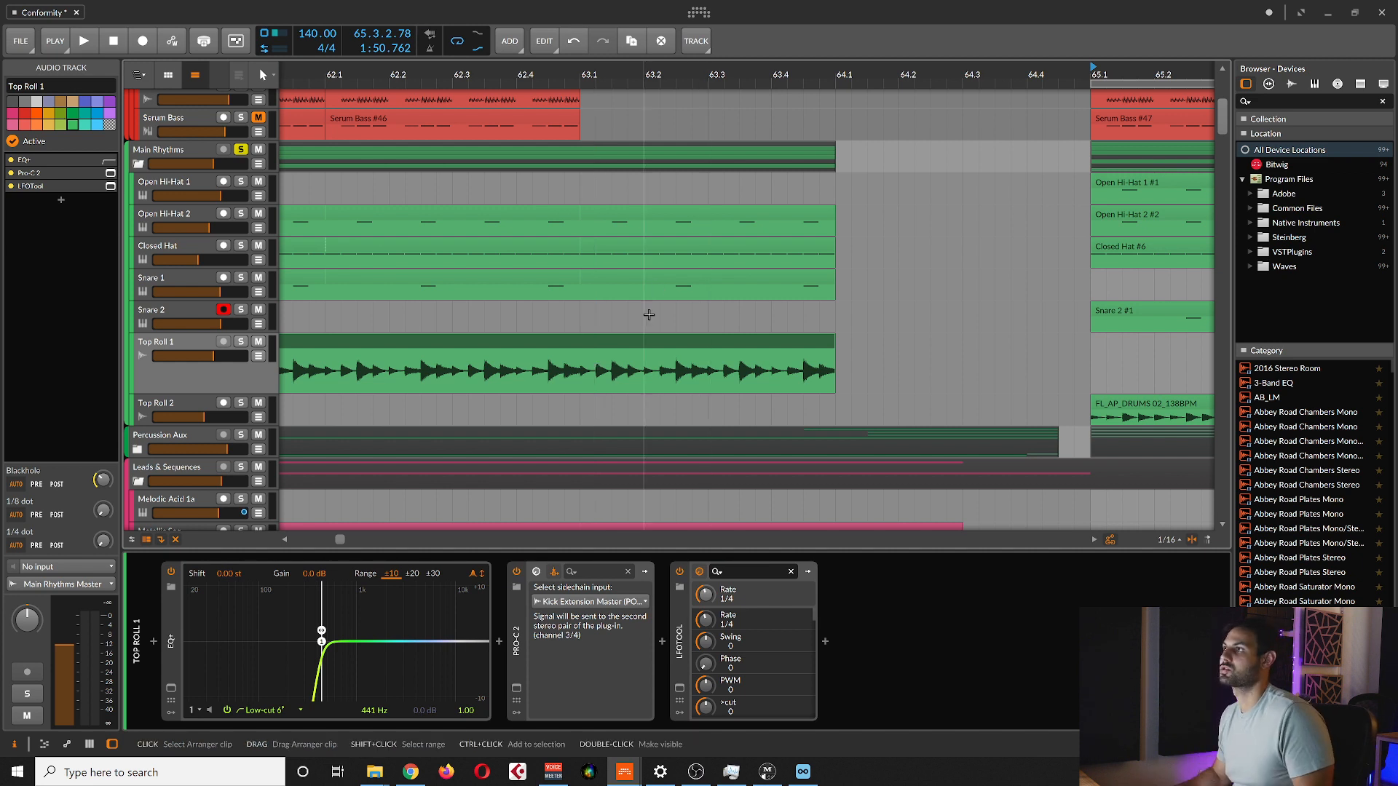
{"action": "scroll", "coordinate": [649, 322], "scroll_direction": "down", "scroll_amount": 2}
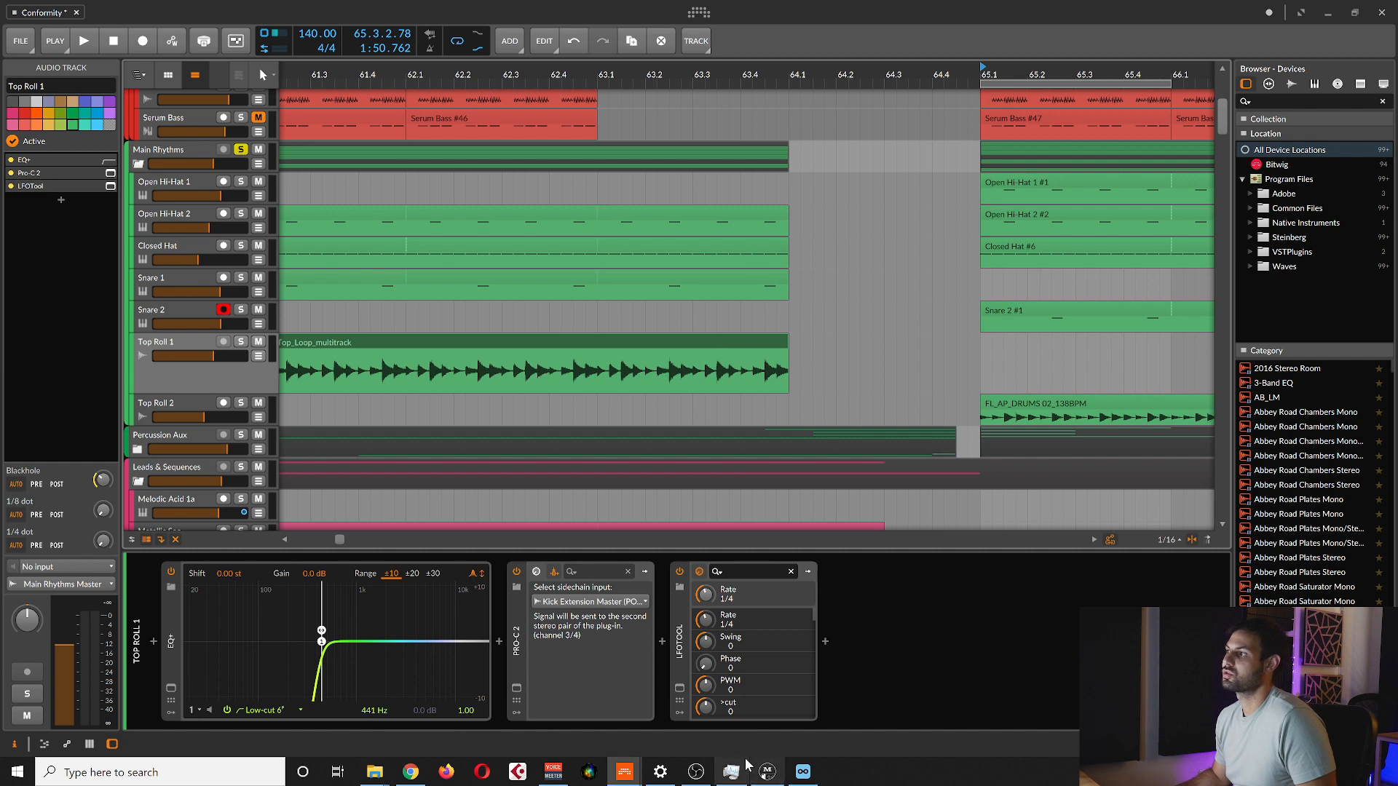
{"action": "left_click", "coordinate": [801, 774]}
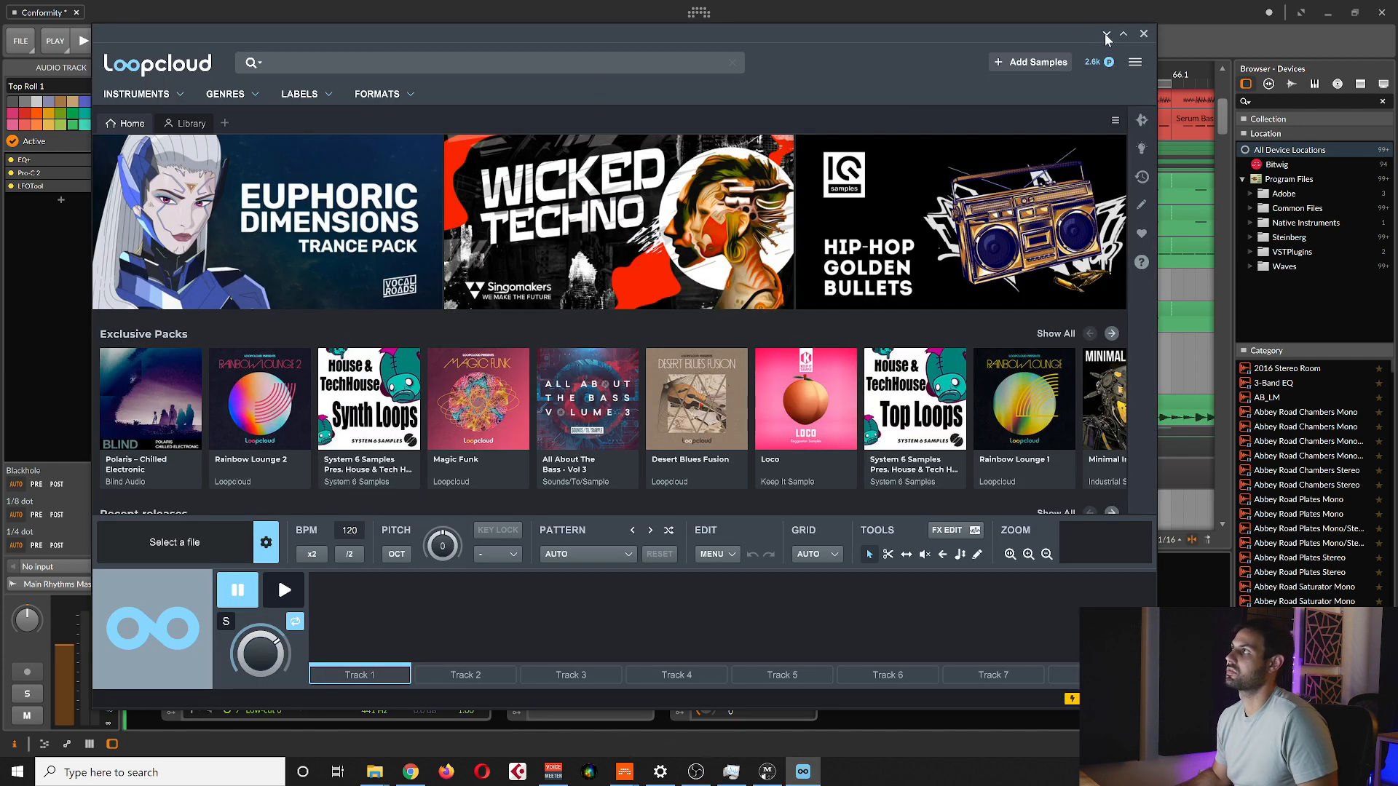
{"action": "left_click", "coordinate": [1106, 35]}
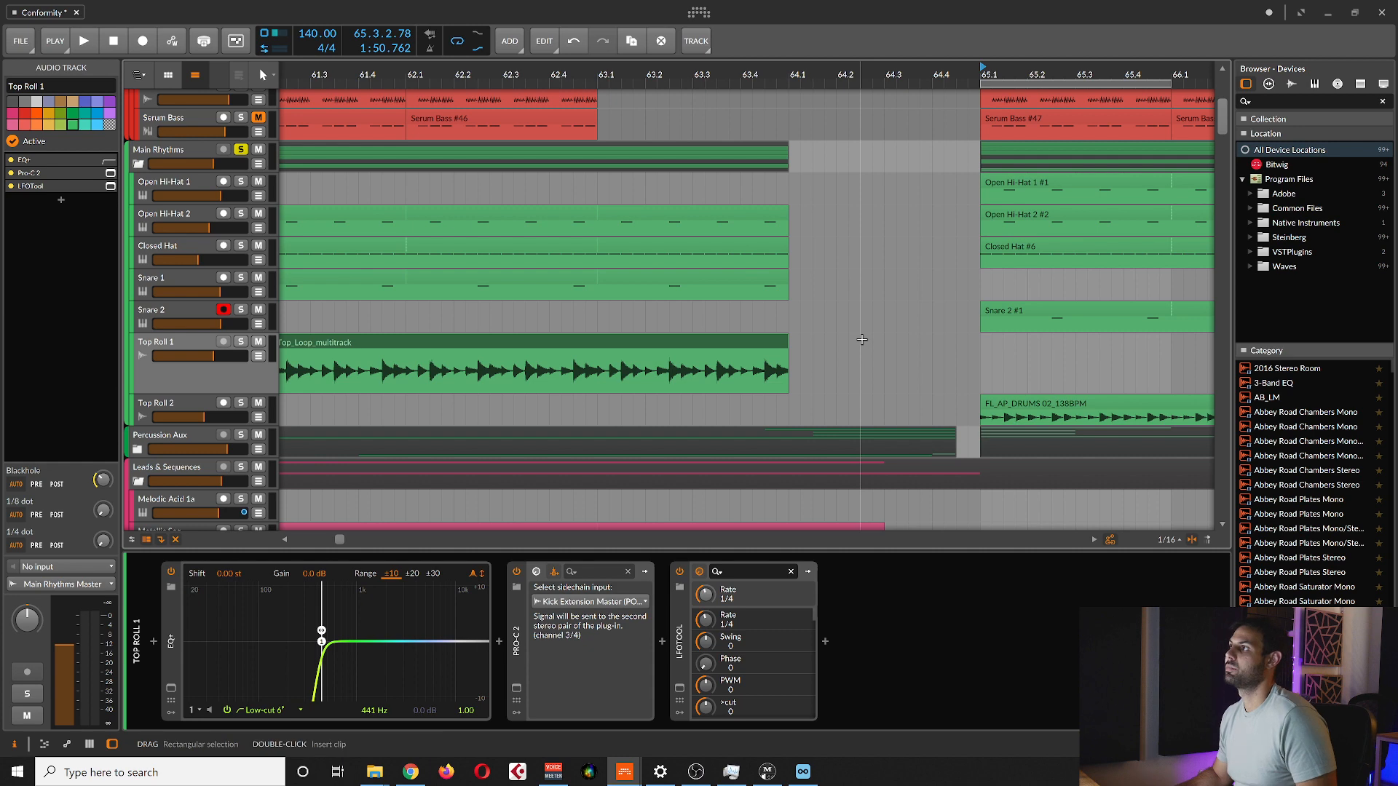
Examine the Top Roll 1 loop's waveform against the kick, hats and snare leading up to bar 64.
{"action": "scroll", "coordinate": [946, 375], "scroll_direction": "right", "scroll_amount": 3}
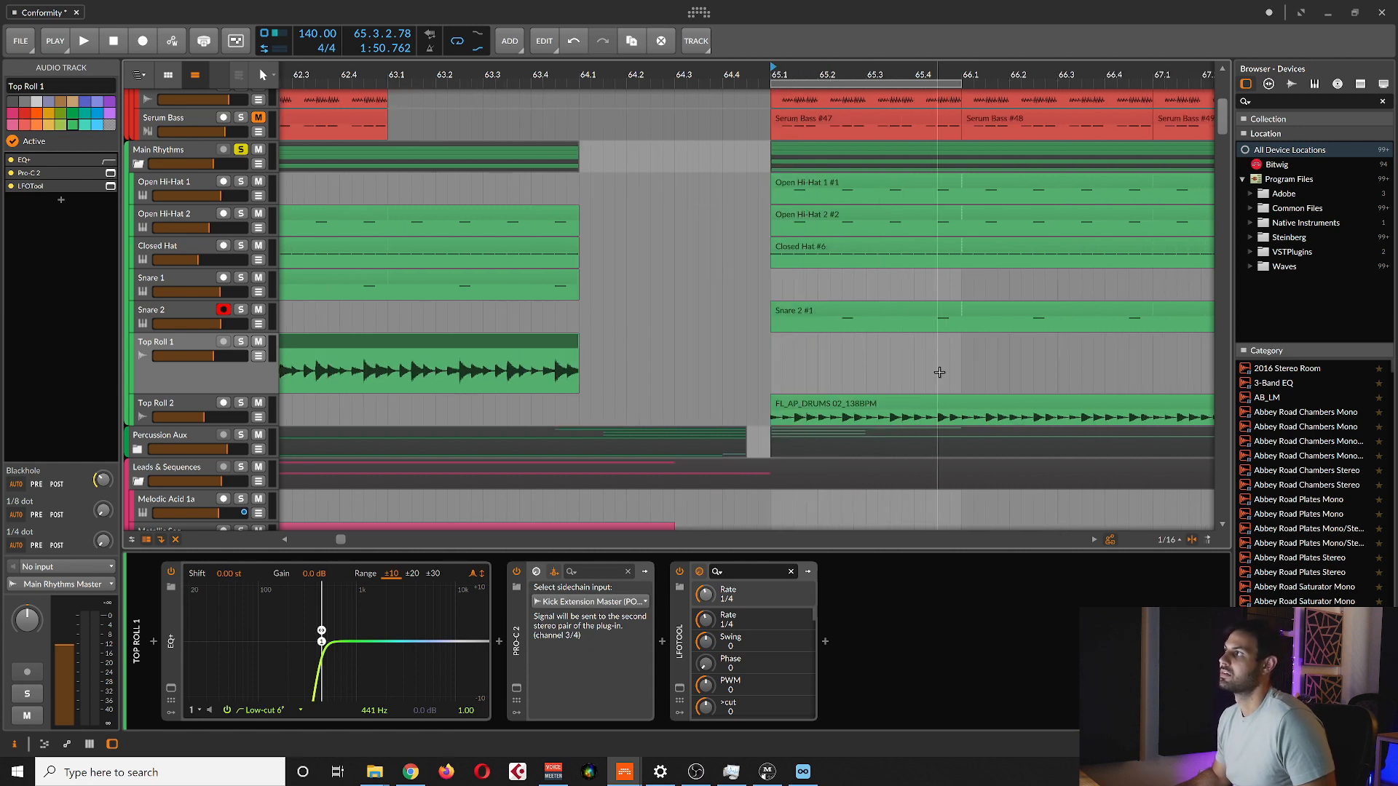
{"action": "scroll", "coordinate": [481, 359], "scroll_direction": "up", "scroll_amount": 5}
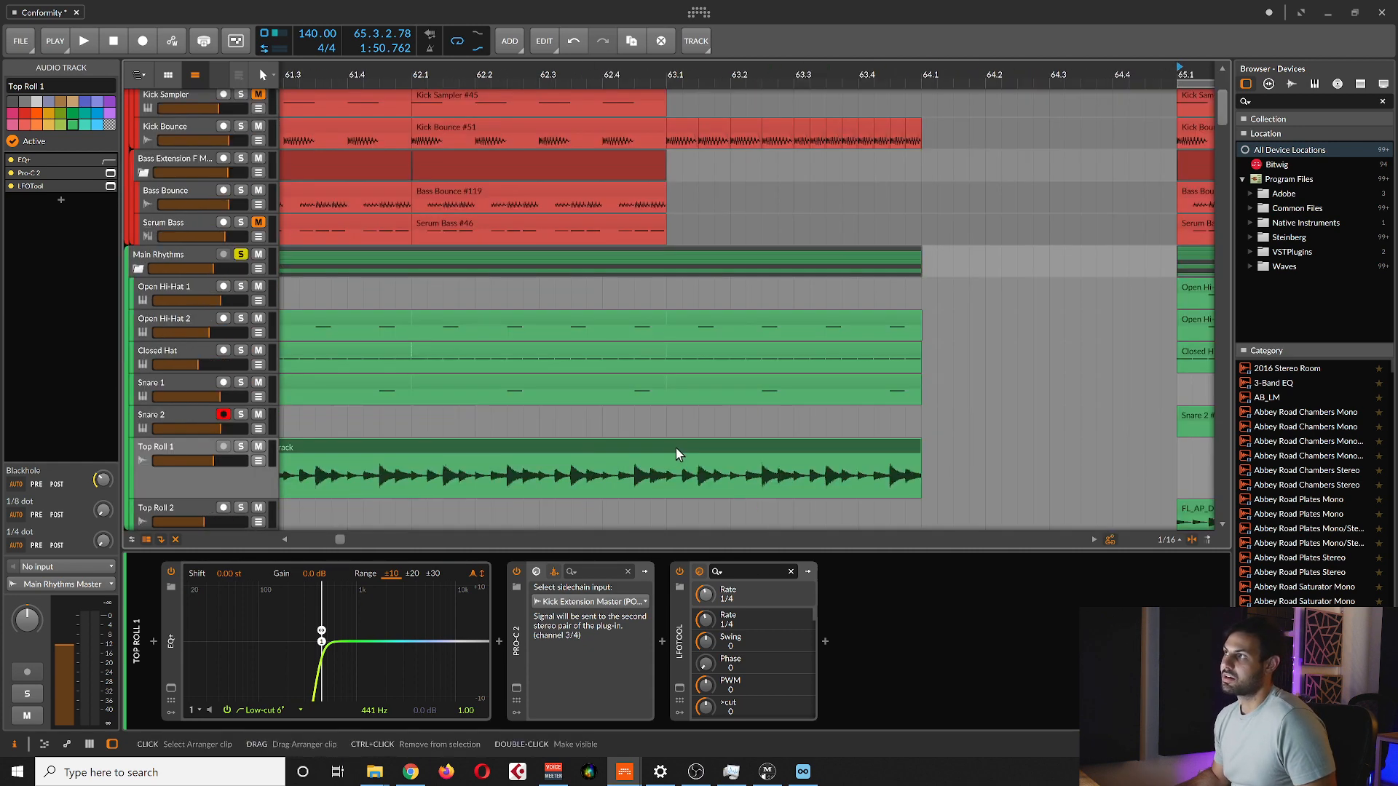
{"action": "scroll", "coordinate": [610, 477], "scroll_direction": "up", "scroll_amount": 2}
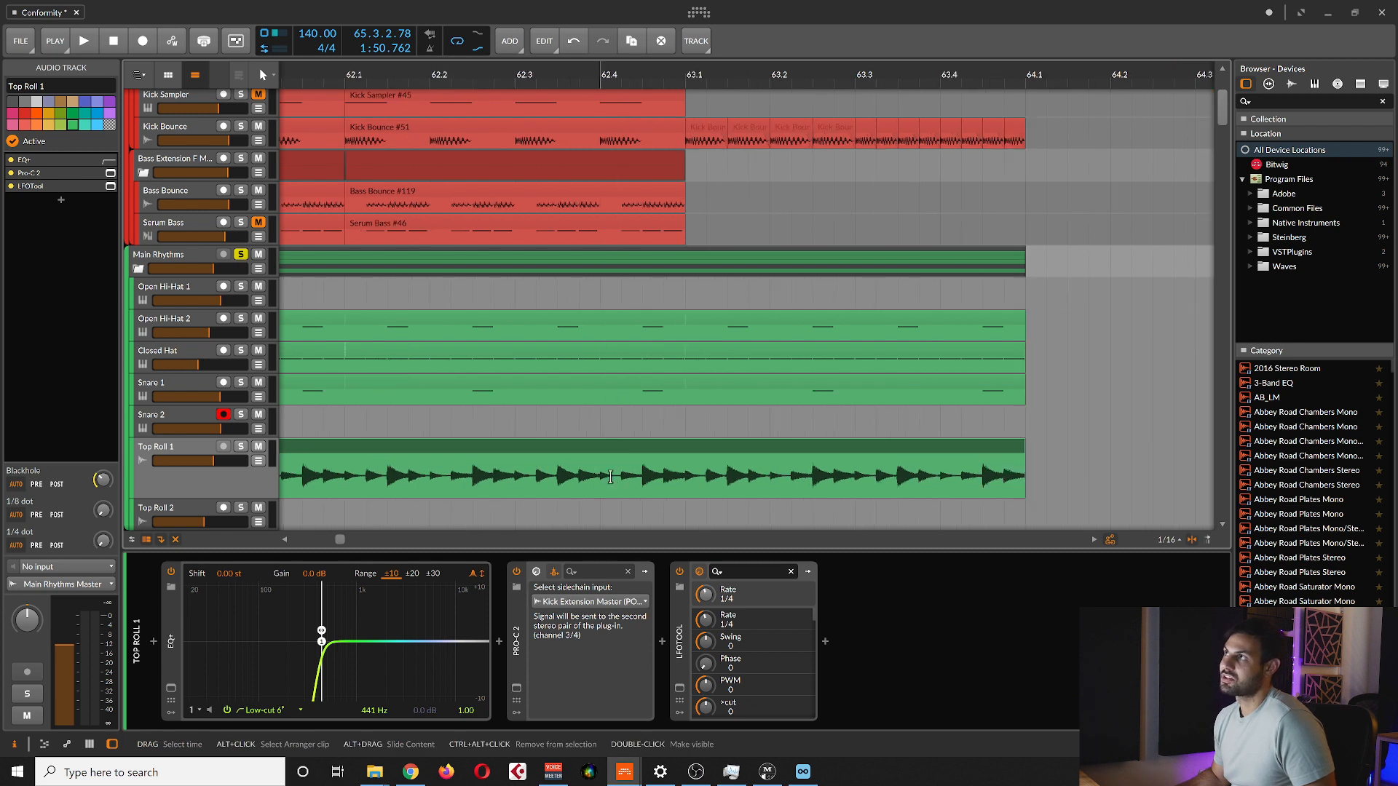
{"action": "scroll", "coordinate": [607, 495], "scroll_direction": "up", "scroll_amount": 1}
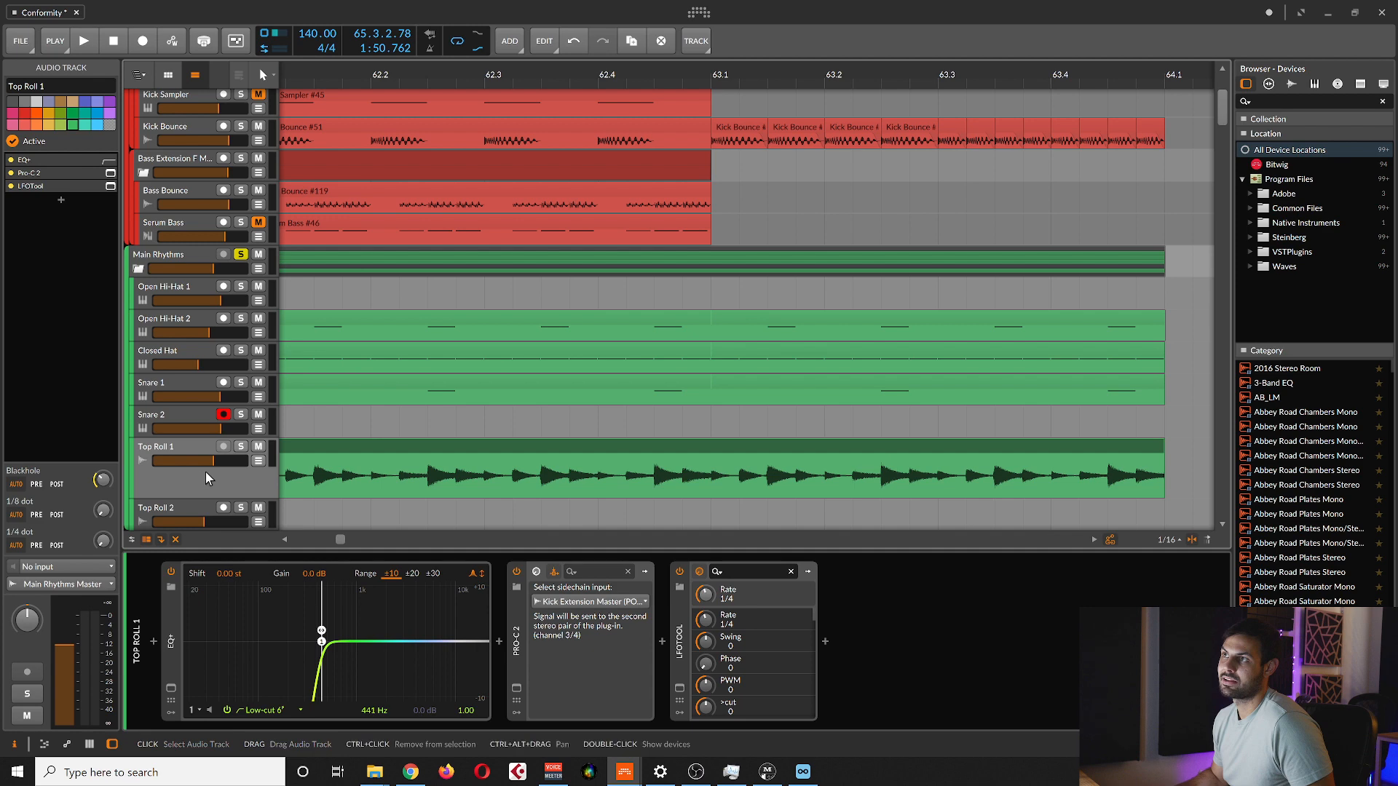
{"action": "scroll", "coordinate": [355, 456], "scroll_direction": "down", "scroll_amount": 4}
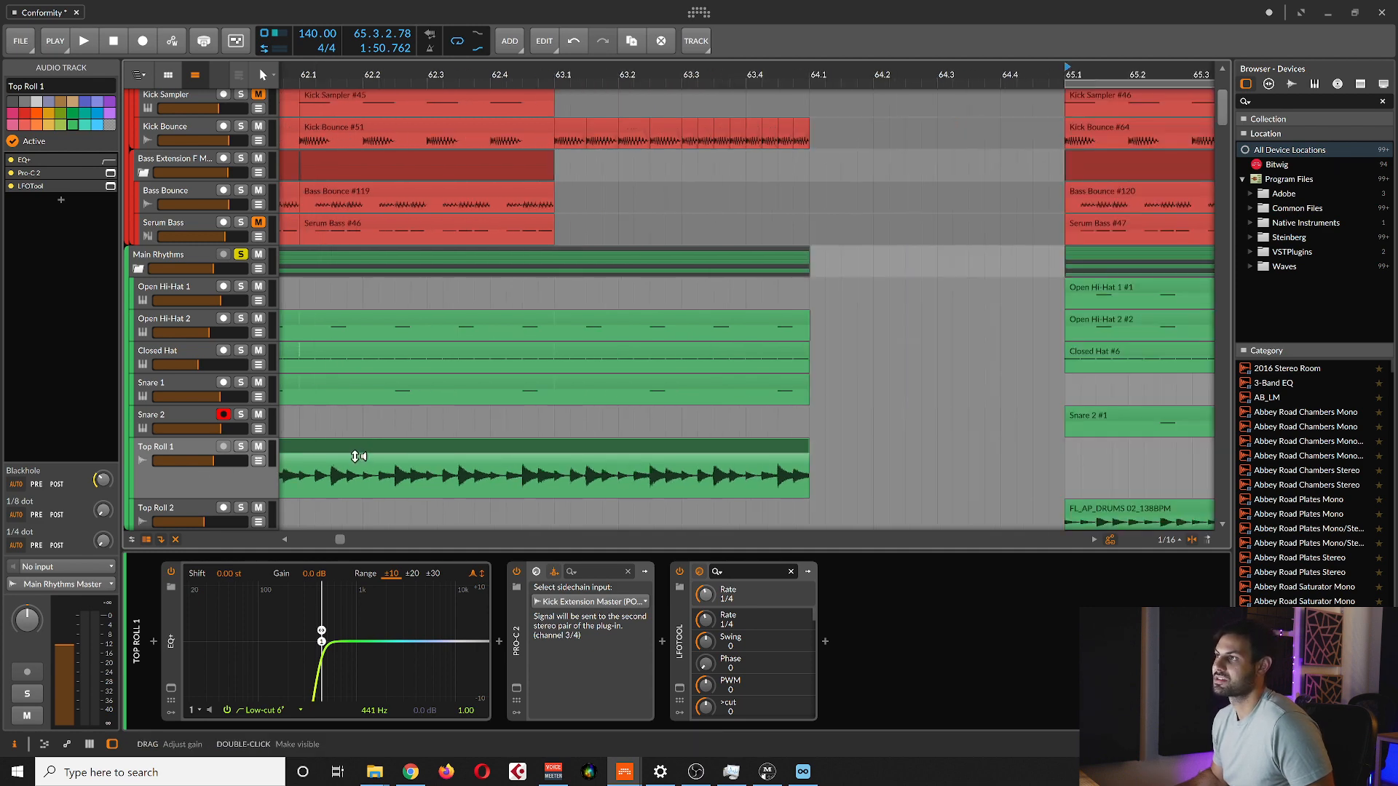
{"action": "scroll", "coordinate": [356, 456], "scroll_direction": "left", "scroll_amount": 3}
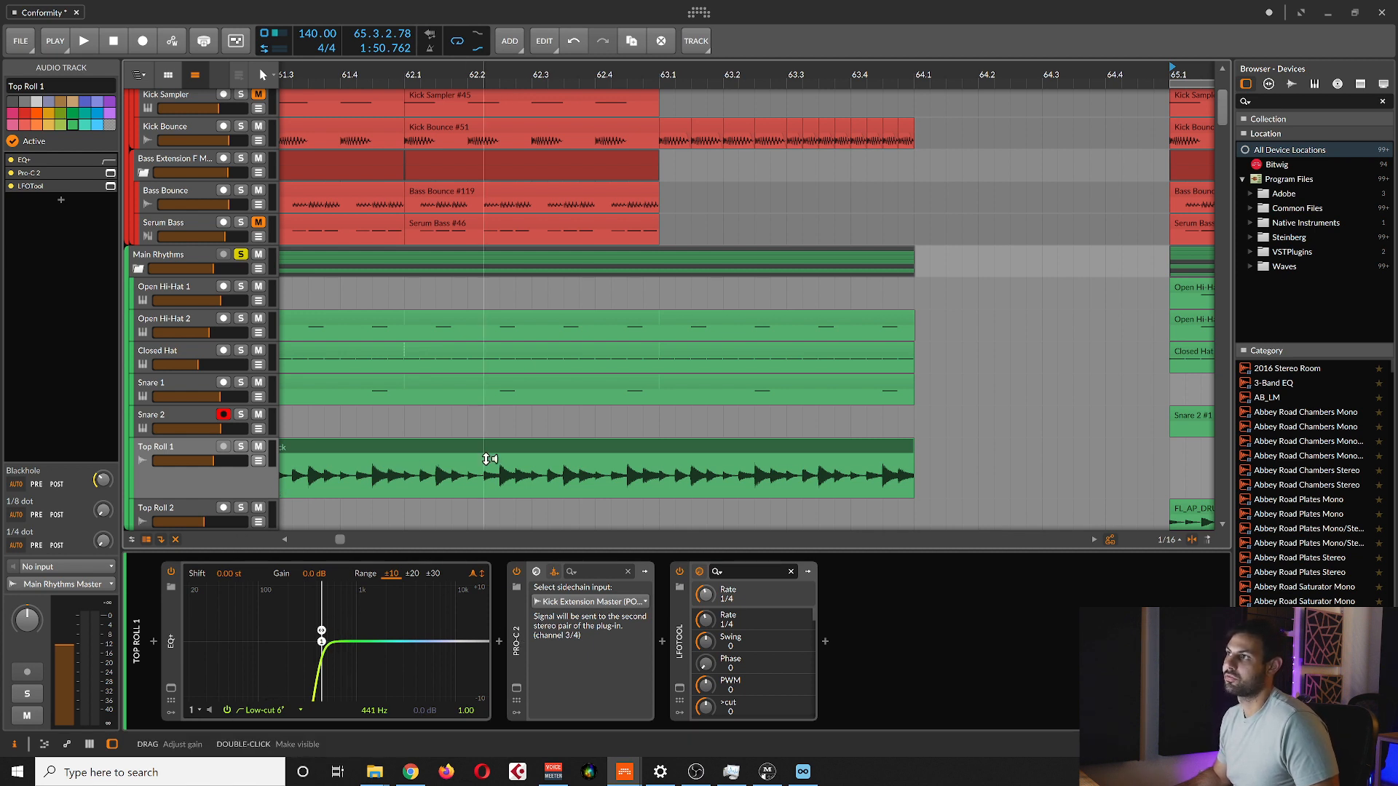
Select the PC2_140_Time_Top_Loop_multitrack clip starting at bar 57 on Top Roll 1 and set the loop range to its length.
{"action": "left_click", "coordinate": [510, 453]}
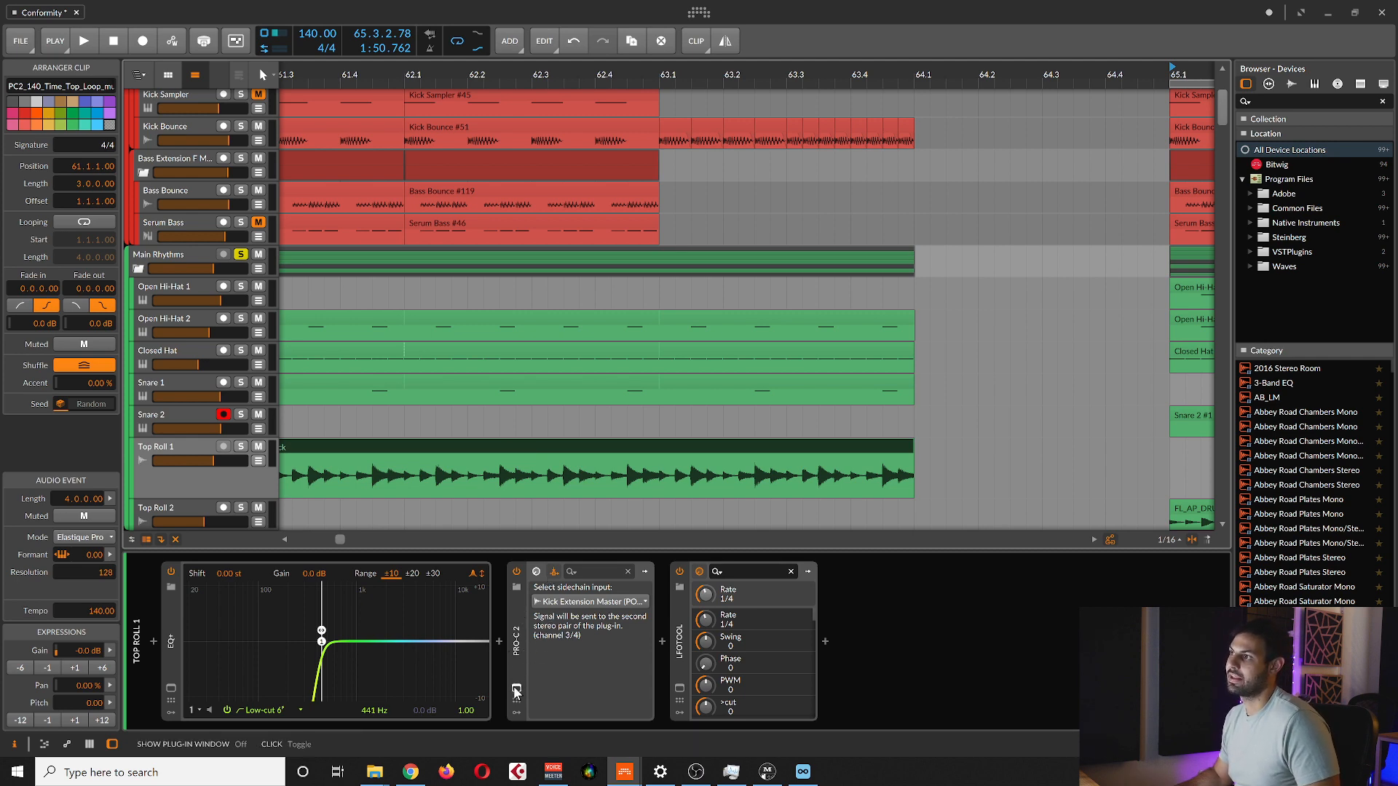
{"action": "scroll", "coordinate": [515, 447], "scroll_direction": "down", "scroll_amount": 5}
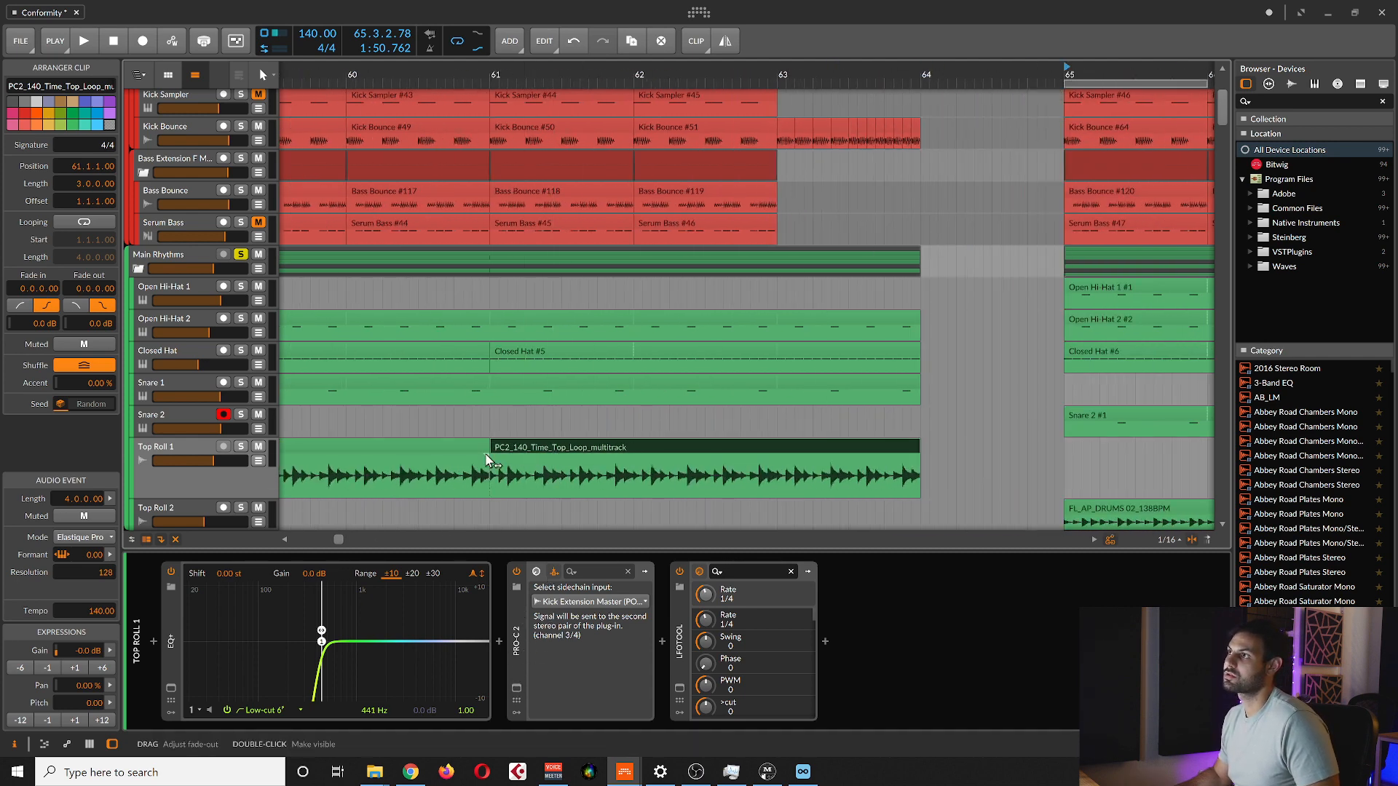
{"action": "scroll", "coordinate": [484, 453], "scroll_direction": "down", "scroll_amount": 3}
{"action": "left_click", "coordinate": [498, 455]}
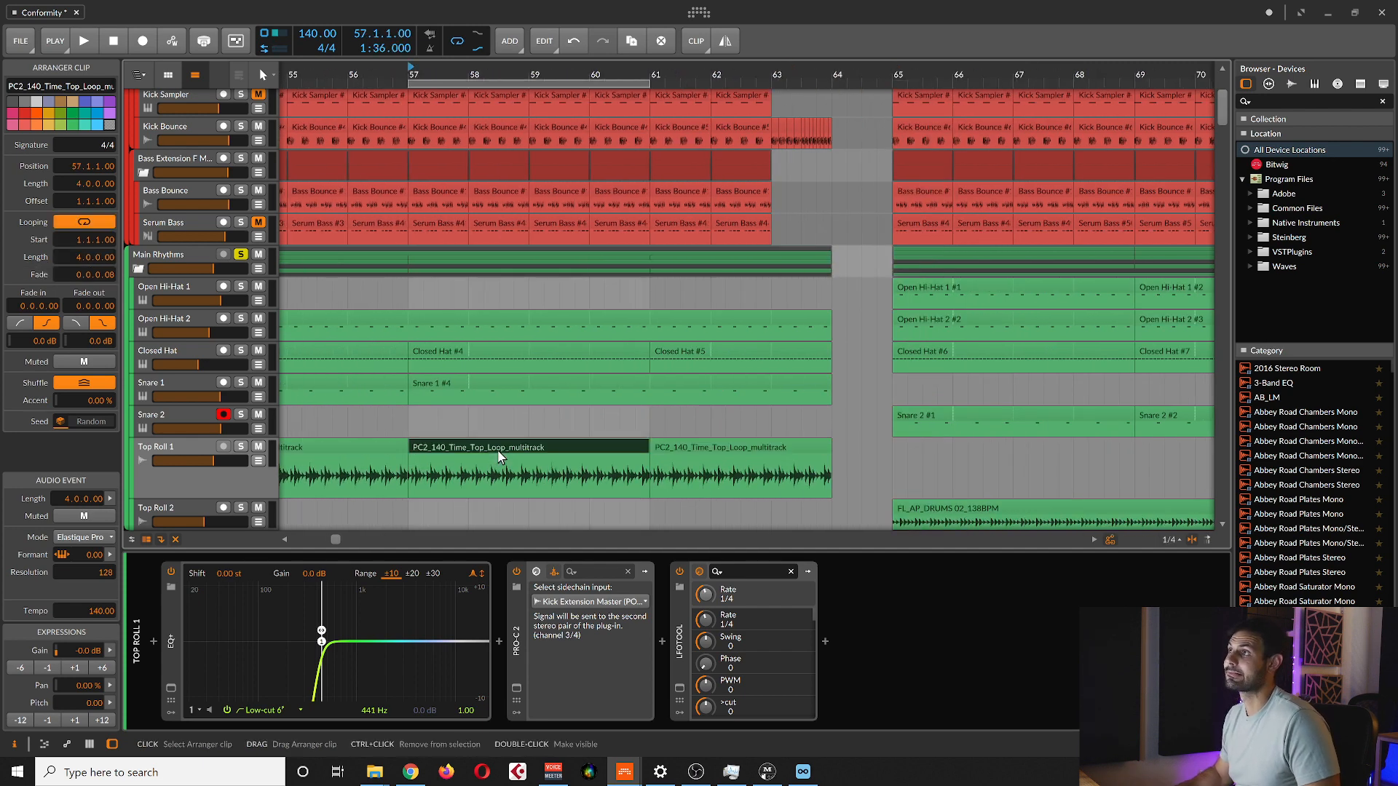
Open the Pro-C 2 compressor on Top Roll 1 and move its window clear of the device chain.
{"action": "left_click", "coordinate": [510, 657]}
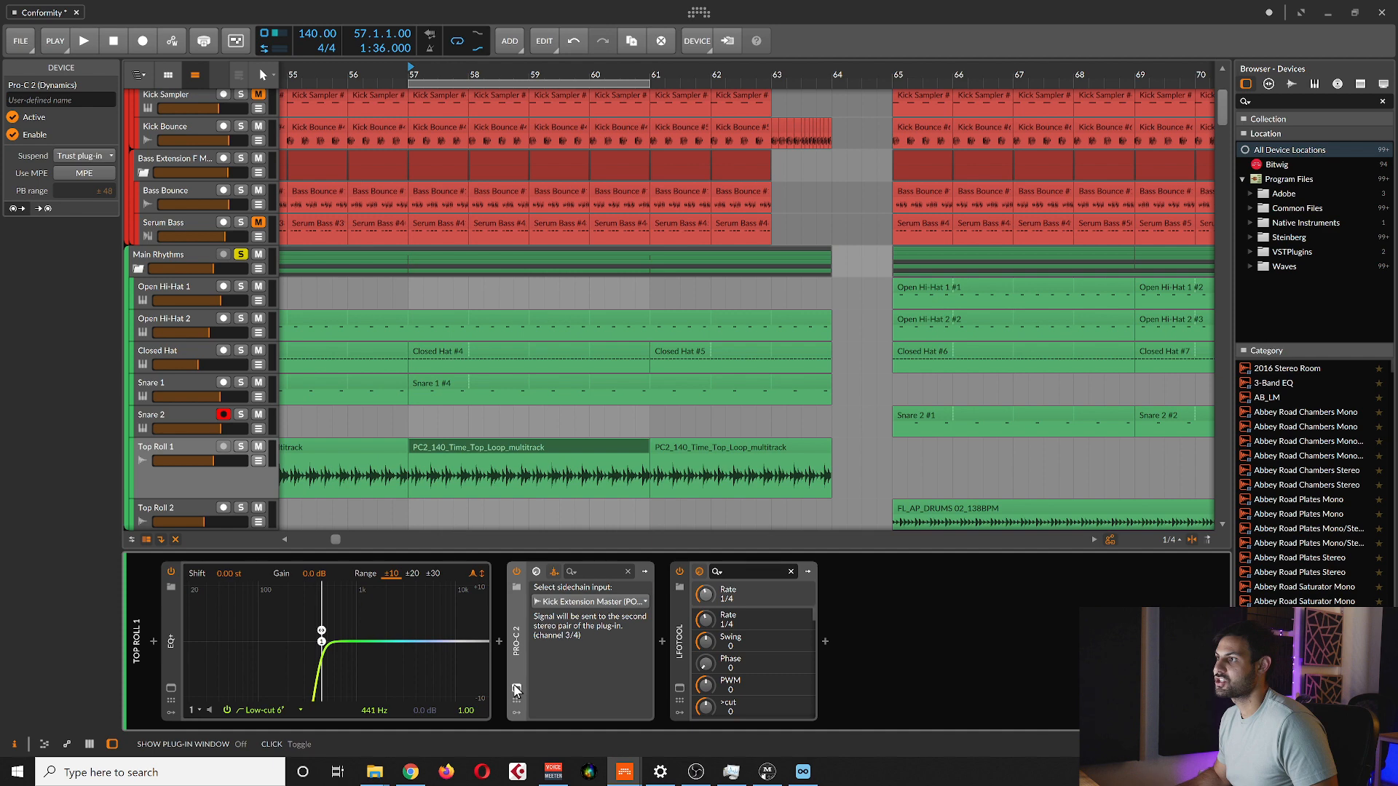
{"action": "left_click", "coordinate": [517, 690]}
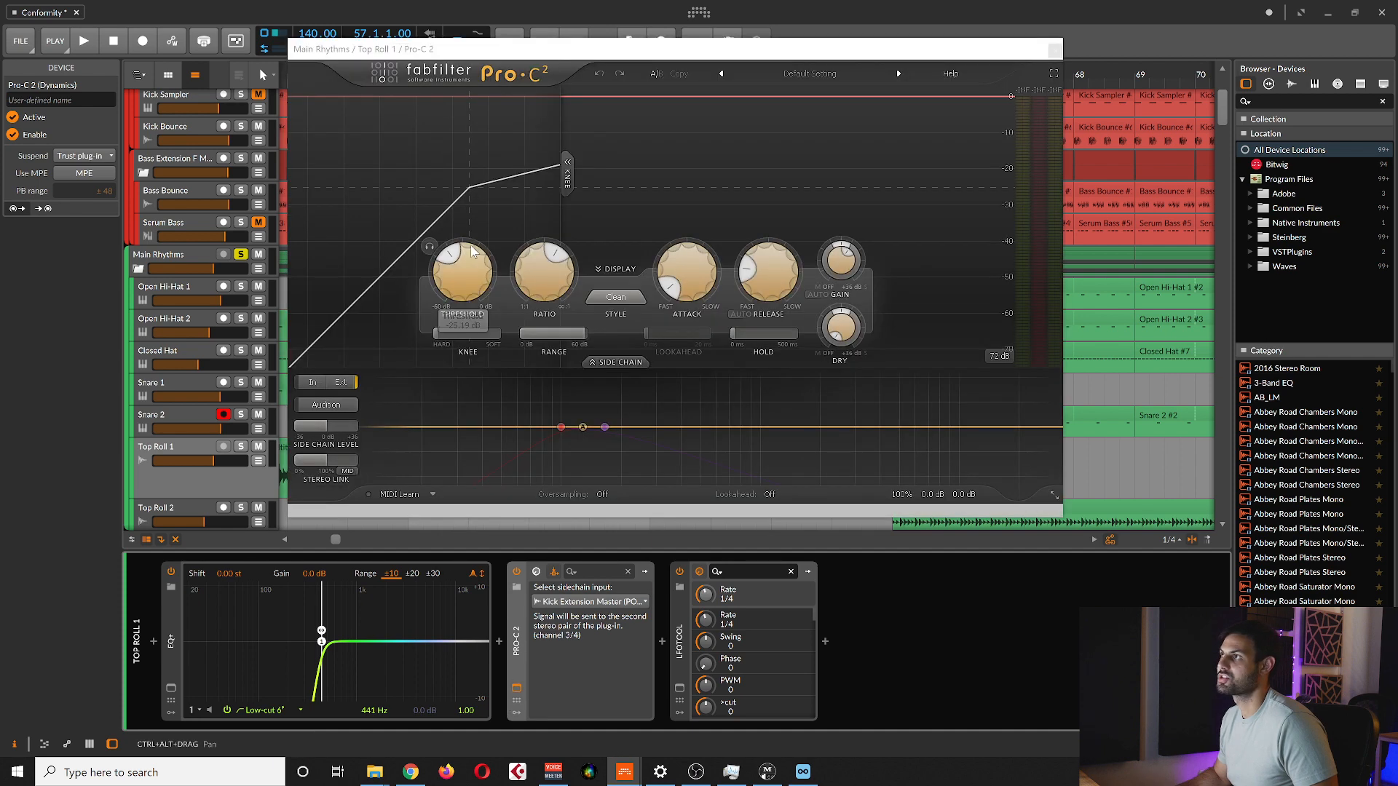
{"action": "left_click_drag", "start_coordinate": [726, 45], "coordinate": [559, 83]}
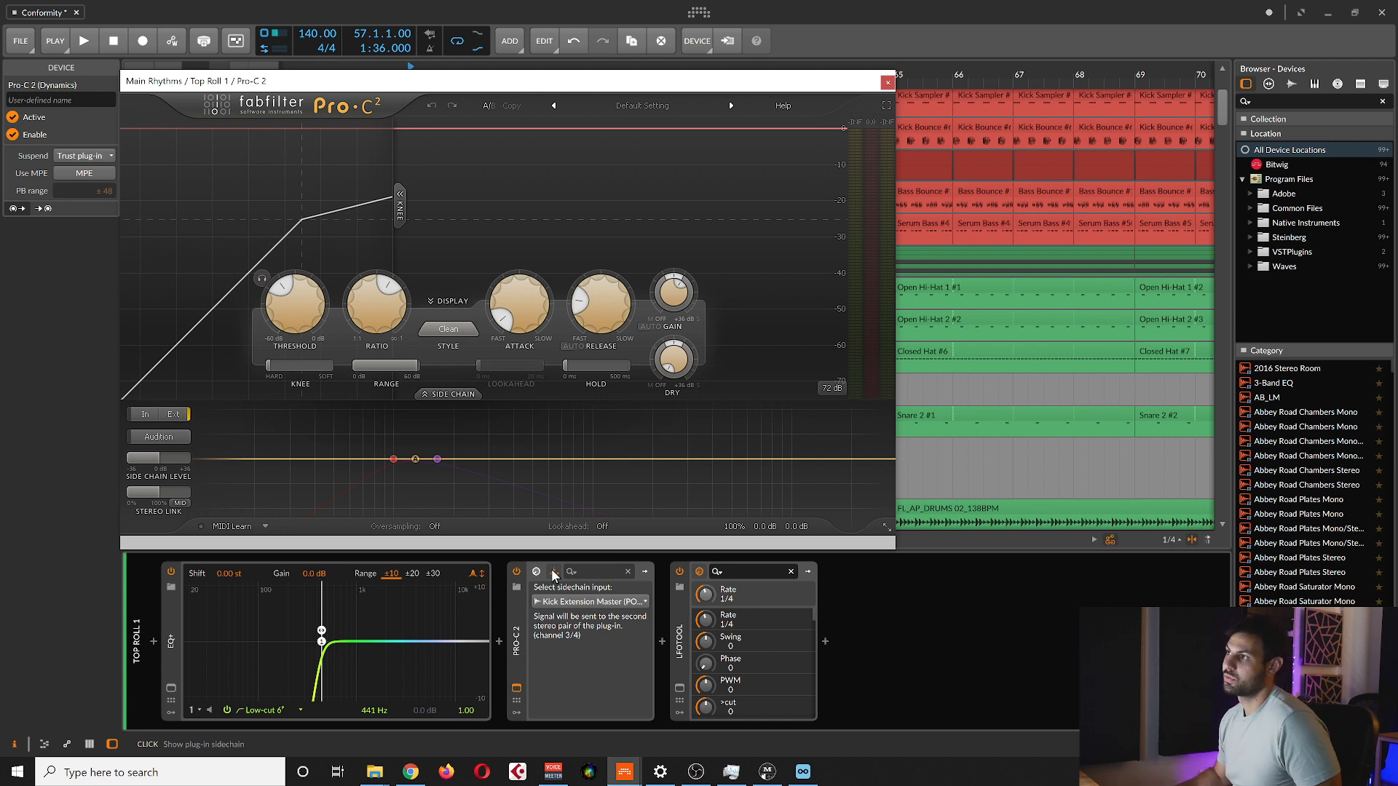
Look through Pro-C 2's sidechain source options without changing the Kick Extension Master input, and reposition the plug-in window.
{"action": "left_click", "coordinate": [591, 601]}
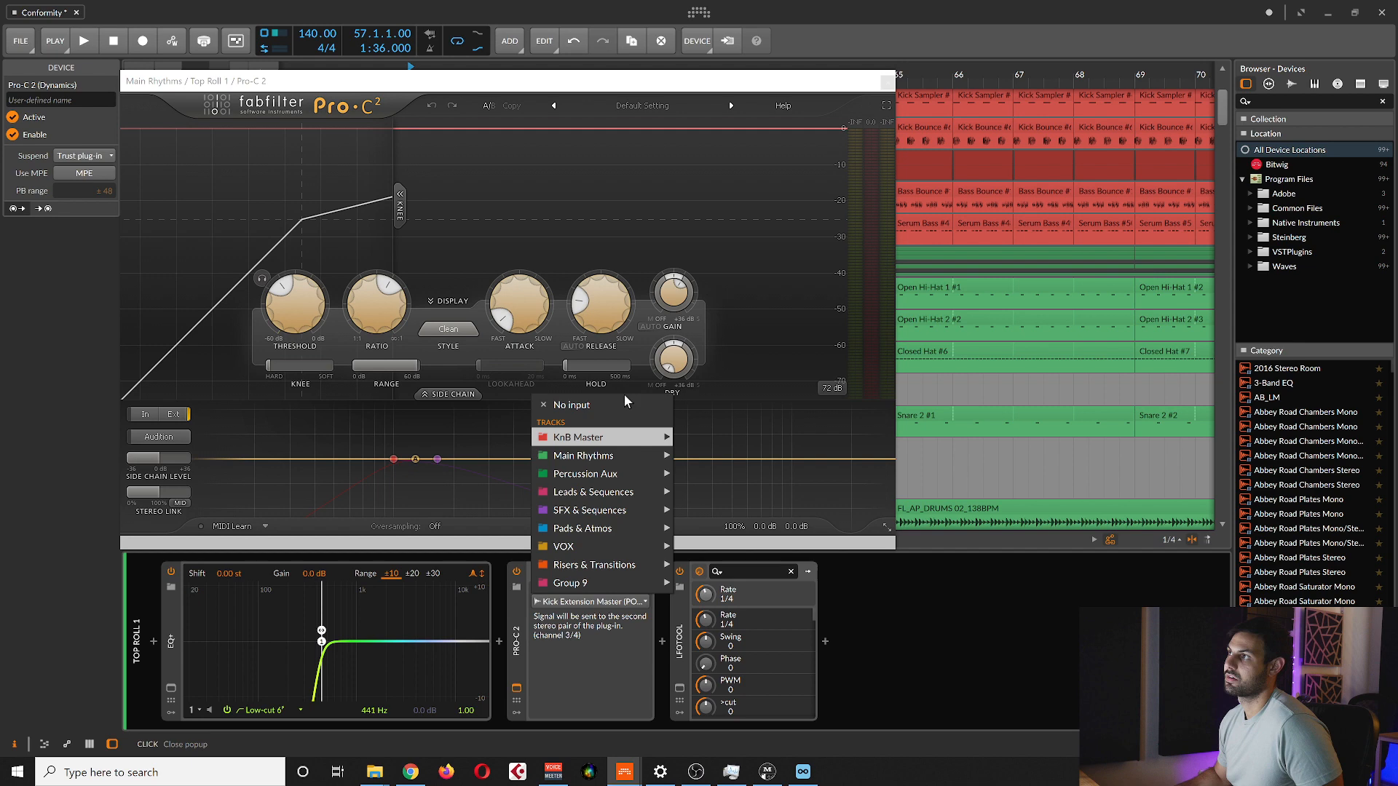
{"action": "left_click", "coordinate": [590, 688]}
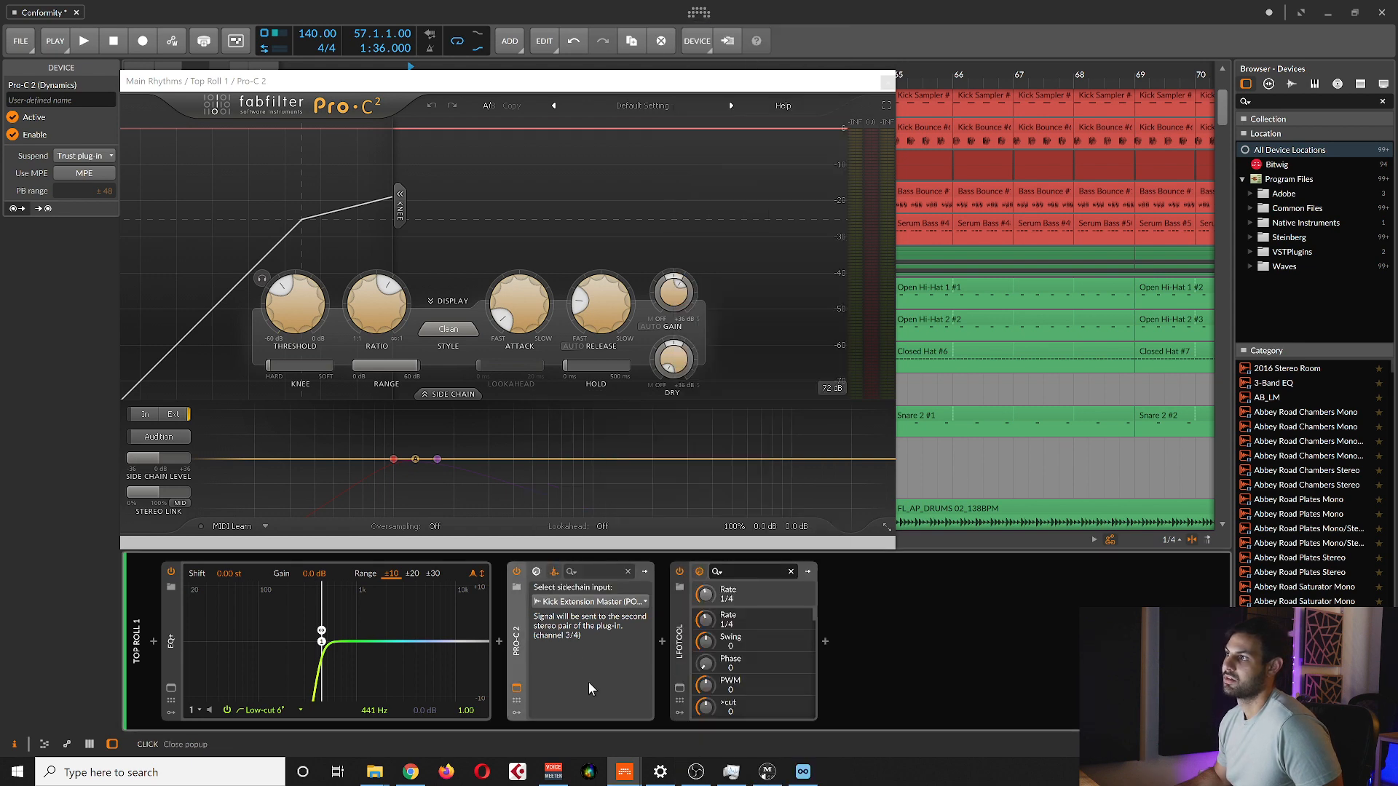
{"action": "left_click_drag", "start_coordinate": [542, 89], "coordinate": [535, 170]}
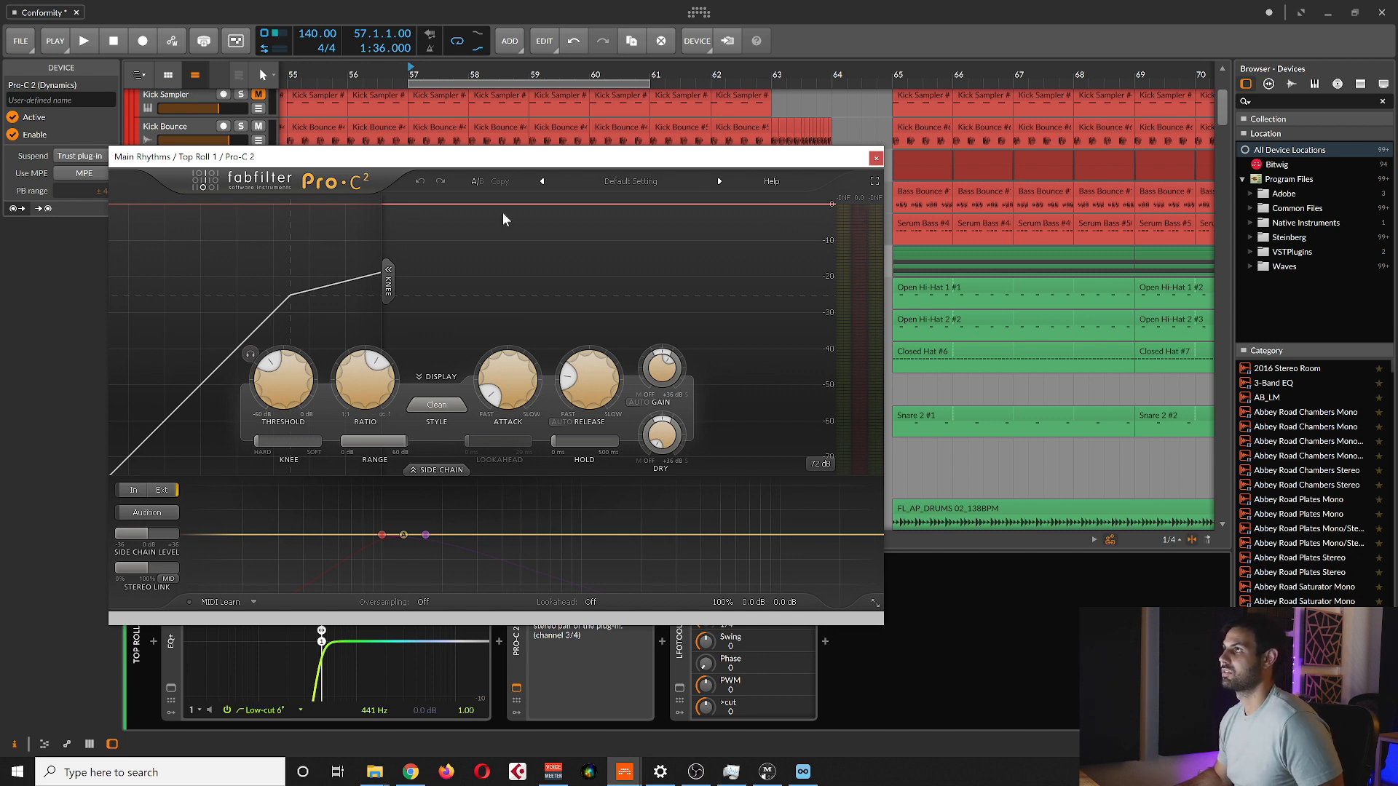
{"action": "left_click_drag", "start_coordinate": [793, 122], "coordinate": [650, 96]}
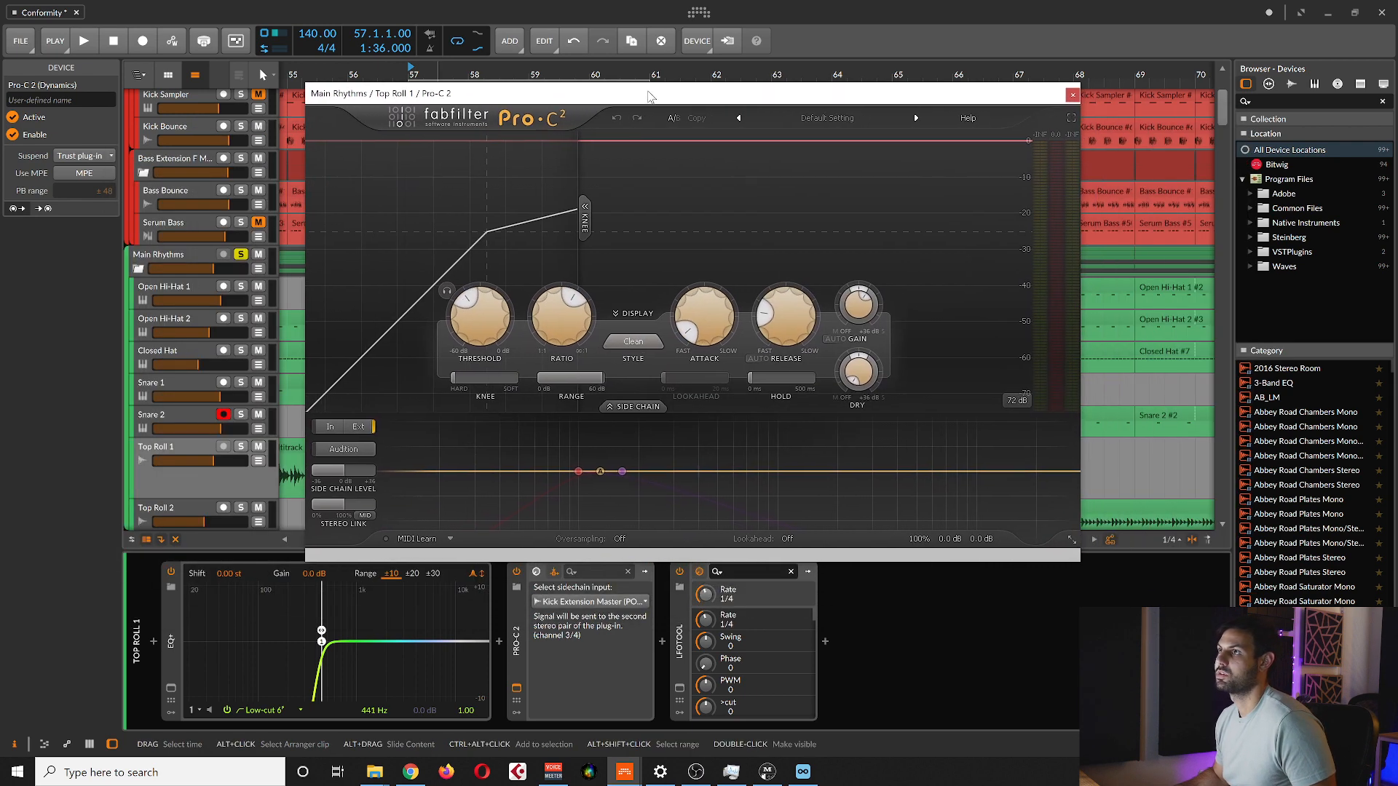
Compare Pro-C 2's internal and external sidechain triggering on the Top Roll 1 loop during playback, finishing on external.
{"action": "left_click", "coordinate": [244, 448]}
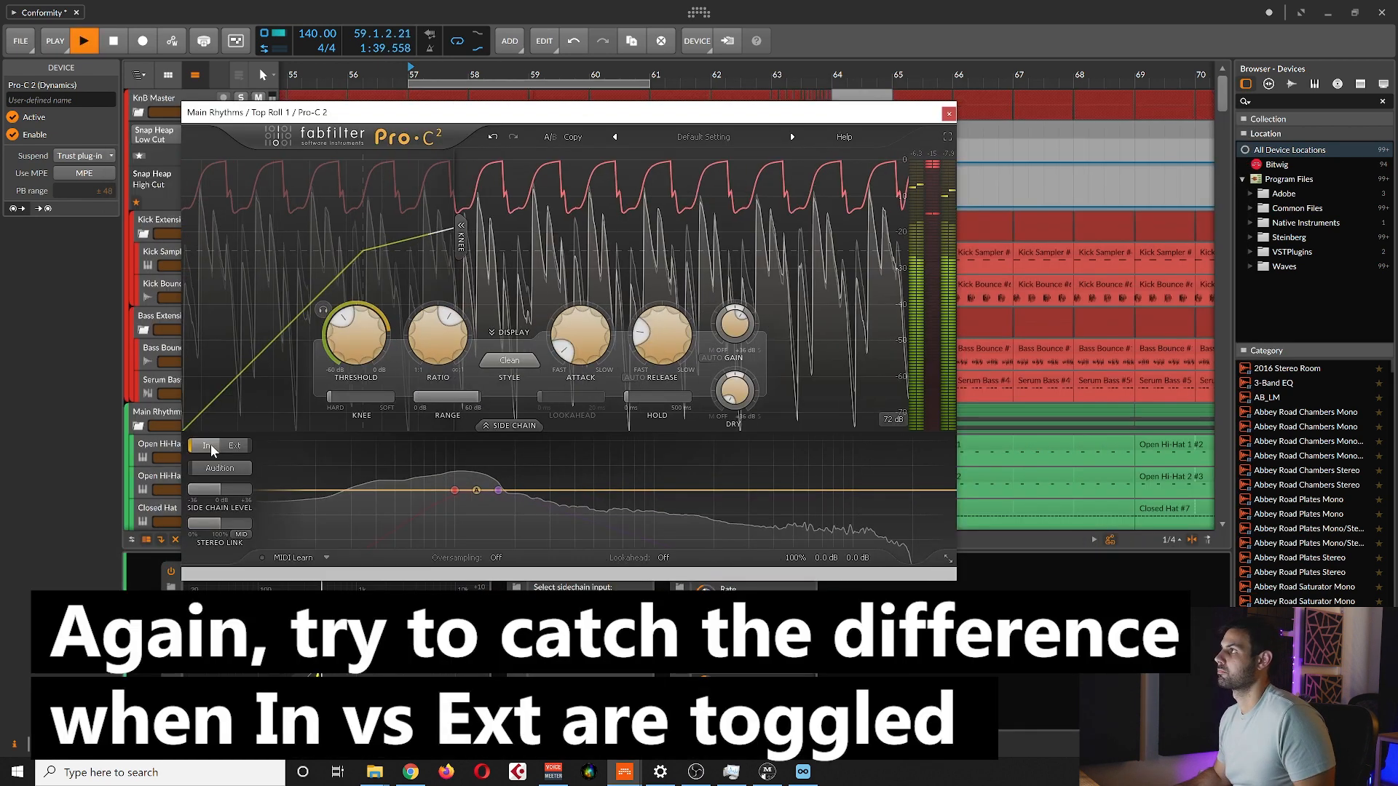
{"action": "left_click", "coordinate": [212, 444]}
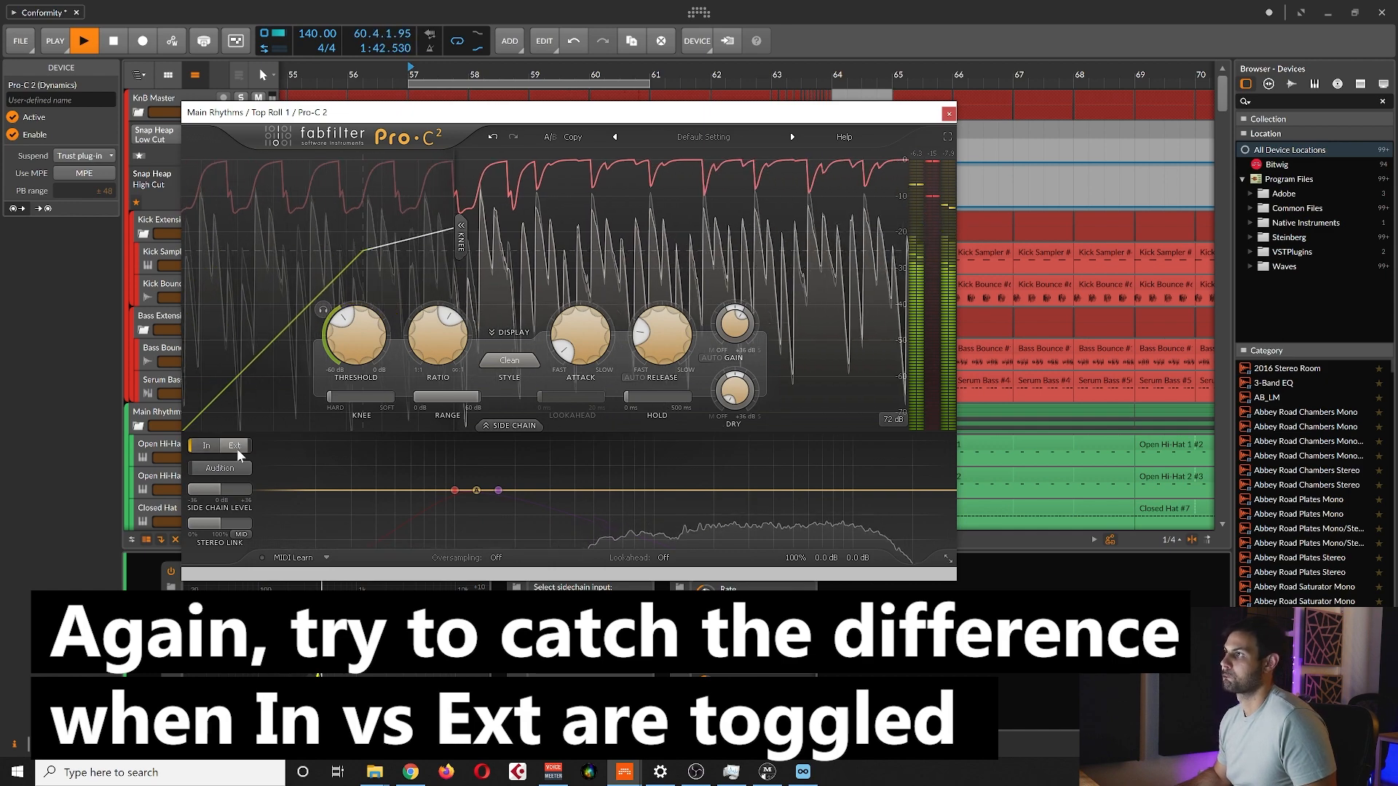
{"action": "left_click", "coordinate": [236, 447]}
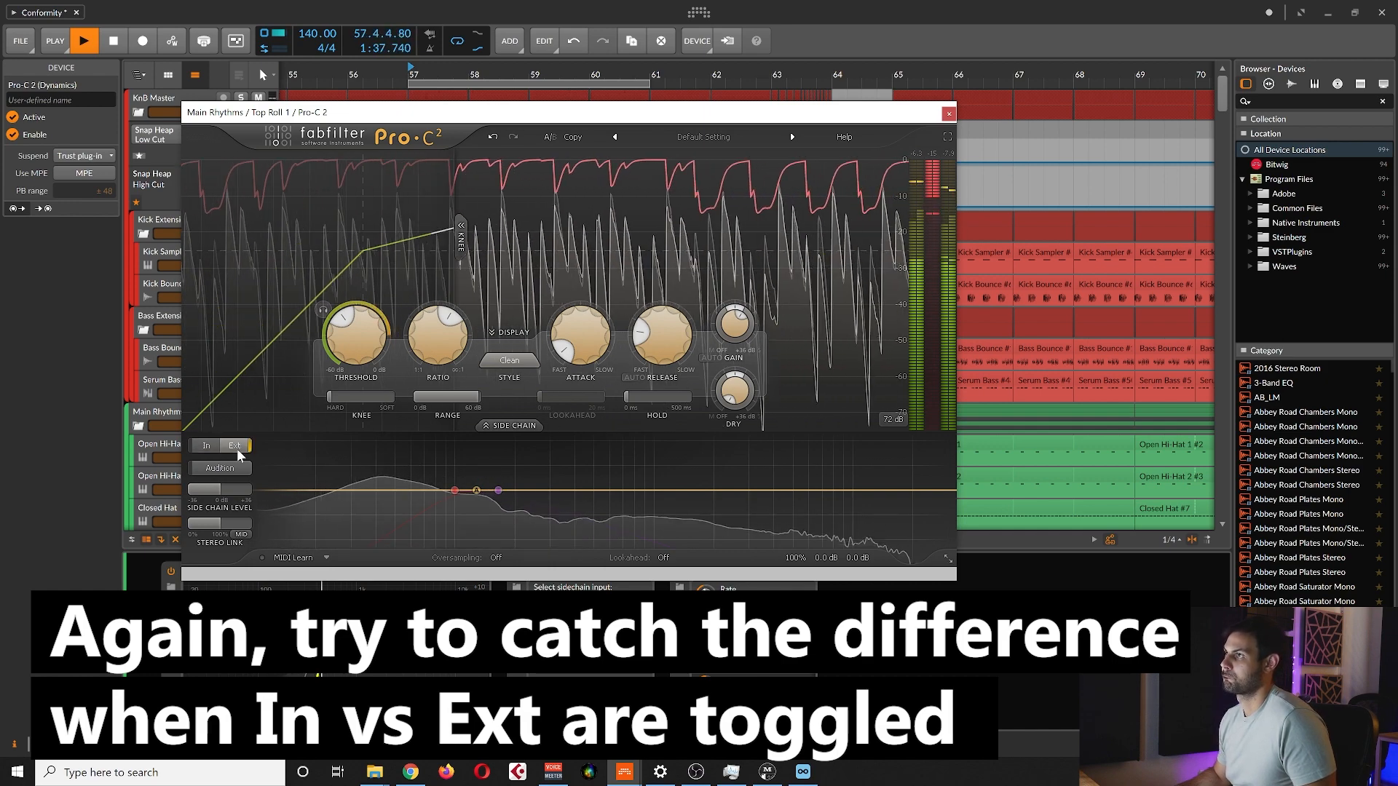
{"action": "left_click", "coordinate": [207, 445]}
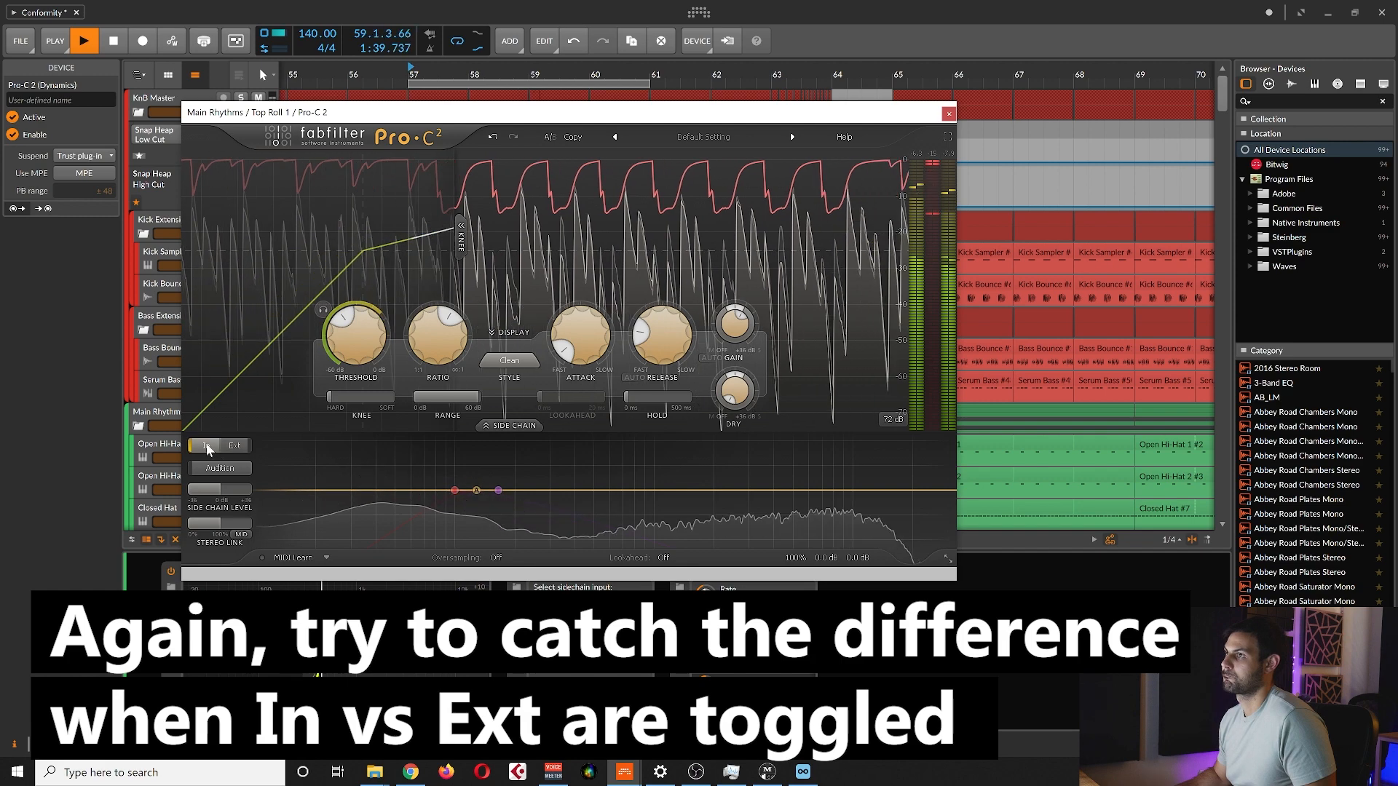
{"action": "left_click", "coordinate": [244, 447]}
{"action": "left_click", "coordinate": [245, 446]}
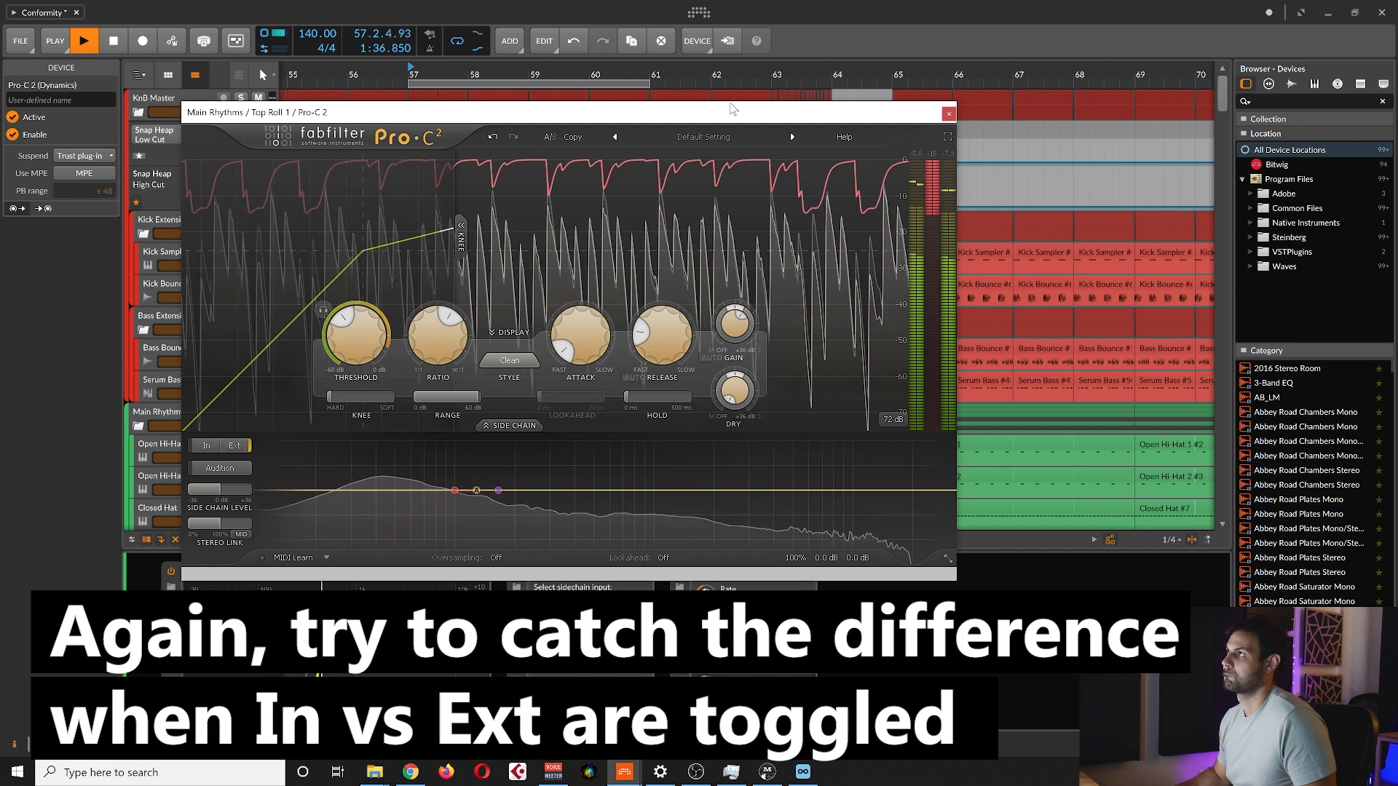
{"action": "mouse_move", "coordinate": [736, 117]}
{"action": "left_mouse_down"}
{"action": "mouse_move", "coordinate": [831, 116]}
{"action": "mouse_move", "coordinate": [741, 115]}
{"action": "left_mouse_up"}
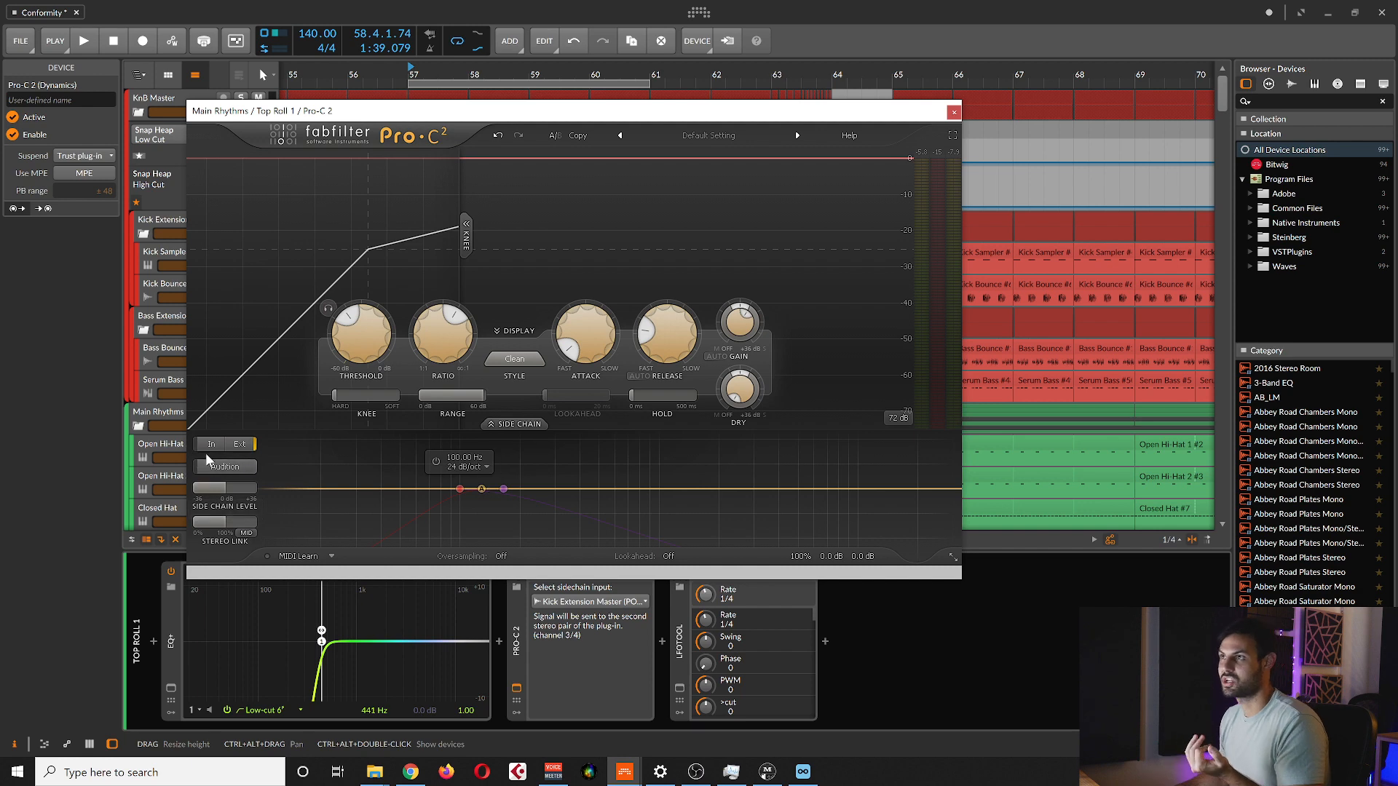
Play the loop and shorten the attack of the Top Roll 1 Pro-C 2 to 0.005 ms.
{"action": "left_click_drag", "start_coordinate": [378, 114], "coordinate": [433, 100]}
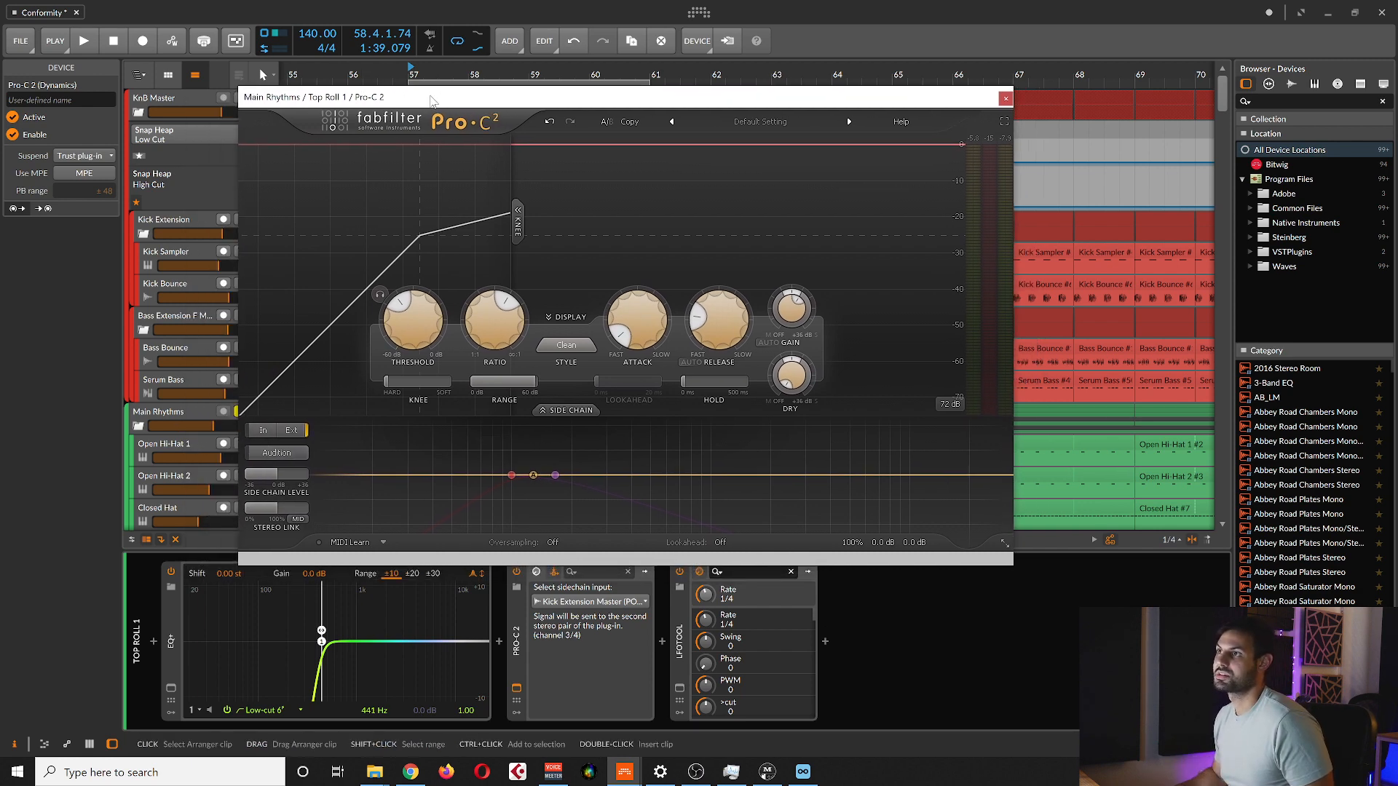
{"action": "key", "text": "space"}
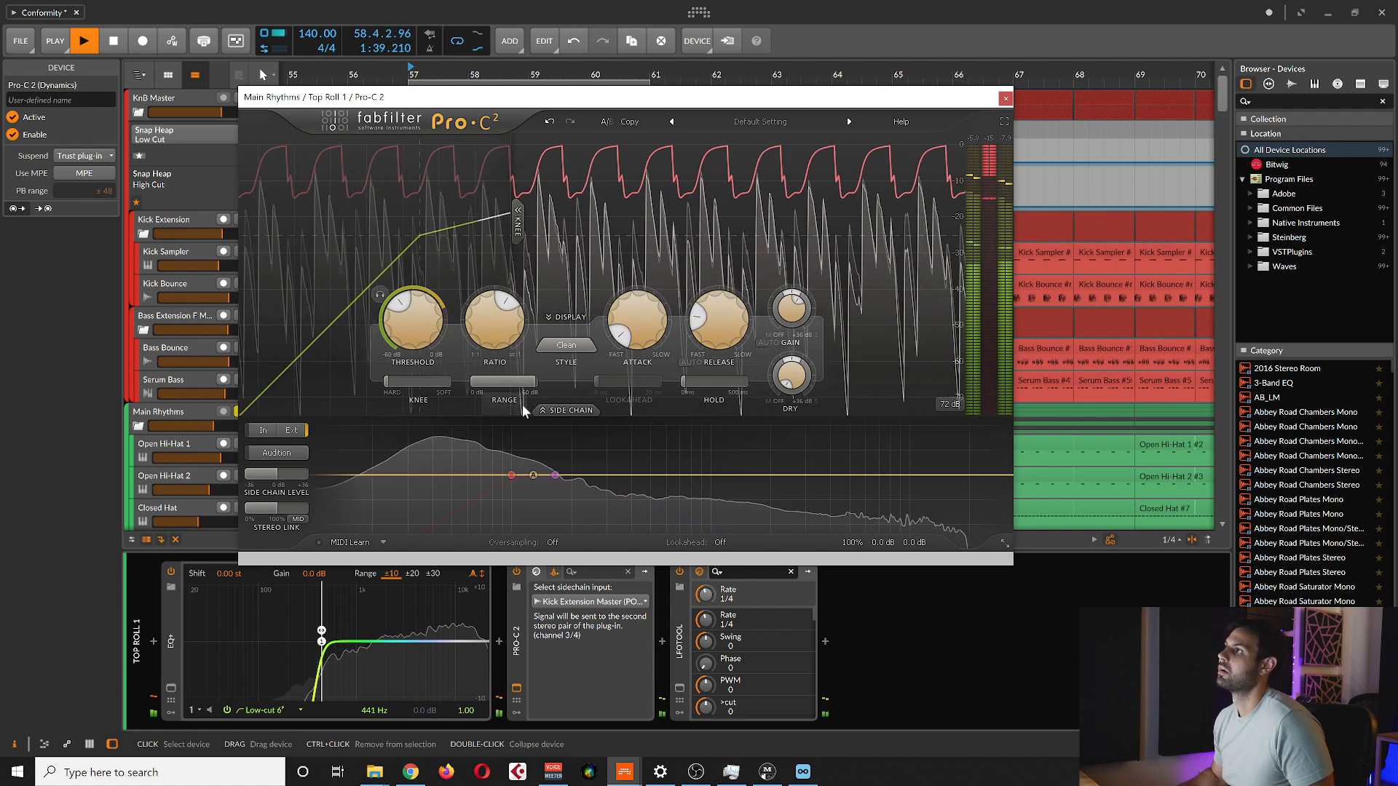
{"action": "mouse_move", "coordinate": [450, 469]}
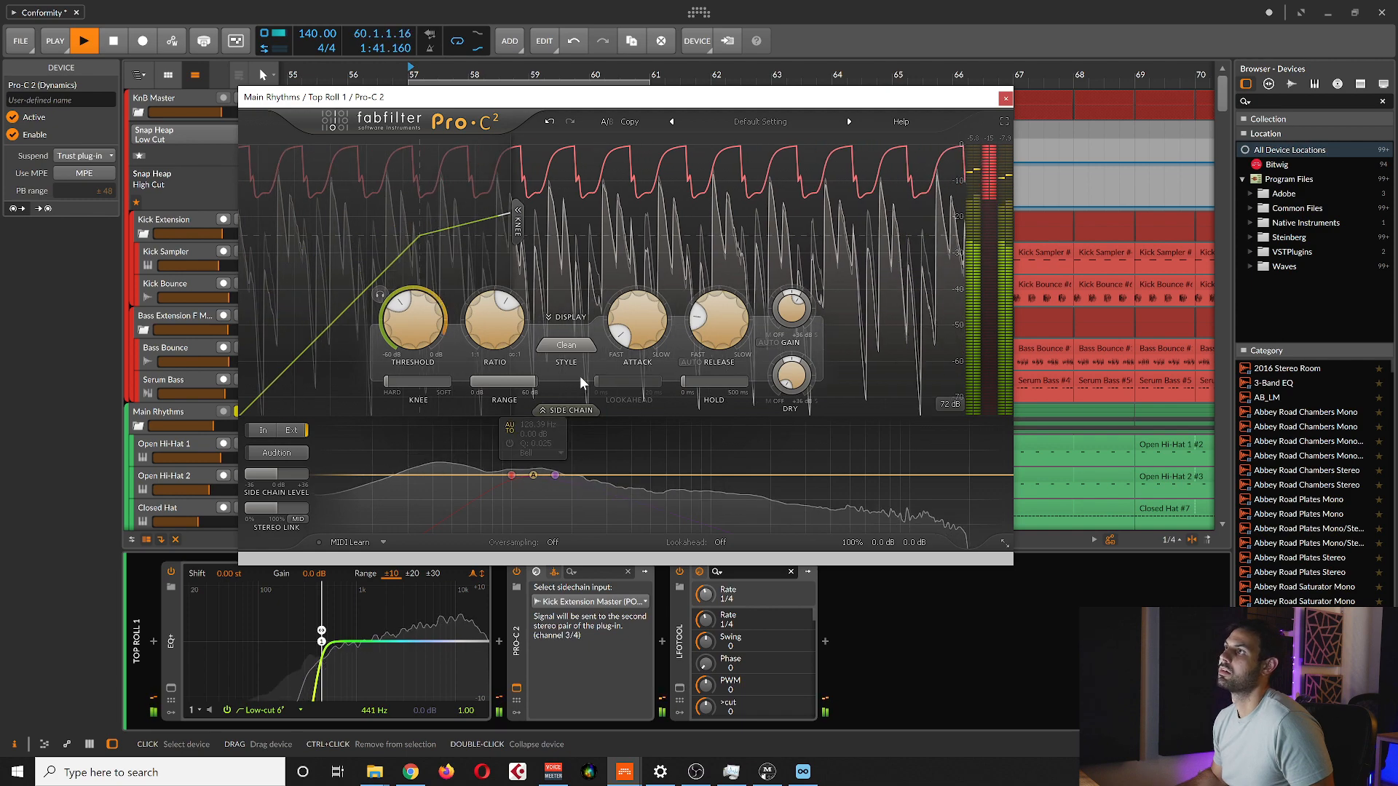
{"action": "mouse_move", "coordinate": [728, 298]}
{"action": "mouse_move", "coordinate": [635, 322]}
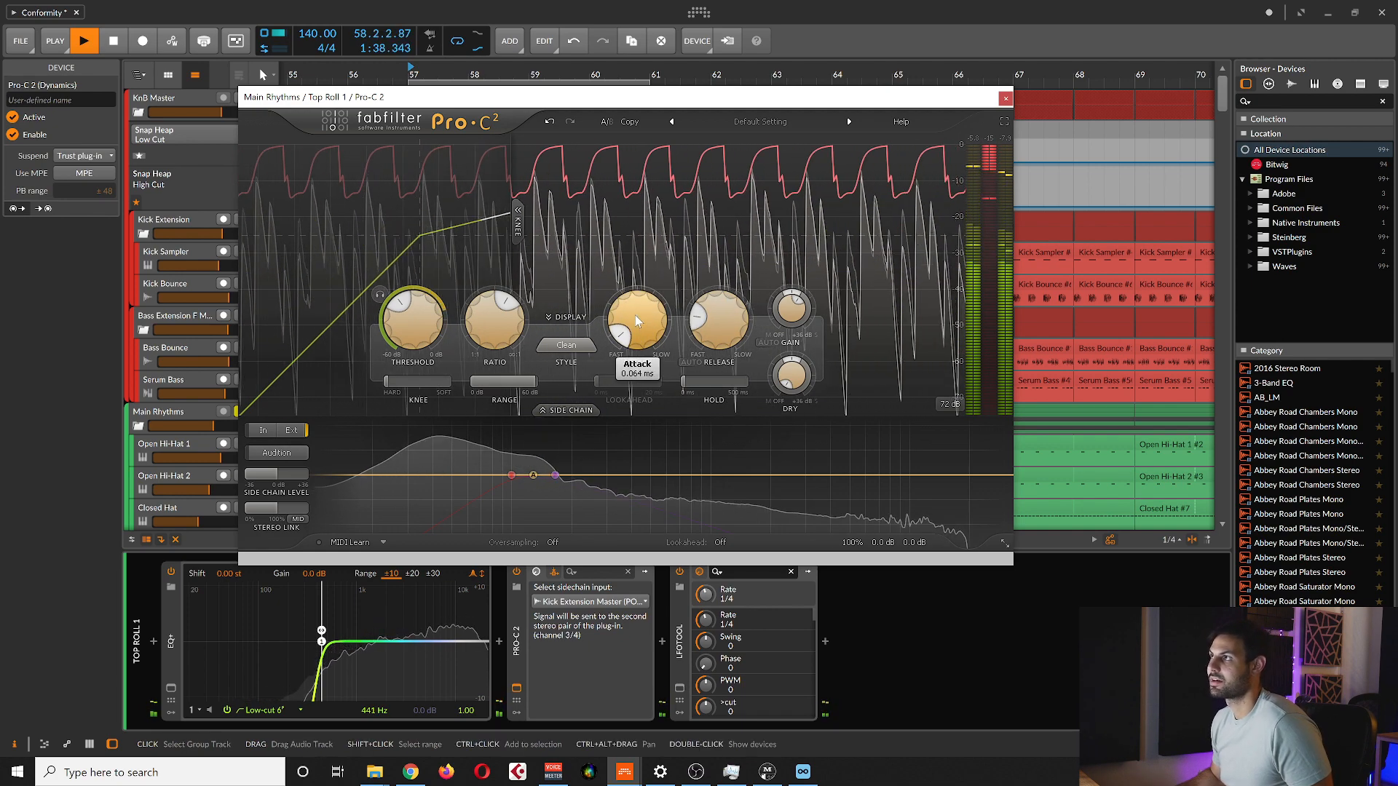
{"action": "left_click_drag", "start_coordinate": [632, 316], "coordinate": [631, 317]}
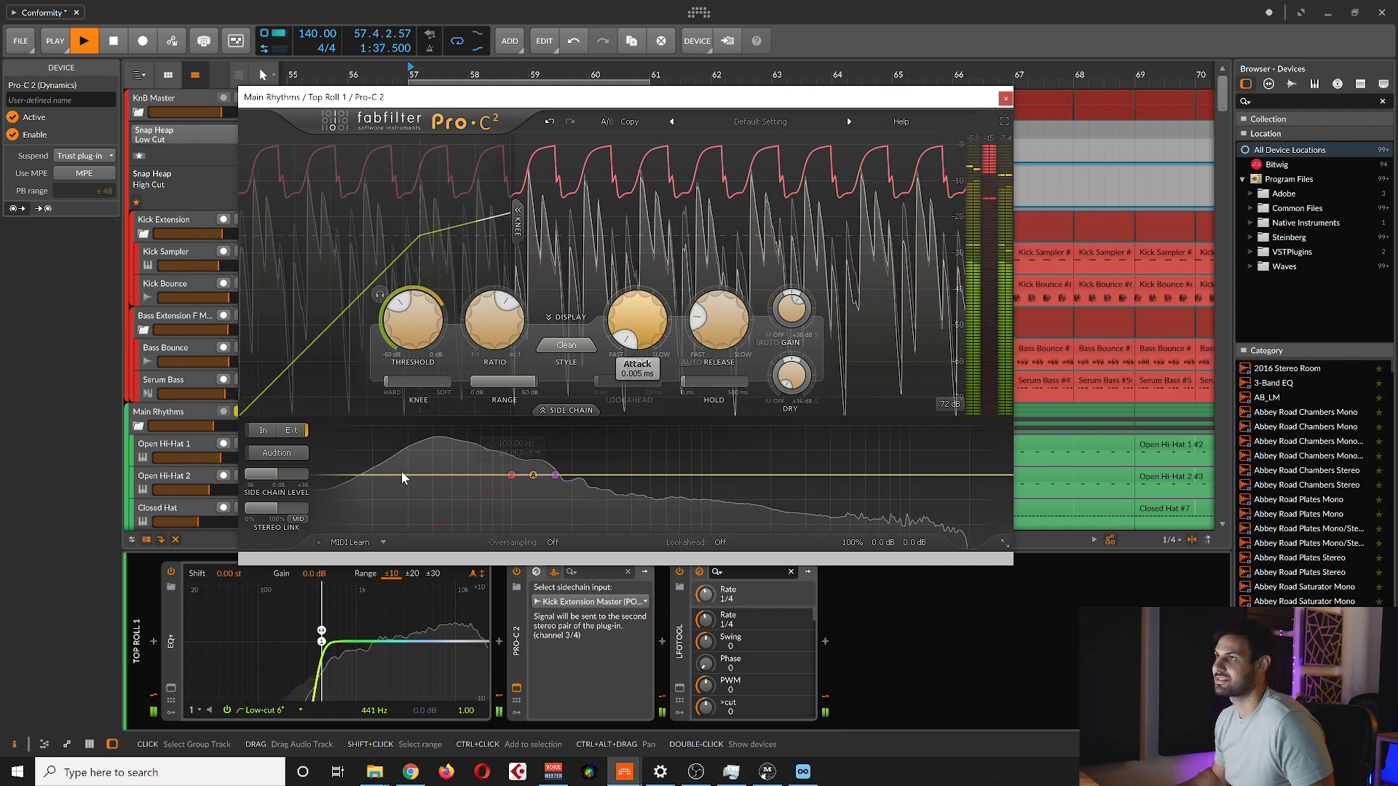
{"action": "mouse_move", "coordinate": [308, 480]}
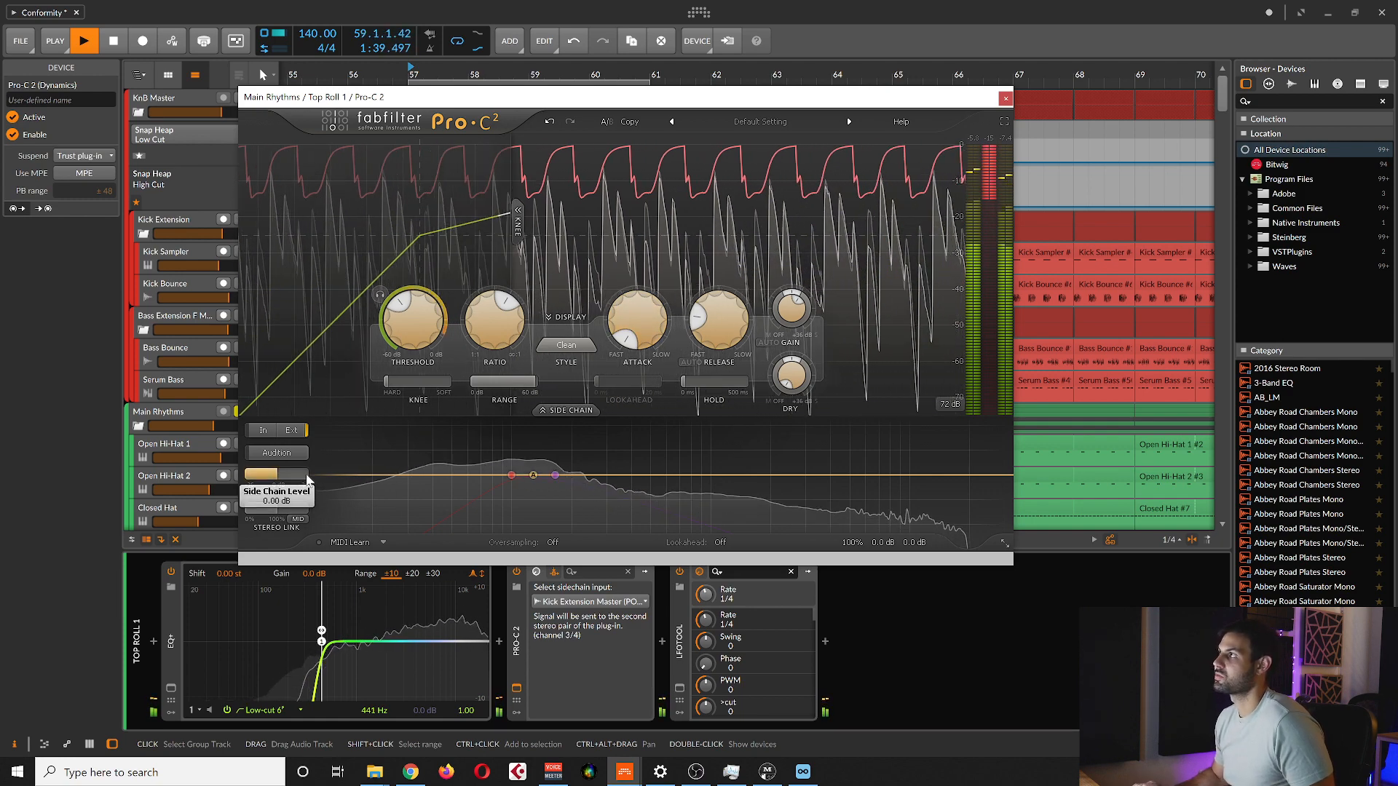
With the shortened attack, alternate Pro-C 2 between its internal and external sidechain to compare the gain reduction, ending on external.
{"action": "left_click", "coordinate": [263, 431]}
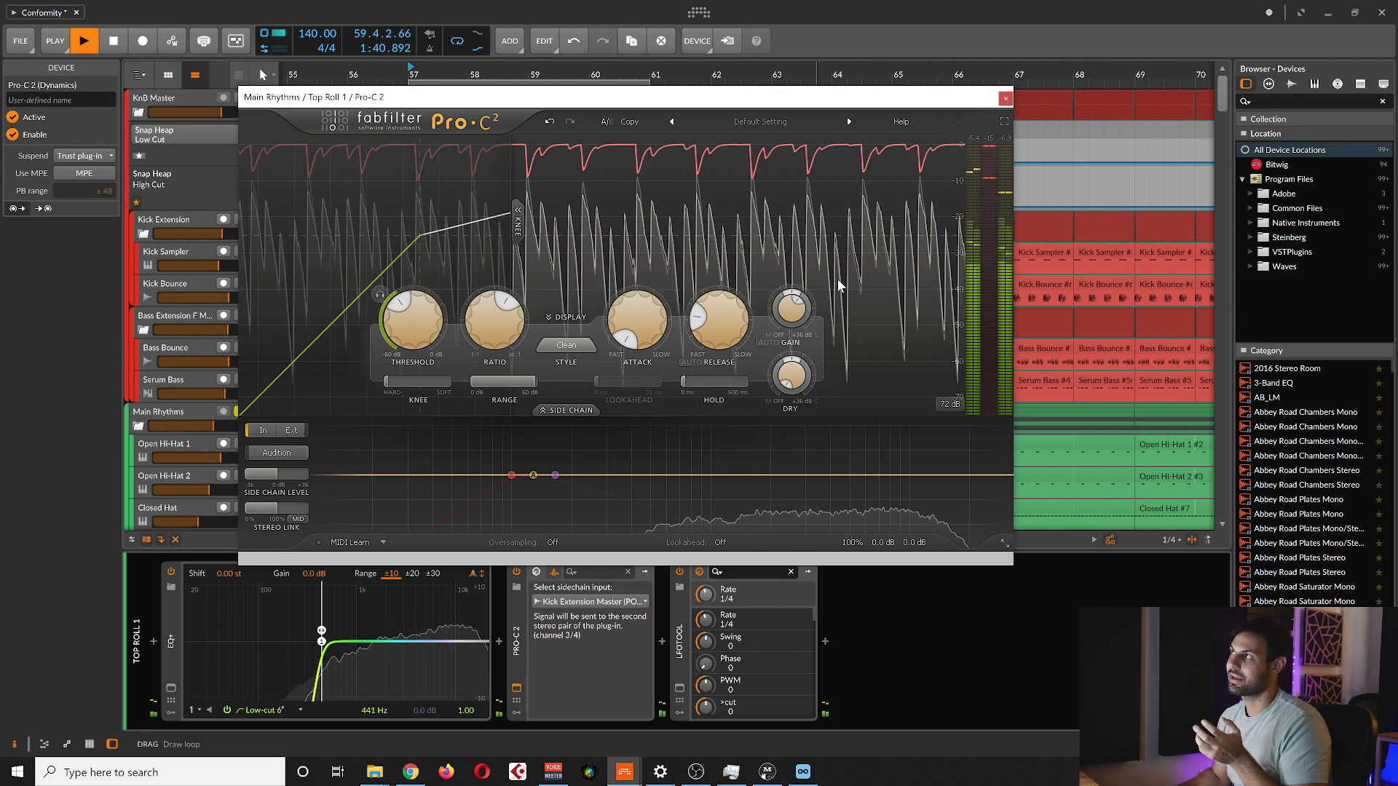
{"action": "mouse_move", "coordinate": [749, 98]}
{"action": "left_mouse_down"}
{"action": "mouse_move", "coordinate": [714, 98]}
{"action": "mouse_move", "coordinate": [747, 110]}
{"action": "left_mouse_up"}
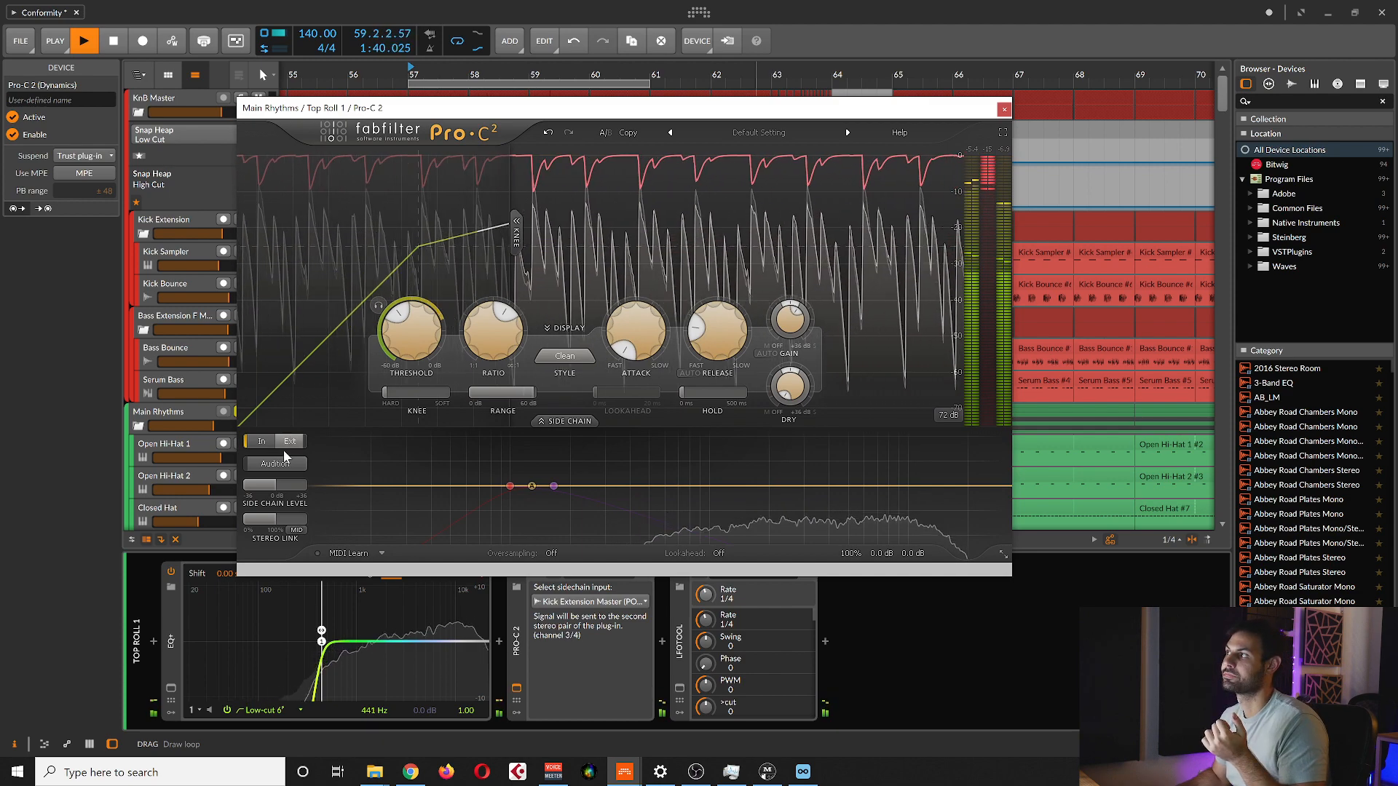
{"action": "left_click", "coordinate": [261, 444]}
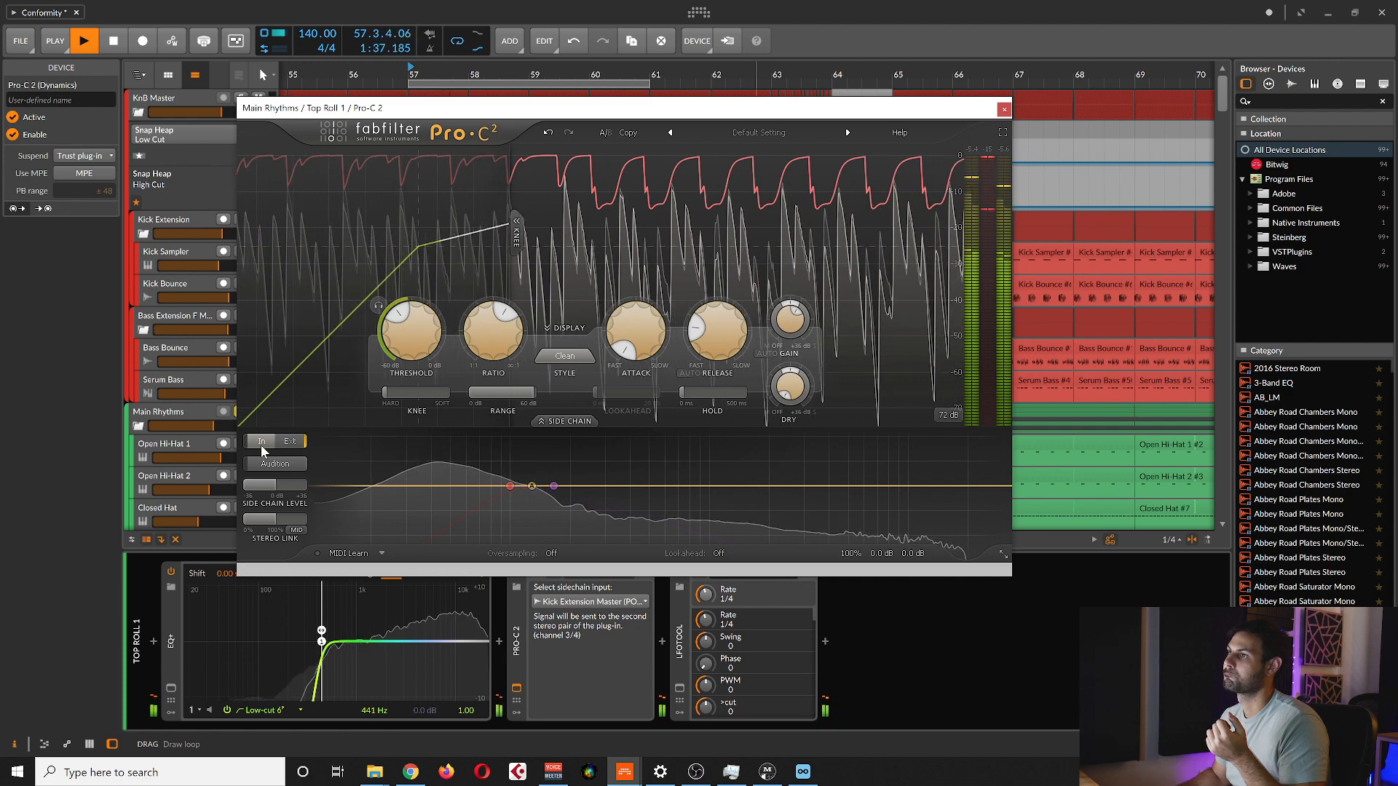
{"action": "left_click", "coordinate": [291, 442]}
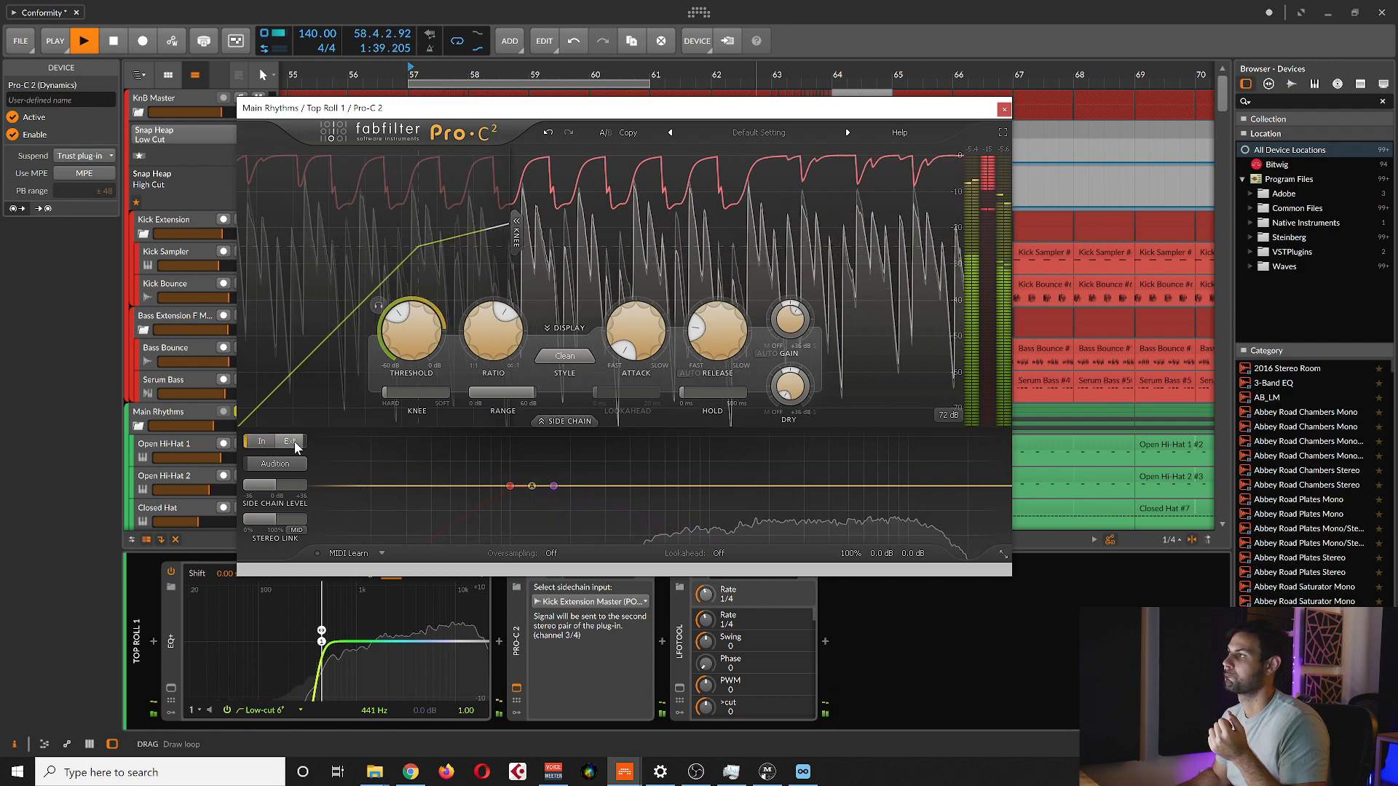
{"action": "left_click", "coordinate": [264, 446]}
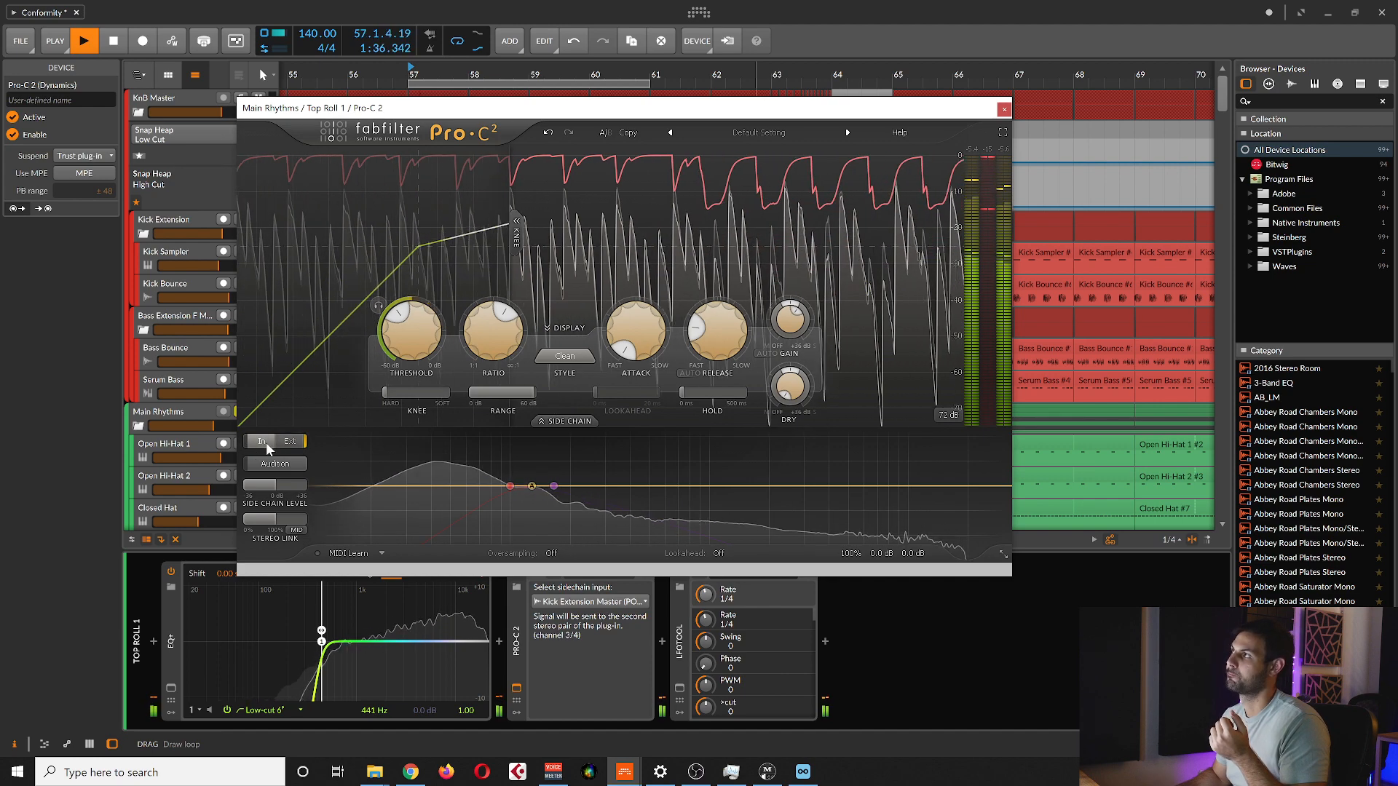
{"action": "left_click", "coordinate": [290, 442]}
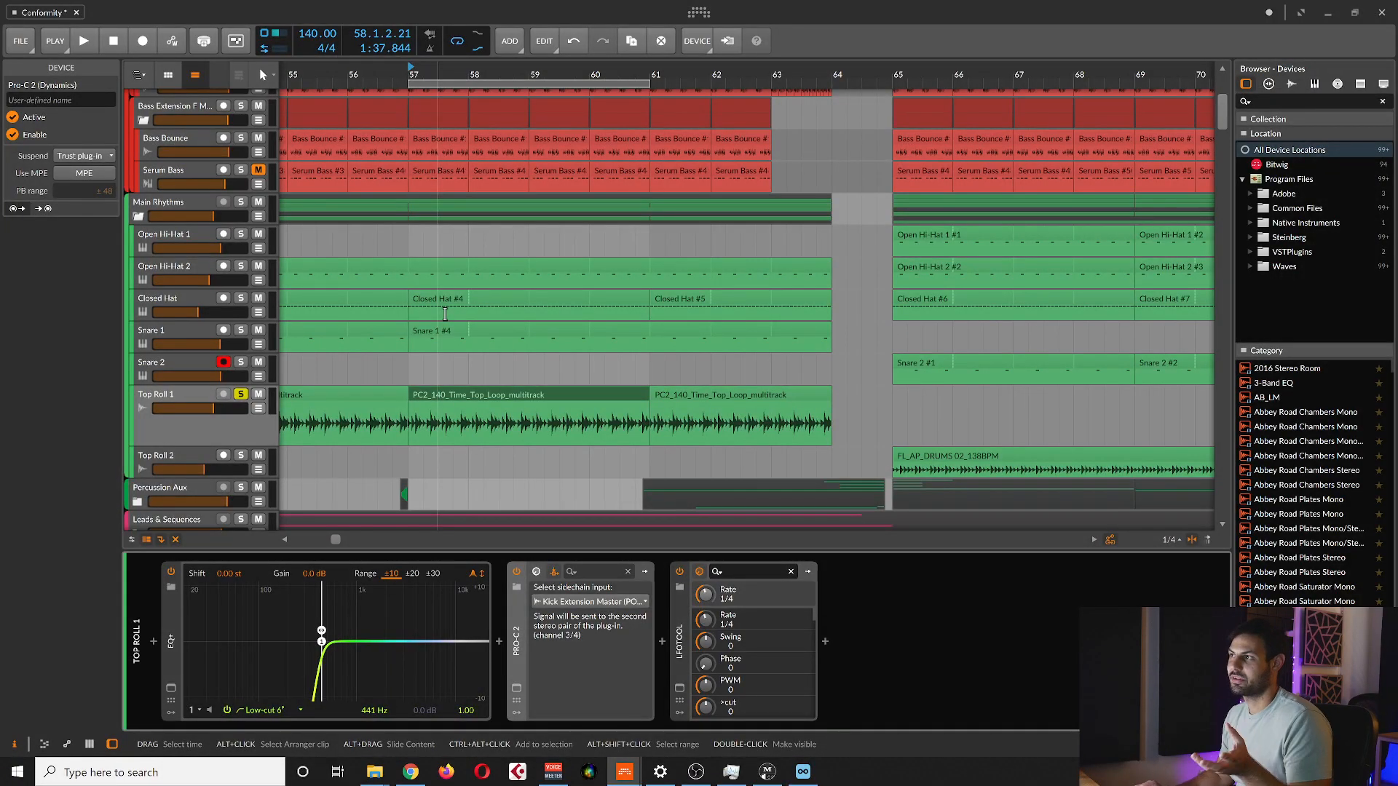
Open LFOTool on the Top Roll 1 track and position its window above the loop's waveform.
{"action": "left_click", "coordinate": [686, 647]}
{"action": "left_click", "coordinate": [678, 689]}
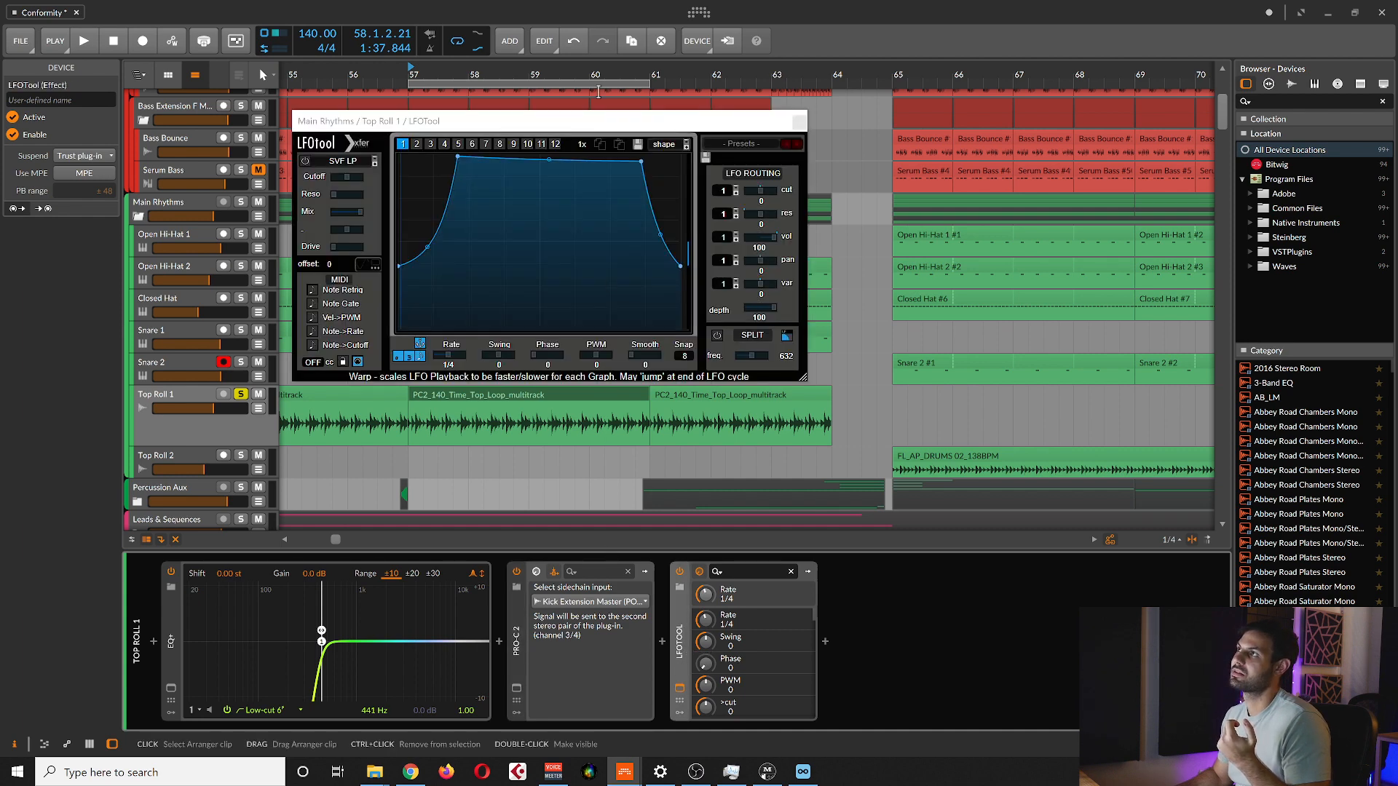
{"action": "left_click_drag", "start_coordinate": [627, 124], "coordinate": [728, 164]}
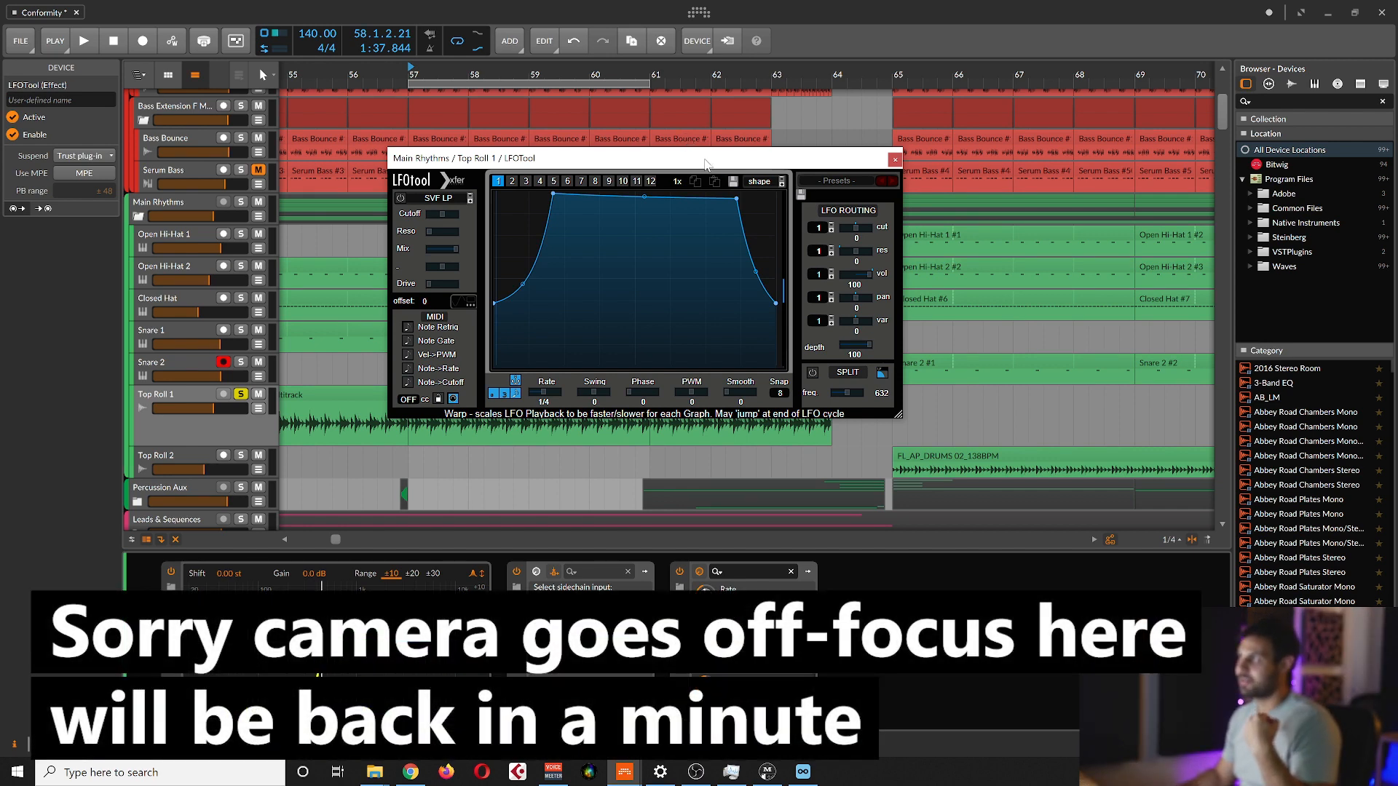
{"action": "left_click_drag", "start_coordinate": [705, 163], "coordinate": [697, 155]}
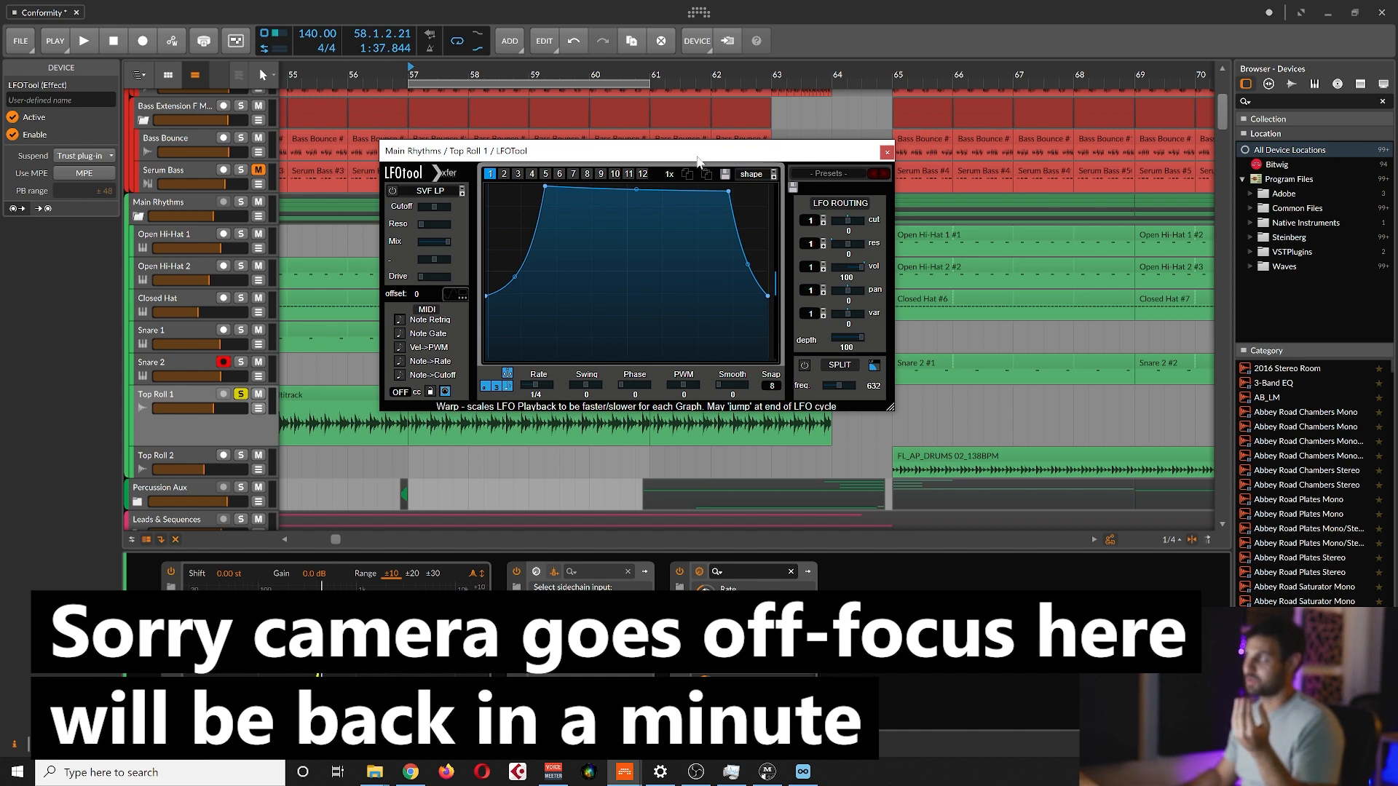
{"action": "left_click_drag", "start_coordinate": [697, 157], "coordinate": [684, 159]}
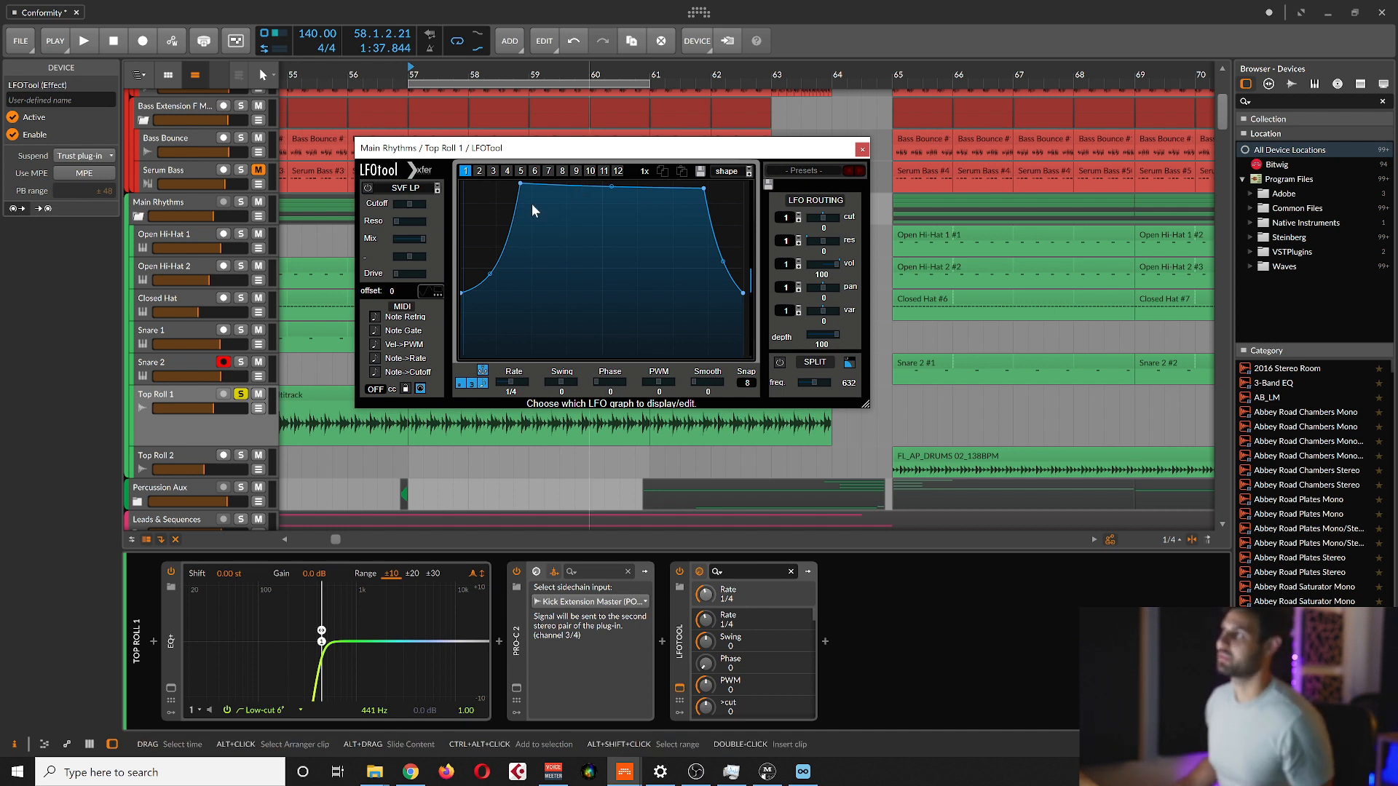
{"action": "left_click_drag", "start_coordinate": [561, 150], "coordinate": [500, 191]}
{"action": "left_click_drag", "start_coordinate": [600, 191], "coordinate": [610, 94]}
Move the start of LFOTool's closing volume drop slightly earlier, and select the Top Roll 1 range from 60.4.4.98 to 61.1.1.00.
{"action": "scroll", "coordinate": [557, 406], "scroll_direction": "up", "scroll_amount": 8}
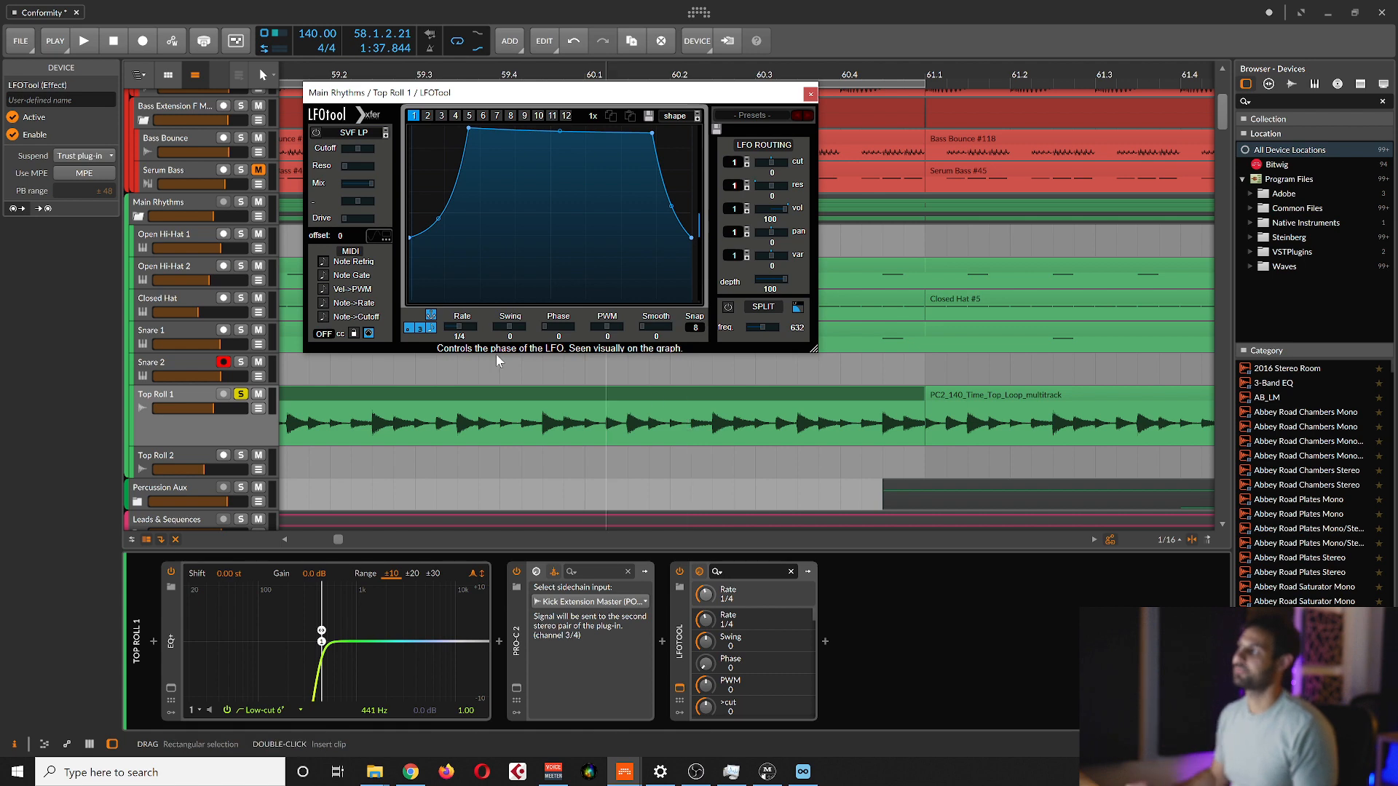
{"action": "scroll", "coordinate": [925, 408], "scroll_direction": "up", "scroll_amount": 5}
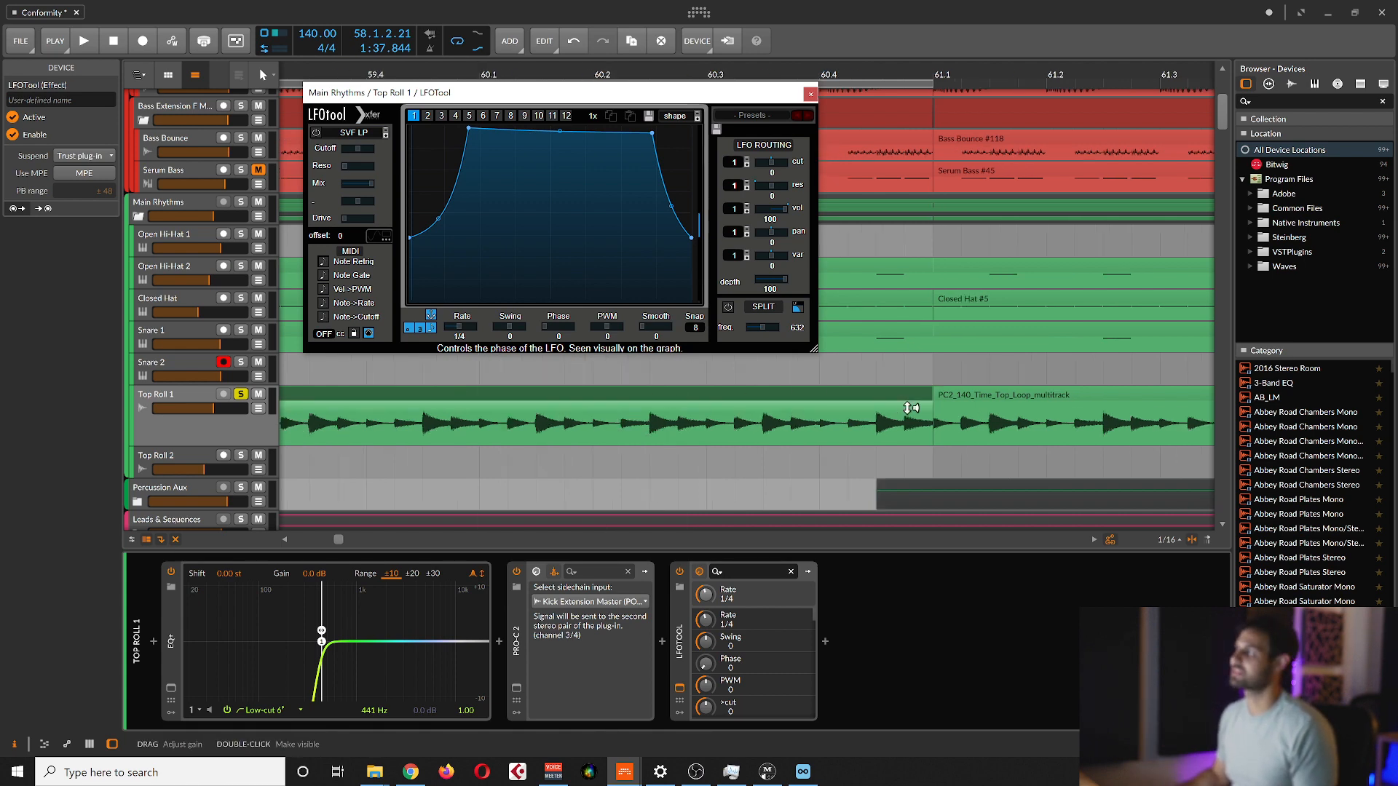
{"action": "scroll", "coordinate": [886, 455], "scroll_direction": "up", "scroll_amount": 3}
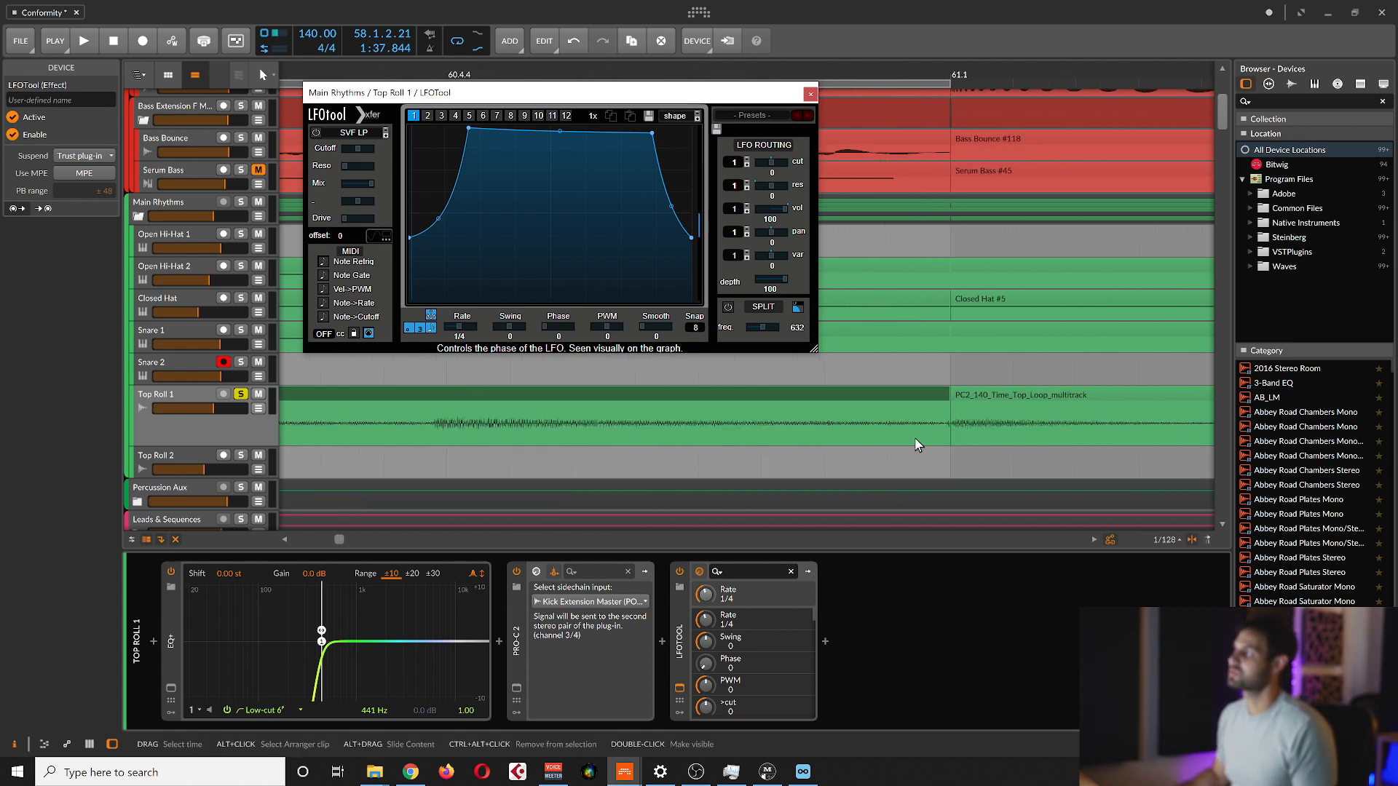
{"action": "scroll", "coordinate": [935, 418], "scroll_direction": "up", "scroll_amount": 5}
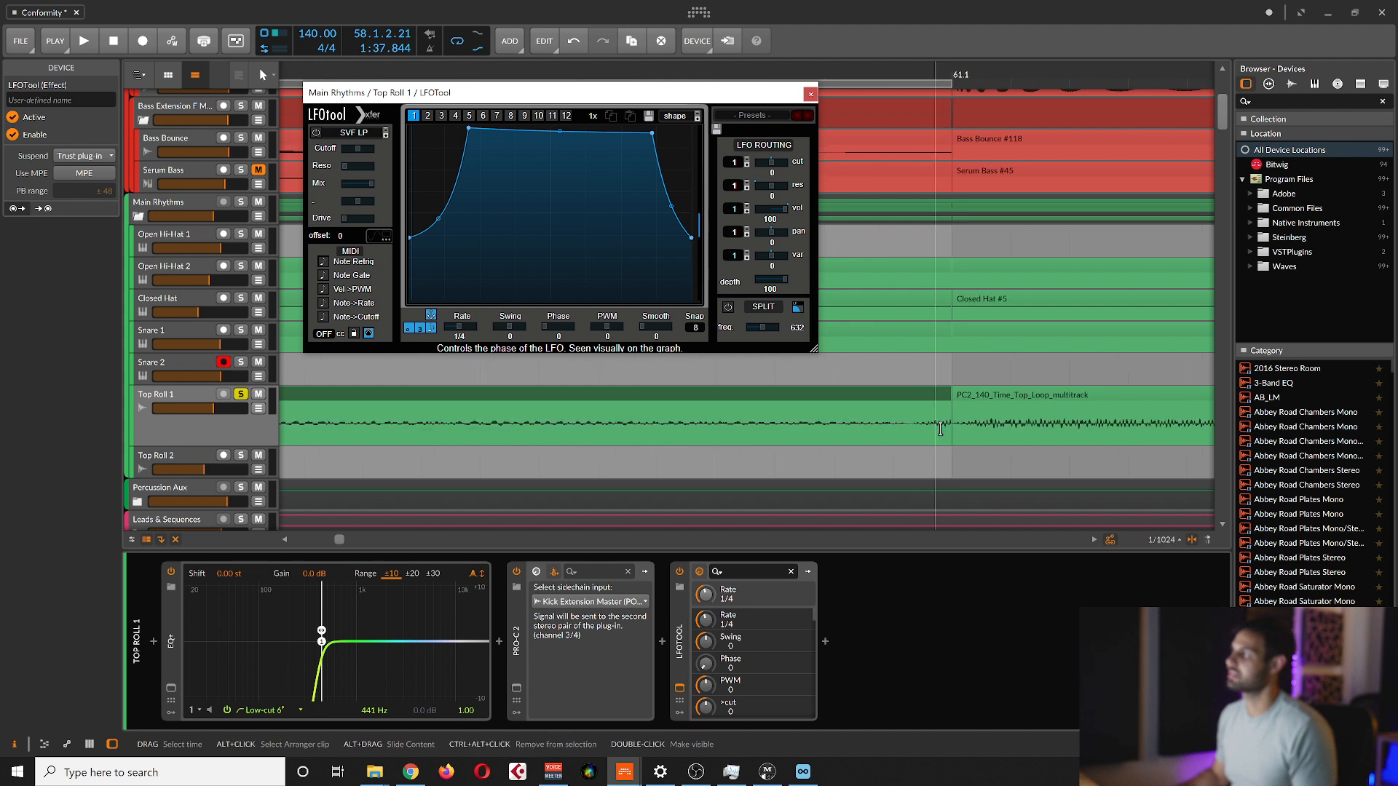
{"action": "left_click_drag", "start_coordinate": [652, 134], "coordinate": [642, 137]}
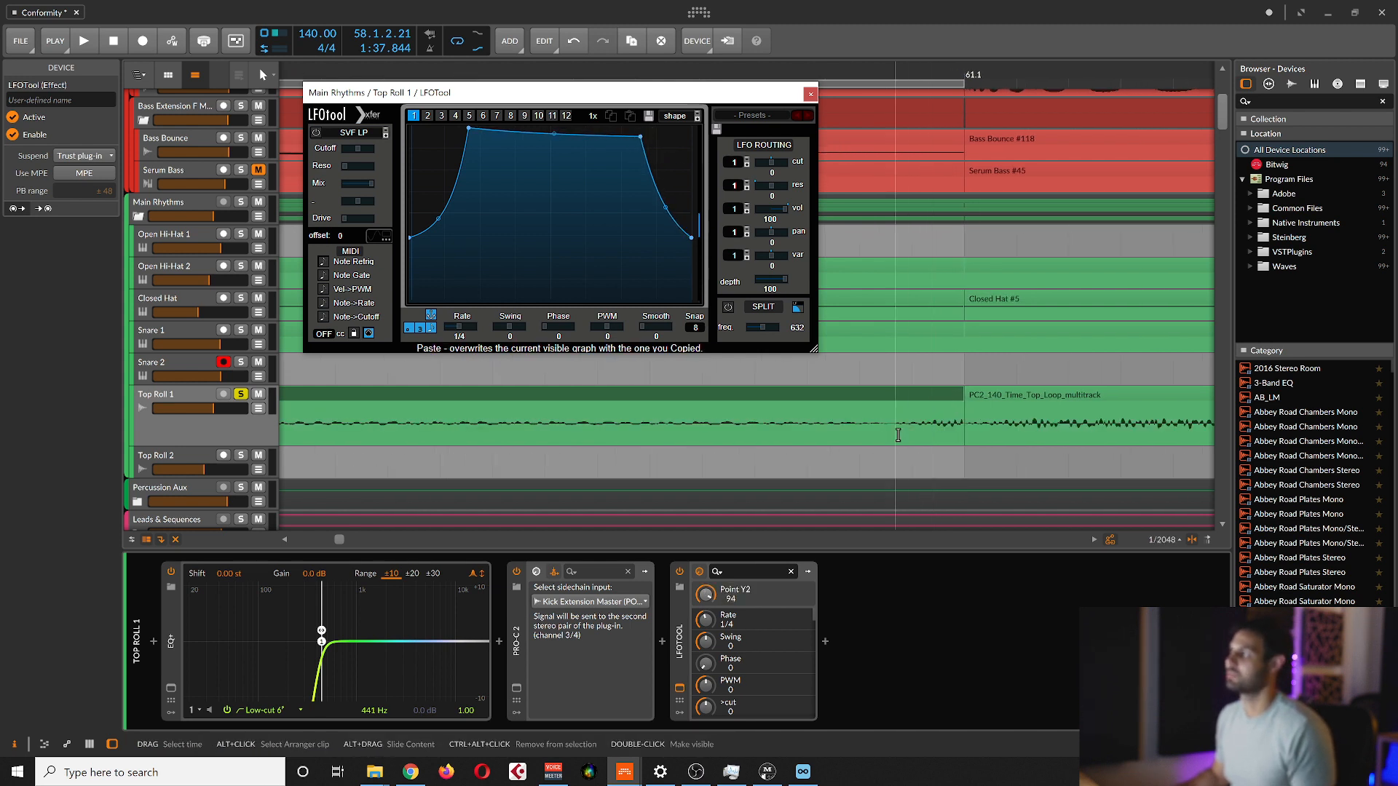
{"action": "left_click_drag", "start_coordinate": [883, 419], "coordinate": [965, 417]}
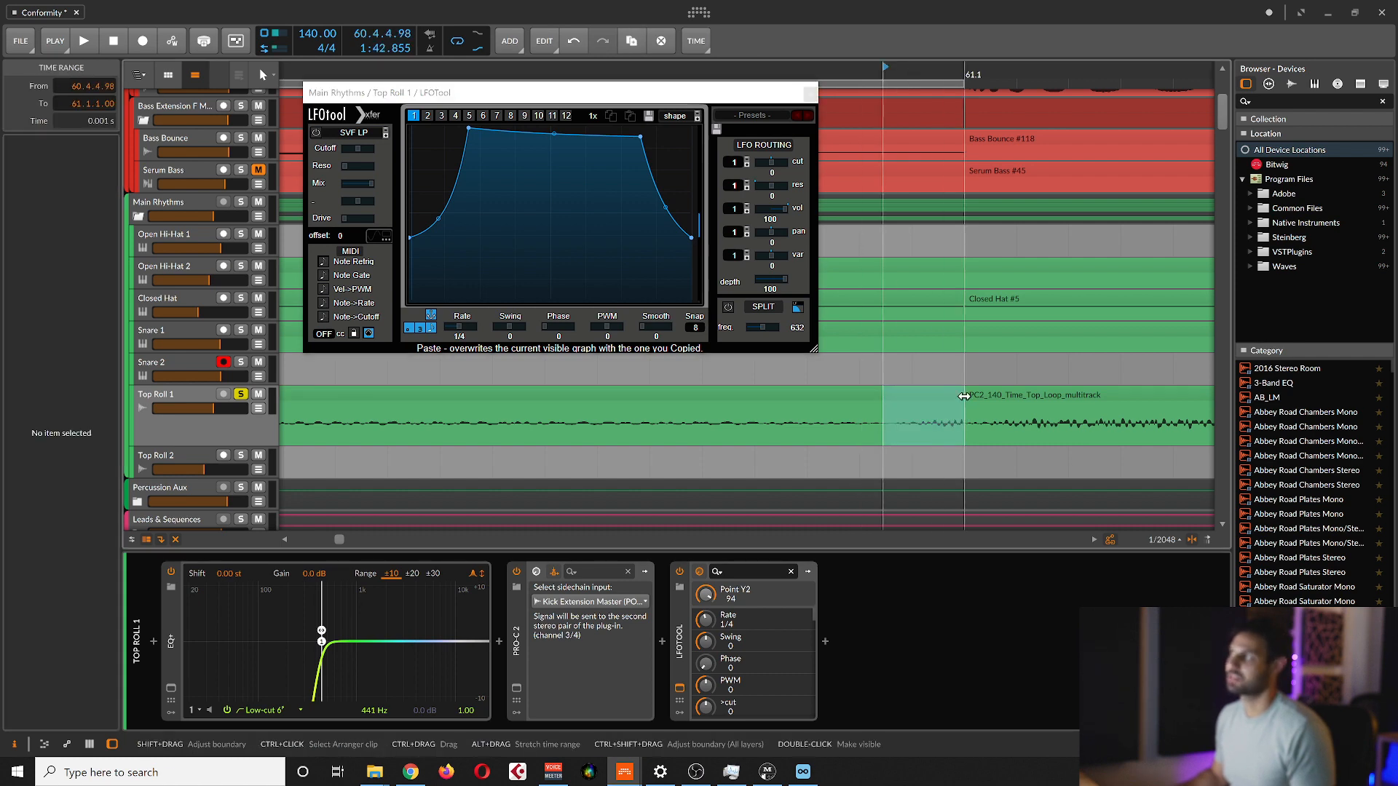
Close LFOTool and take the Top Roll 1 track out of solo.
{"action": "left_click", "coordinate": [953, 396]}
{"action": "left_click", "coordinate": [949, 395]}
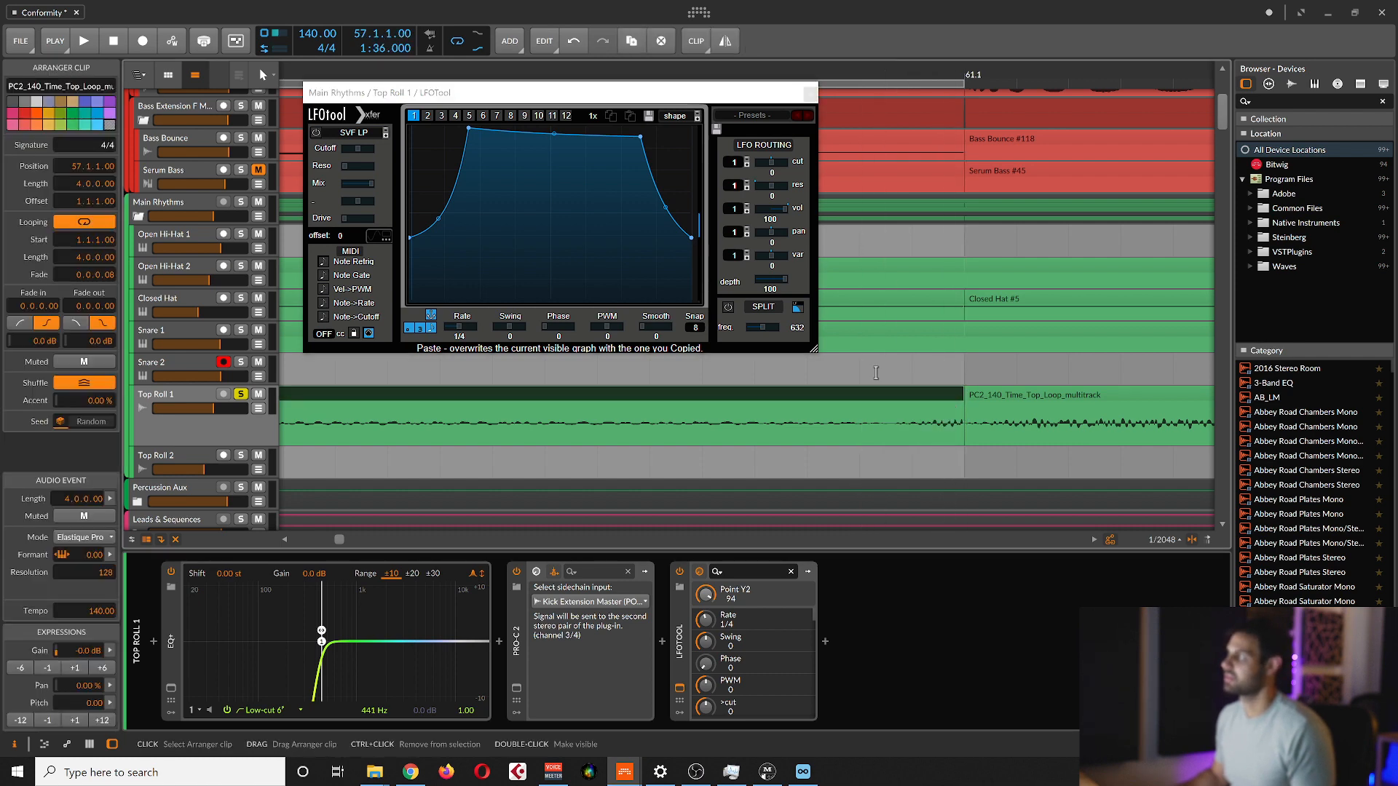
{"action": "scroll", "coordinate": [683, 425], "scroll_direction": "down", "scroll_amount": 15}
{"action": "scroll", "coordinate": [683, 425], "scroll_direction": "right", "scroll_amount": 5}
{"action": "scroll", "coordinate": [683, 424], "scroll_direction": "down", "scroll_amount": 5}
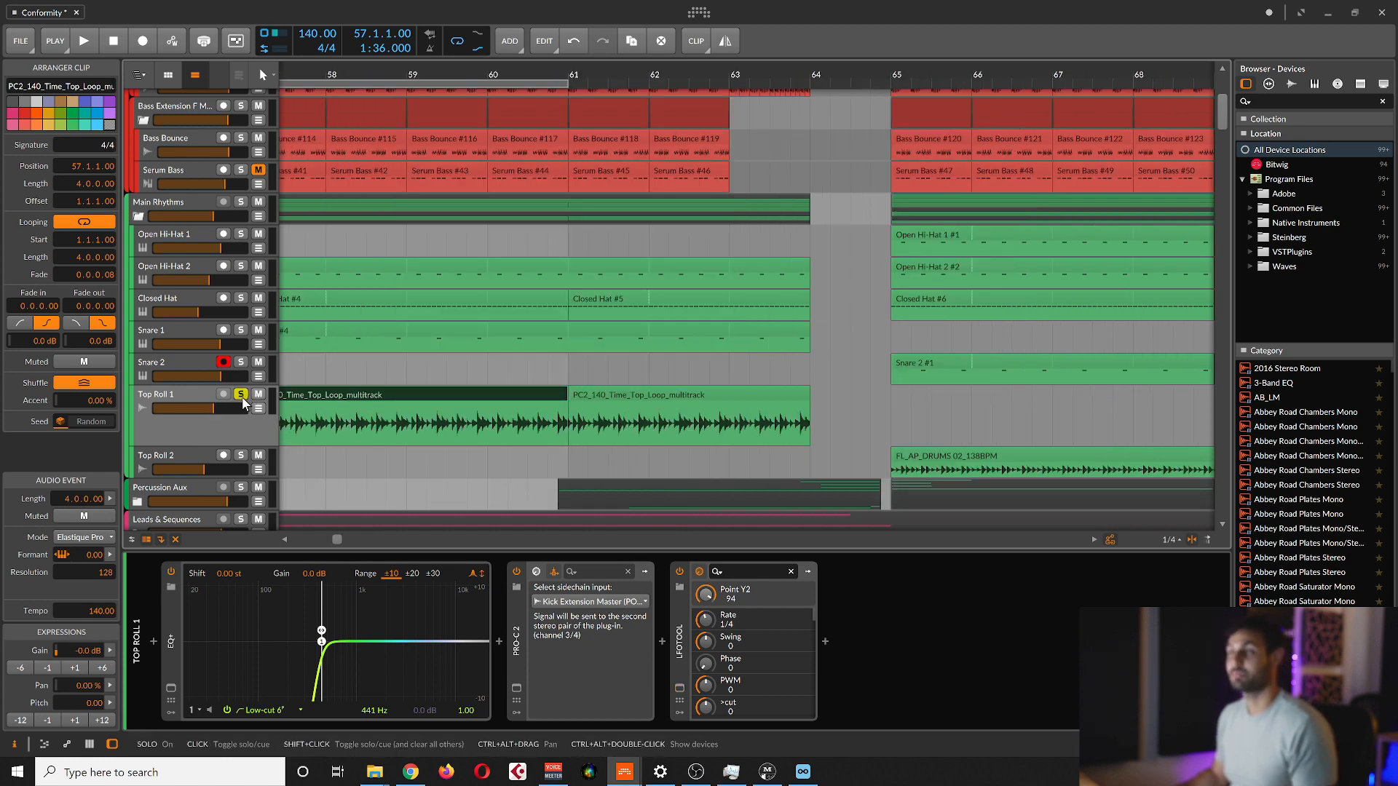
{"action": "left_click", "coordinate": [248, 438]}
Enlarge the Top Roll 2 track and select its FL_AP_DRUMS 02_138BPM clip starting at bar 65.
{"action": "scroll", "coordinate": [670, 367], "scroll_direction": "down", "scroll_amount": 2}
{"action": "scroll", "coordinate": [677, 367], "scroll_direction": "down", "scroll_amount": 1}
{"action": "scroll", "coordinate": [680, 367], "scroll_direction": "right", "scroll_amount": 4}
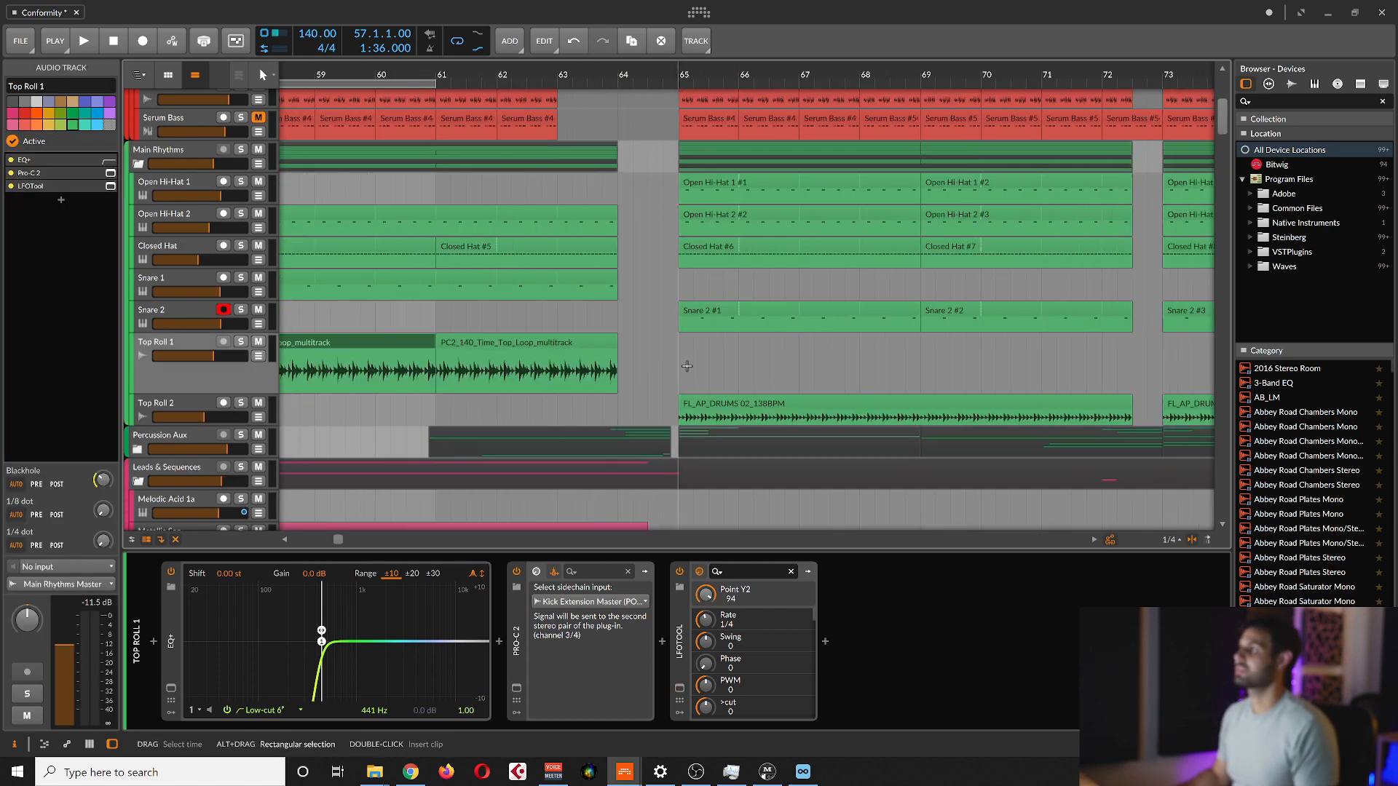
{"action": "scroll", "coordinate": [796, 384], "scroll_direction": "left", "scroll_amount": 2}
{"action": "scroll", "coordinate": [699, 375], "scroll_direction": "right", "scroll_amount": 4}
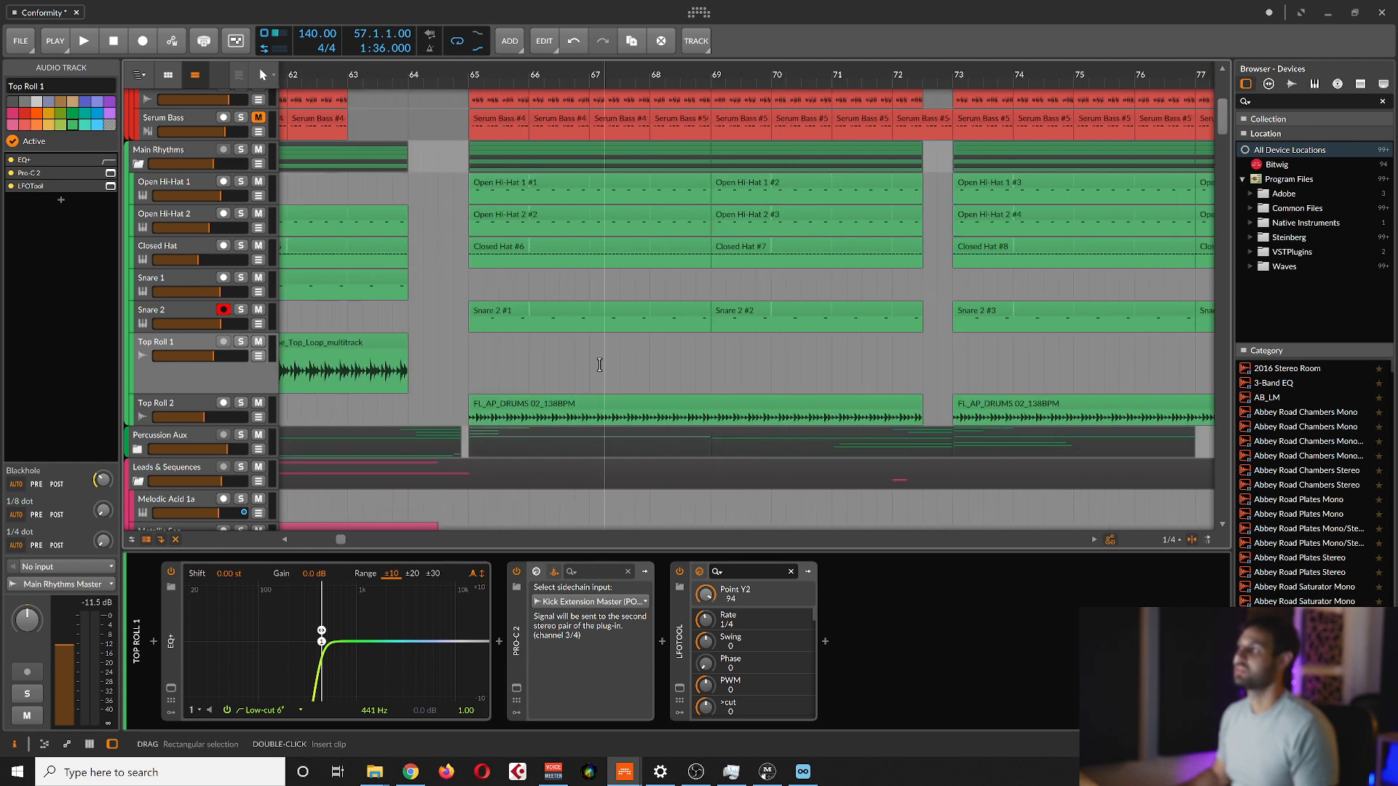
{"action": "scroll", "coordinate": [510, 368], "scroll_direction": "up", "scroll_amount": 2}
{"action": "left_click_drag", "start_coordinate": [194, 427], "coordinate": [186, 461]}
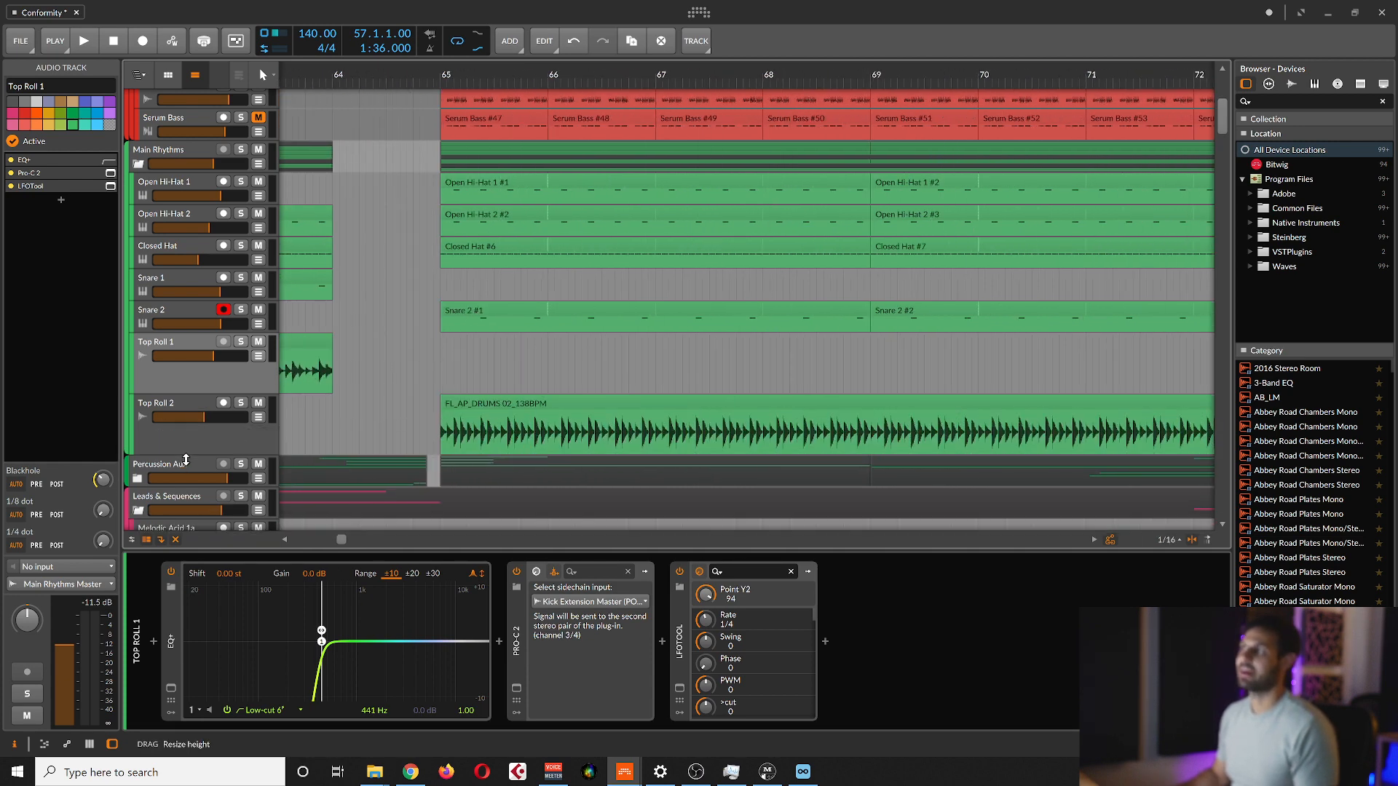
{"action": "scroll", "coordinate": [379, 413], "scroll_direction": "up", "scroll_amount": 2}
{"action": "left_click", "coordinate": [199, 435]}
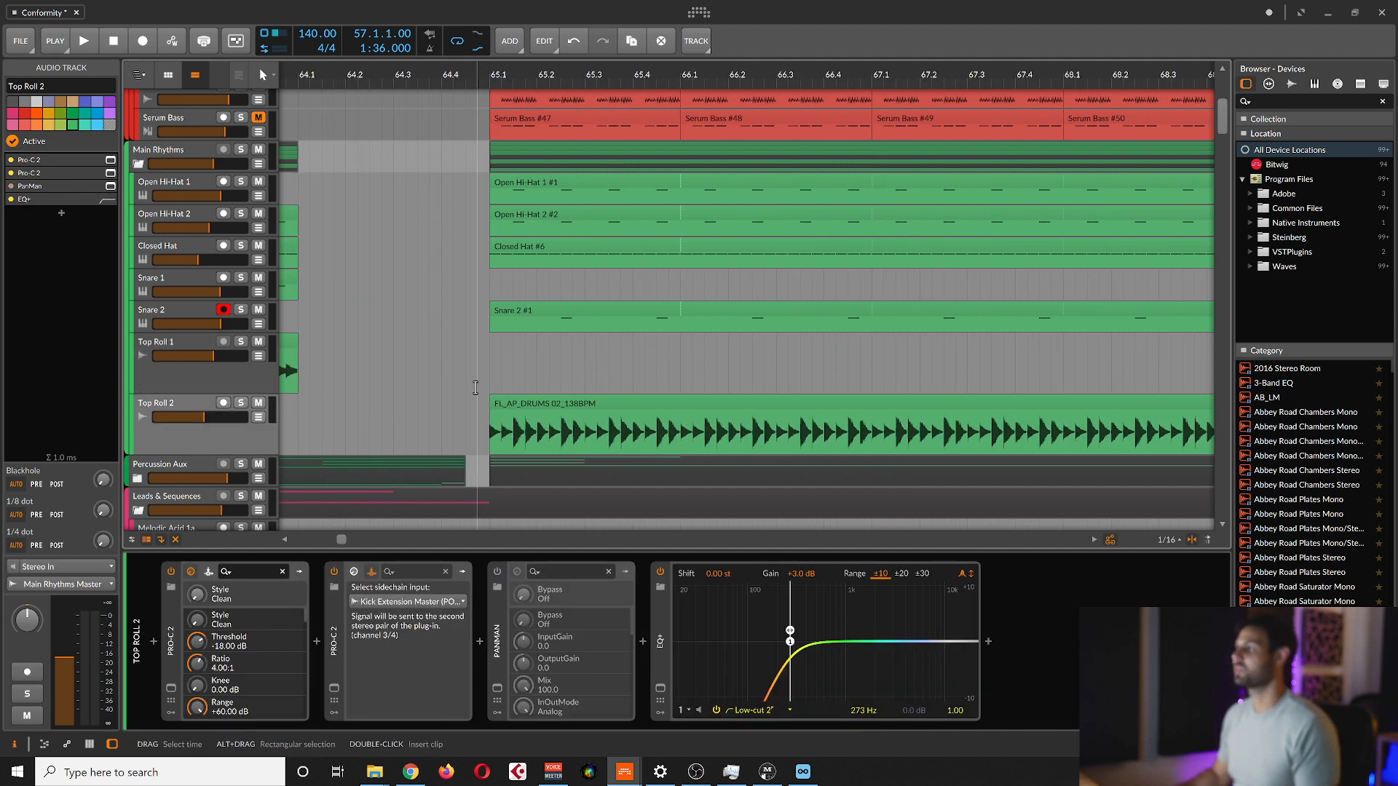
{"action": "left_click", "coordinate": [586, 408]}
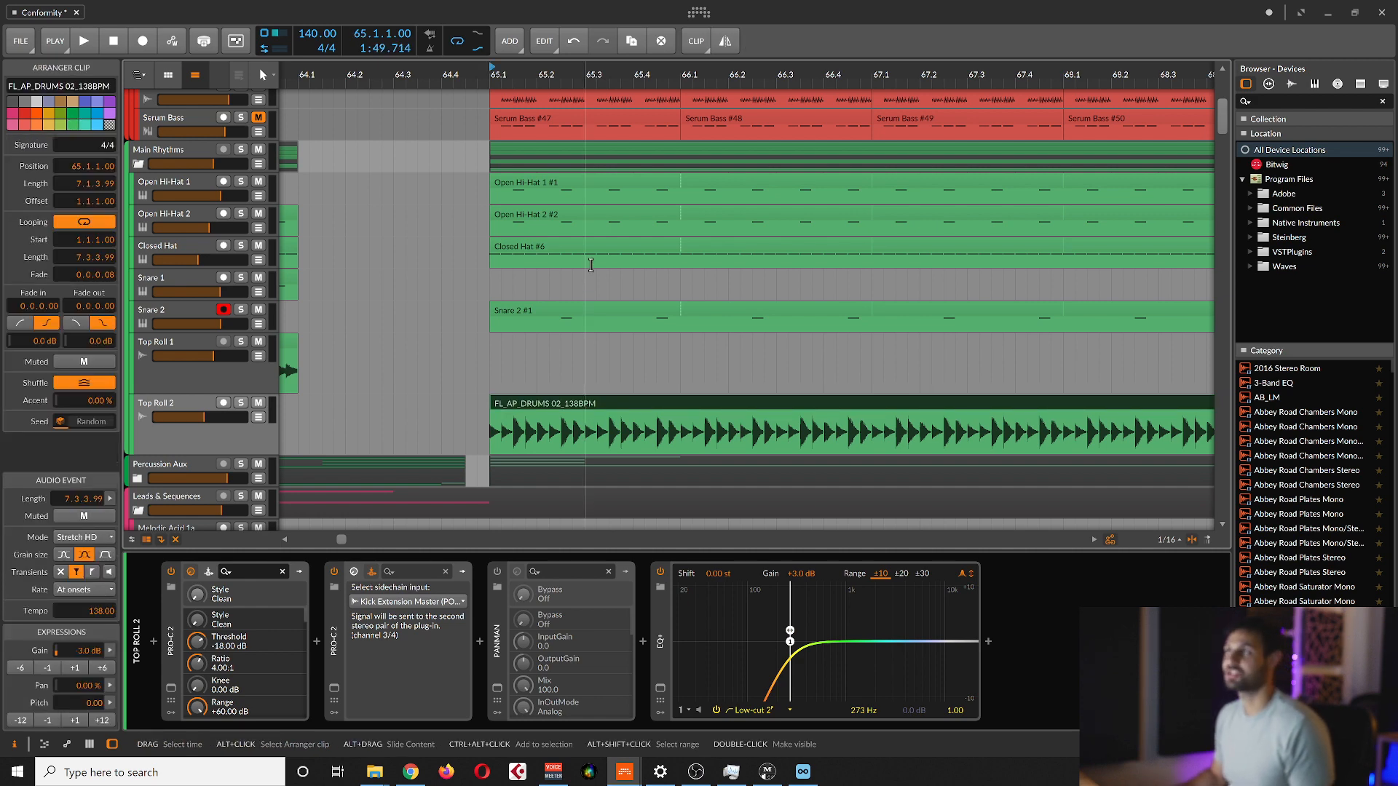
Open the first Pro-C 2 on the Top Roll 2 track, examine its compression settings and close it.
{"action": "scroll", "coordinate": [591, 316], "scroll_direction": "down", "scroll_amount": 1}
{"action": "scroll", "coordinate": [592, 316], "scroll_direction": "right", "scroll_amount": 2}
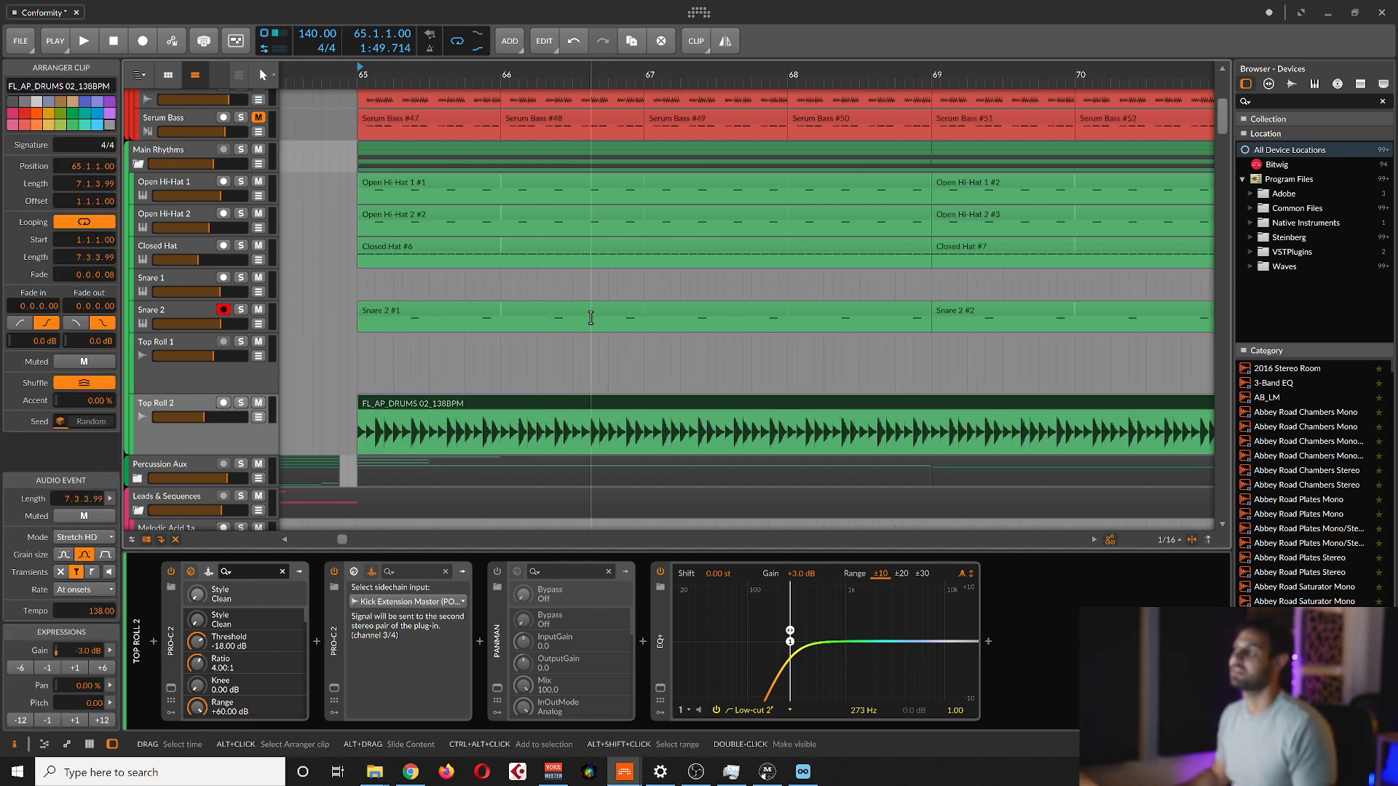
{"action": "left_click", "coordinate": [230, 437]}
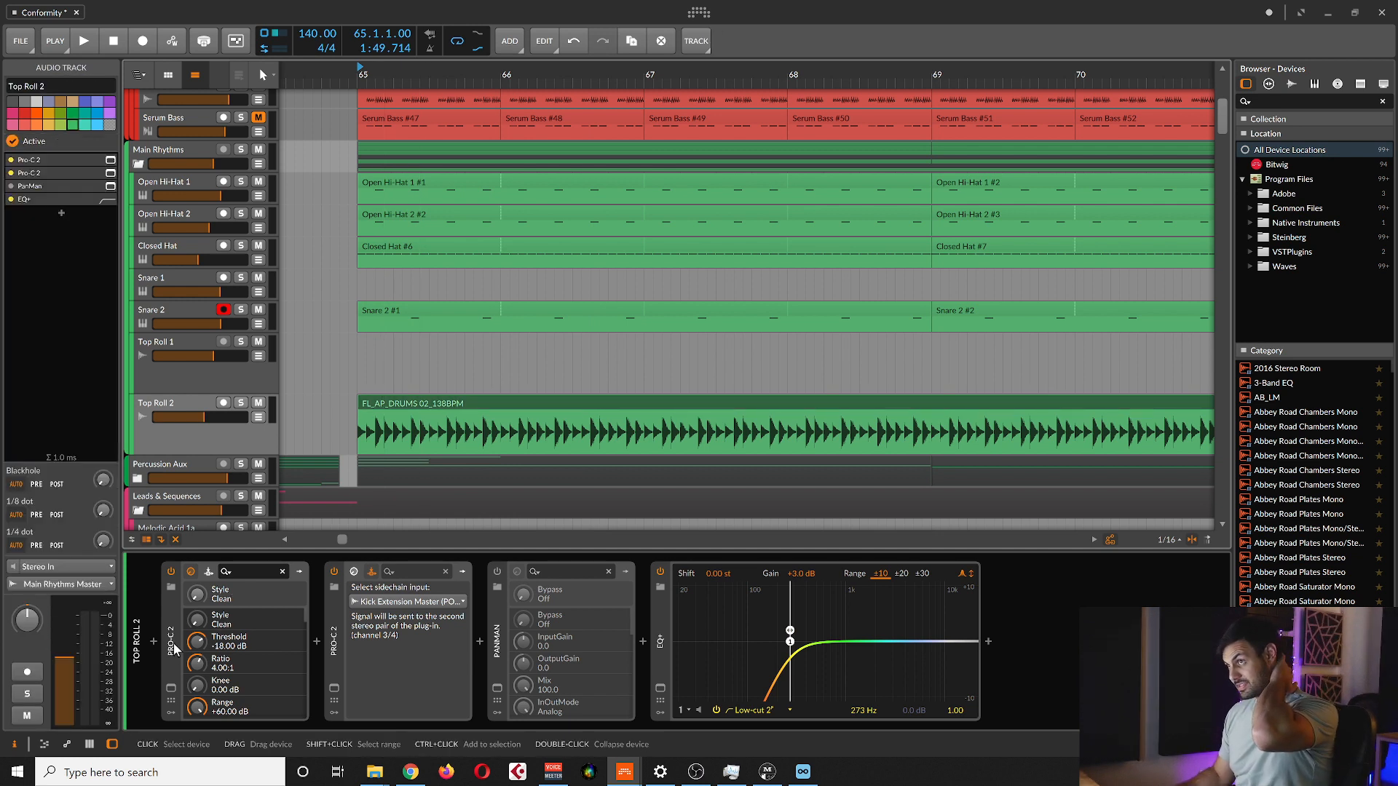
{"action": "left_click", "coordinate": [392, 400]}
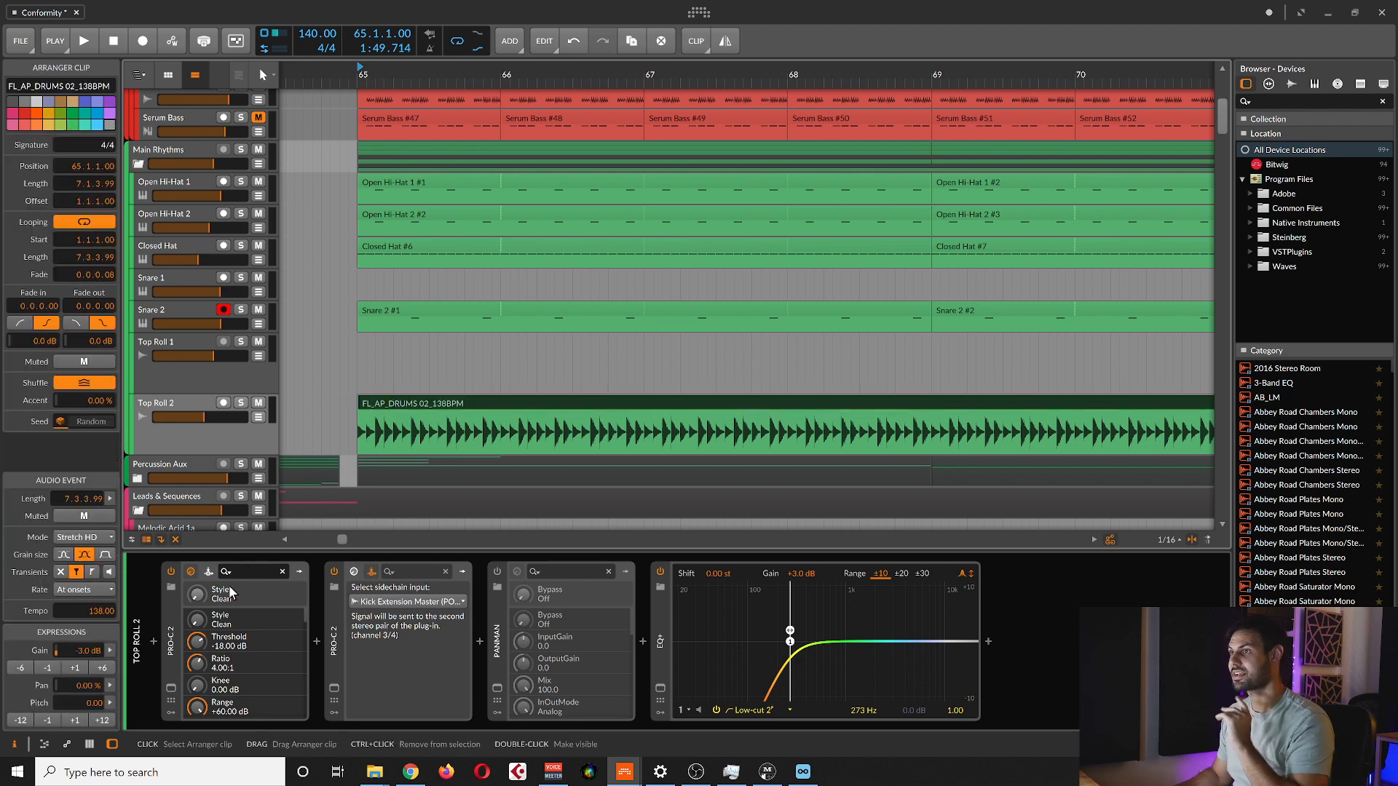
{"action": "left_click", "coordinate": [172, 658]}
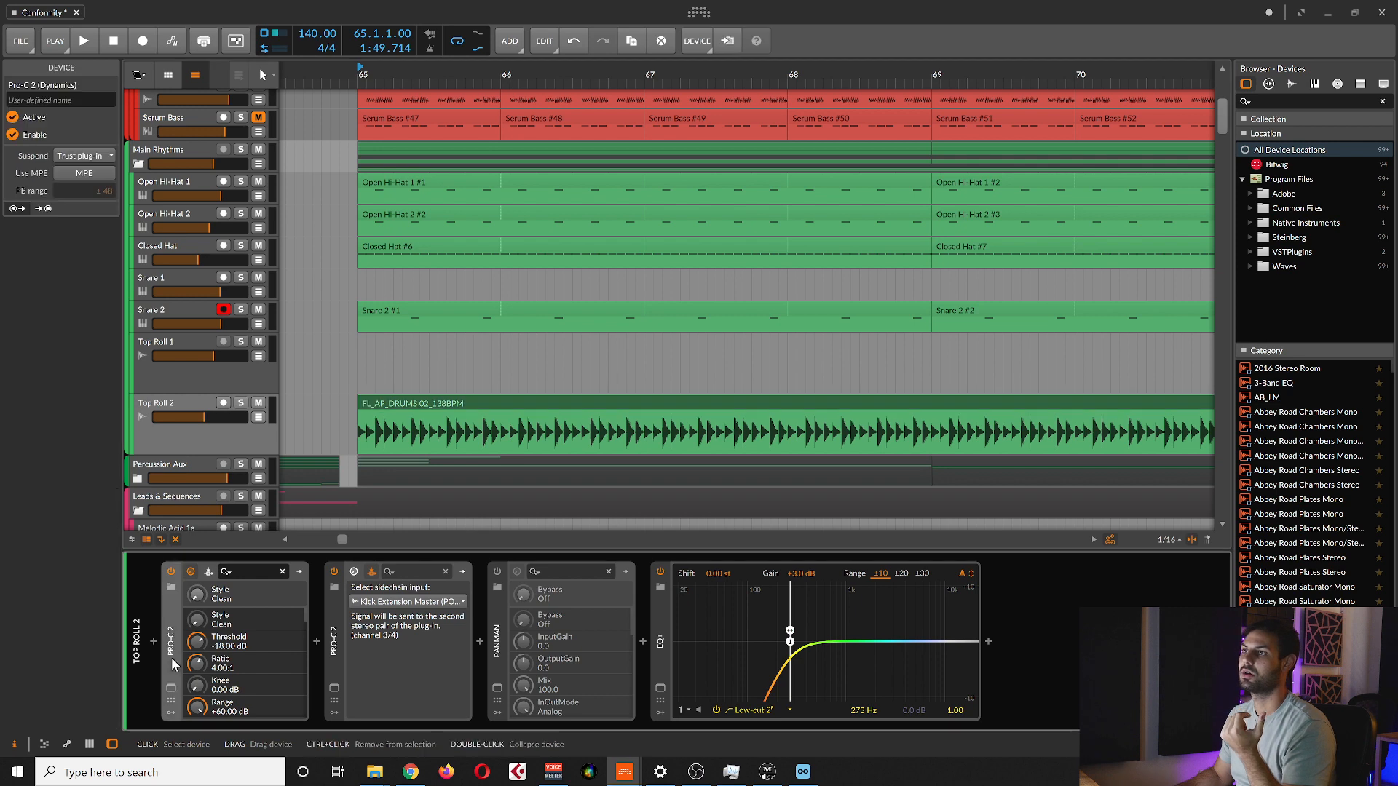
{"action": "left_click", "coordinate": [171, 688]}
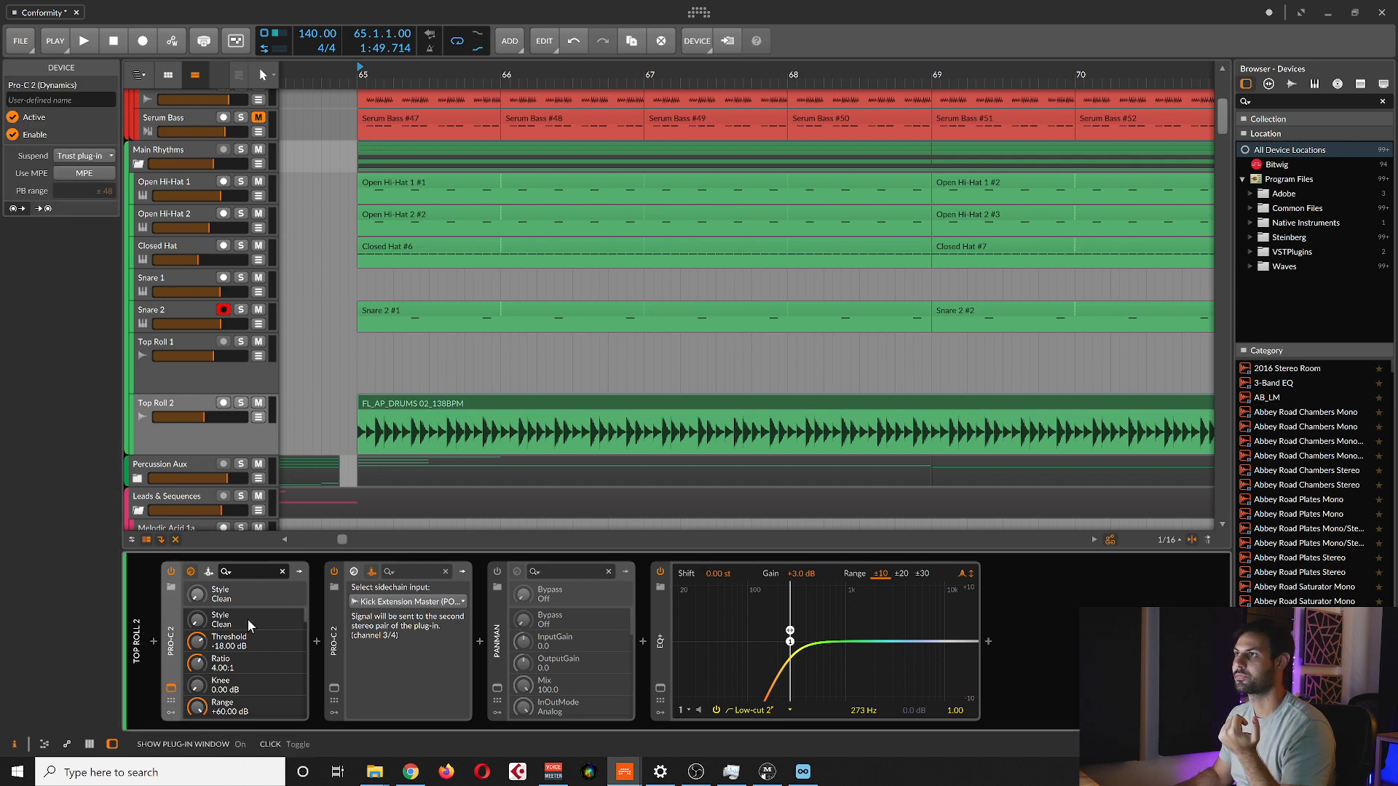
{"action": "left_click_drag", "start_coordinate": [742, 123], "coordinate": [502, 124]}
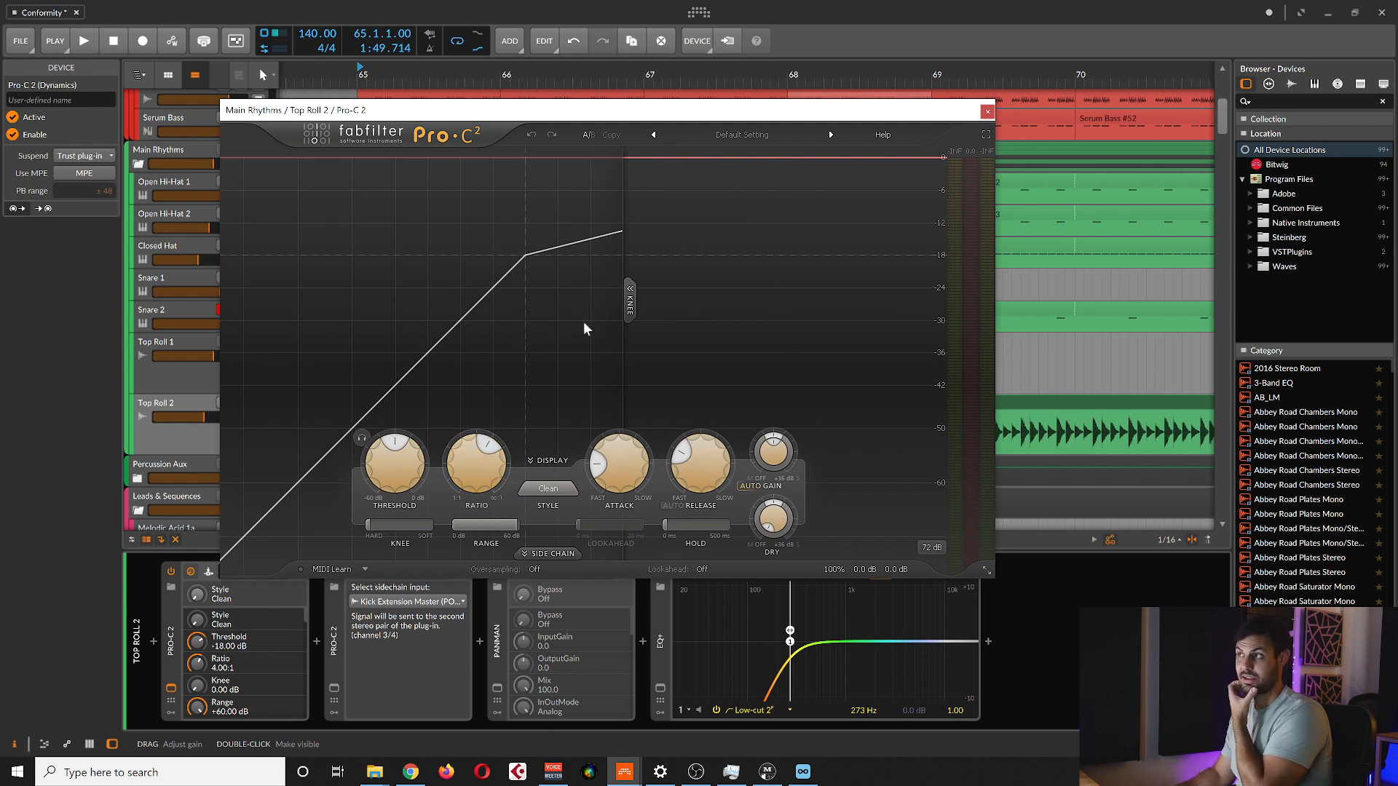
{"action": "left_click", "coordinate": [986, 113]}
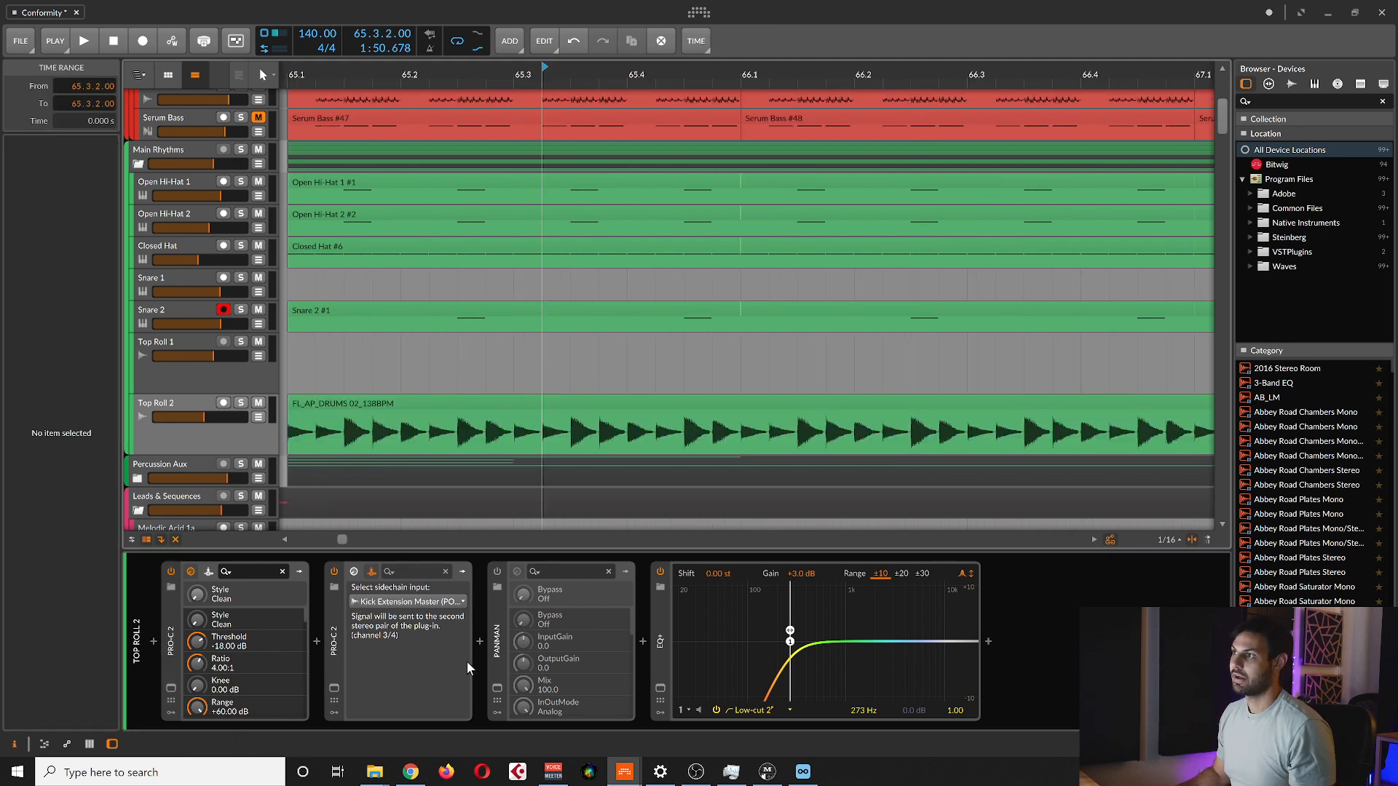
Select the bypassed PanMan on Top Roll 2 and place the play position at 65.2.3.00 in the loop.
{"action": "left_click", "coordinate": [491, 662]}
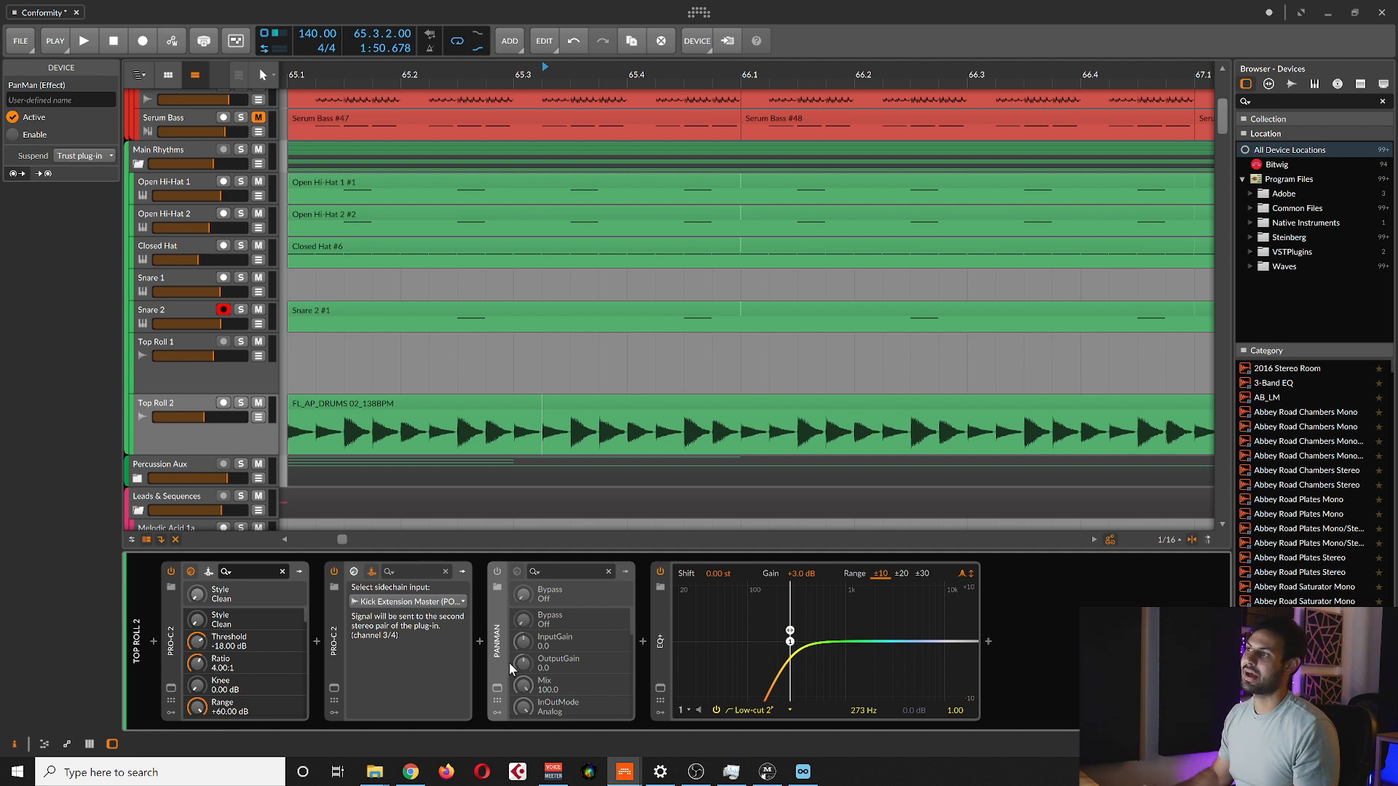
{"action": "scroll", "coordinate": [560, 284], "scroll_direction": "down", "scroll_amount": 2}
{"action": "scroll", "coordinate": [562, 283], "scroll_direction": "down", "scroll_amount": 2}
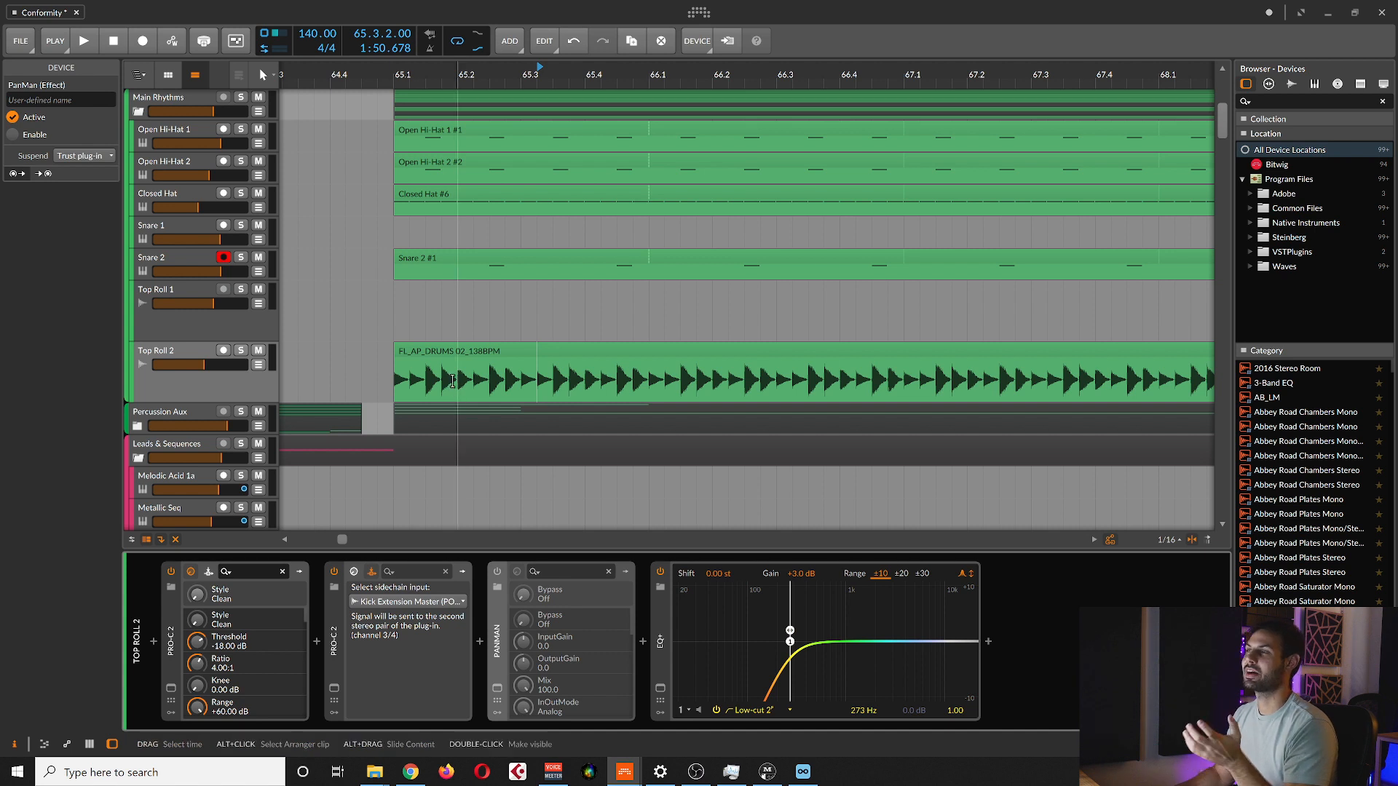
{"action": "left_click", "coordinate": [488, 379]}
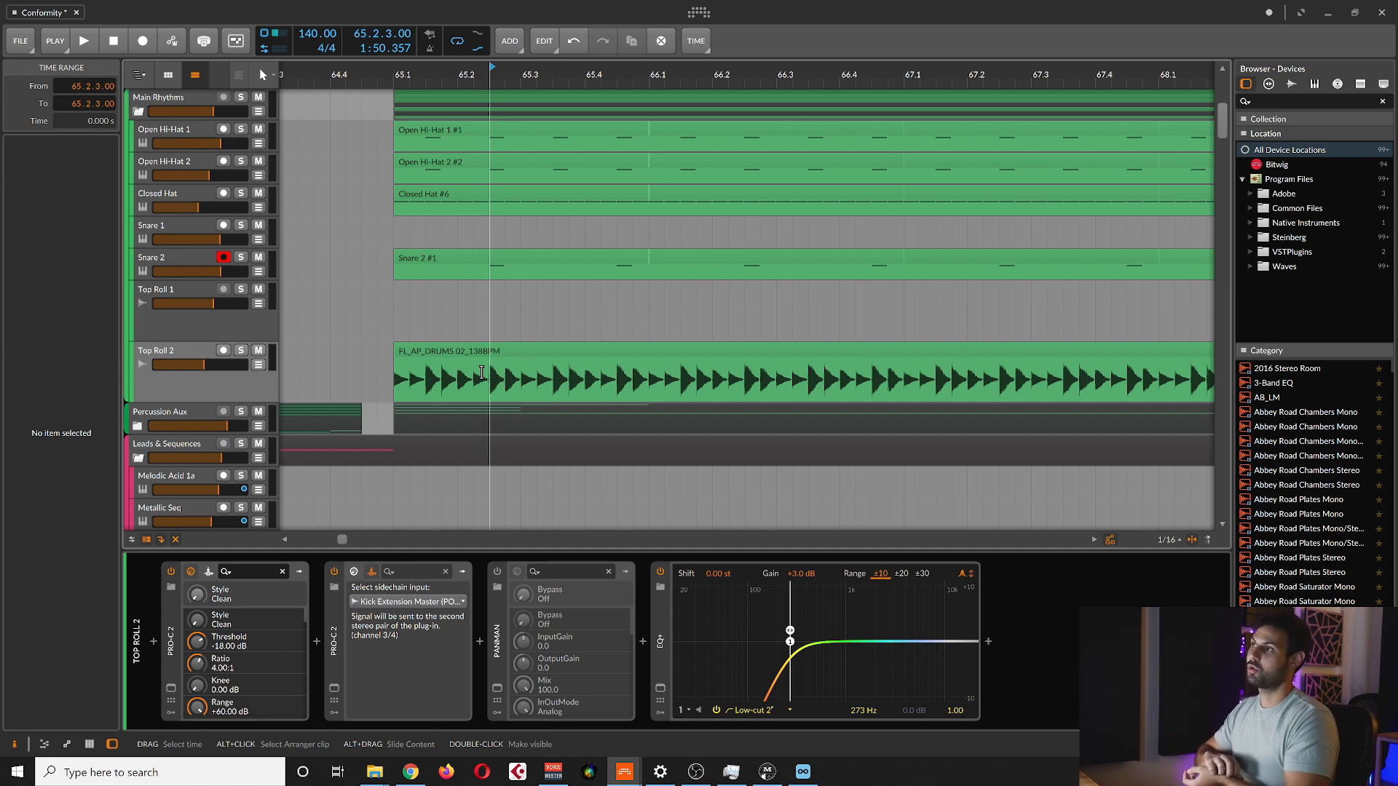
{"action": "left_click", "coordinate": [497, 625]}
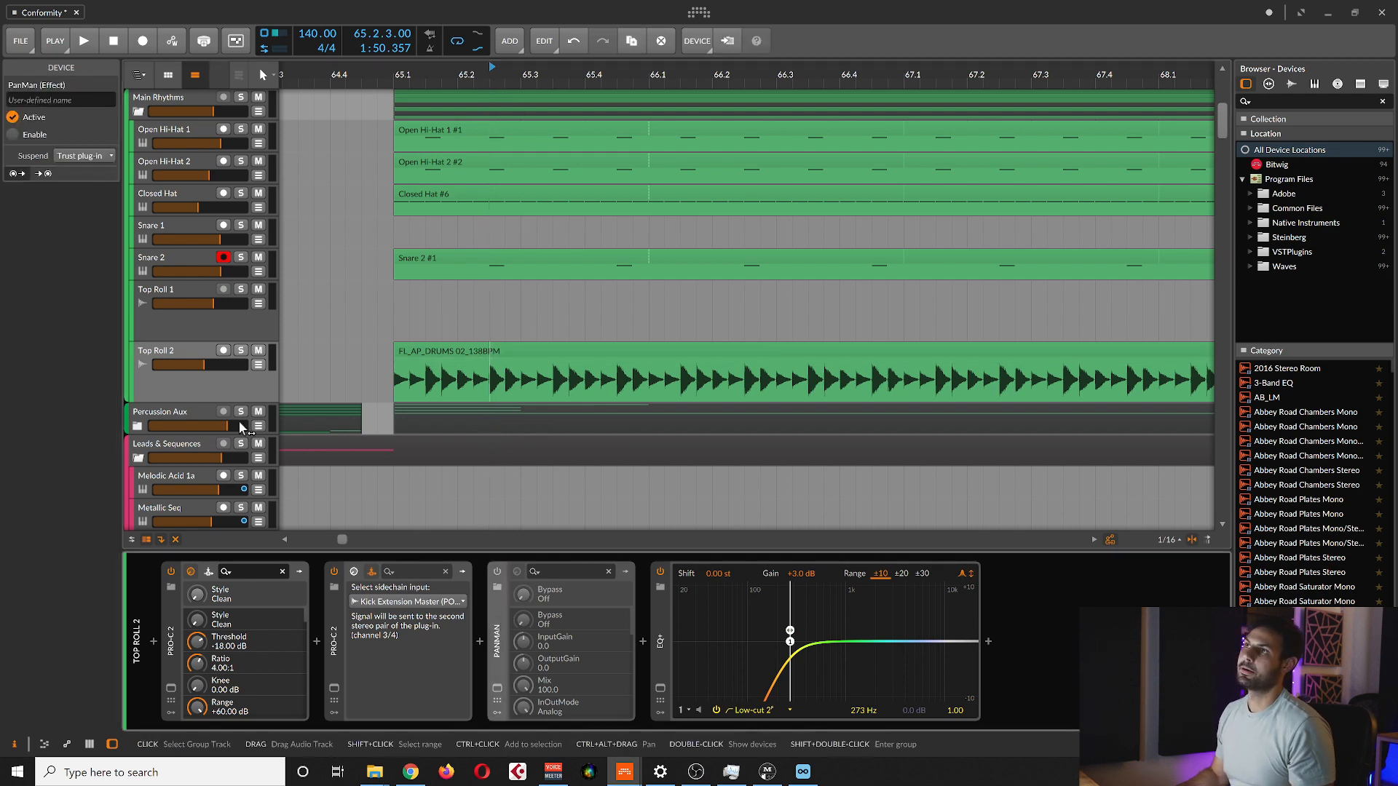
Duplicate the Top Roll 2 track together with its clips and devices.
{"action": "left_click", "coordinate": [217, 389]}
{"action": "scroll", "coordinate": [287, 394], "scroll_direction": "down", "scroll_amount": 2}
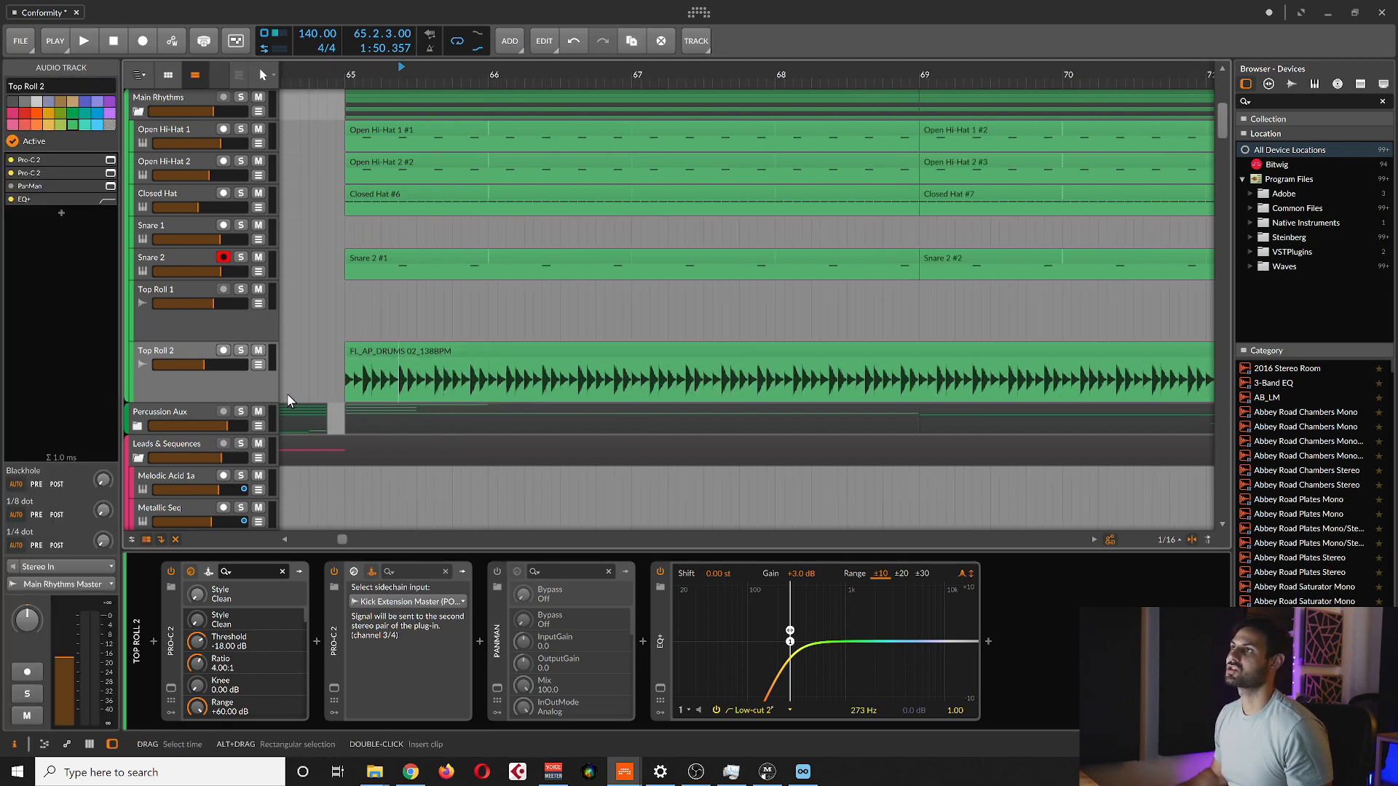
{"action": "key", "text": "ctrl+d"}
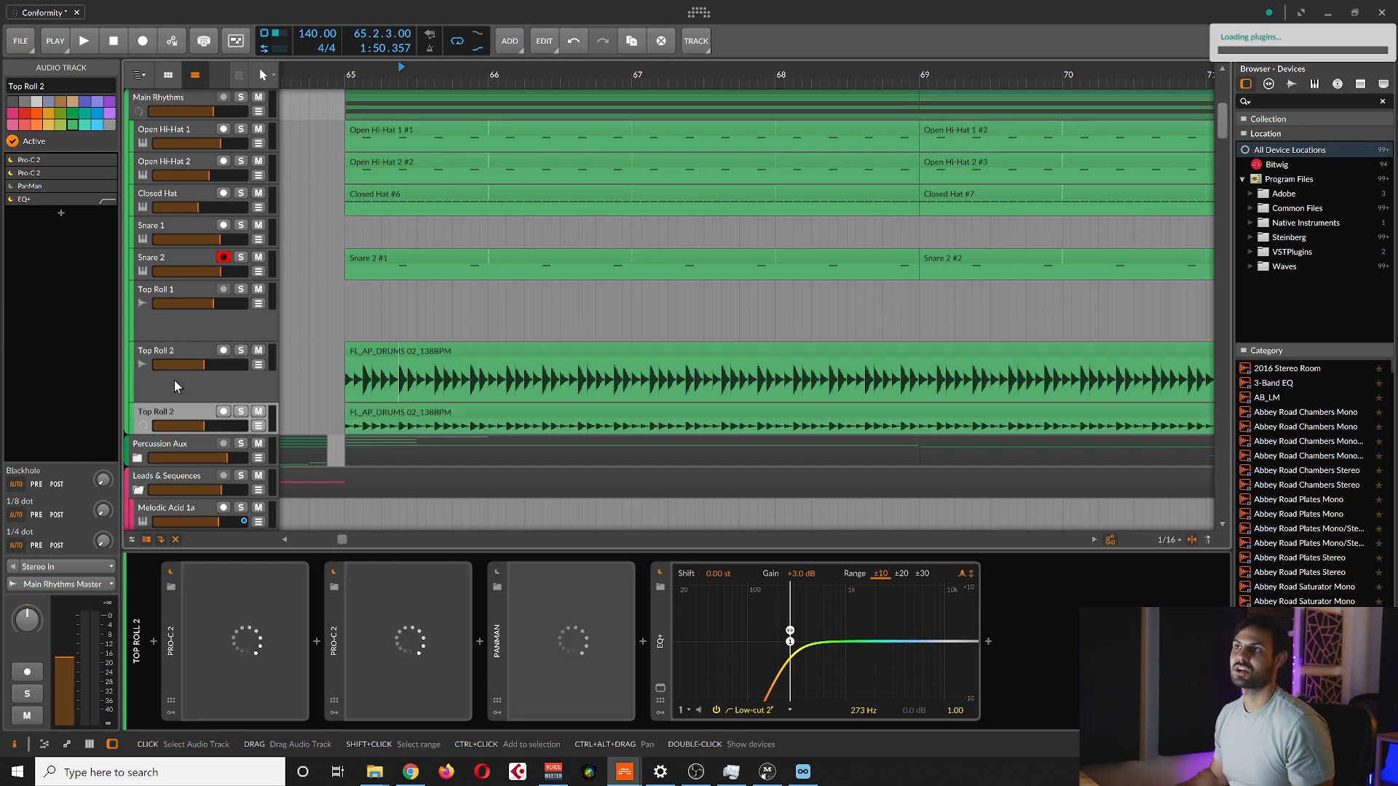
Pan the original Top Roll 2 about 19% left and set the duplicate's pan to 20% right.
{"action": "left_click", "coordinate": [203, 386]}
{"action": "left_click_drag", "start_coordinate": [27, 619], "coordinate": [27, 627]}
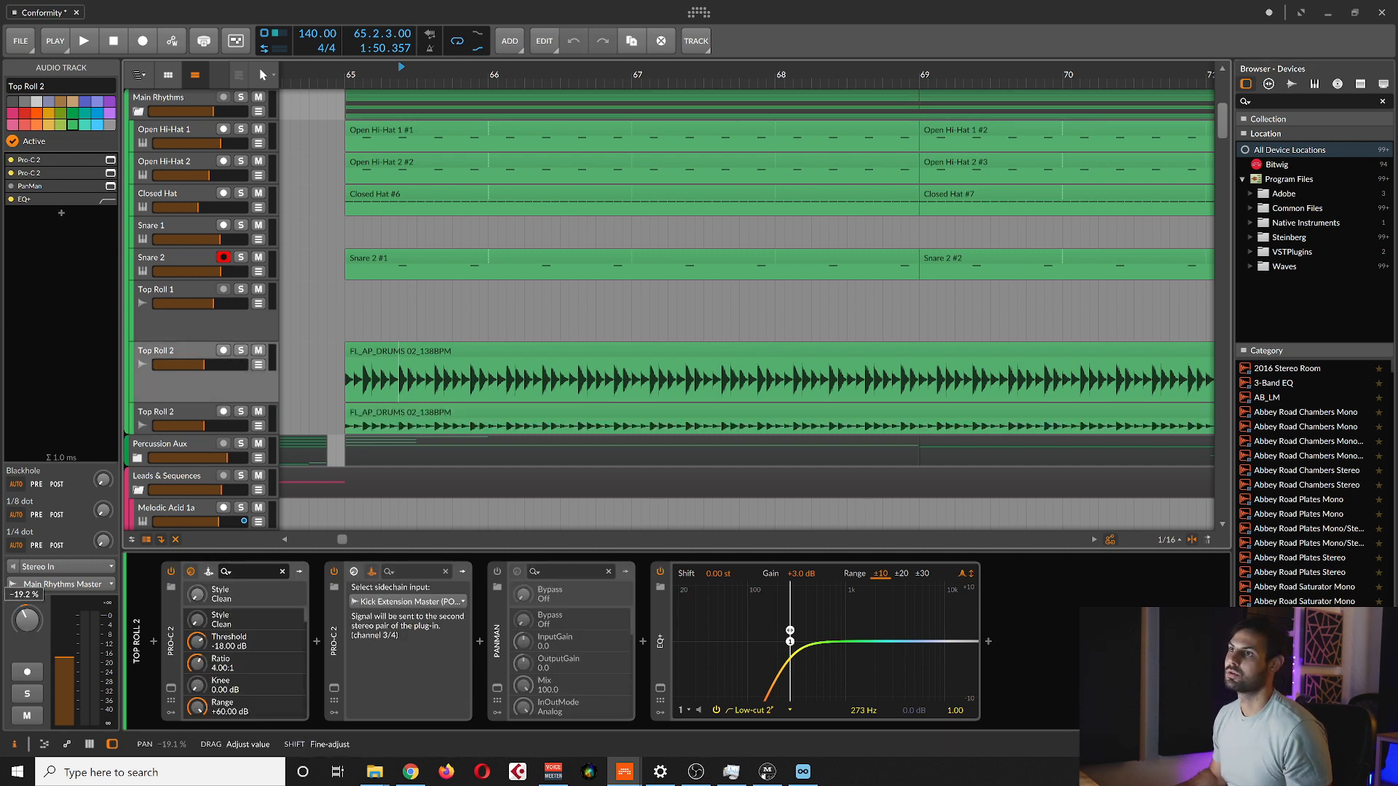
{"action": "double_click", "coordinate": [22, 627]}
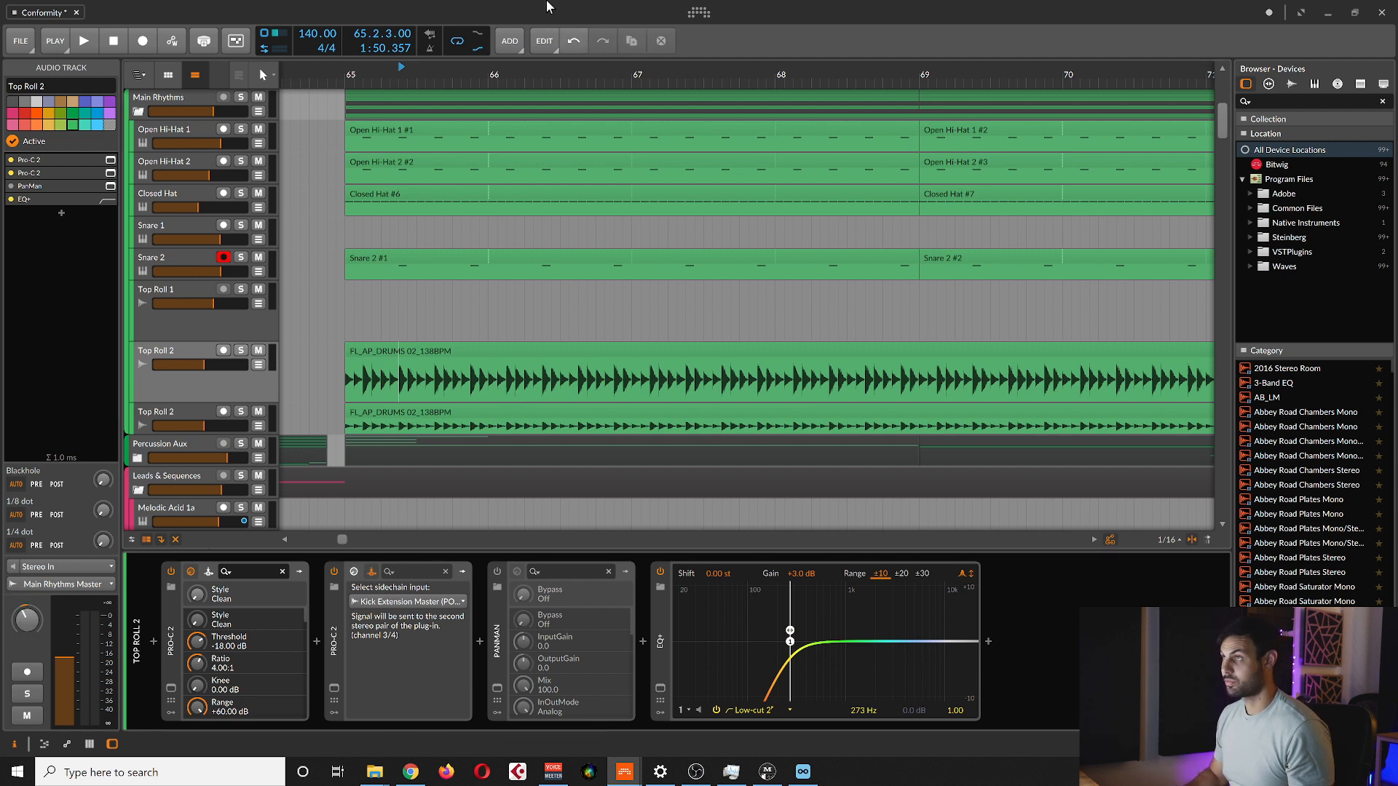
{"action": "left_click", "coordinate": [164, 413]}
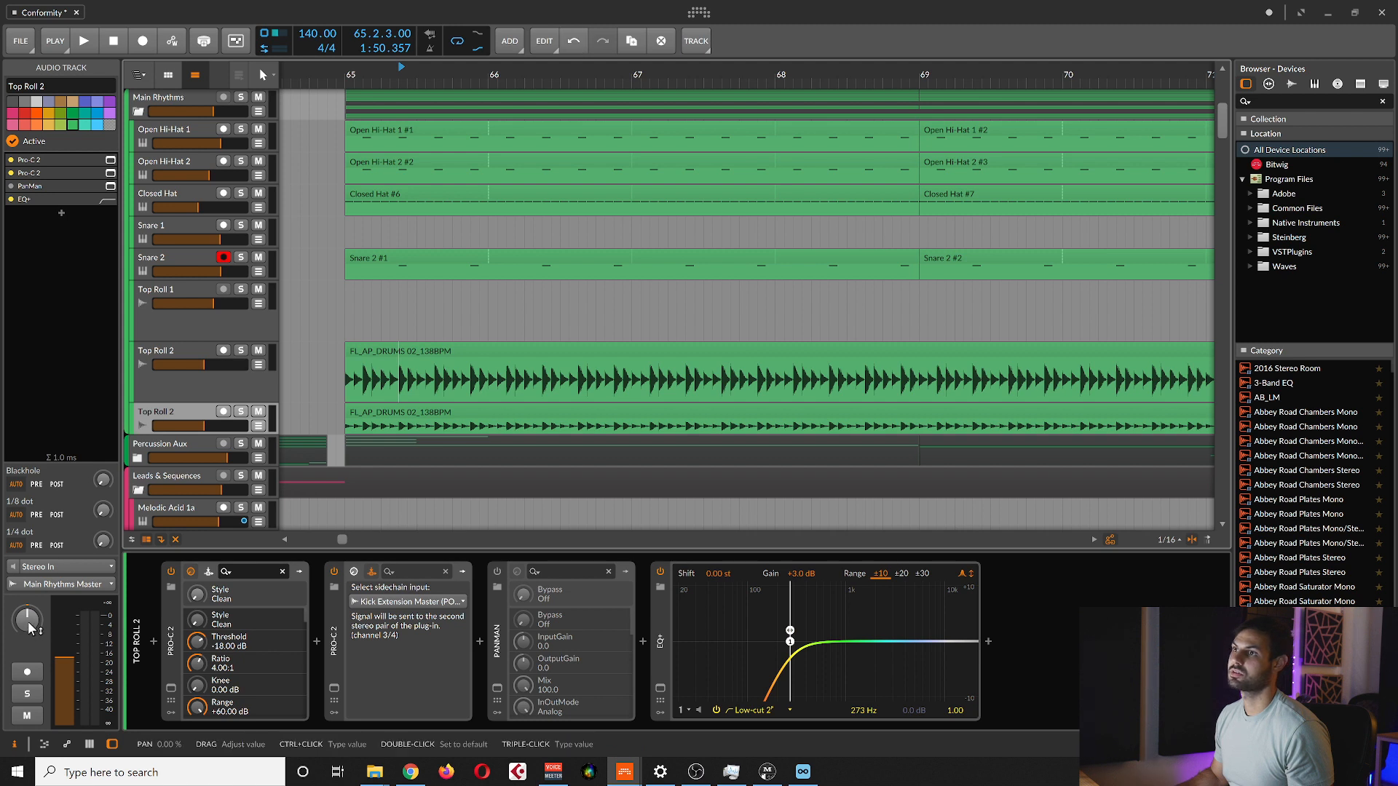
{"action": "left_click", "coordinate": [29, 624], "text": "ctrl"}
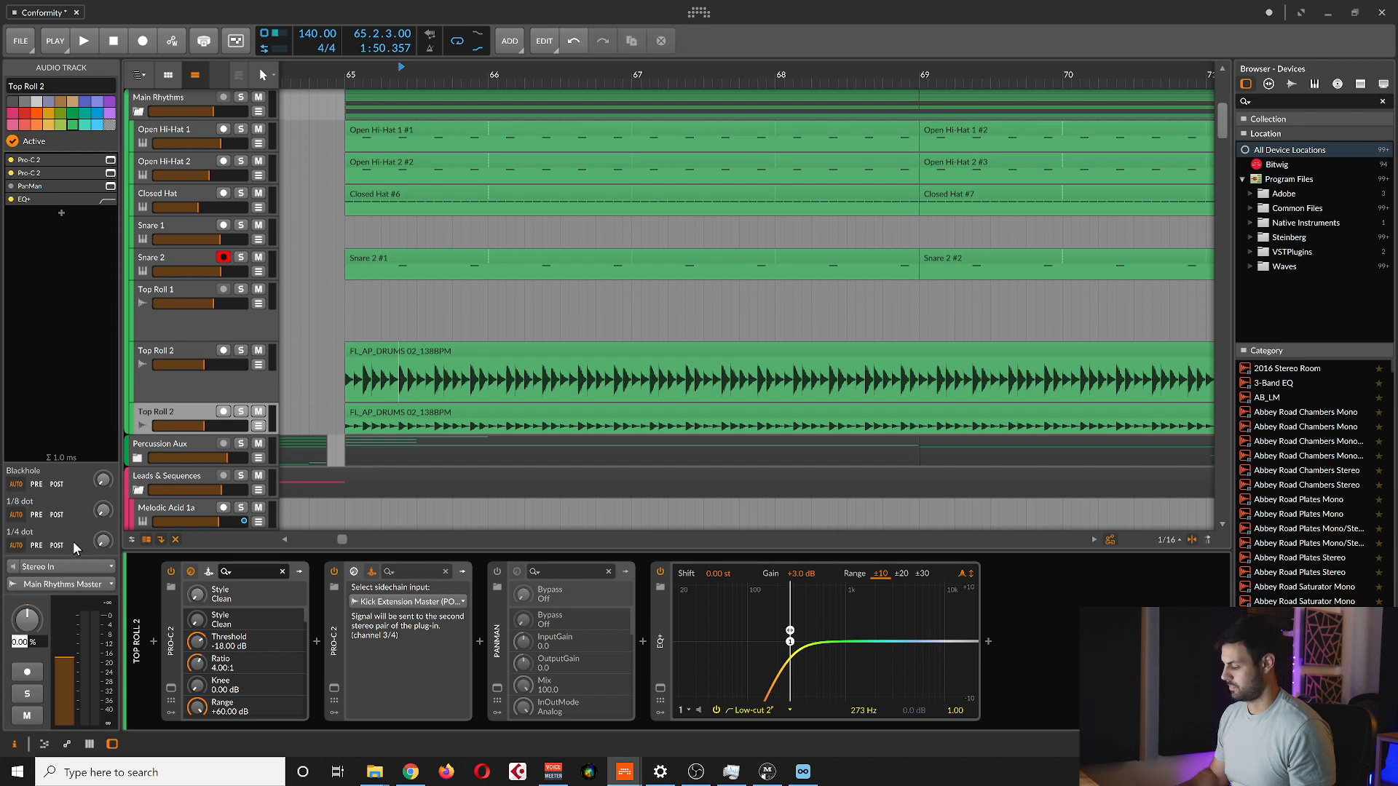
{"action": "type", "text": "20"}
{"action": "key", "text": "Return"}
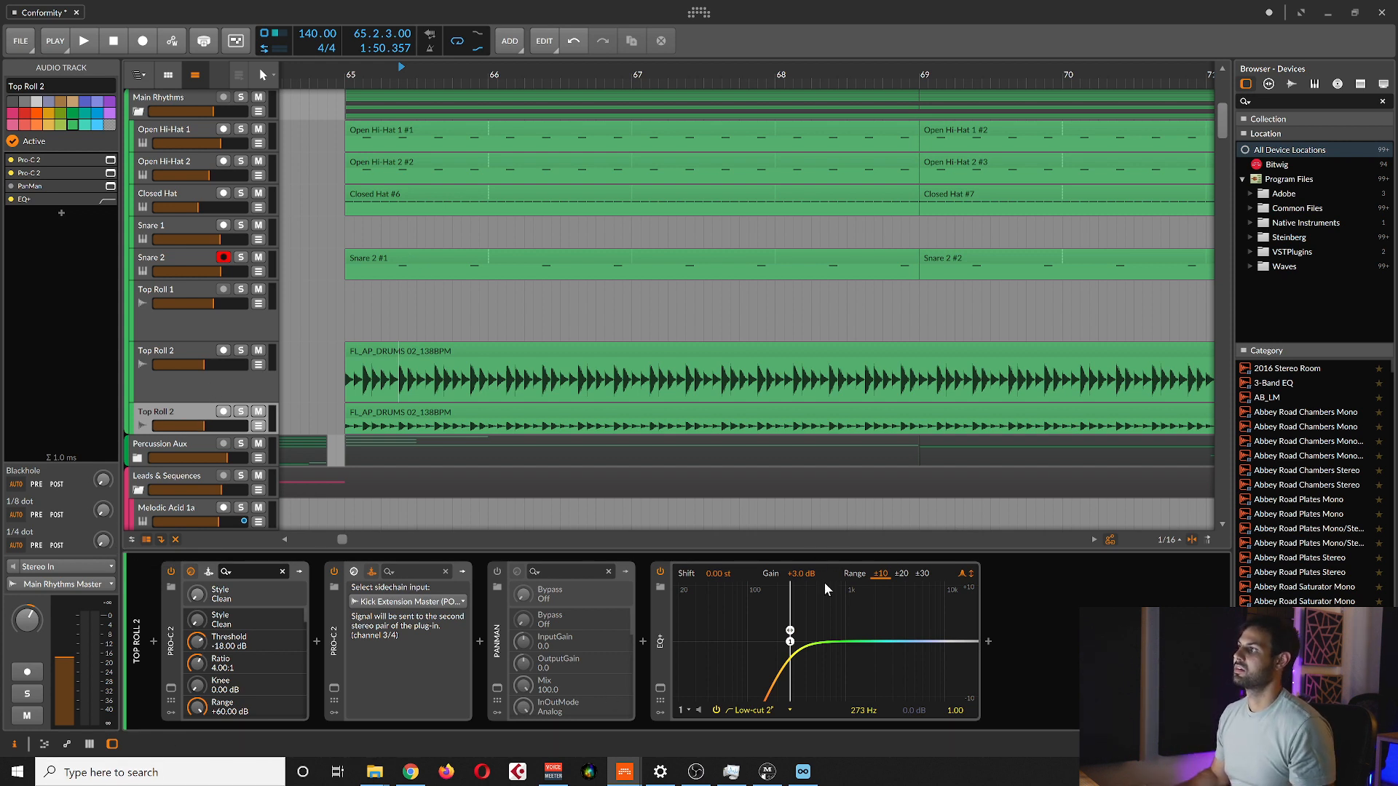
Lower the EQ+ output gain to +1.0 dB on both the original and the duplicated Top Roll 2.
{"action": "left_click", "coordinate": [237, 380]}
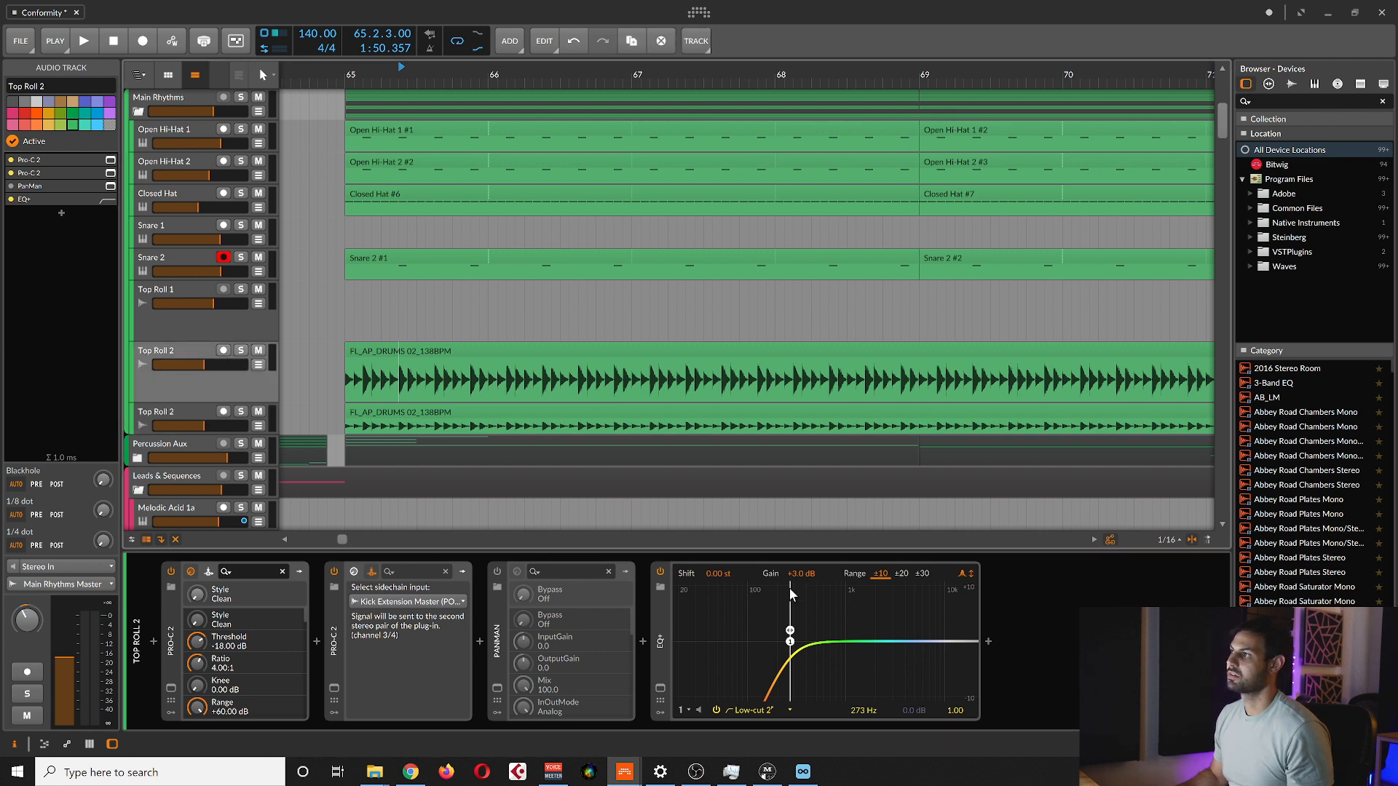
{"action": "left_click_drag", "start_coordinate": [797, 575], "coordinate": [797, 583]}
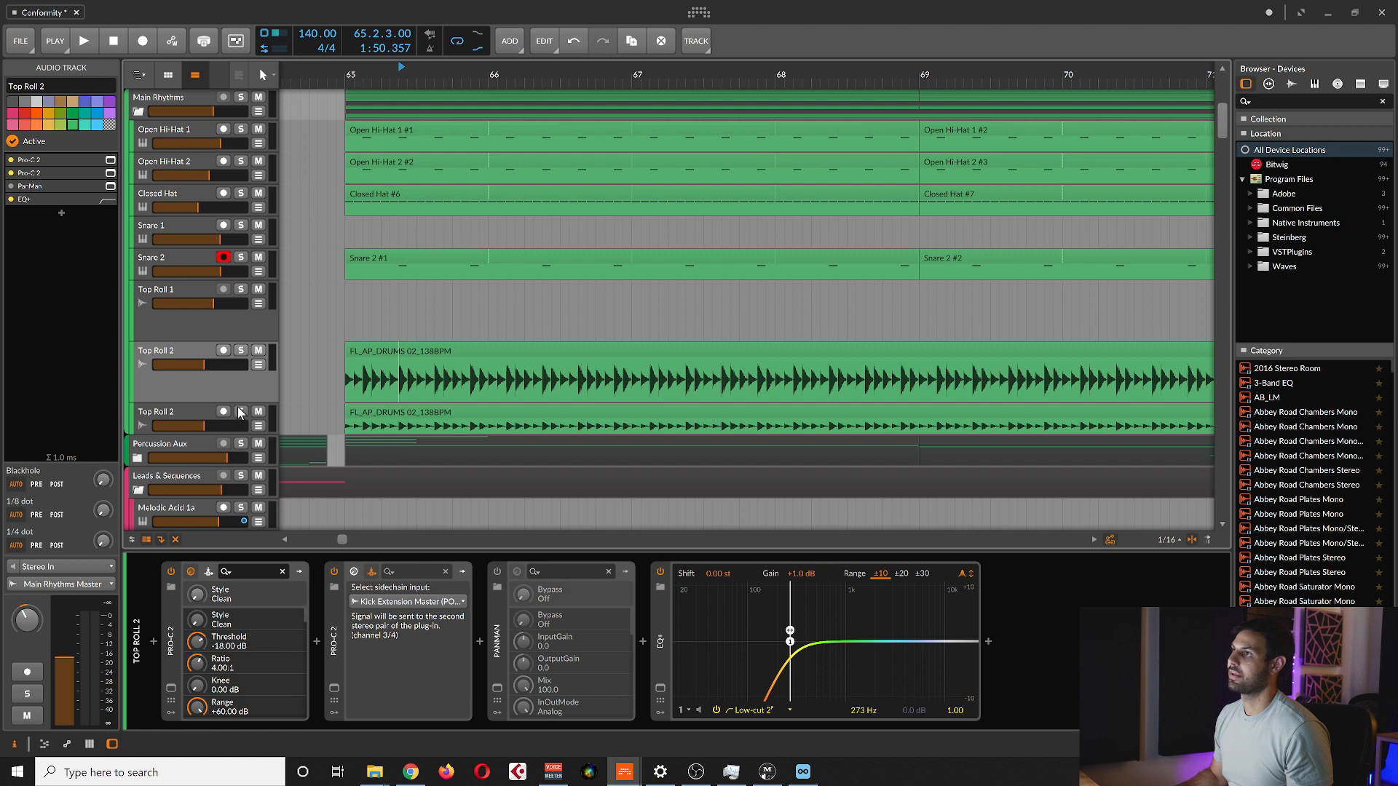
{"action": "left_click", "coordinate": [194, 413]}
{"action": "left_click_drag", "start_coordinate": [797, 575], "coordinate": [796, 580]}
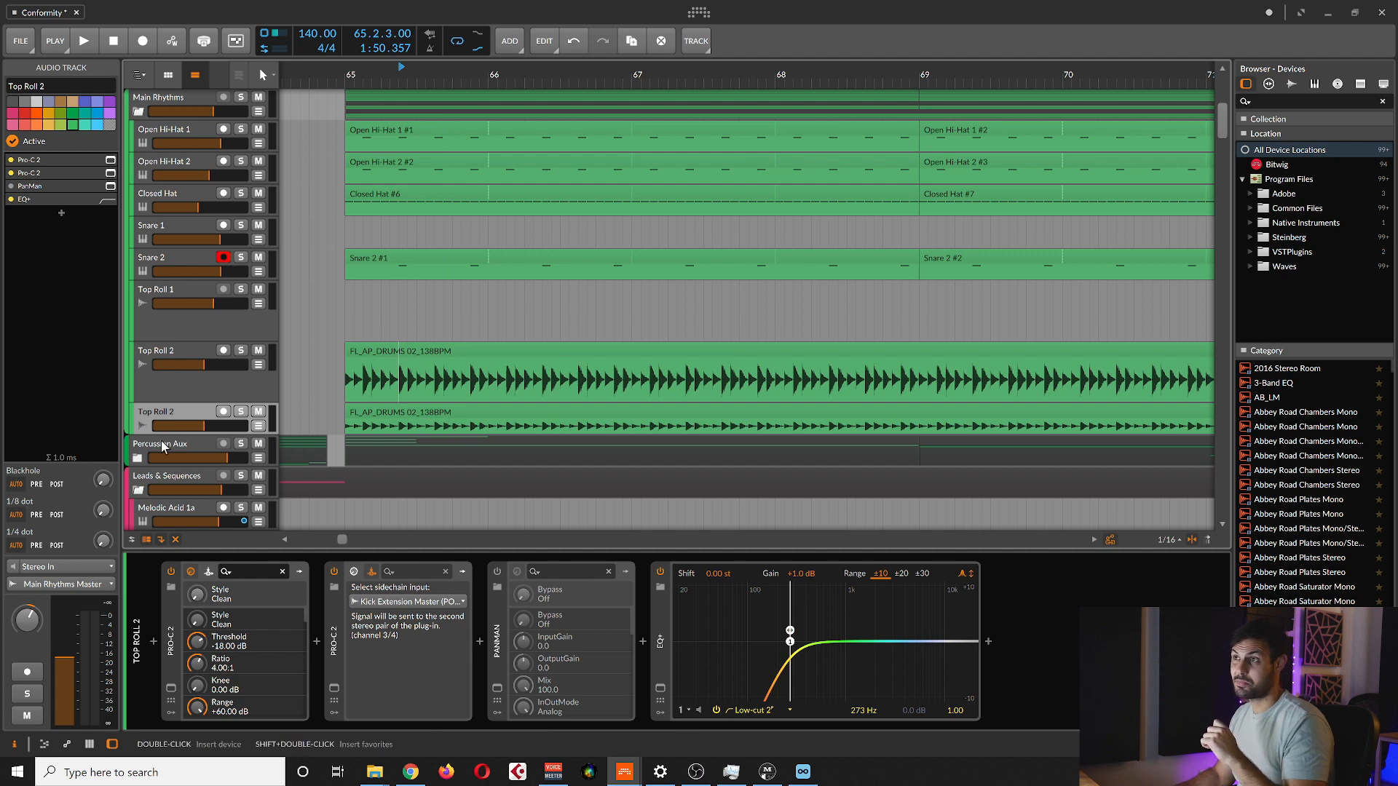
Enlarge the duplicated Top Roll 2 track to match the original's height, and select the original track.
{"action": "left_click_drag", "start_coordinate": [181, 433], "coordinate": [181, 463]}
{"action": "left_click", "coordinate": [500, 636]}
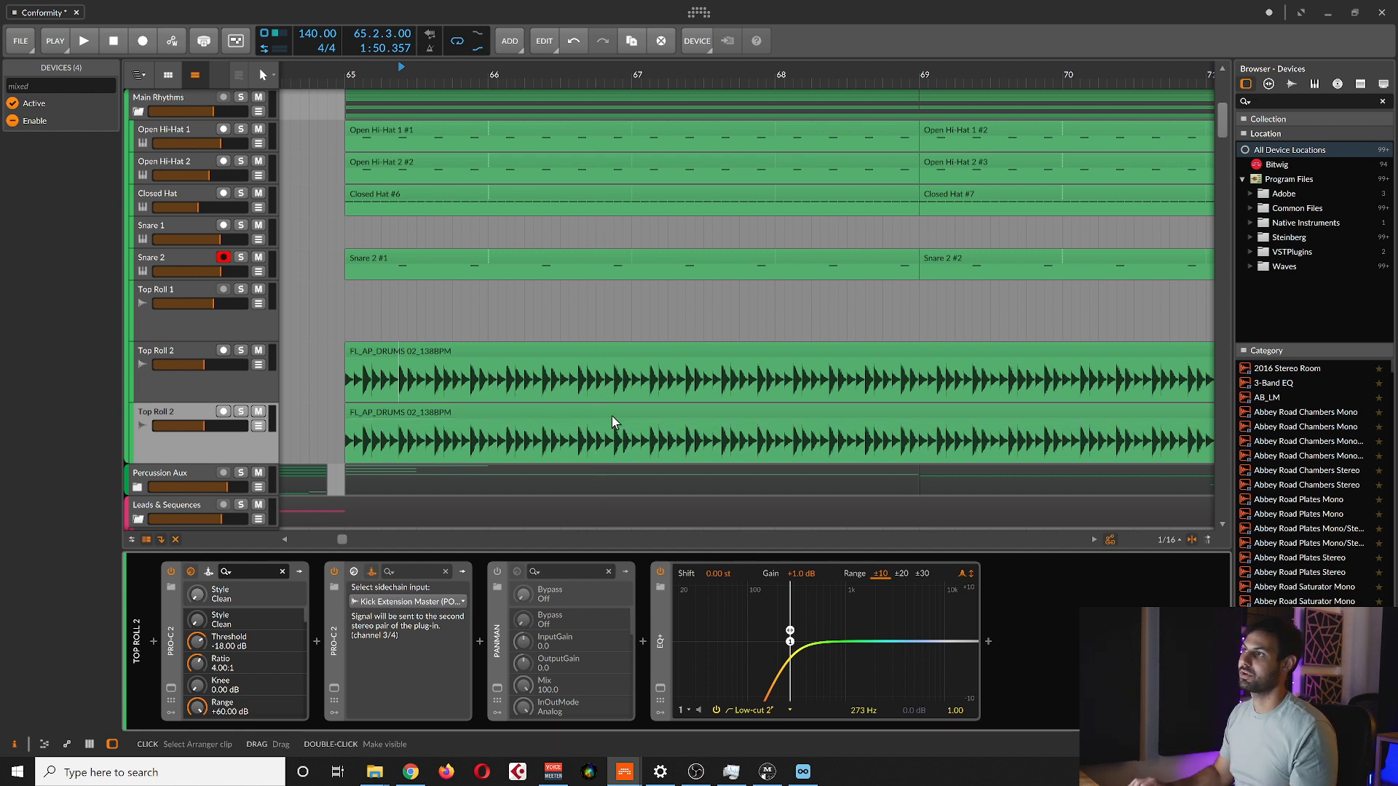
{"action": "left_click", "coordinate": [247, 392]}
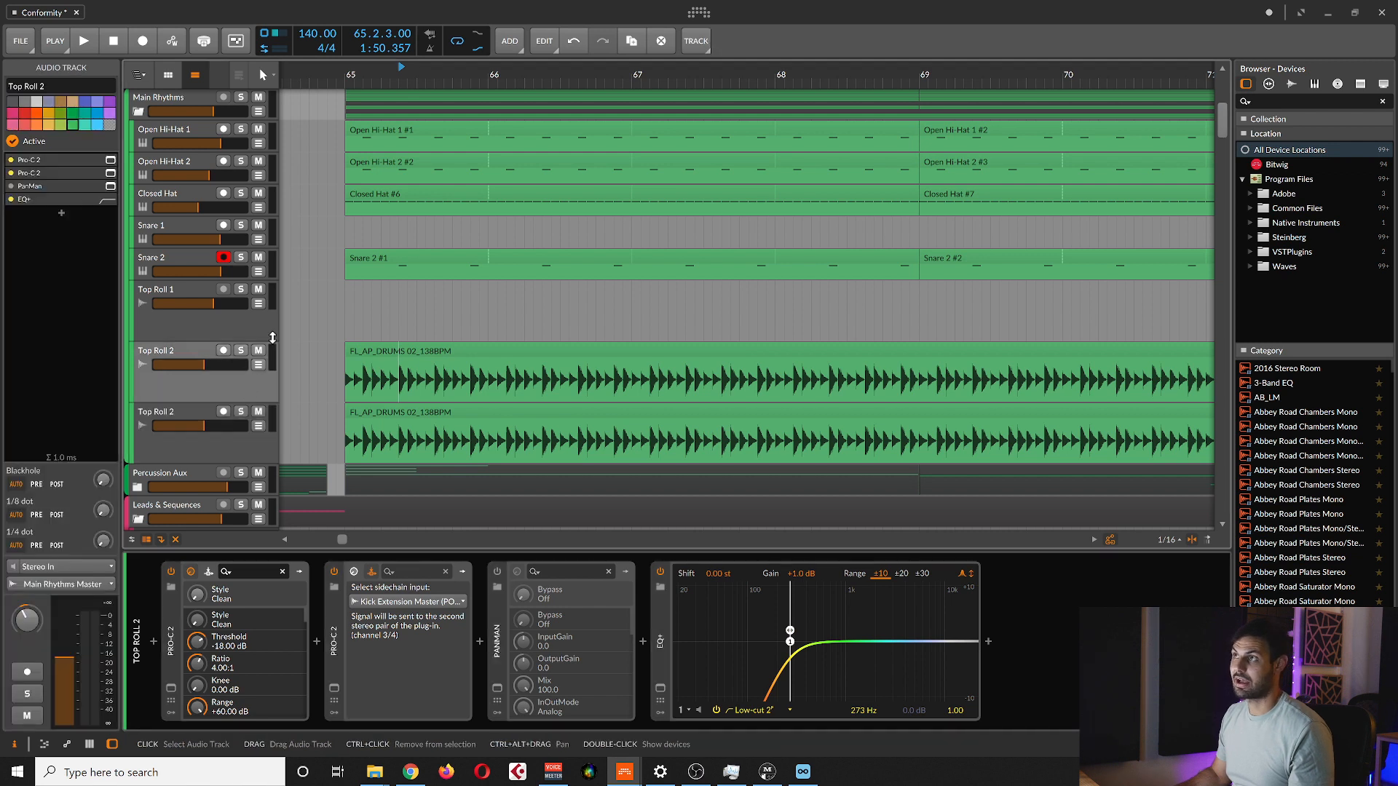
Play bars 65 to 67 with both Top Roll 2 tracks soloed, and compare with only the duplicate soloed.
{"action": "left_click", "coordinate": [346, 81]}
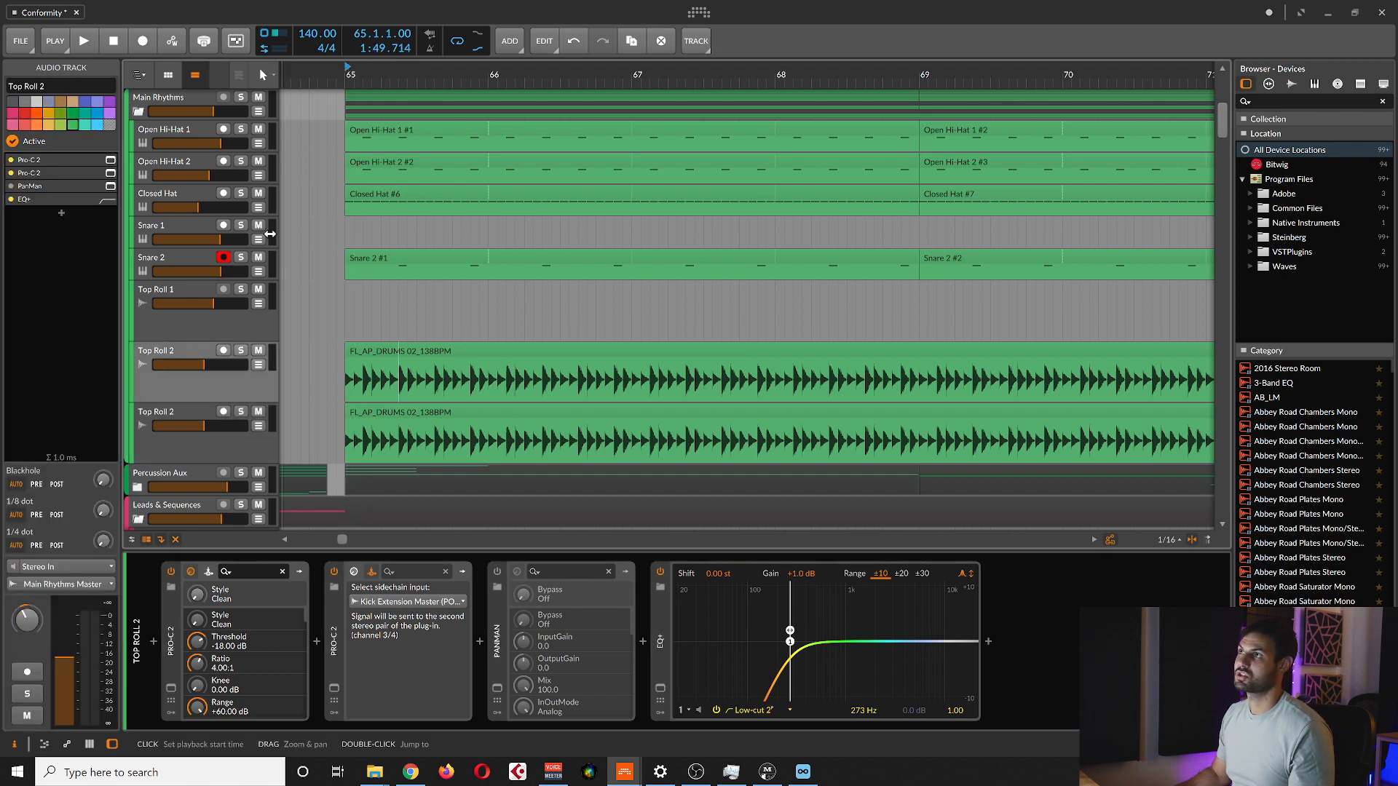
{"action": "left_click", "coordinate": [242, 432], "text": "shift"}
{"action": "left_click", "coordinate": [240, 351]}
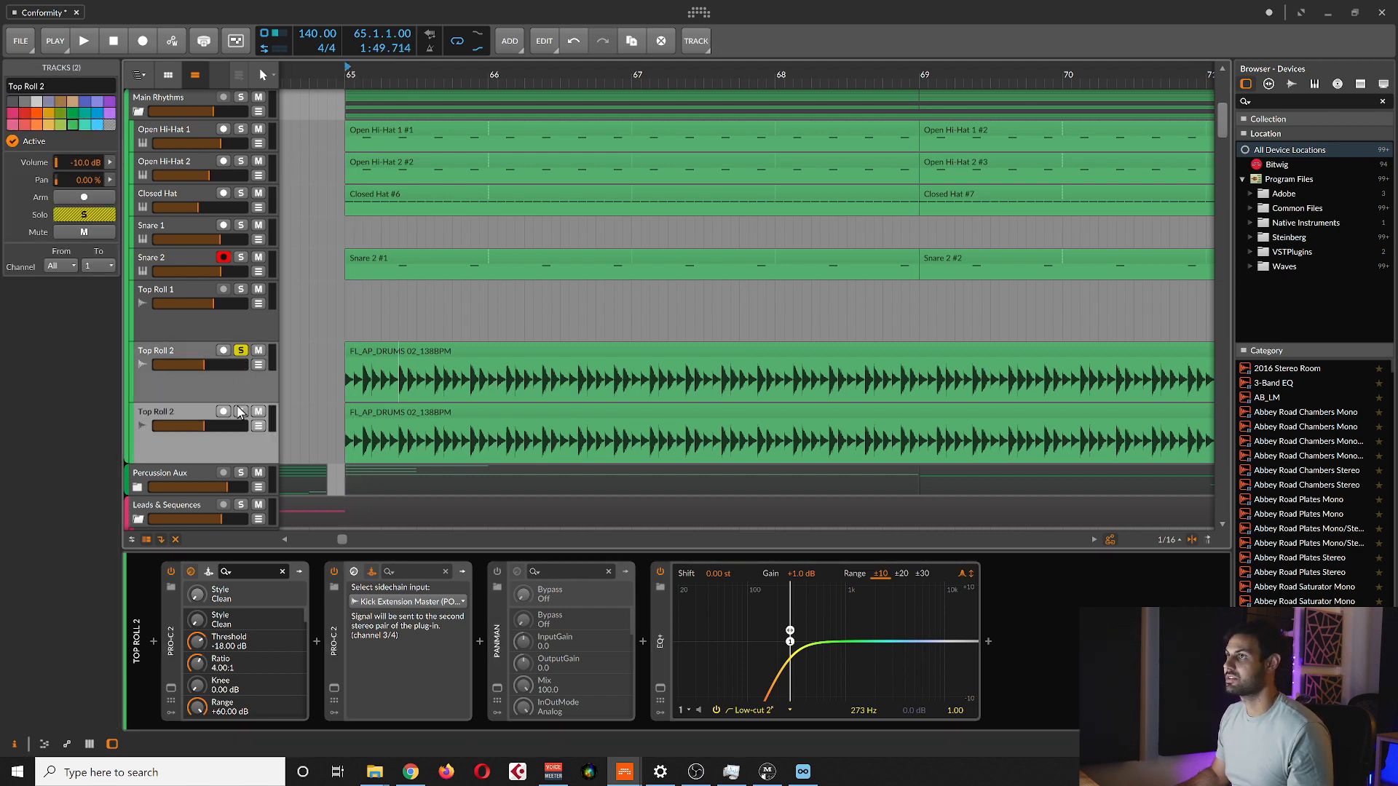
{"action": "left_click", "coordinate": [241, 412]}
{"action": "key", "text": "space"}
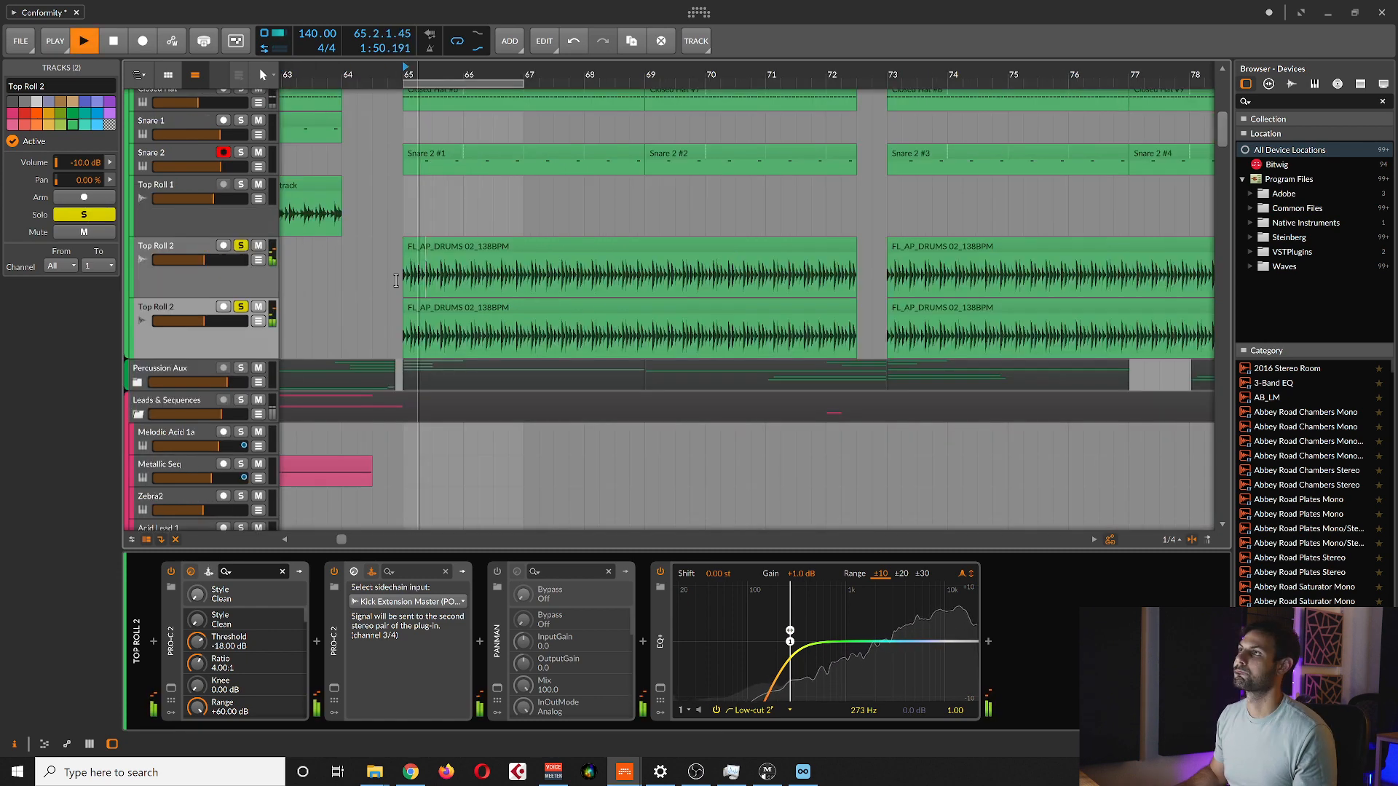
{"action": "scroll", "coordinate": [361, 277], "scroll_direction": "up", "scroll_amount": 2}
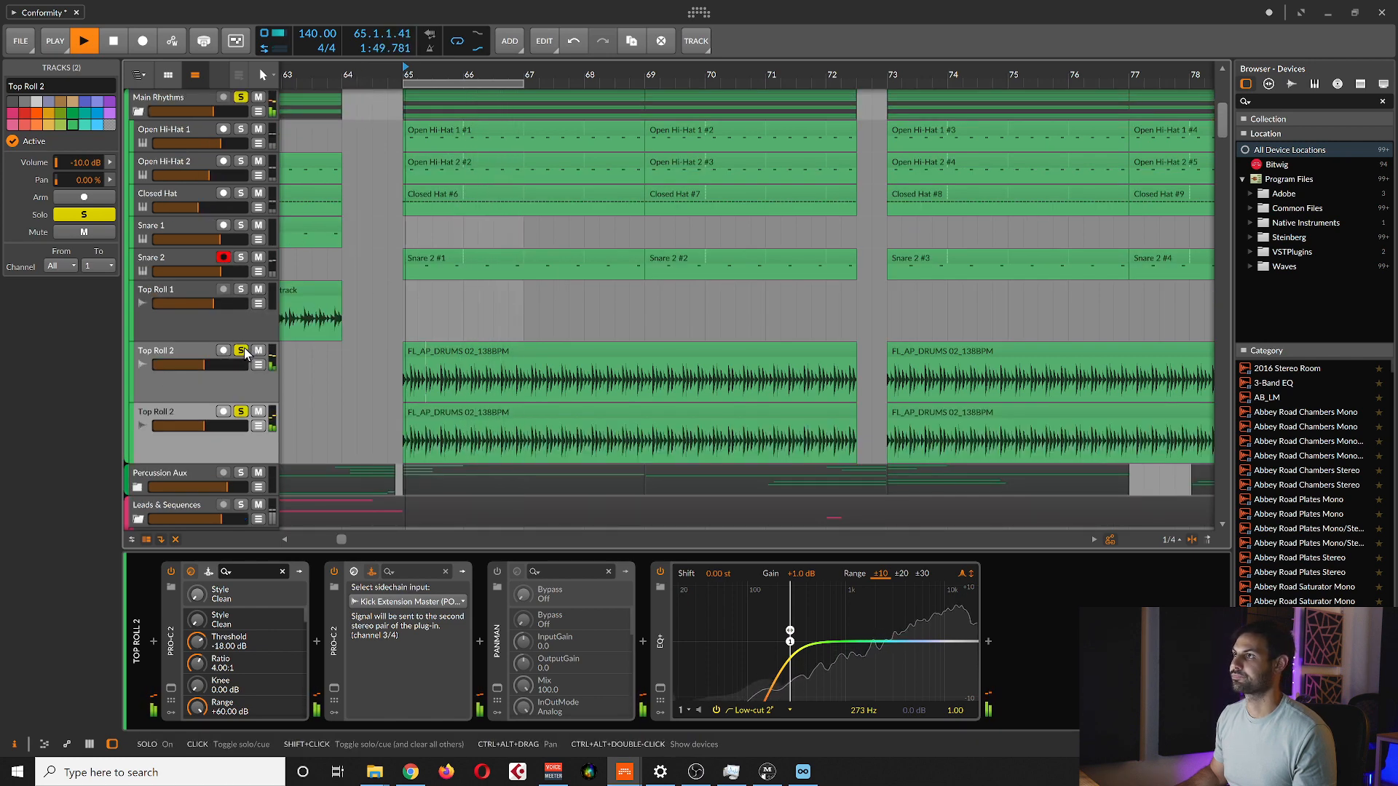
{"action": "left_click", "coordinate": [242, 351]}
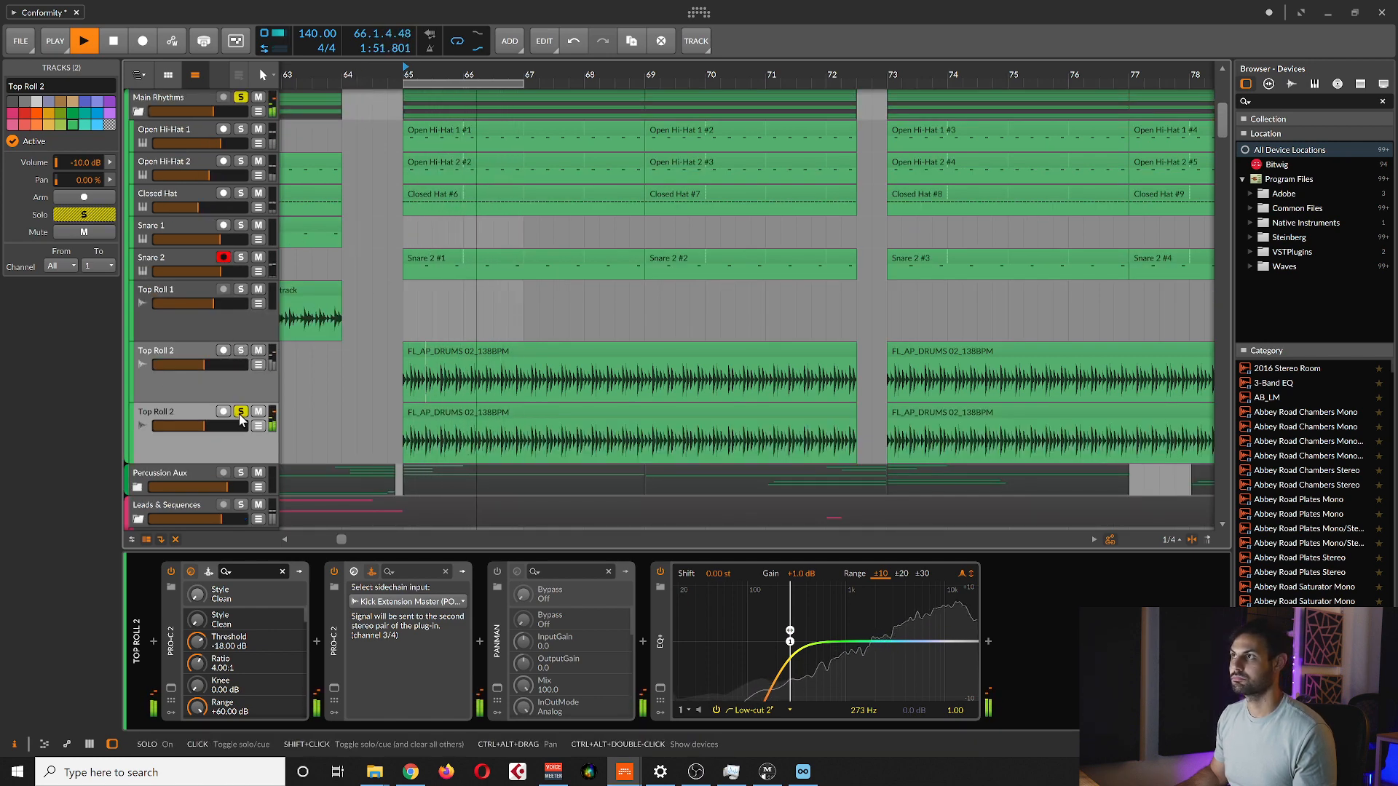
Turn off solo on the duplicated Top Roll 2 track and on the Main Rhythms group.
{"action": "left_click", "coordinate": [240, 413]}
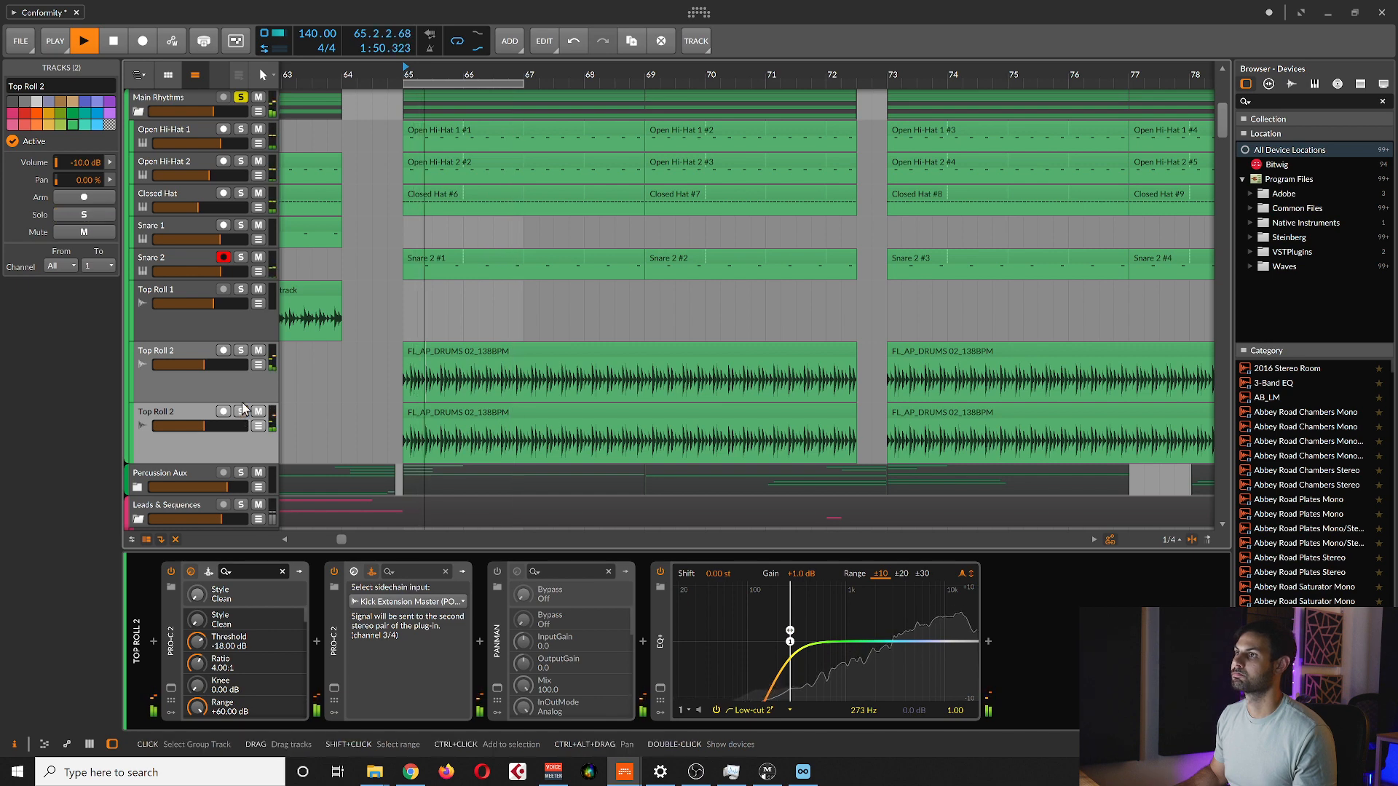
{"action": "scroll", "coordinate": [349, 345], "scroll_direction": "up", "scroll_amount": 2}
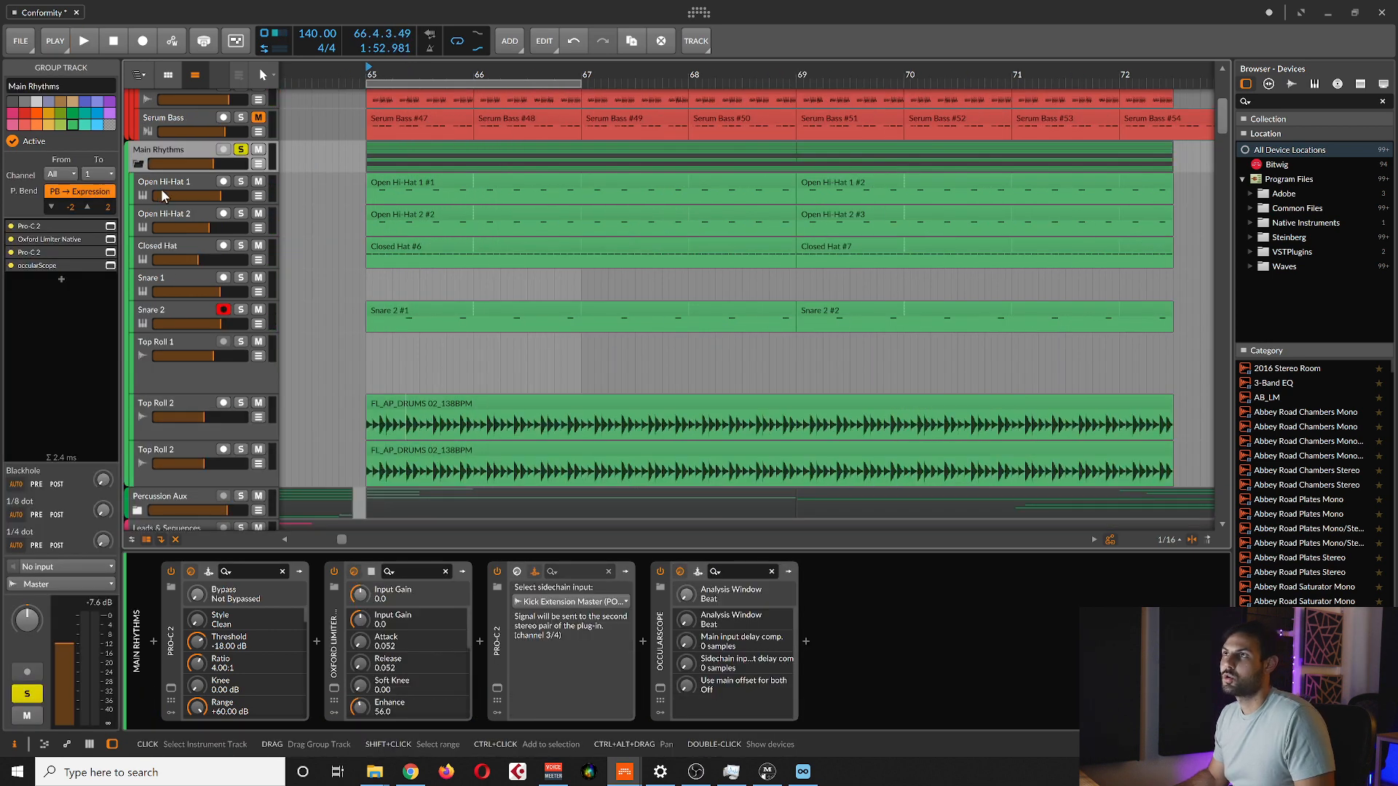
{"action": "left_click", "coordinate": [240, 150]}
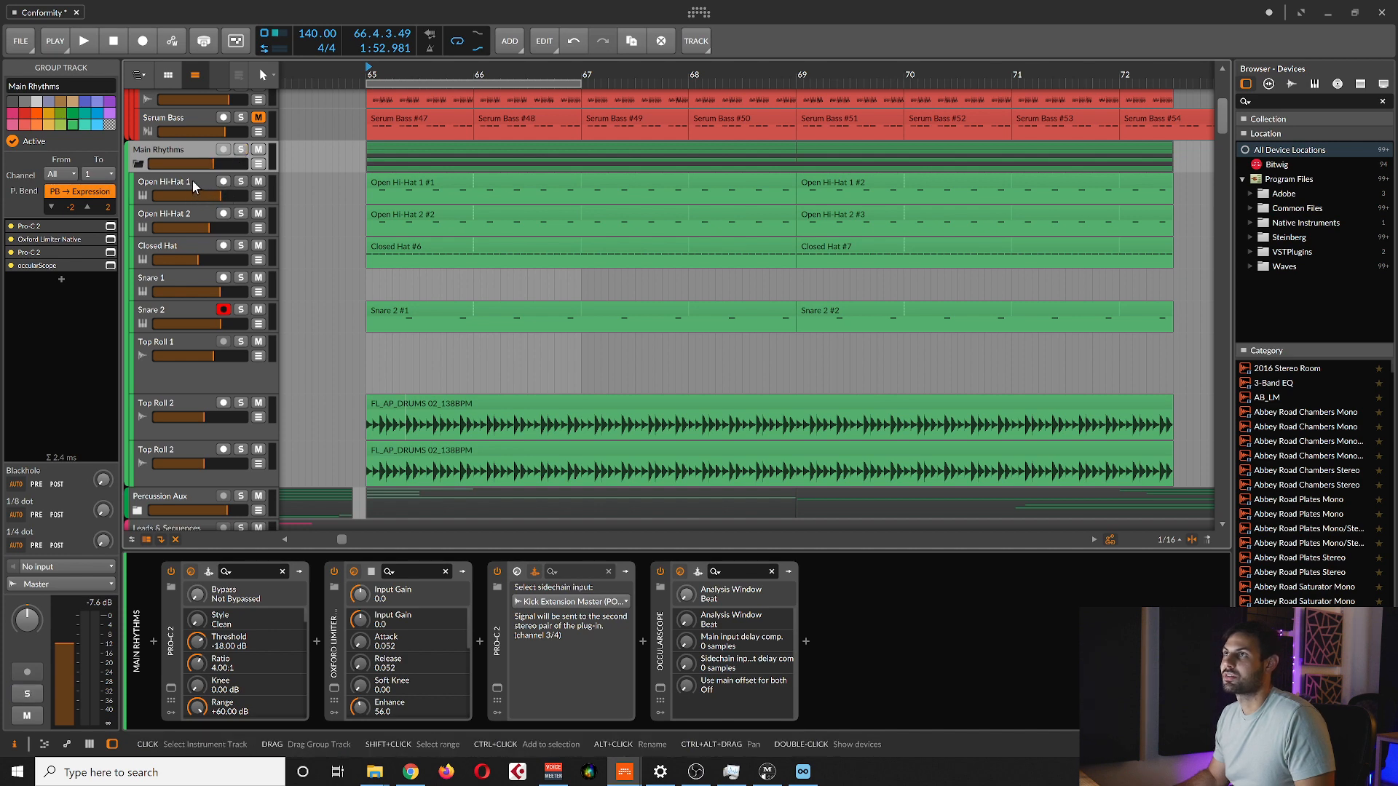
Starting from Open Hi-Hat 1, examine the device chains on the Blackhole, 1/8 dot and 1/4 dot effect tracks.
{"action": "left_click", "coordinate": [192, 180]}
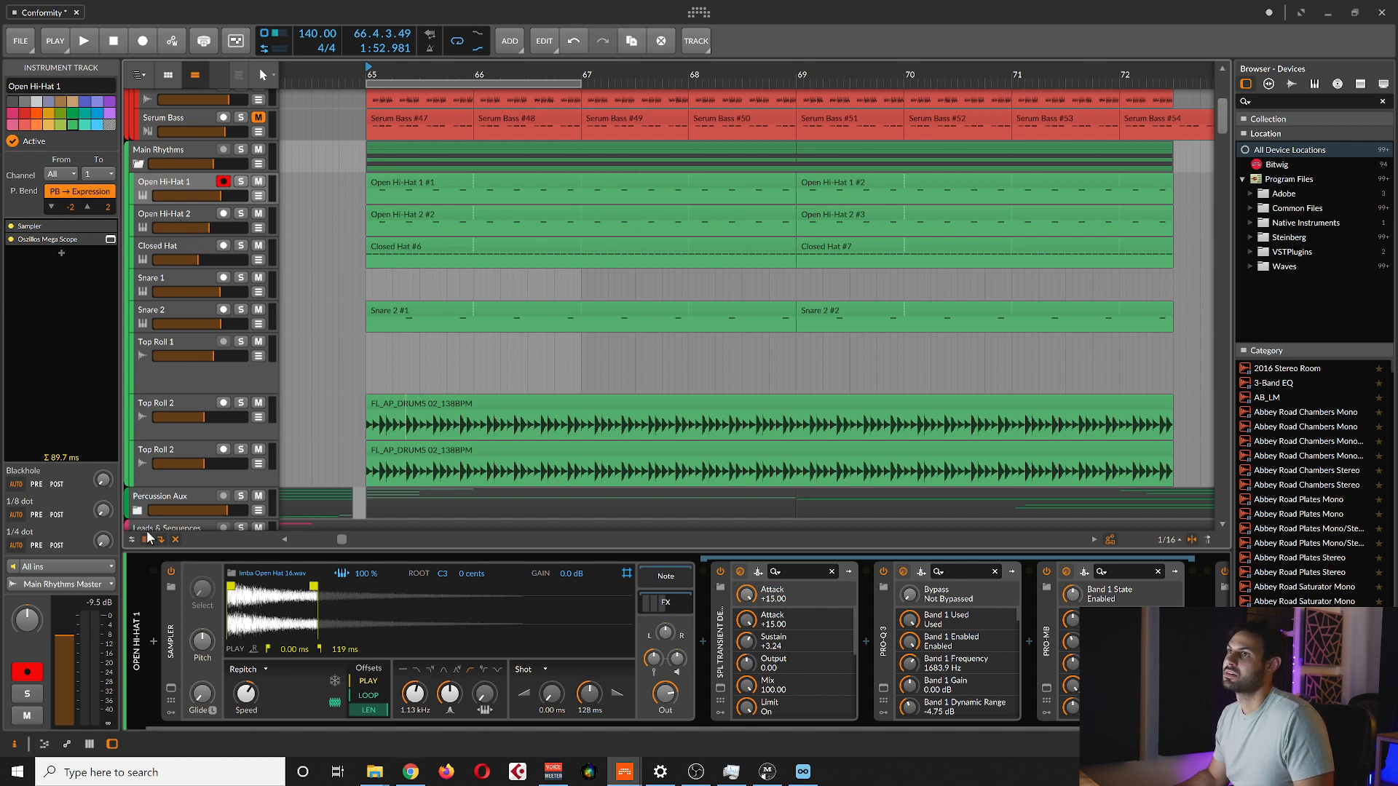
{"action": "left_click_drag", "start_coordinate": [1223, 125], "coordinate": [1187, 515]}
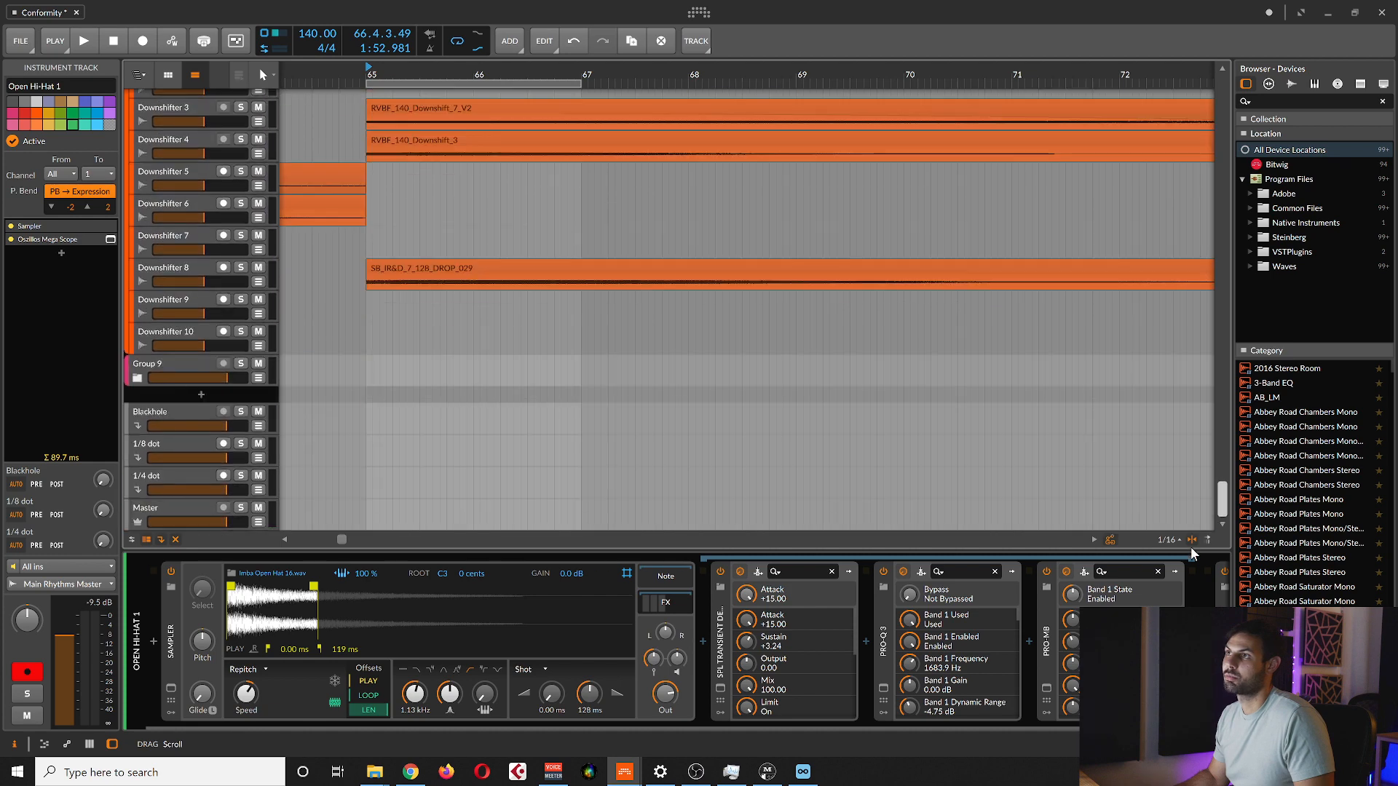
{"action": "left_click", "coordinate": [180, 413]}
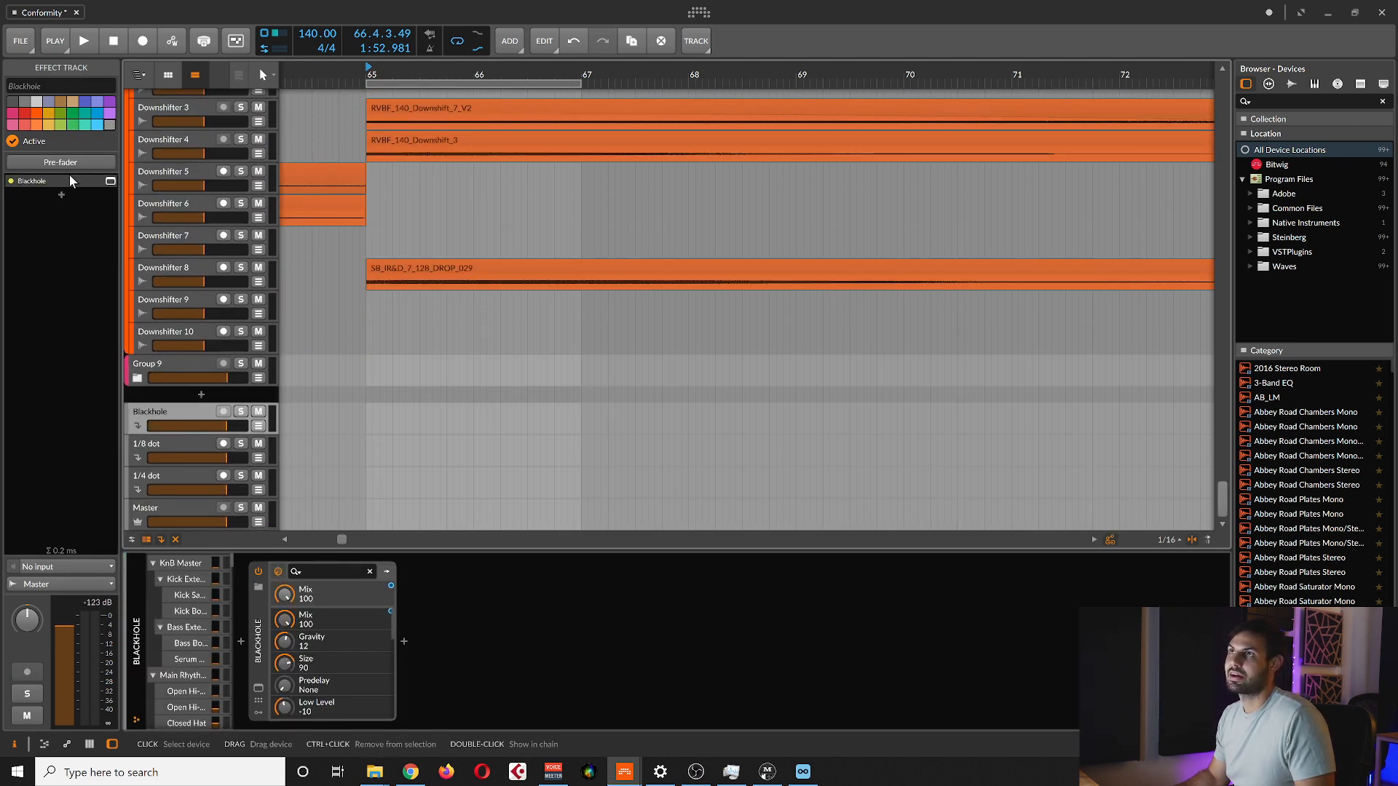
{"action": "left_click", "coordinate": [172, 444]}
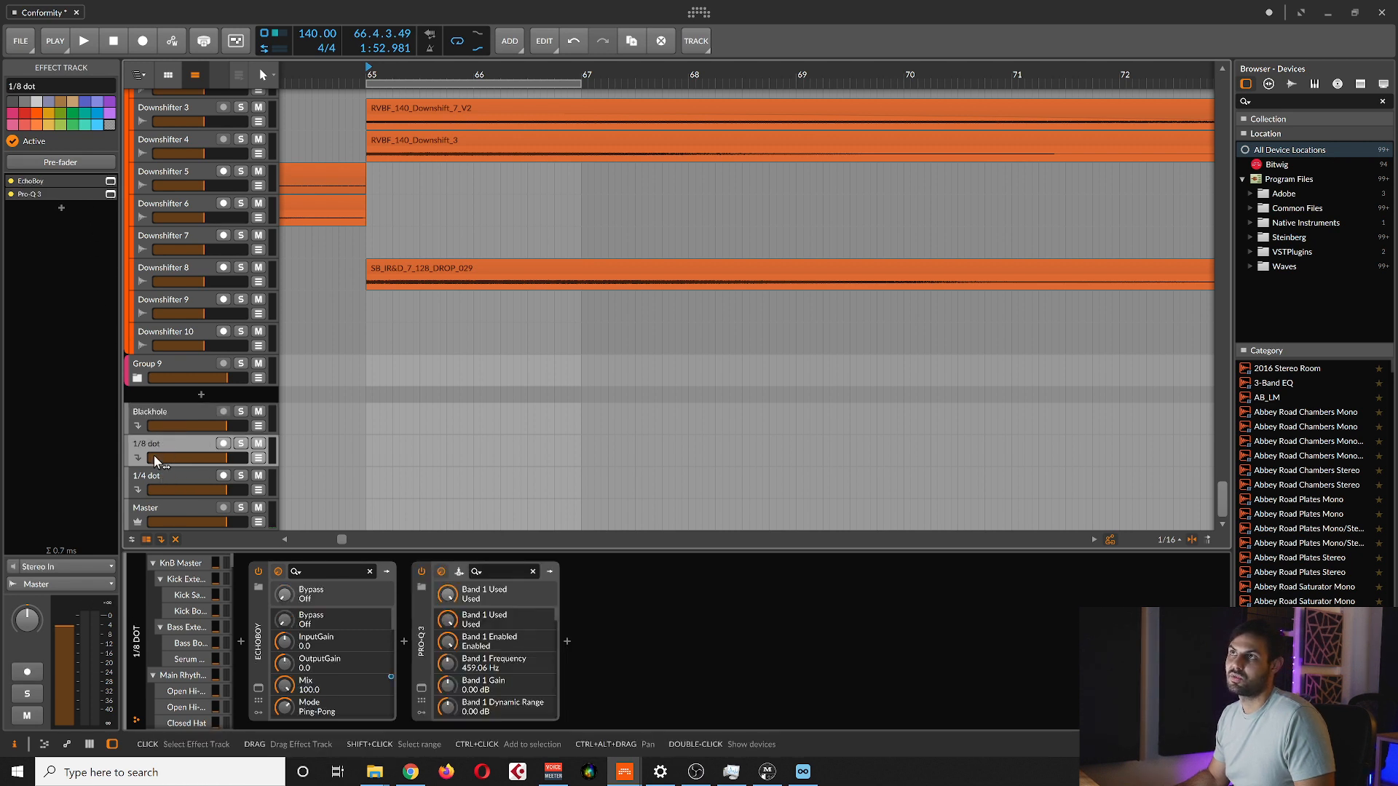
{"action": "left_click", "coordinate": [180, 474]}
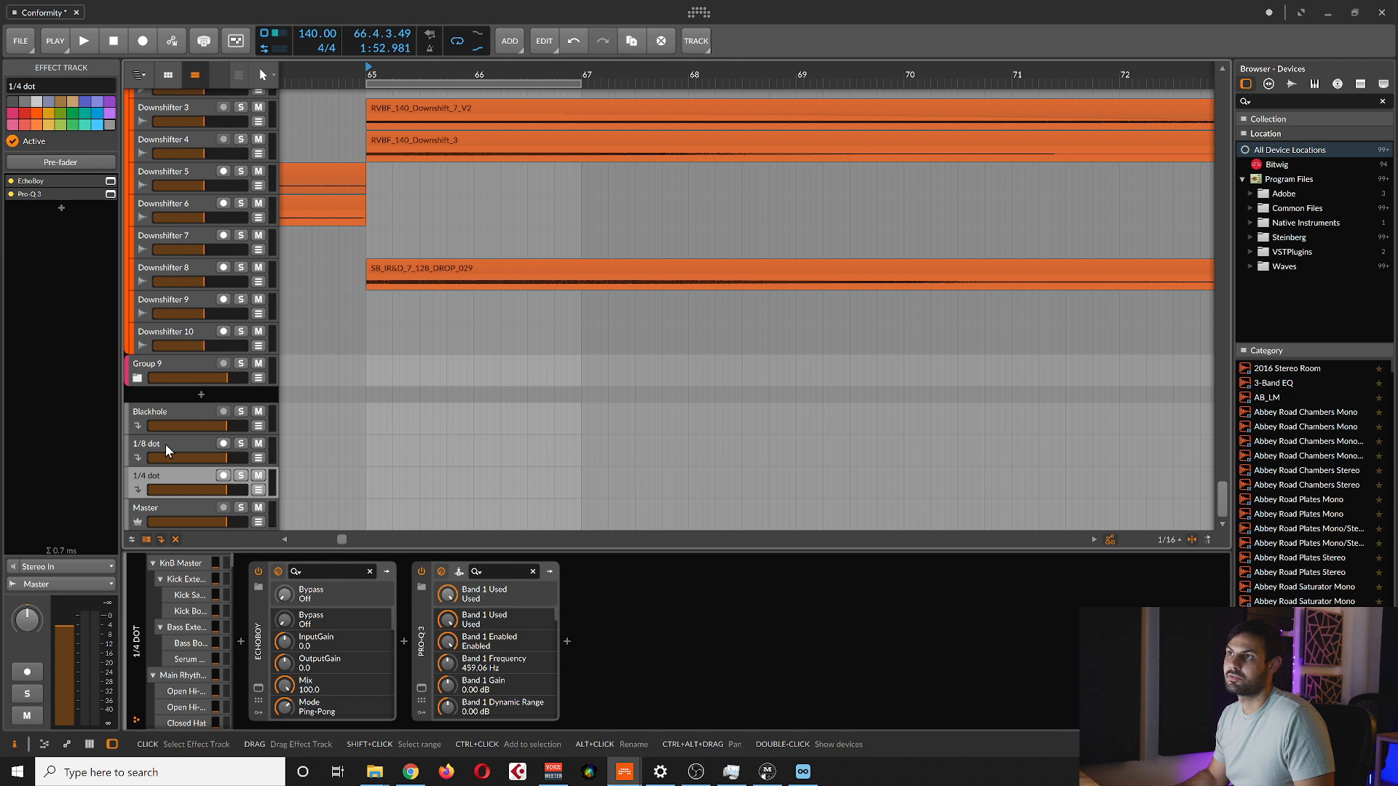
{"action": "left_click", "coordinate": [164, 444]}
{"action": "left_click_drag", "start_coordinate": [1221, 498], "coordinate": [1248, 120]}
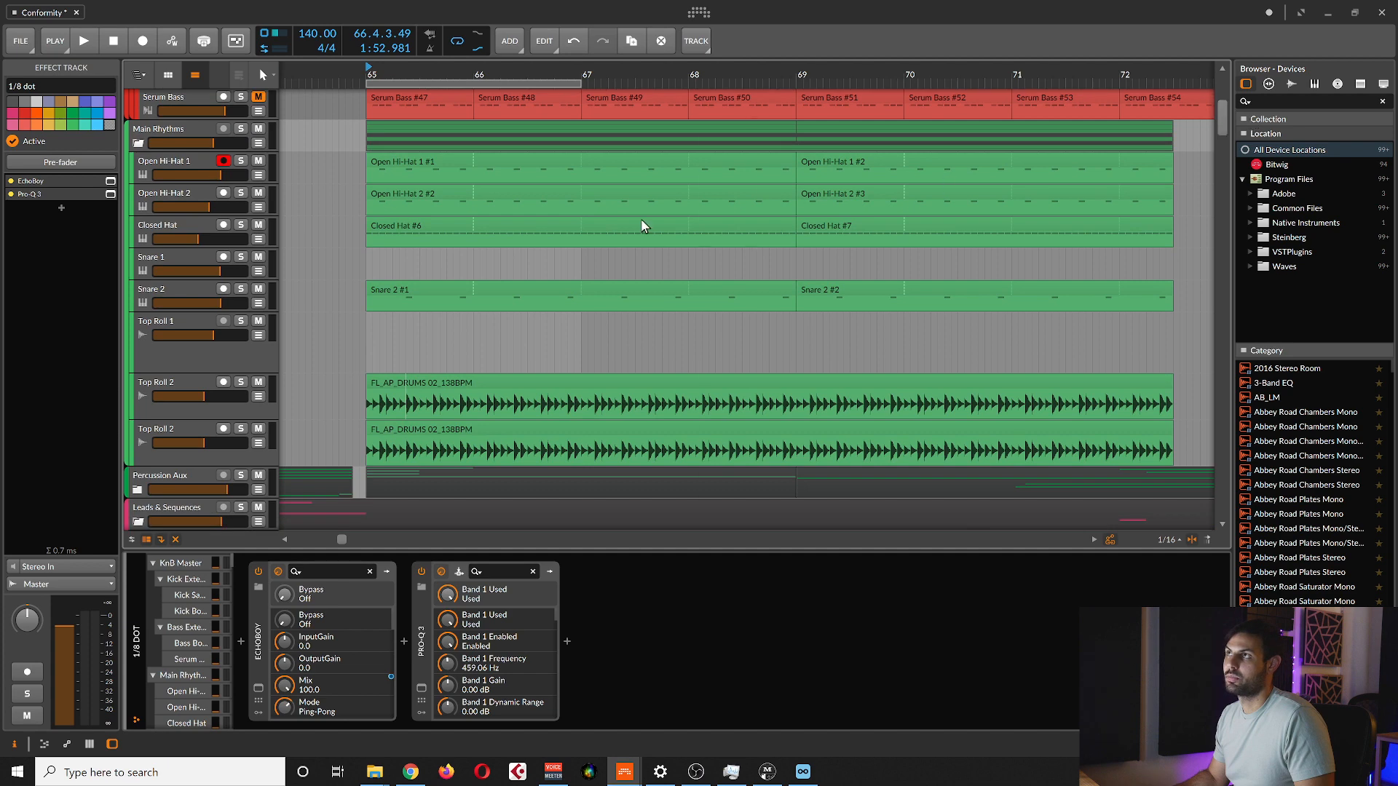
Review the send levels and devices on each hi-hat, snare and Top Roll track, ending with the Main Rhythms group.
{"action": "left_click", "coordinate": [189, 163]}
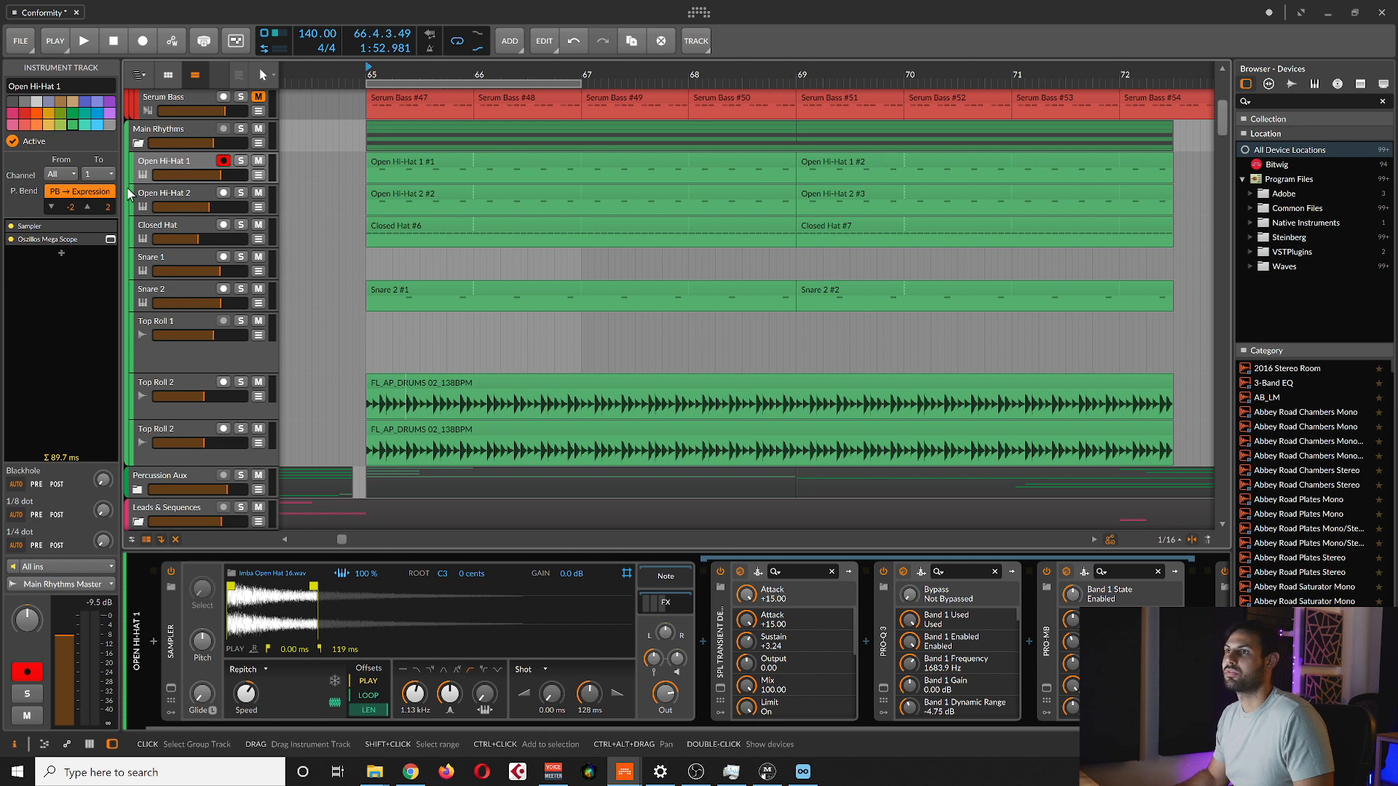
{"action": "left_click", "coordinate": [158, 194]}
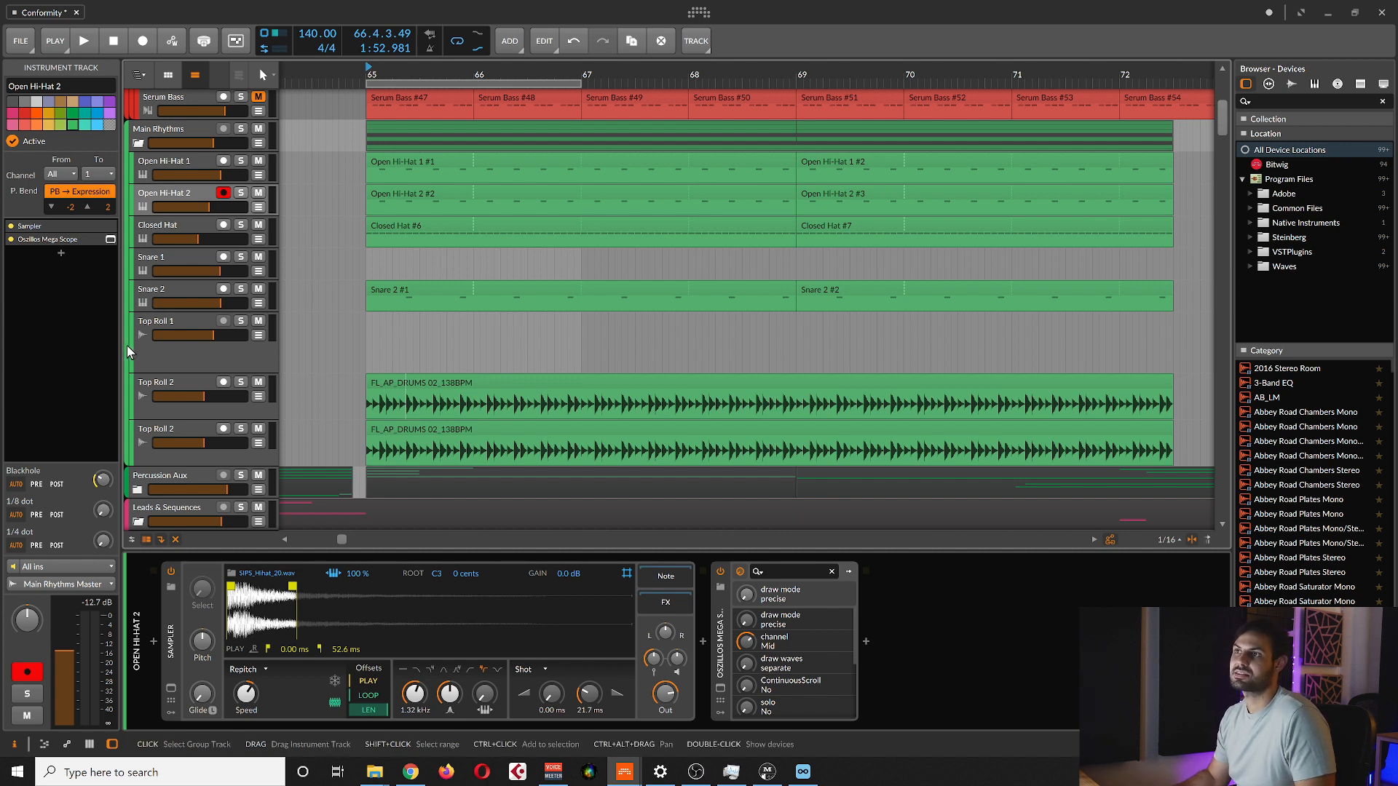
{"action": "left_click", "coordinate": [181, 222]}
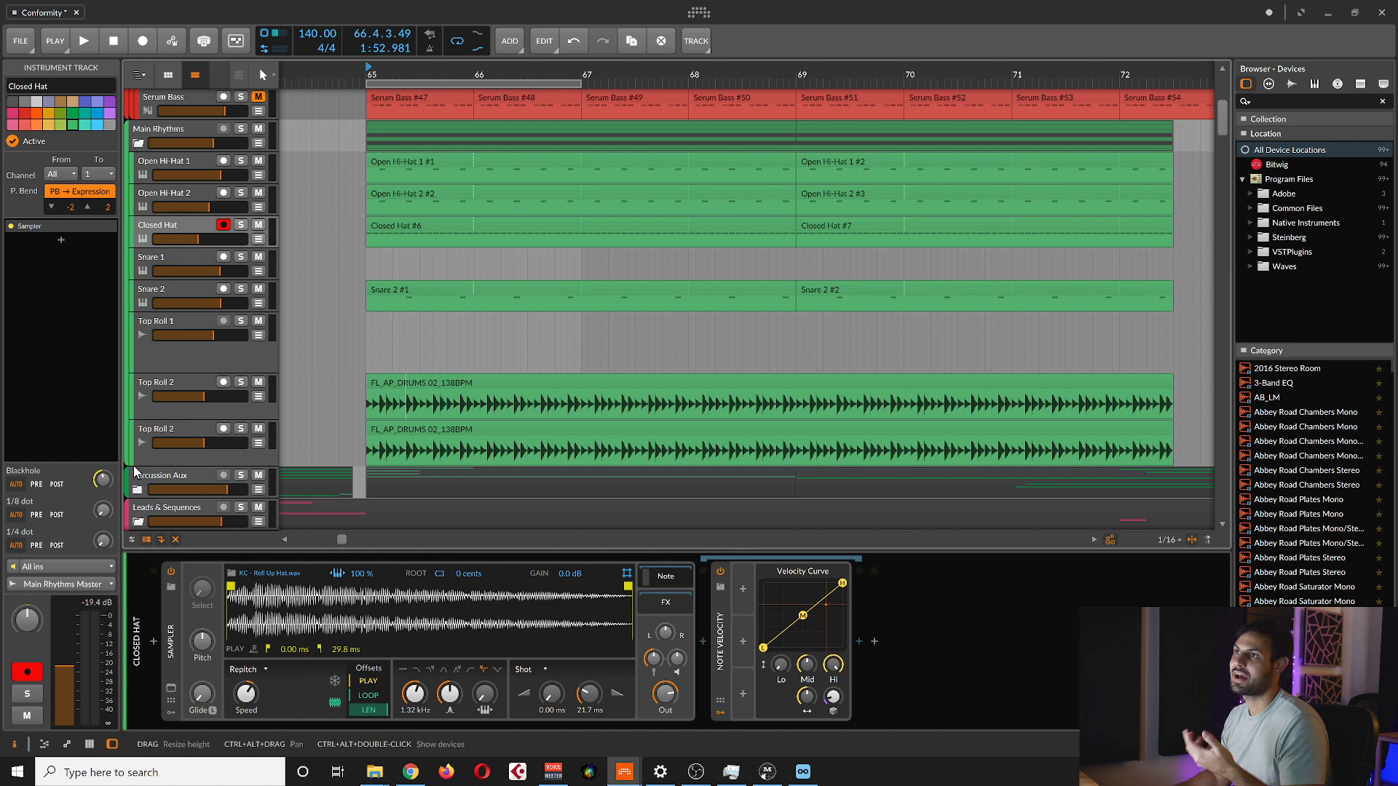
{"action": "left_click", "coordinate": [174, 259]}
{"action": "left_click", "coordinate": [172, 297]}
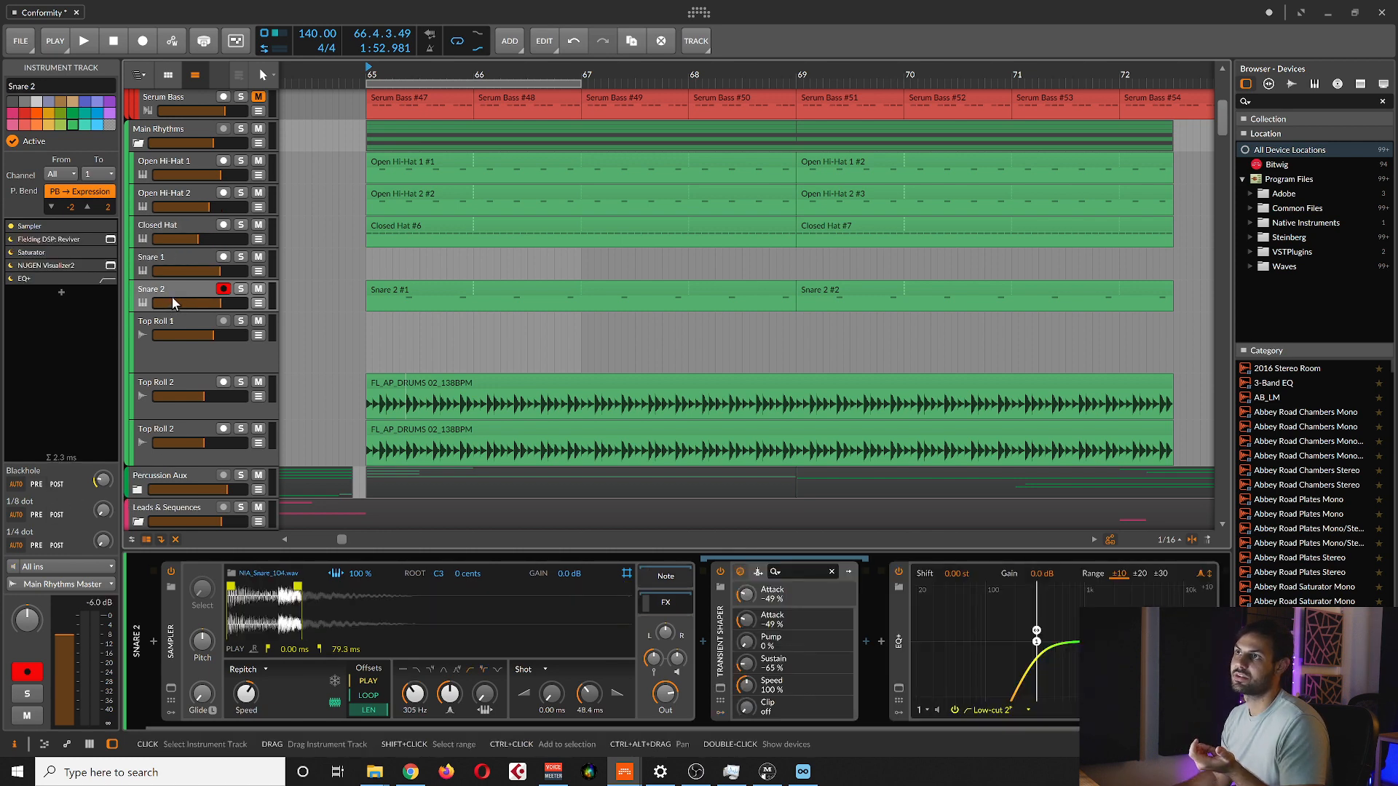
{"action": "left_click", "coordinate": [191, 358]}
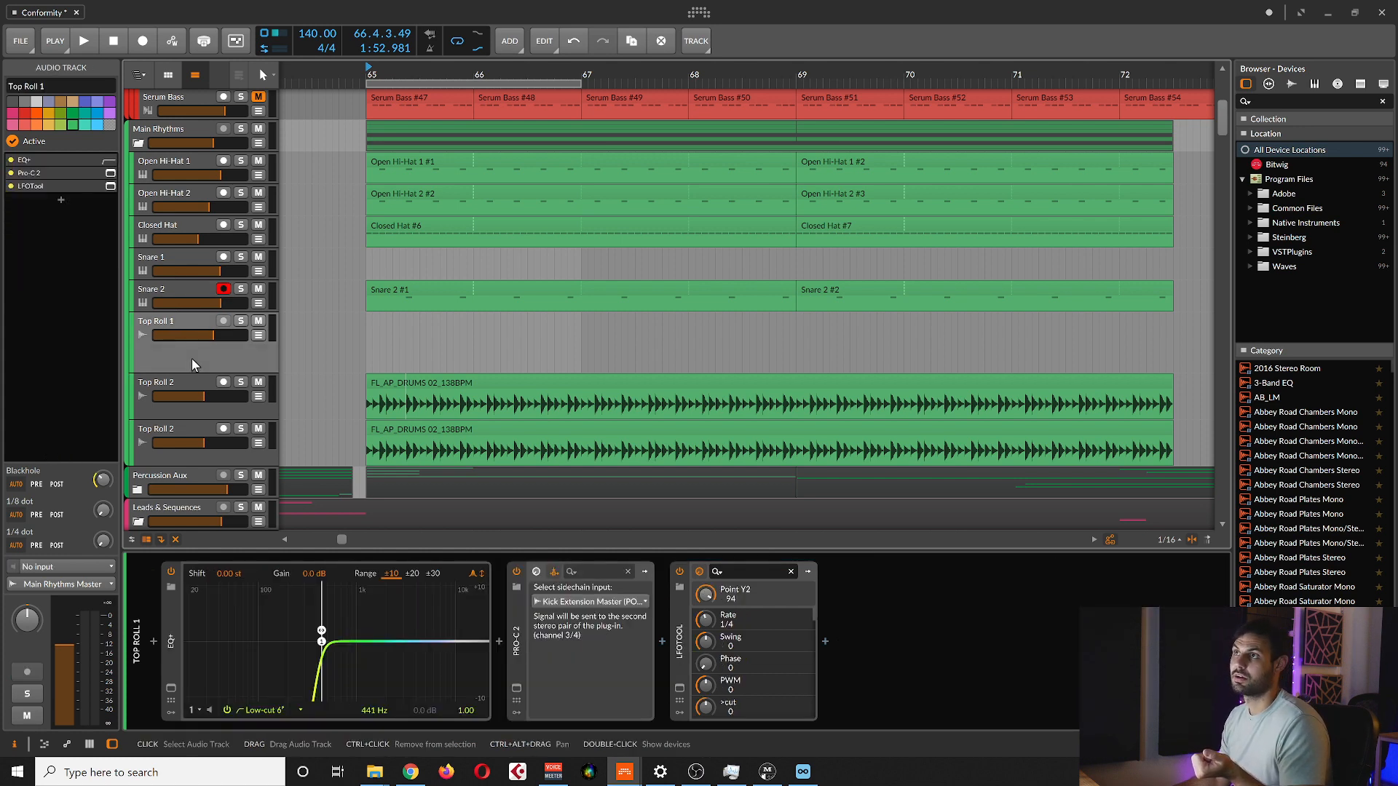
{"action": "left_click", "coordinate": [189, 383]}
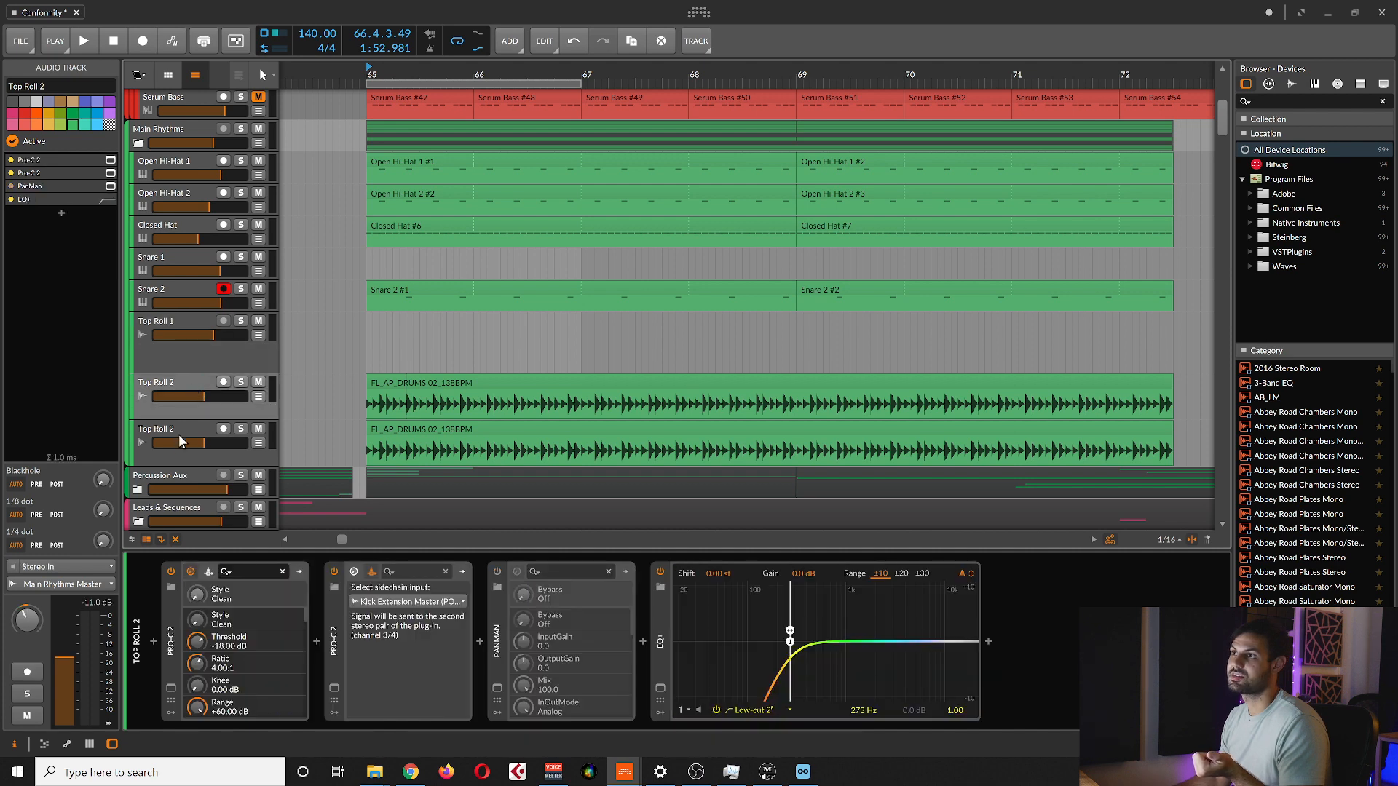
{"action": "left_click", "coordinate": [186, 423]}
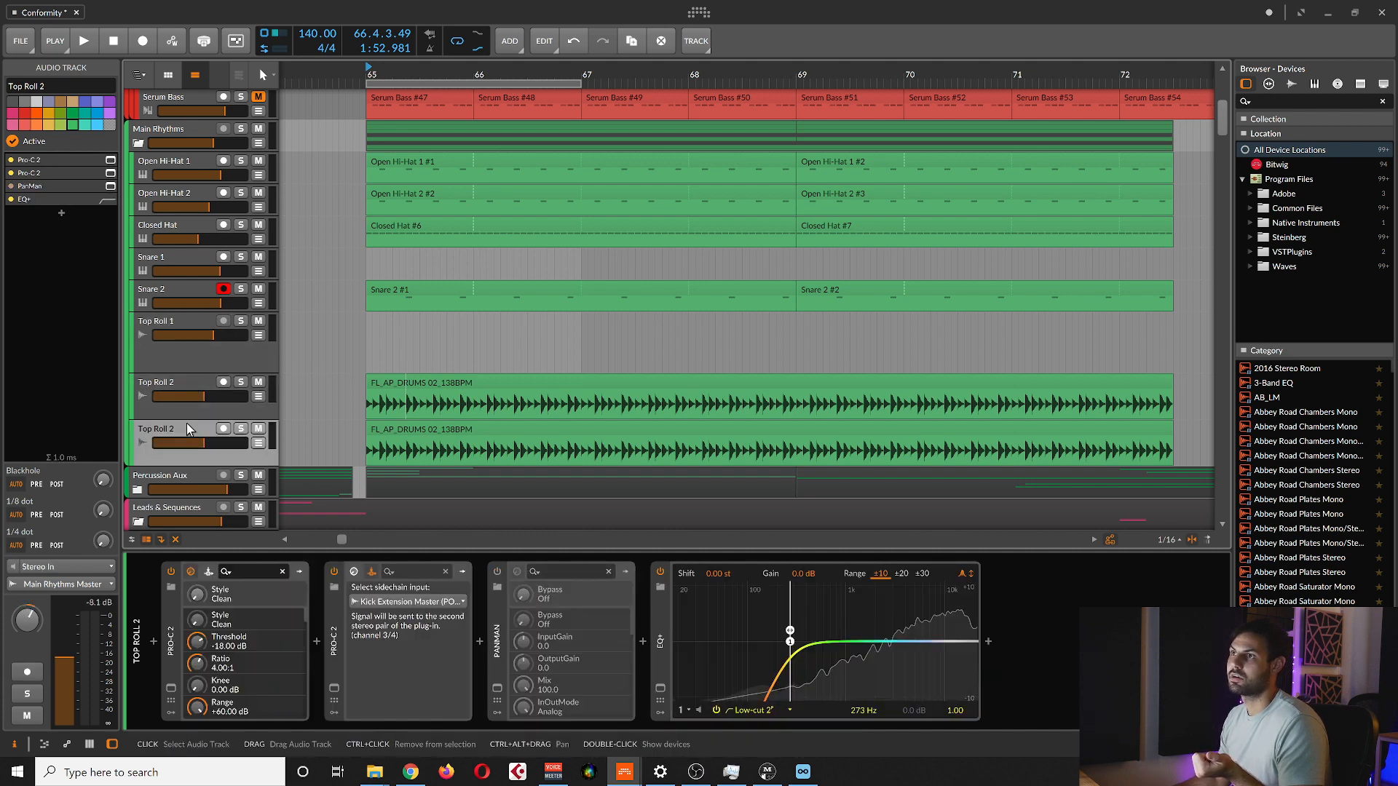
{"action": "left_click", "coordinate": [190, 325]}
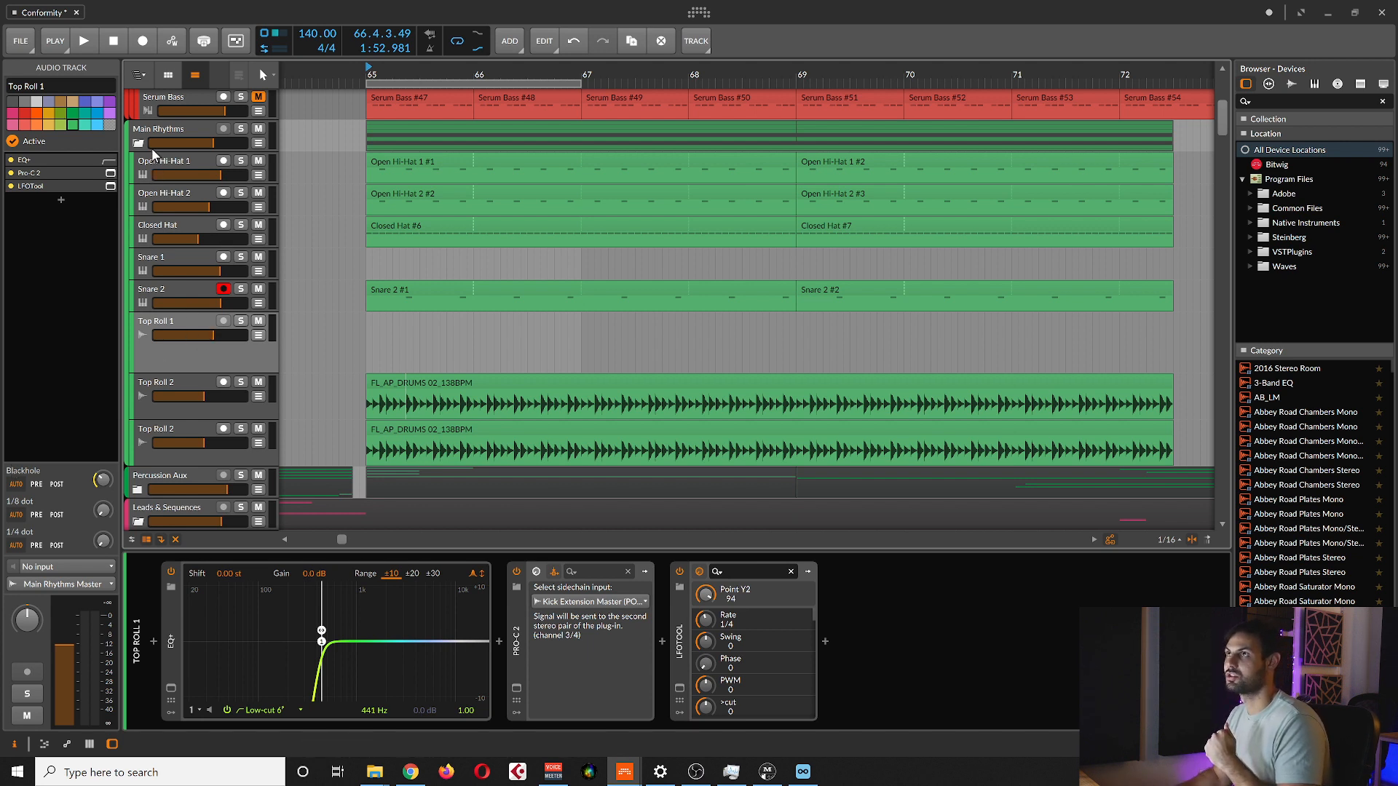
{"action": "left_click", "coordinate": [188, 129]}
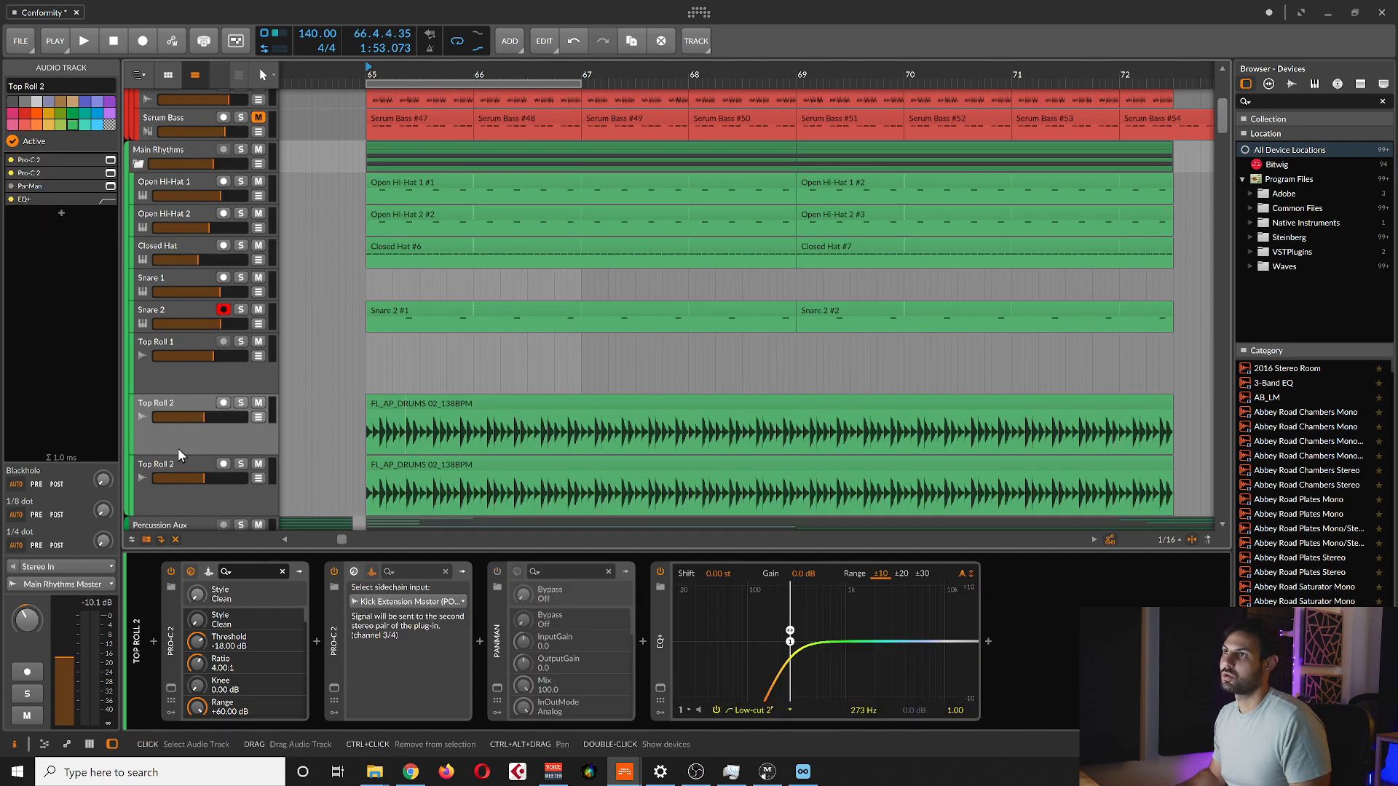
Reduce the height of both Top Roll 2 tracks to the same smaller size.
{"action": "left_click_drag", "start_coordinate": [188, 454], "coordinate": [190, 439]}
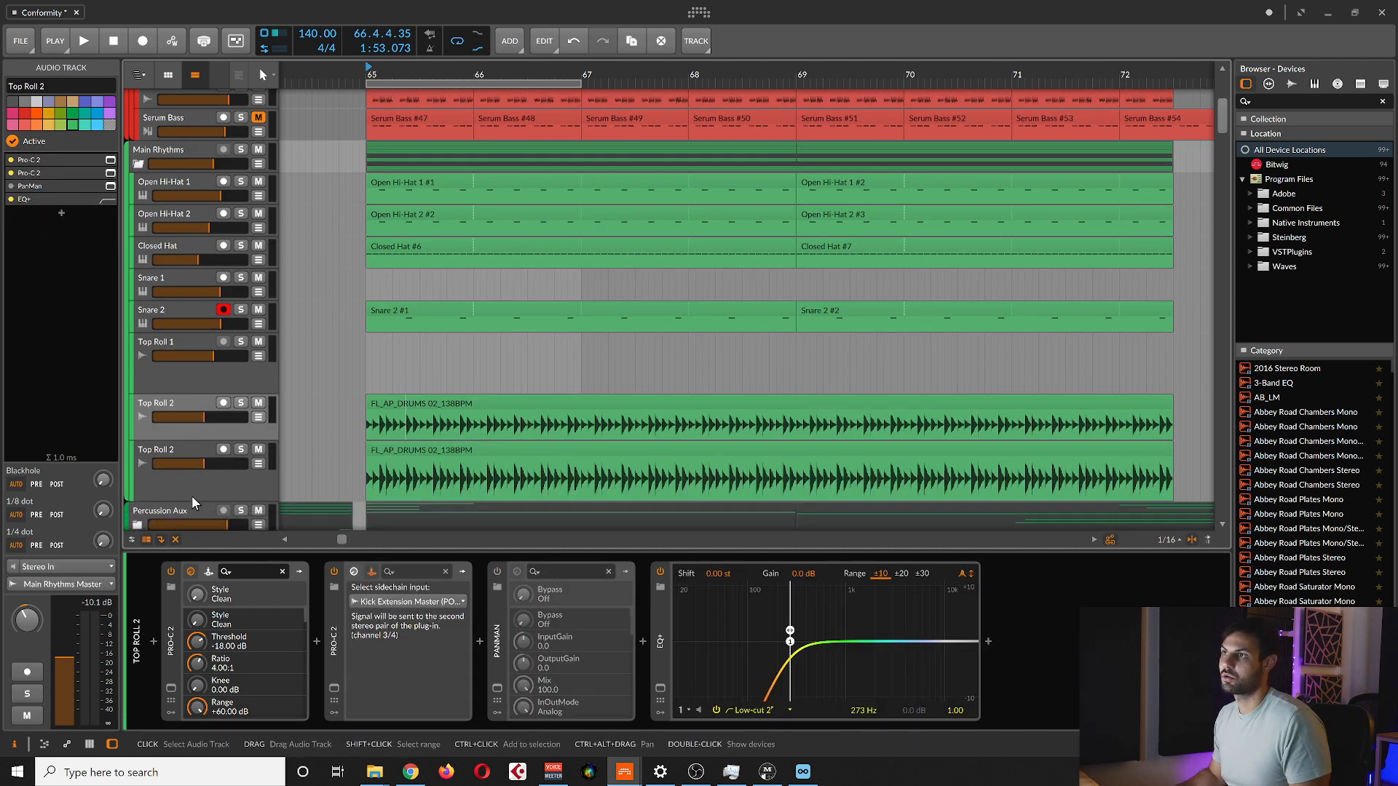
{"action": "left_click_drag", "start_coordinate": [195, 490], "coordinate": [194, 476]}
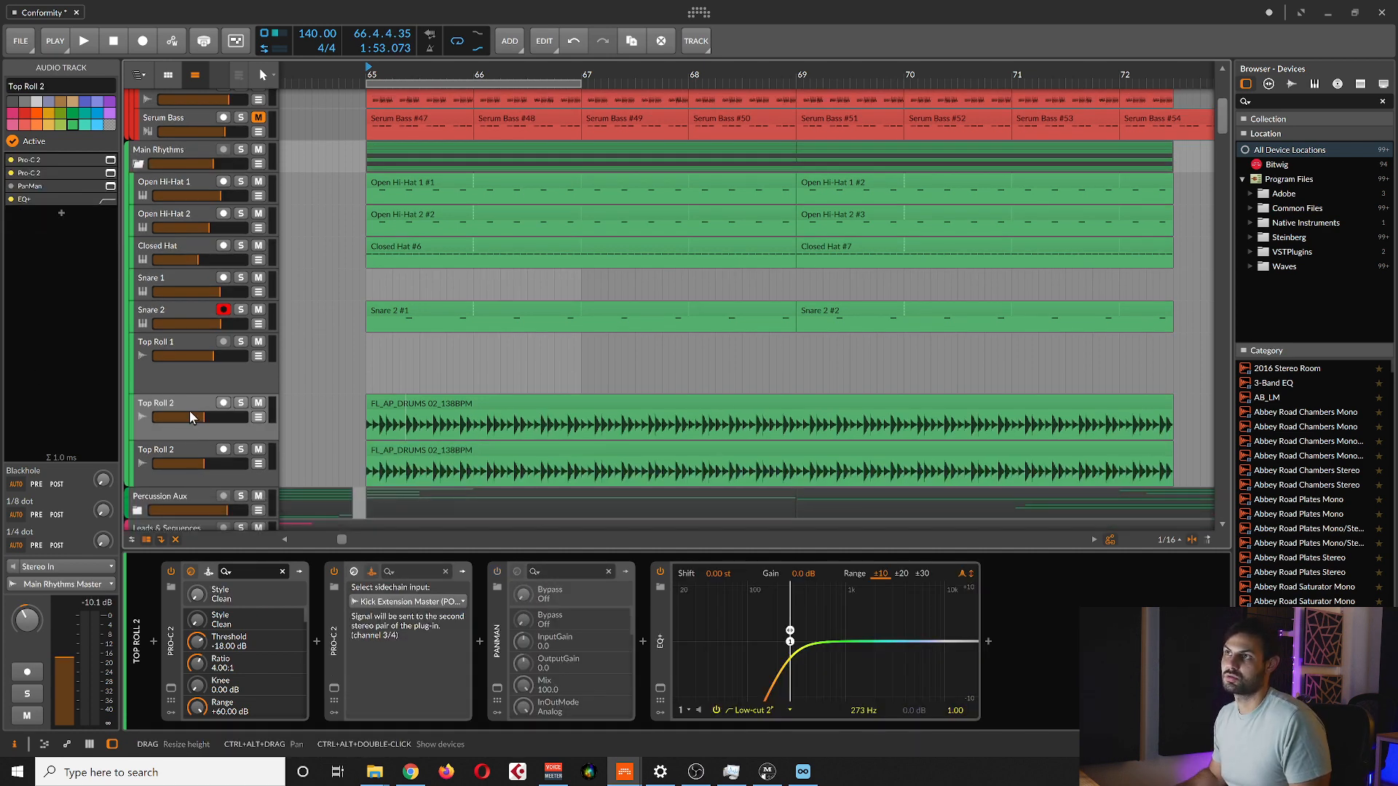
Open the first Pro-C 2 compressor on the Main Rhythms group and move its window clear of the track headers.
{"action": "left_click", "coordinate": [186, 147]}
{"action": "left_click", "coordinate": [85, 220]}
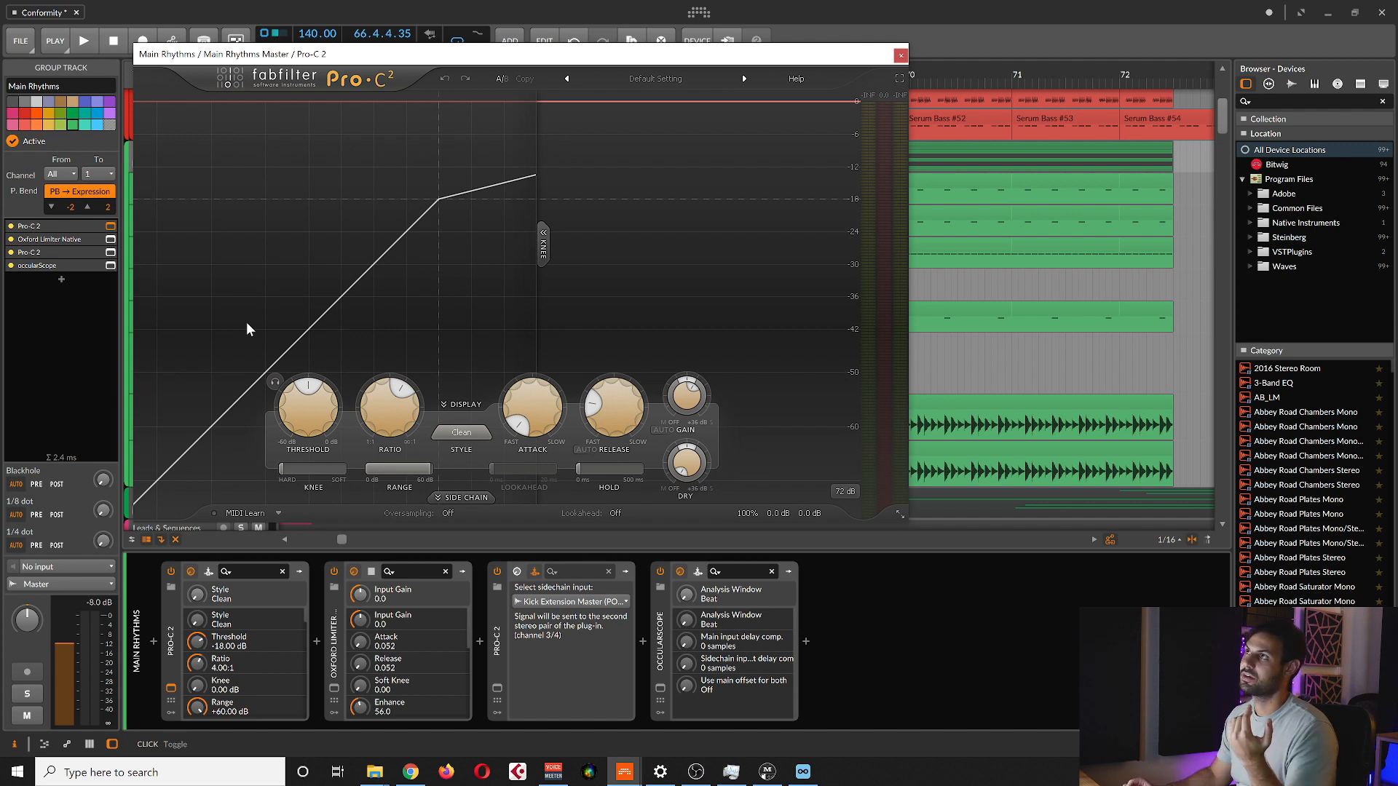
{"action": "left_click_drag", "start_coordinate": [234, 54], "coordinate": [438, 63]}
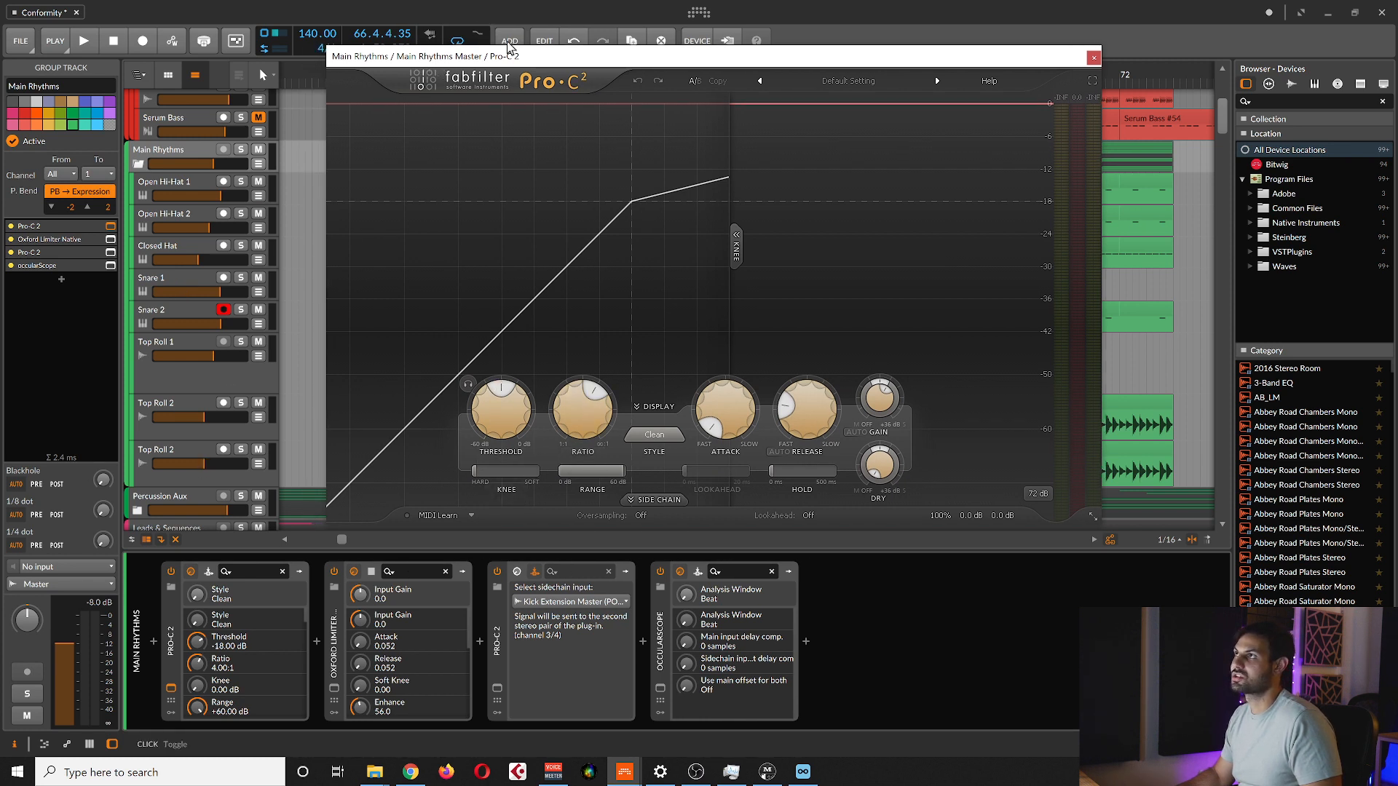
{"action": "left_click_drag", "start_coordinate": [591, 60], "coordinate": [675, 54]}
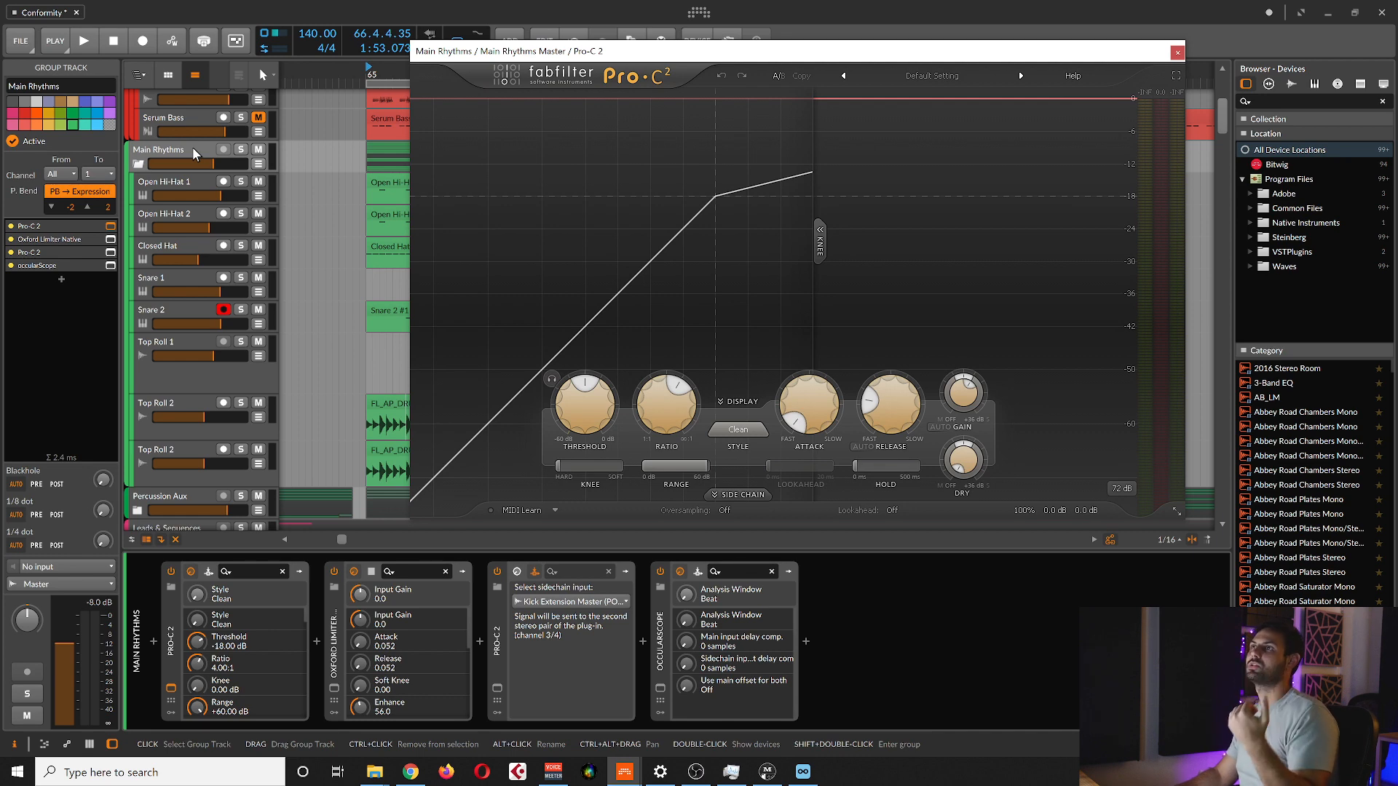
Play the soloed Main Rhythms group through Pro-C 2 and raise the compressor's wet gain to about +3.79 dB.
{"action": "left_click", "coordinate": [241, 154]}
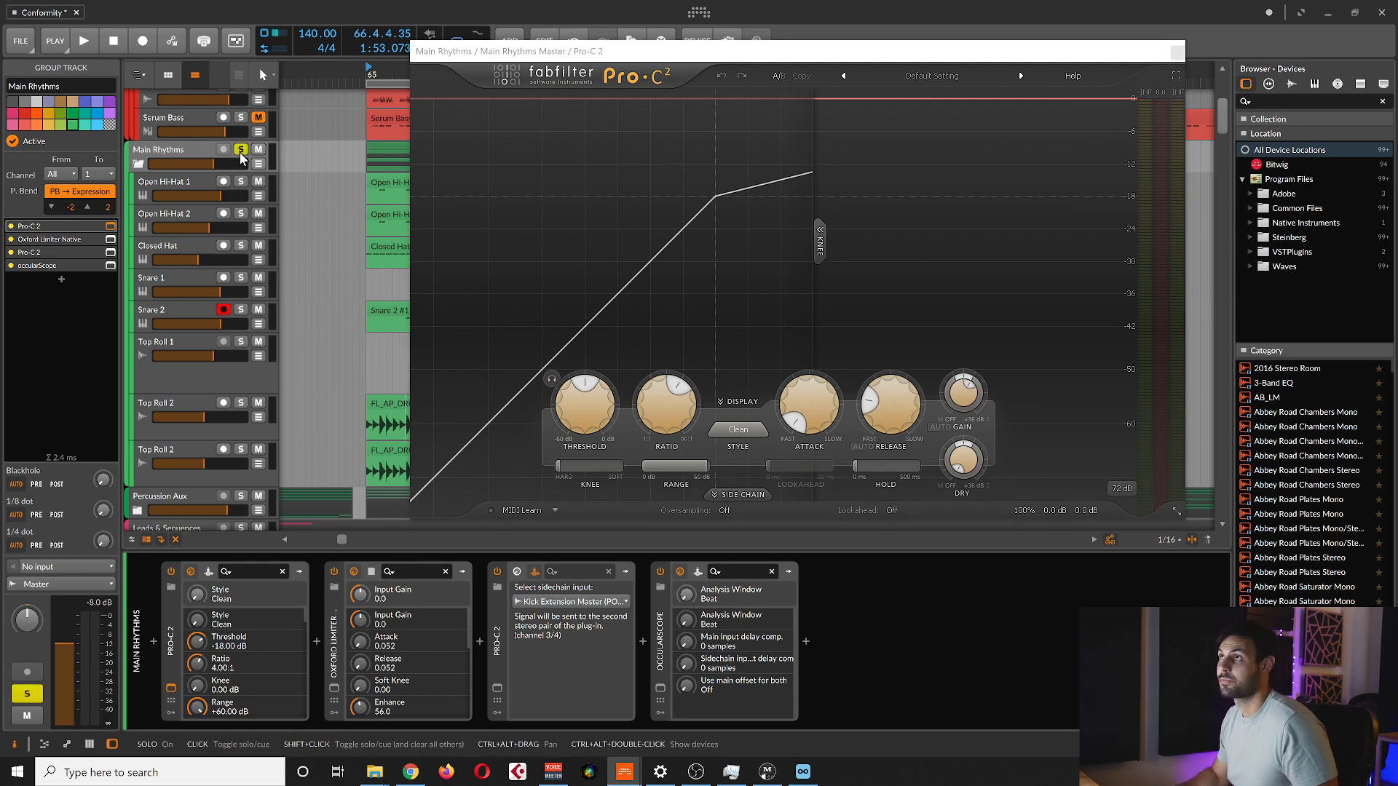
{"action": "key", "text": "space"}
{"action": "left_click_drag", "start_coordinate": [796, 57], "coordinate": [539, 56]}
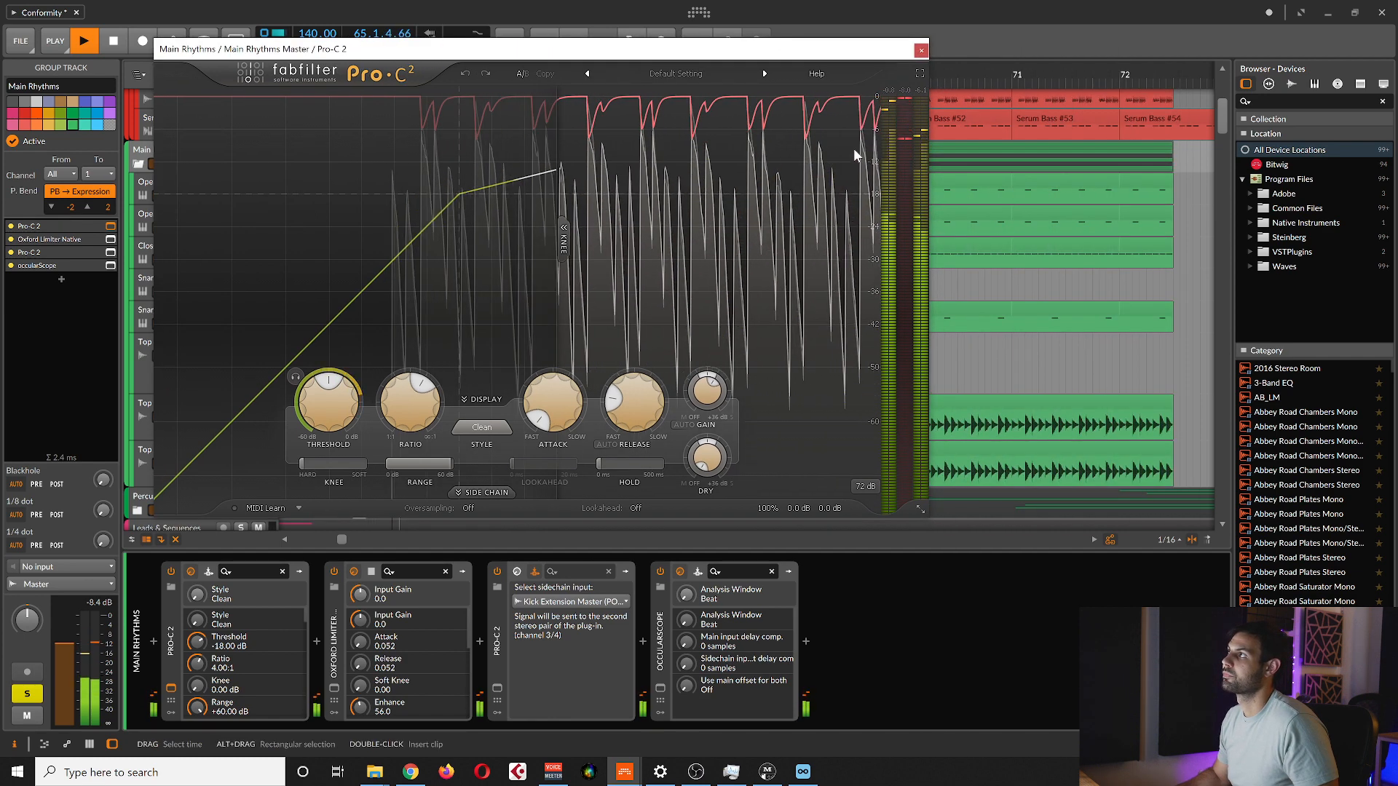
{"action": "left_click_drag", "start_coordinate": [705, 395], "coordinate": [704, 357]}
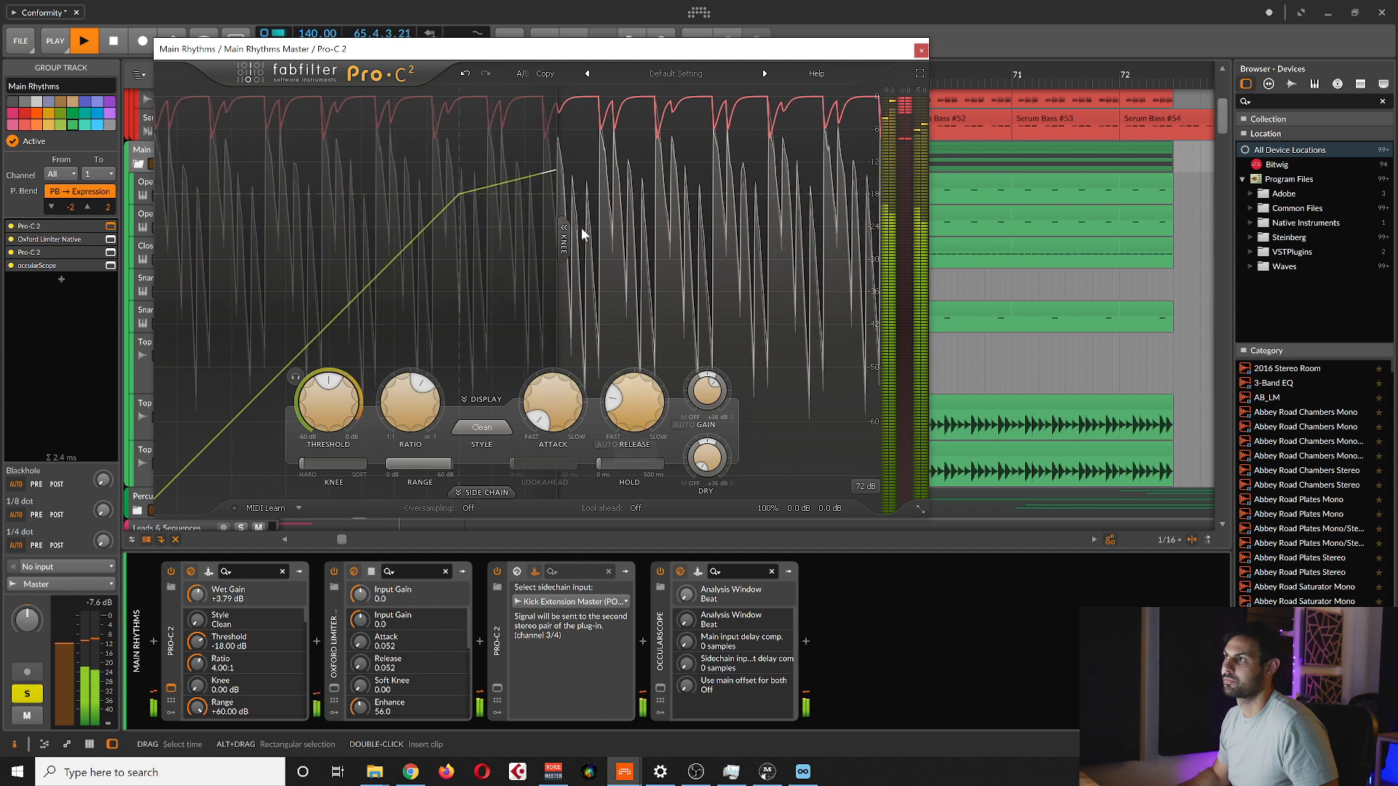
{"action": "left_click_drag", "start_coordinate": [598, 48], "coordinate": [679, 58]}
{"action": "mouse_move", "coordinate": [631, 415]}
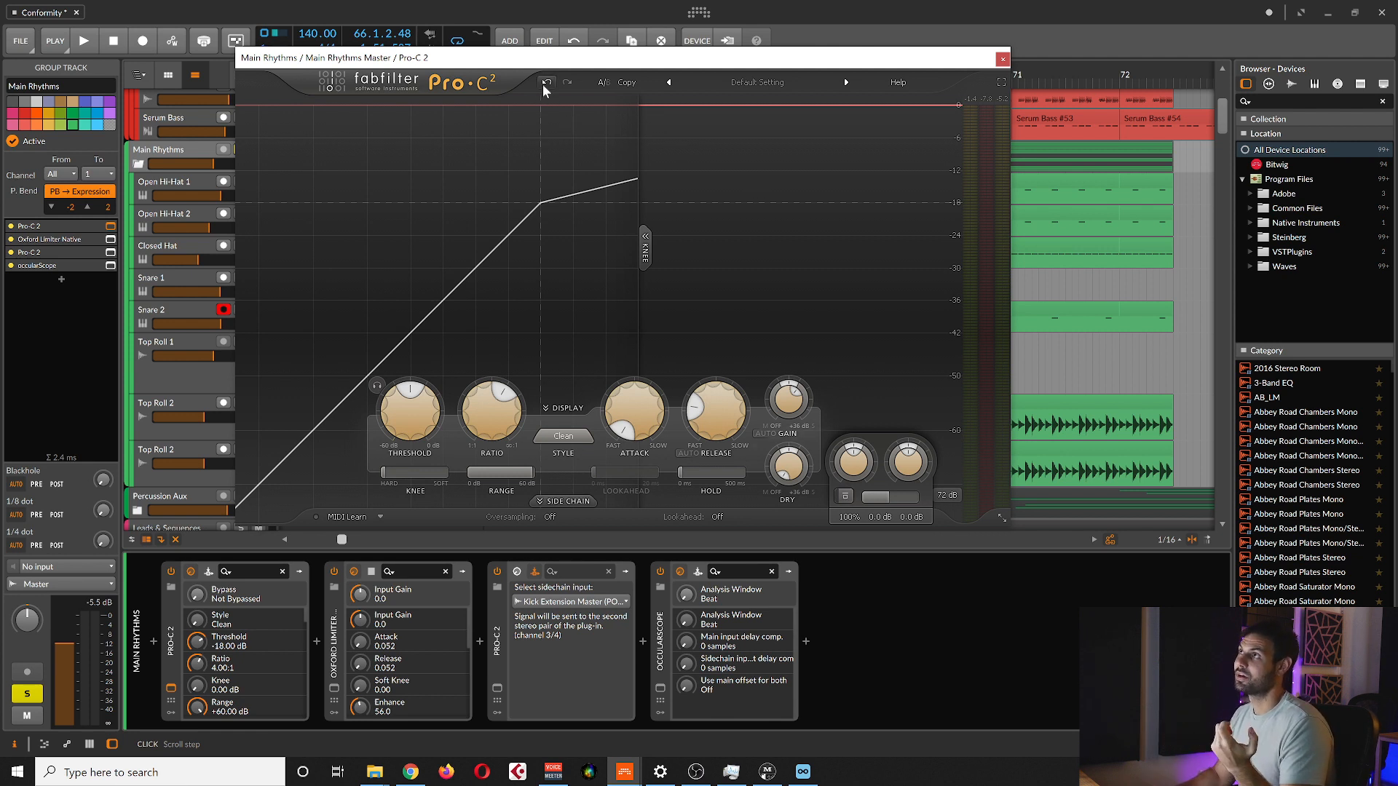
{"action": "left_click_drag", "start_coordinate": [591, 65], "coordinate": [663, 64]}
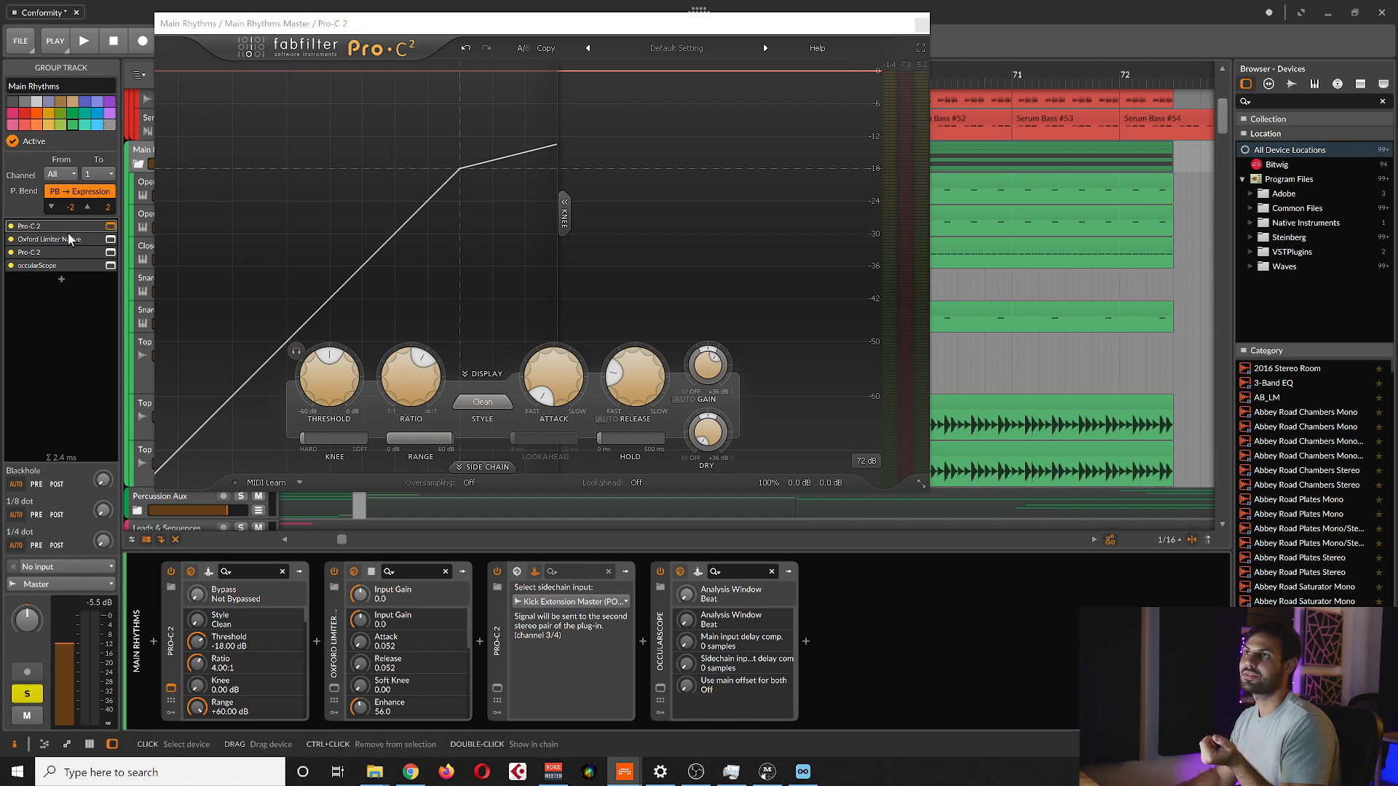
Open the Oxford Limiter Native on the Main Rhythms group, close Pro-C 2 and move the limiter window off the track headers.
{"action": "left_click", "coordinate": [110, 240]}
{"action": "left_click_drag", "start_coordinate": [381, 109], "coordinate": [424, 83]}
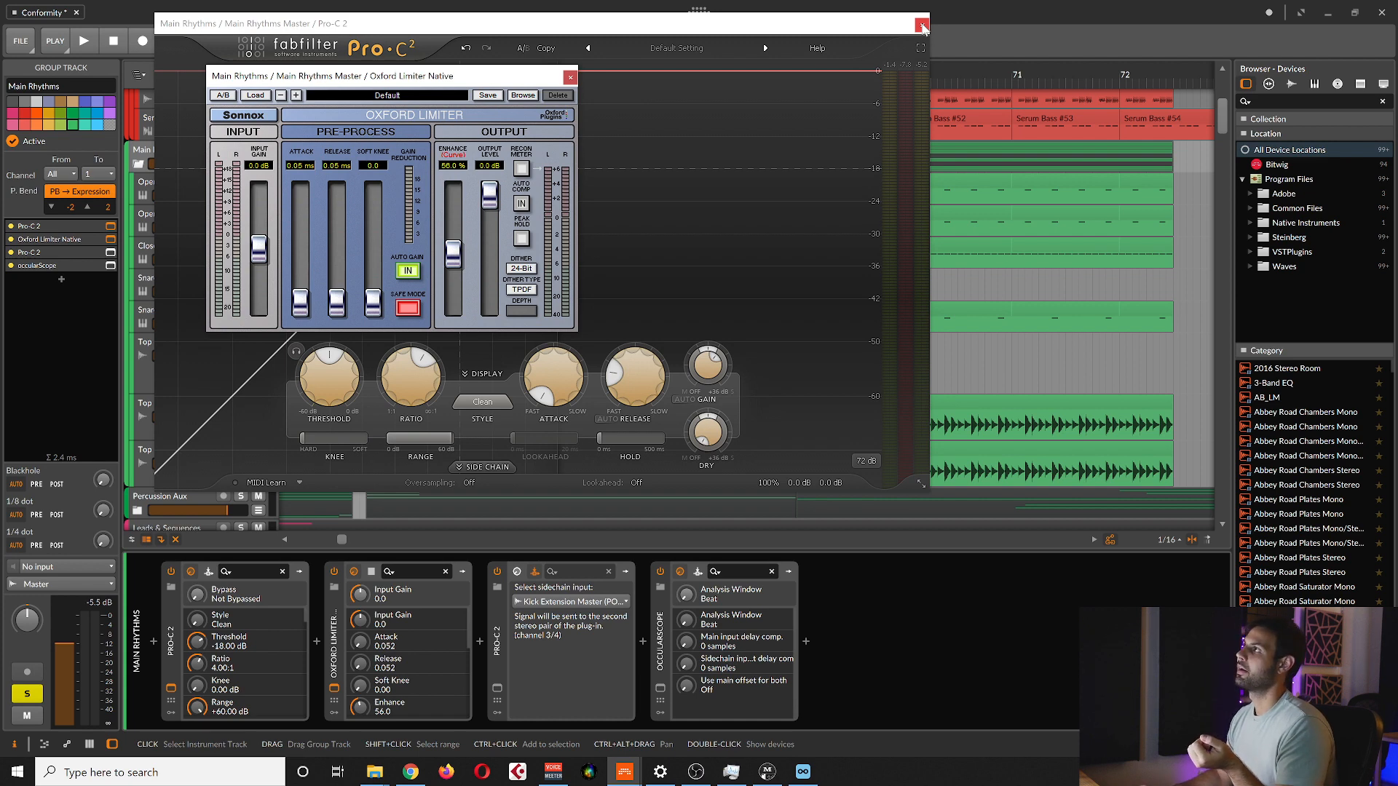
{"action": "left_click", "coordinate": [922, 26]}
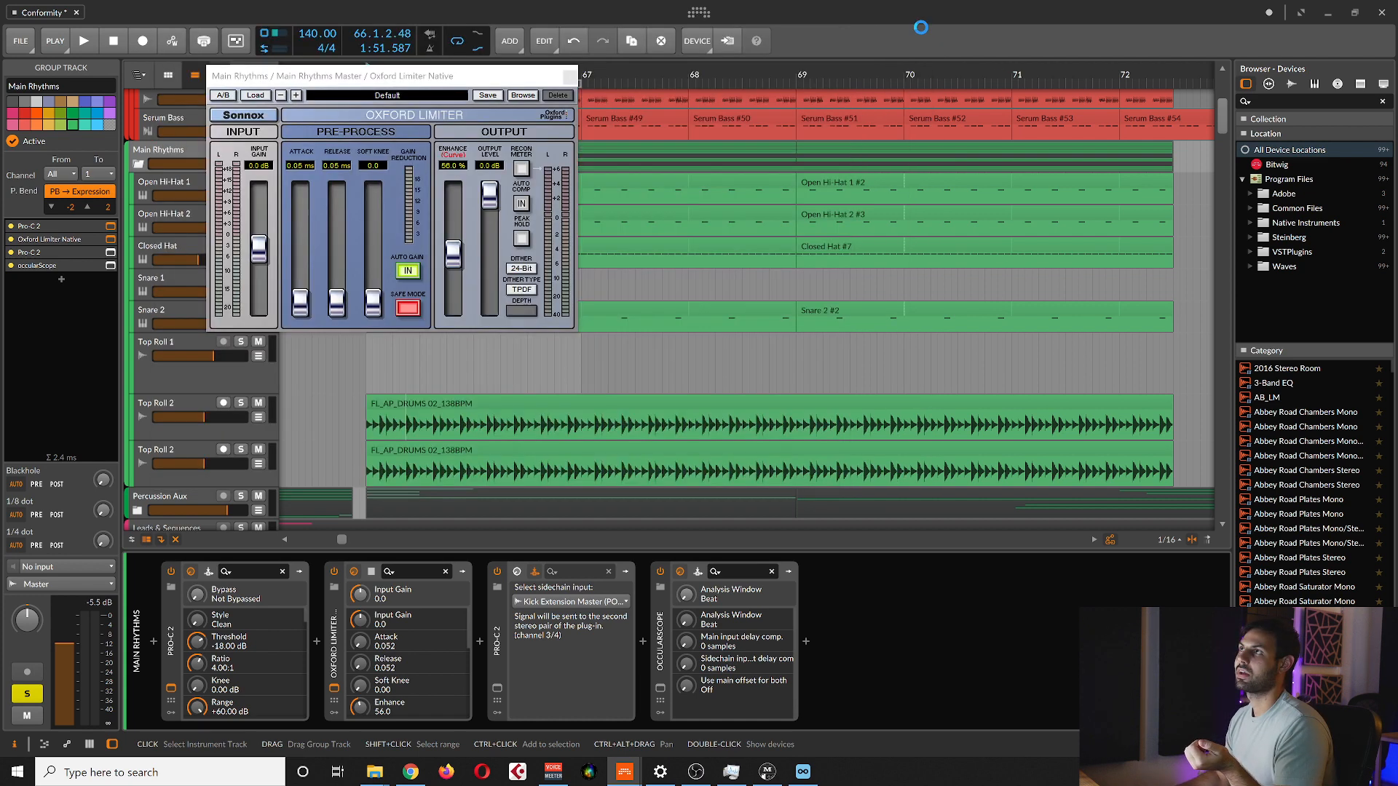
{"action": "left_click_drag", "start_coordinate": [466, 82], "coordinate": [818, 91]}
Play the Main Rhythms group and toggle the Oxford Limiter off and on twice to compare, leaving it enabled.
{"action": "key", "text": "space"}
{"action": "left_click_drag", "start_coordinate": [705, 86], "coordinate": [674, 110]}
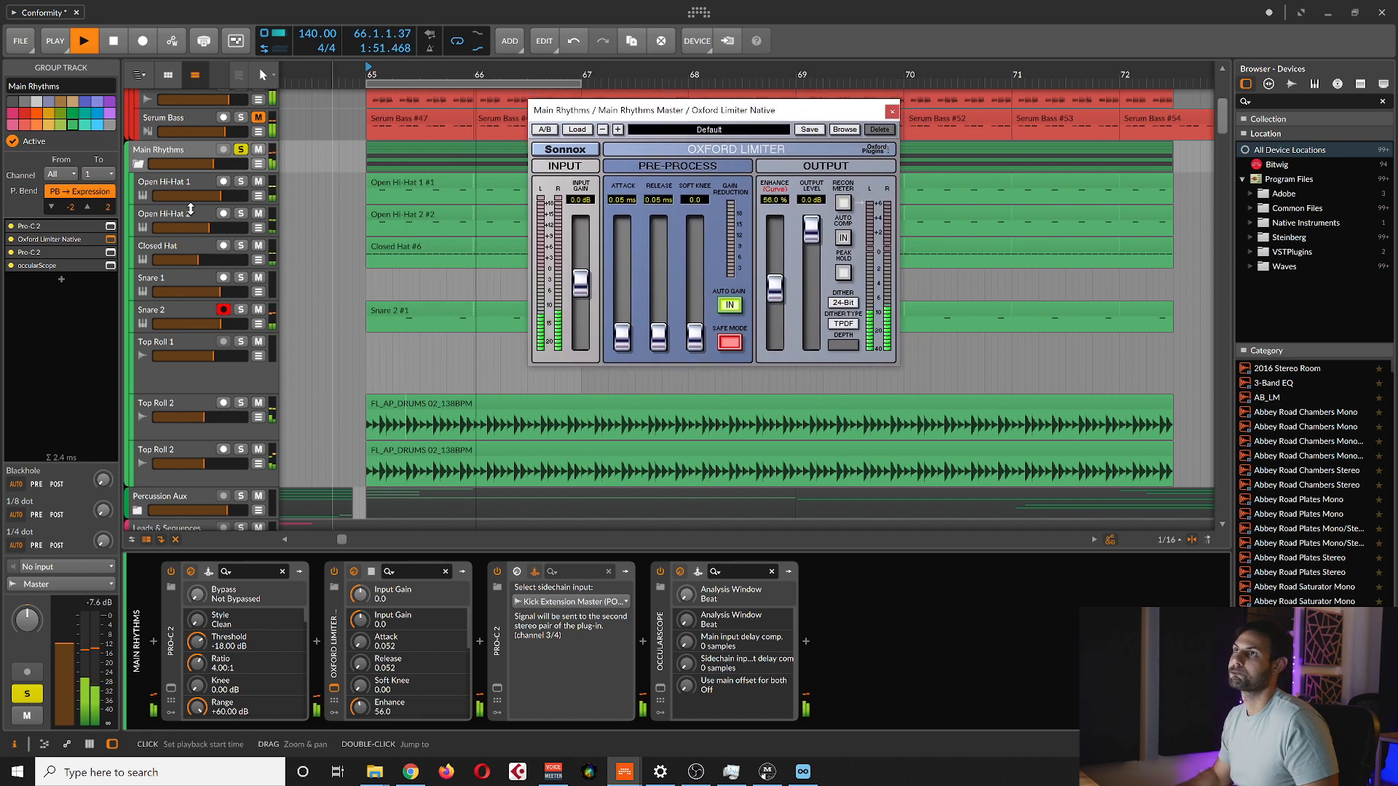
{"action": "left_click", "coordinate": [11, 240]}
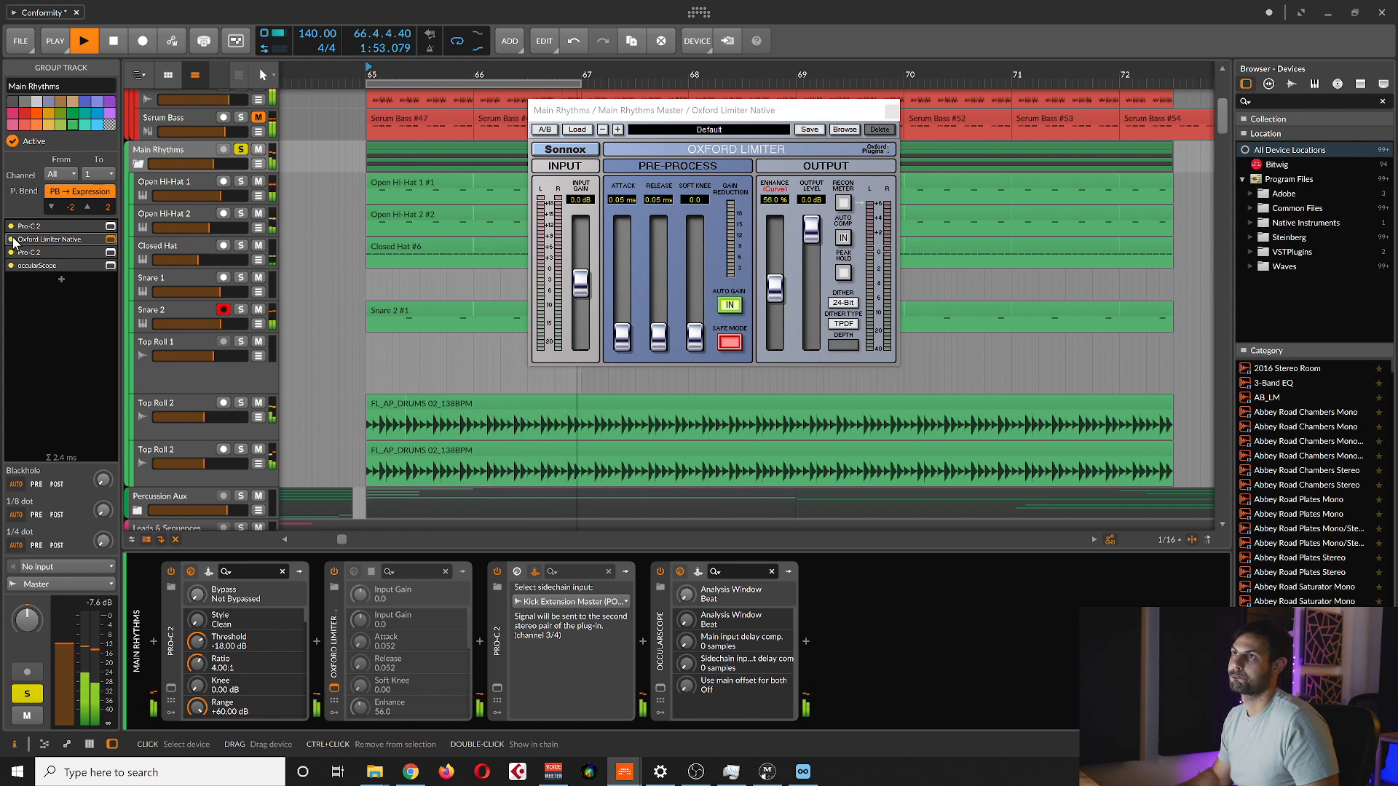
{"action": "left_click", "coordinate": [12, 240]}
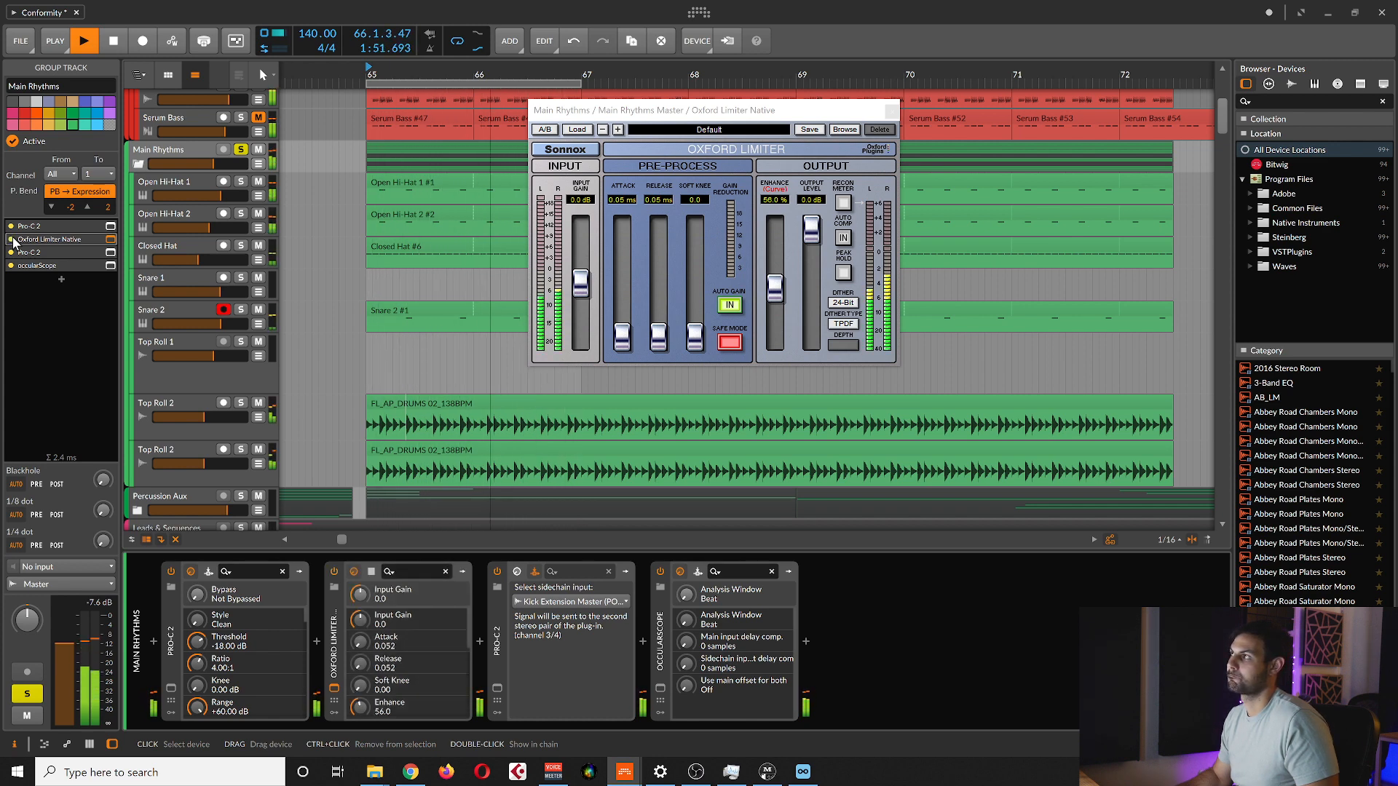
{"action": "left_click", "coordinate": [12, 239]}
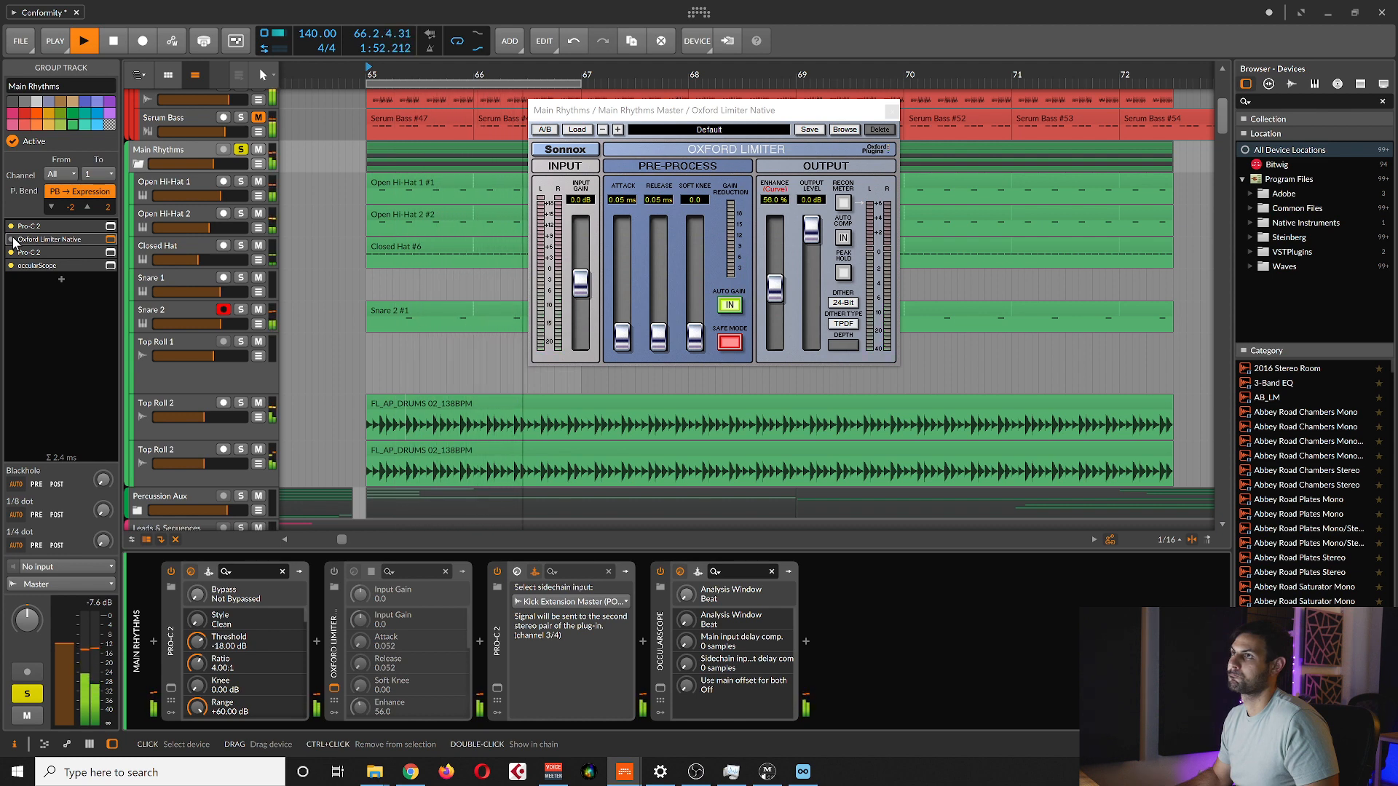
{"action": "left_click", "coordinate": [12, 240]}
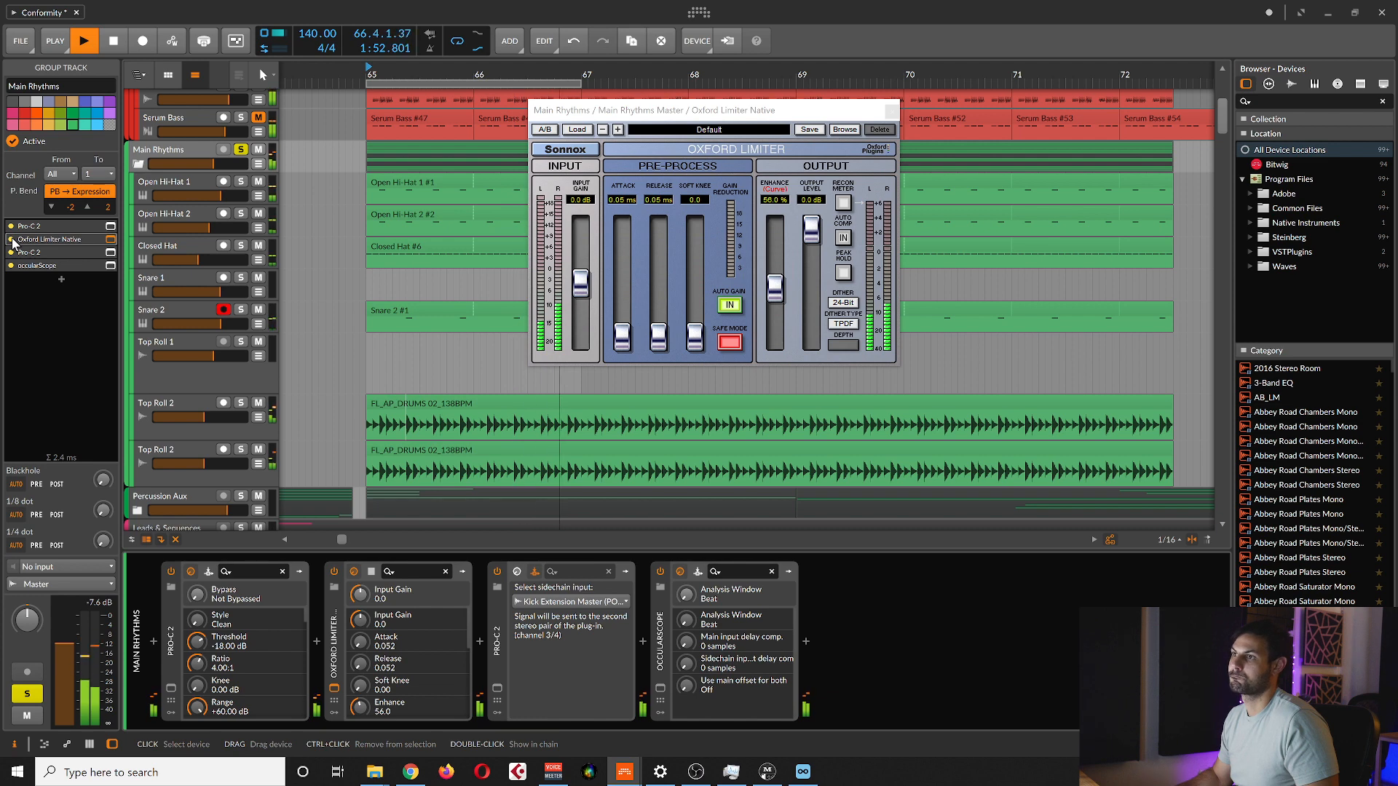
Bypass and re-enable the Oxford Limiter once more during playback to compare, and stop playback.
{"action": "left_click", "coordinate": [12, 240]}
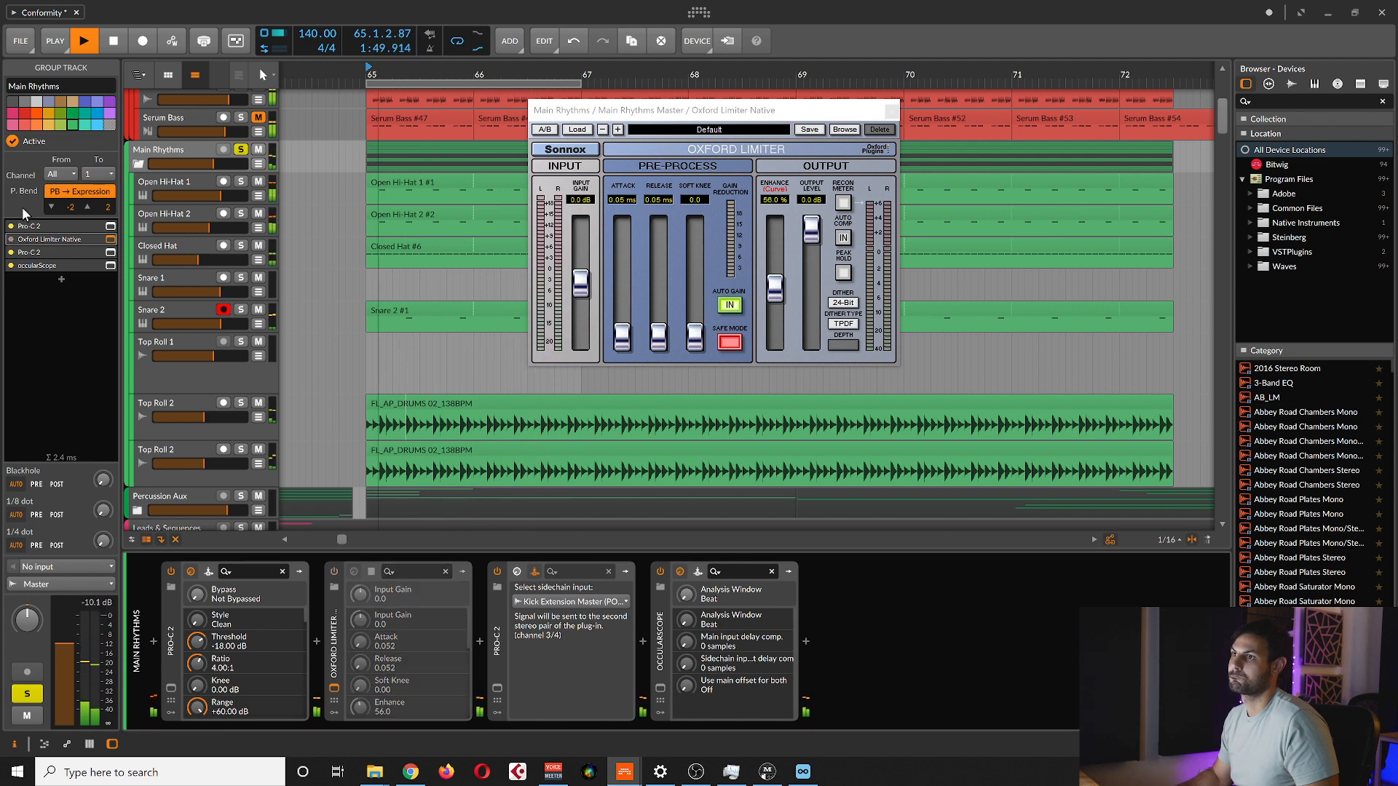
{"action": "left_click", "coordinate": [12, 239]}
{"action": "key", "text": "space"}
Close the Oxford Limiter and open the second Pro-C 2, side-chained from Kick Extension Master, on the Main Rhythms group.
{"action": "left_click_drag", "start_coordinate": [706, 114], "coordinate": [522, 139]}
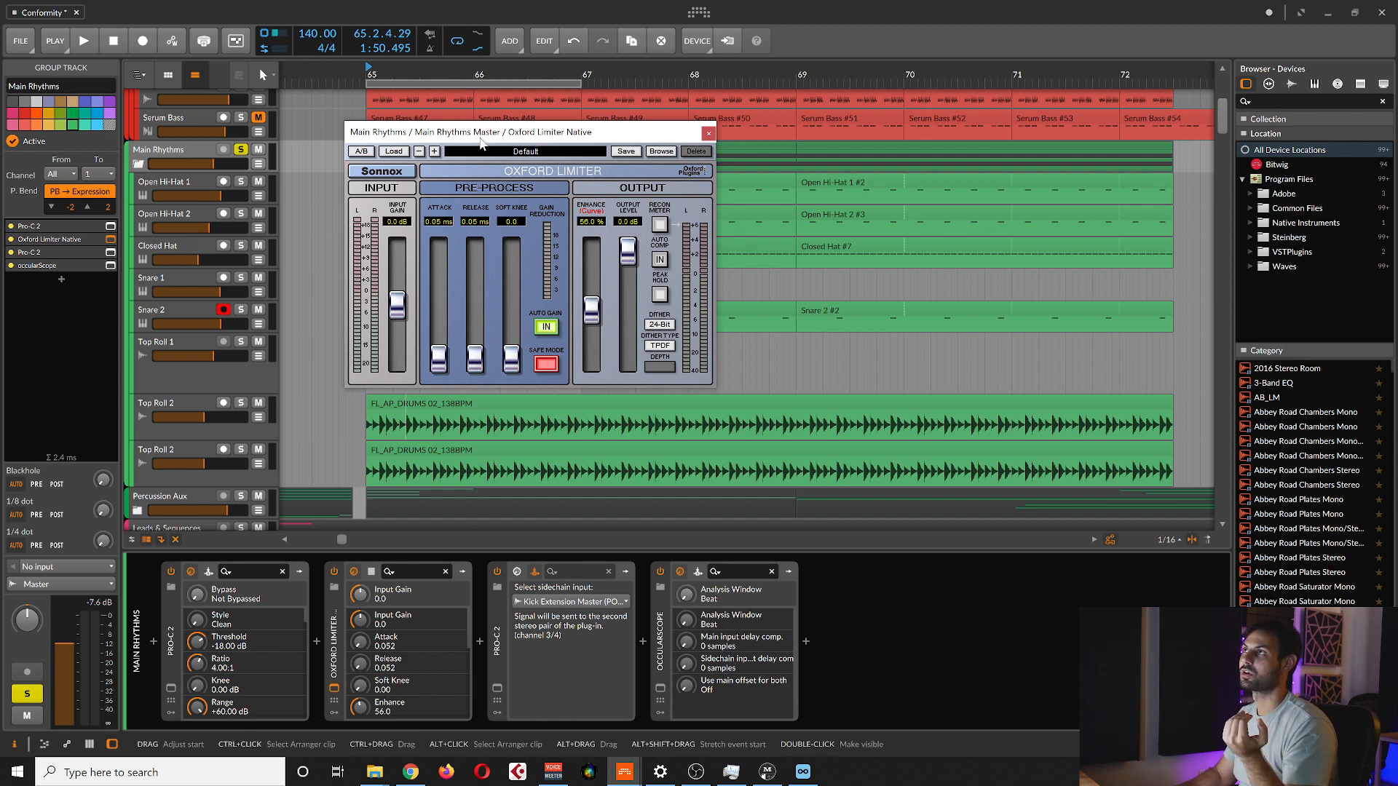
{"action": "left_click_drag", "start_coordinate": [490, 133], "coordinate": [503, 137]}
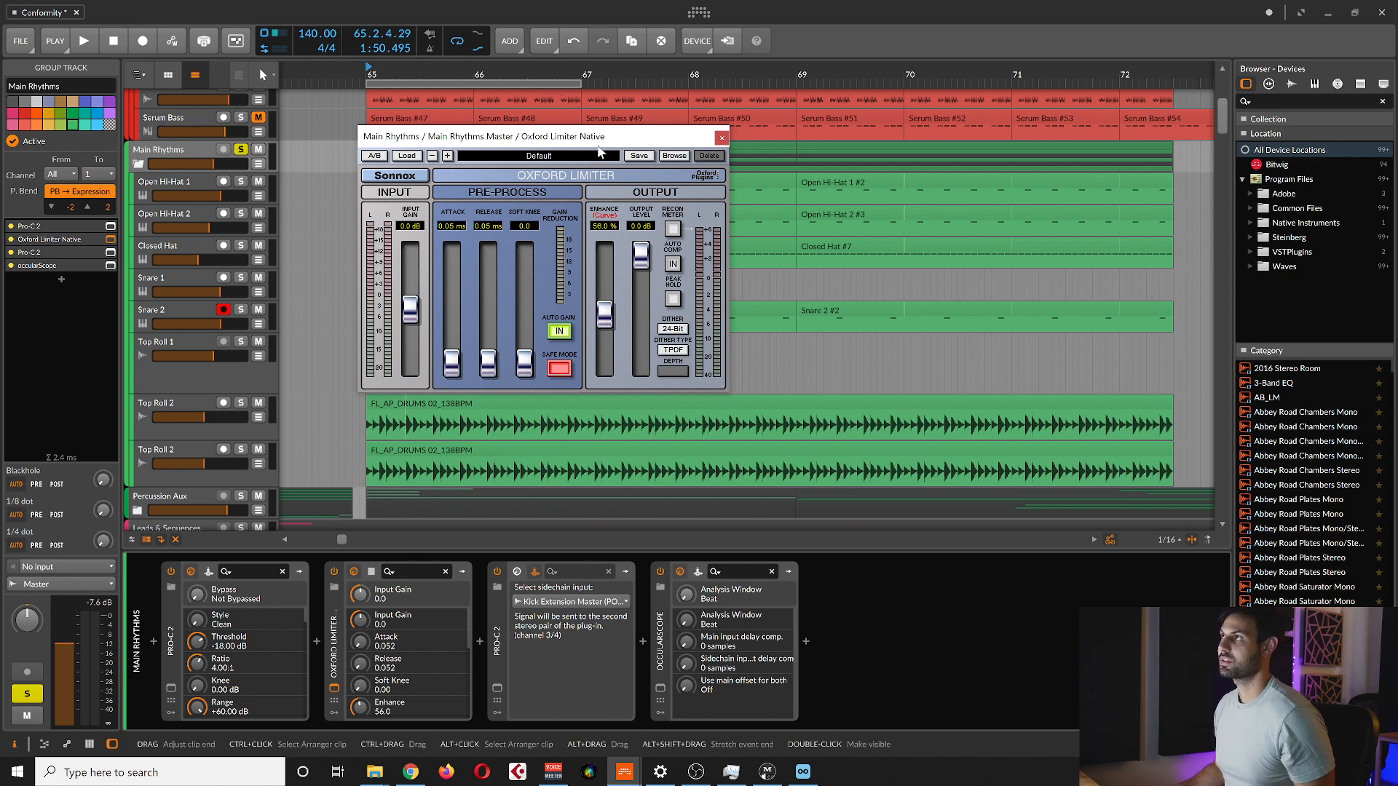
{"action": "left_click_drag", "start_coordinate": [590, 136], "coordinate": [567, 128]}
{"action": "left_click", "coordinate": [110, 239]}
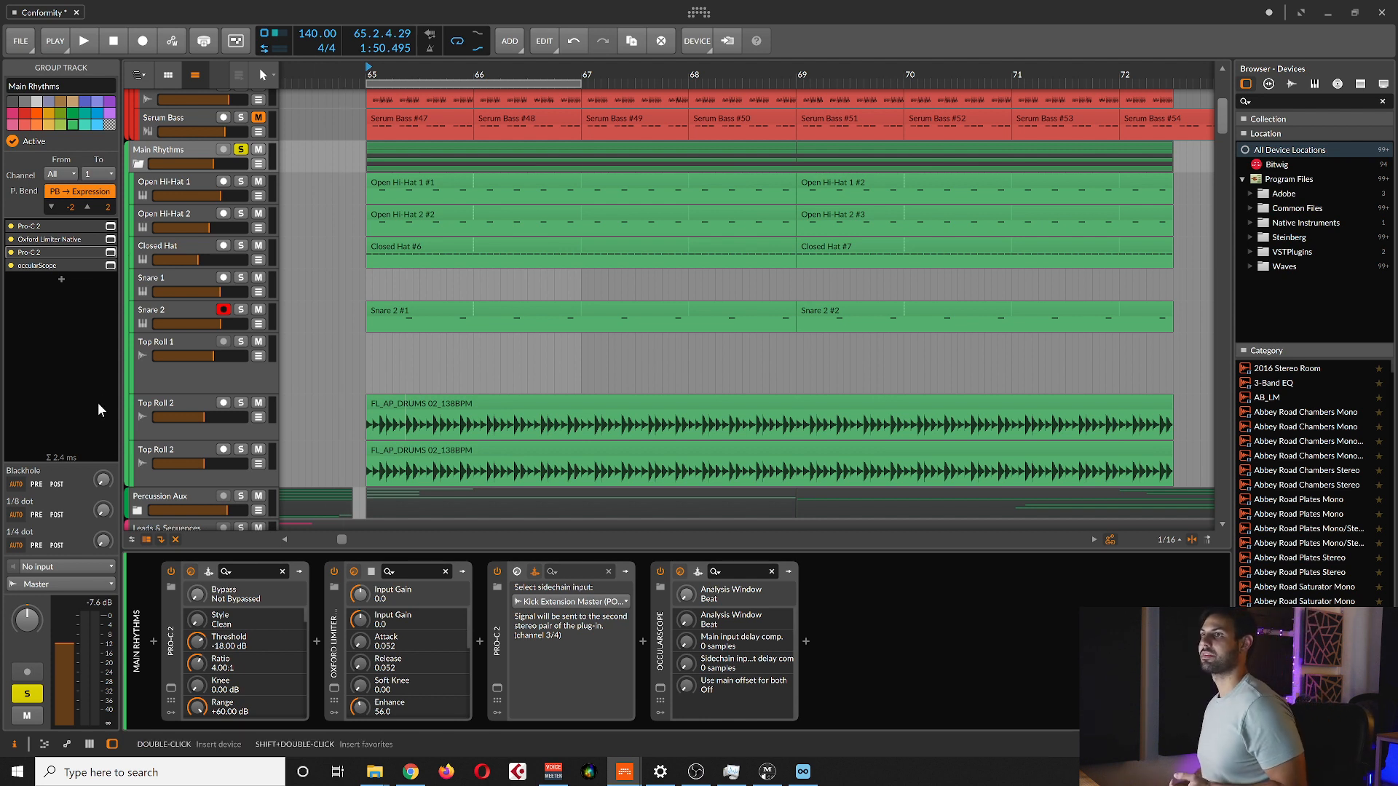
{"action": "left_click", "coordinate": [109, 252]}
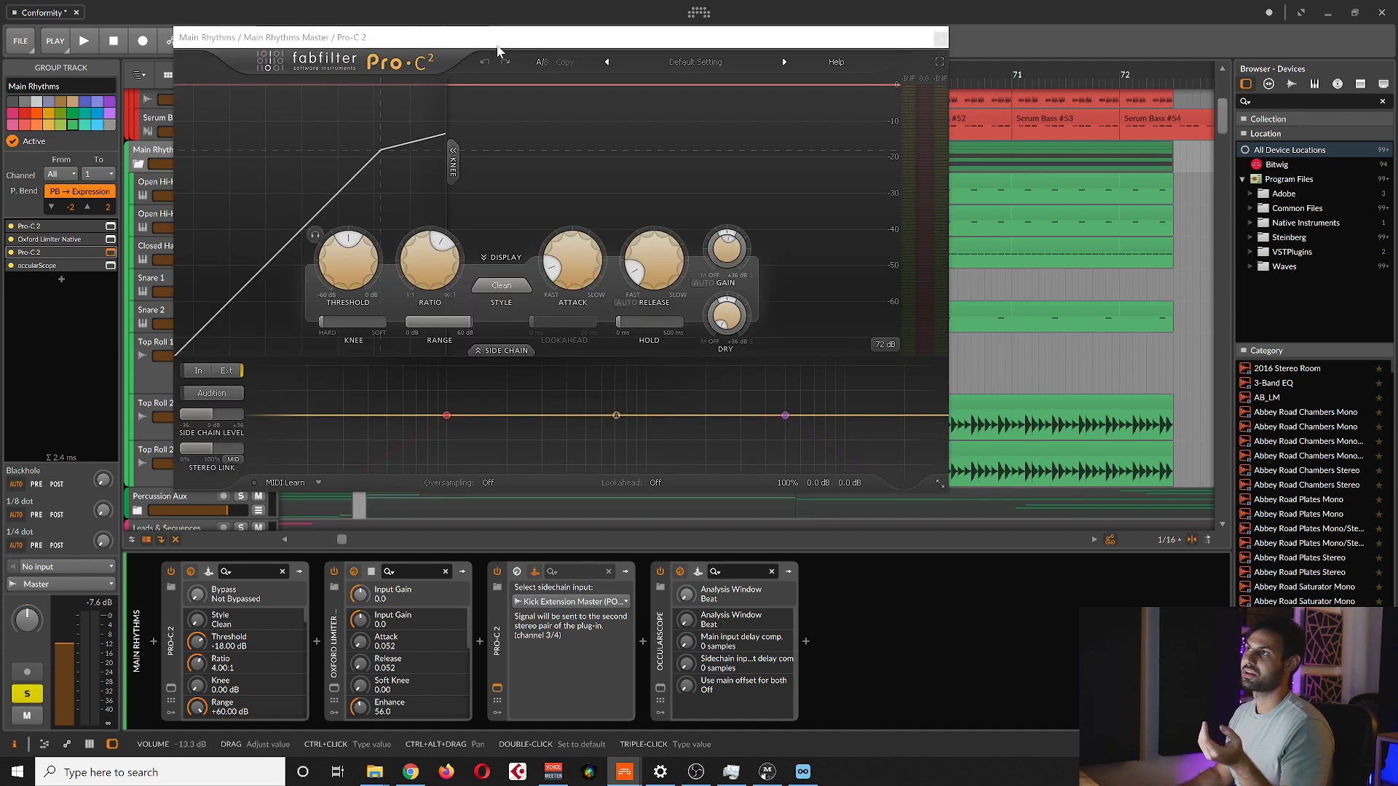
{"action": "left_click_drag", "start_coordinate": [531, 41], "coordinate": [554, 41]}
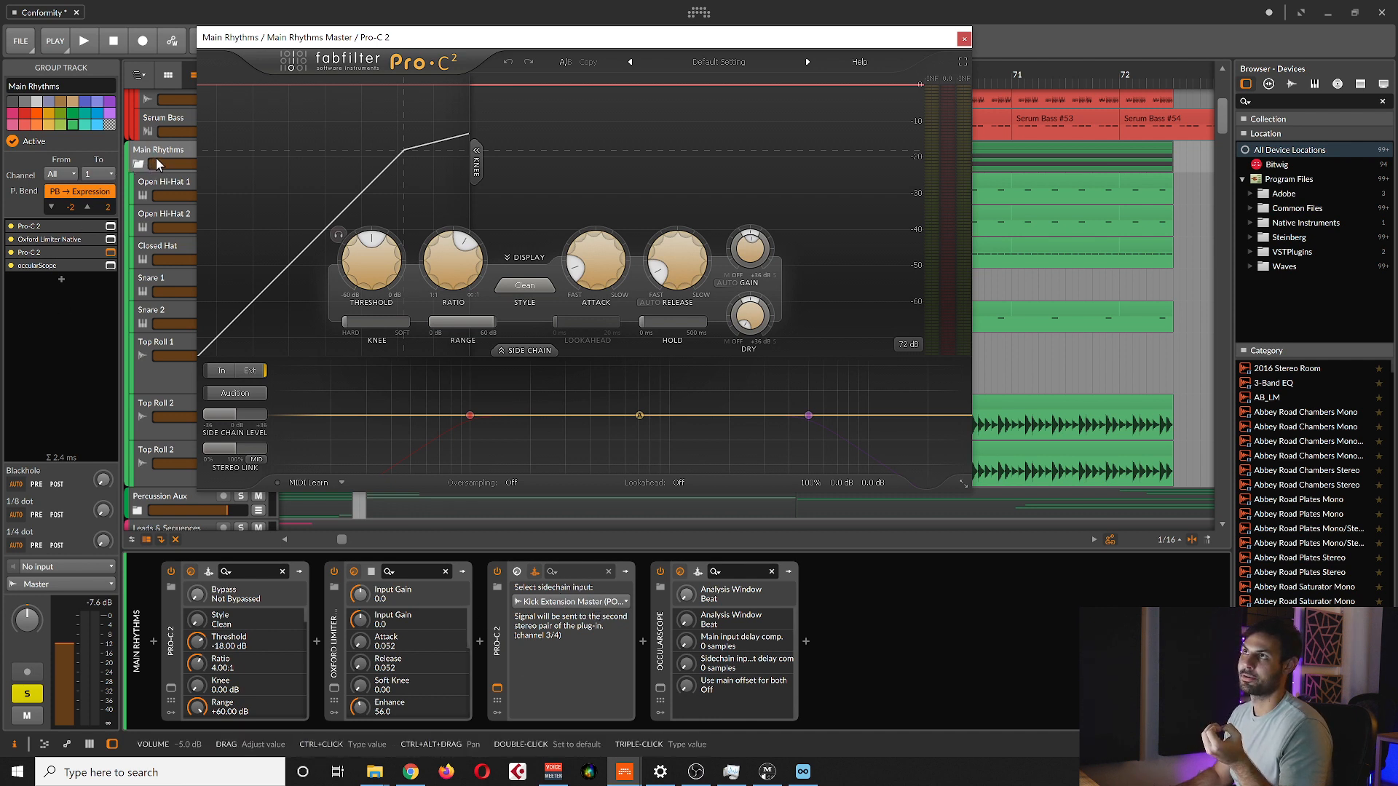
{"action": "left_click_drag", "start_coordinate": [304, 45], "coordinate": [580, 246]}
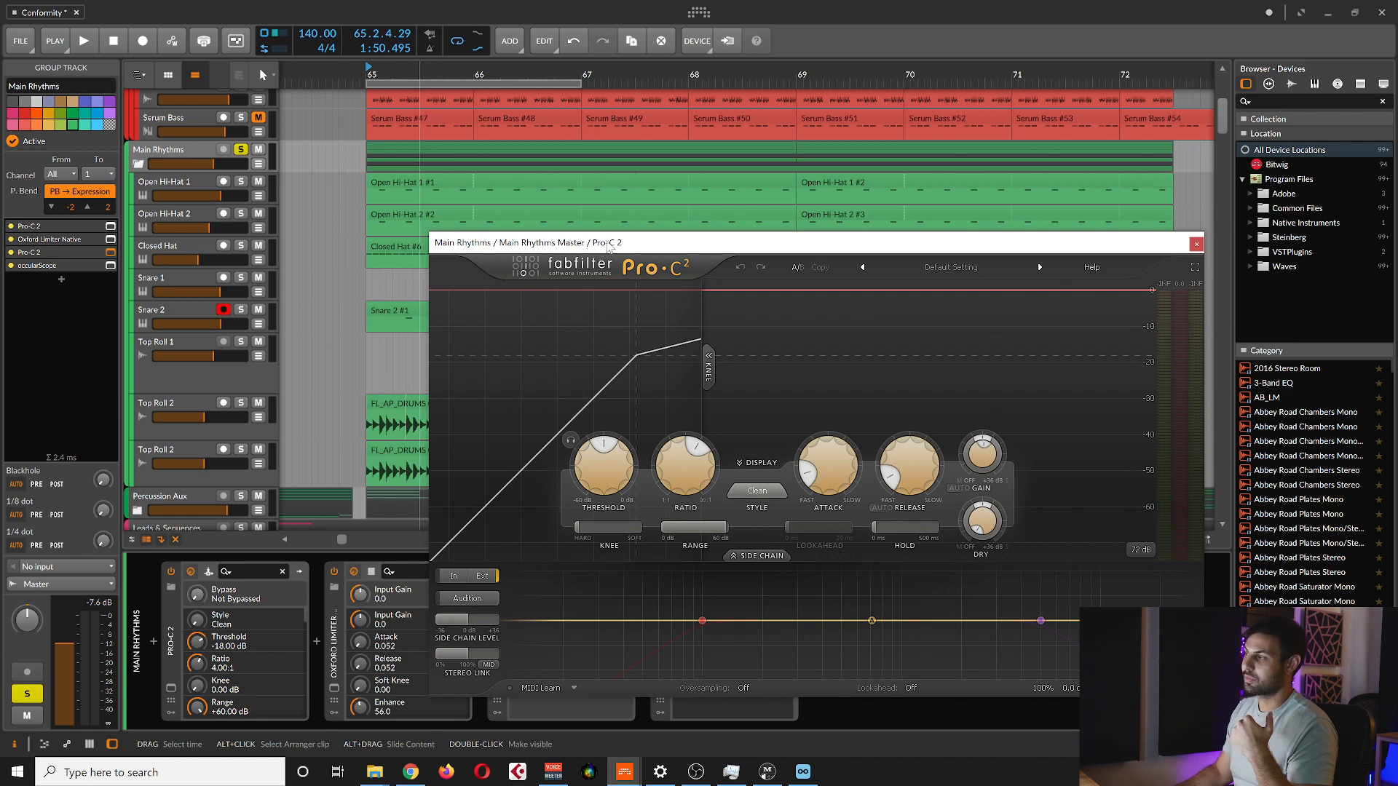
{"action": "left_click_drag", "start_coordinate": [651, 247], "coordinate": [455, 58]}
{"action": "mouse_move", "coordinate": [633, 309]}
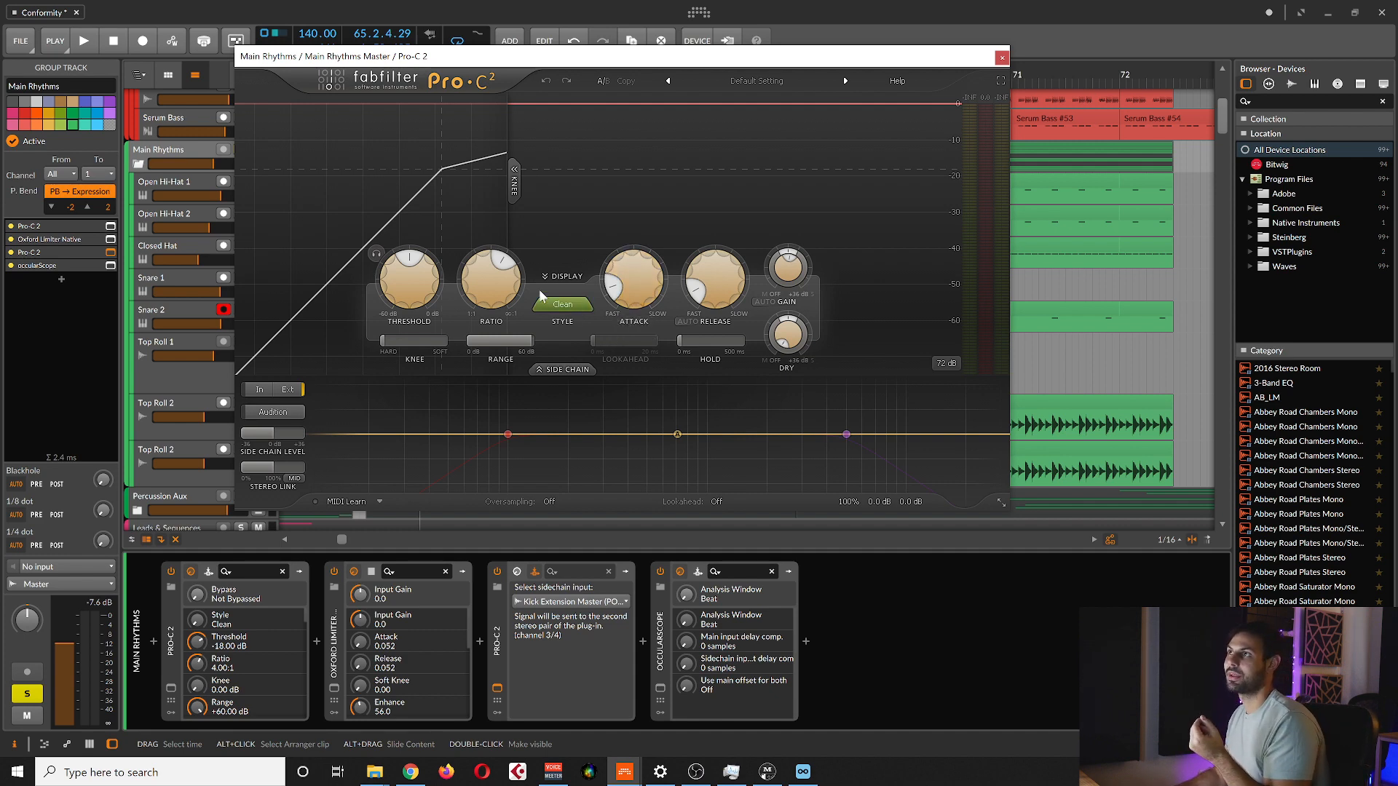
{"action": "left_click_drag", "start_coordinate": [528, 62], "coordinate": [586, 73]}
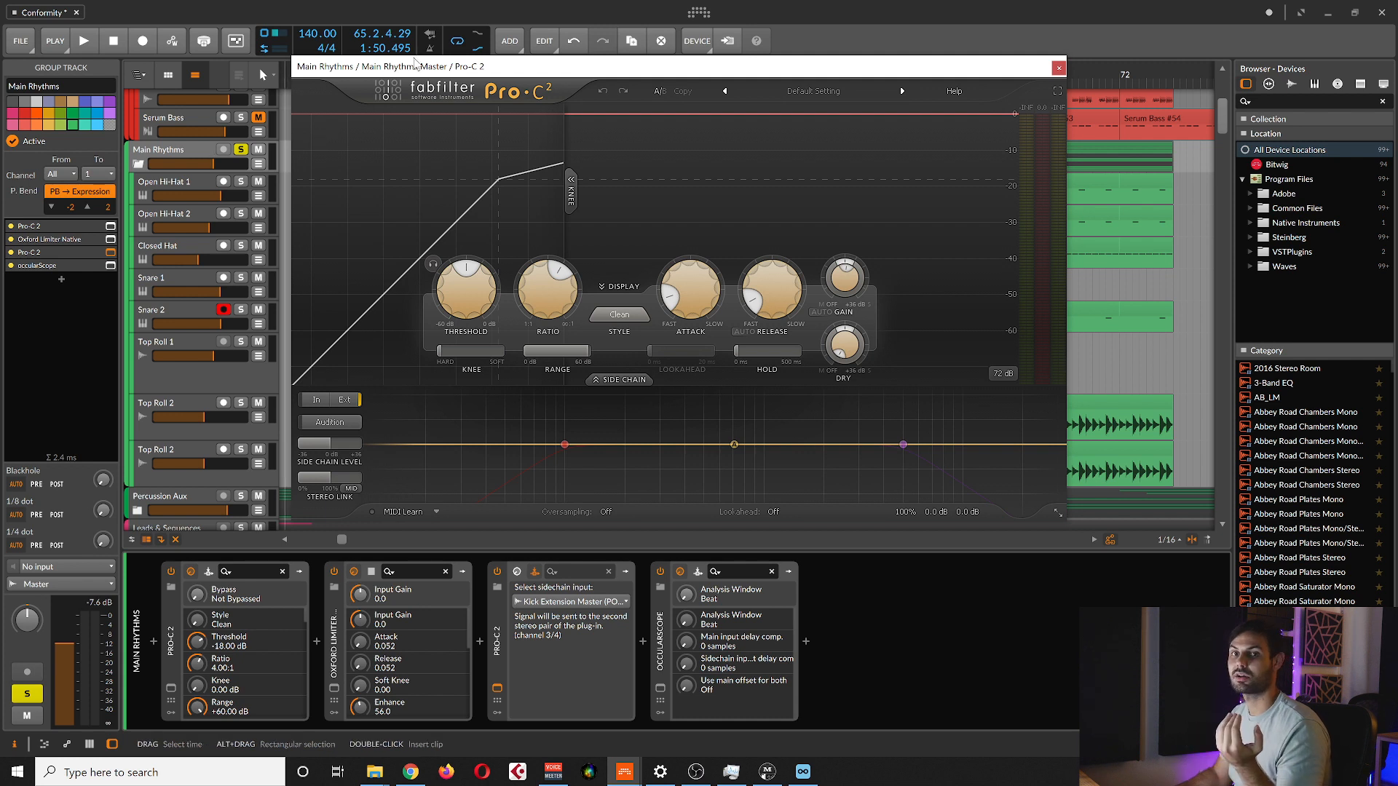
{"action": "mouse_move", "coordinate": [475, 65]}
{"action": "left_mouse_down"}
{"action": "mouse_move", "coordinate": [517, 60]}
{"action": "mouse_move", "coordinate": [470, 63]}
{"action": "left_mouse_up"}
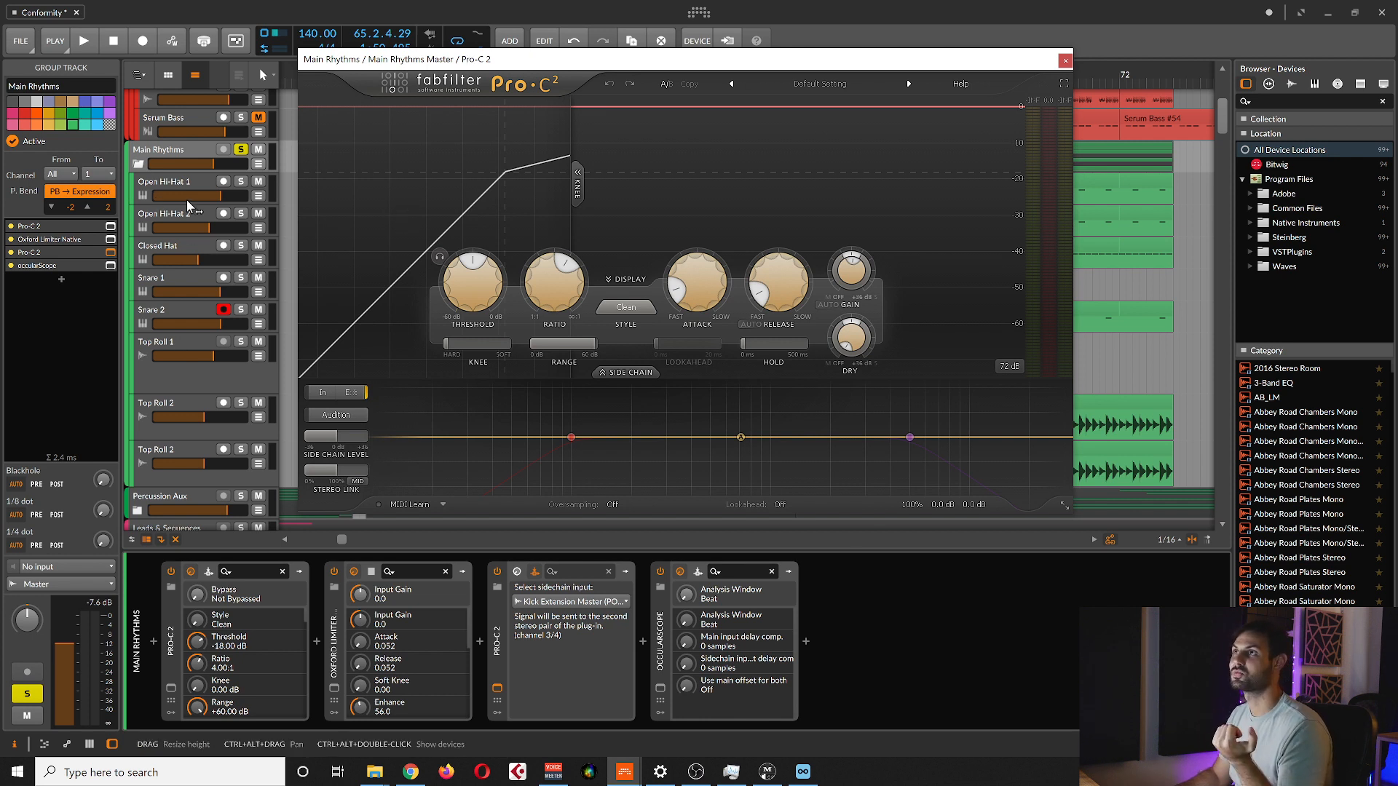
Select the Main Rhythms group track and move the Pro-C 2 window well clear of the track headers.
{"action": "left_click", "coordinate": [191, 155]}
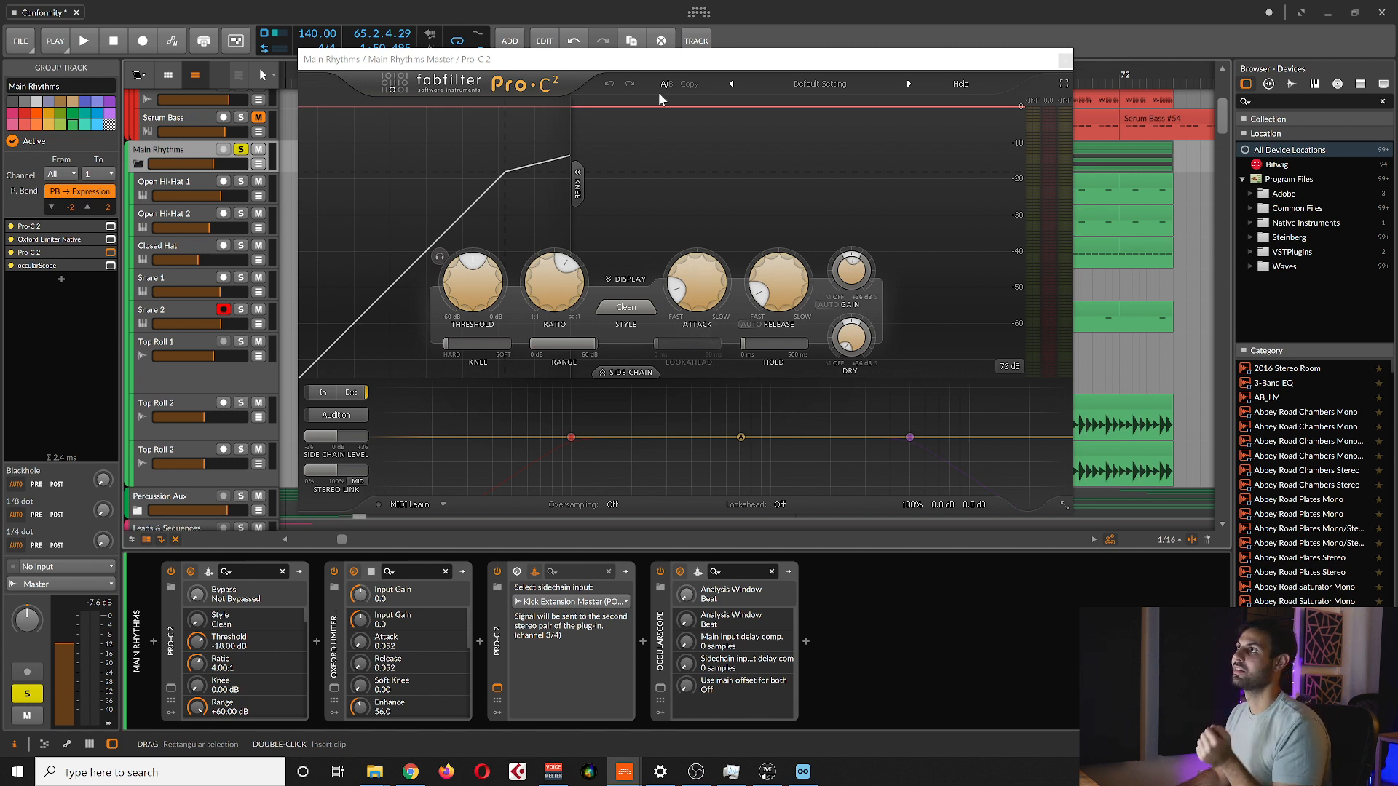
{"action": "mouse_move", "coordinate": [688, 71]}
{"action": "left_mouse_down"}
{"action": "mouse_move", "coordinate": [698, 82]}
{"action": "mouse_move", "coordinate": [671, 73]}
{"action": "mouse_move", "coordinate": [685, 82]}
{"action": "left_mouse_up"}
{"action": "left_click_drag", "start_coordinate": [683, 74], "coordinate": [670, 72]}
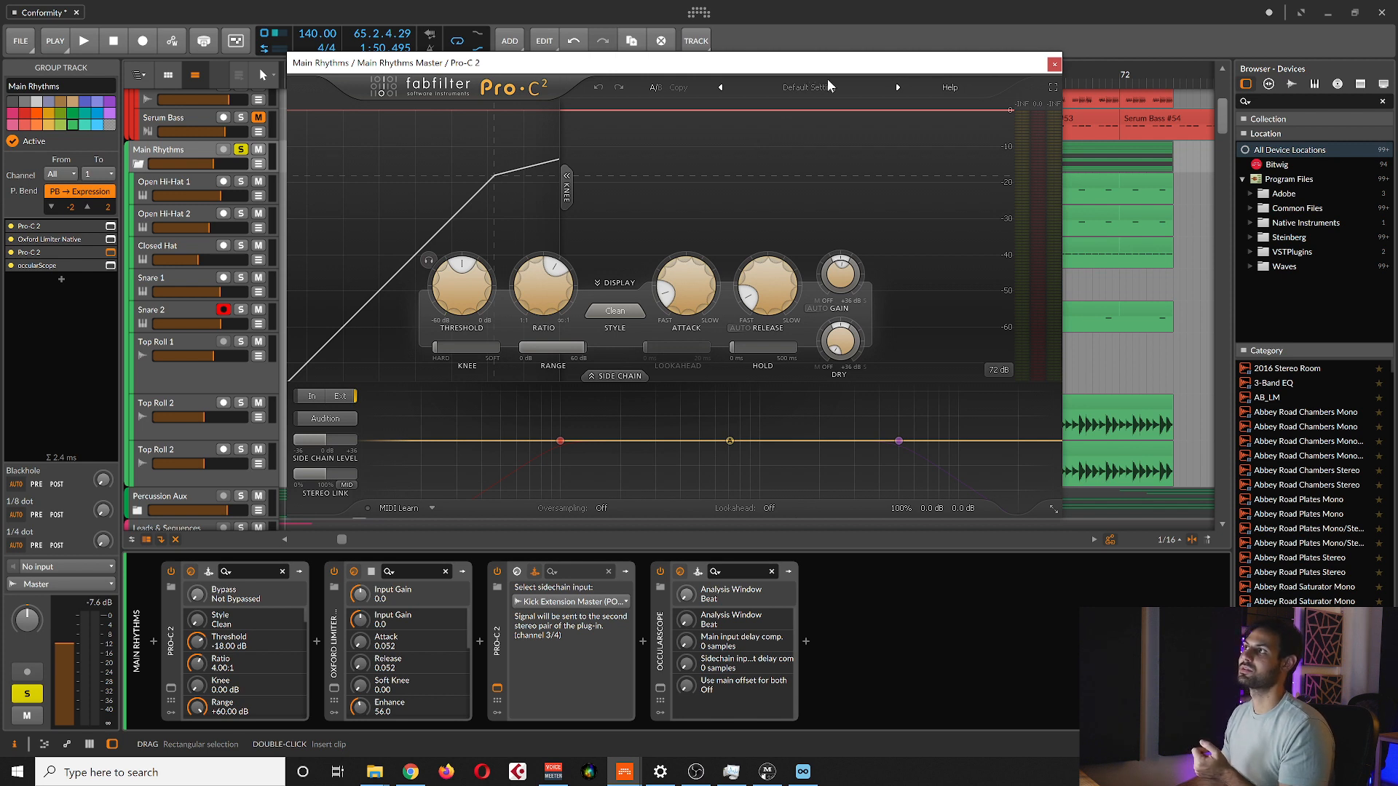
{"action": "left_click_drag", "start_coordinate": [852, 71], "coordinate": [1020, 65]}
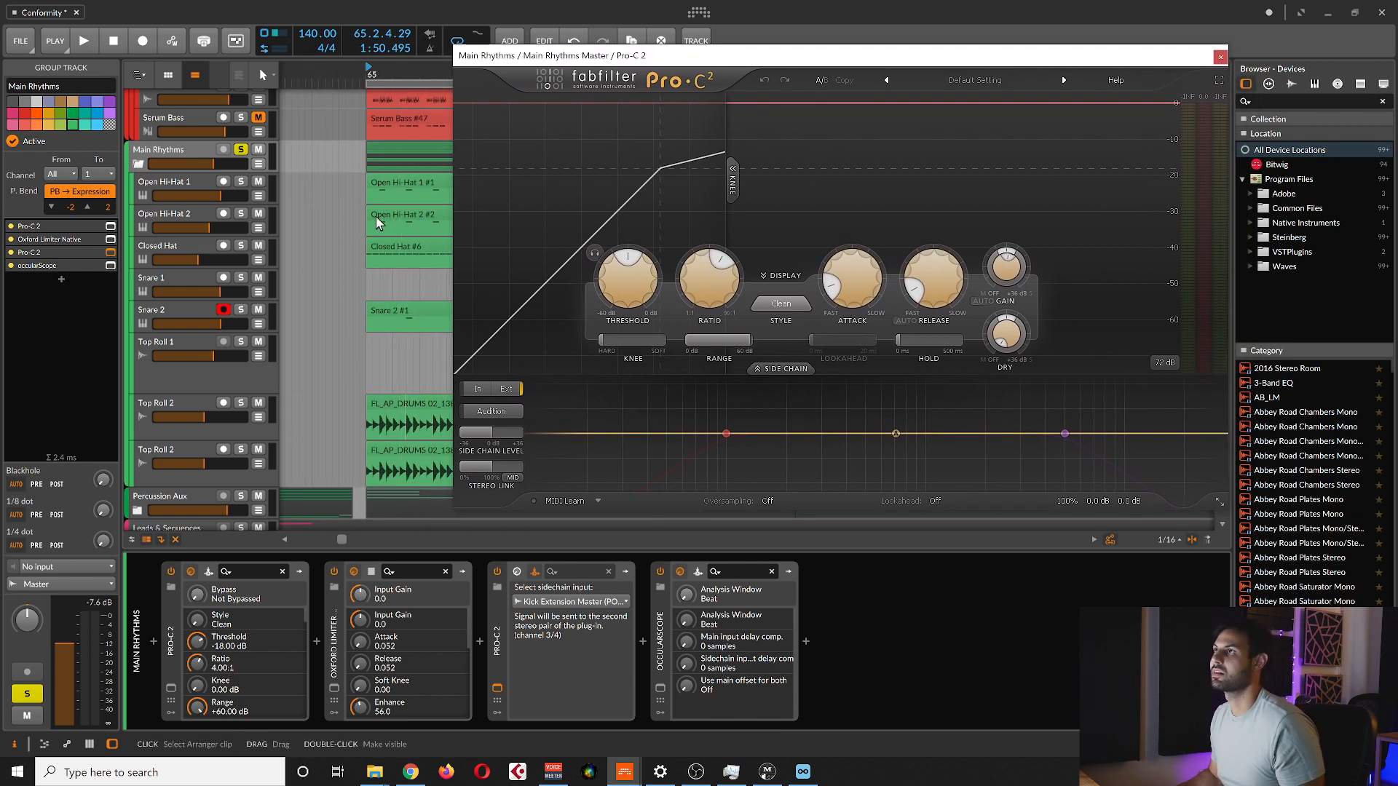
Play the Main Rhythms group and switch Pro-C 2's side chain between internal and external to compare, leaving it external.
{"action": "key", "text": "space"}
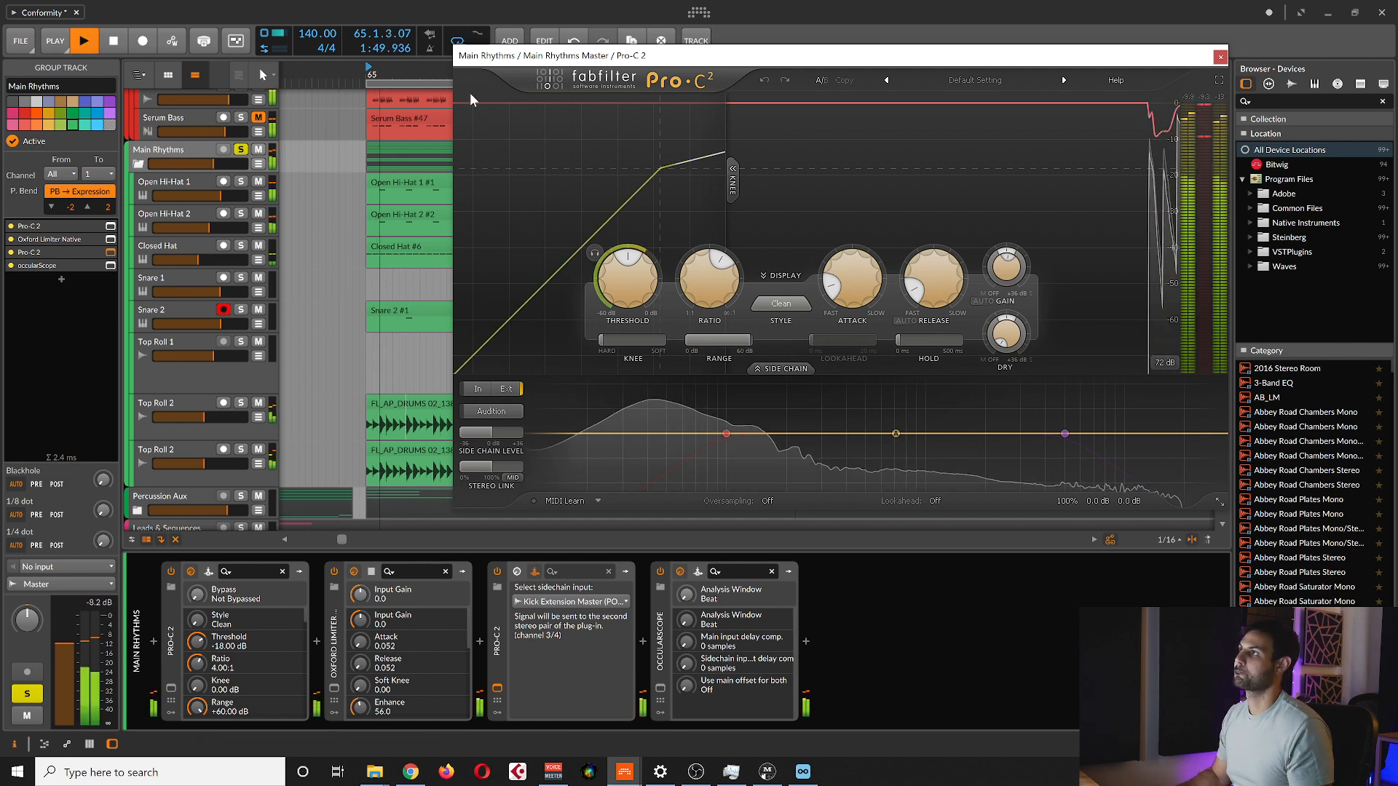
{"action": "left_click_drag", "start_coordinate": [652, 55], "coordinate": [492, 72]}
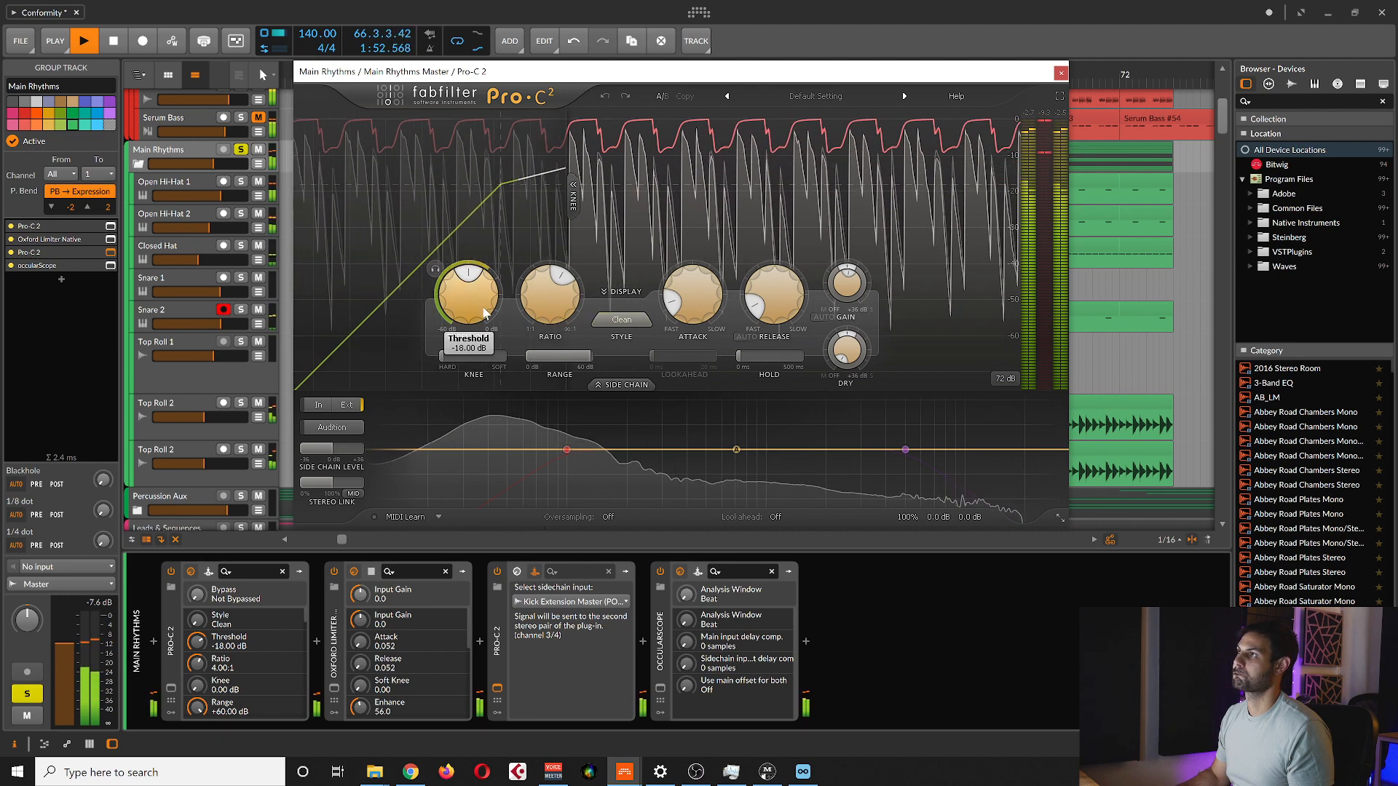
{"action": "left_click", "coordinate": [318, 405]}
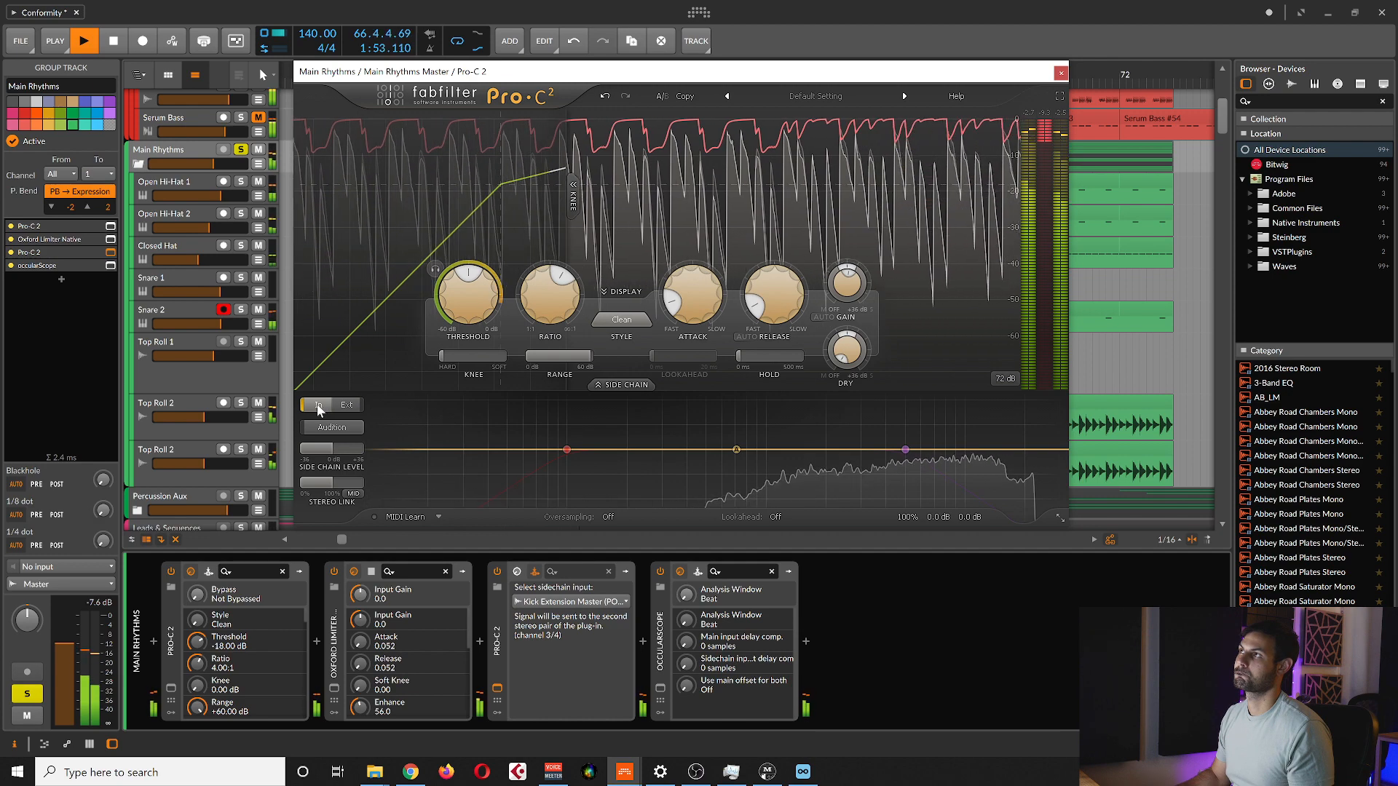
{"action": "left_click", "coordinate": [346, 406]}
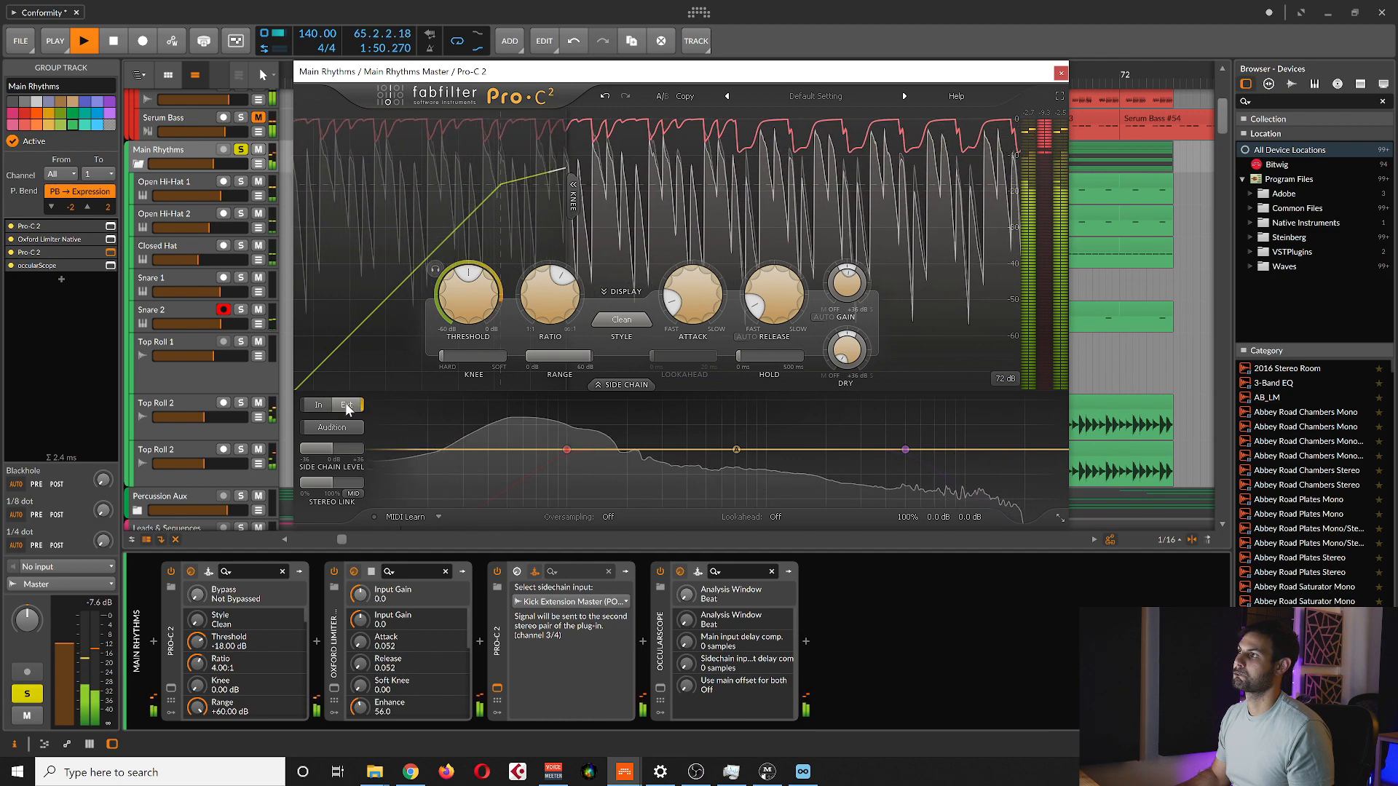
{"action": "left_click", "coordinate": [318, 406]}
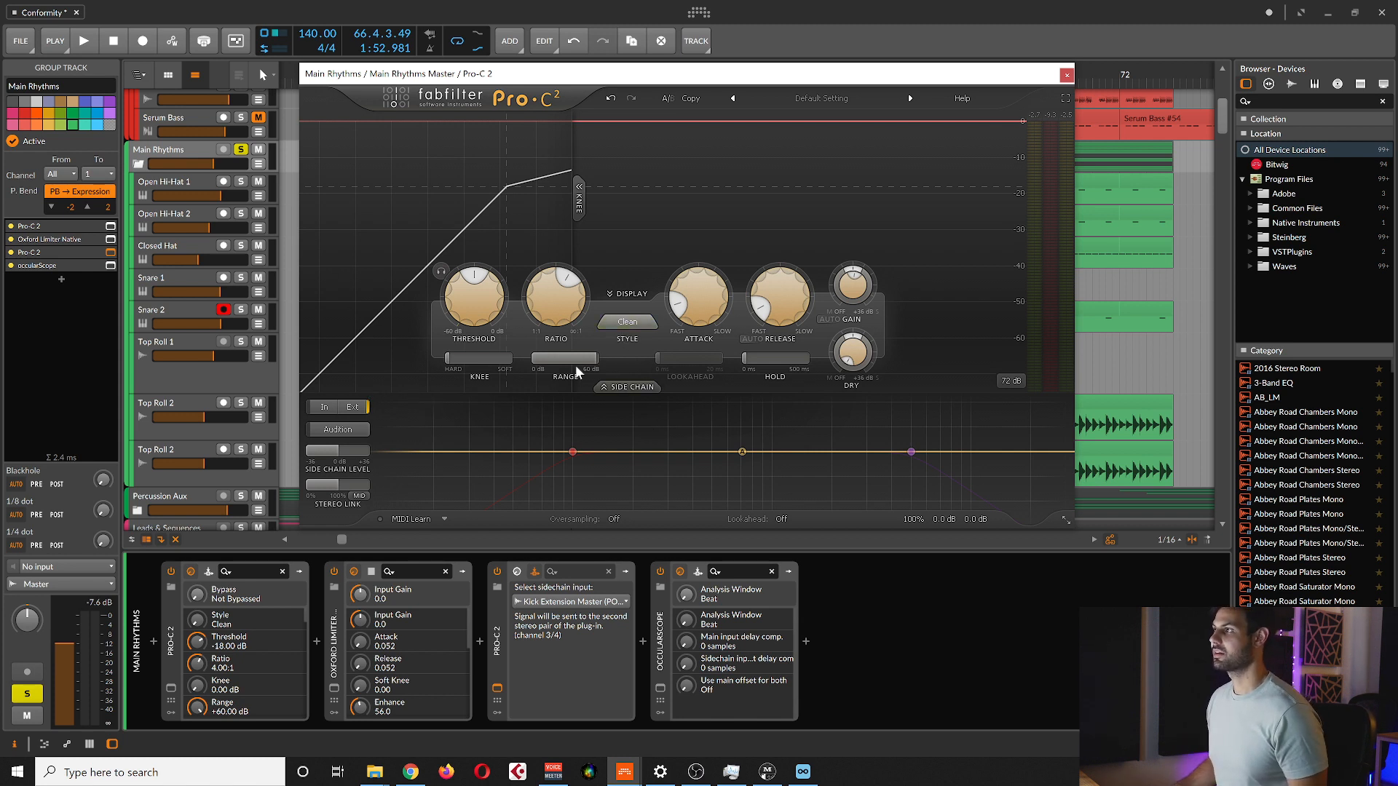
{"action": "mouse_move", "coordinate": [576, 367]}
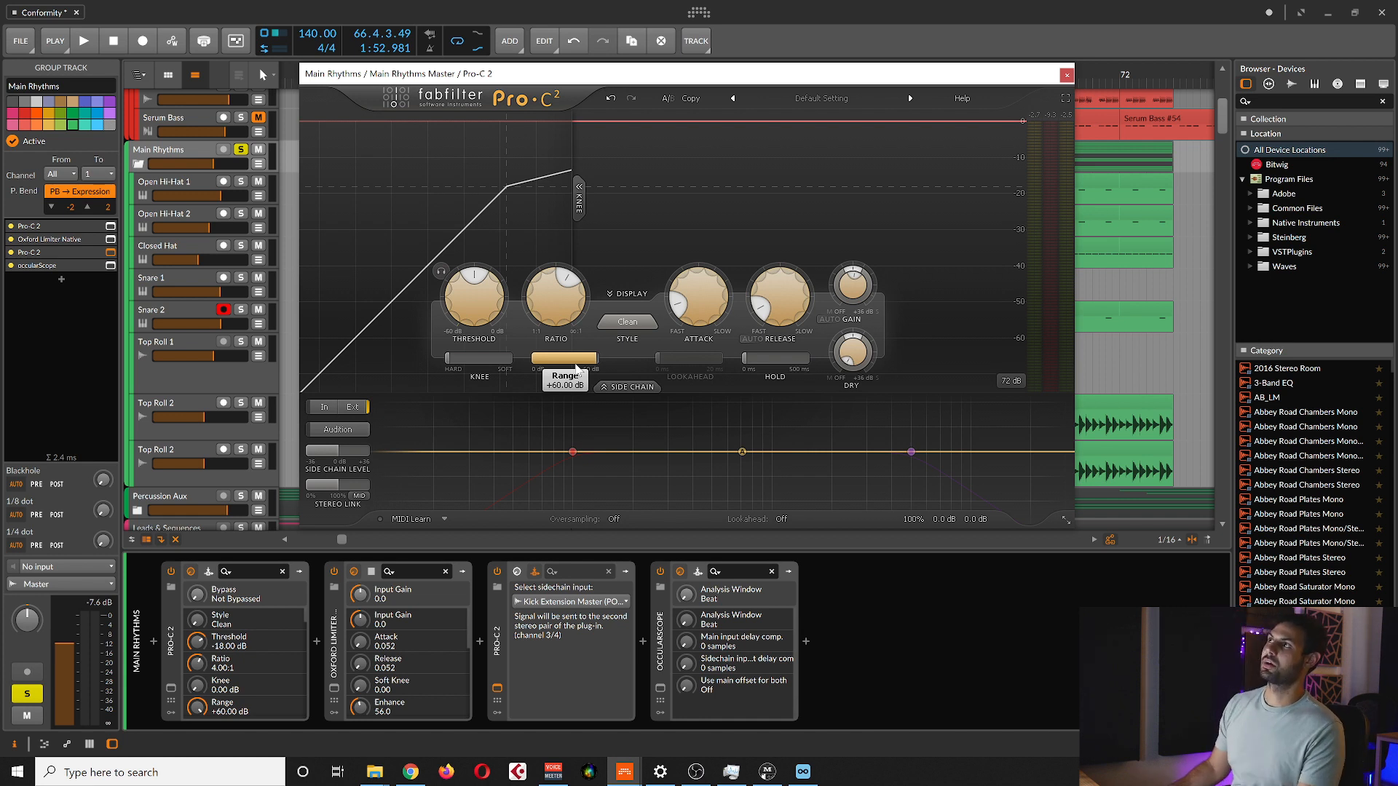
{"action": "left_click_drag", "start_coordinate": [768, 84], "coordinate": [764, 79]}
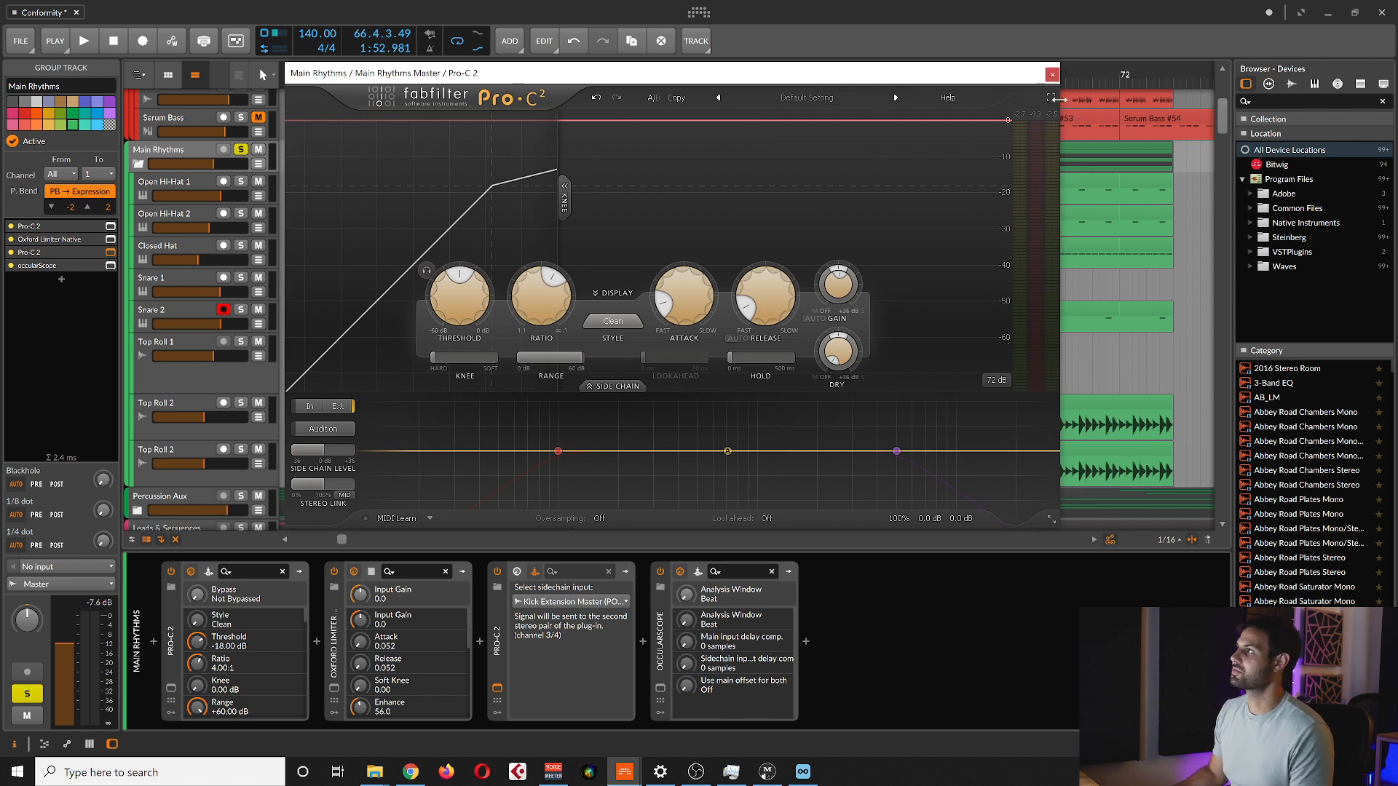
{"action": "left_click_drag", "start_coordinate": [998, 81], "coordinate": [1003, 84]}
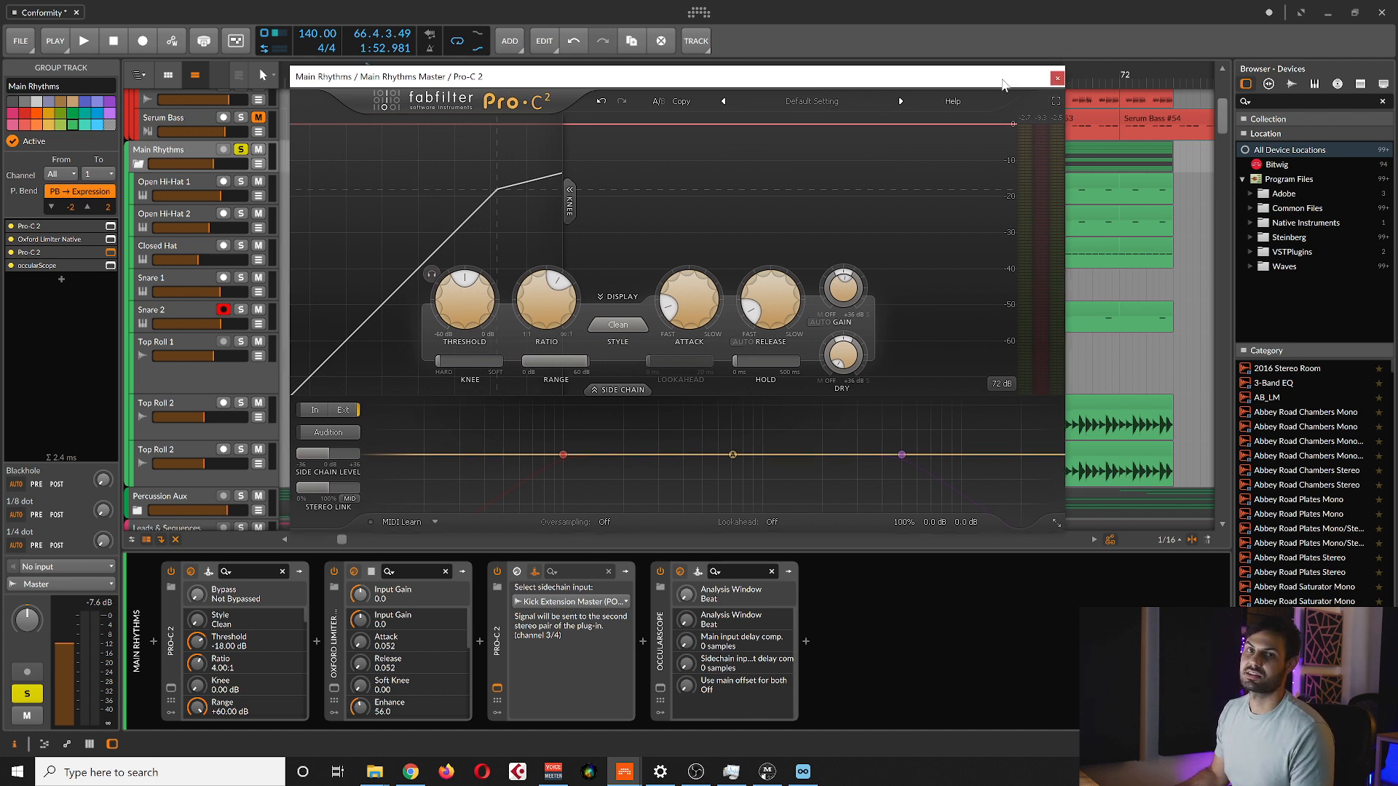